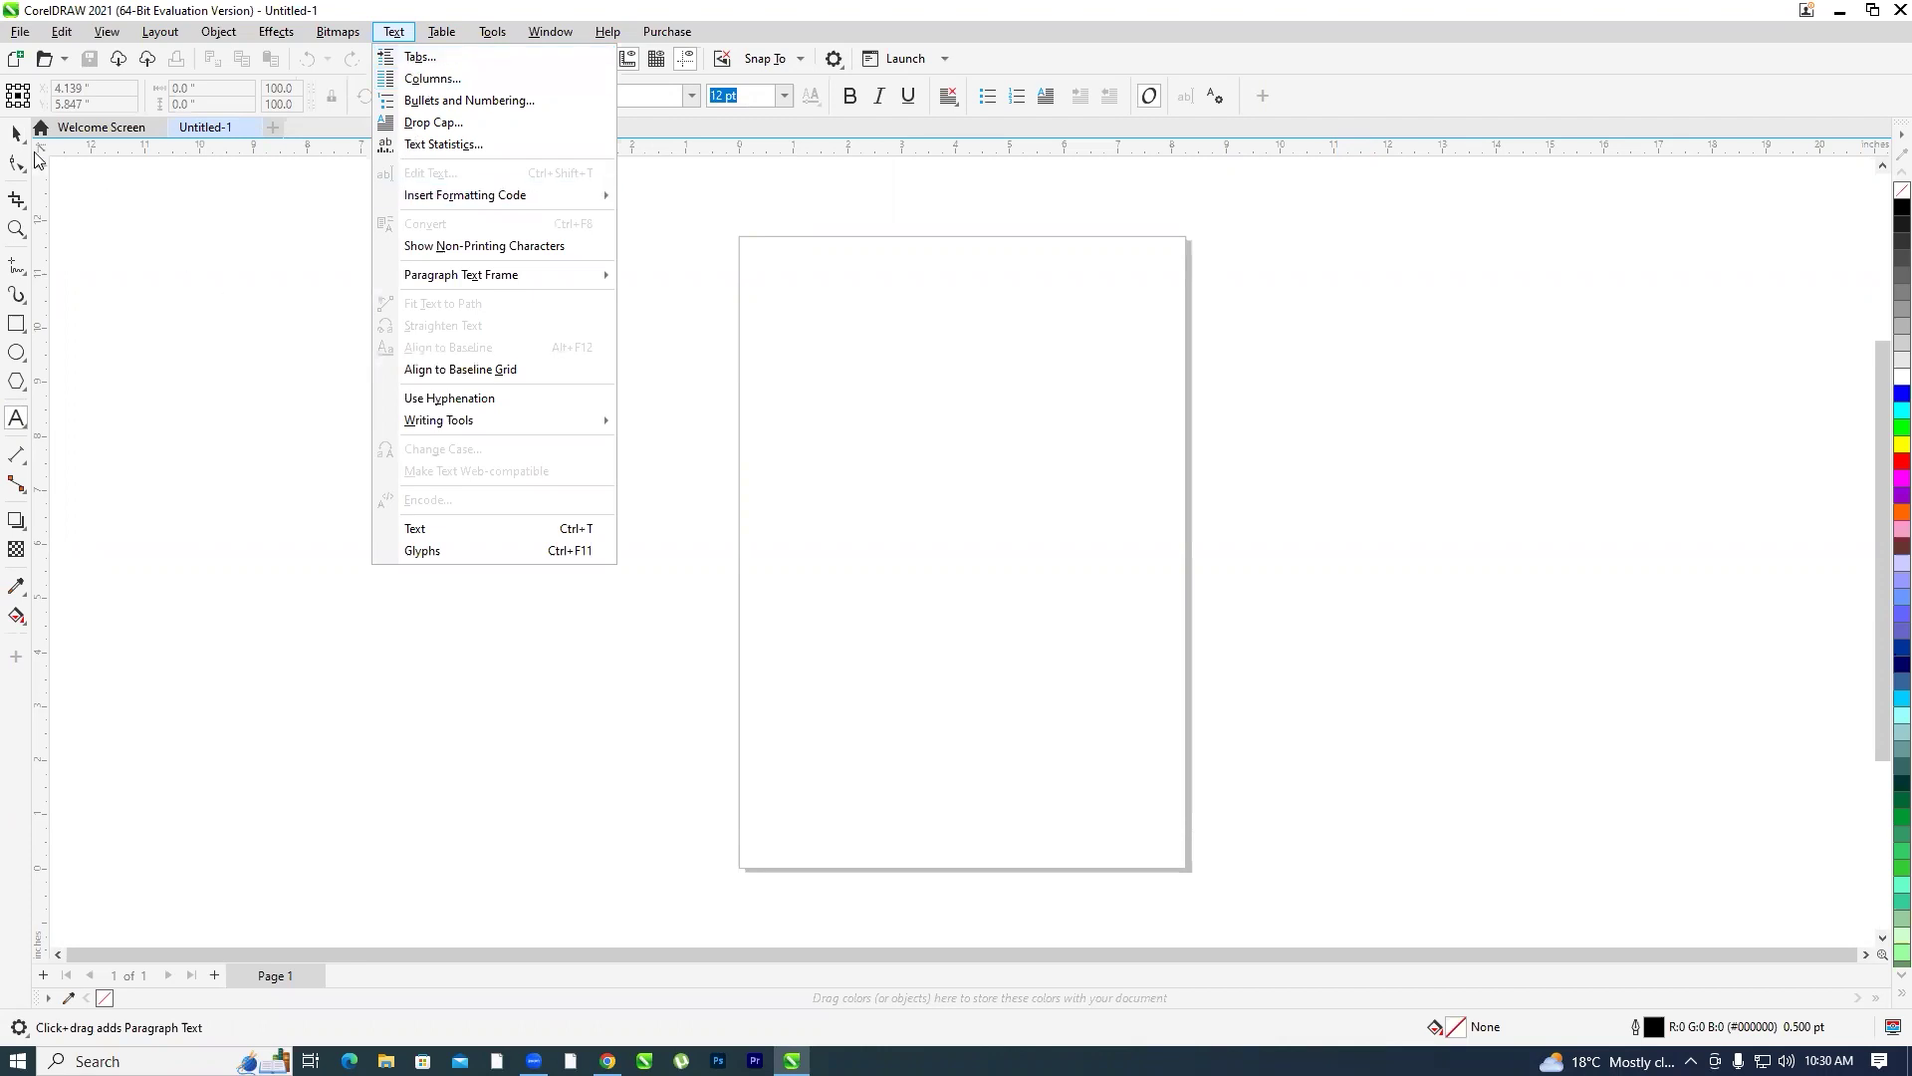
# Draw a paragraph text frame about 7.4 in wide and 10.4 in high inside the page margins
pyautogui.click(15, 134)
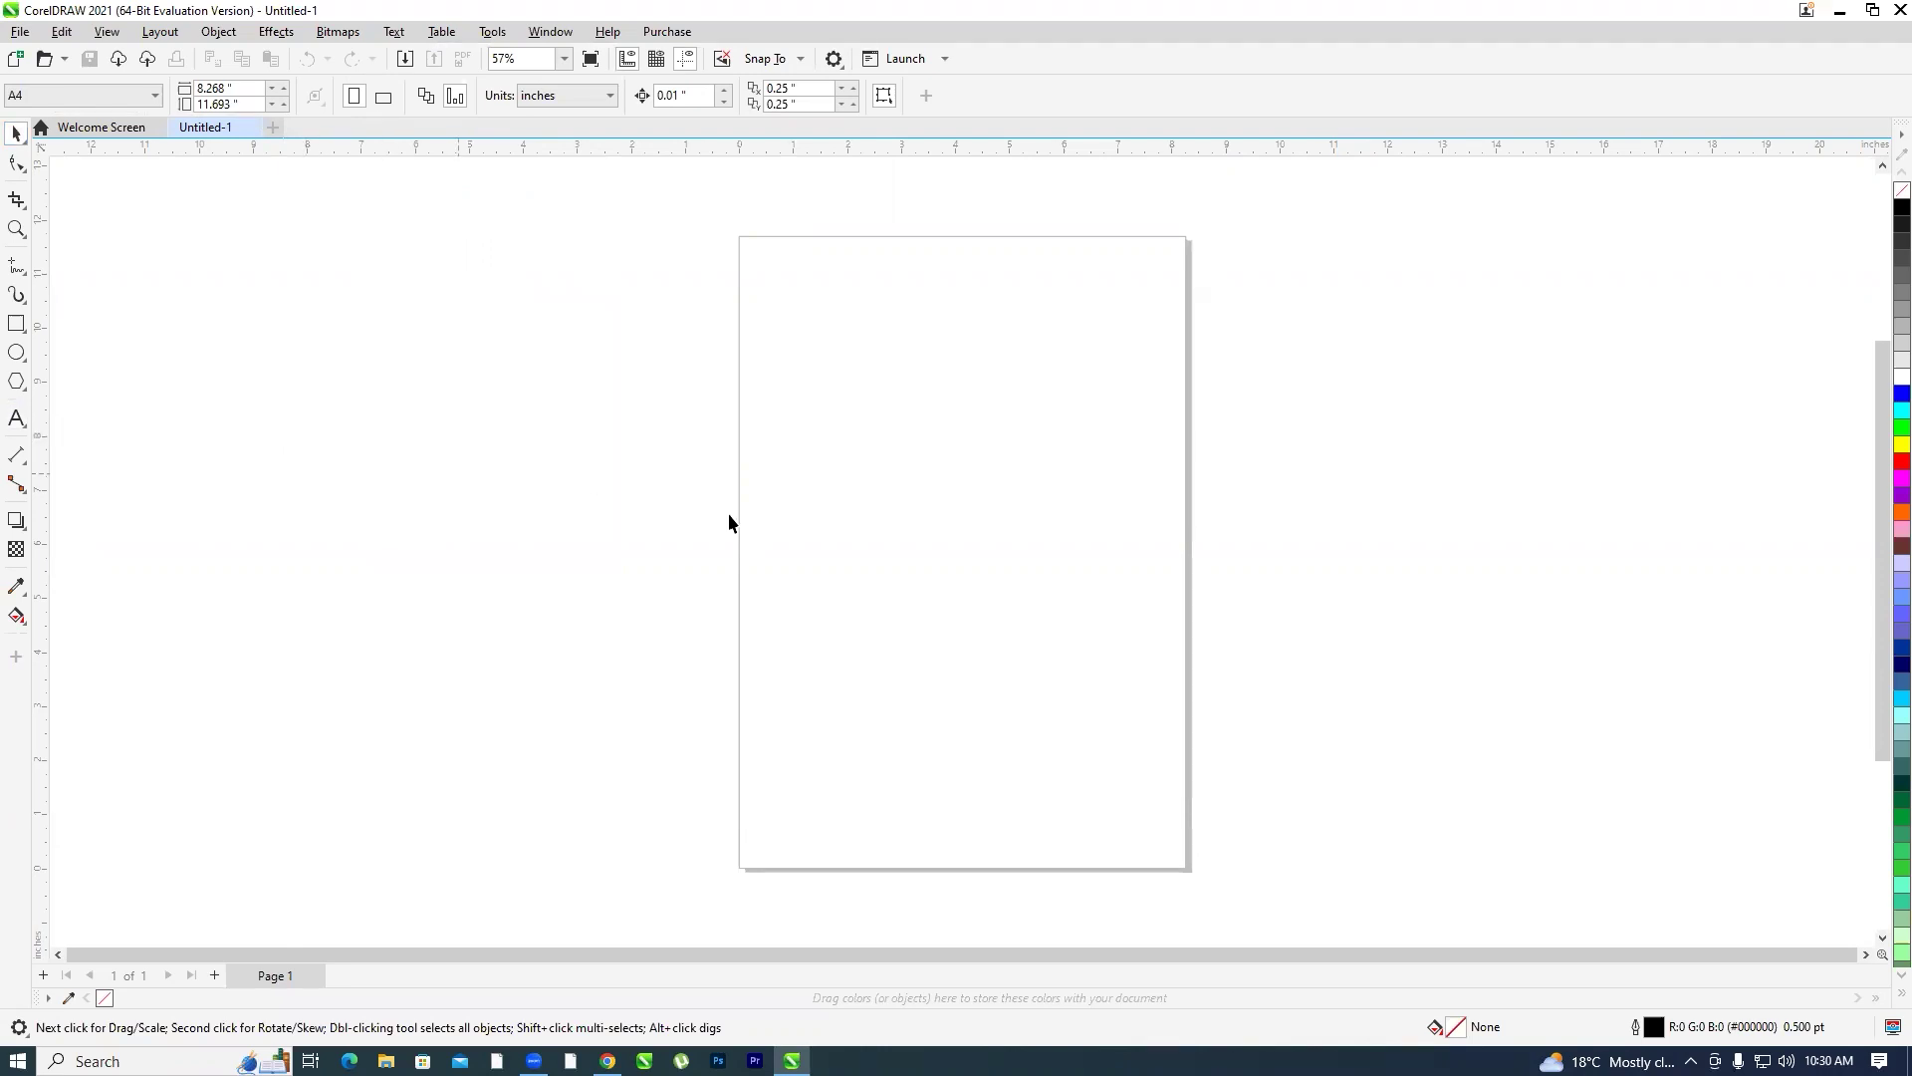
pyautogui.click(15, 418)
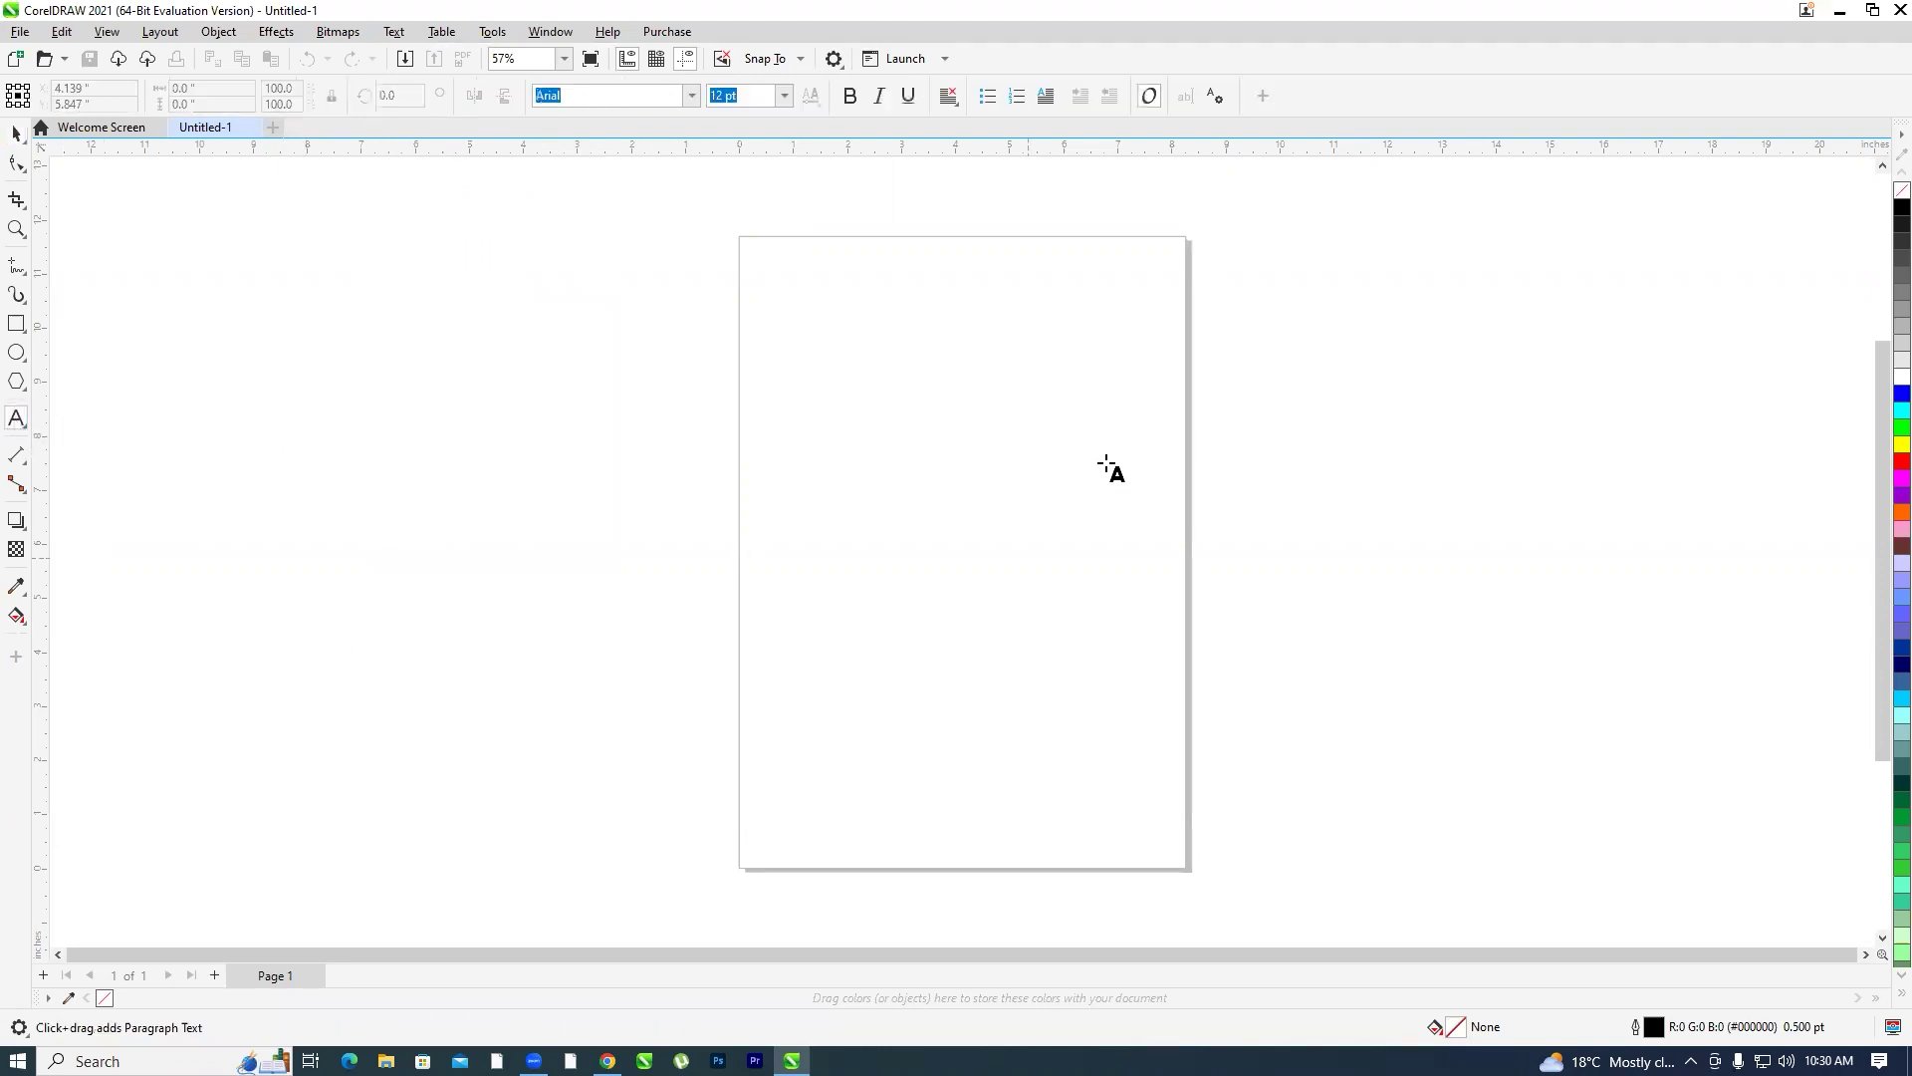
pyautogui.moveTo(763, 264); pyautogui.dragTo(1163, 823)
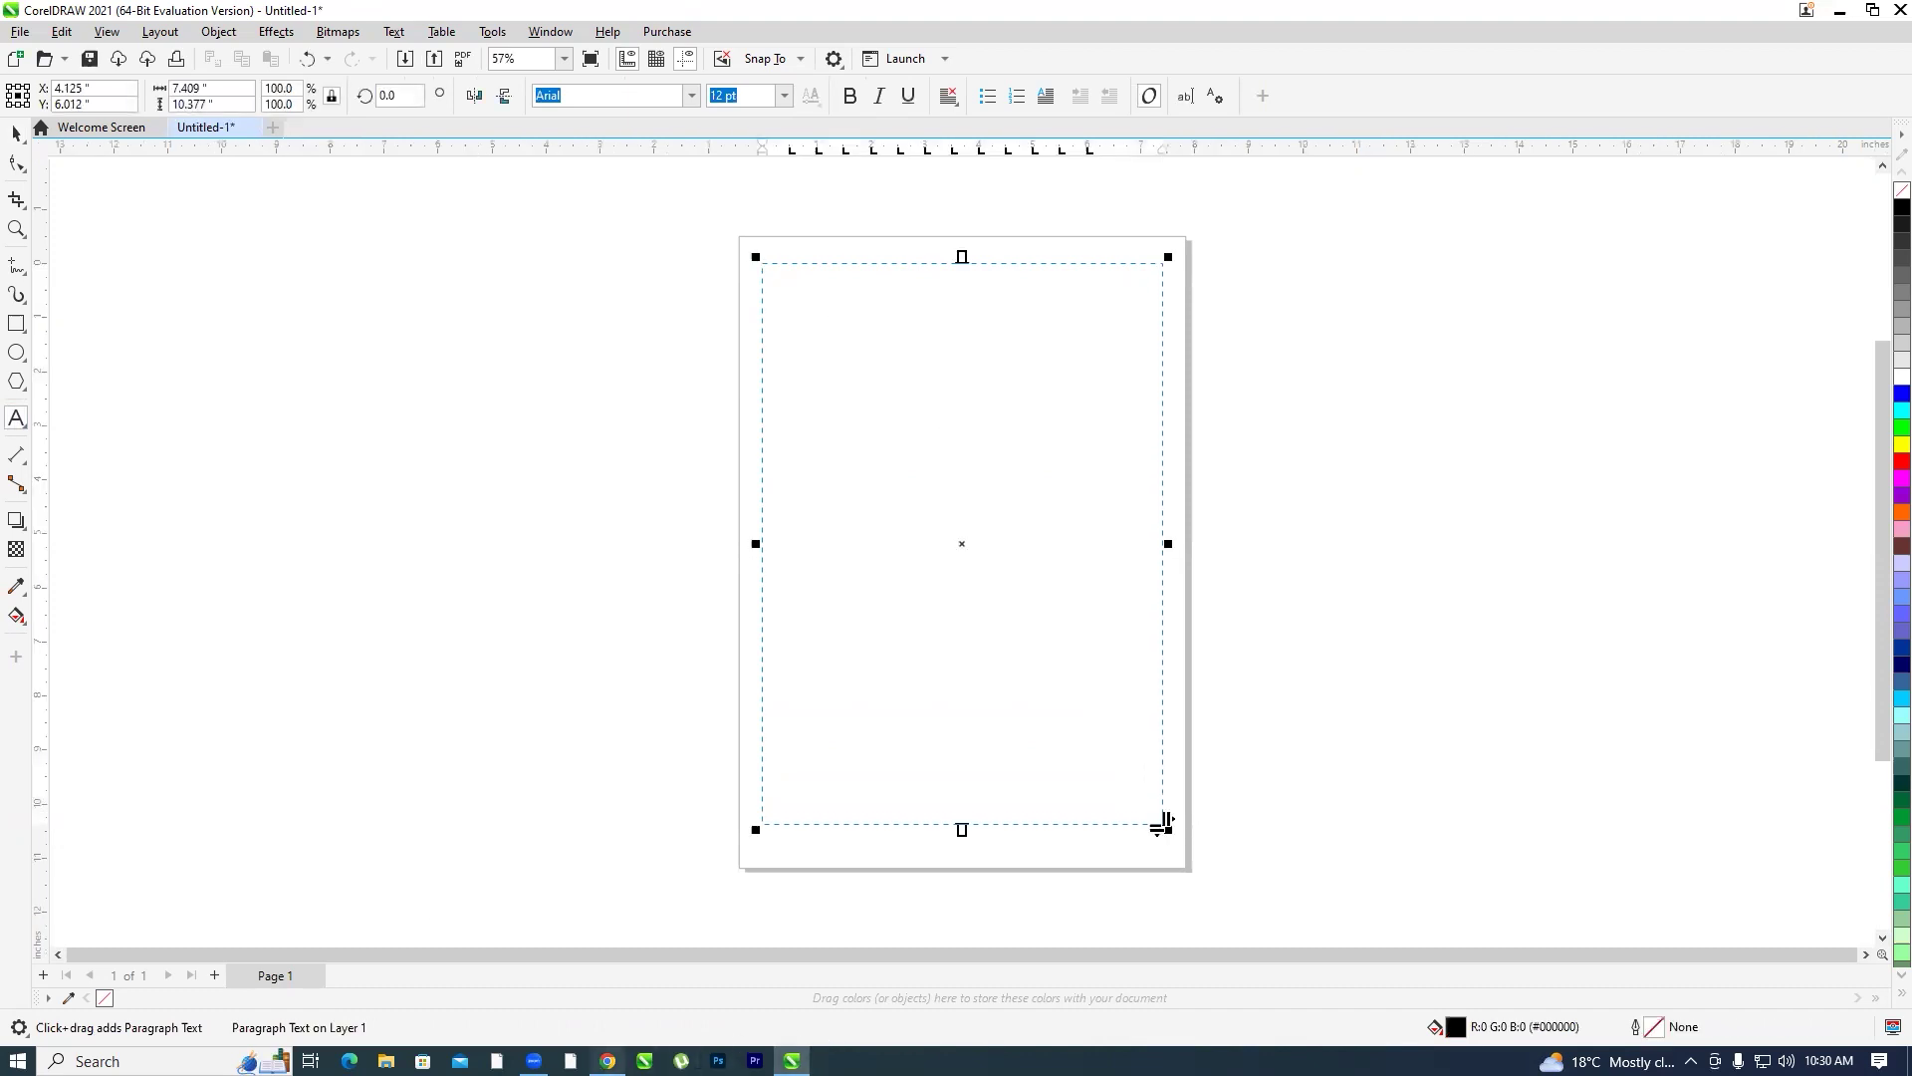
# Copy the introductory paragraph from the CorelDRAW Help welcome page and paste it into the text frame in CorelDRAW
pyautogui.click(607, 31)
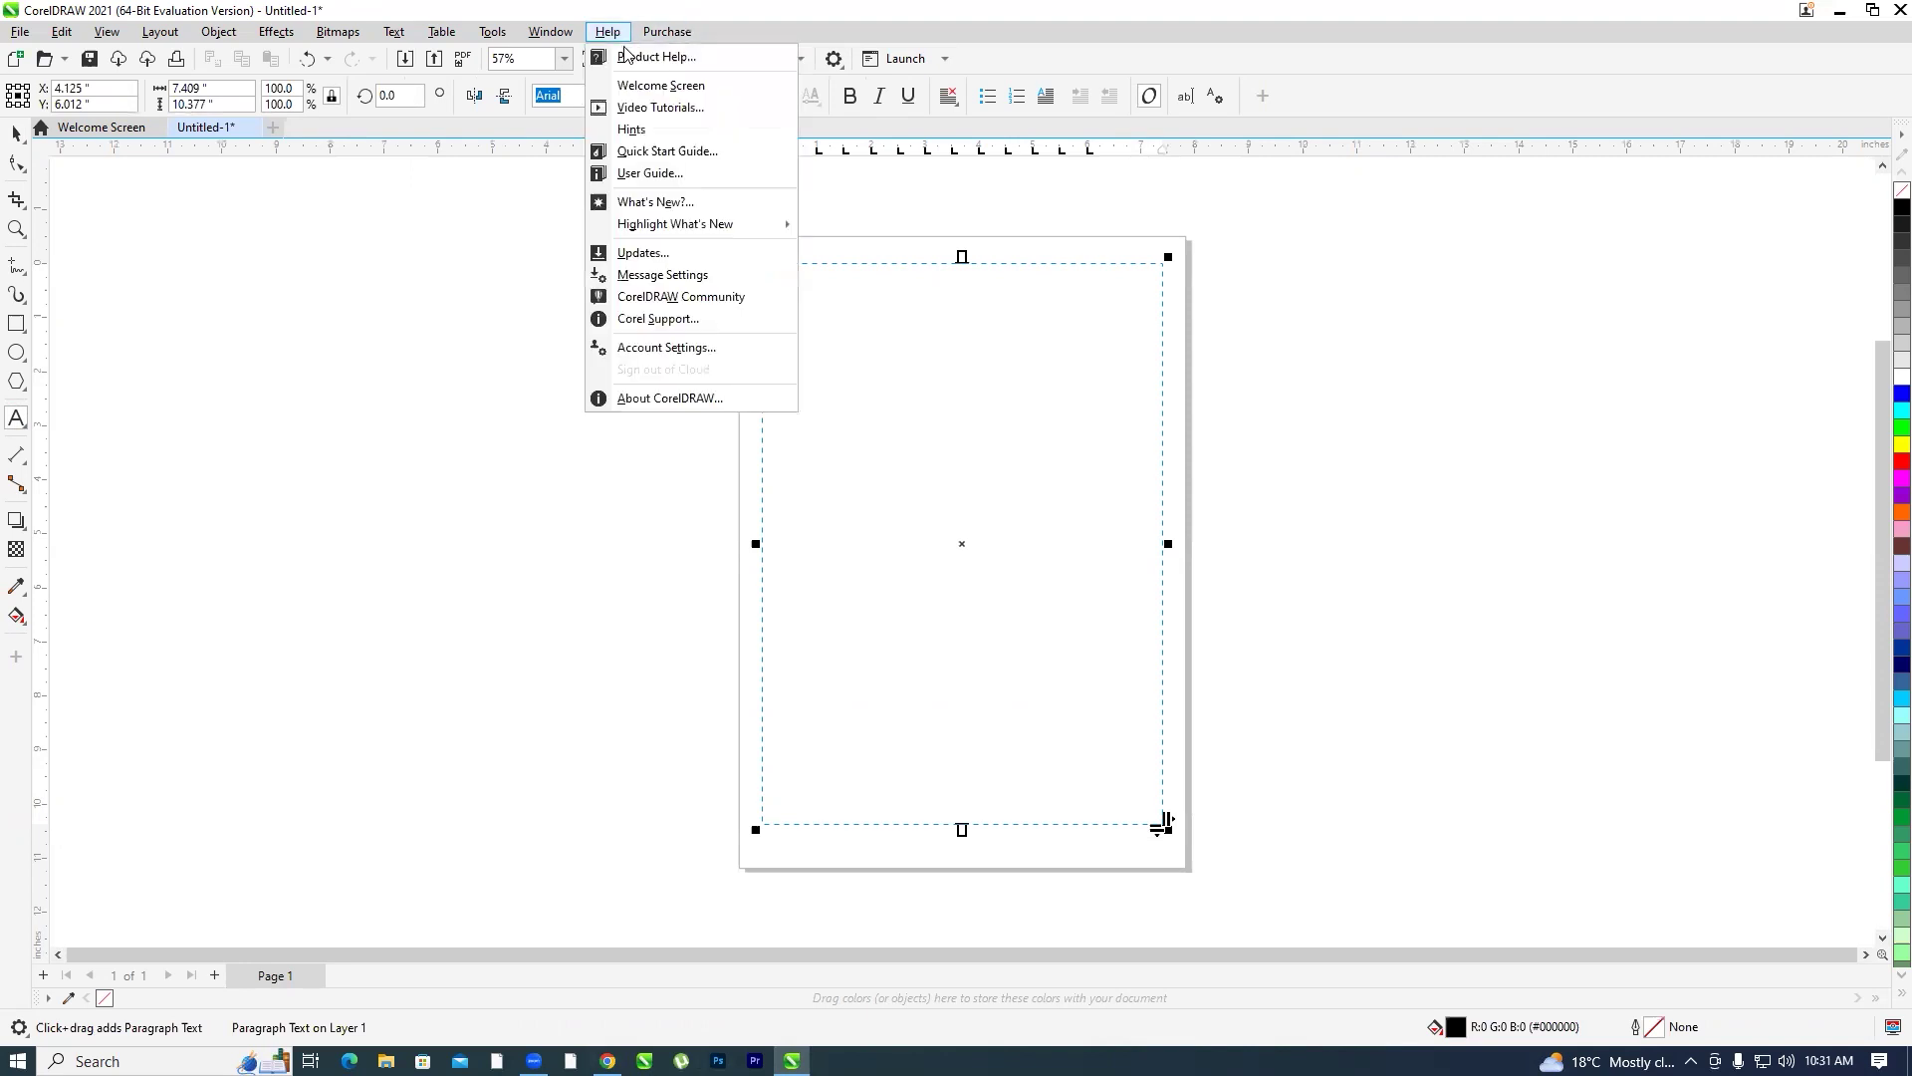
pyautogui.click(658, 57)
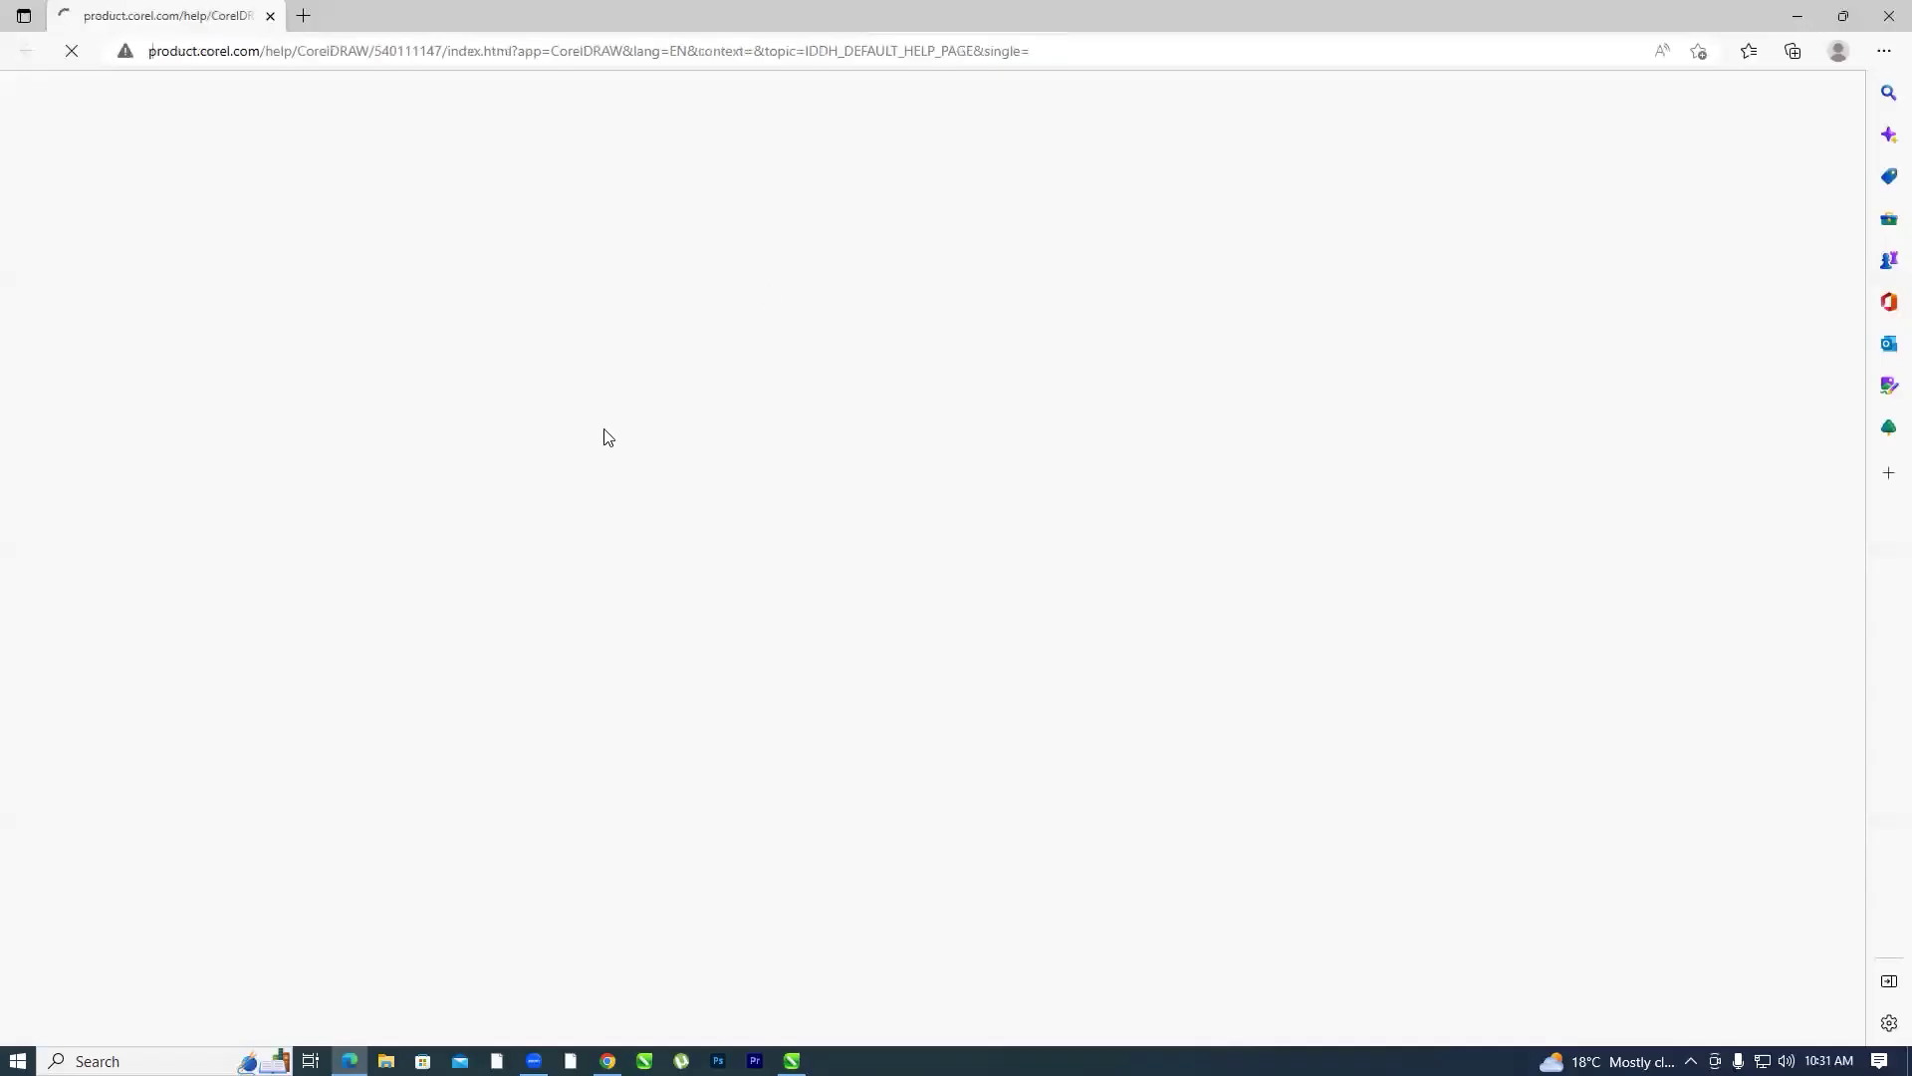
pyautogui.moveTo(680, 411); pyautogui.dragTo(964, 454)
pyautogui.hotkey('ctrl', 'c')
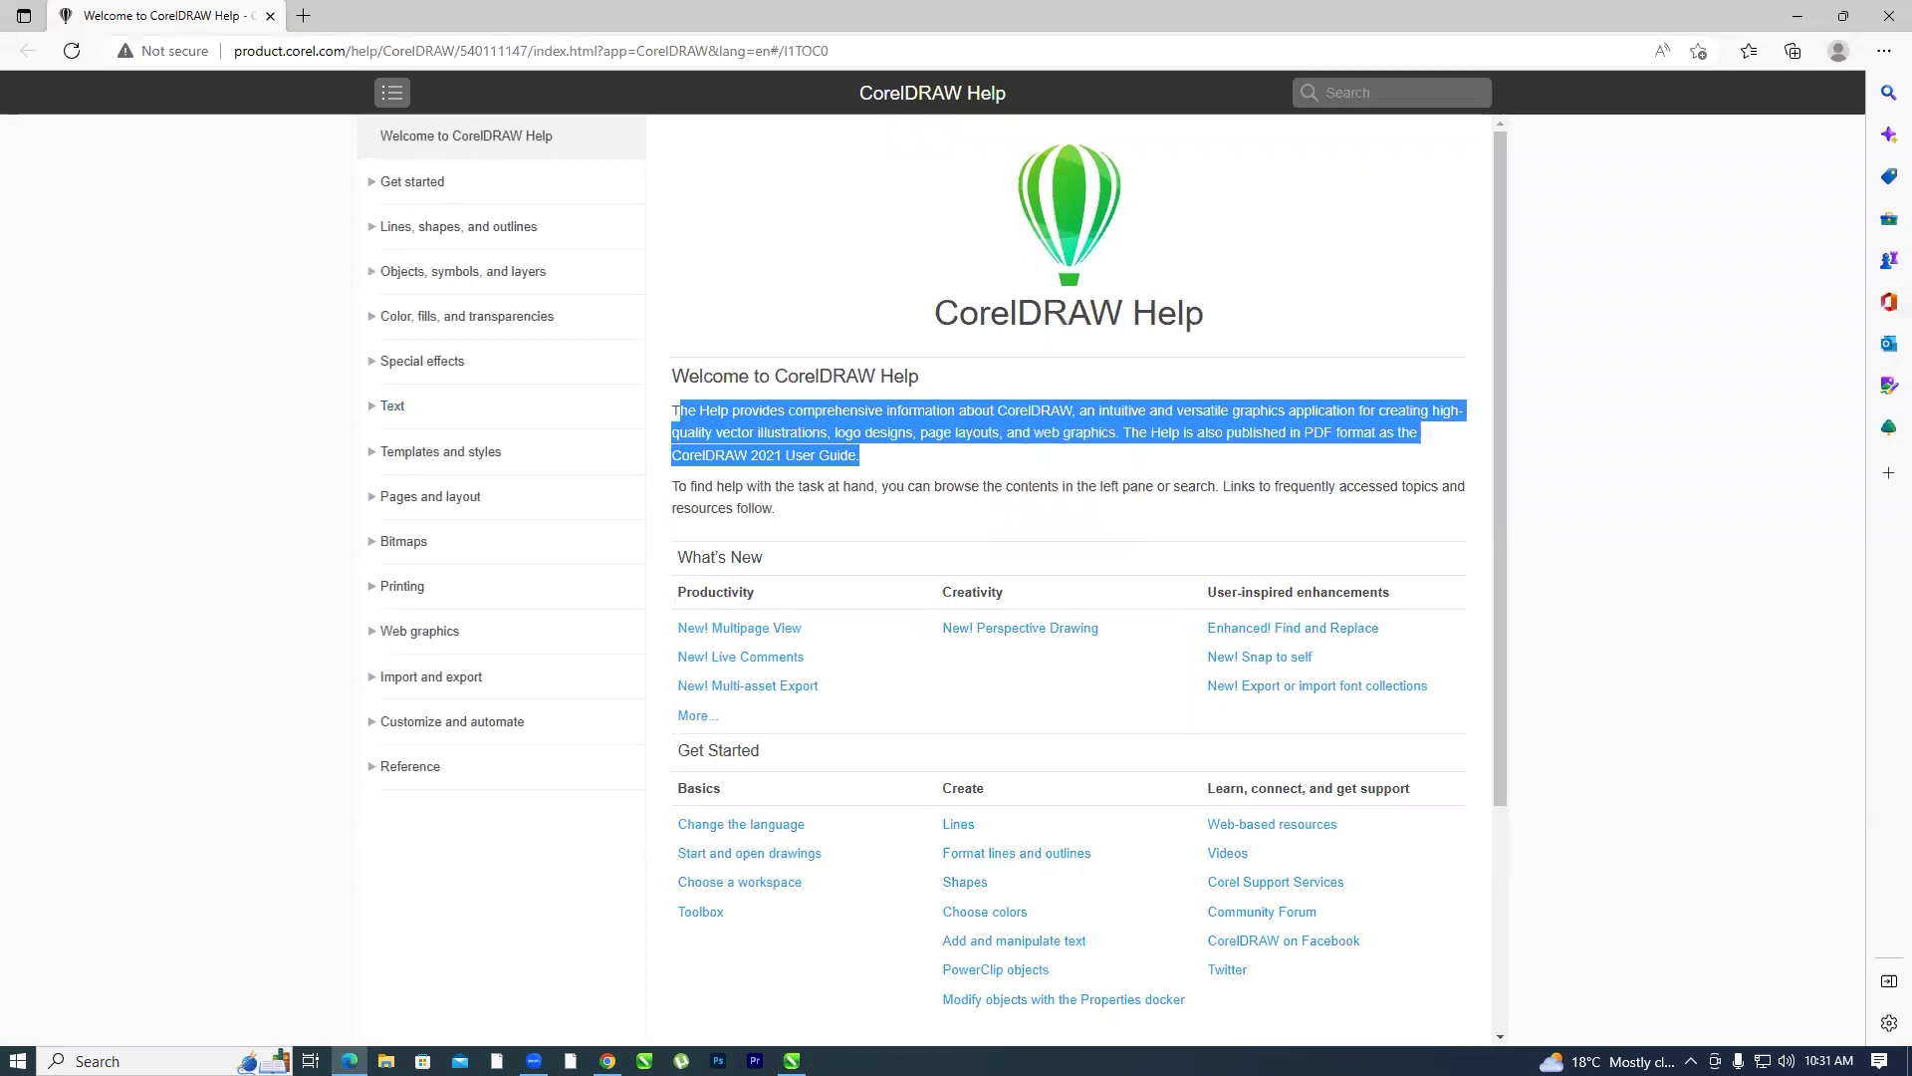
pyautogui.click(792, 1061)
pyautogui.hotkey('ctrl', 'v')
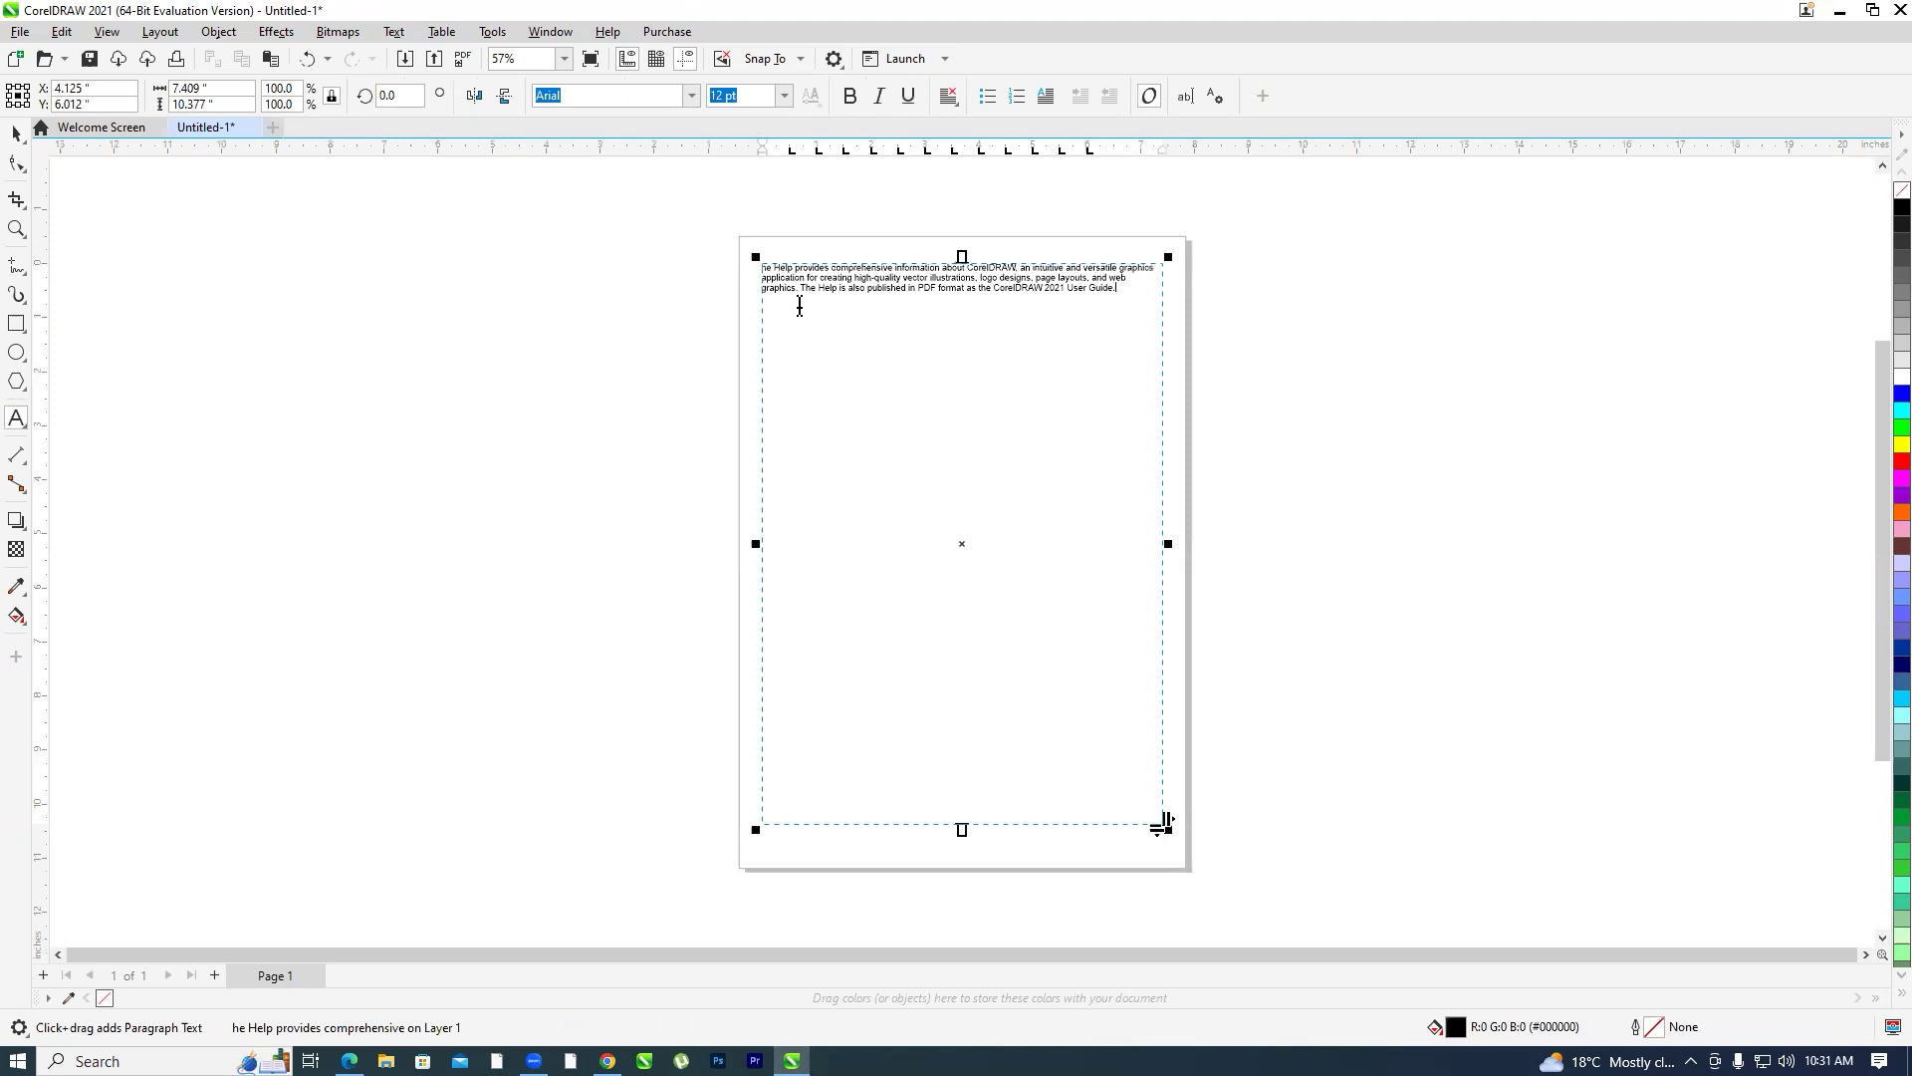
# Copy the whole pasted paragraph and enlarge its text to 23 pt
pyautogui.hotkey('ctrl', 'a')
pyautogui.hotkey('ctrl', 'c')
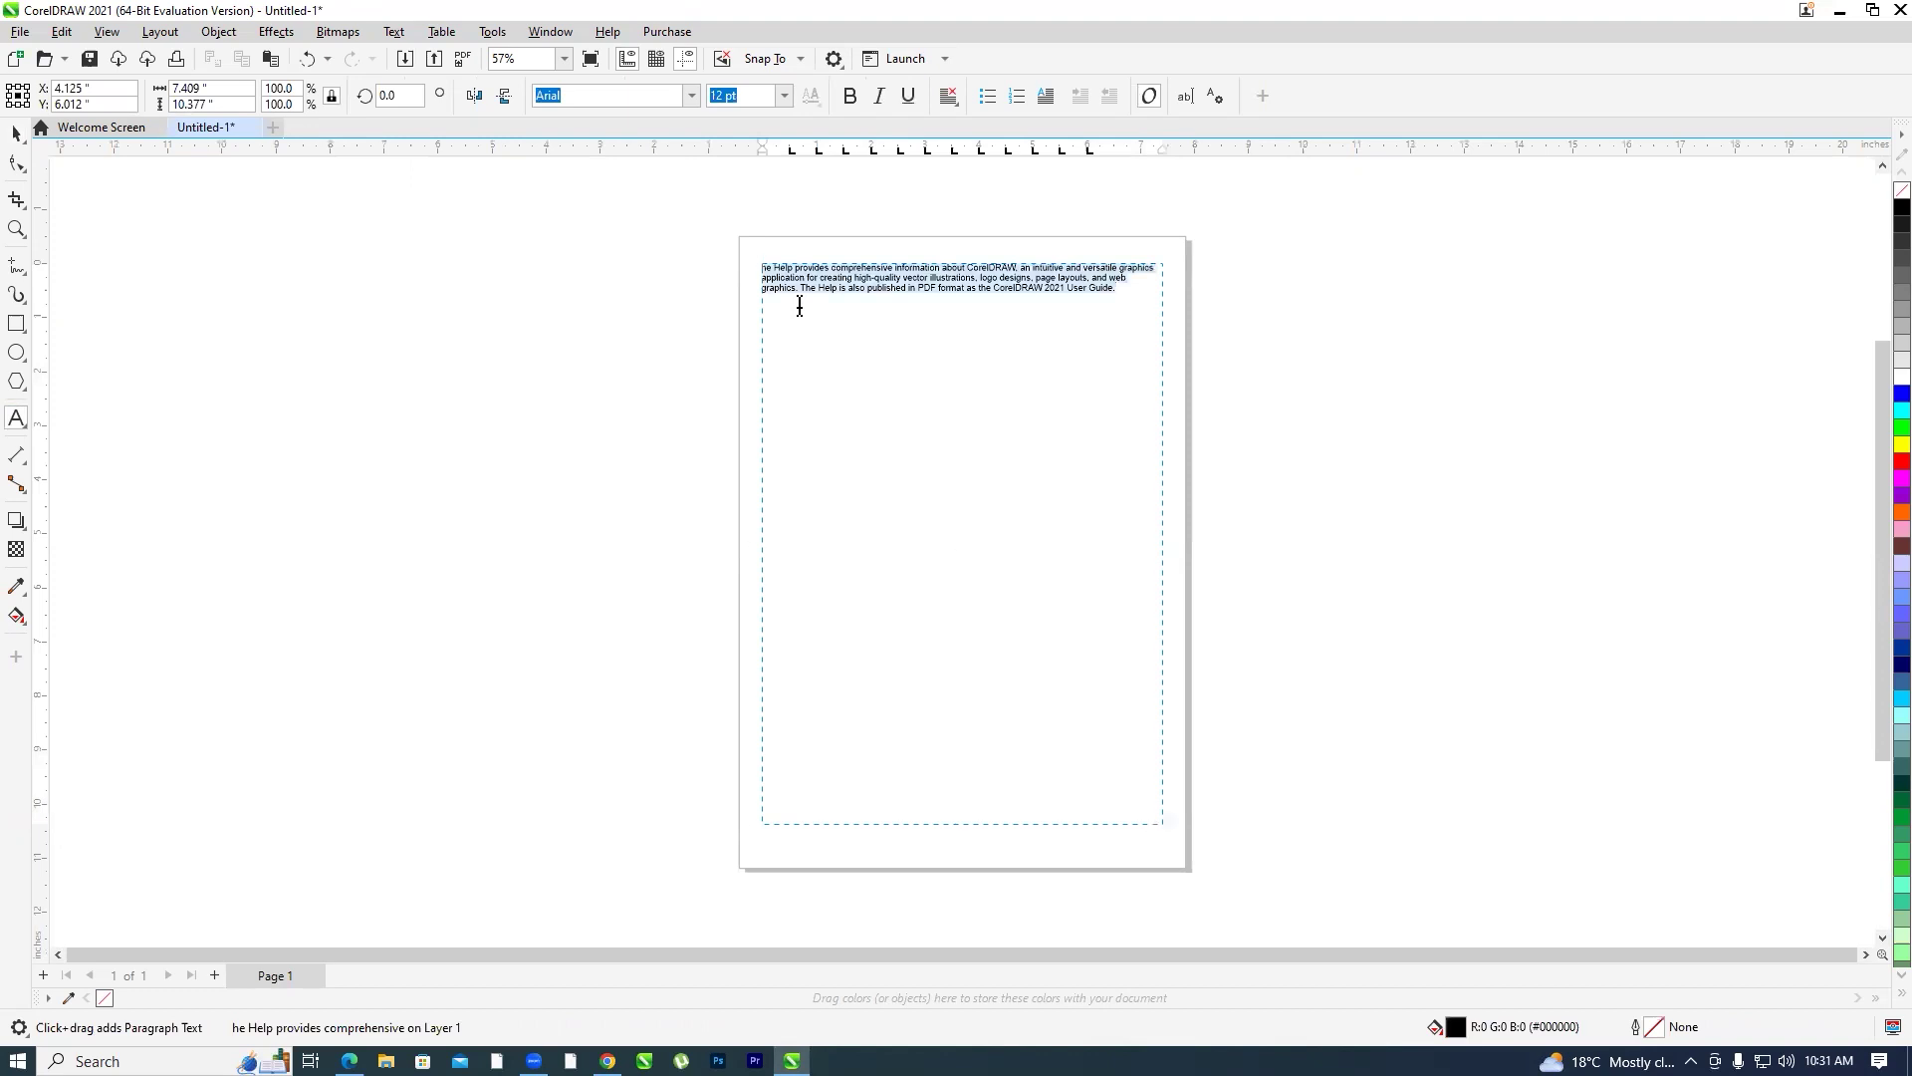
pyautogui.press('Up')
pyautogui.press('Up')
pyautogui.press('Up')
pyautogui.press('Up')
pyautogui.press('Up')
pyautogui.press('Up')
pyautogui.press('Up')
pyautogui.press('Up')
pyautogui.press('Up')
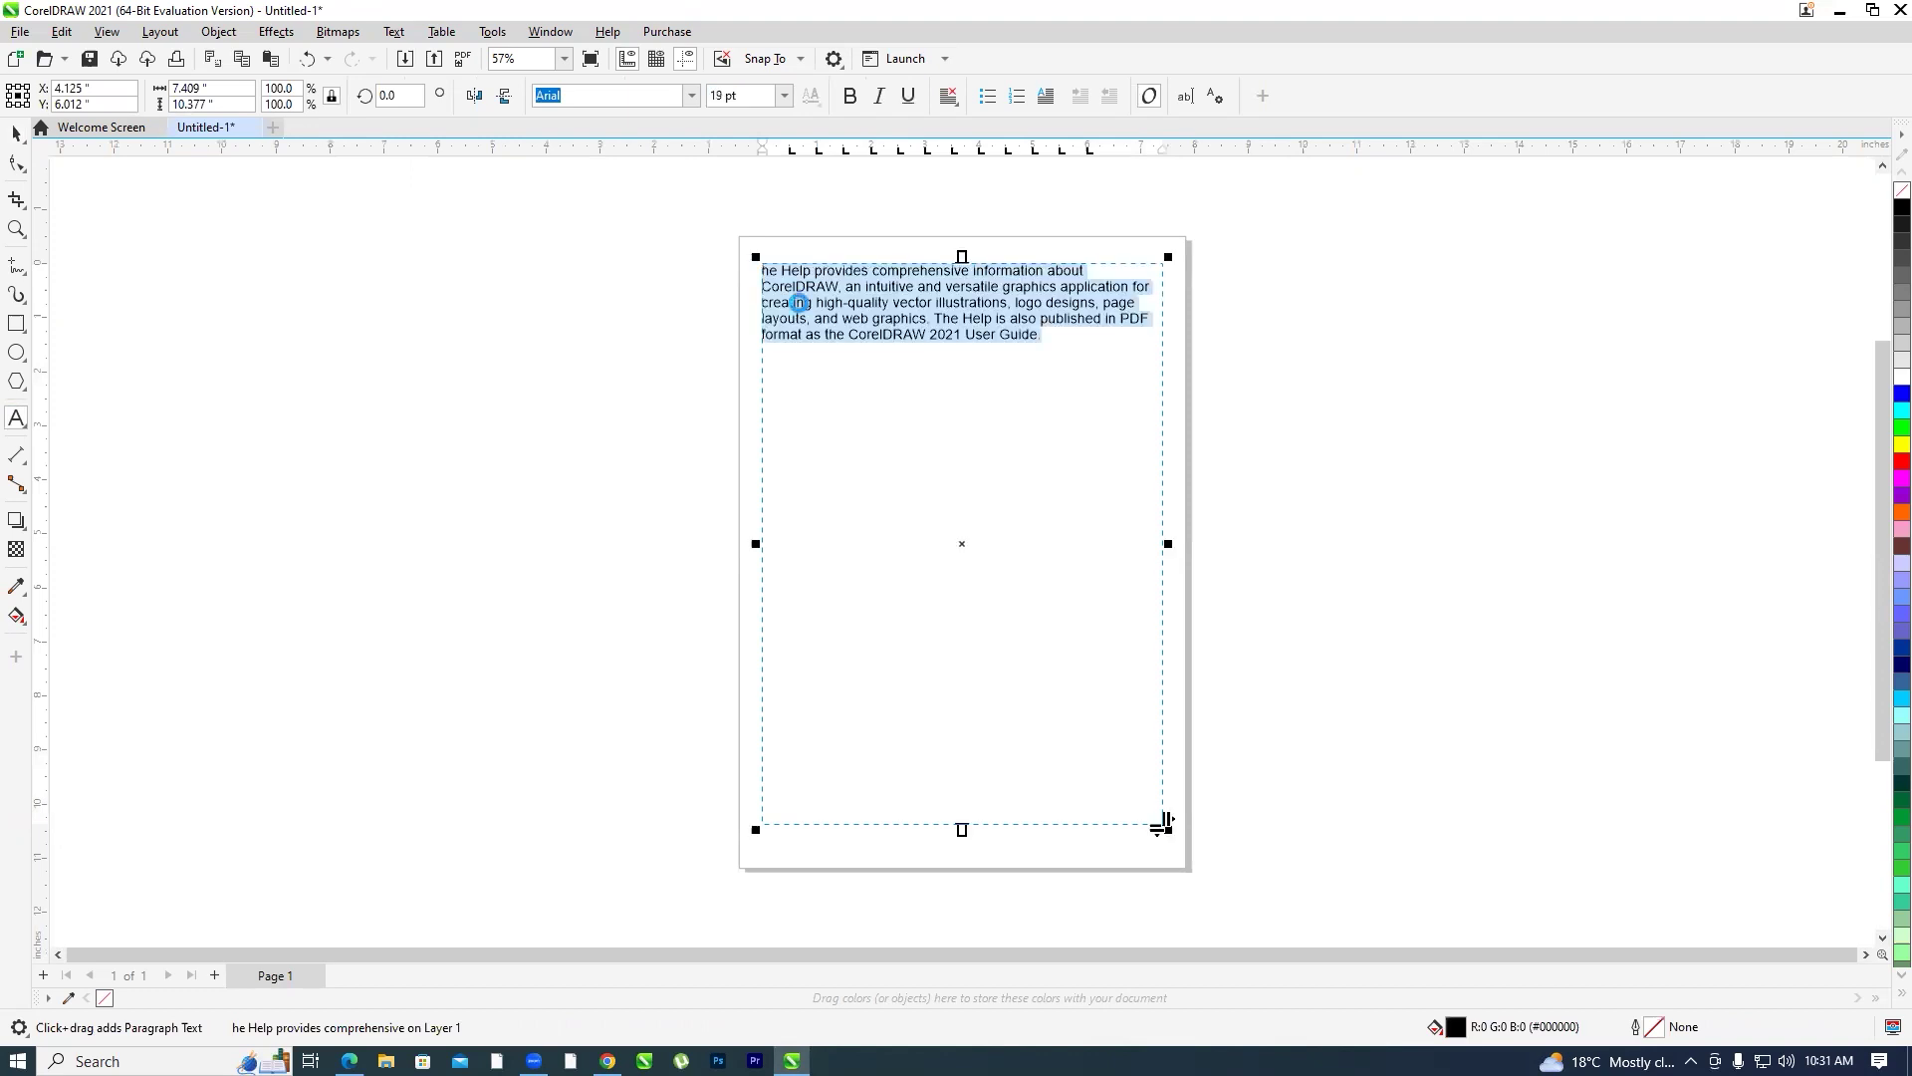
pyautogui.press('Up')
pyautogui.press('Up')
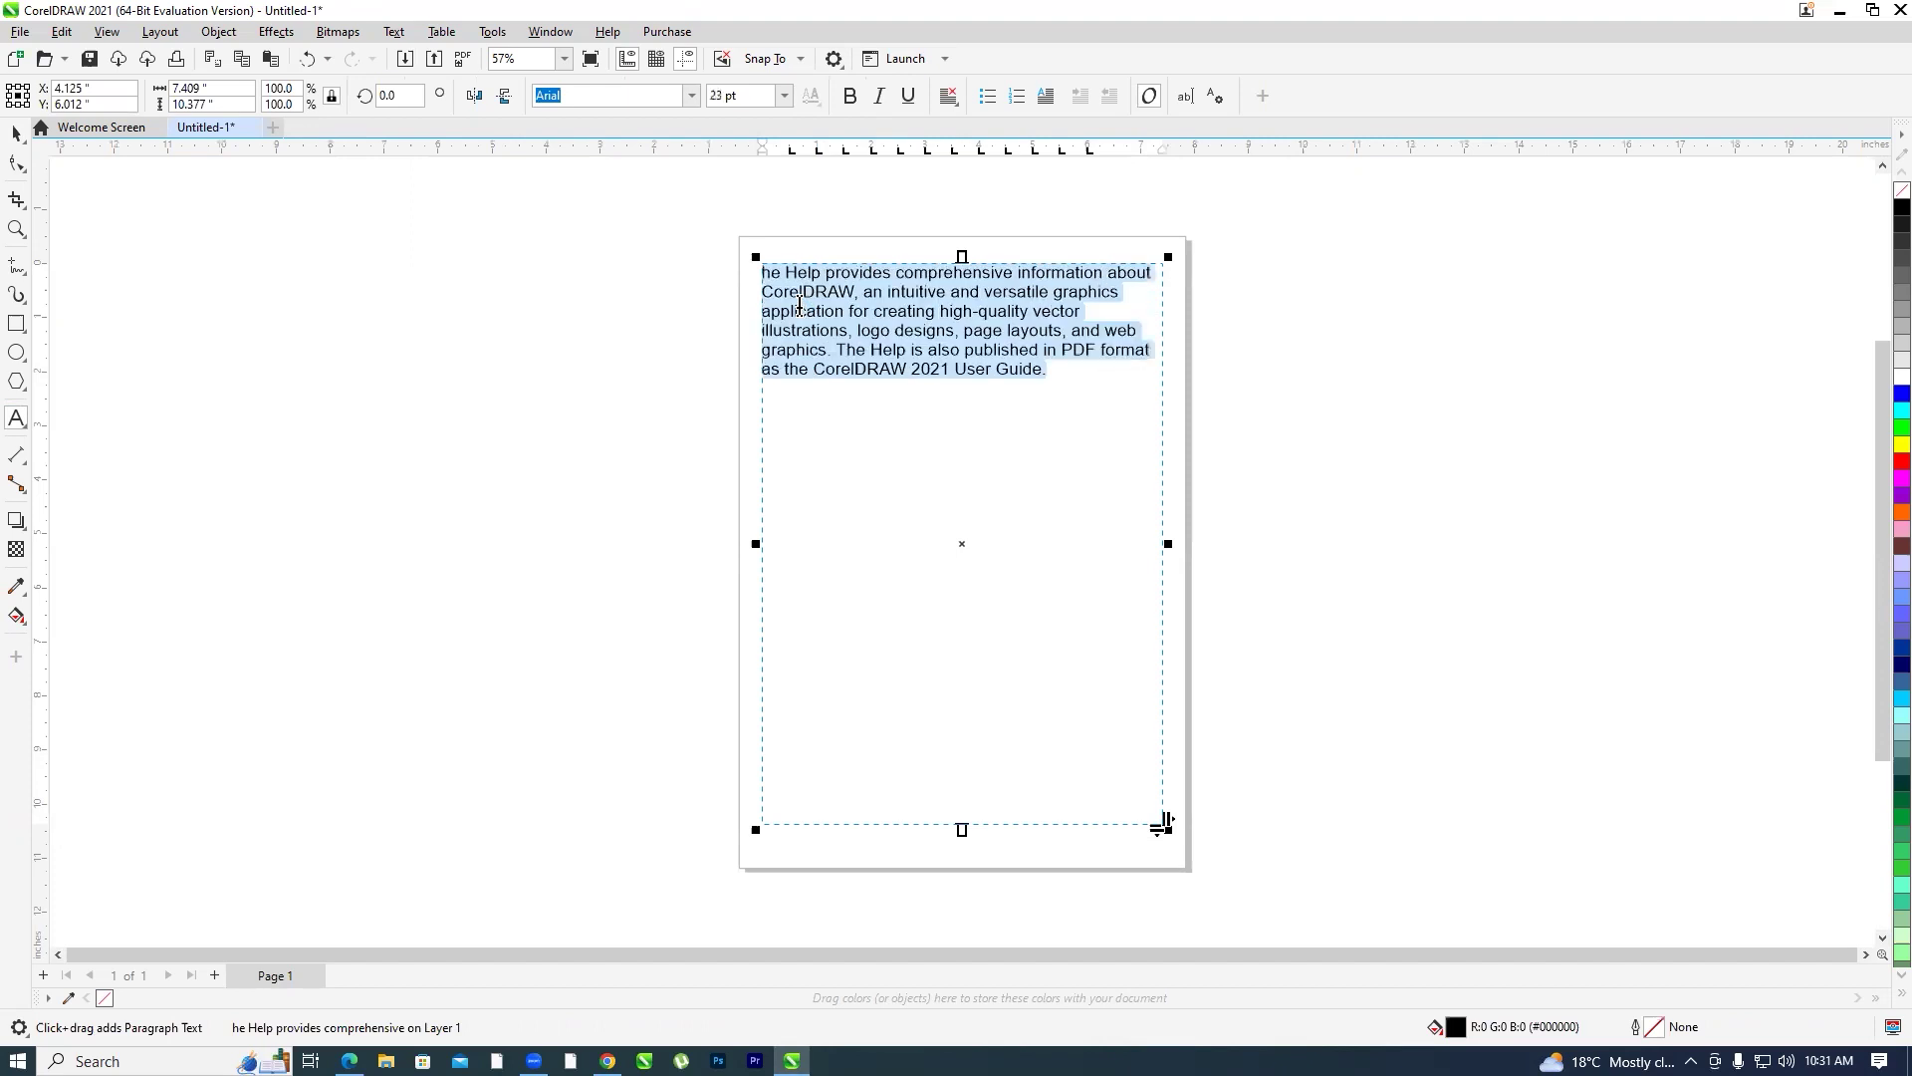
# Paste two more copies of the paragraph below the first one in the frame
pyautogui.click(1064, 389)
pyautogui.press('Return')
pyautogui.hotkey('ctrl', 'v')
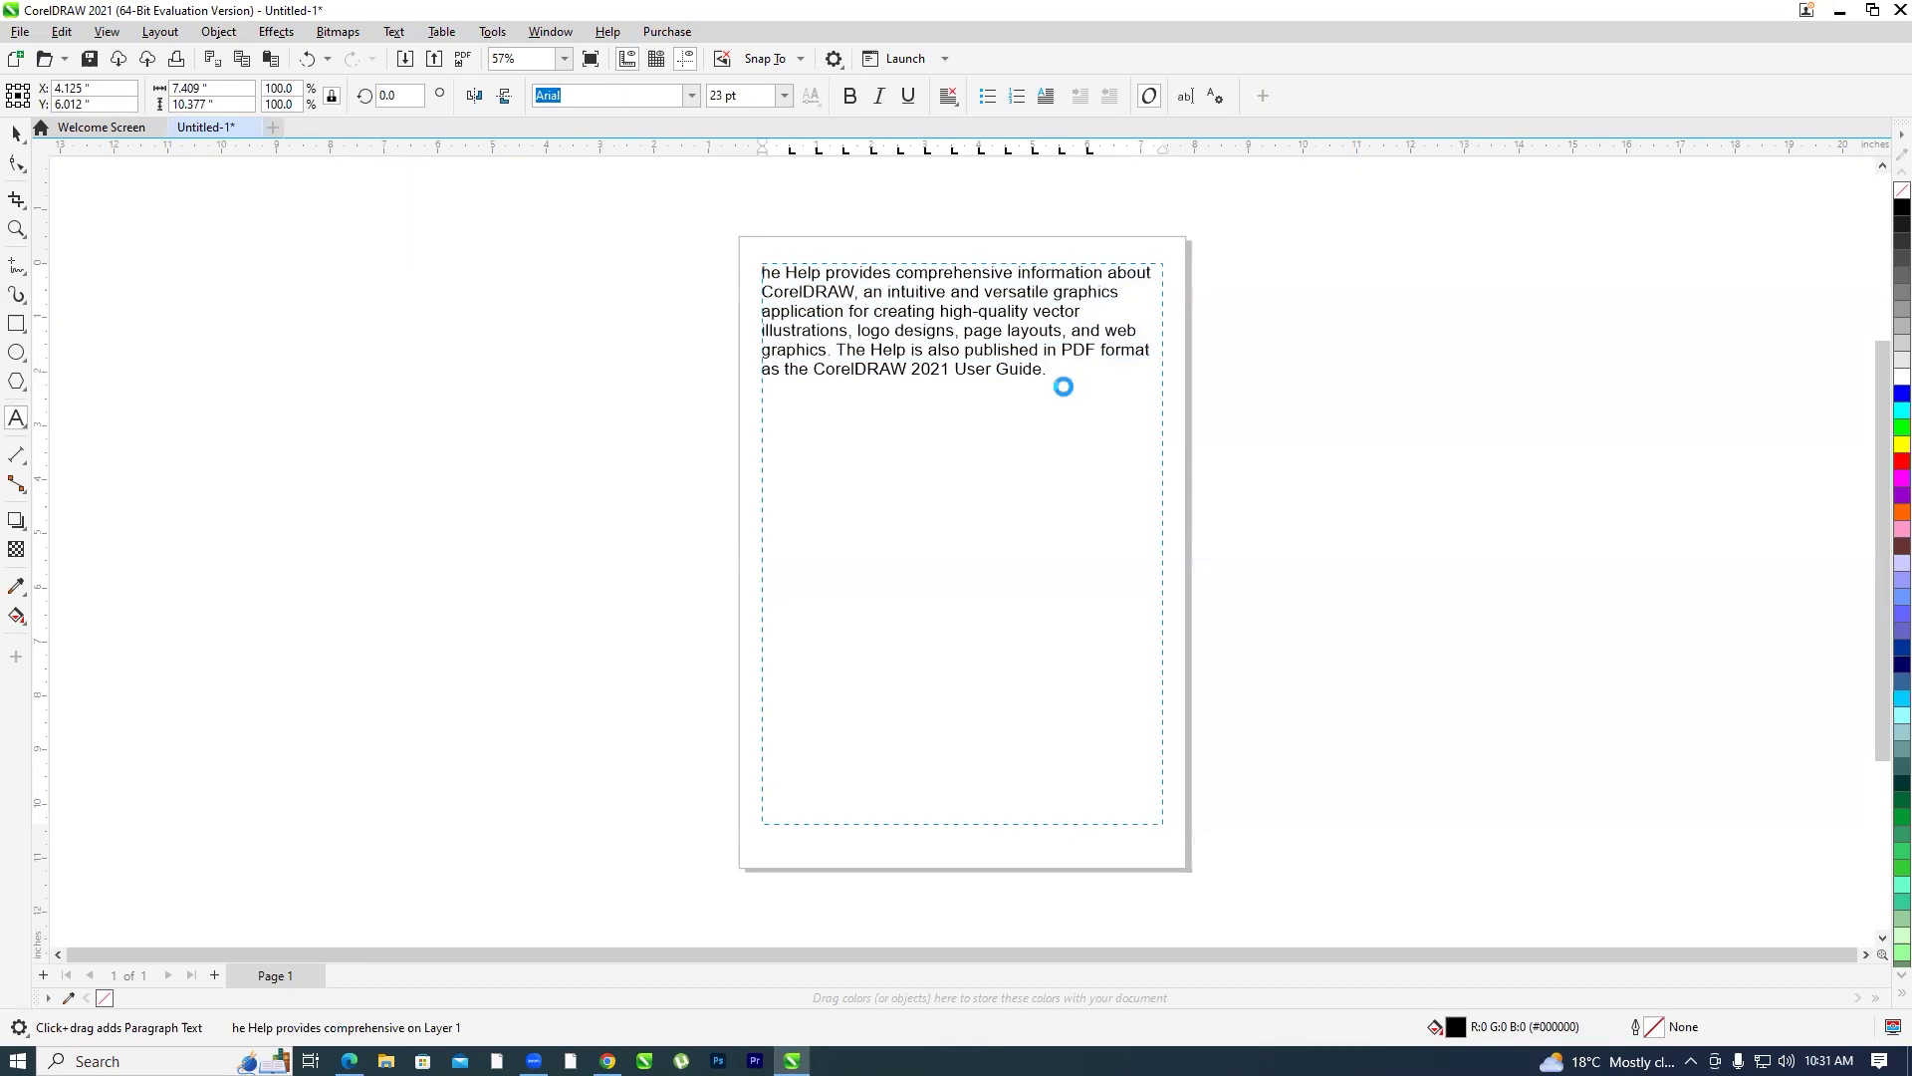
pyautogui.hotkey('ctrl', 'v')
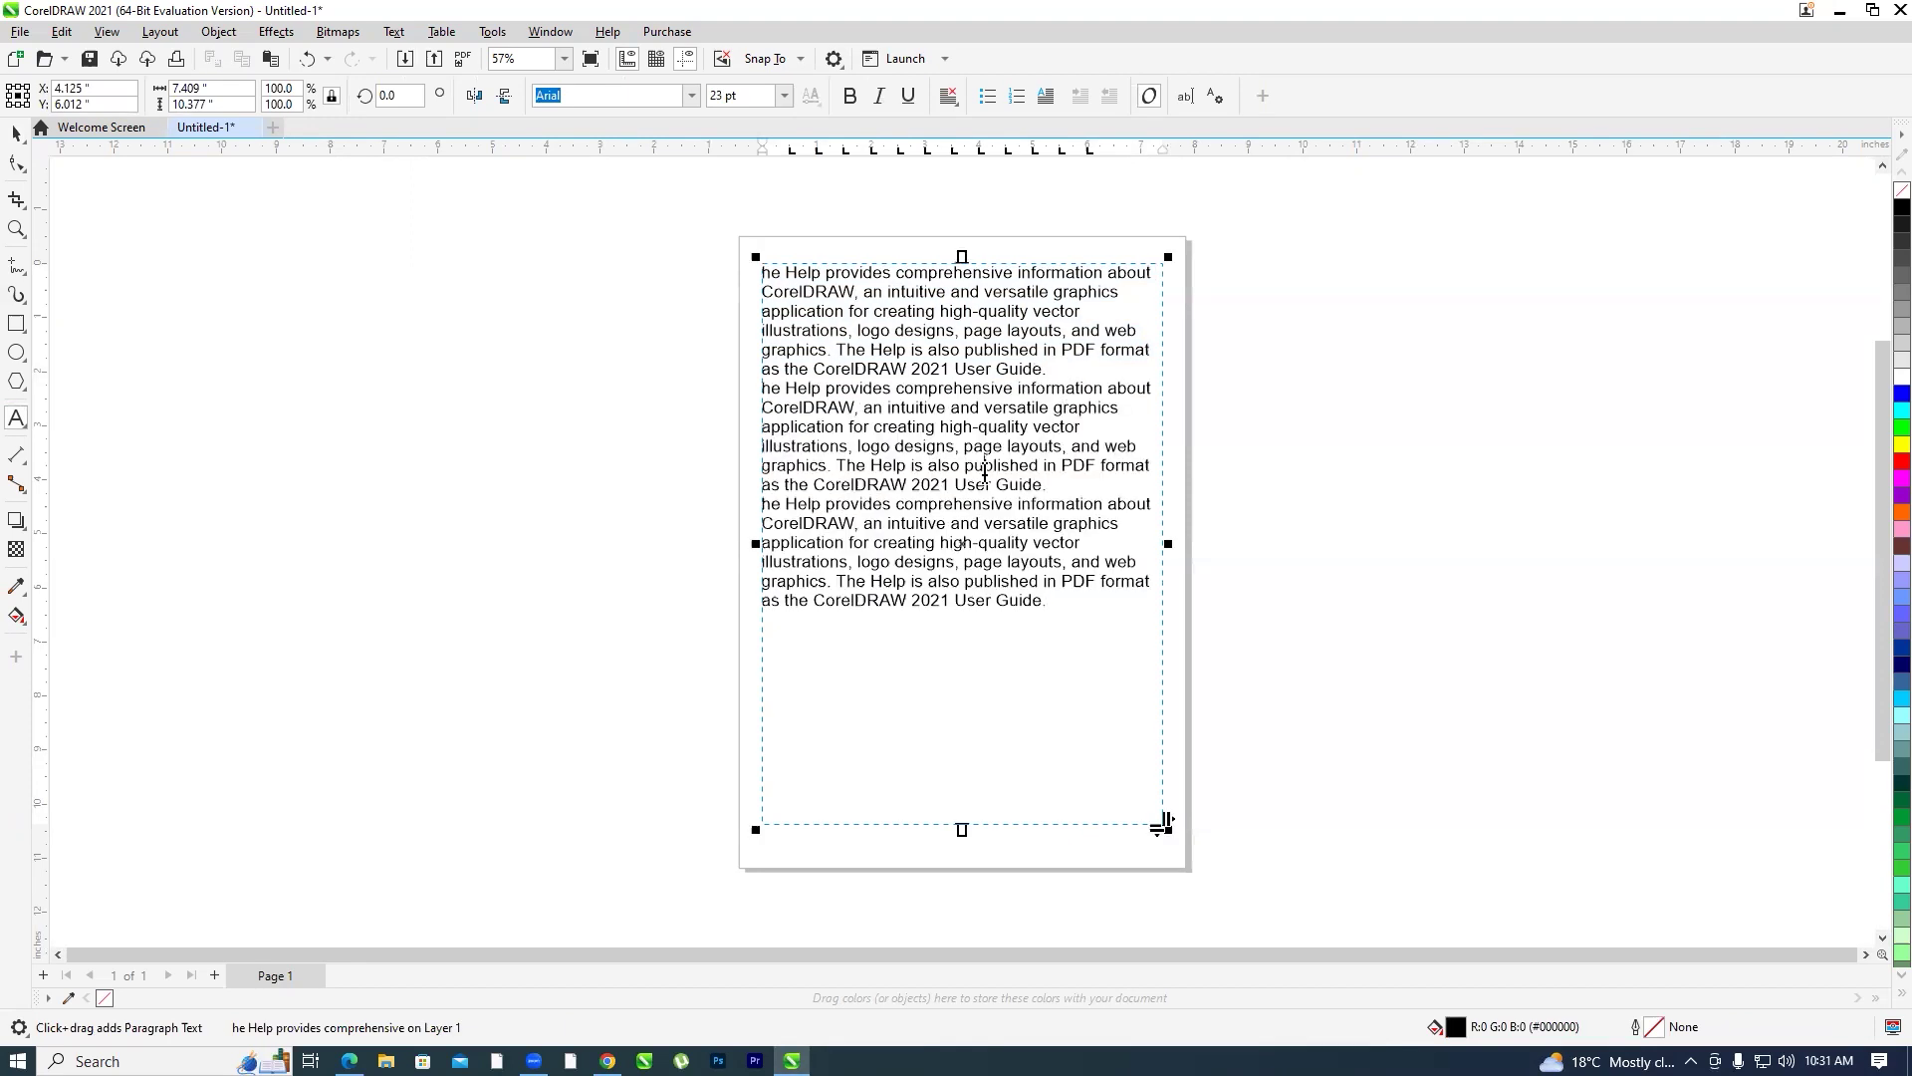
# Divide all the text in the frame into three equal columns, with the column settings moved clear of the page
pyautogui.hotkey('ctrl', 'a')
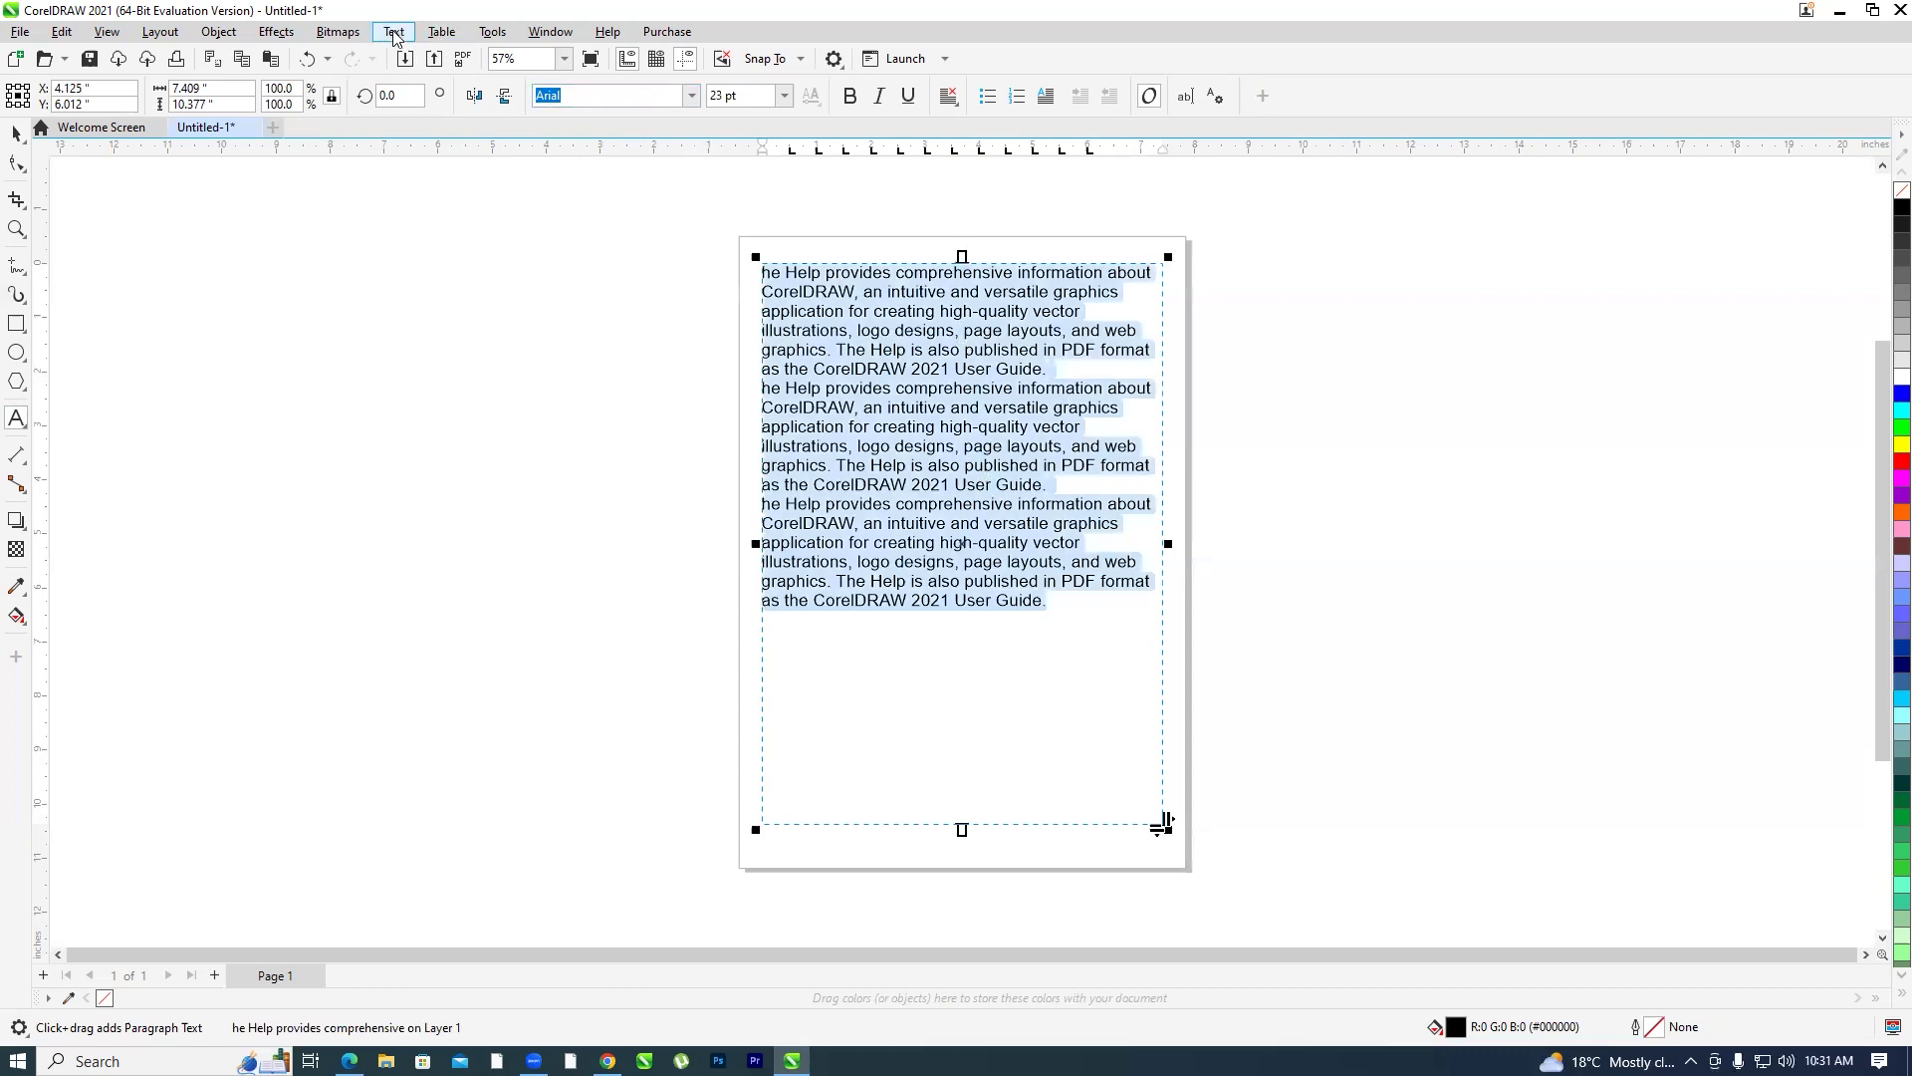
pyautogui.click(393, 32)
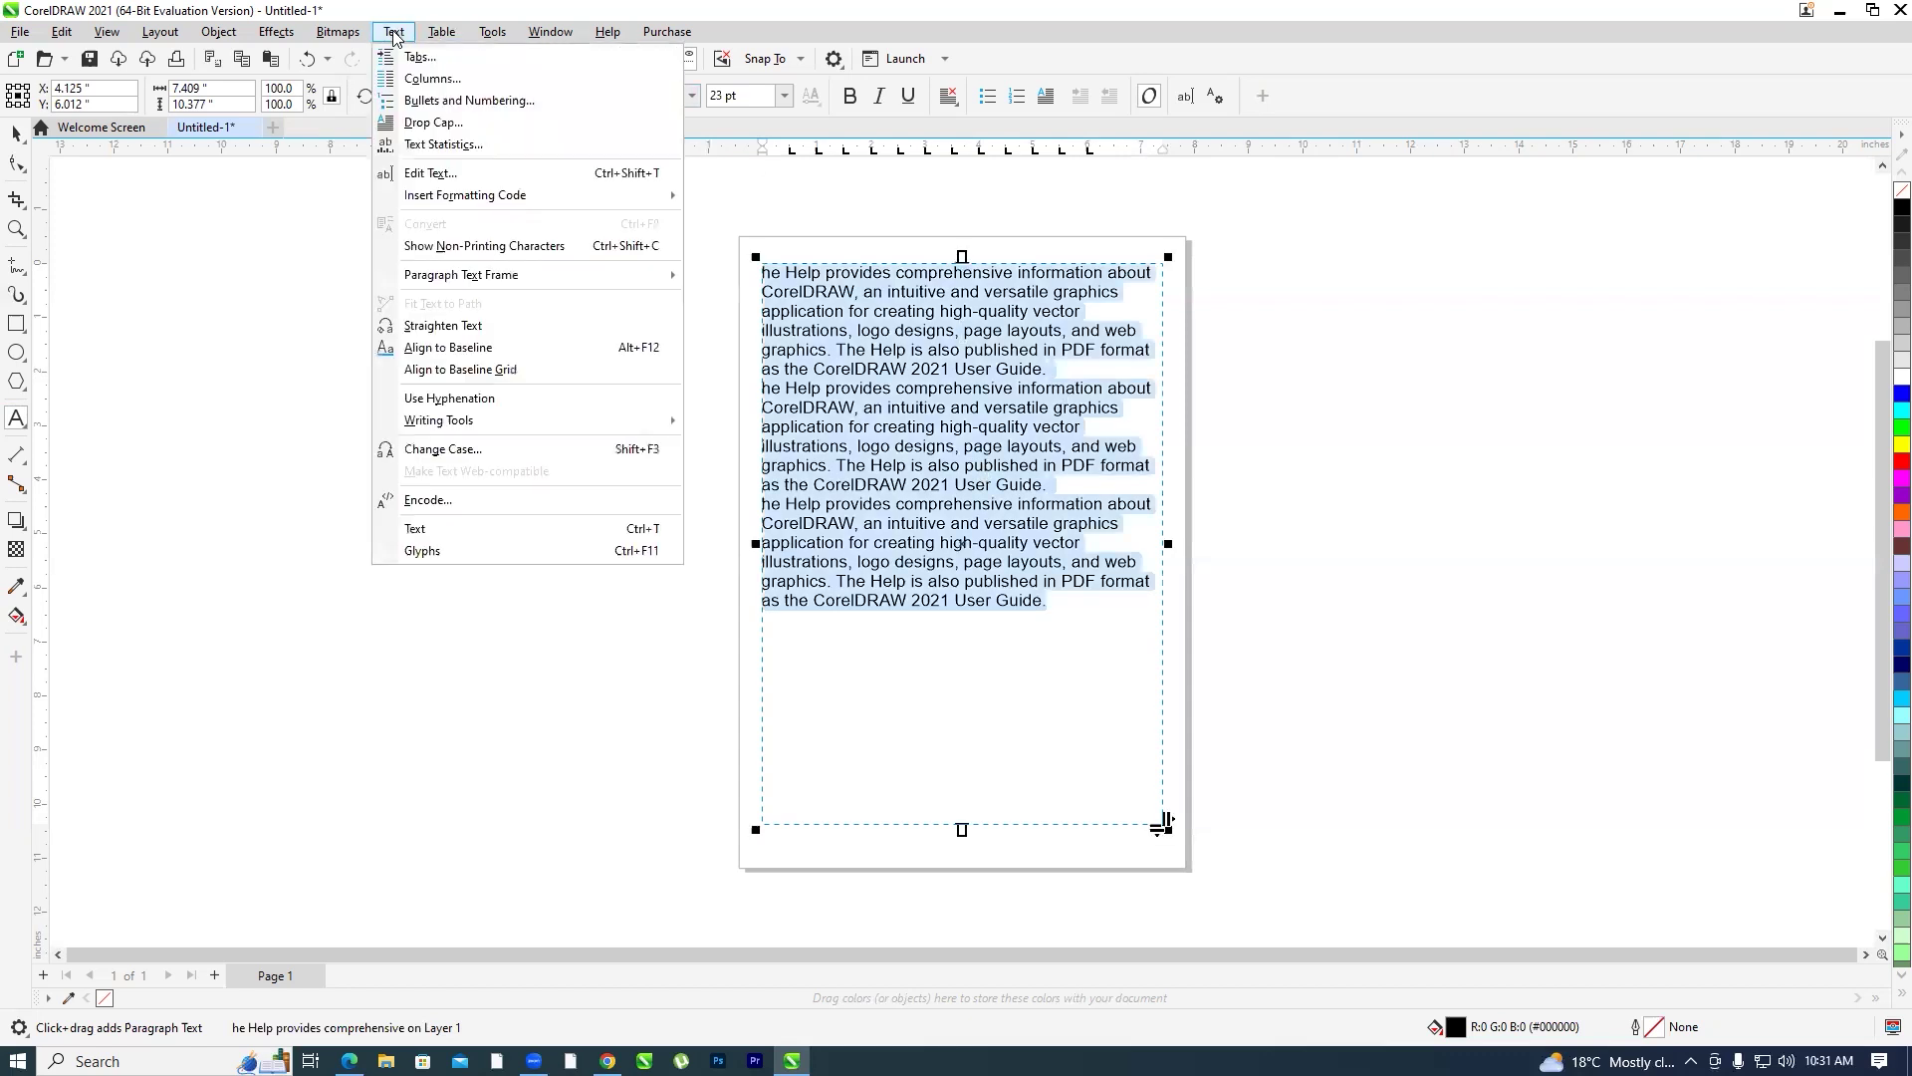
pyautogui.click(426, 79)
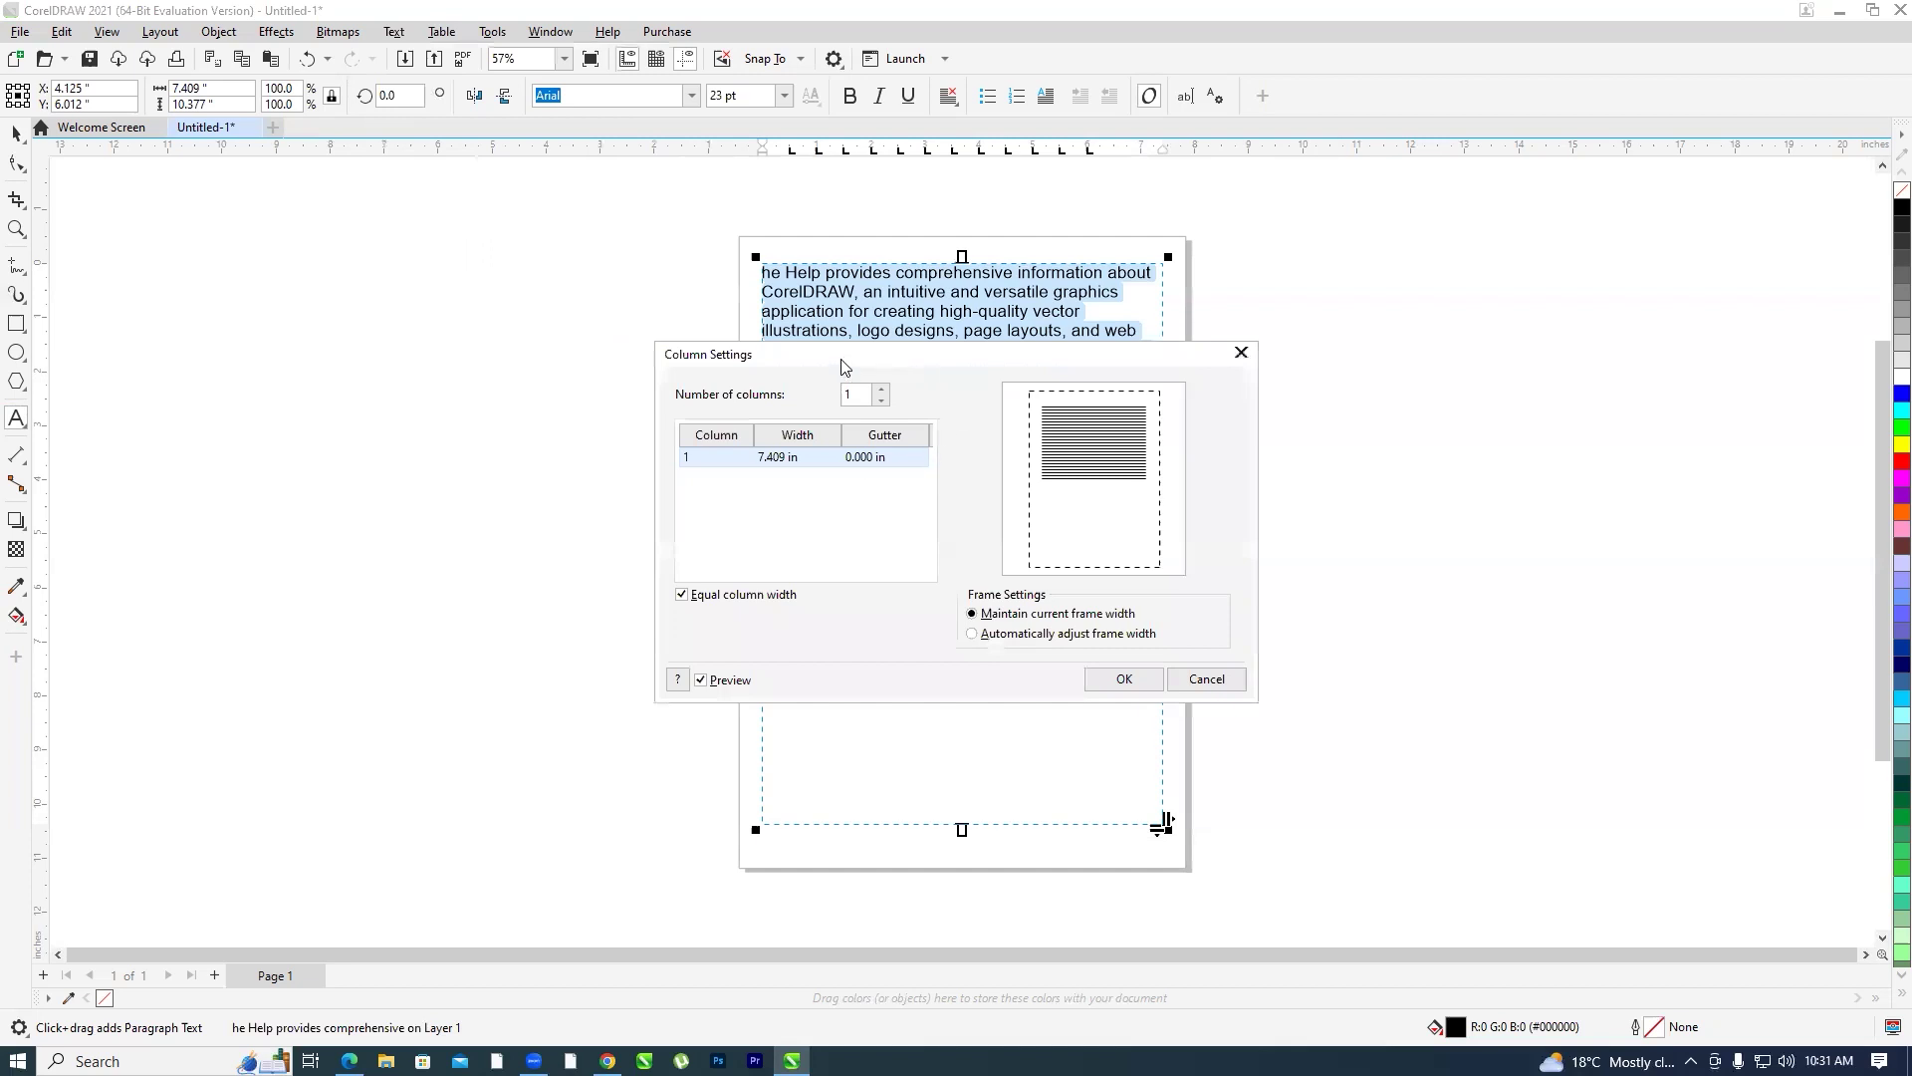
pyautogui.moveTo(841, 365); pyautogui.dragTo(1407, 232)
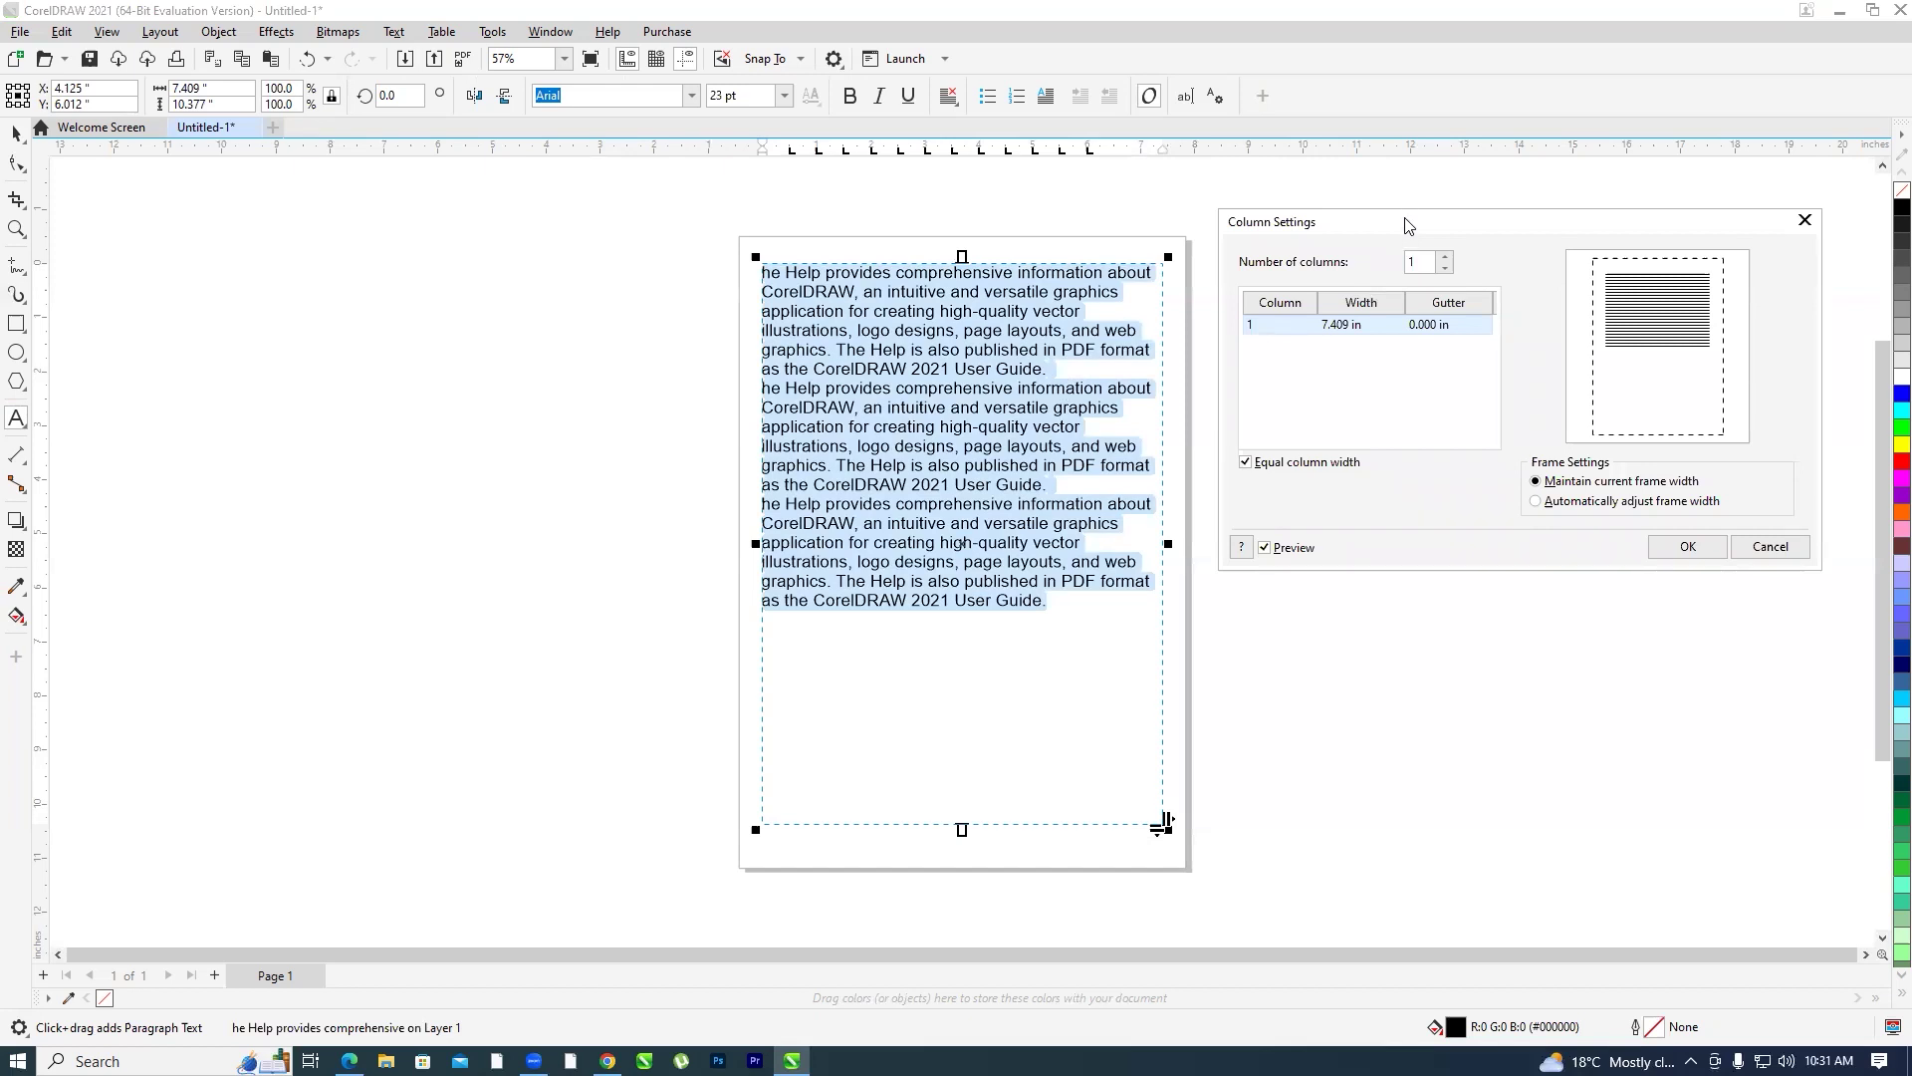
pyautogui.click(1448, 258)
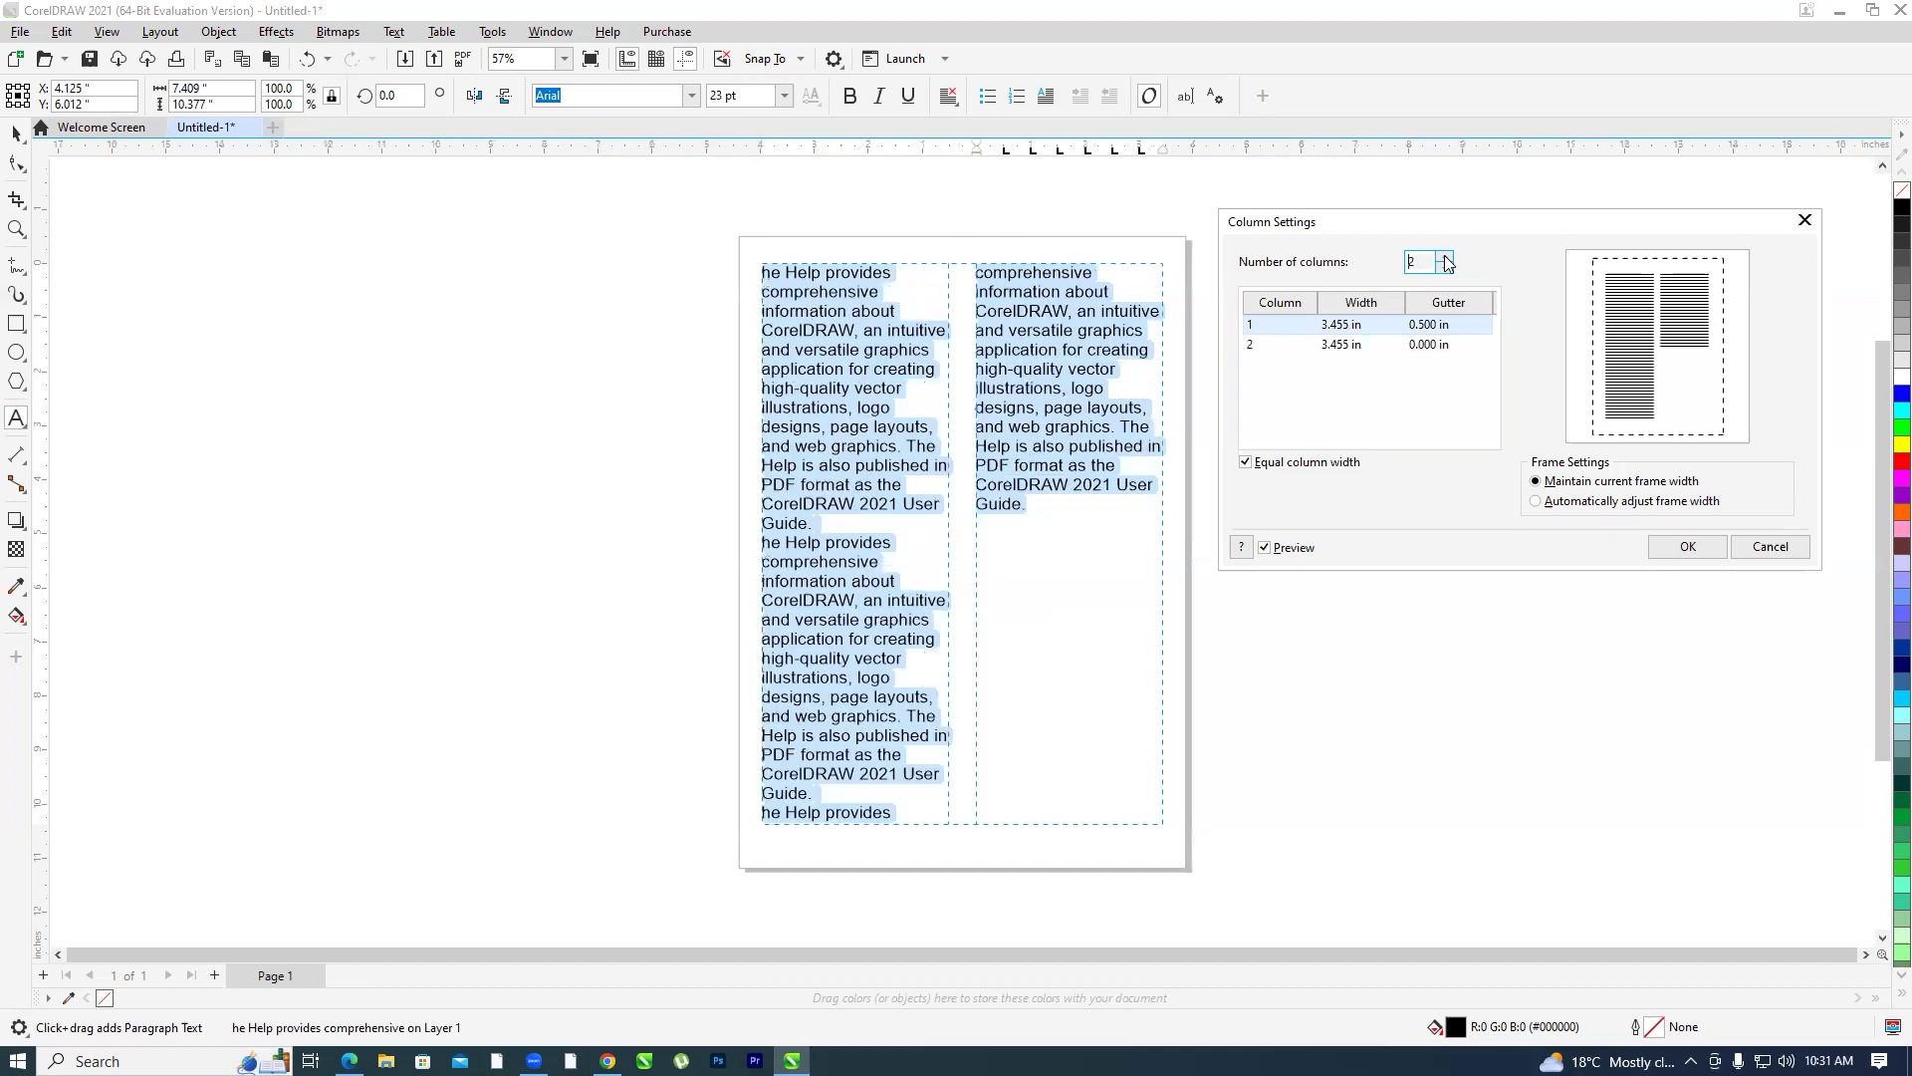
pyautogui.click(1447, 257)
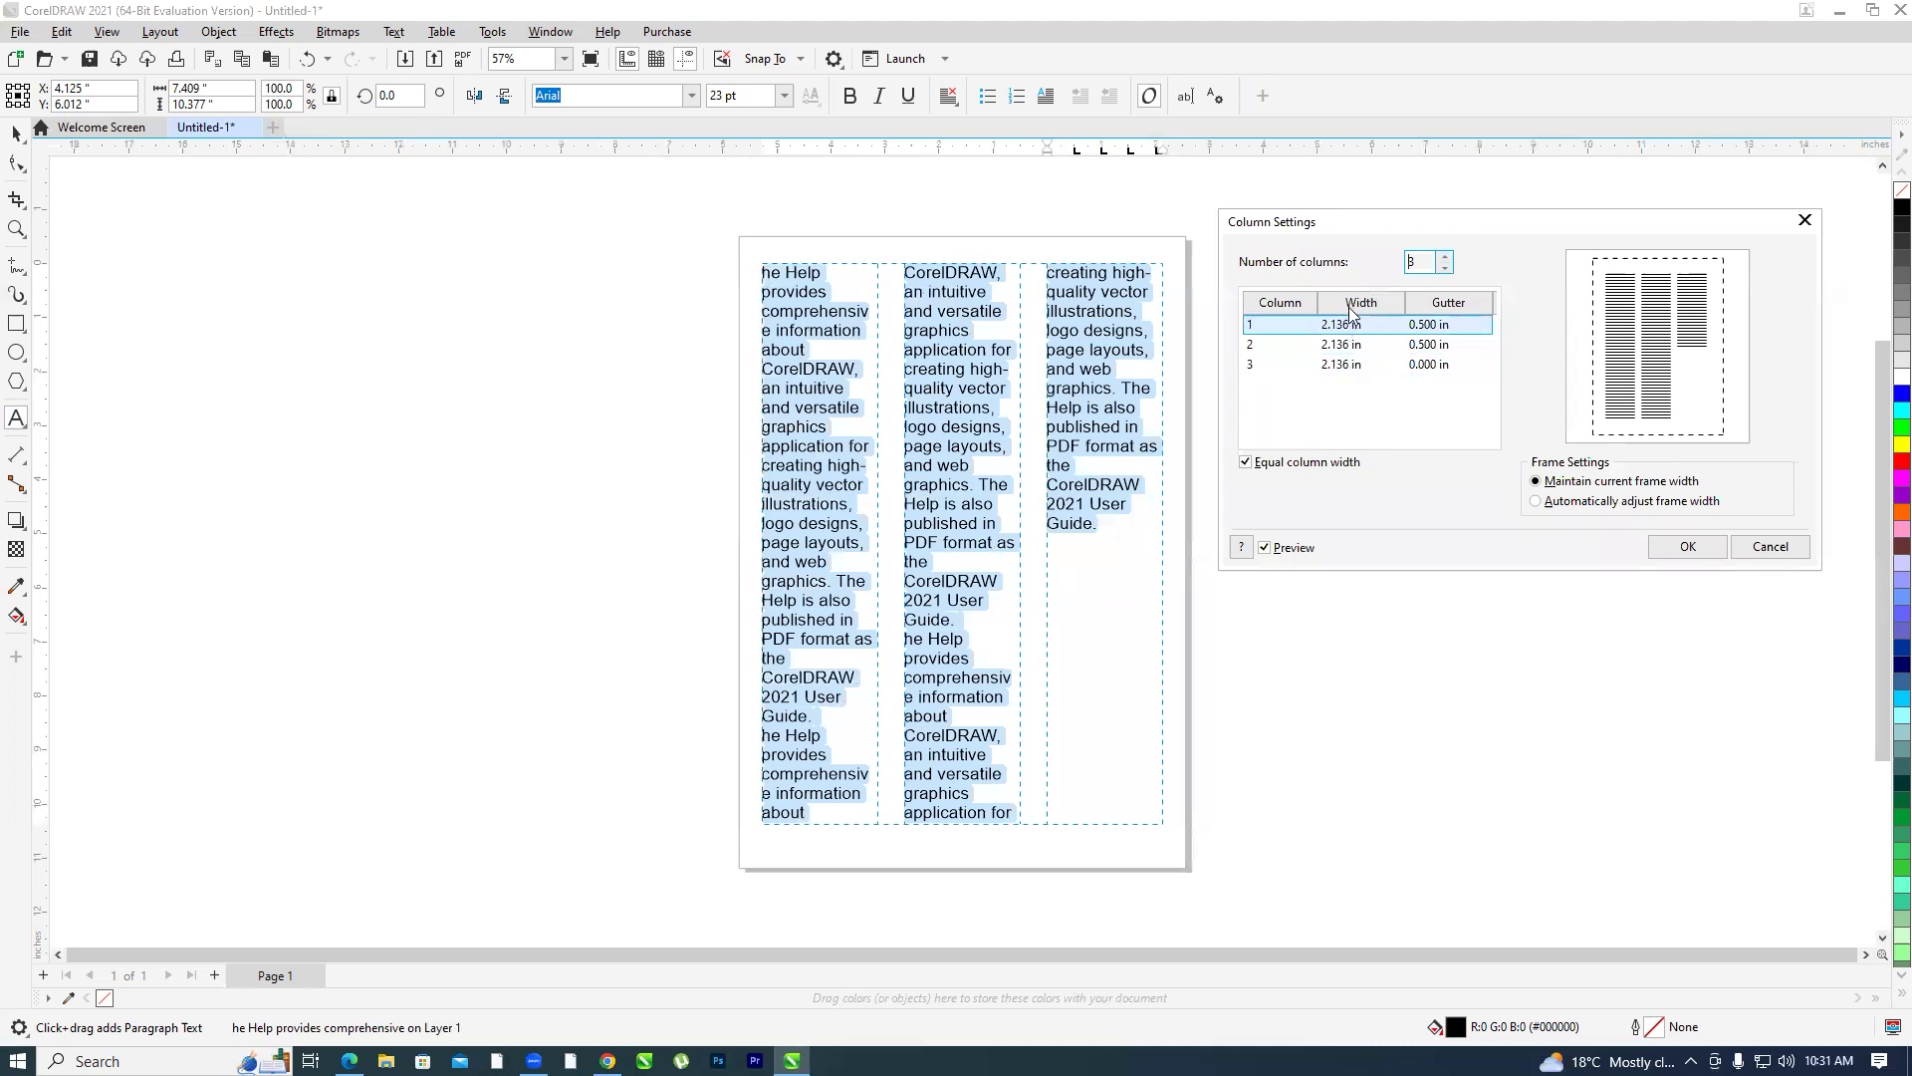
# Set the gutter between the three columns to 0.1 in
pyautogui.click(1444, 349)
pyautogui.click(1446, 327)
pyautogui.click(1446, 327)
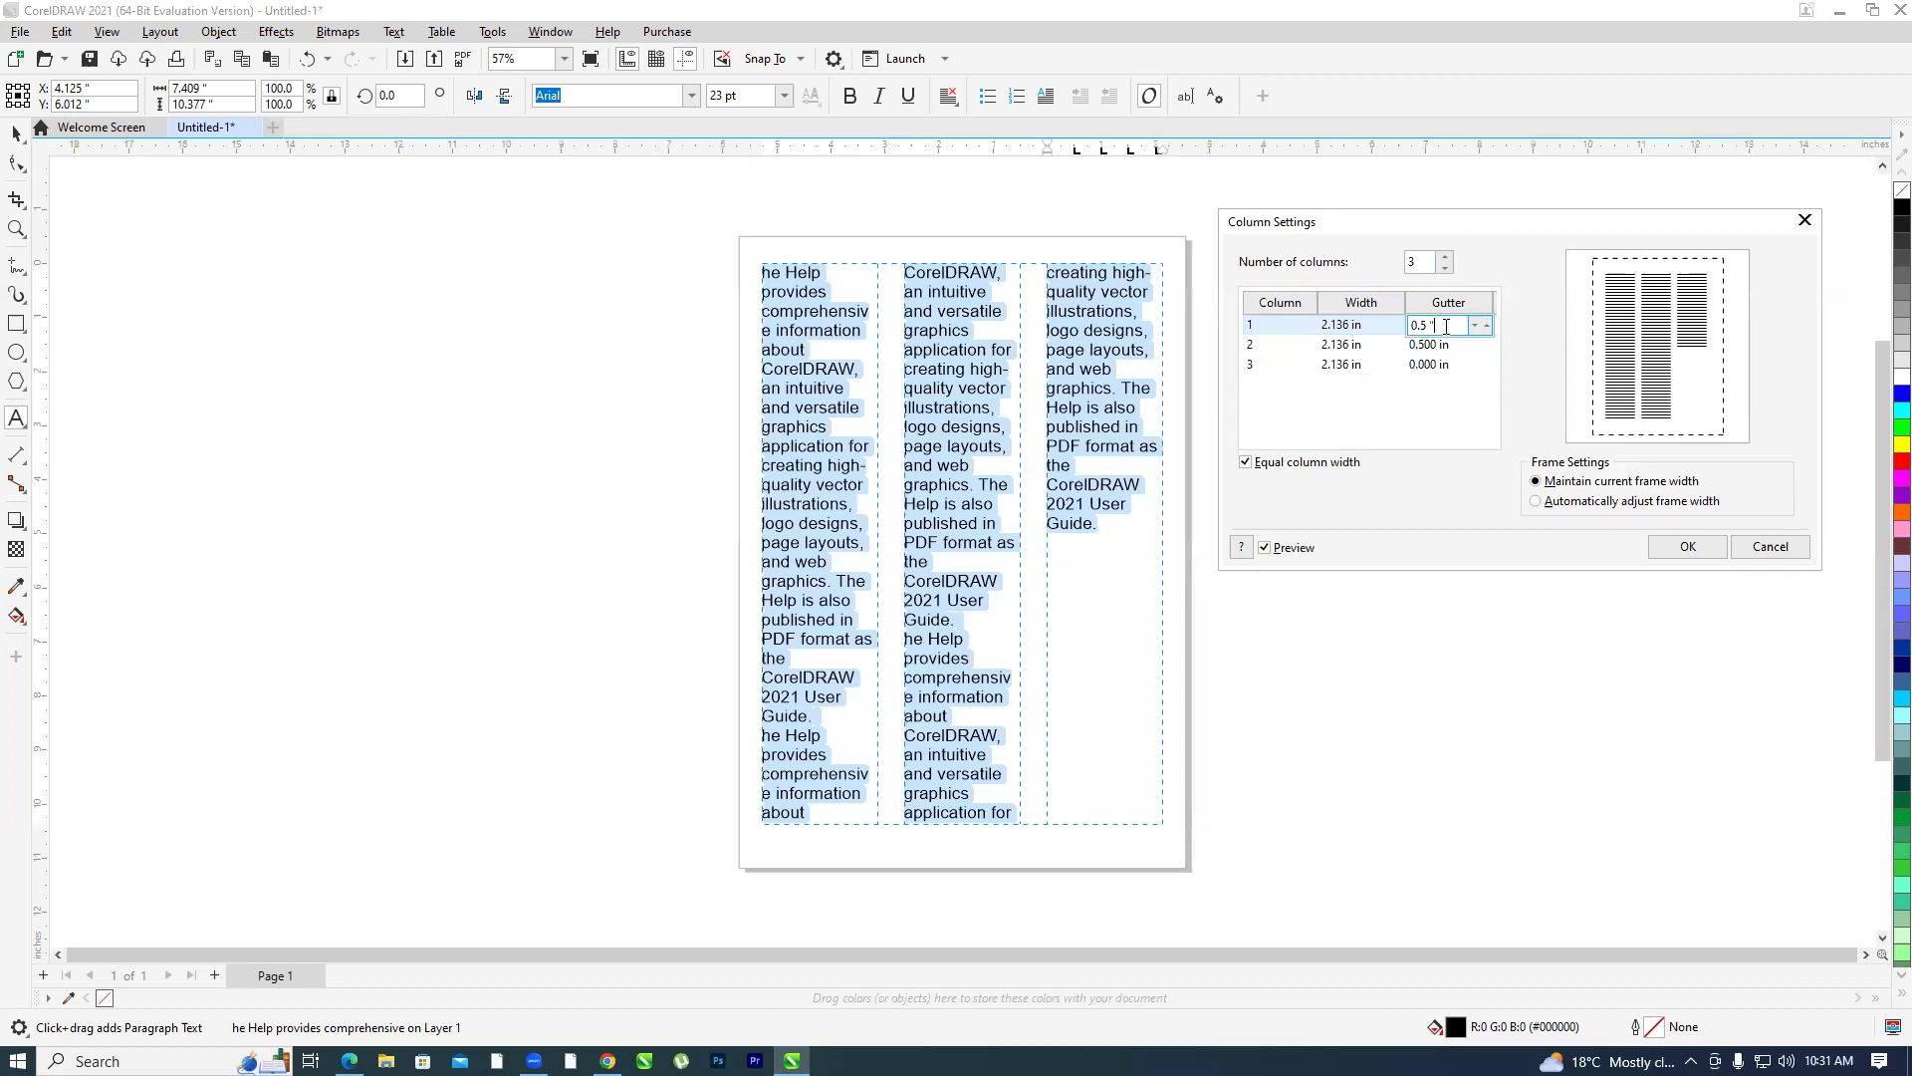
pyautogui.hotkey('ctrl', 'a')
pyautogui.write('0.1')
pyautogui.press('Return')
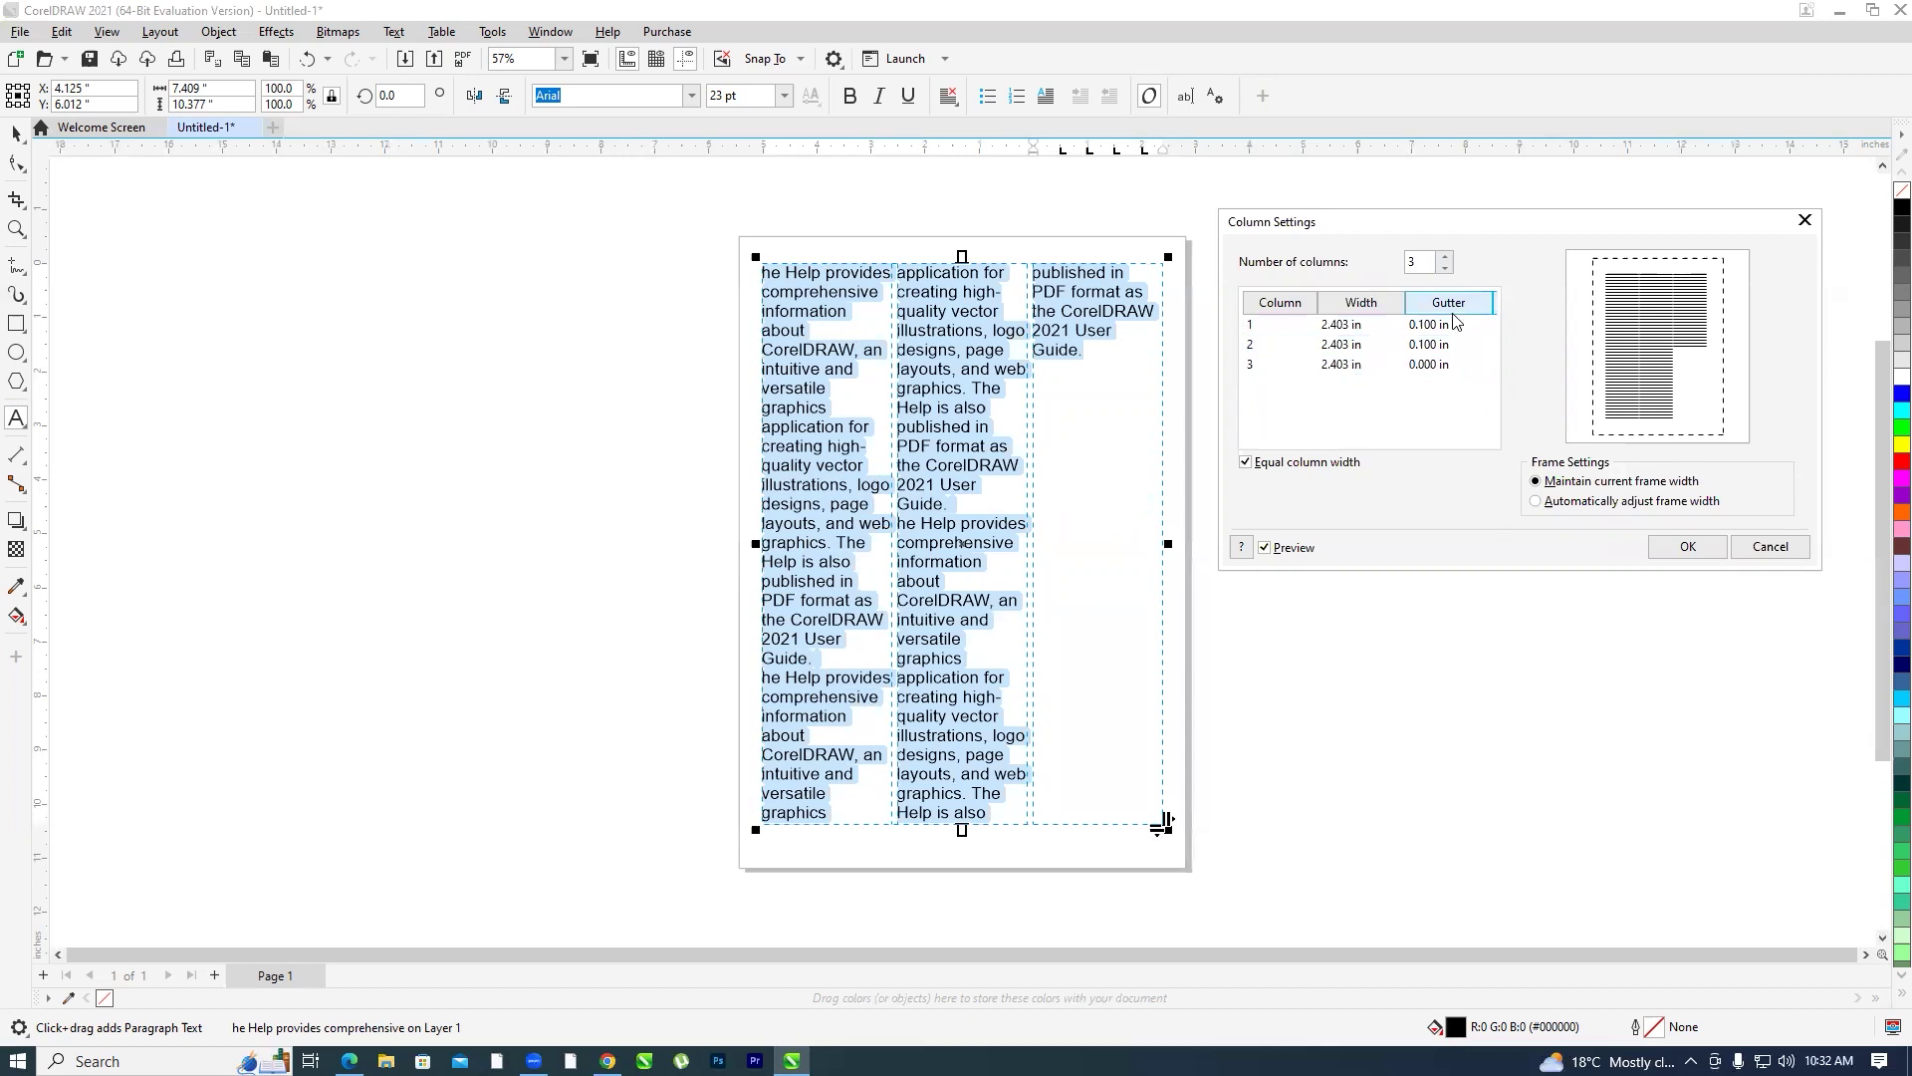
# Try a width of 2.5 in for the first of the equal columns
pyautogui.click(1455, 346)
pyautogui.click(1355, 327)
pyautogui.click(1351, 327)
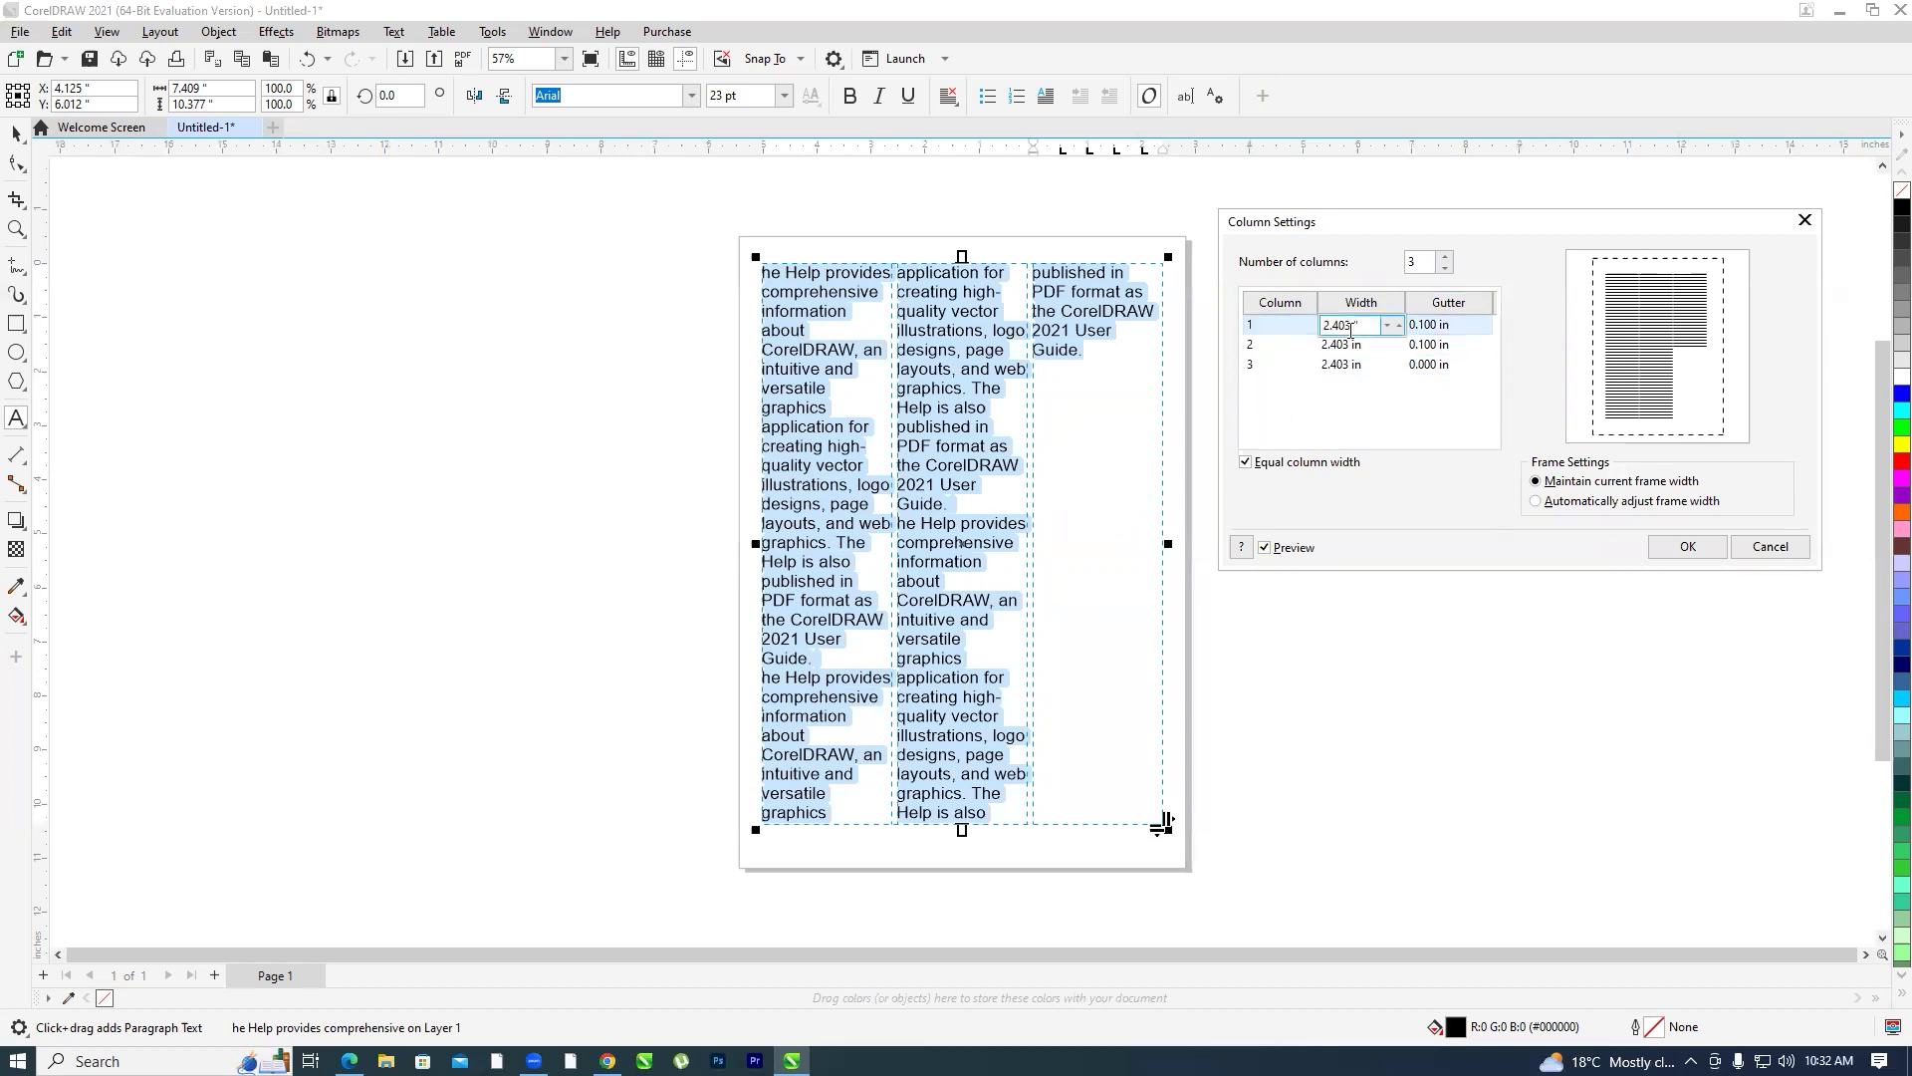
pyautogui.doubleClick(1362, 327)
pyautogui.write('2.5')
pyautogui.press('Tab')
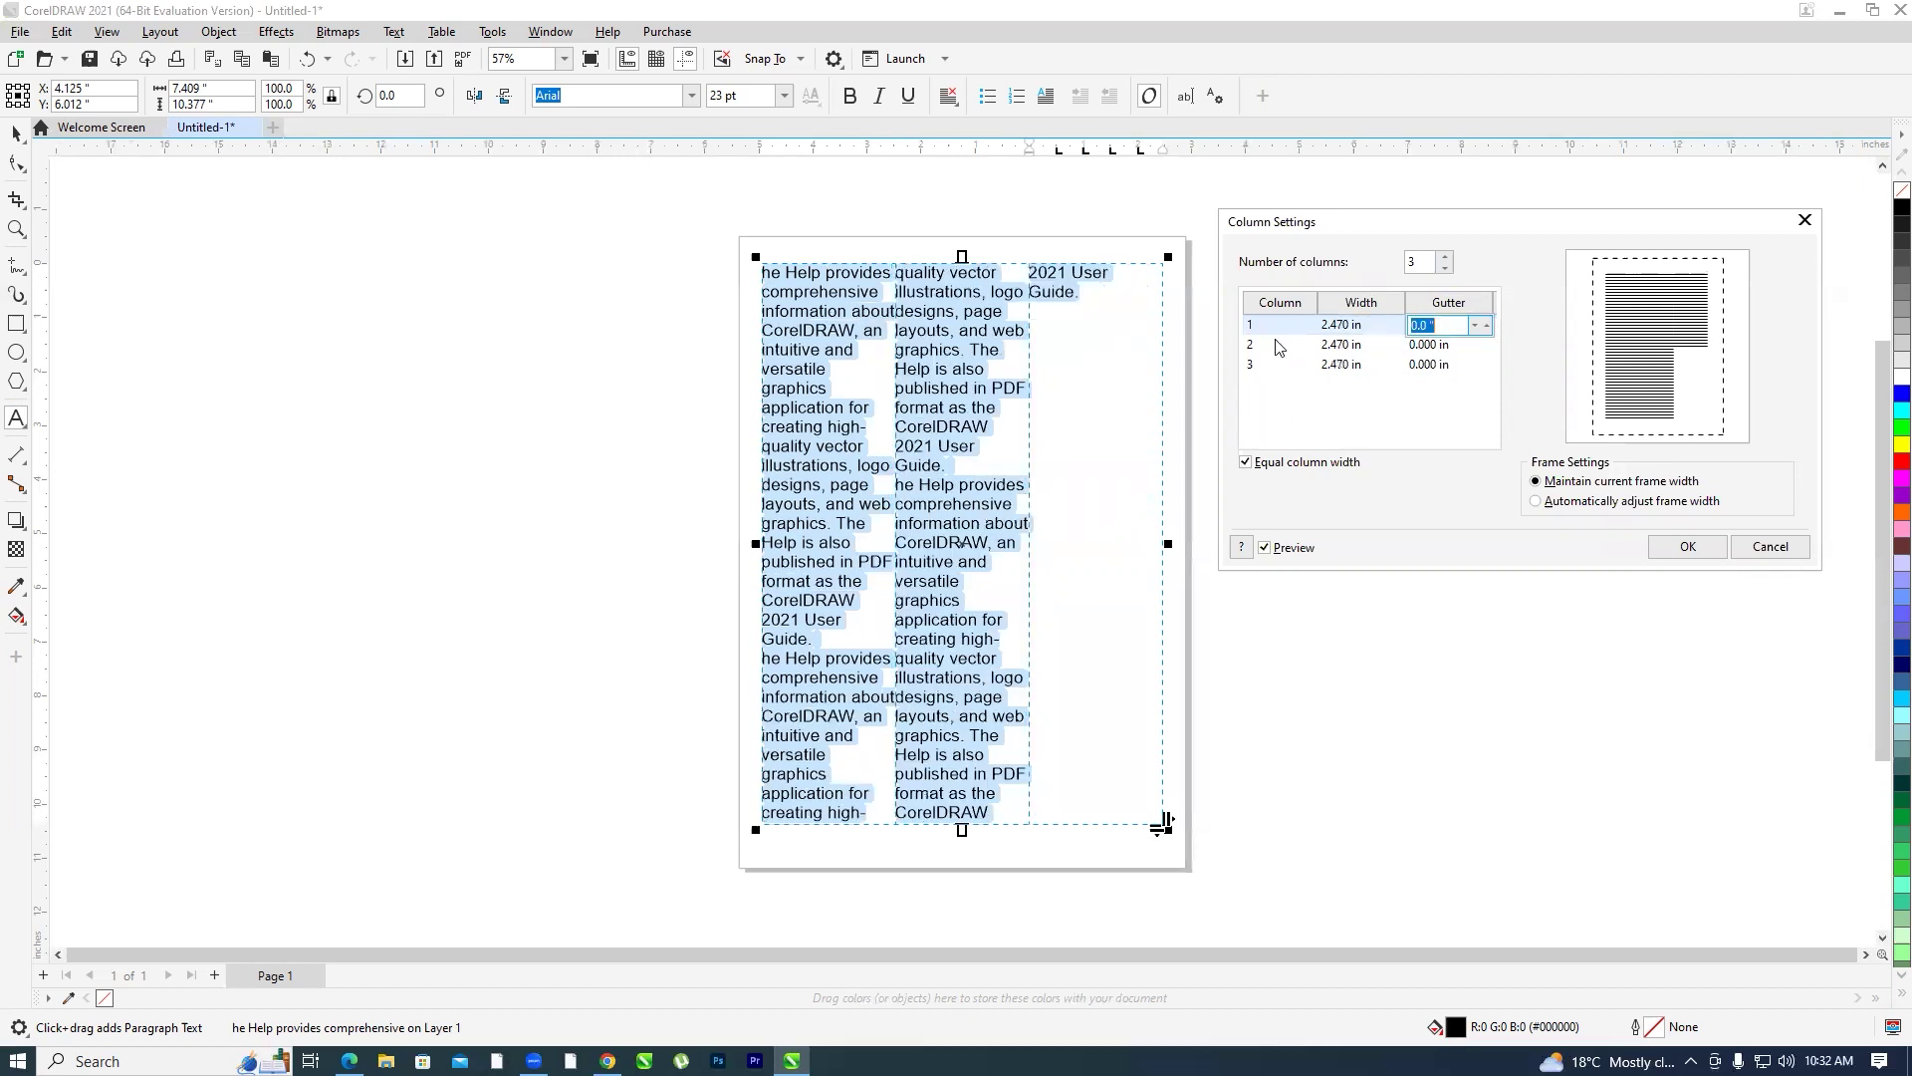
# Set the width of the equal columns to 2.3 in and apply the column settings
pyautogui.doubleClick(1353, 327)
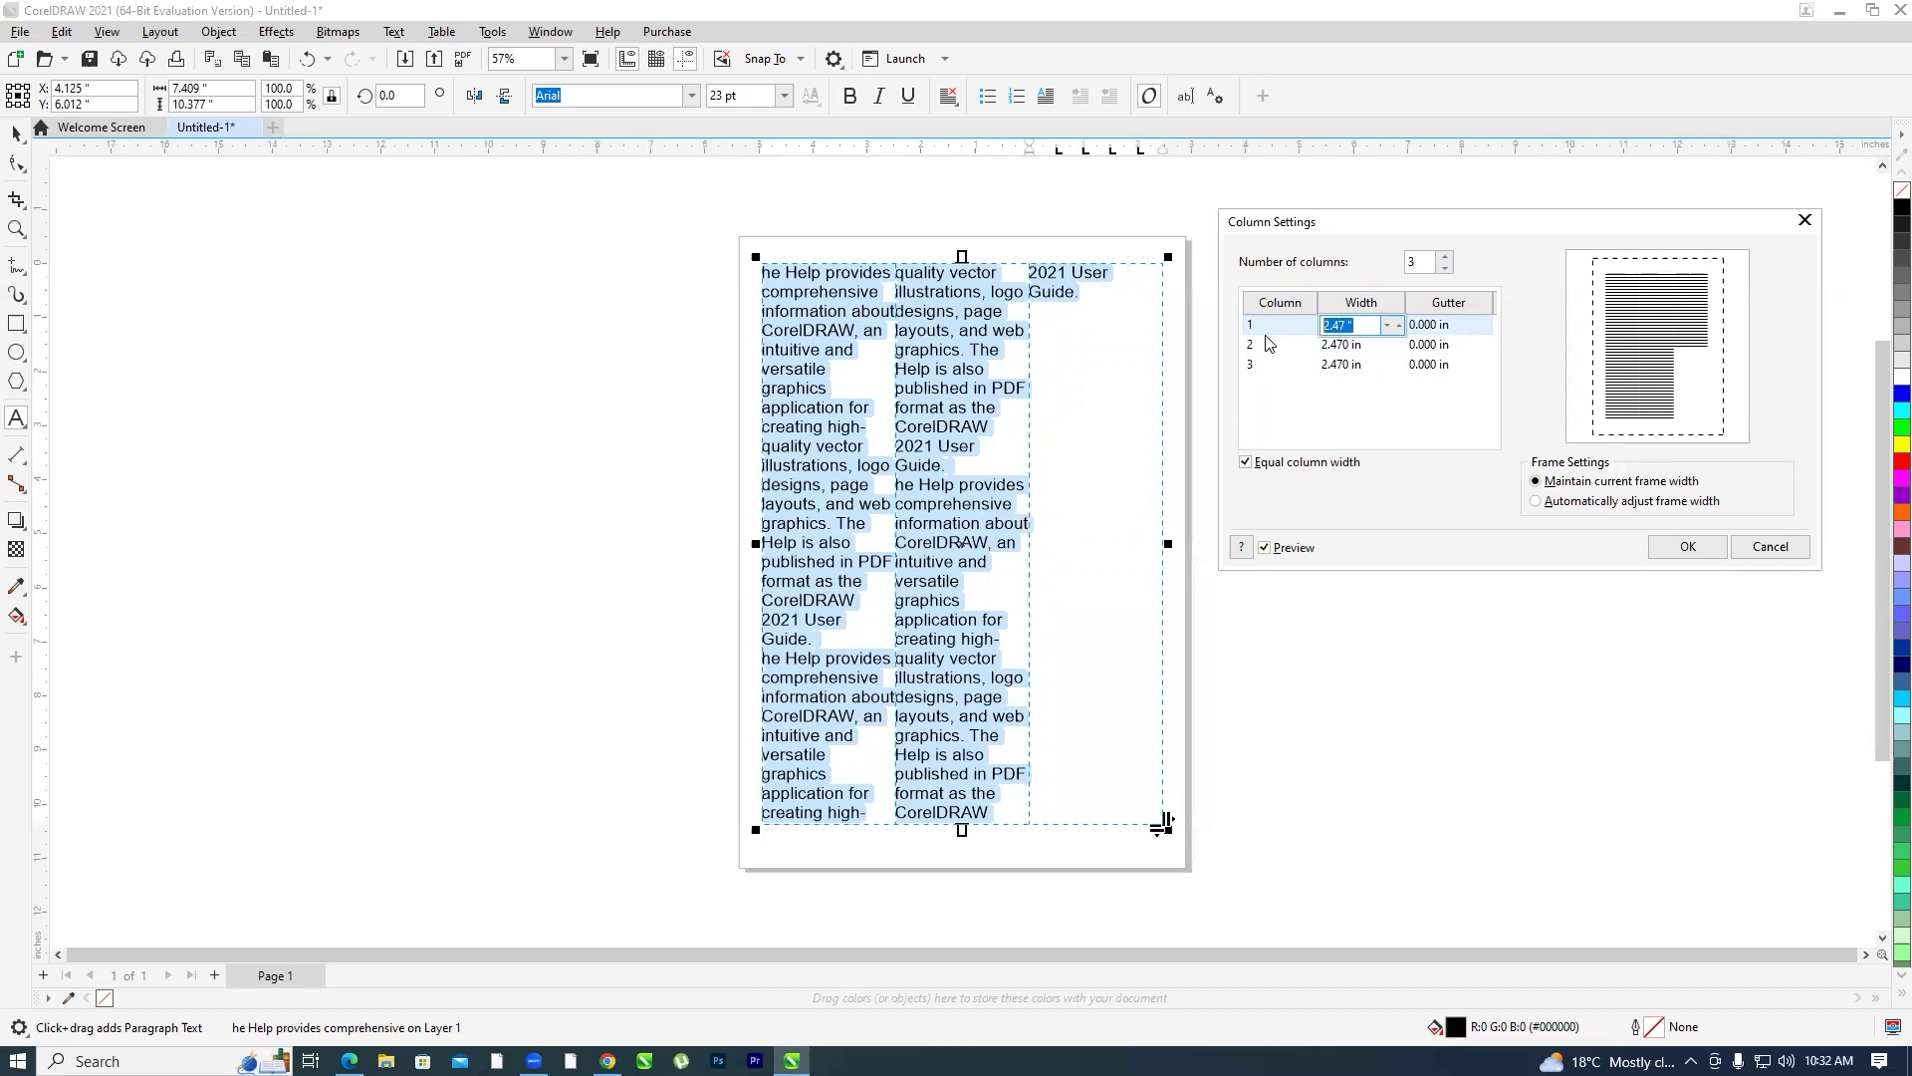
pyautogui.write('2.3')
pyautogui.press('Tab')
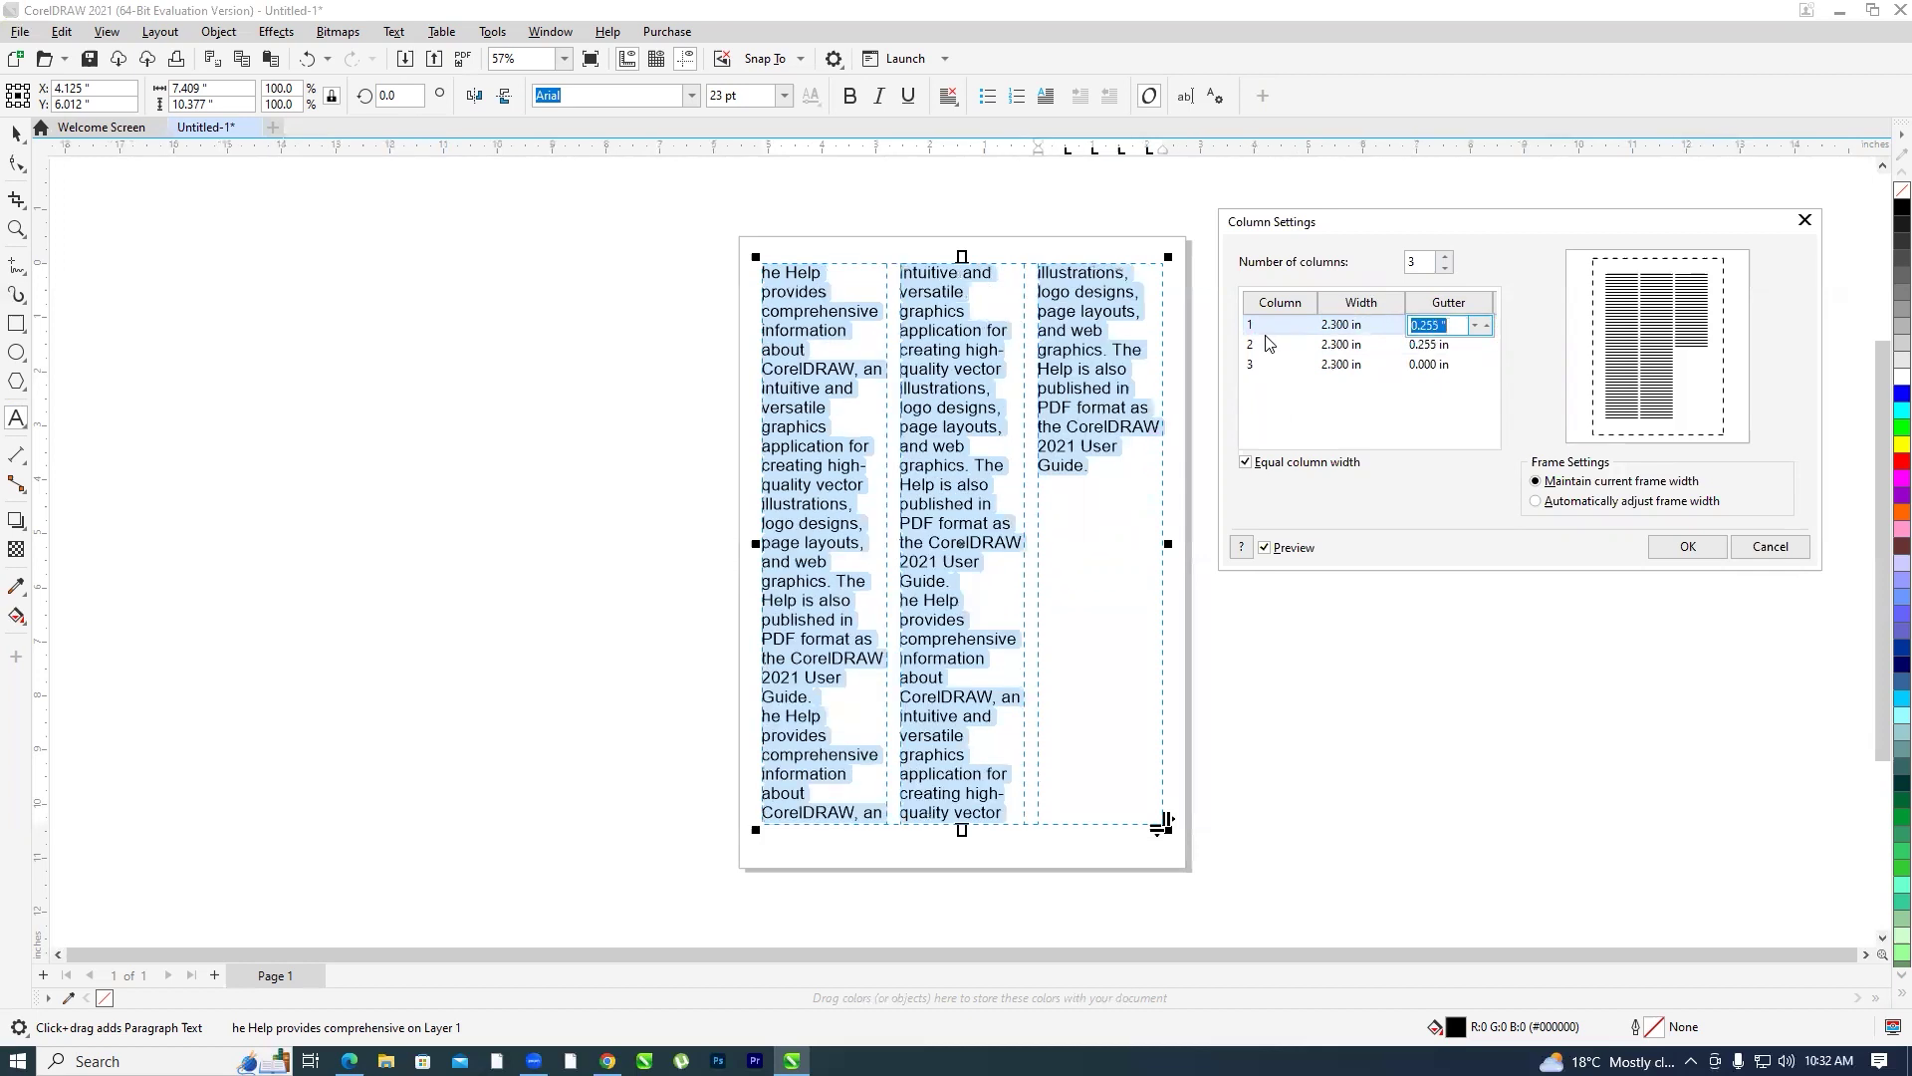
pyautogui.click(1687, 546)
pyautogui.click(986, 503)
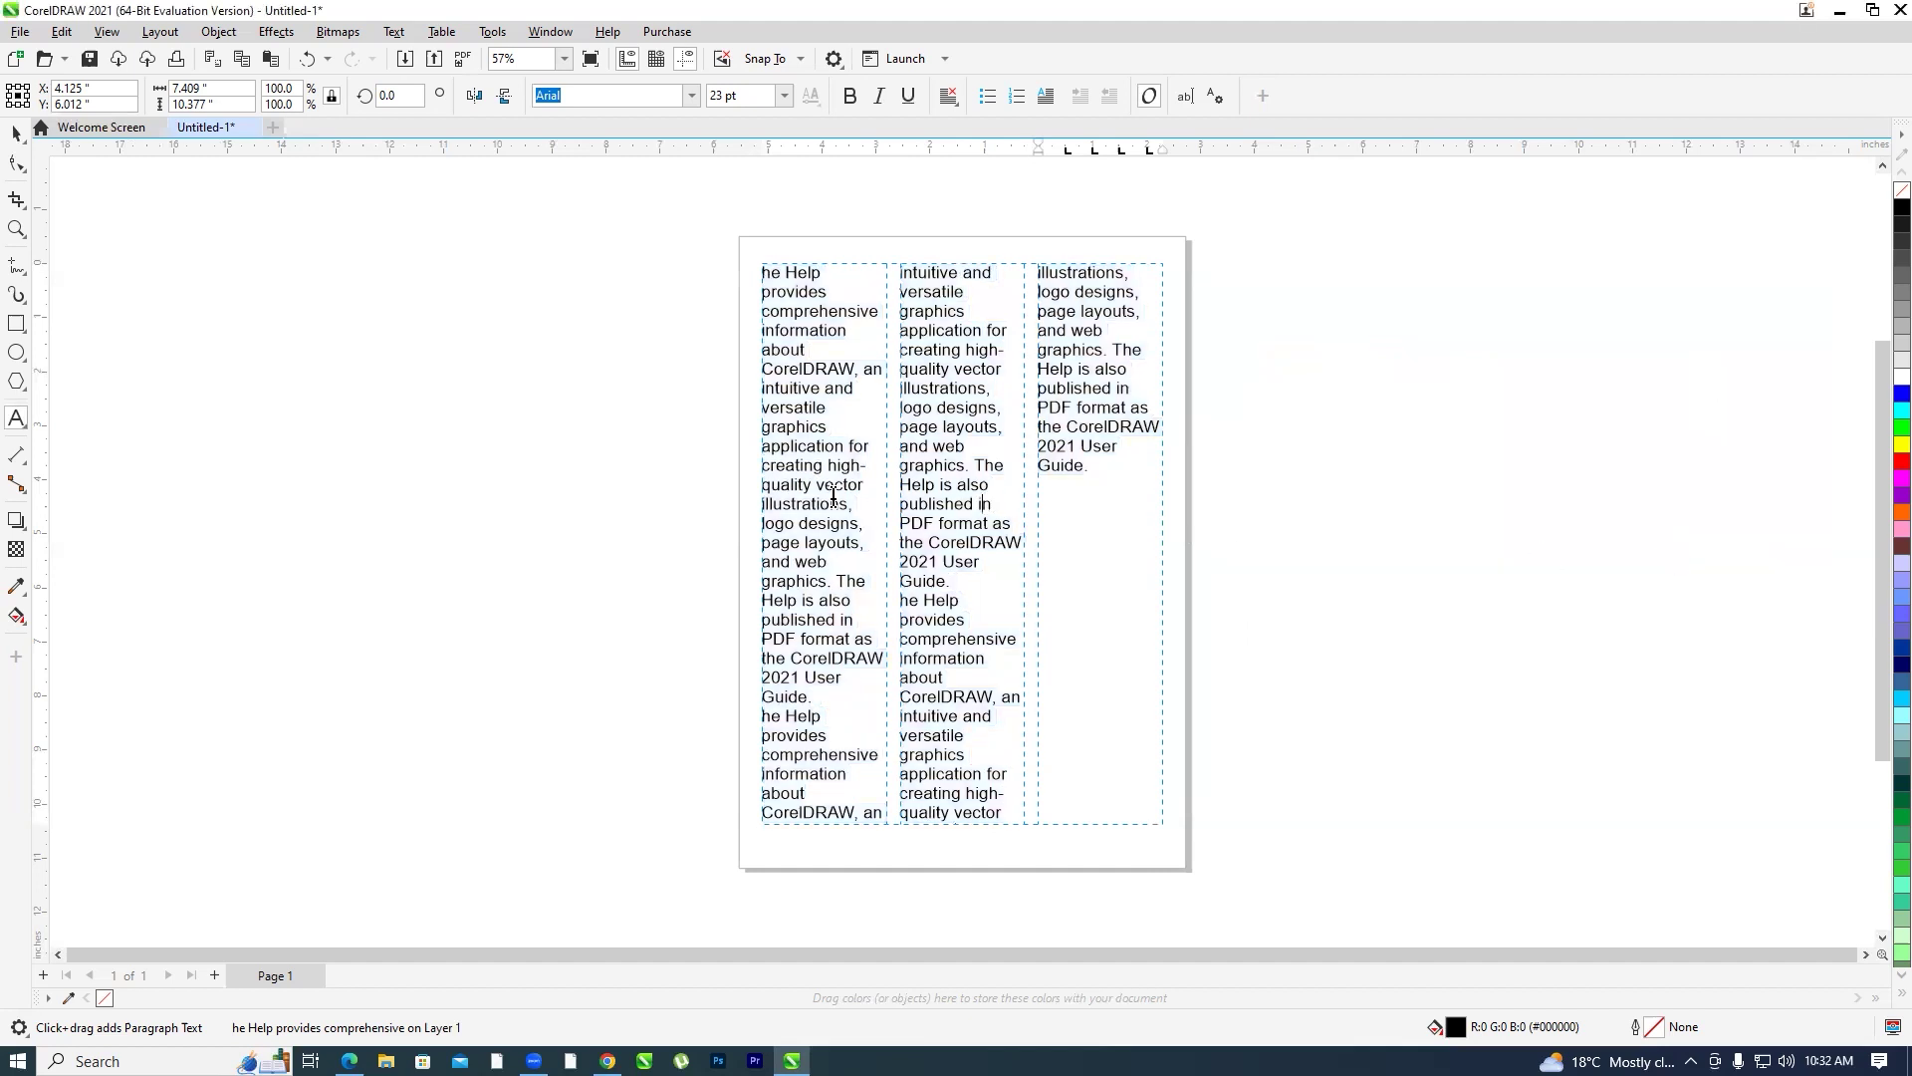
# Draw a new paragraph text frame about 7.26 in by 9.73 in on the empty page and paste the copied paragraph into it
pyautogui.click(393, 31)
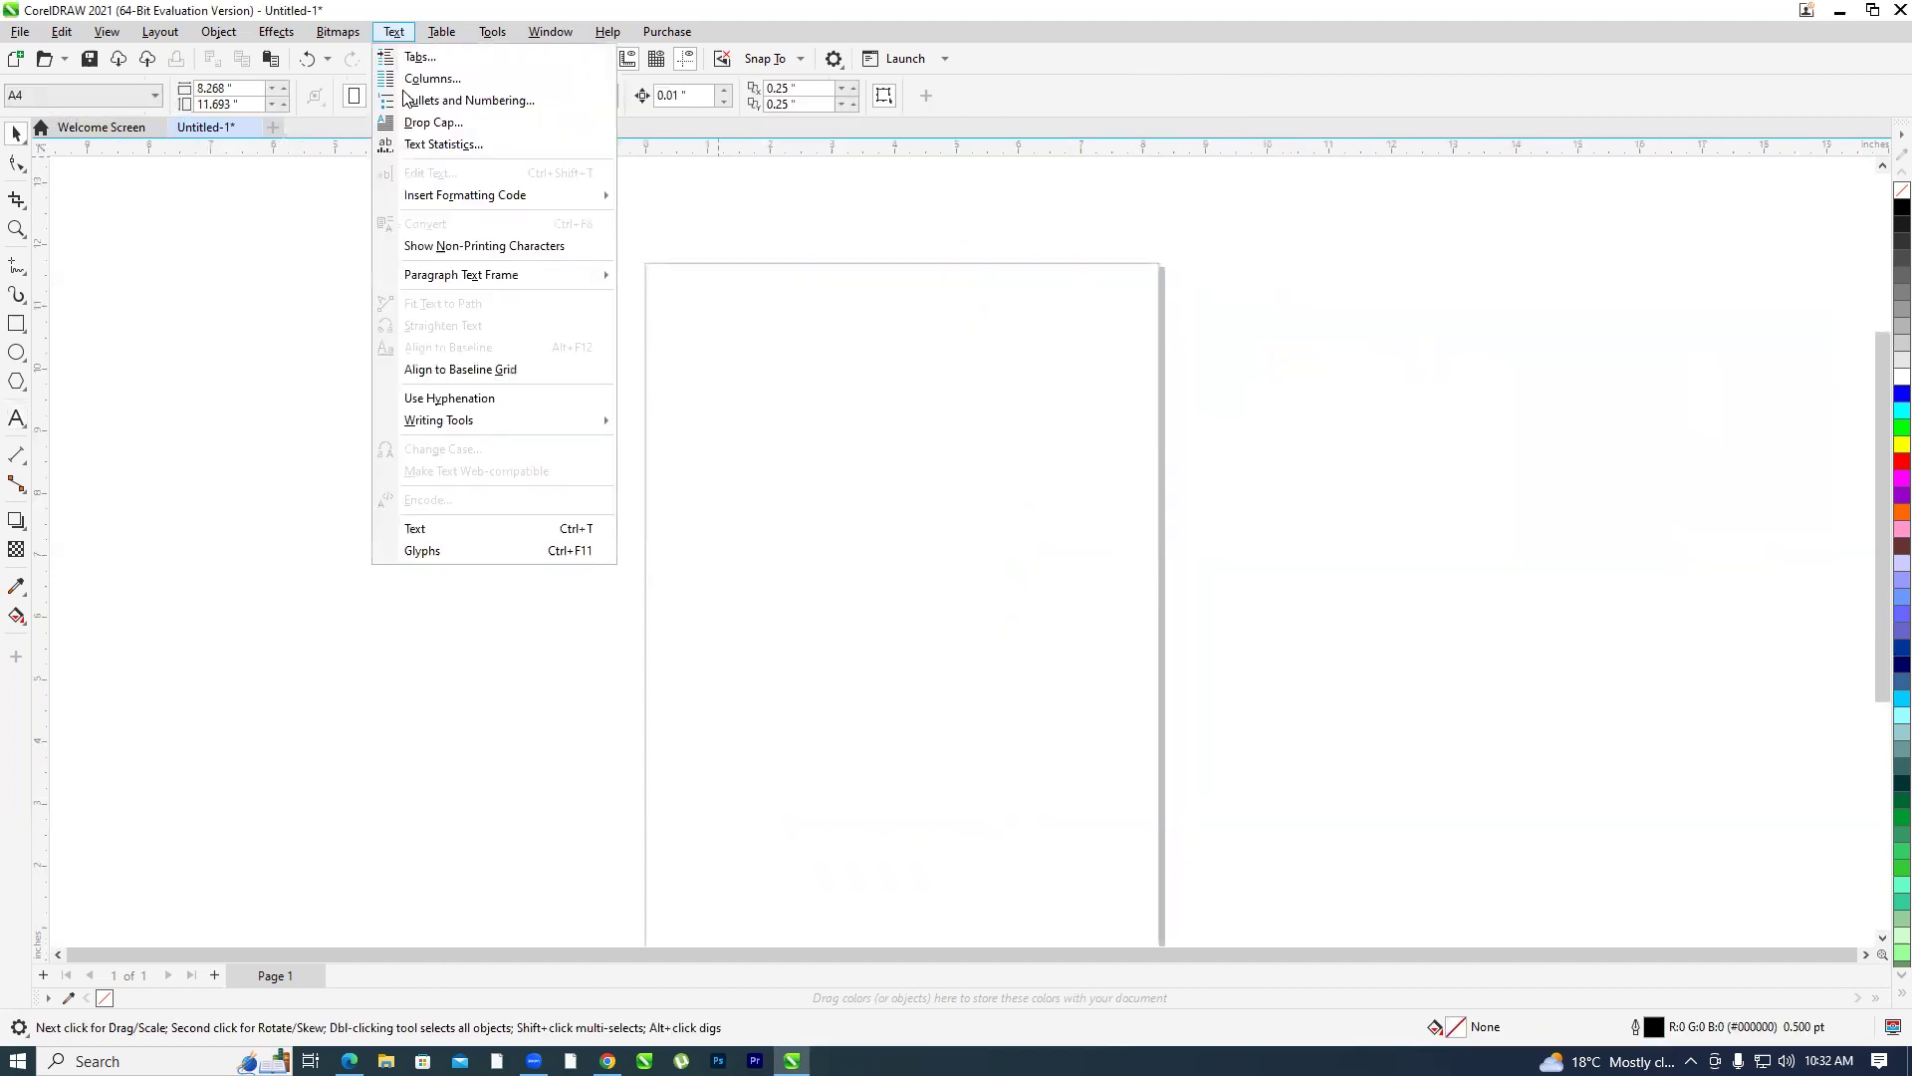
pyautogui.click(856, 722)
pyautogui.click(17, 418)
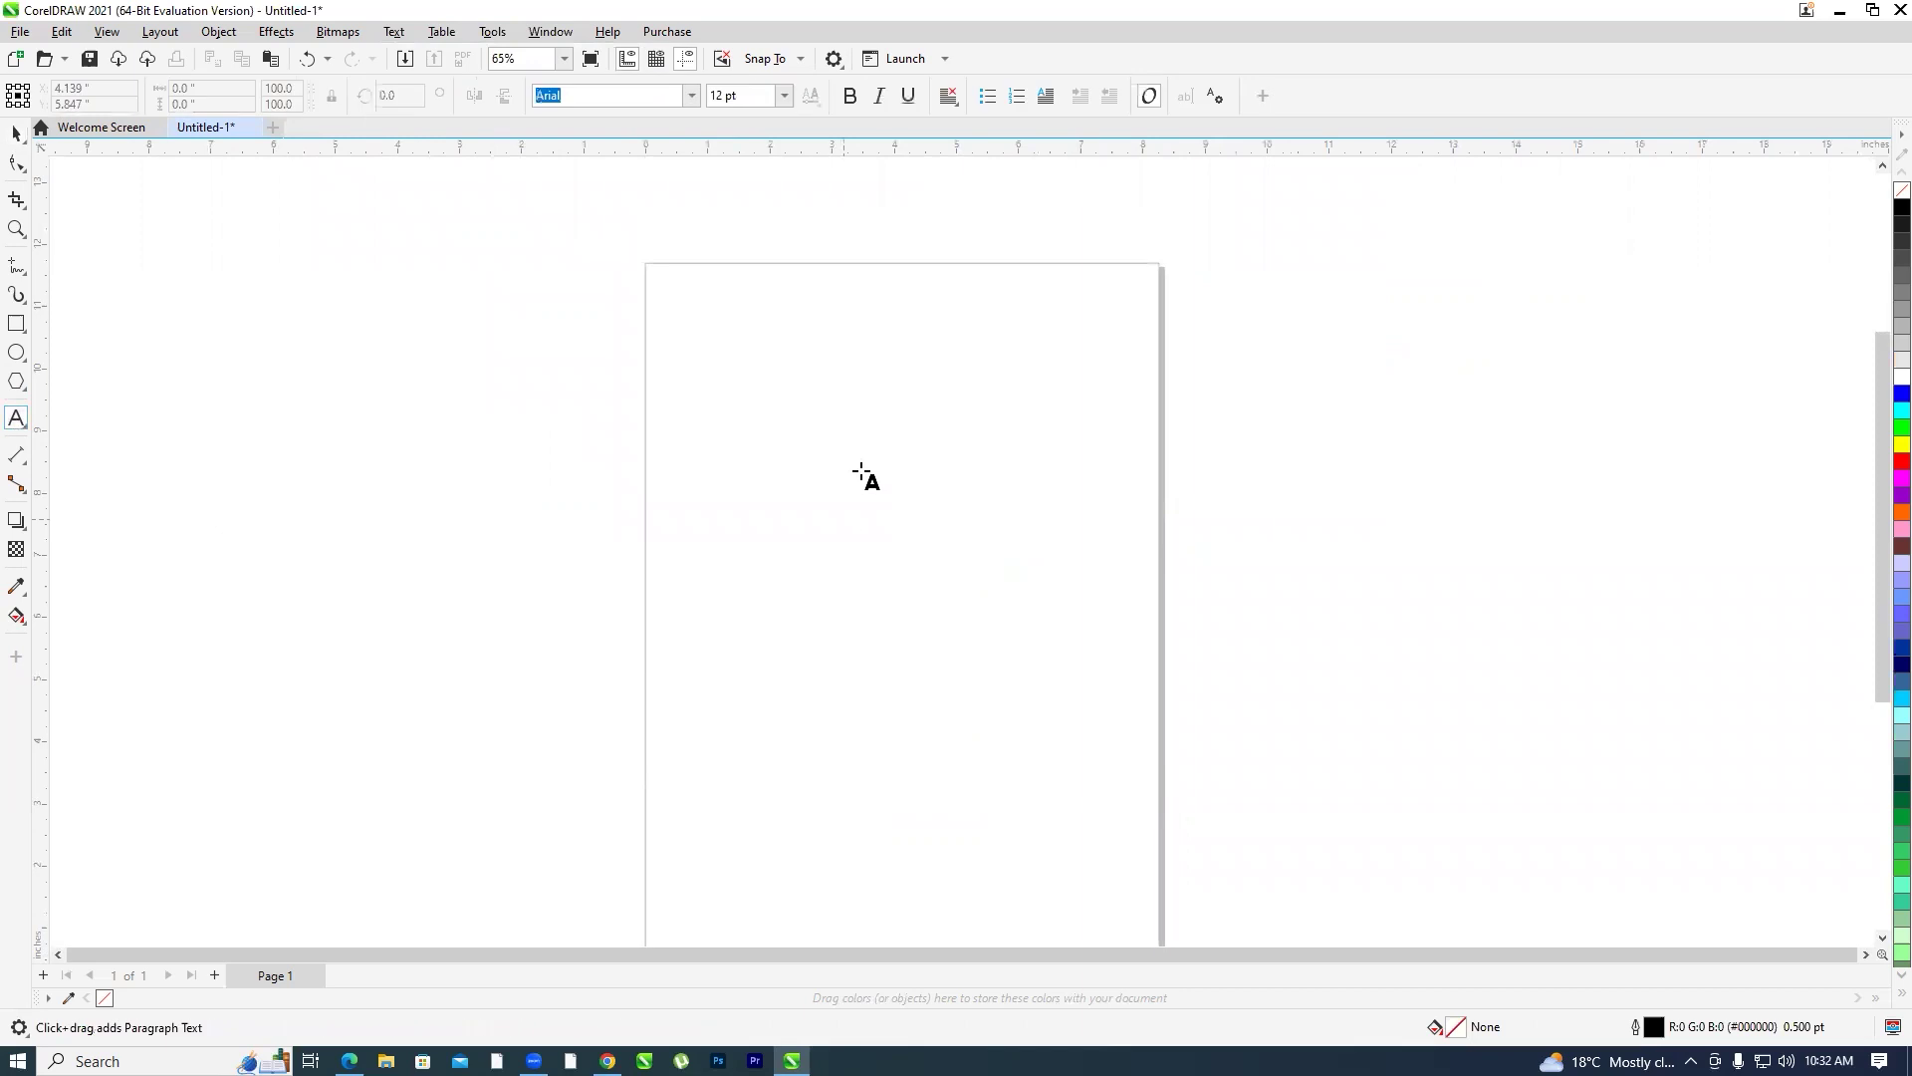
pyautogui.moveTo(675, 301); pyautogui.dragTo(1127, 905)
pyautogui.hotkey('ctrl', 'v')
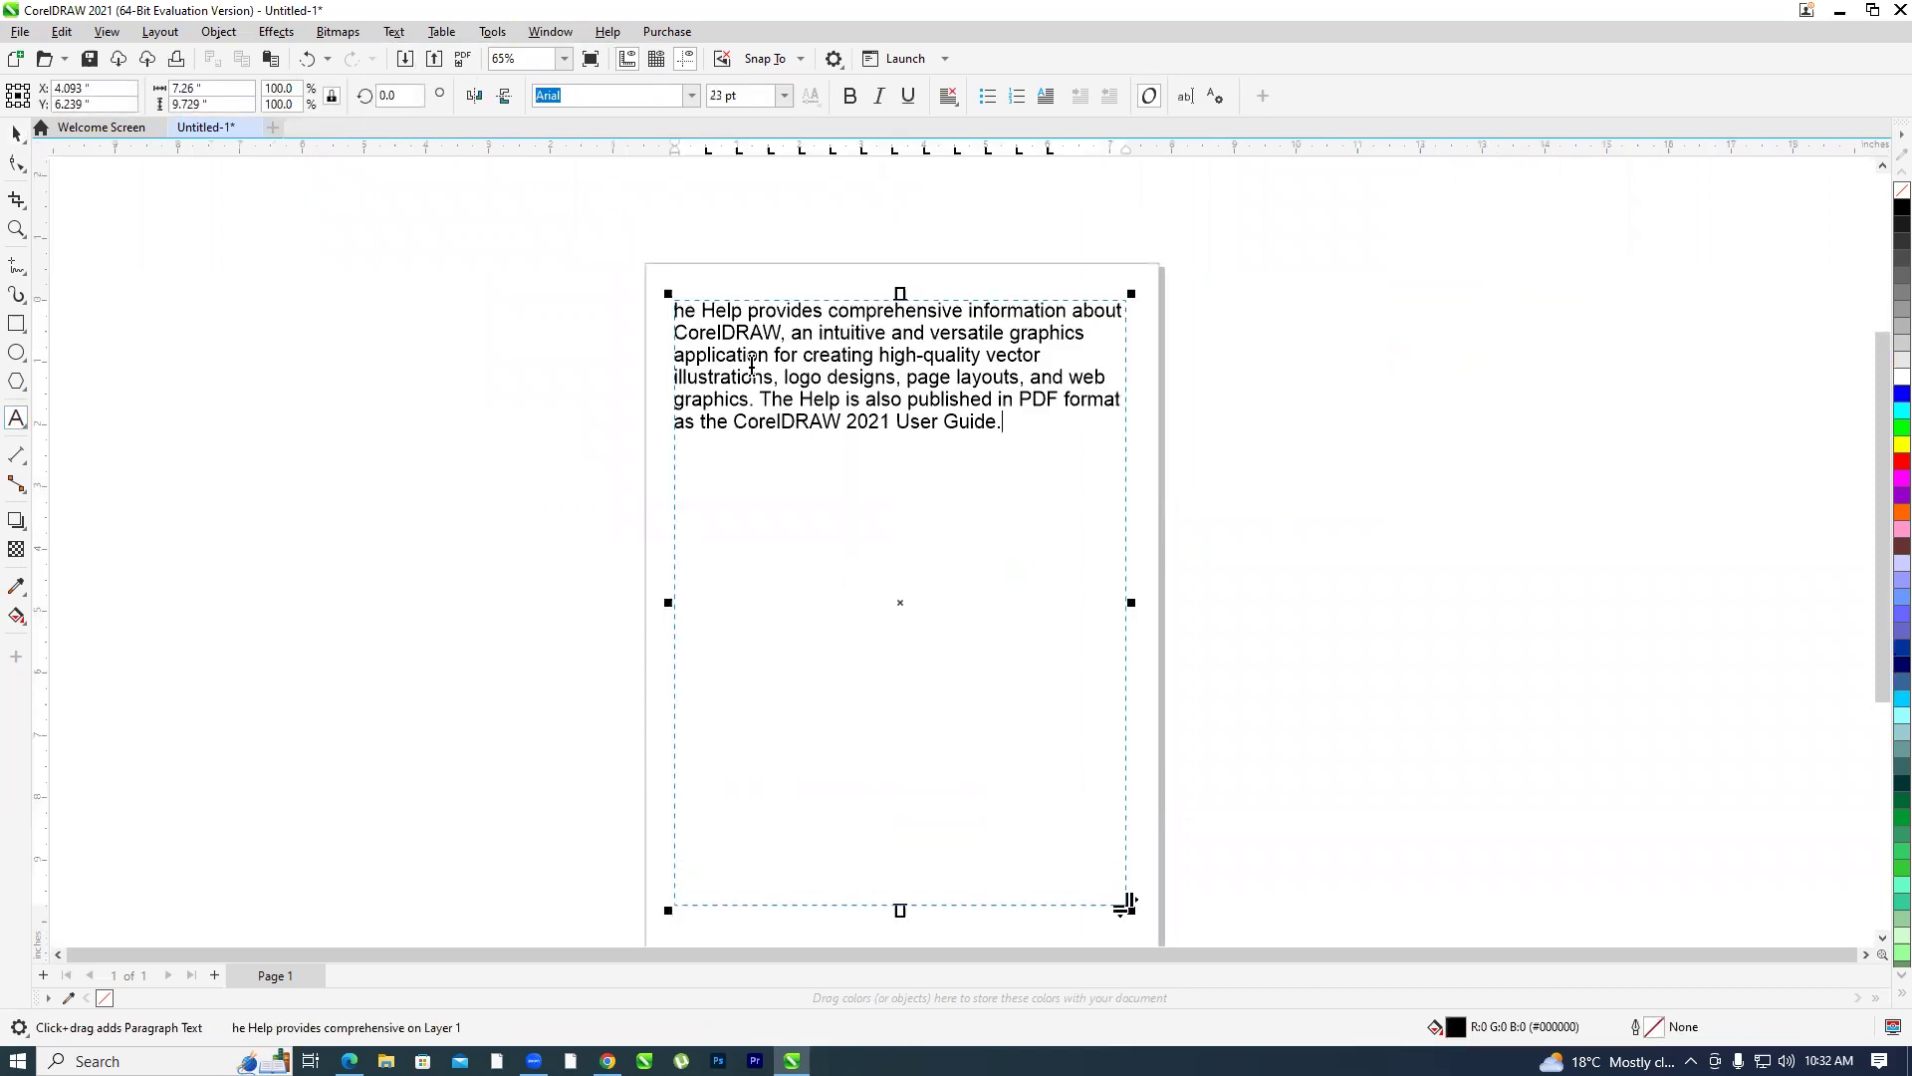
# Add two more copies of the Help paragraph, each starting on a new line below the previous one
pyautogui.scroll(1, 906, 324)
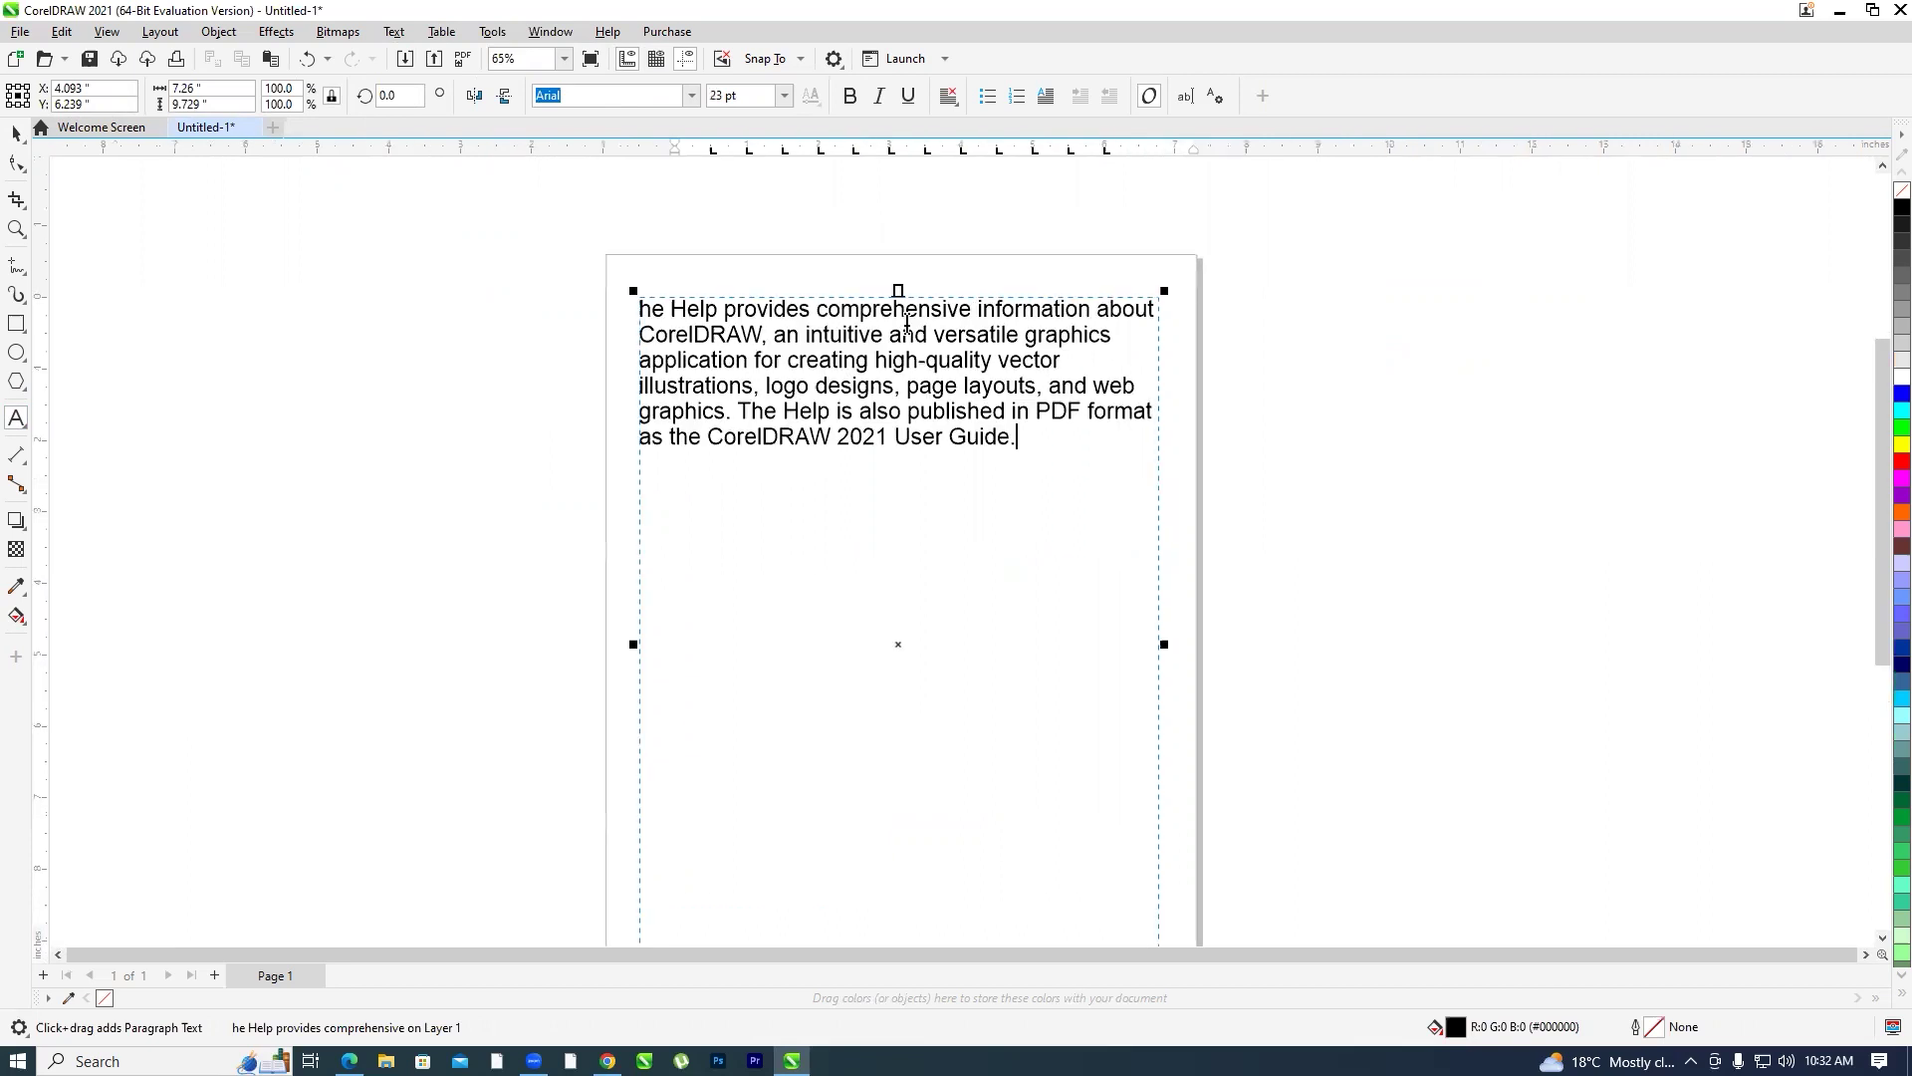
pyautogui.scroll(1, 906, 324)
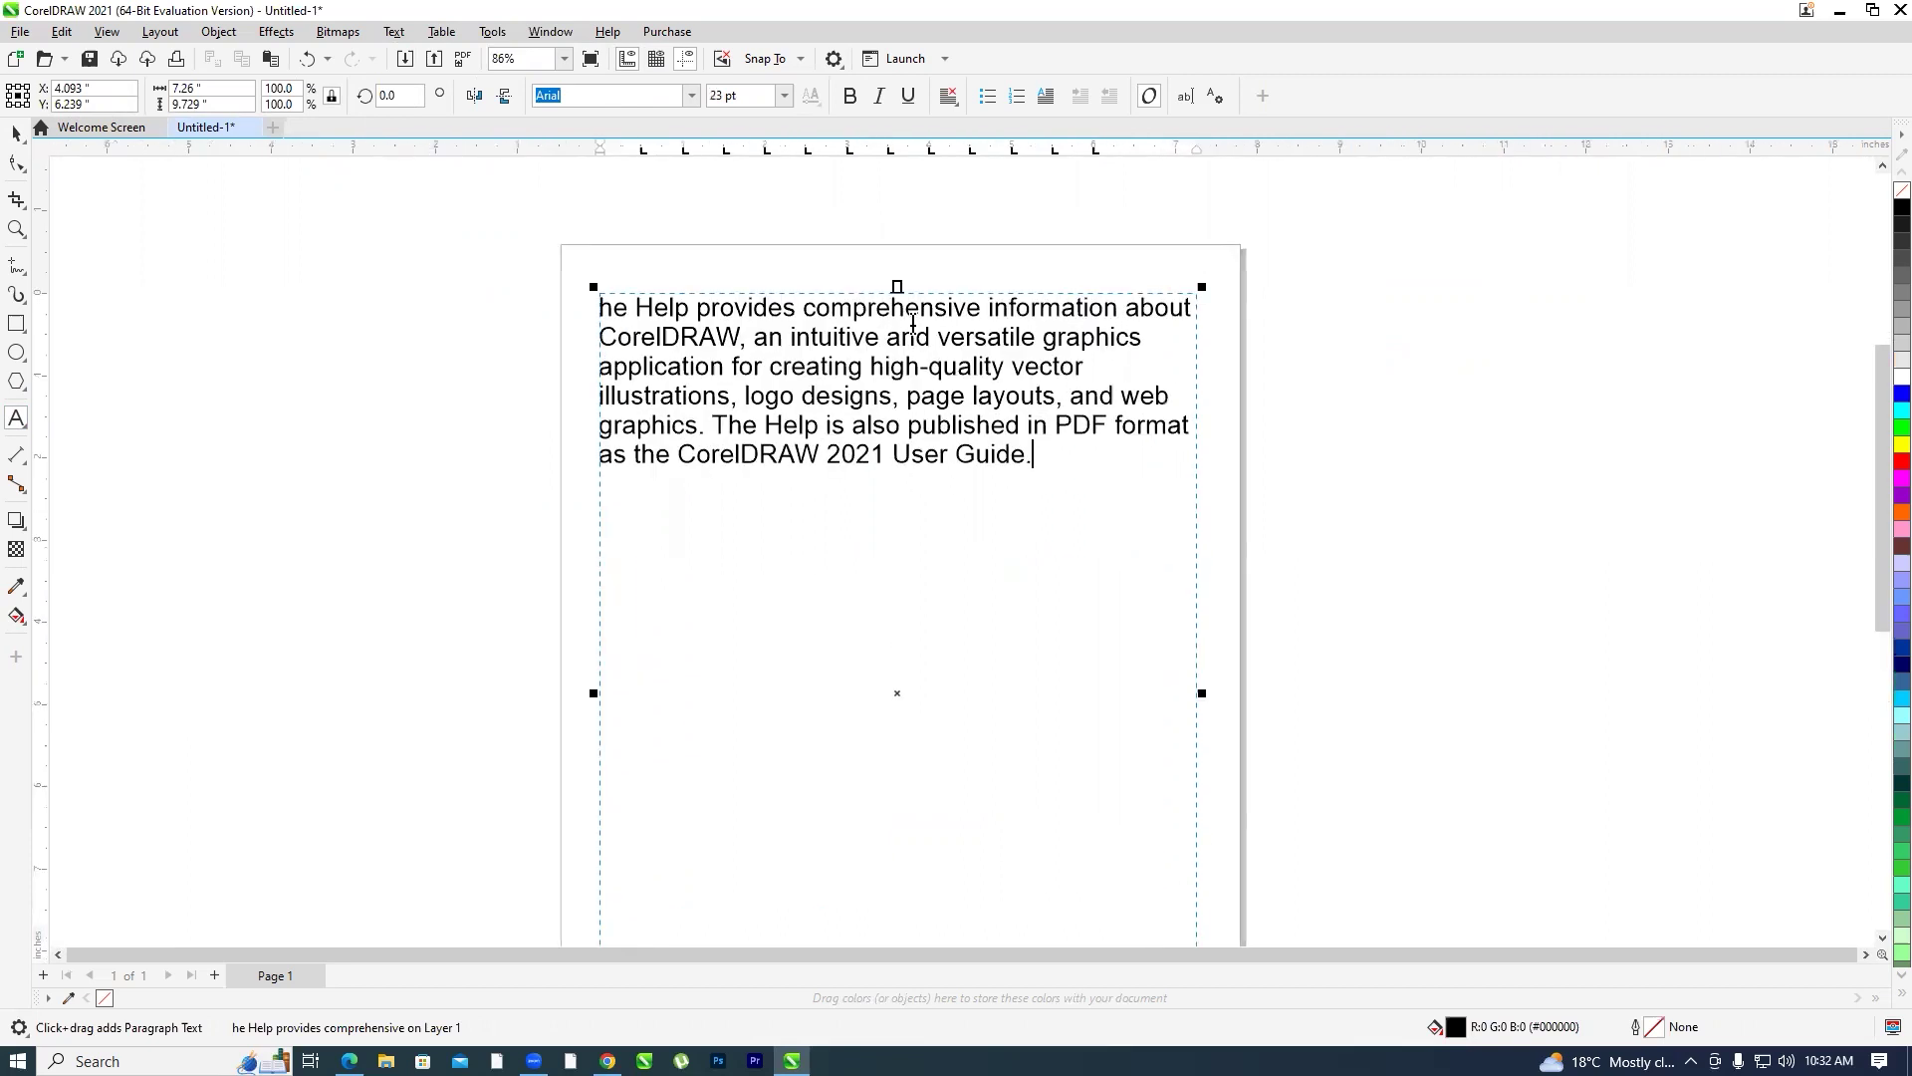
pyautogui.click(1056, 471)
pyautogui.press('Return')
pyautogui.write('he Help provides comprehensive information about CorelDRAW, an intuitive and versatile graphics application for creating high-quality vector illustrations, logo designs, page layouts, and web graphics. The Help is also published in PDF format as the CorelDRAW 2021 User Guide.')
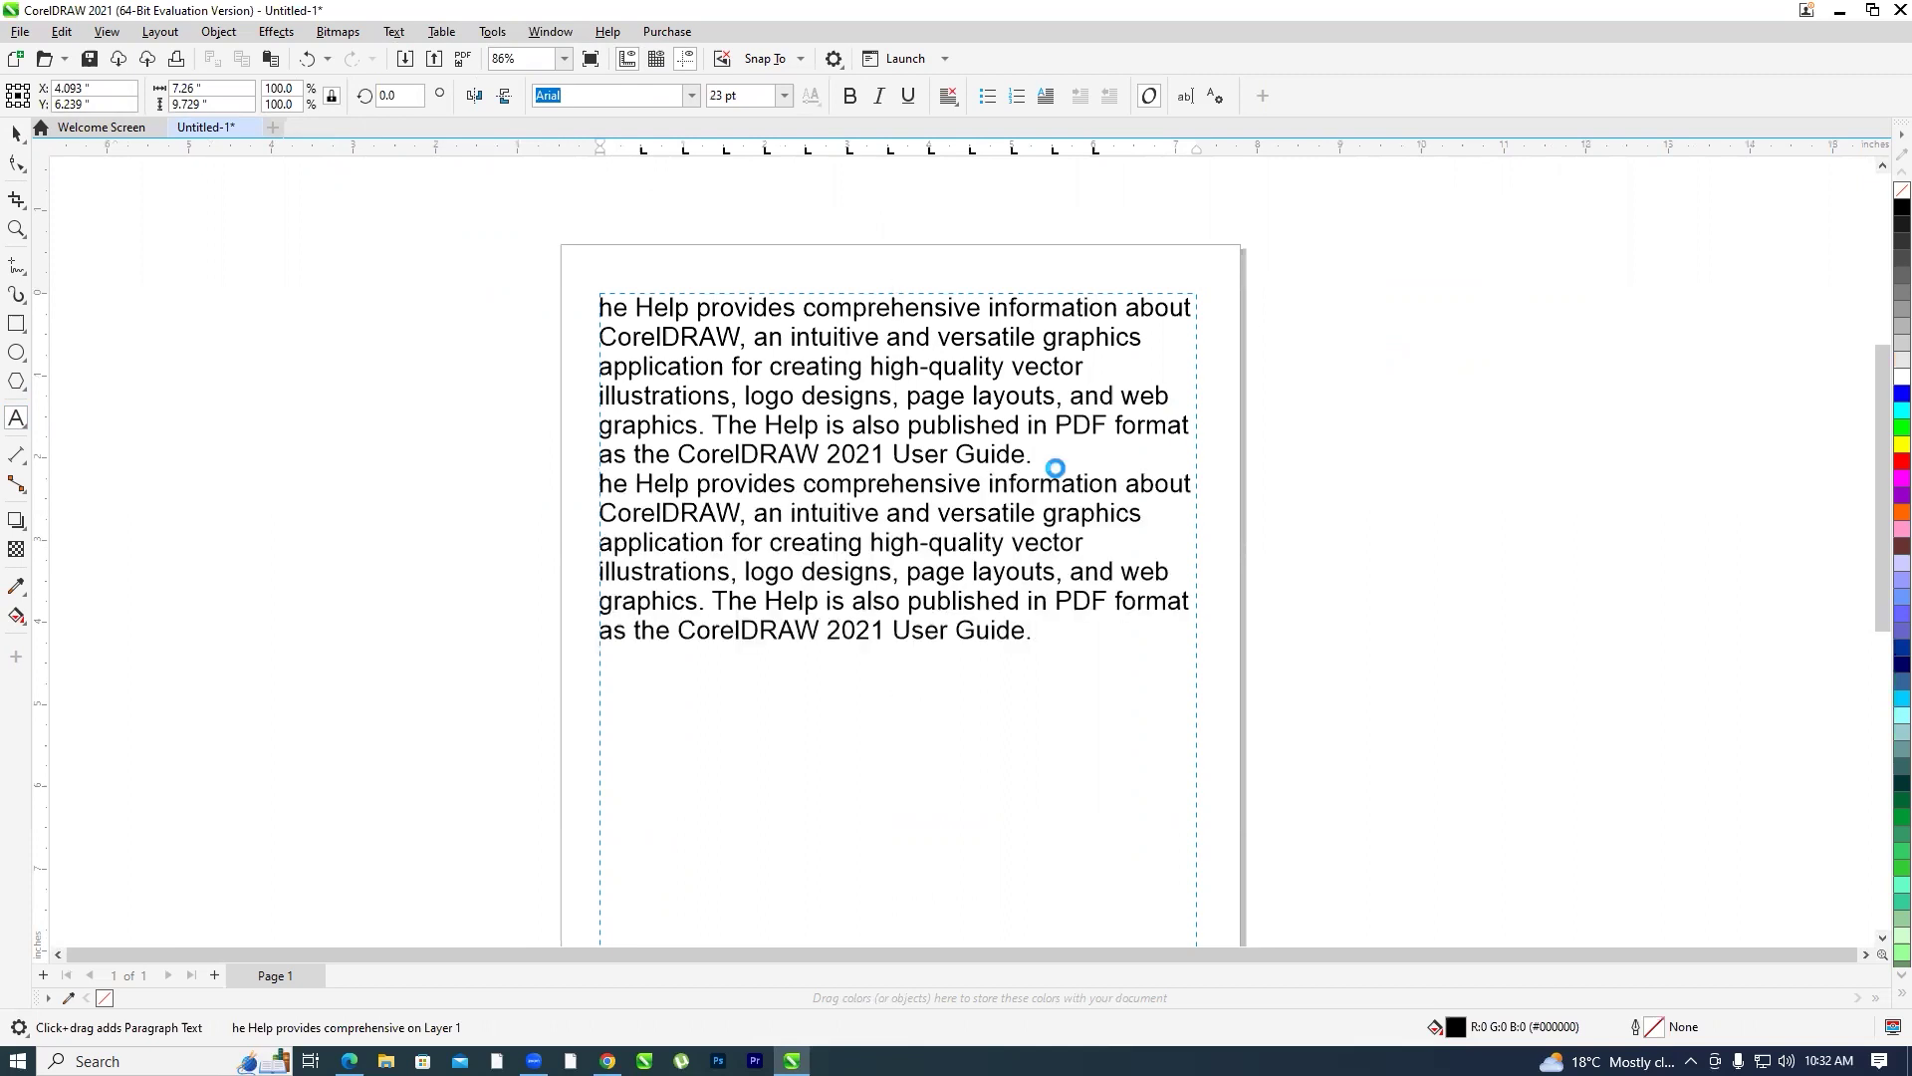
pyautogui.press('Return')
pyautogui.write('he Help provides comprehensive information about CorelDRAW, an intuitive and versatile graphics application for creating high-quality vector illustrations, logo designs, page layouts, and web graphics. The Help is also published in PDF format as the CorelDRAW 2021 User Guide.')
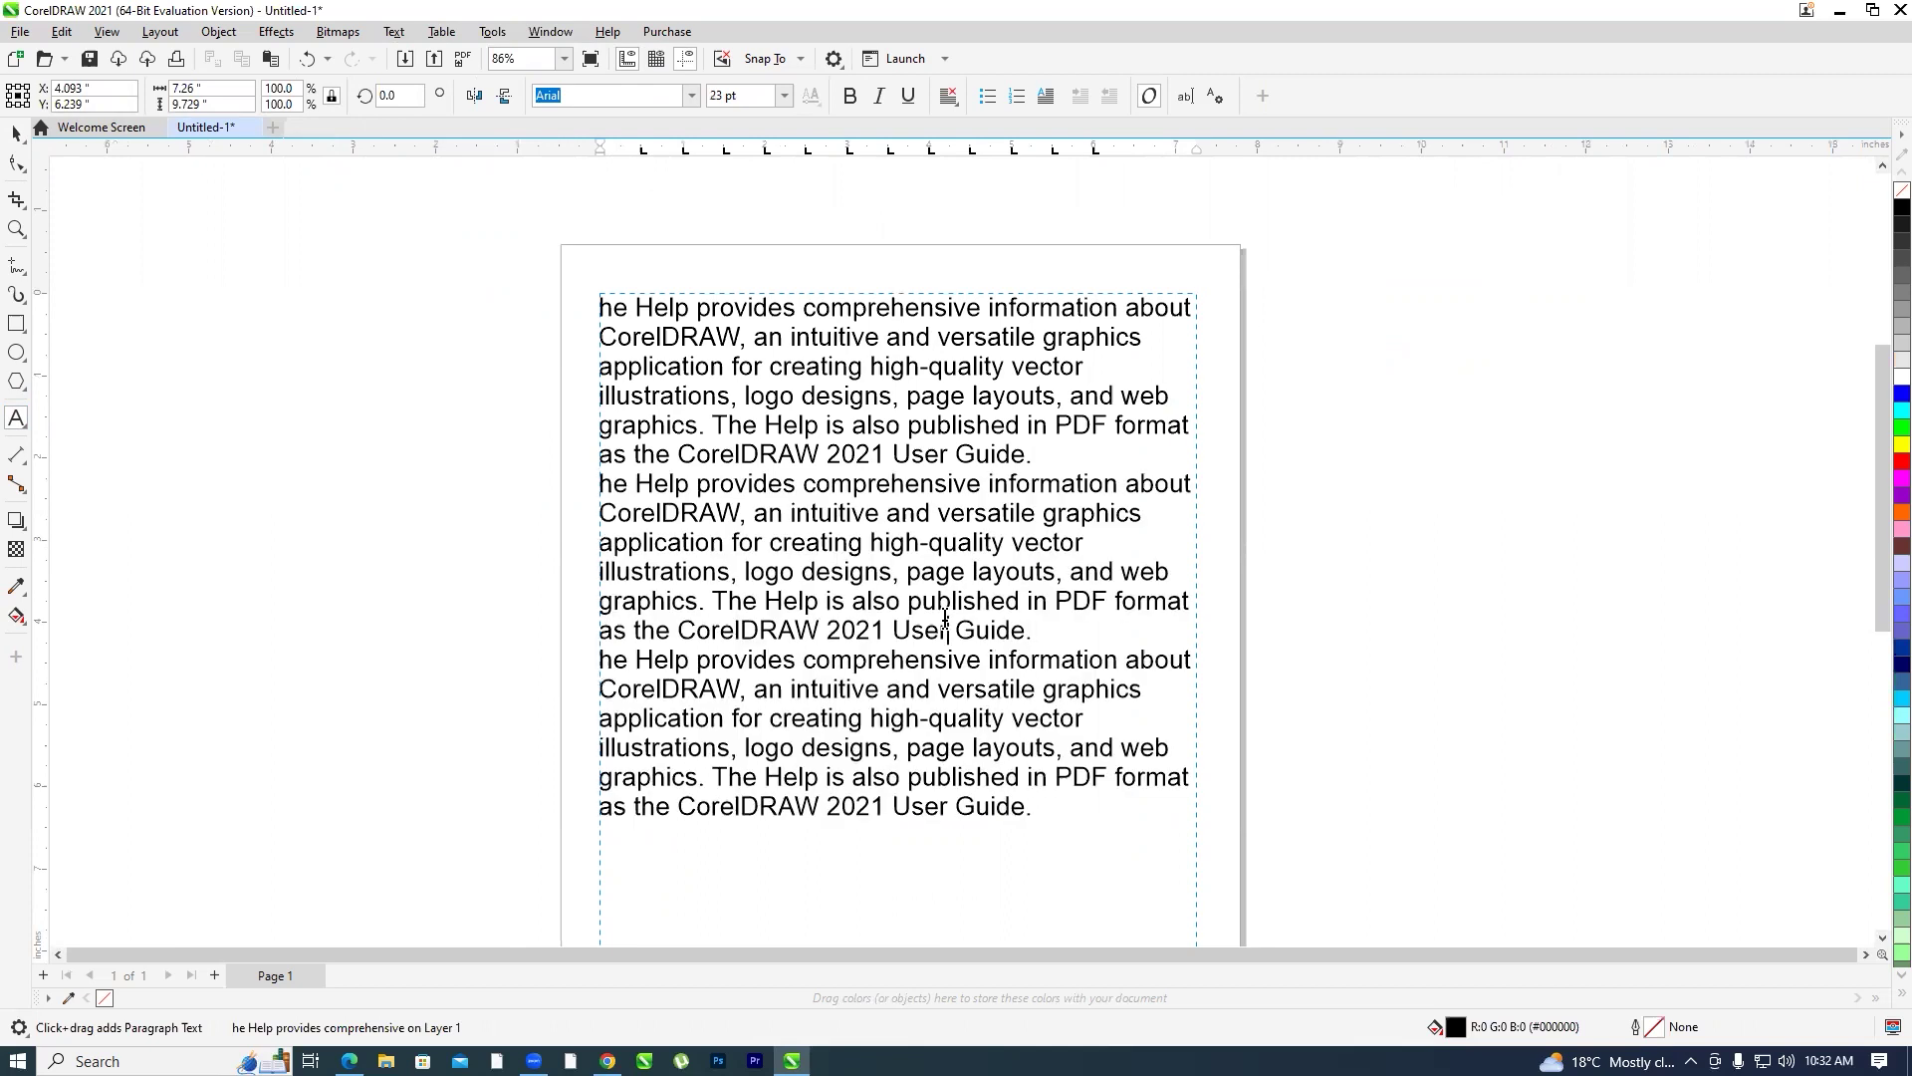
# Turn the three Help paragraphs into a bulleted list with Bullets and Numbering, keeping the text visible behind the dialog
pyautogui.hotkey('ctrl', 'a')
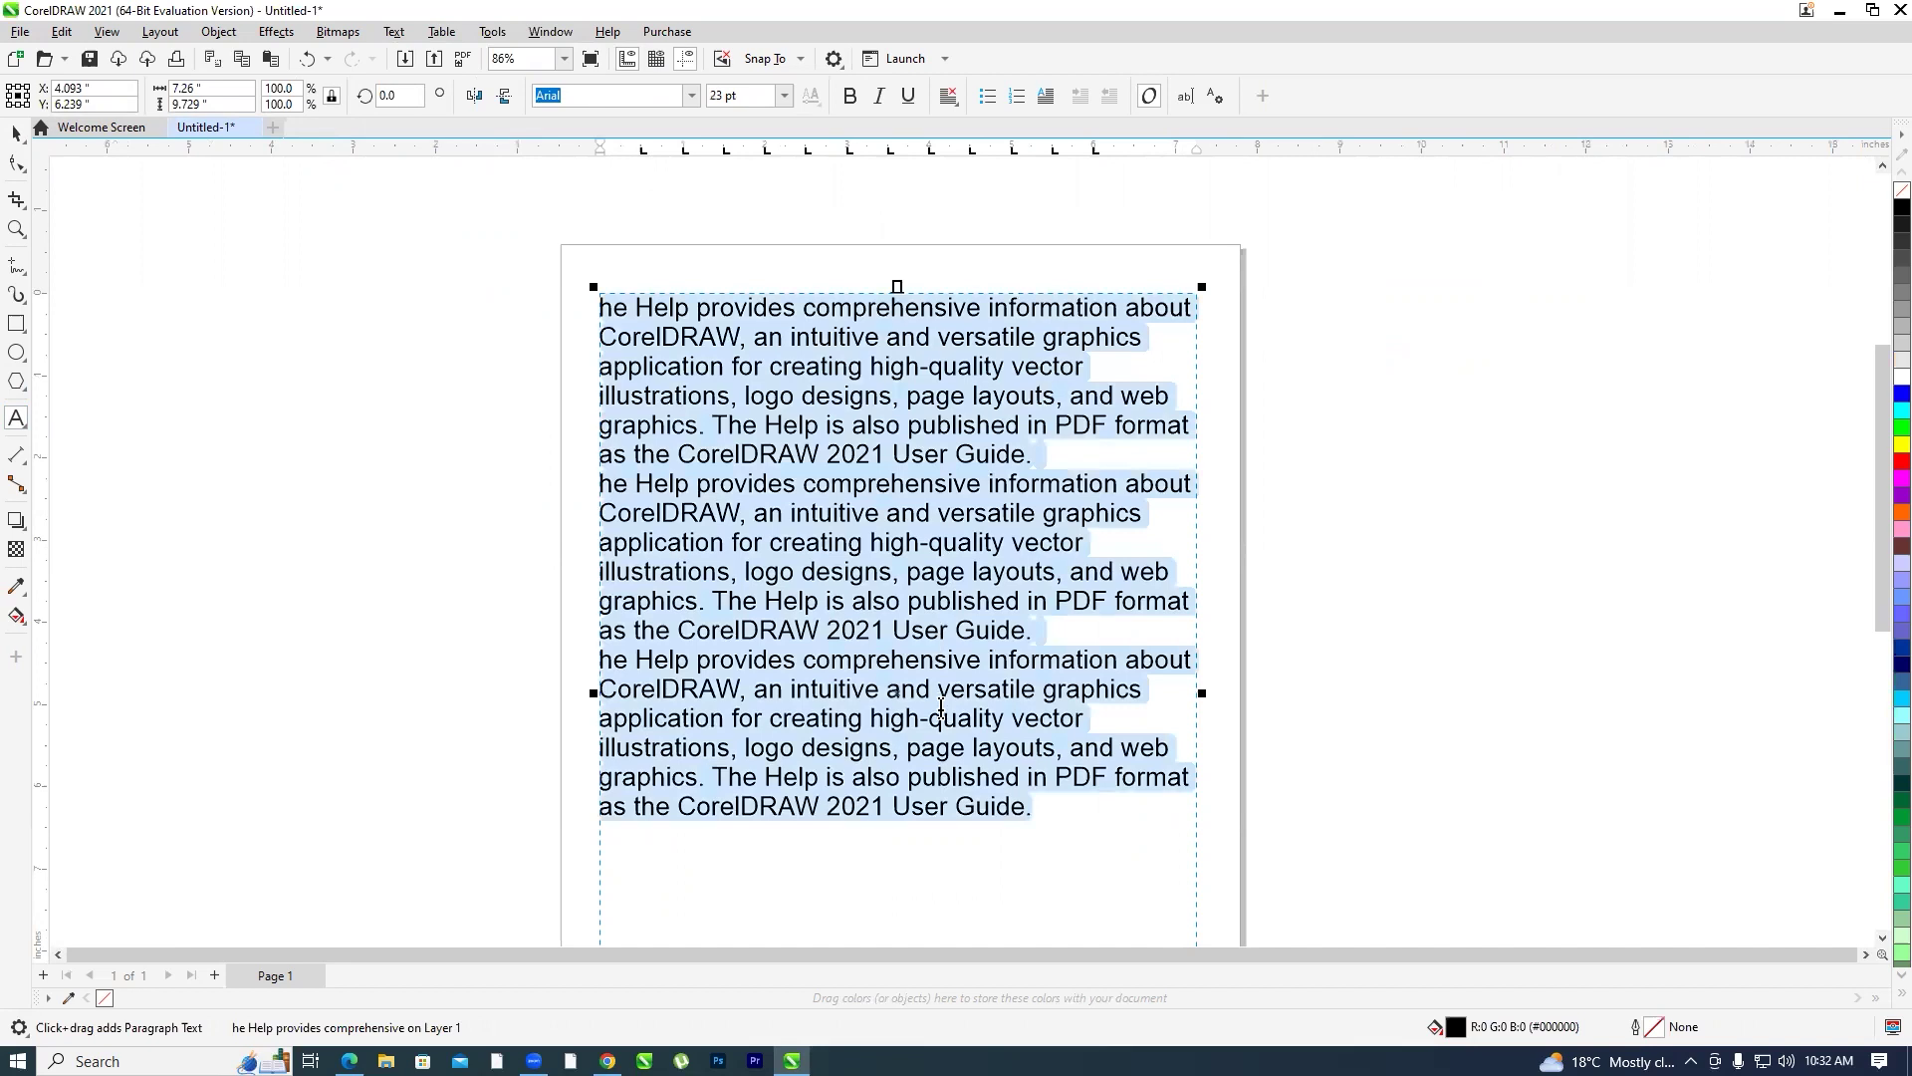
pyautogui.click(941, 707)
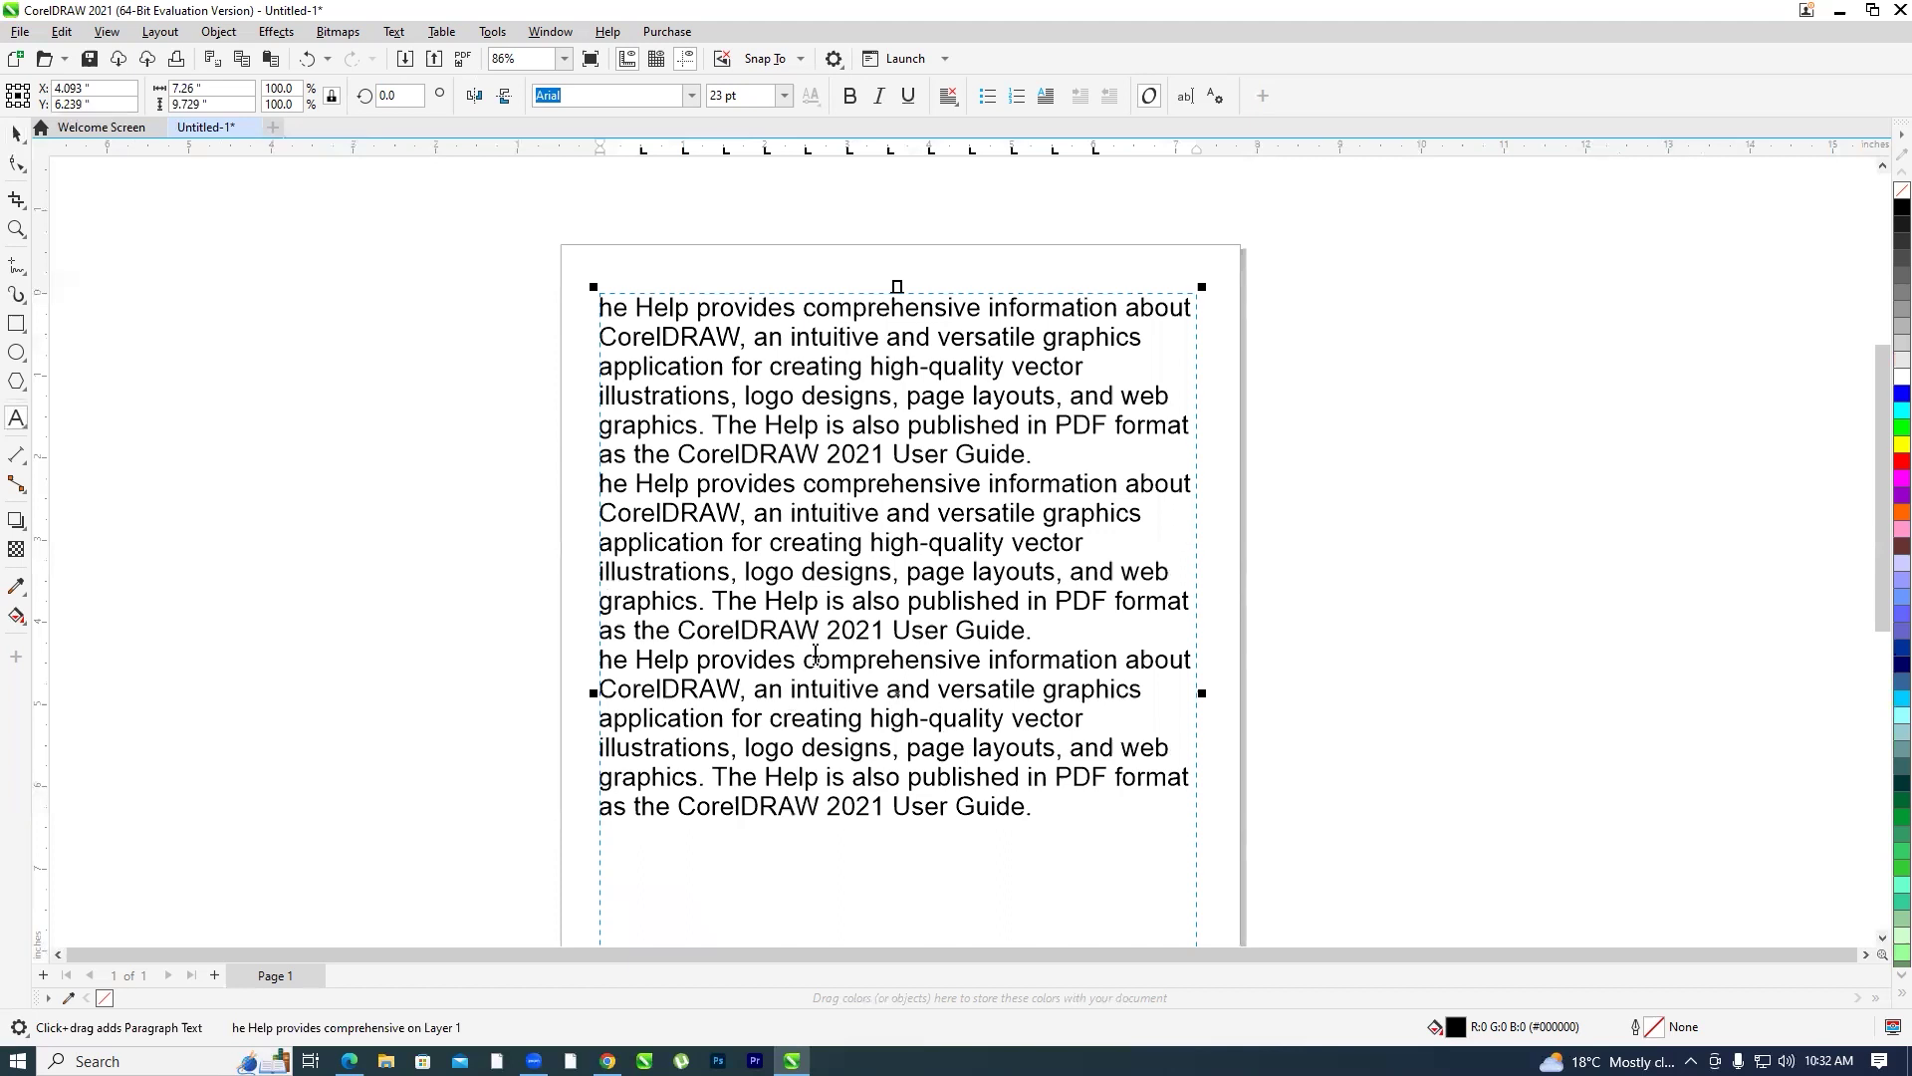
pyautogui.click(863, 542)
pyautogui.hotkey('ctrl', 'a')
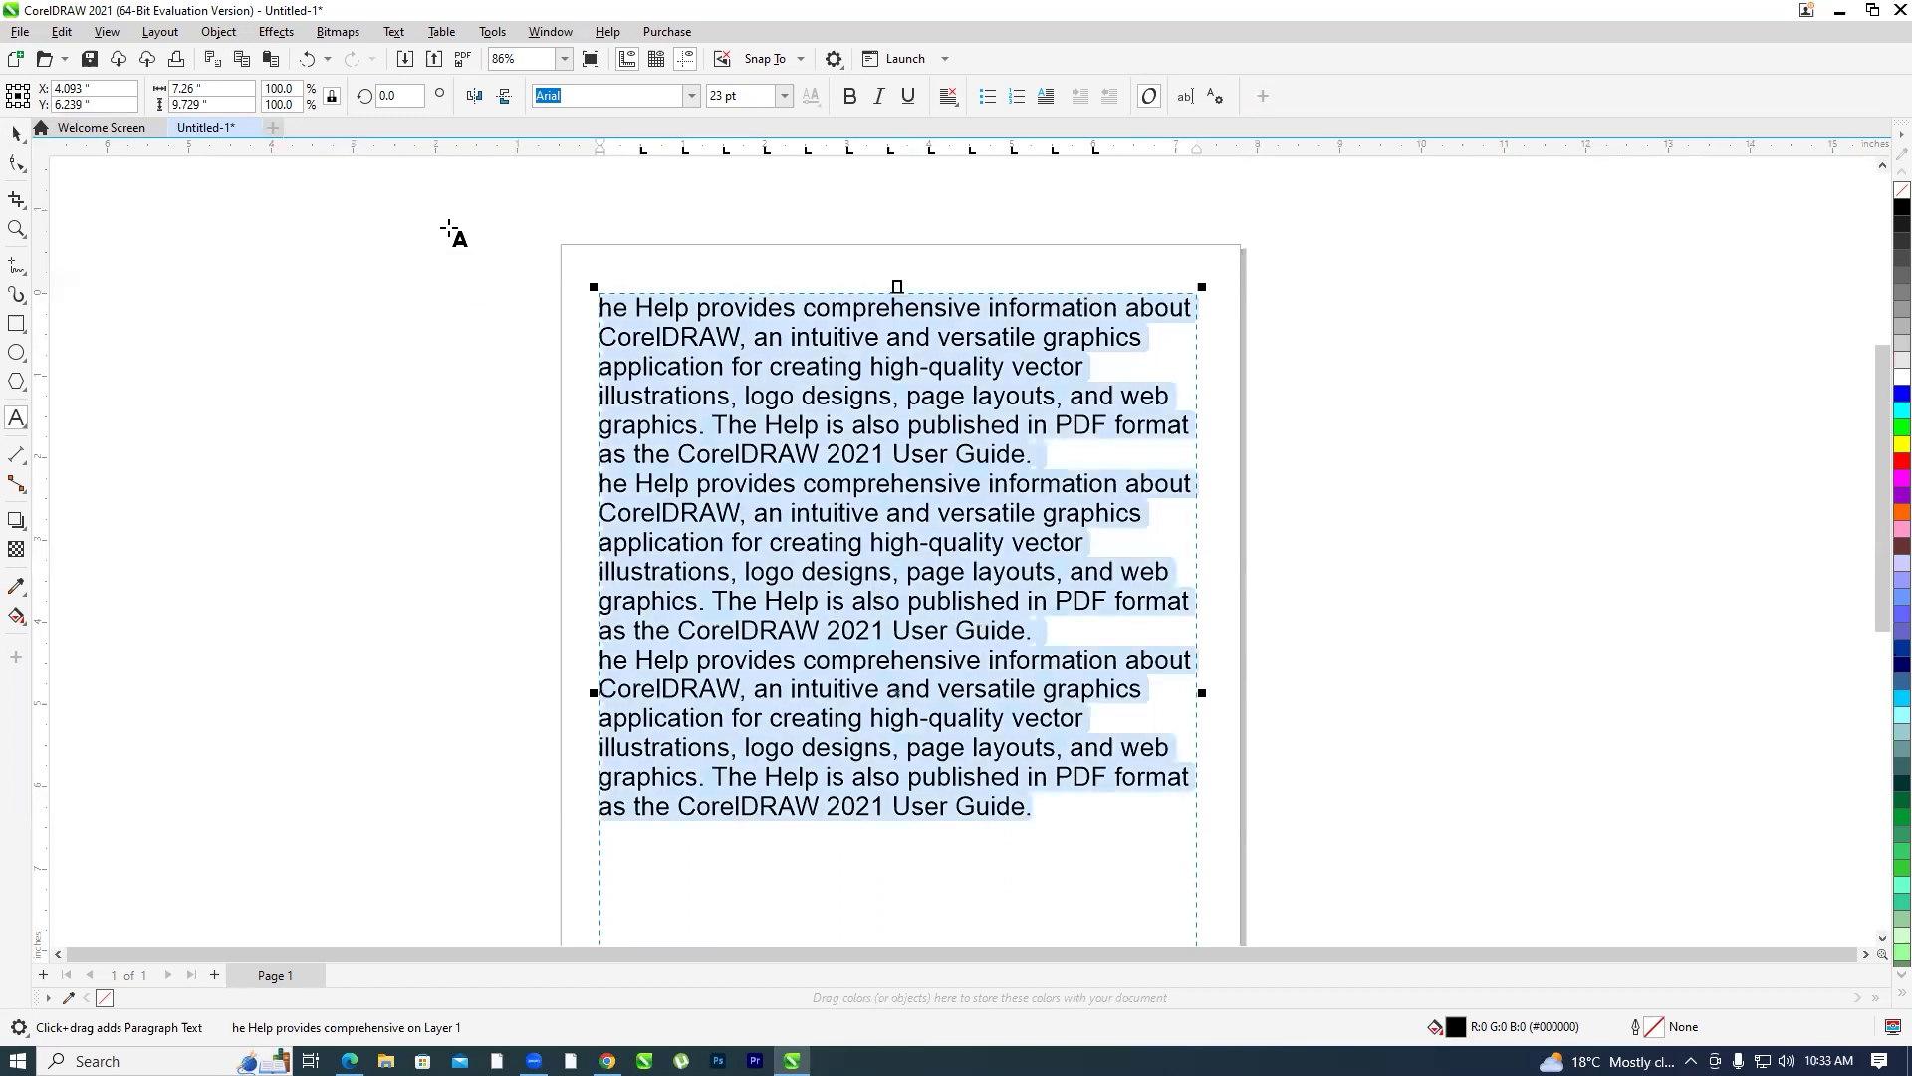
pyautogui.click(395, 33)
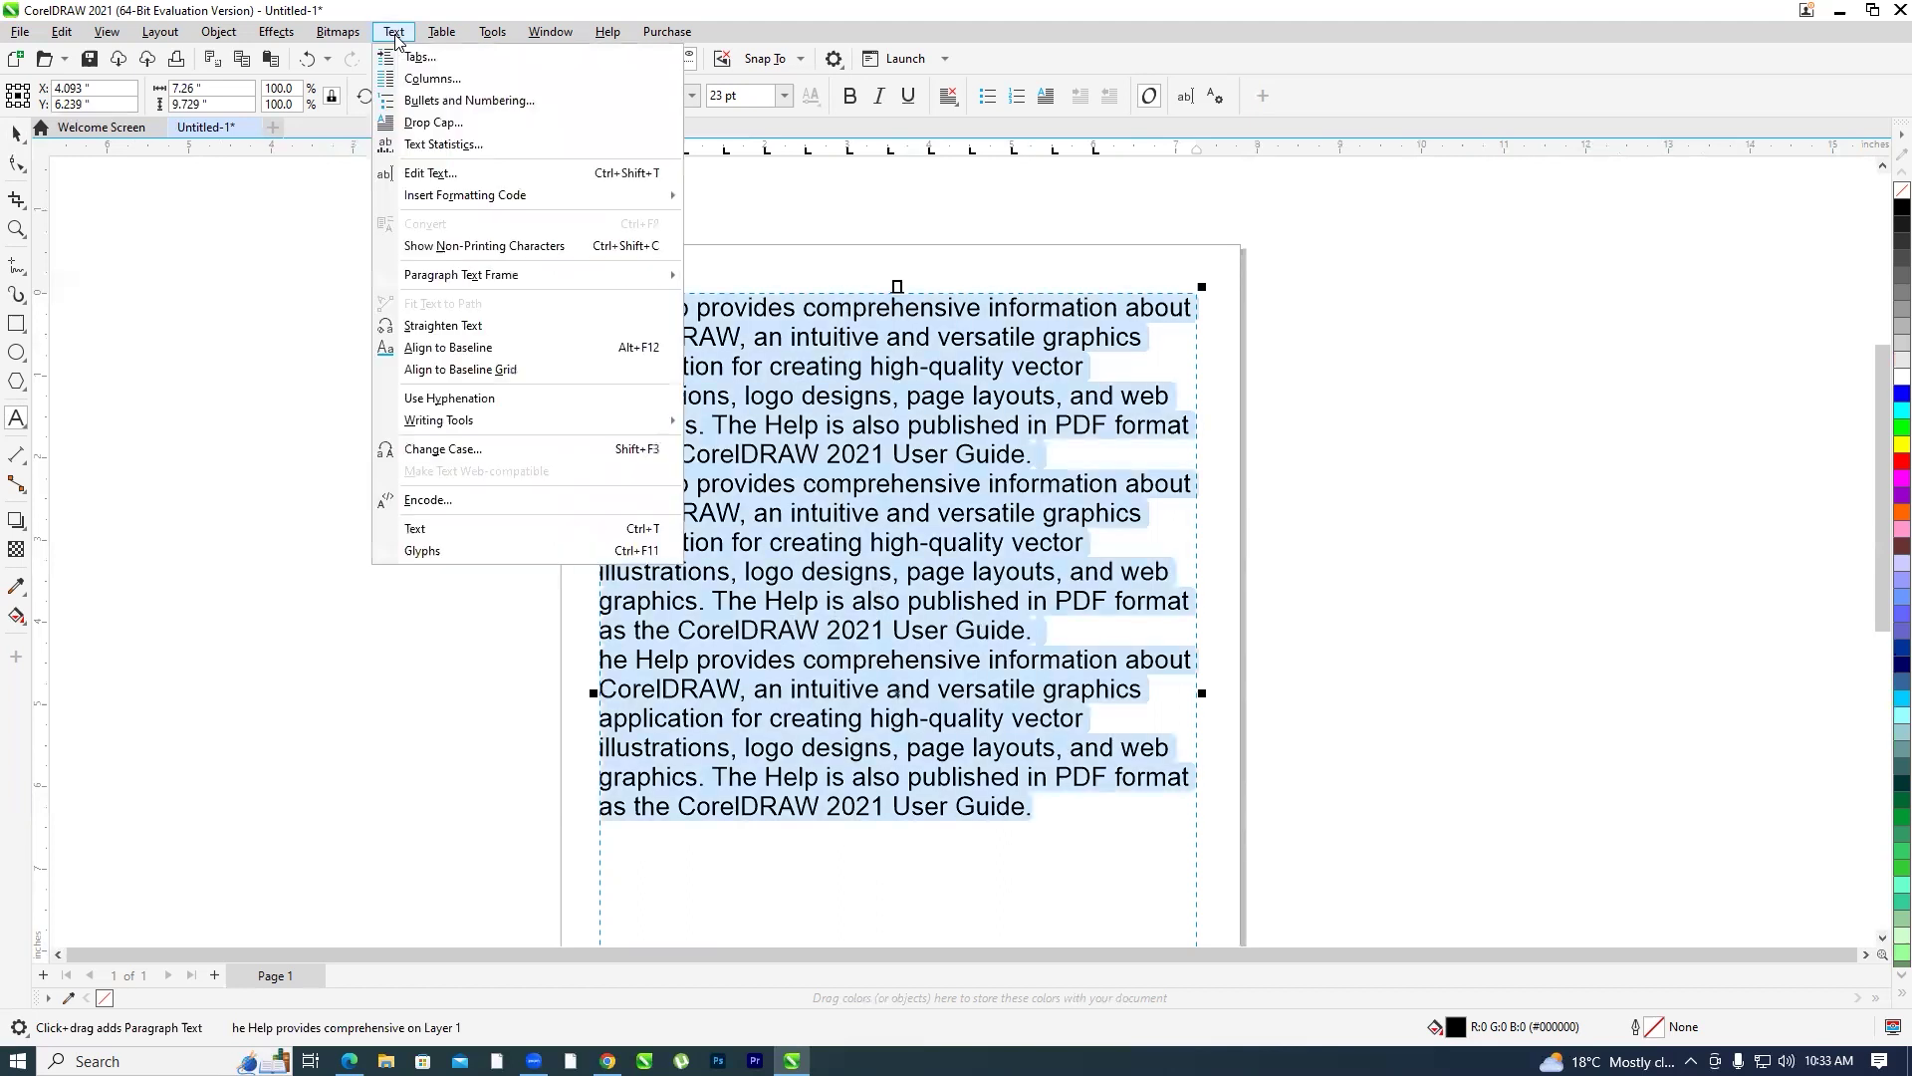
pyautogui.click(458, 100)
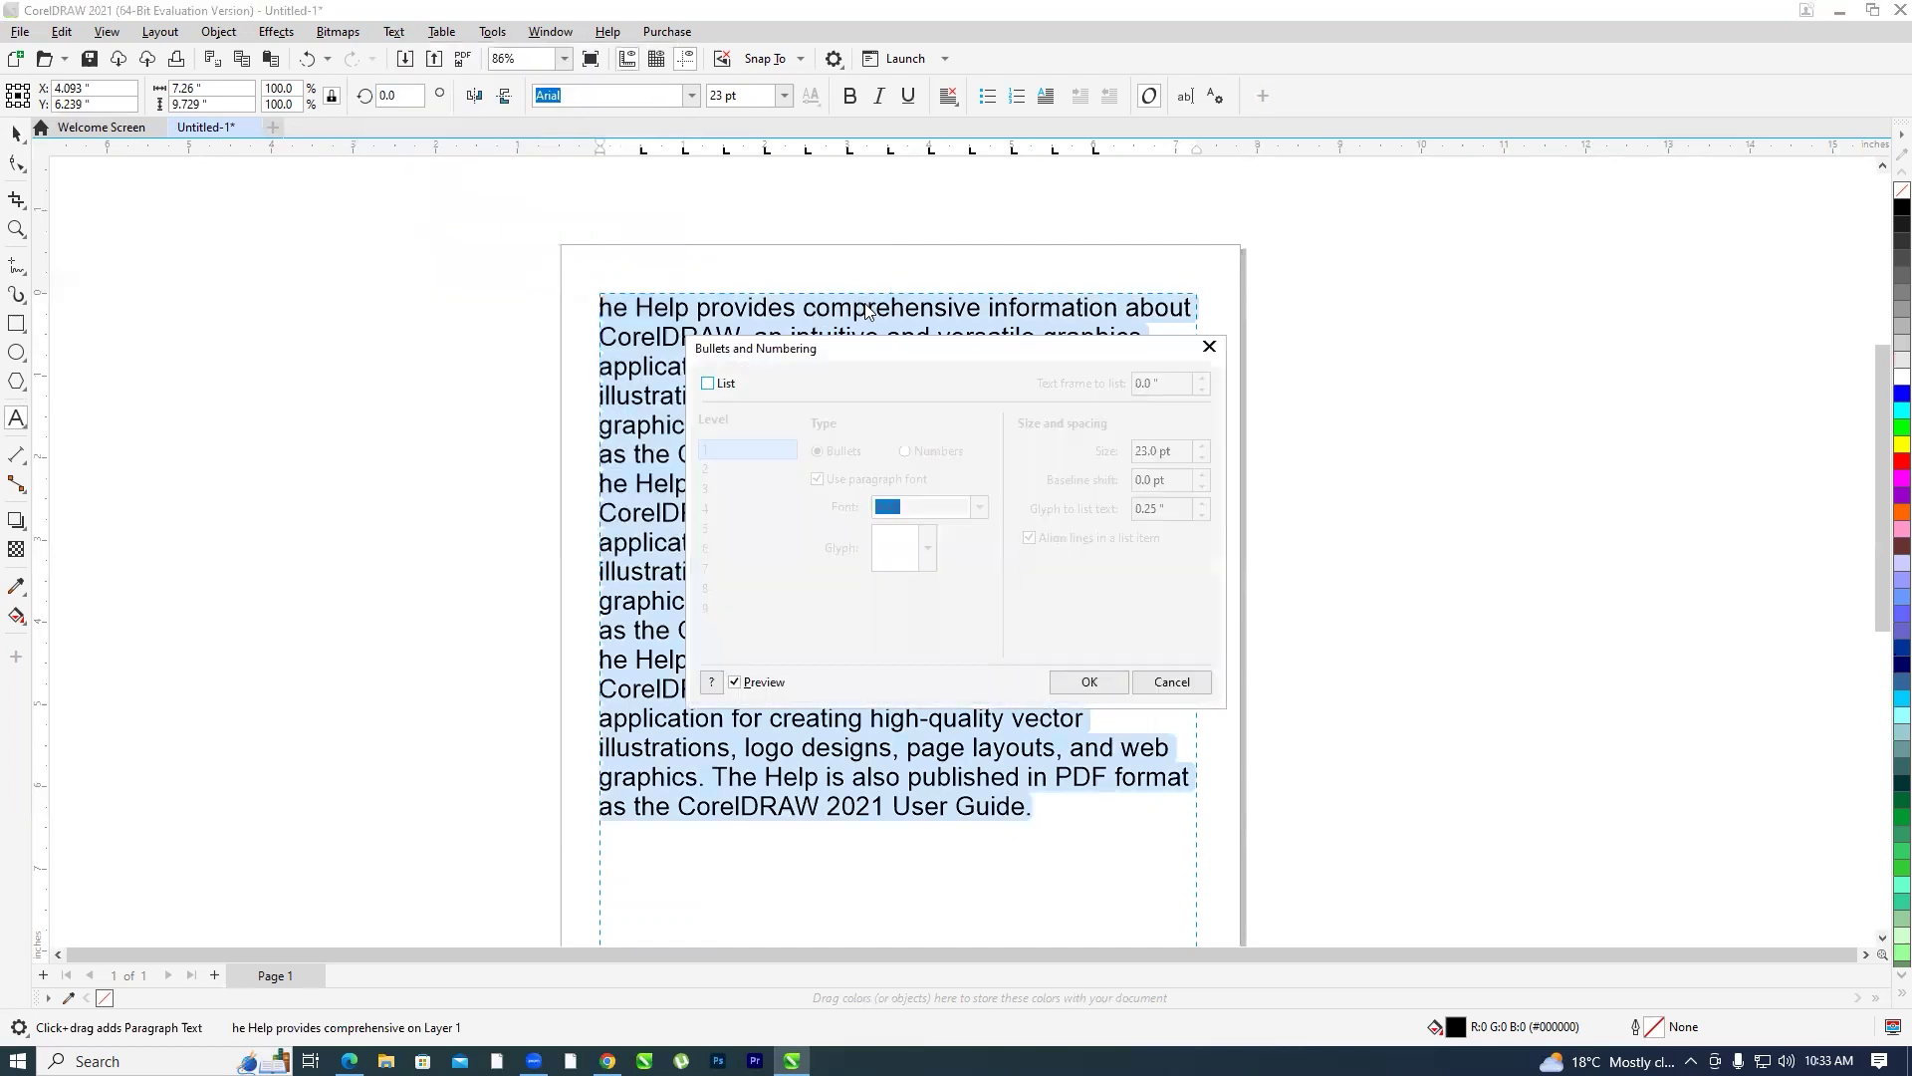
pyautogui.moveTo(854, 353); pyautogui.dragTo(1375, 196)
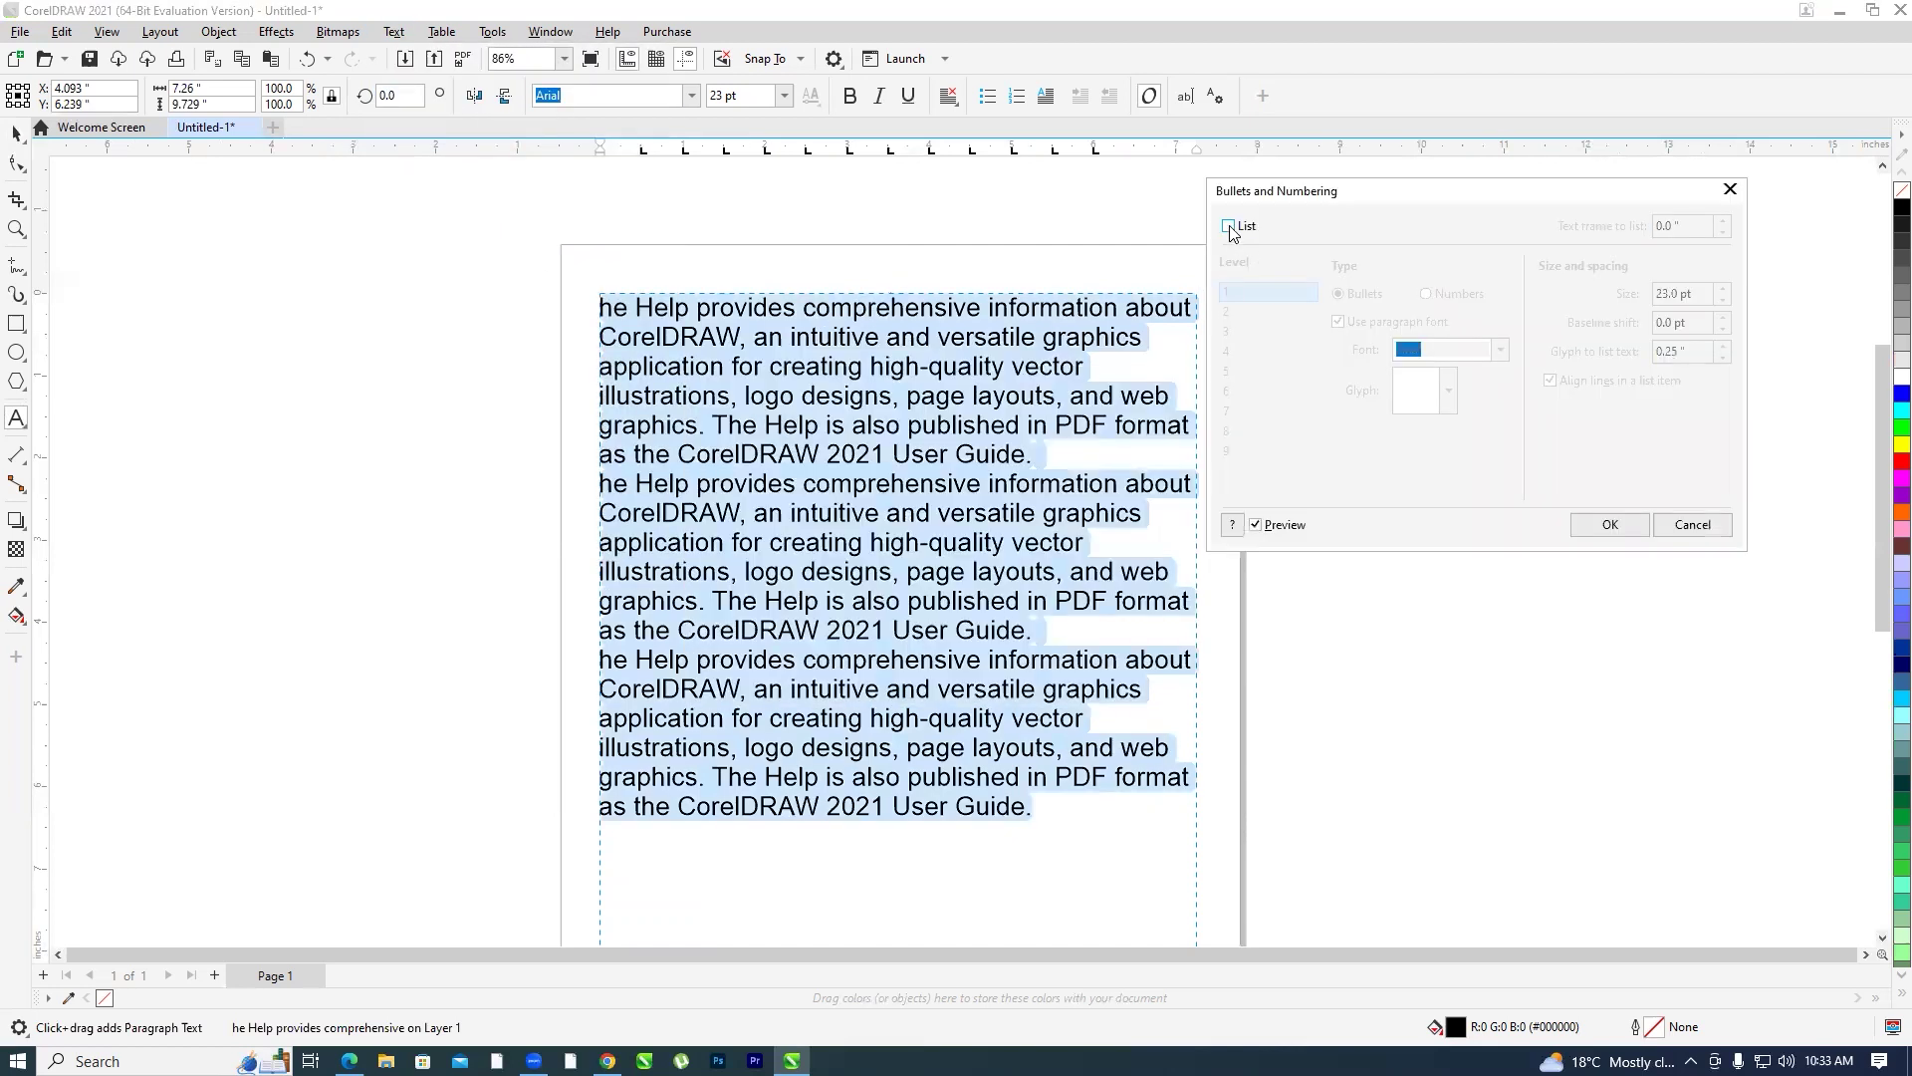
pyautogui.click(1230, 227)
pyautogui.moveTo(1337, 200); pyautogui.dragTo(1395, 177)
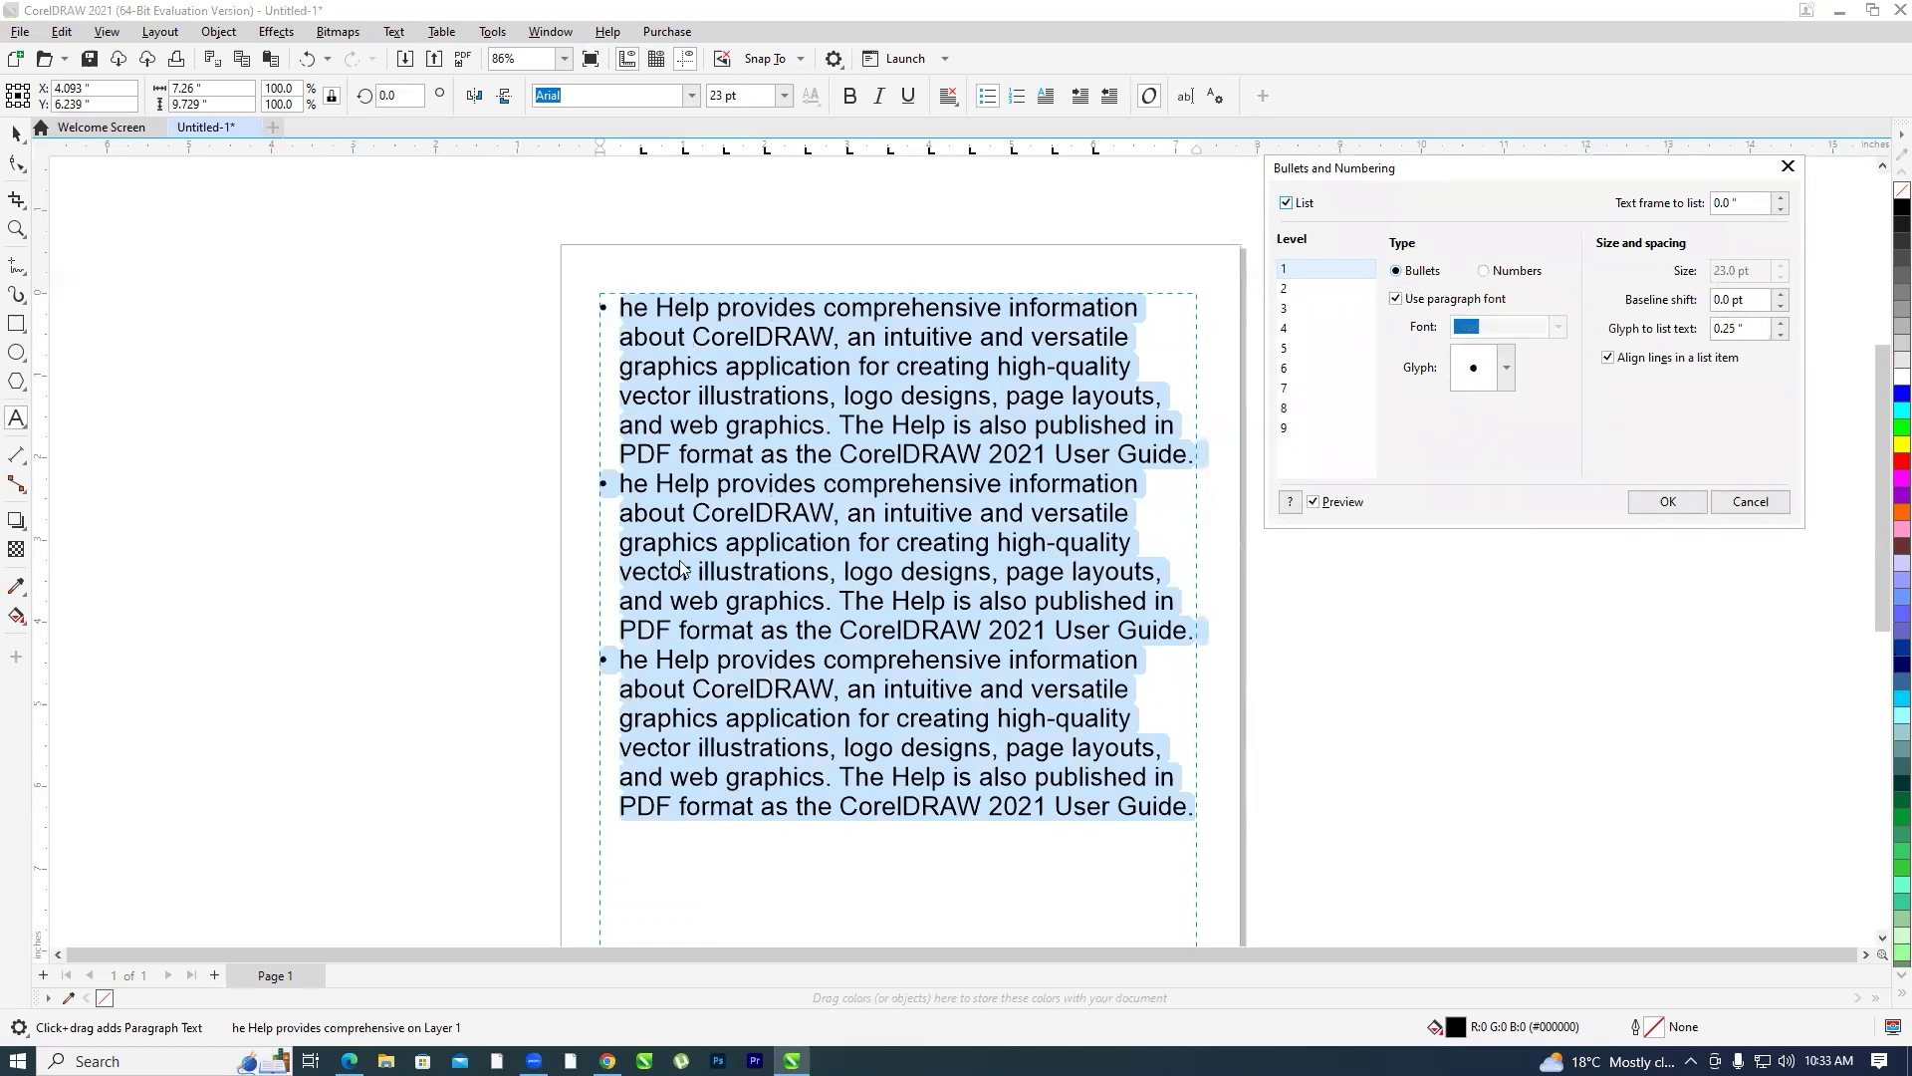
# Browse the available bullet glyphs and turn off the use of the paragraph font for the bullets
pyautogui.click(1506, 368)
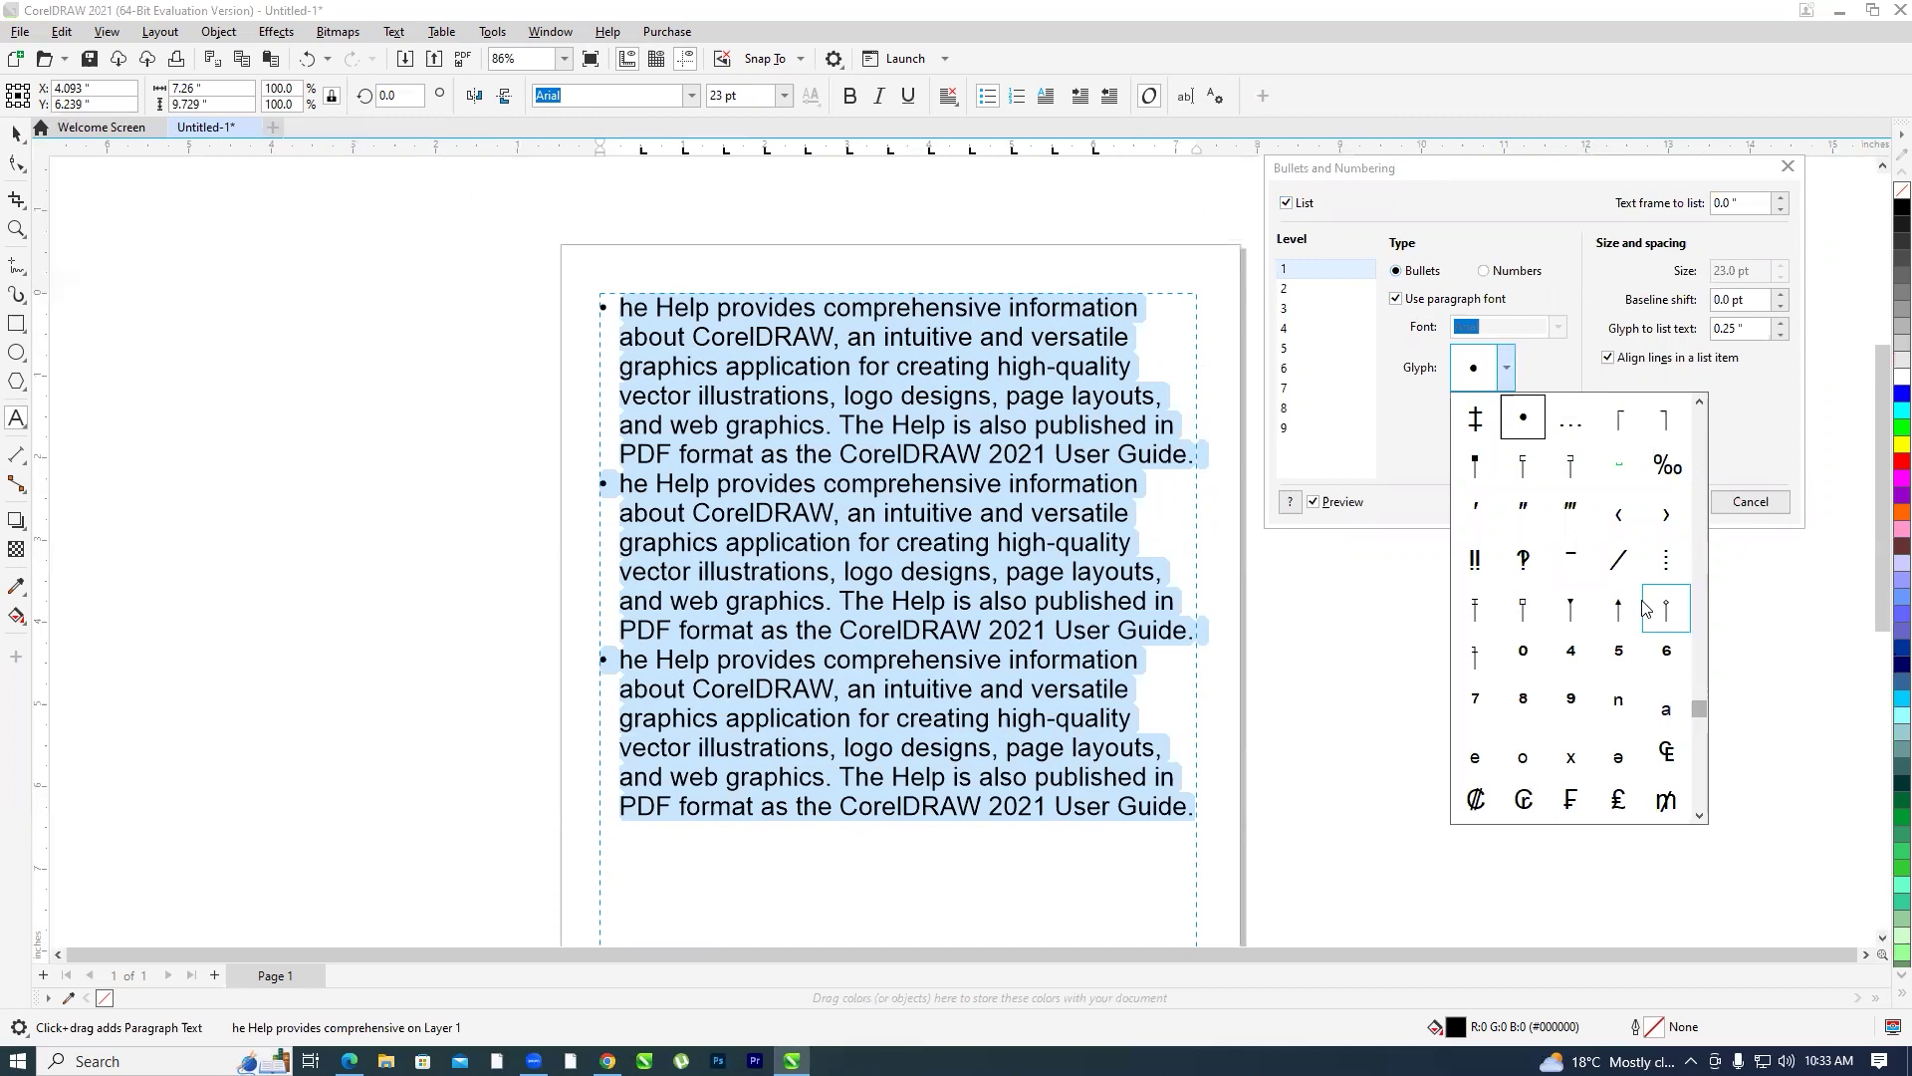
pyautogui.moveTo(1703, 722); pyautogui.dragTo(1703, 376)
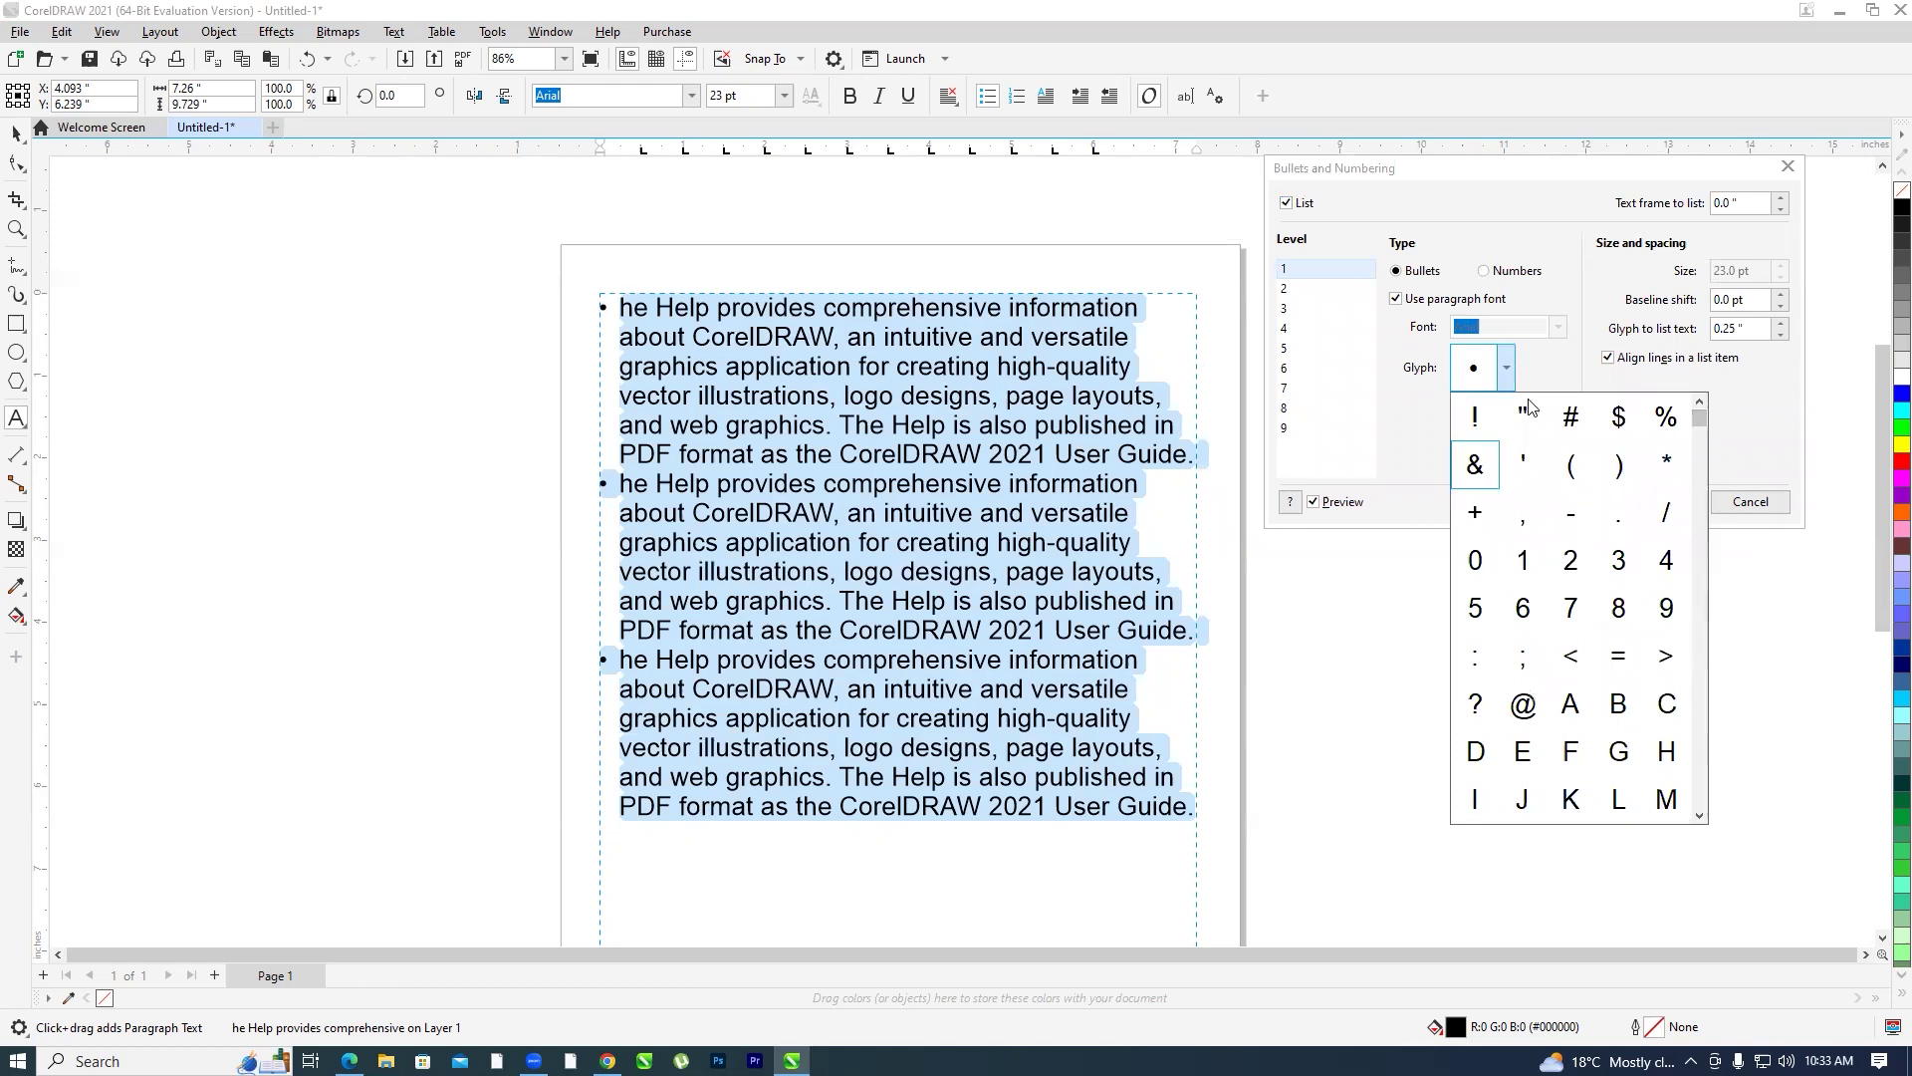
pyautogui.click(1398, 302)
pyautogui.click(1397, 303)
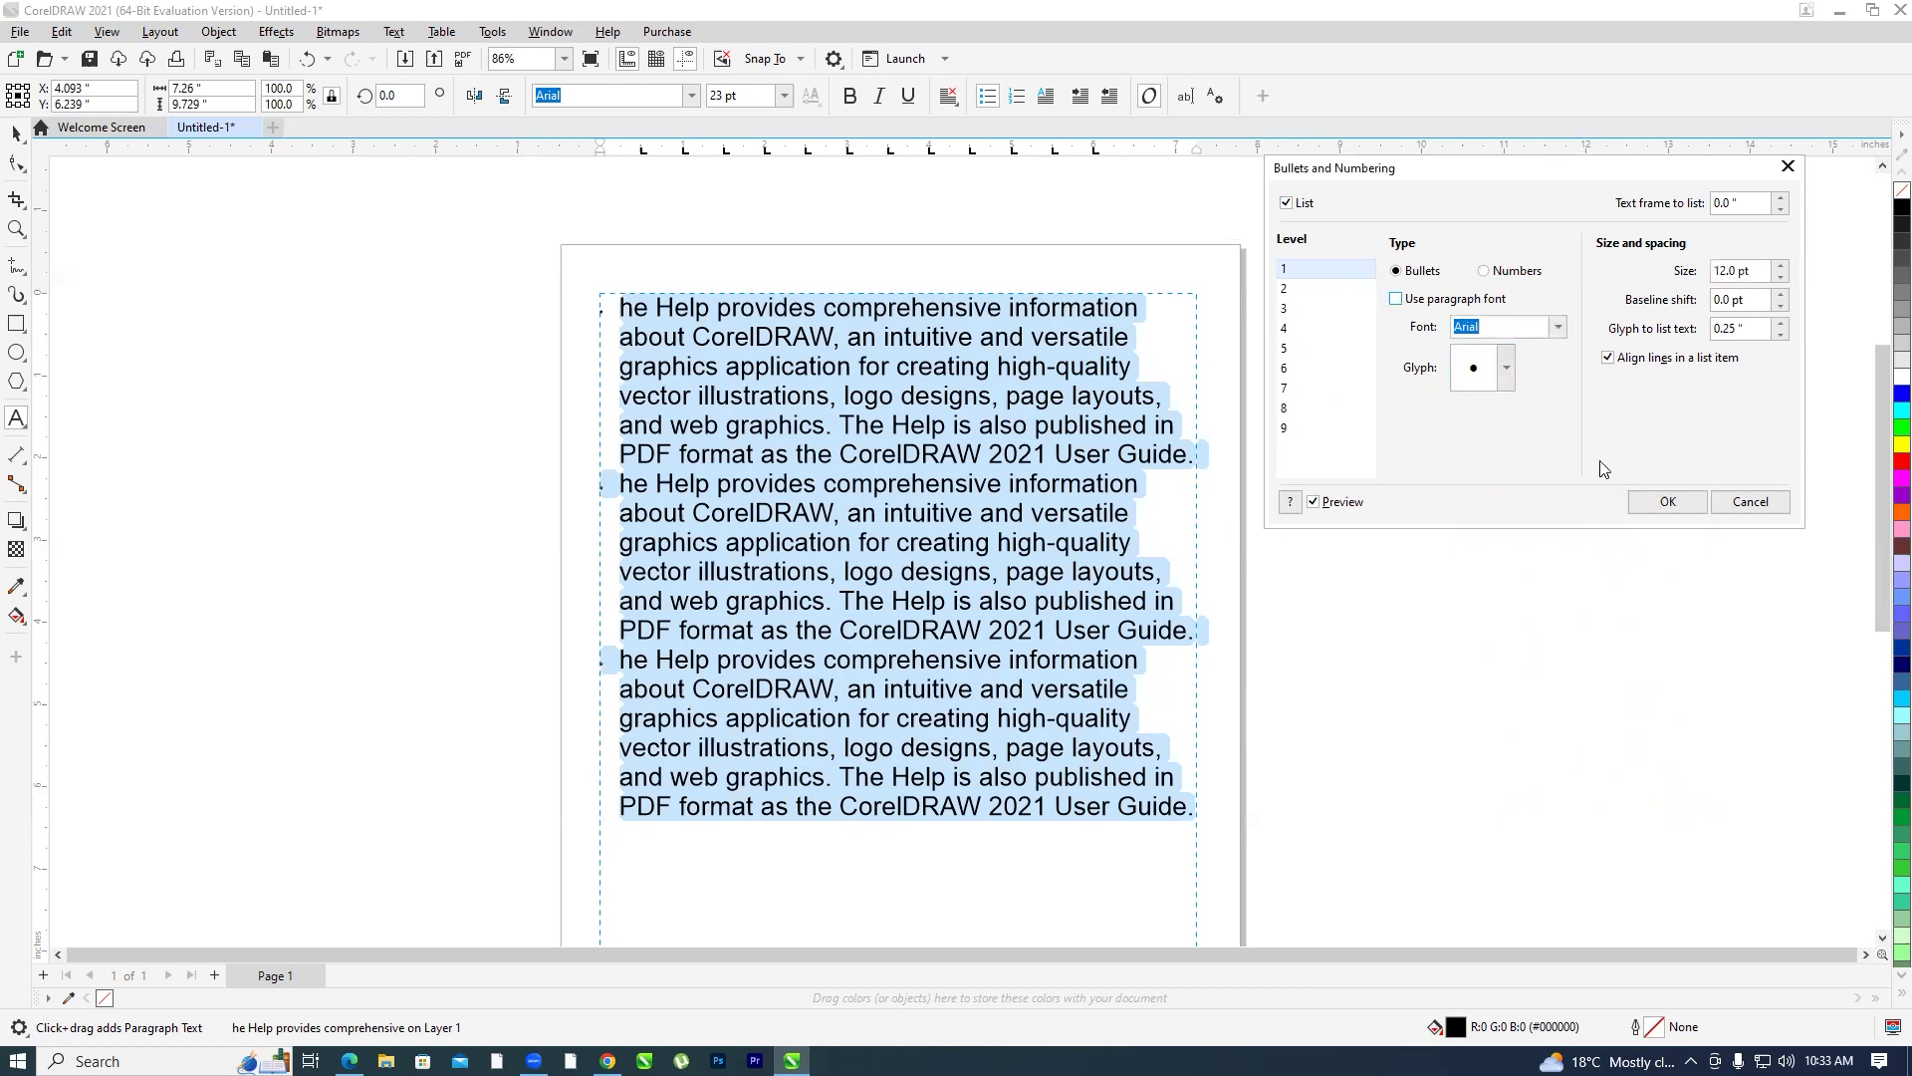
# Set the bullet font to Webdings
pyautogui.click(1512, 324)
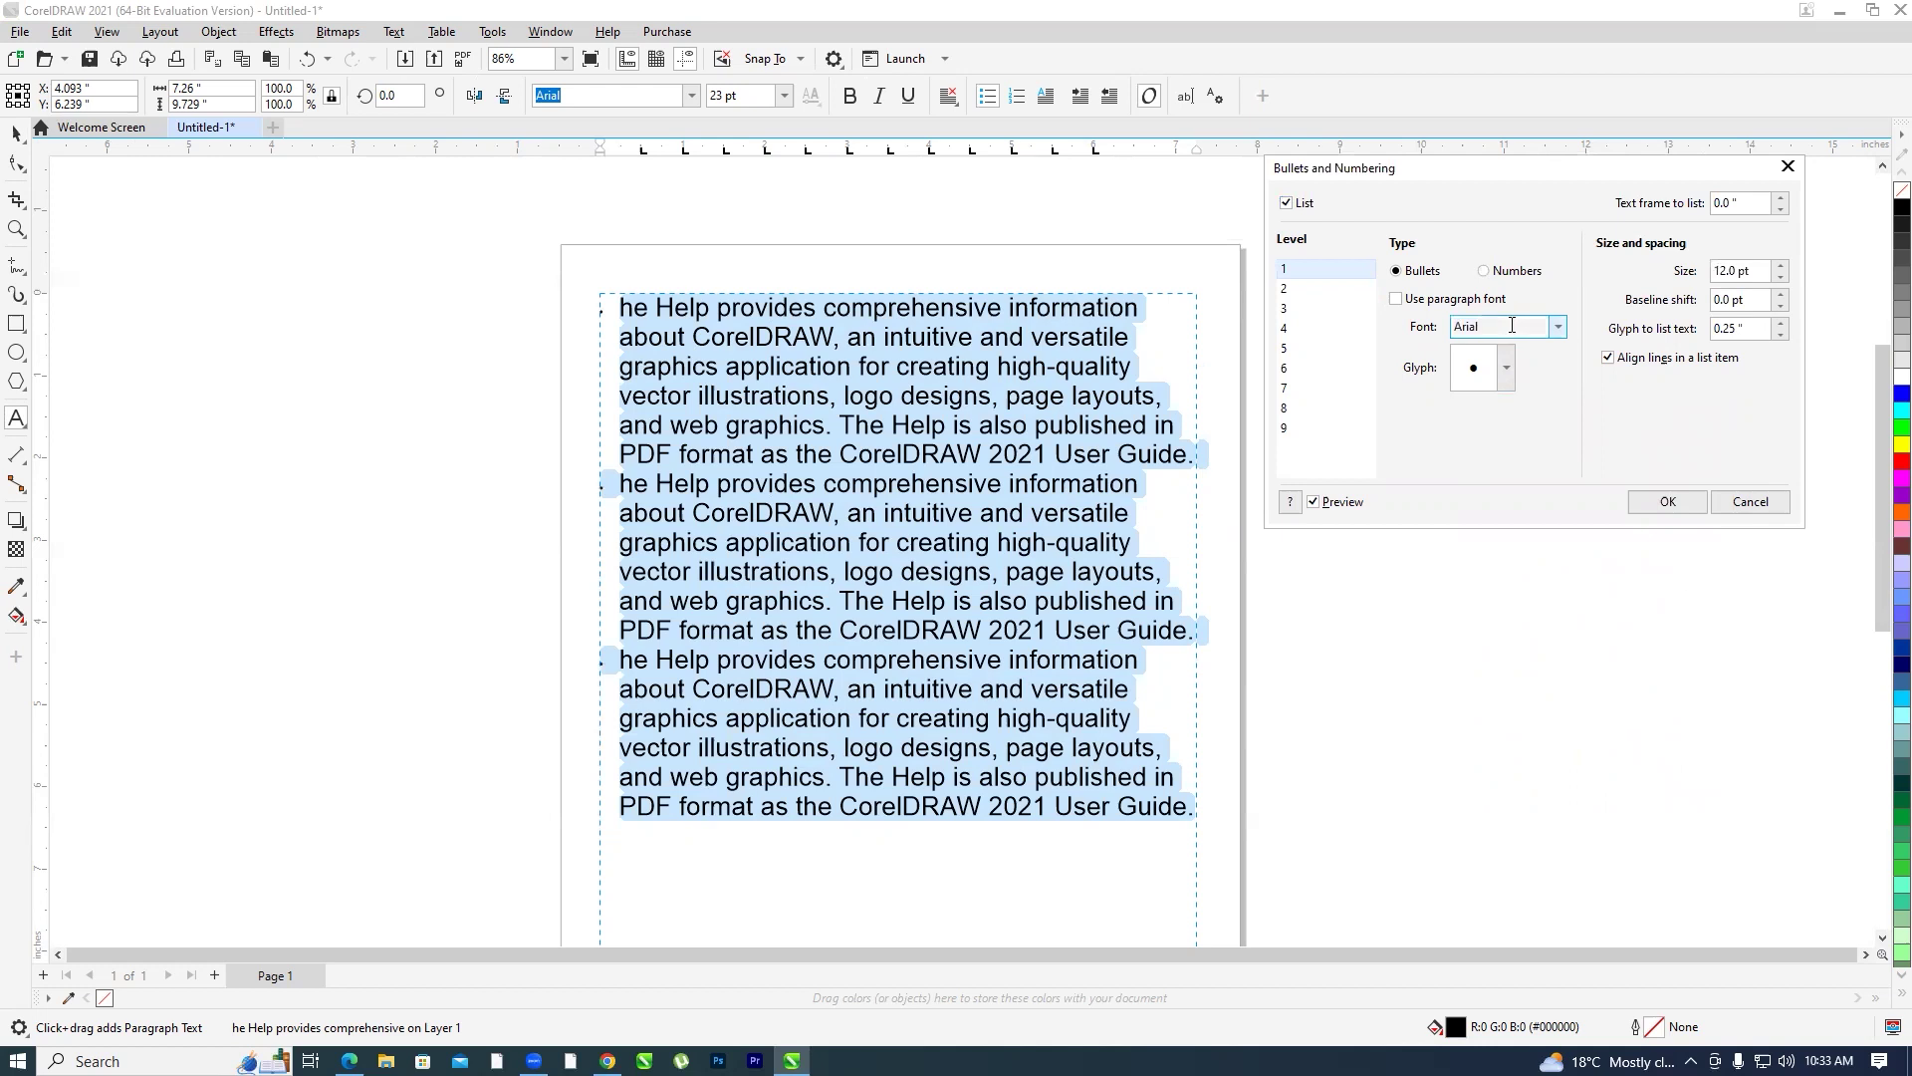
pyautogui.moveTo(1512, 325); pyautogui.dragTo(1388, 349)
pyautogui.write('Webdings')
pyautogui.press('Return')
# Try the Webdings double right-arrow glyph and the pause-bars glyph as the bullet symbol
pyautogui.click(1512, 381)
pyautogui.moveTo(1697, 630); pyautogui.dragTo(1697, 439)
pyautogui.click(1618, 612)
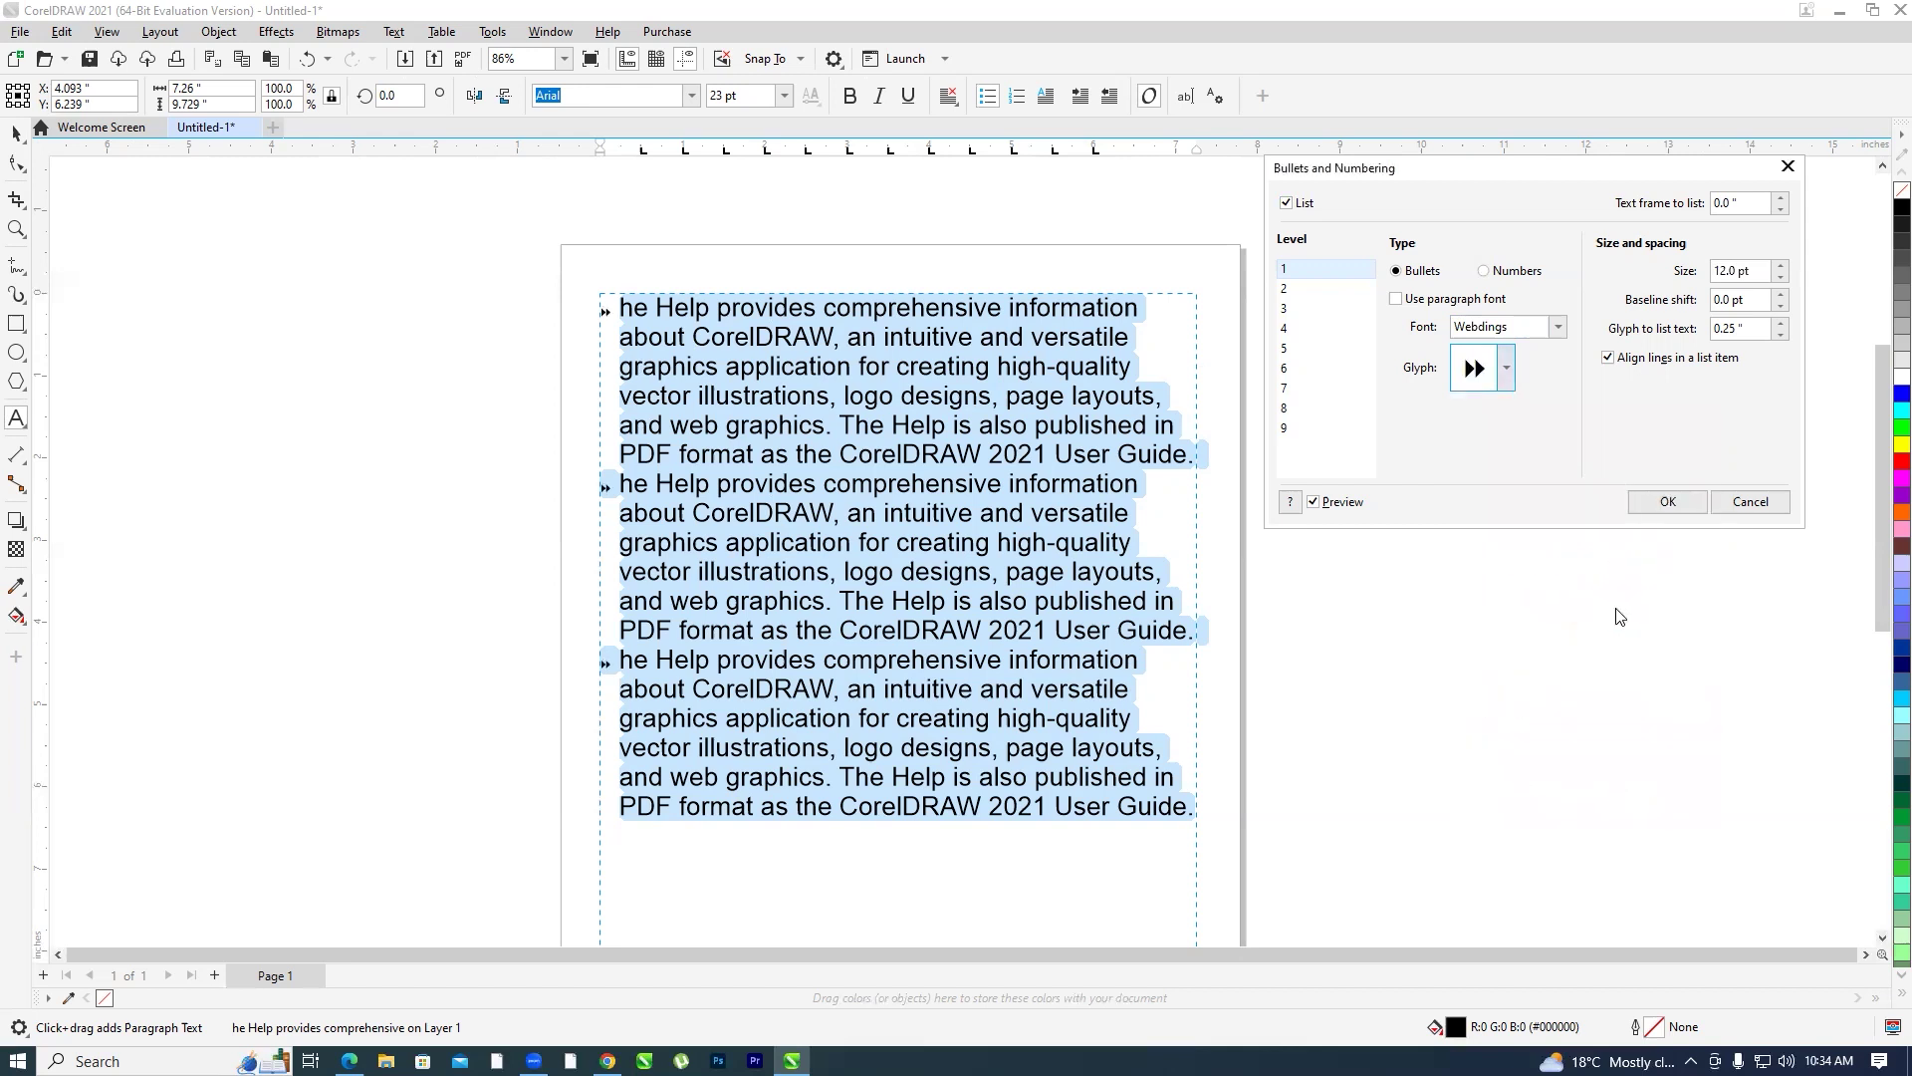
pyautogui.click(1507, 369)
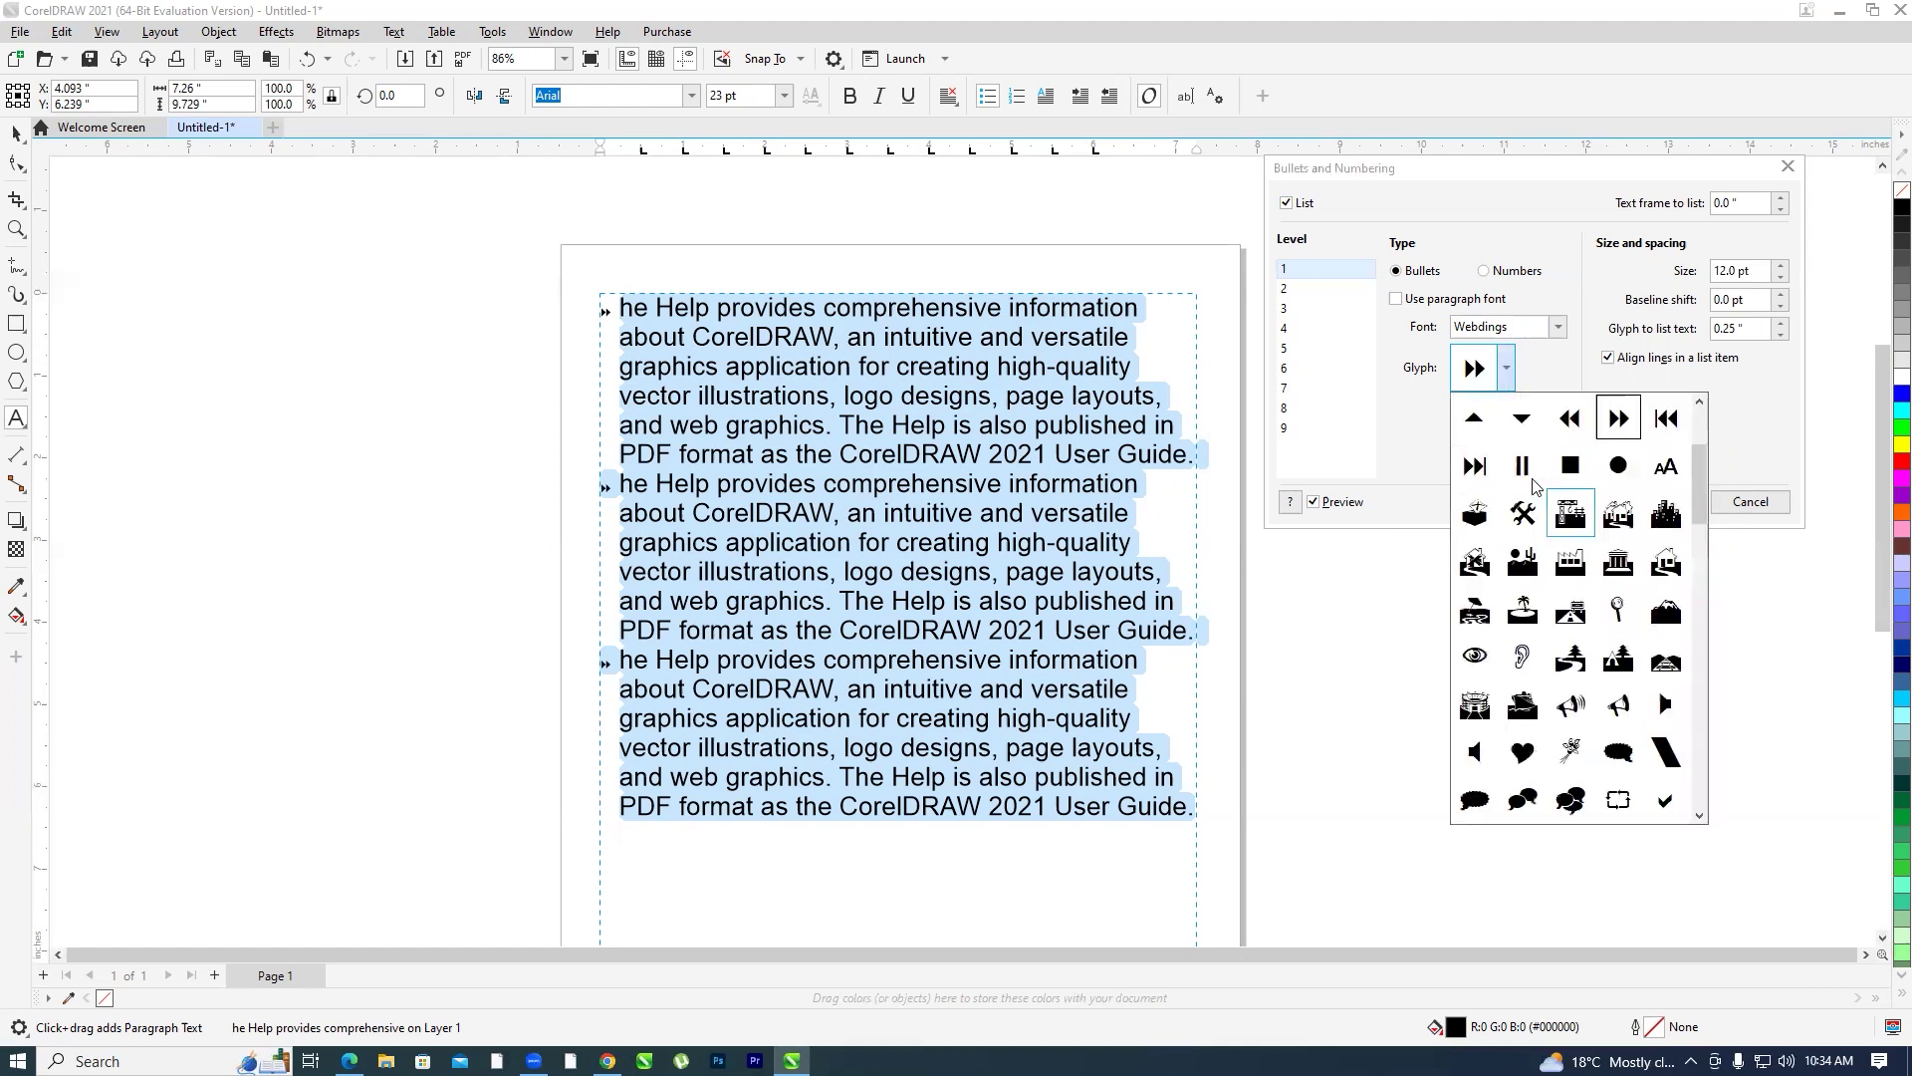
pyautogui.click(1521, 465)
# Set the bullet font to Wingdings
pyautogui.click(1524, 331)
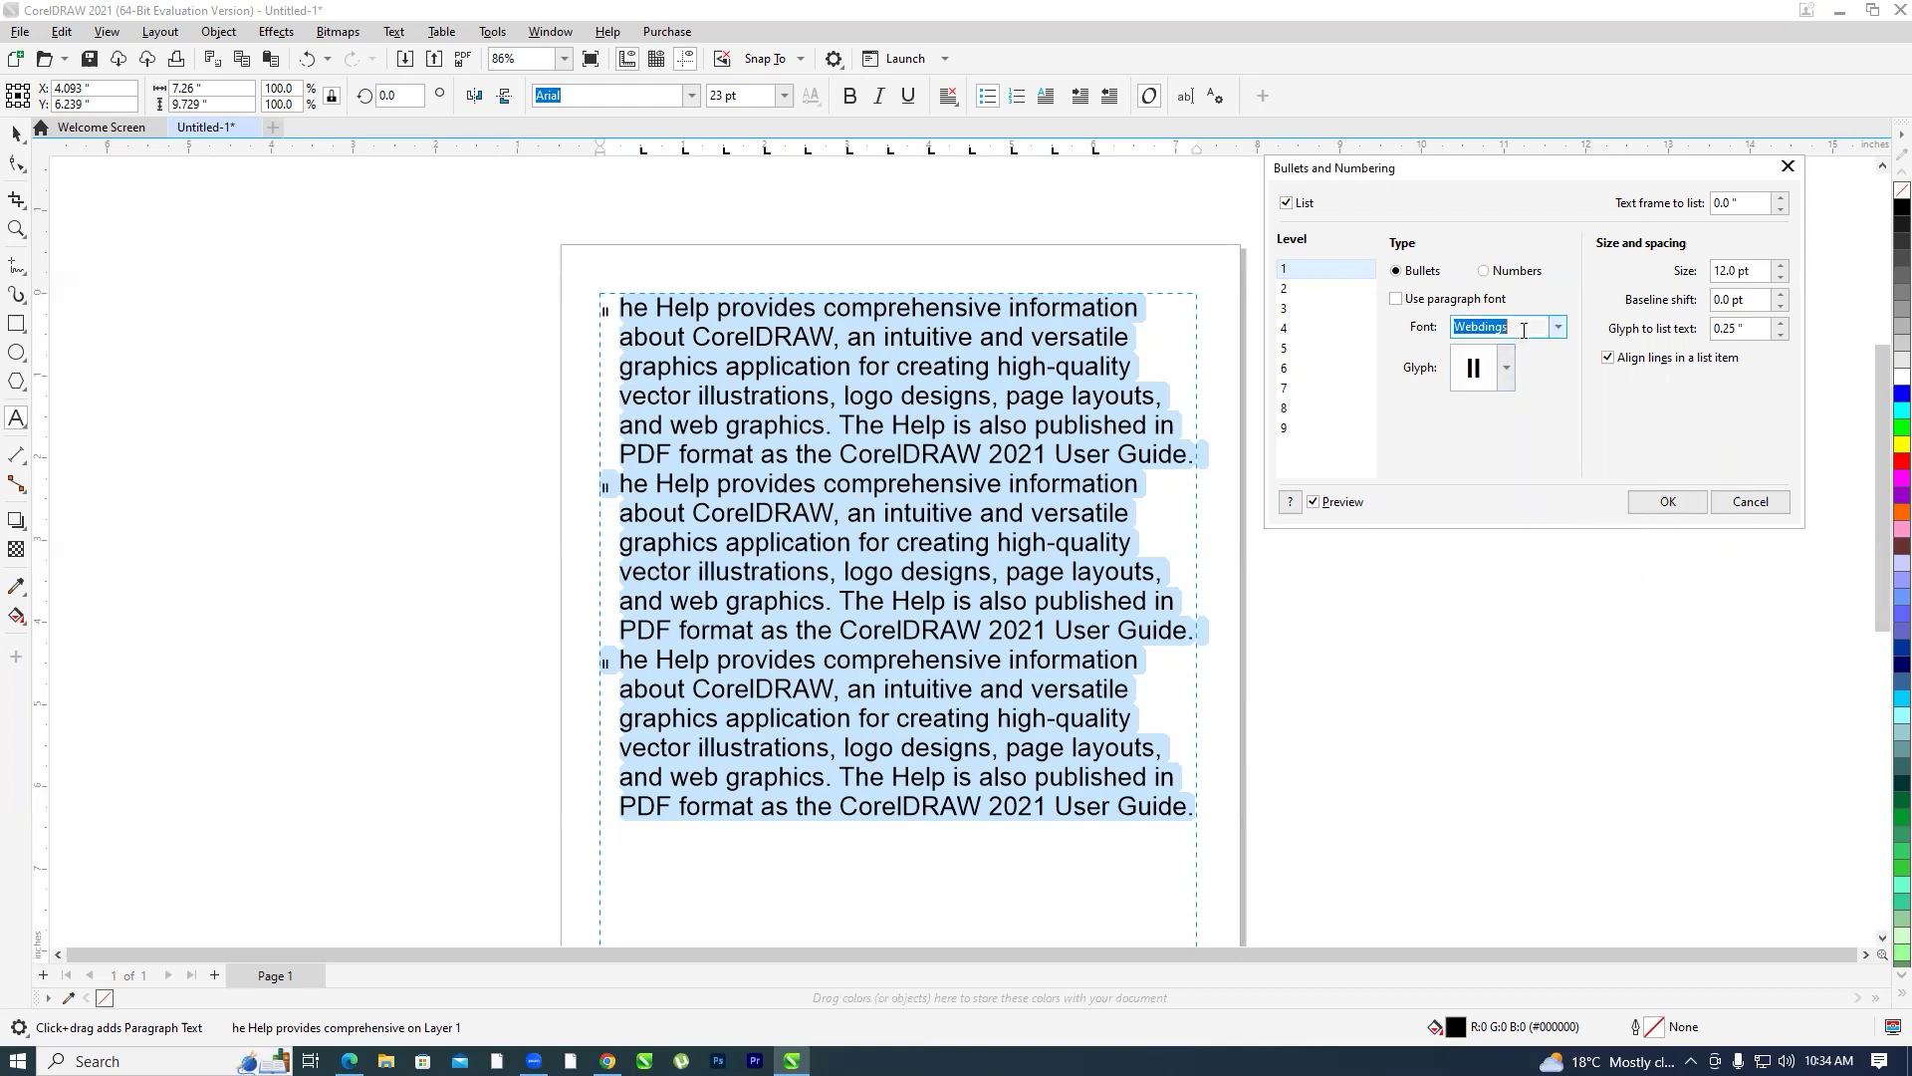
pyautogui.write('ingding')
pyautogui.press('Tab')
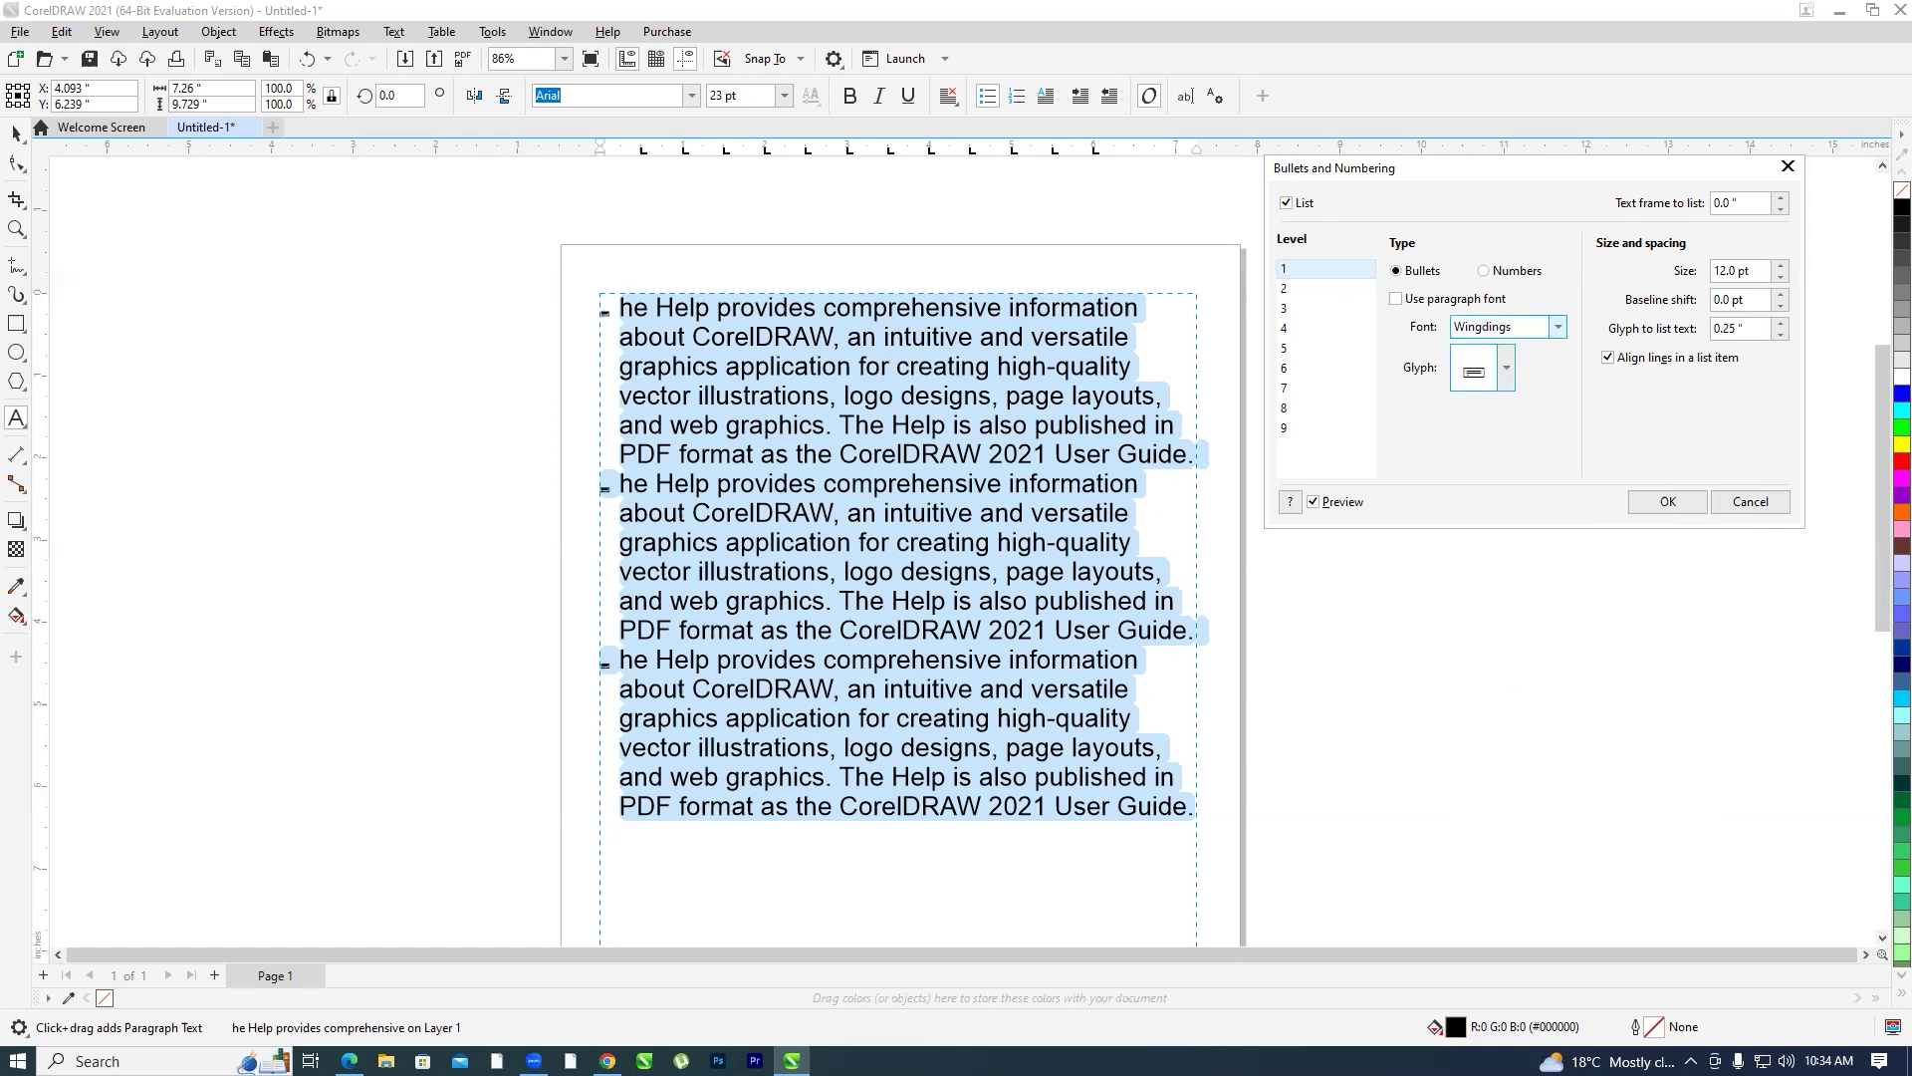
# Try the large solid black diamond from Wingdings as the bullet glyph
pyautogui.click(1507, 371)
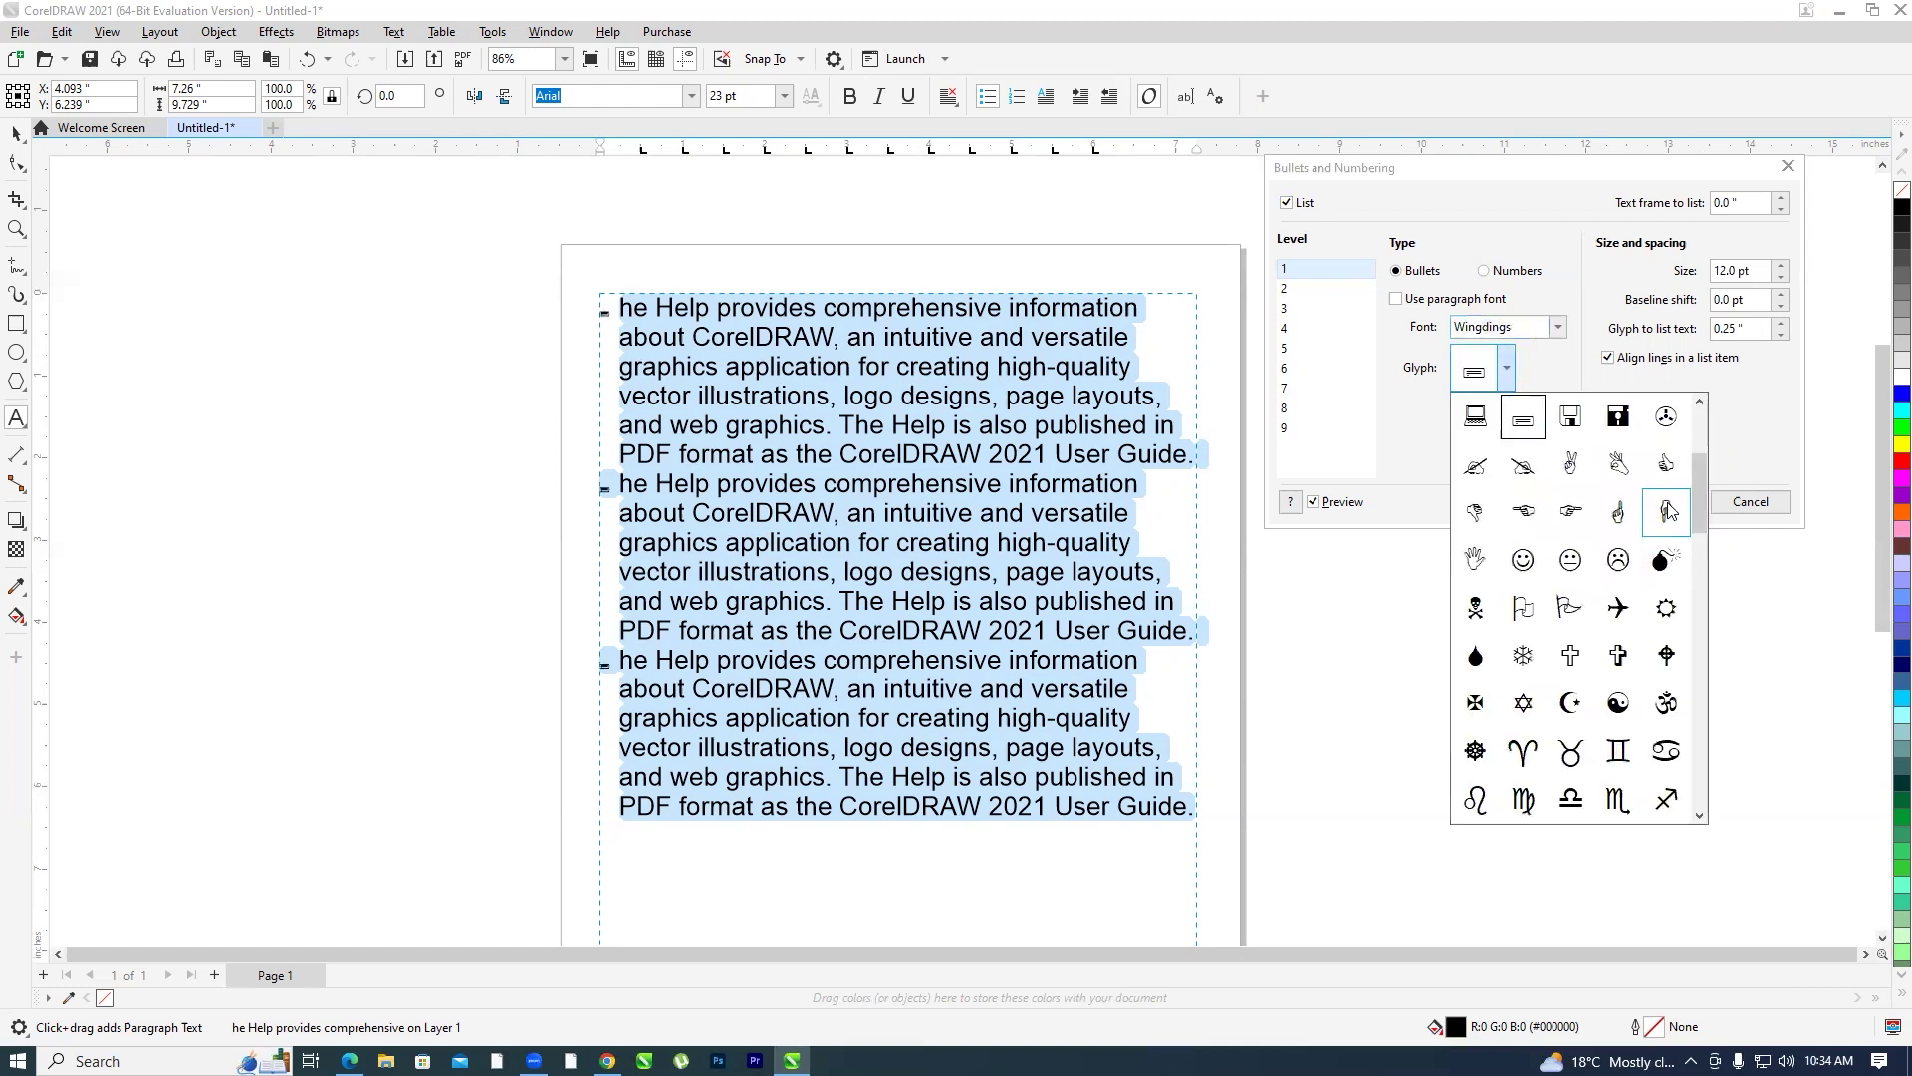
pyautogui.scroll(1, 1701, 498)
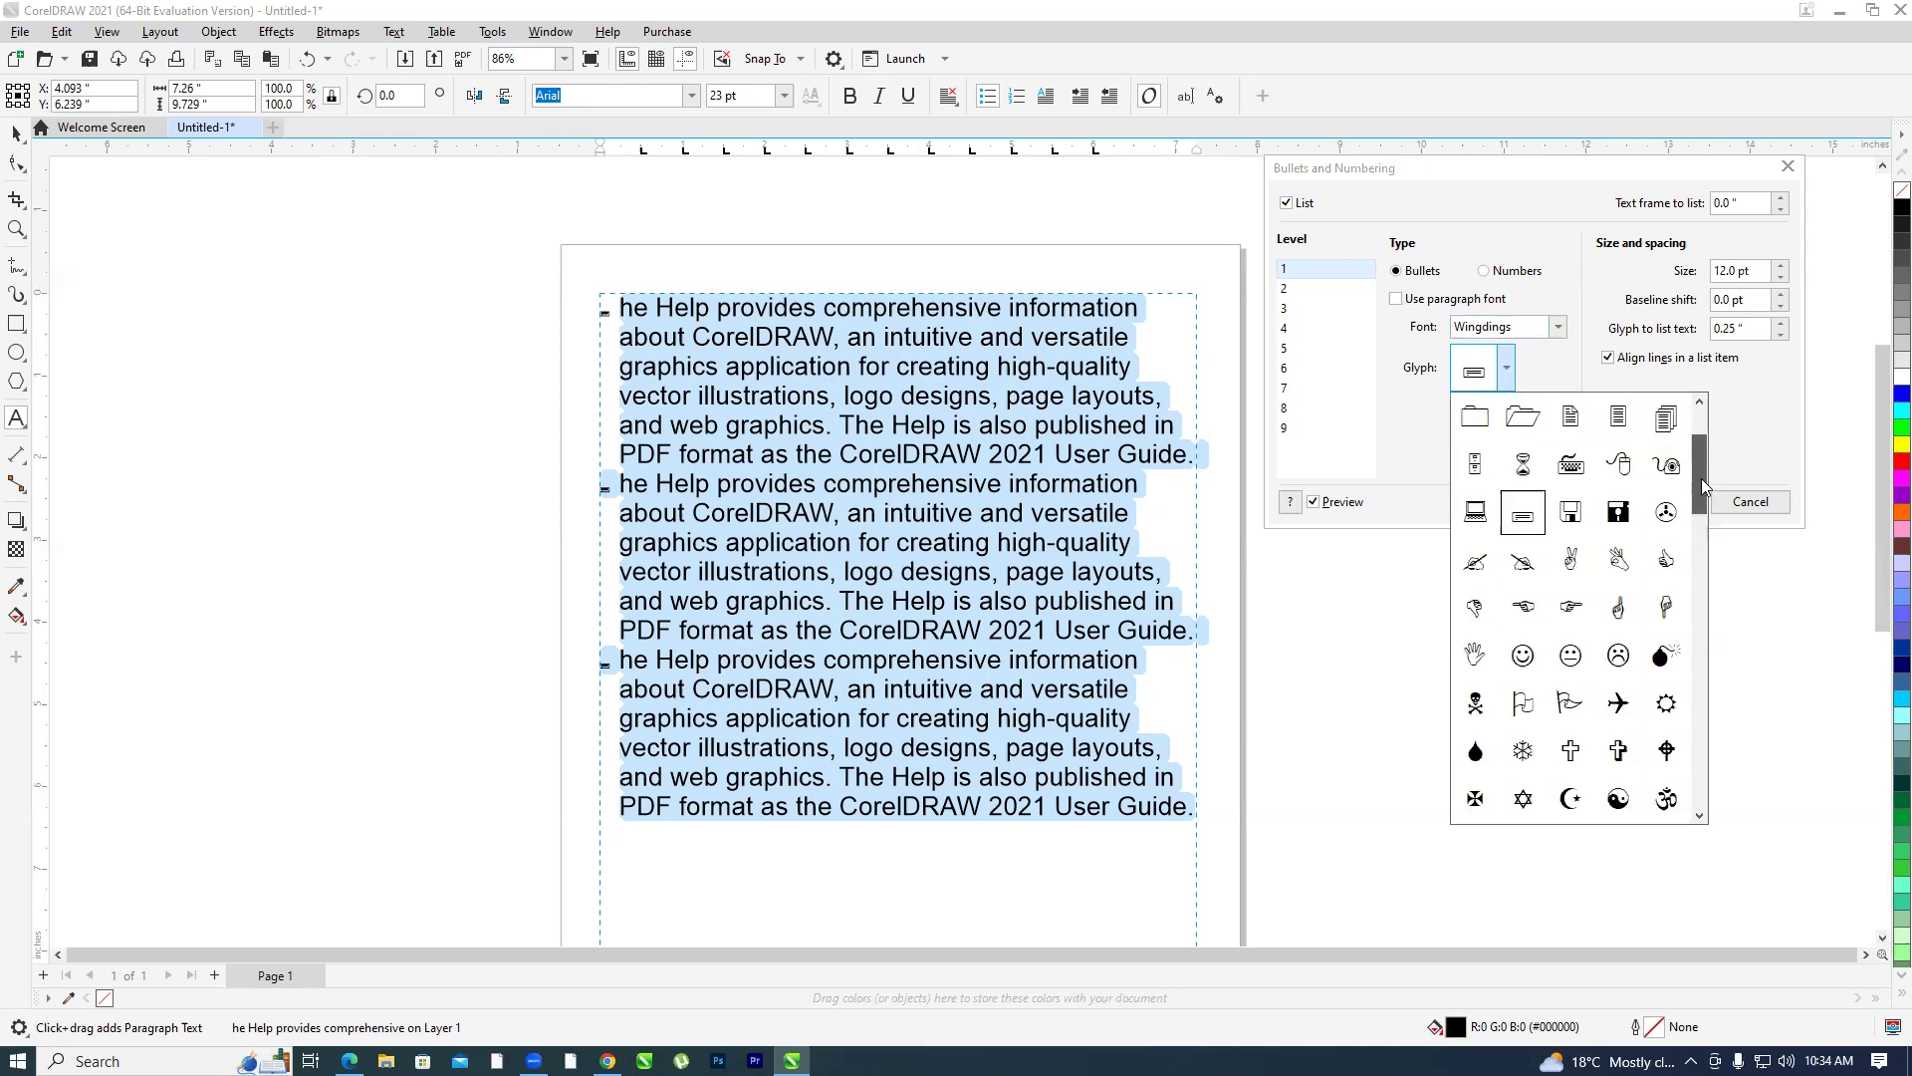
pyautogui.moveTo(1703, 503); pyautogui.dragTo(1701, 550)
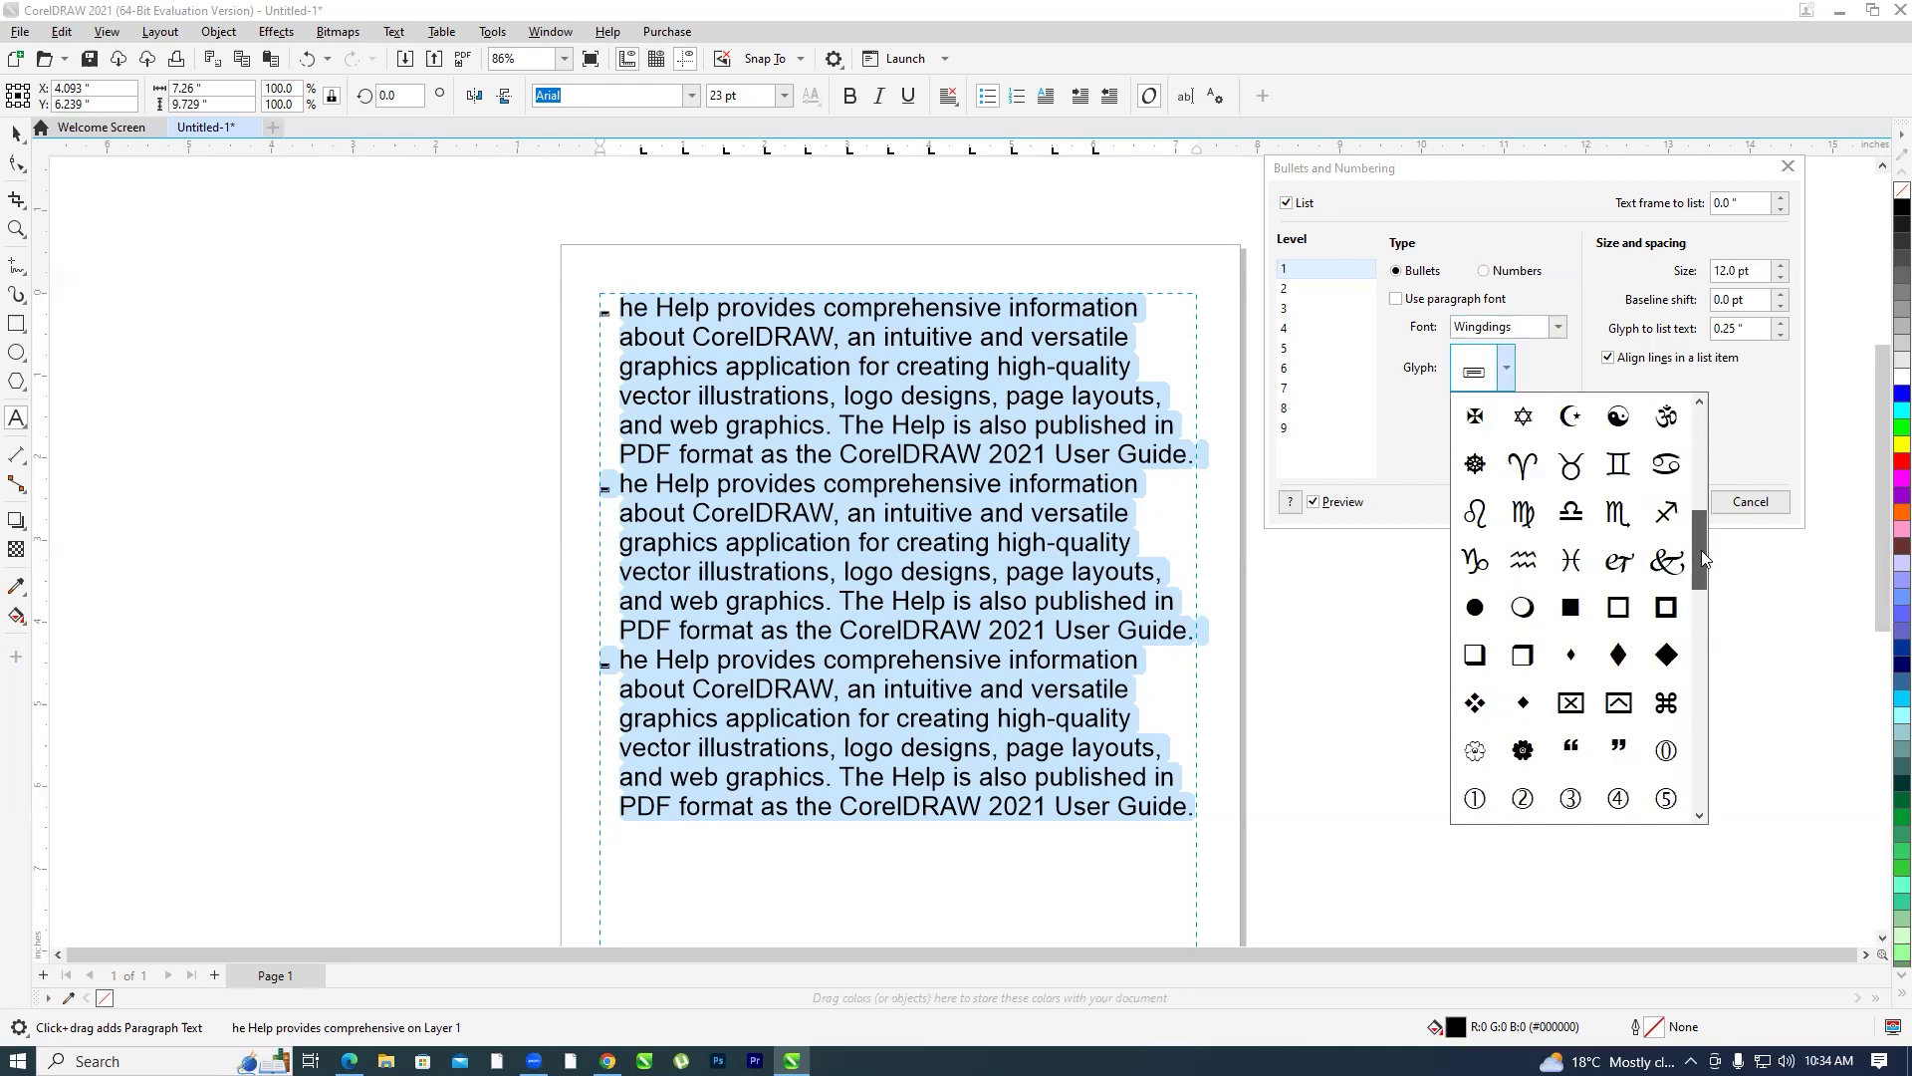
pyautogui.click(1666, 657)
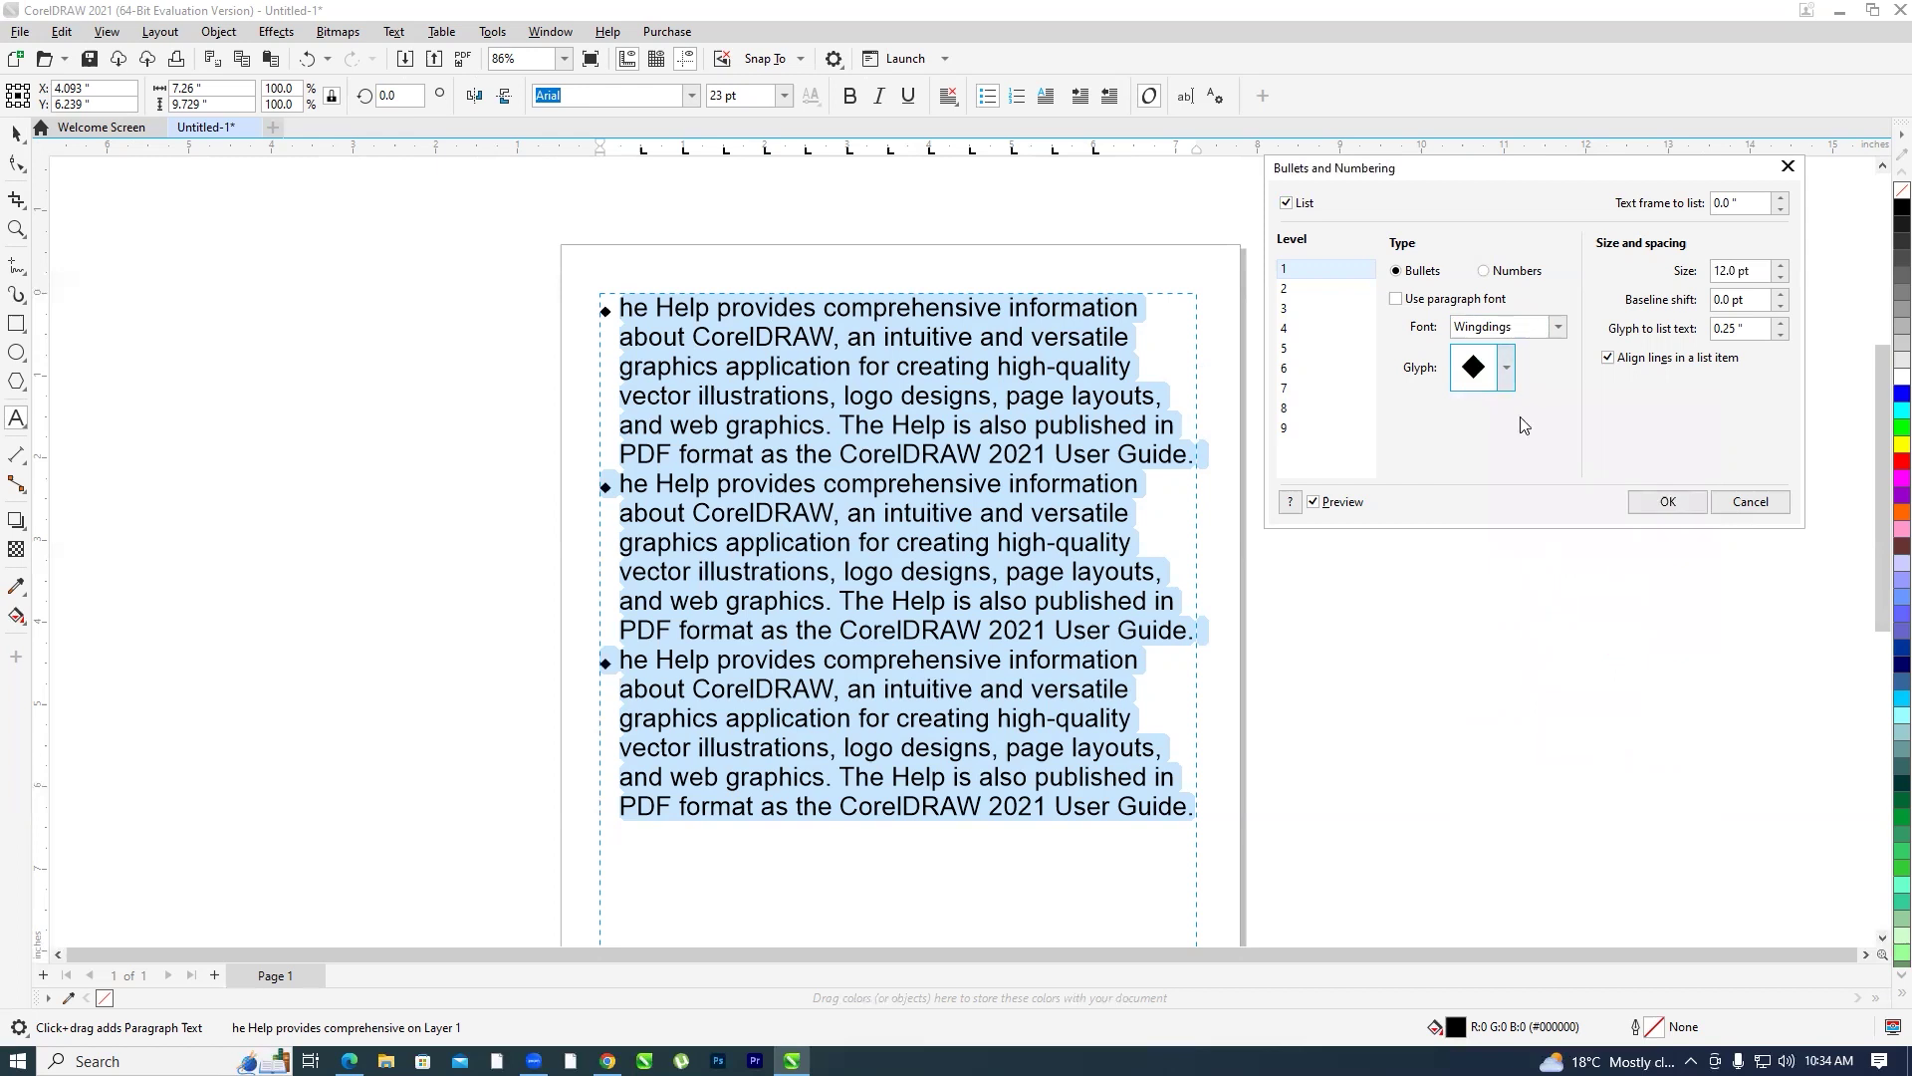
# Choose the Wingdings glyph made of four small diamonds as the bullet symbol
pyautogui.click(1508, 372)
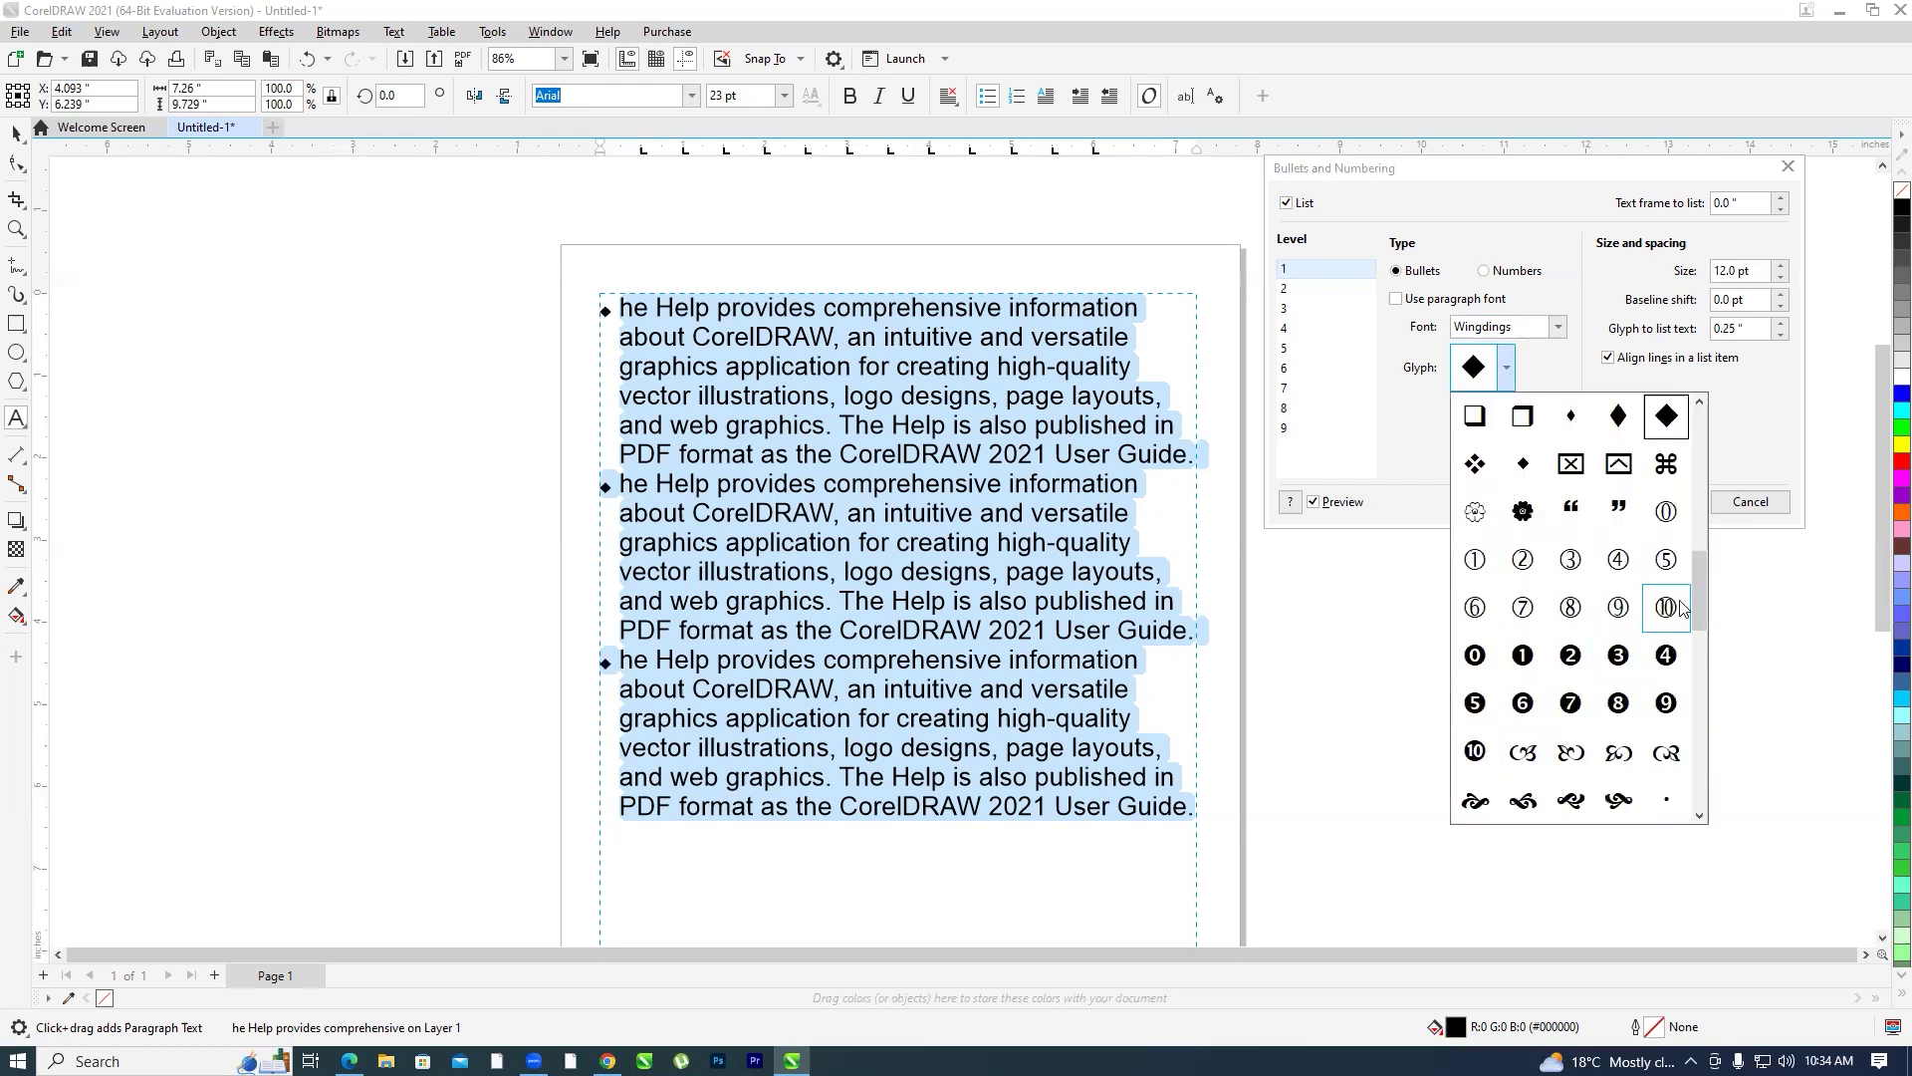
pyautogui.moveTo(1701, 611); pyautogui.dragTo(1706, 553)
pyautogui.click(1477, 561)
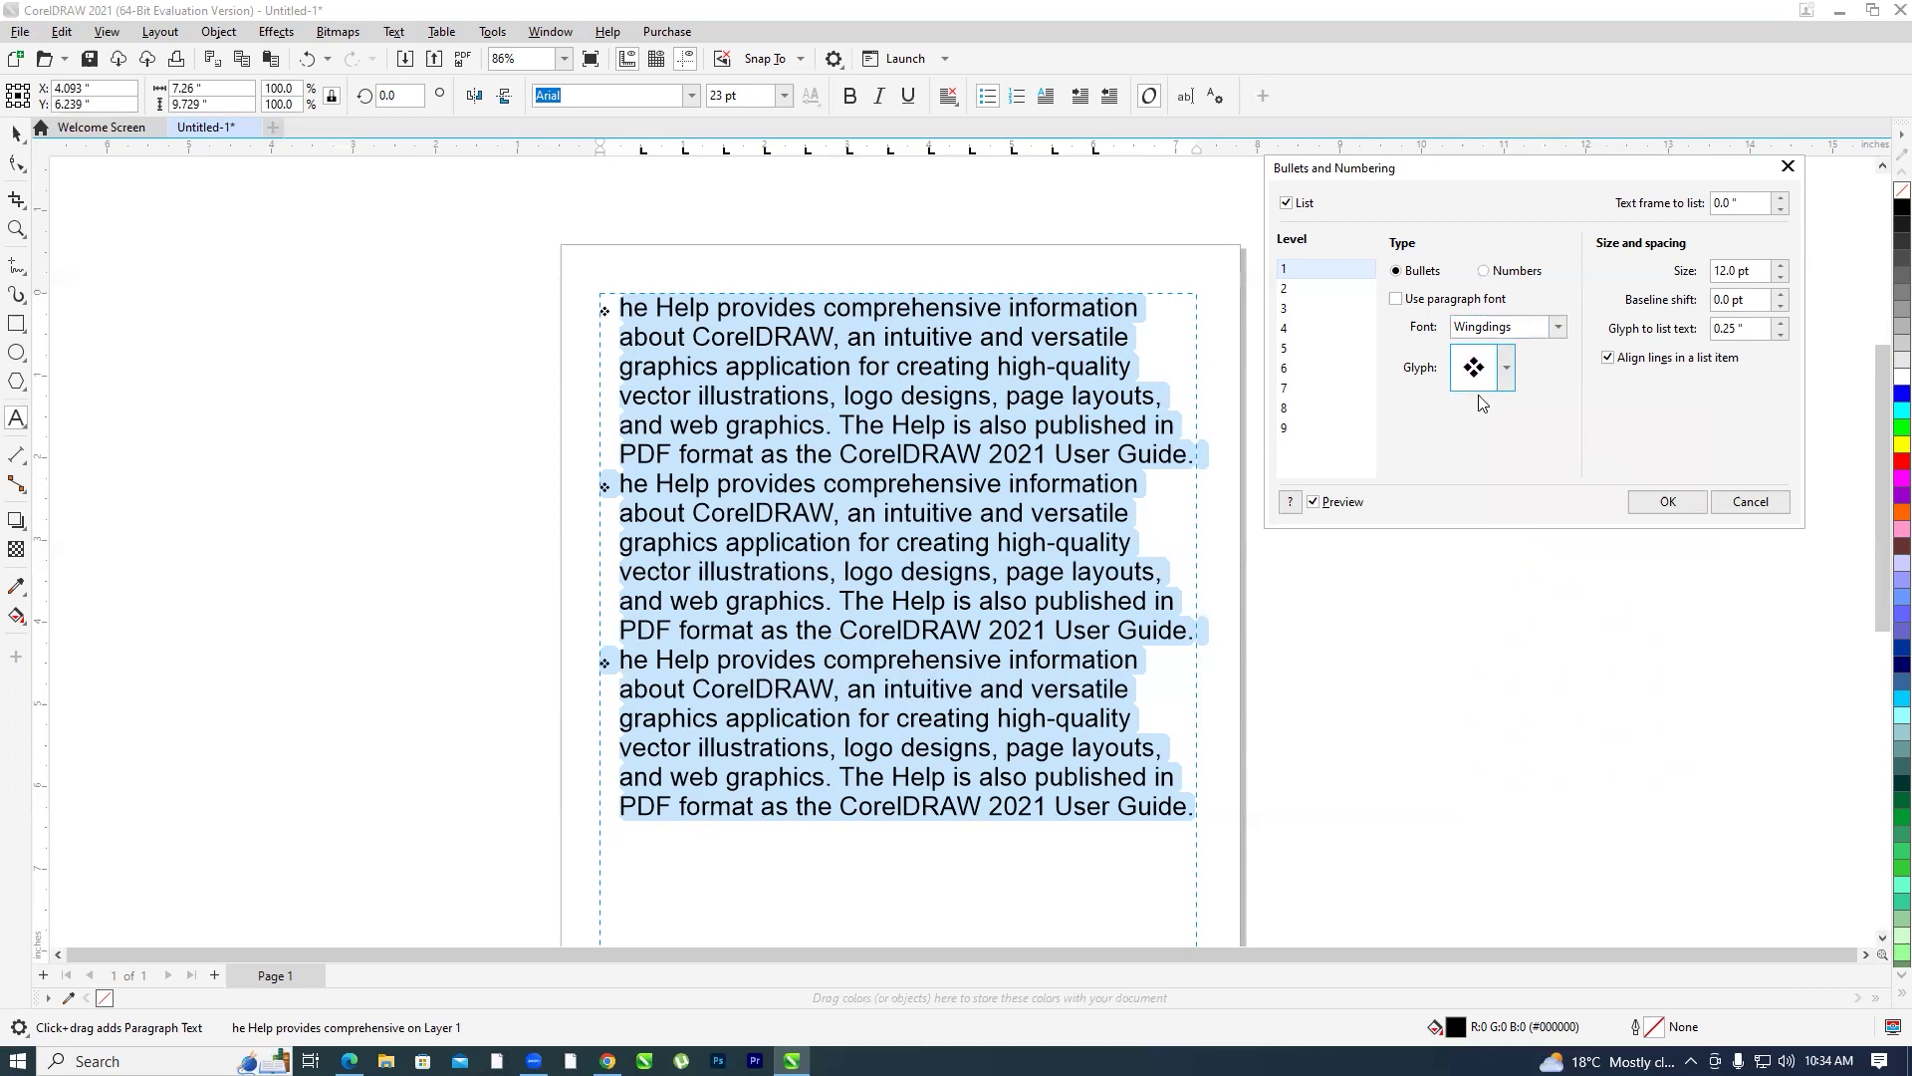
# Try a distance of 0.42 in from the text frame to the list
pyautogui.click(1782, 198)
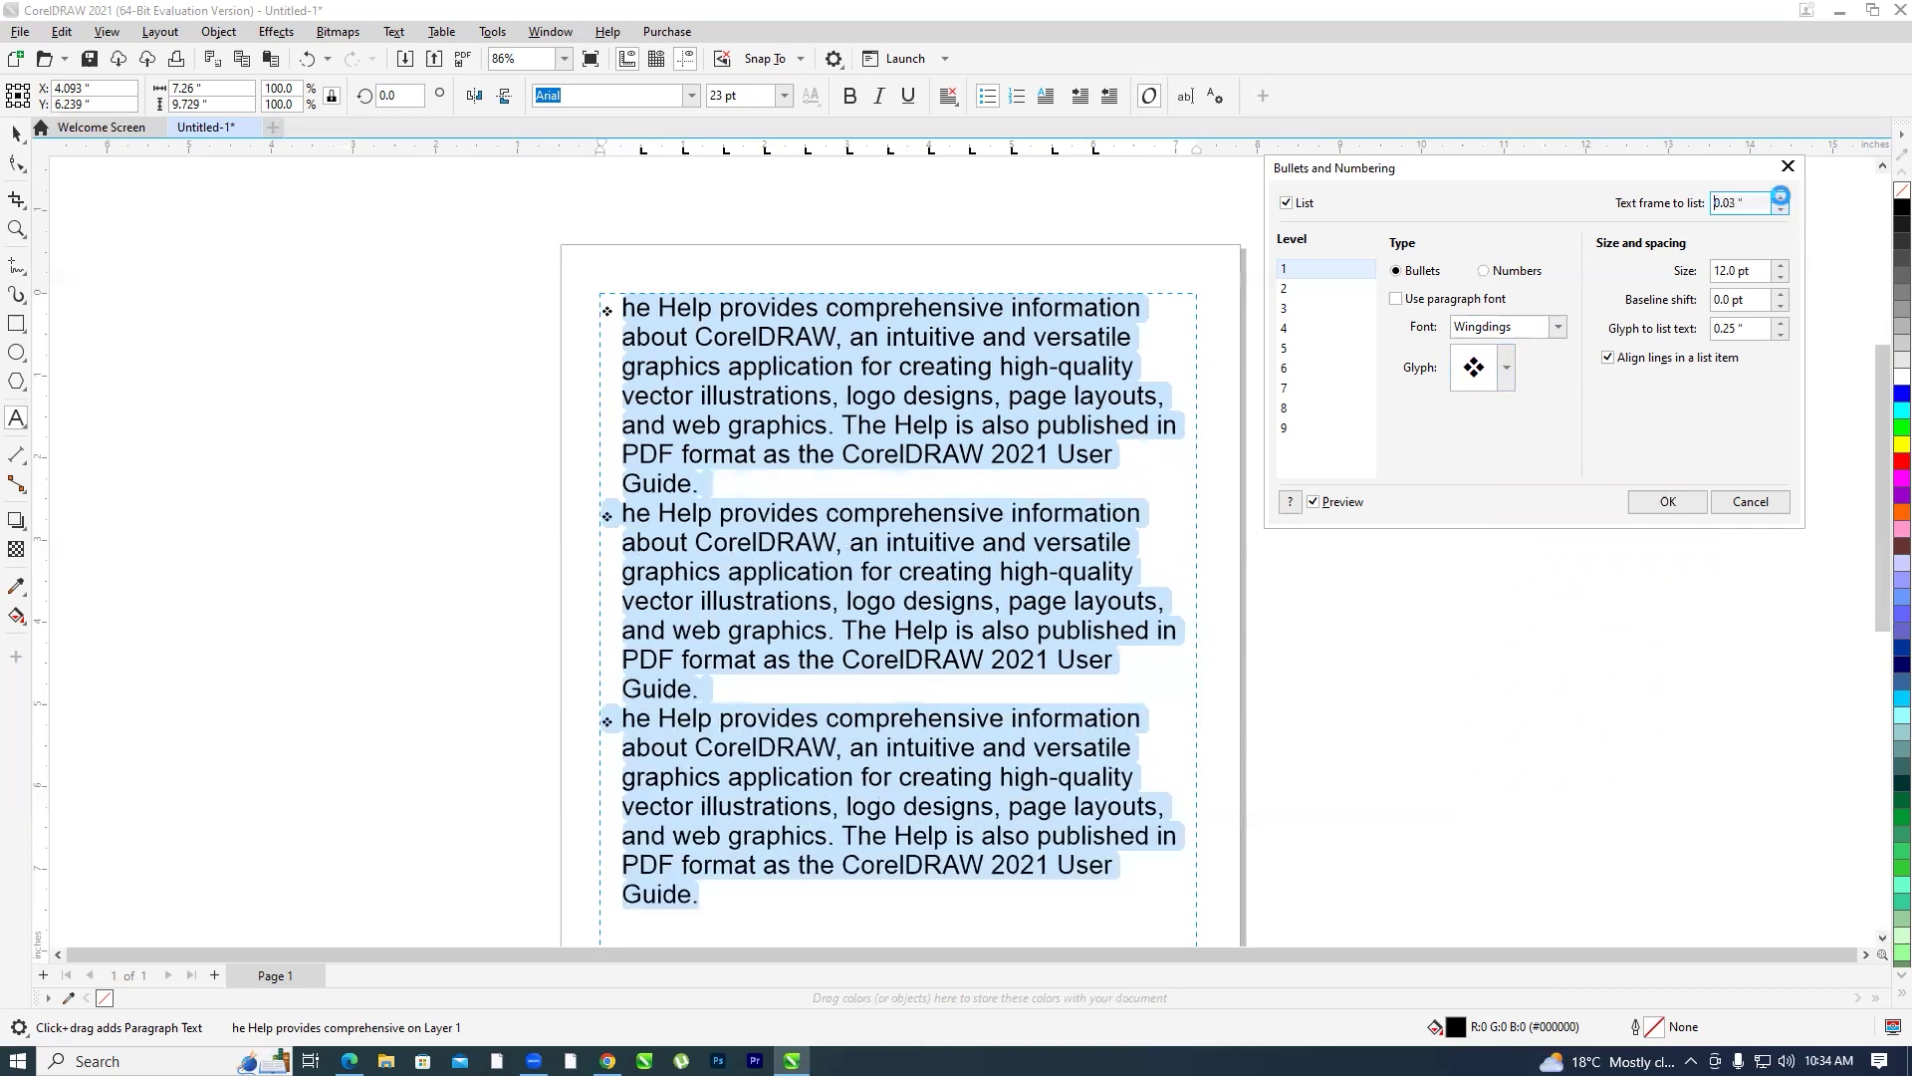
pyautogui.click(1782, 198)
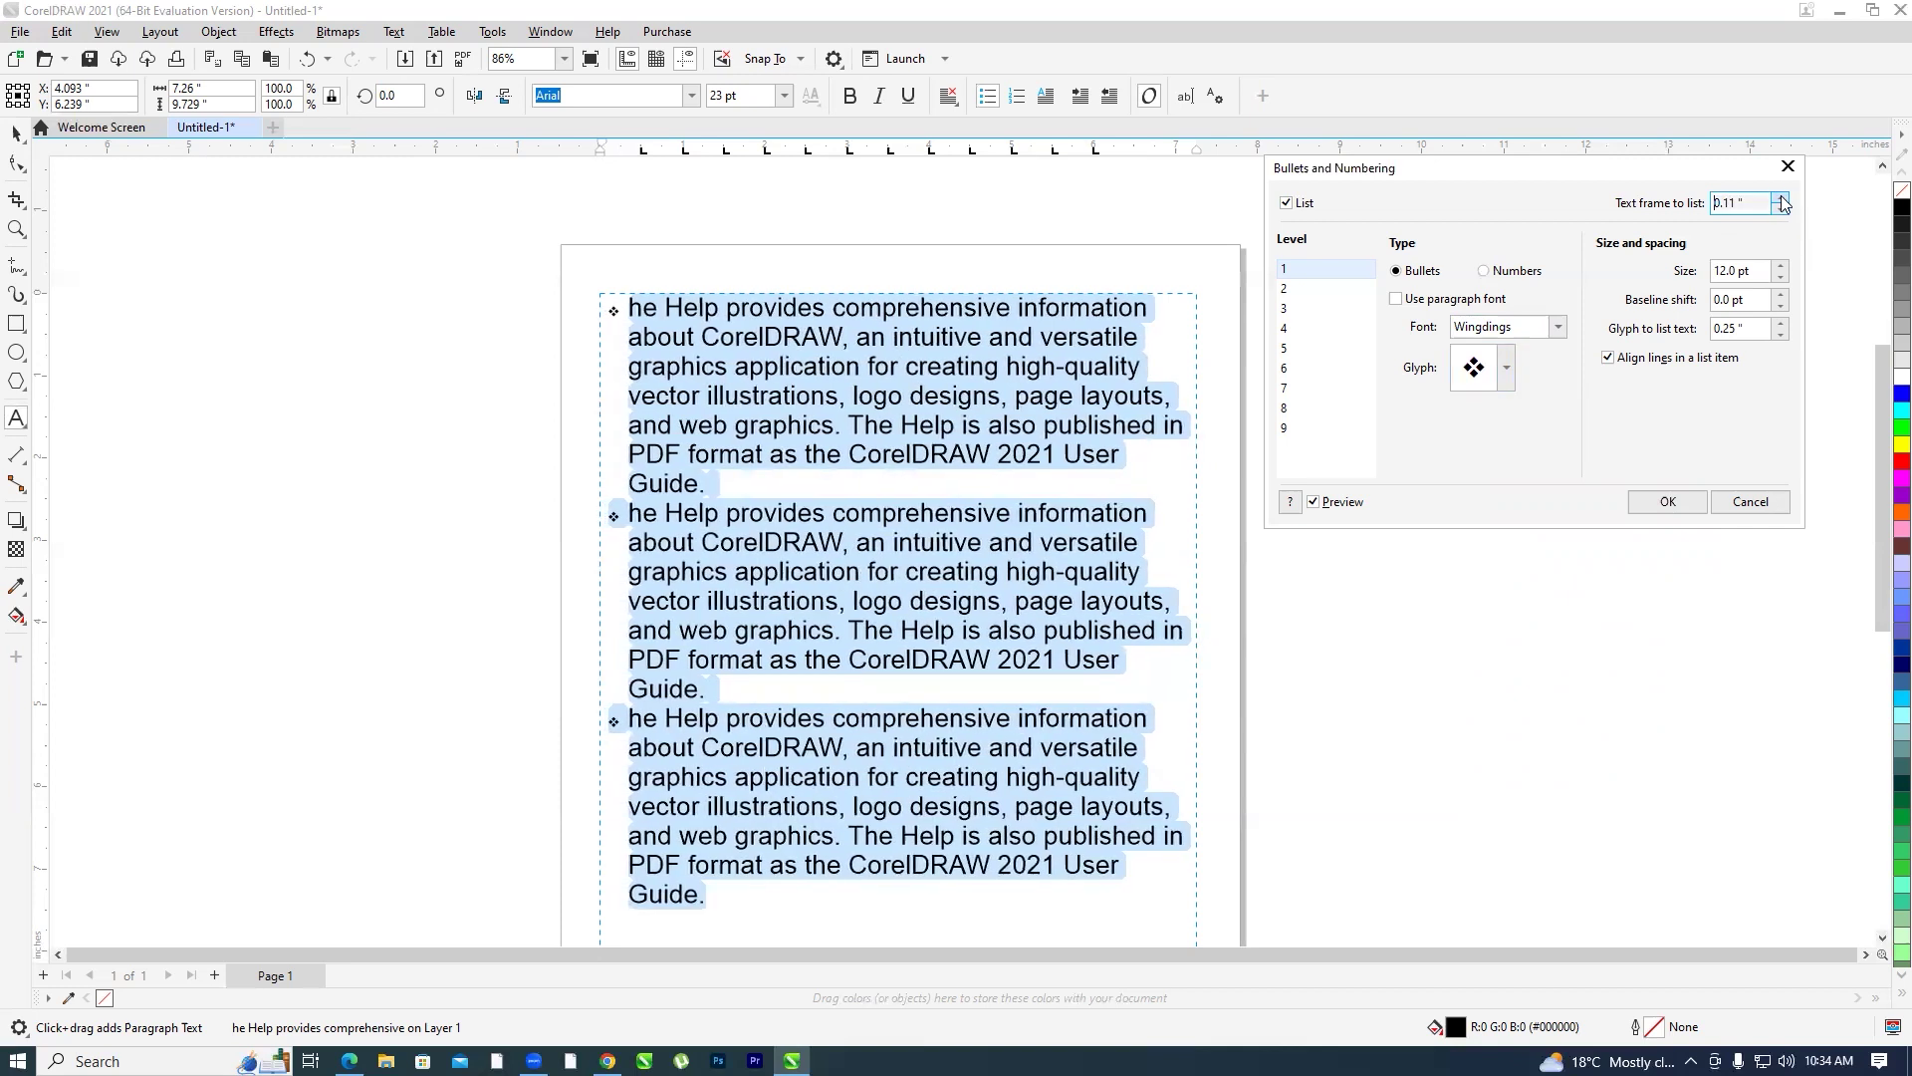
pyautogui.click(1782, 198)
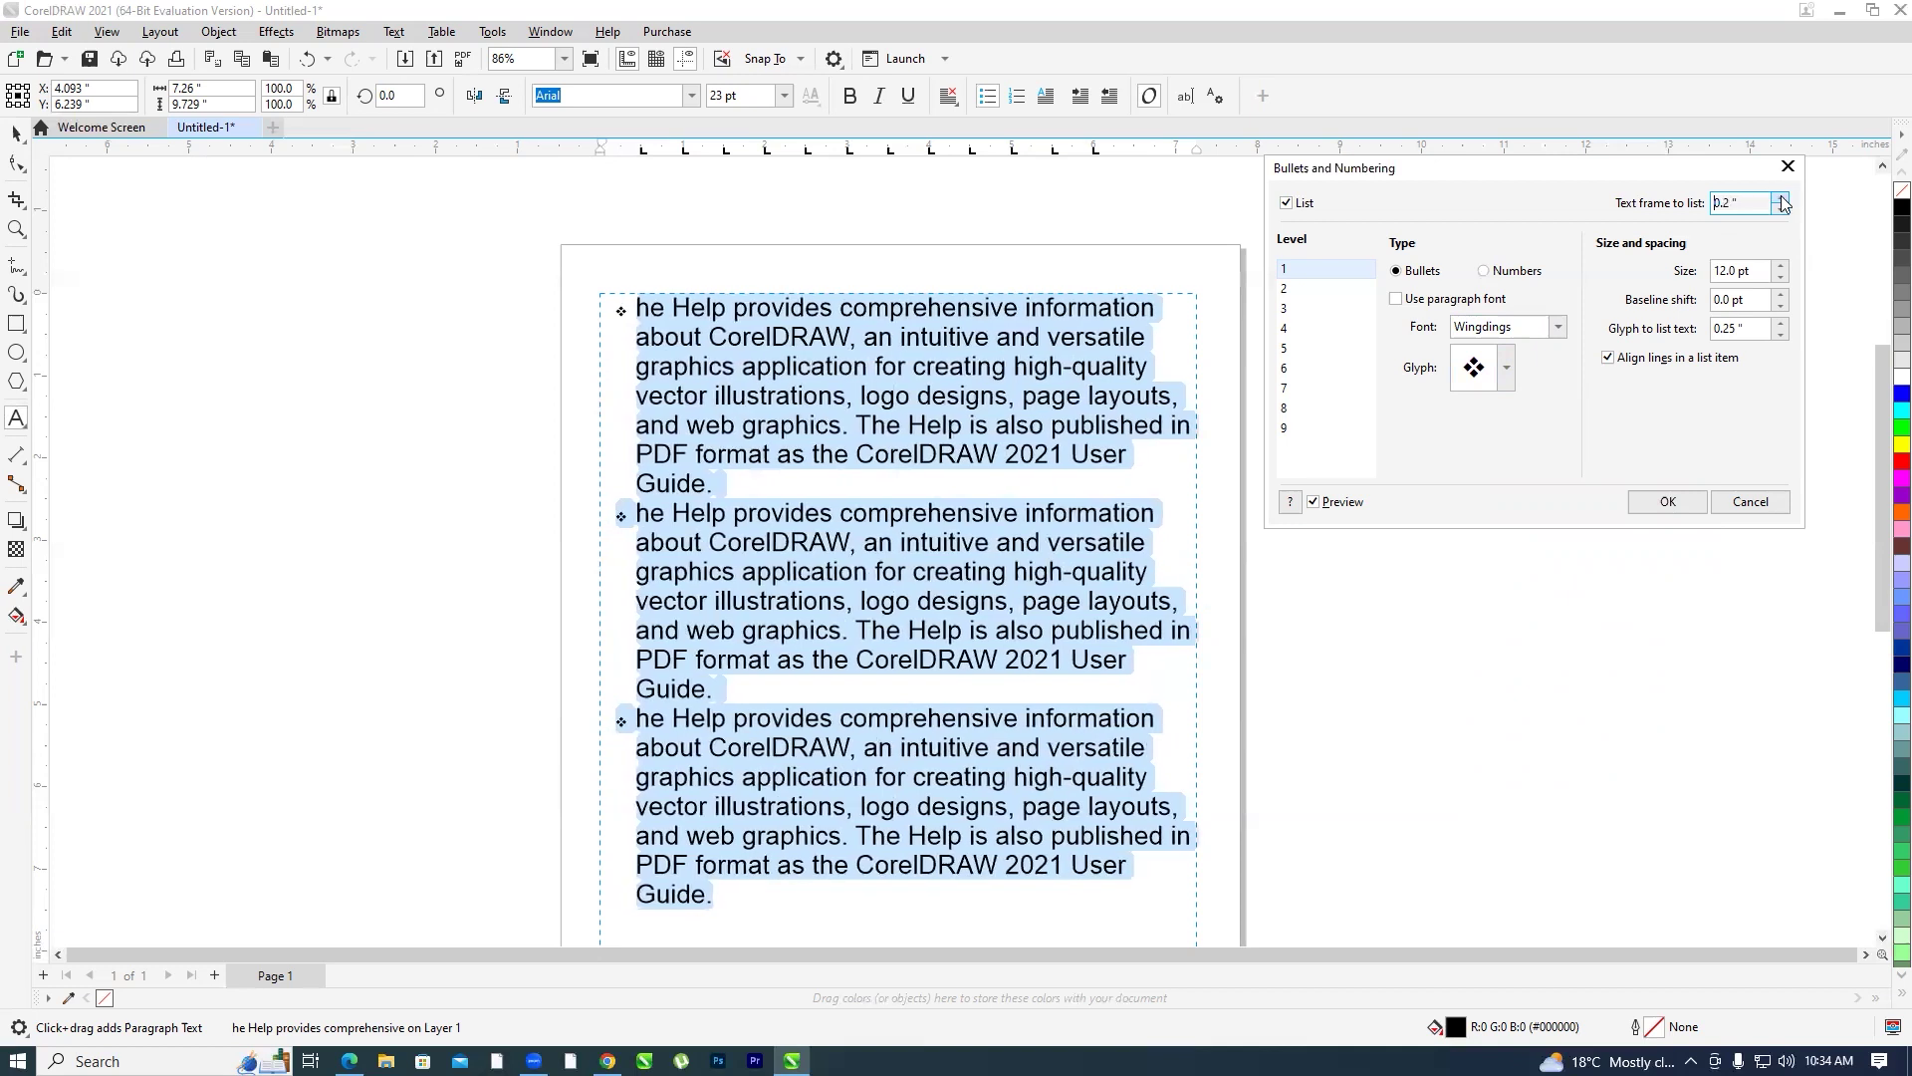
pyautogui.click(1782, 199)
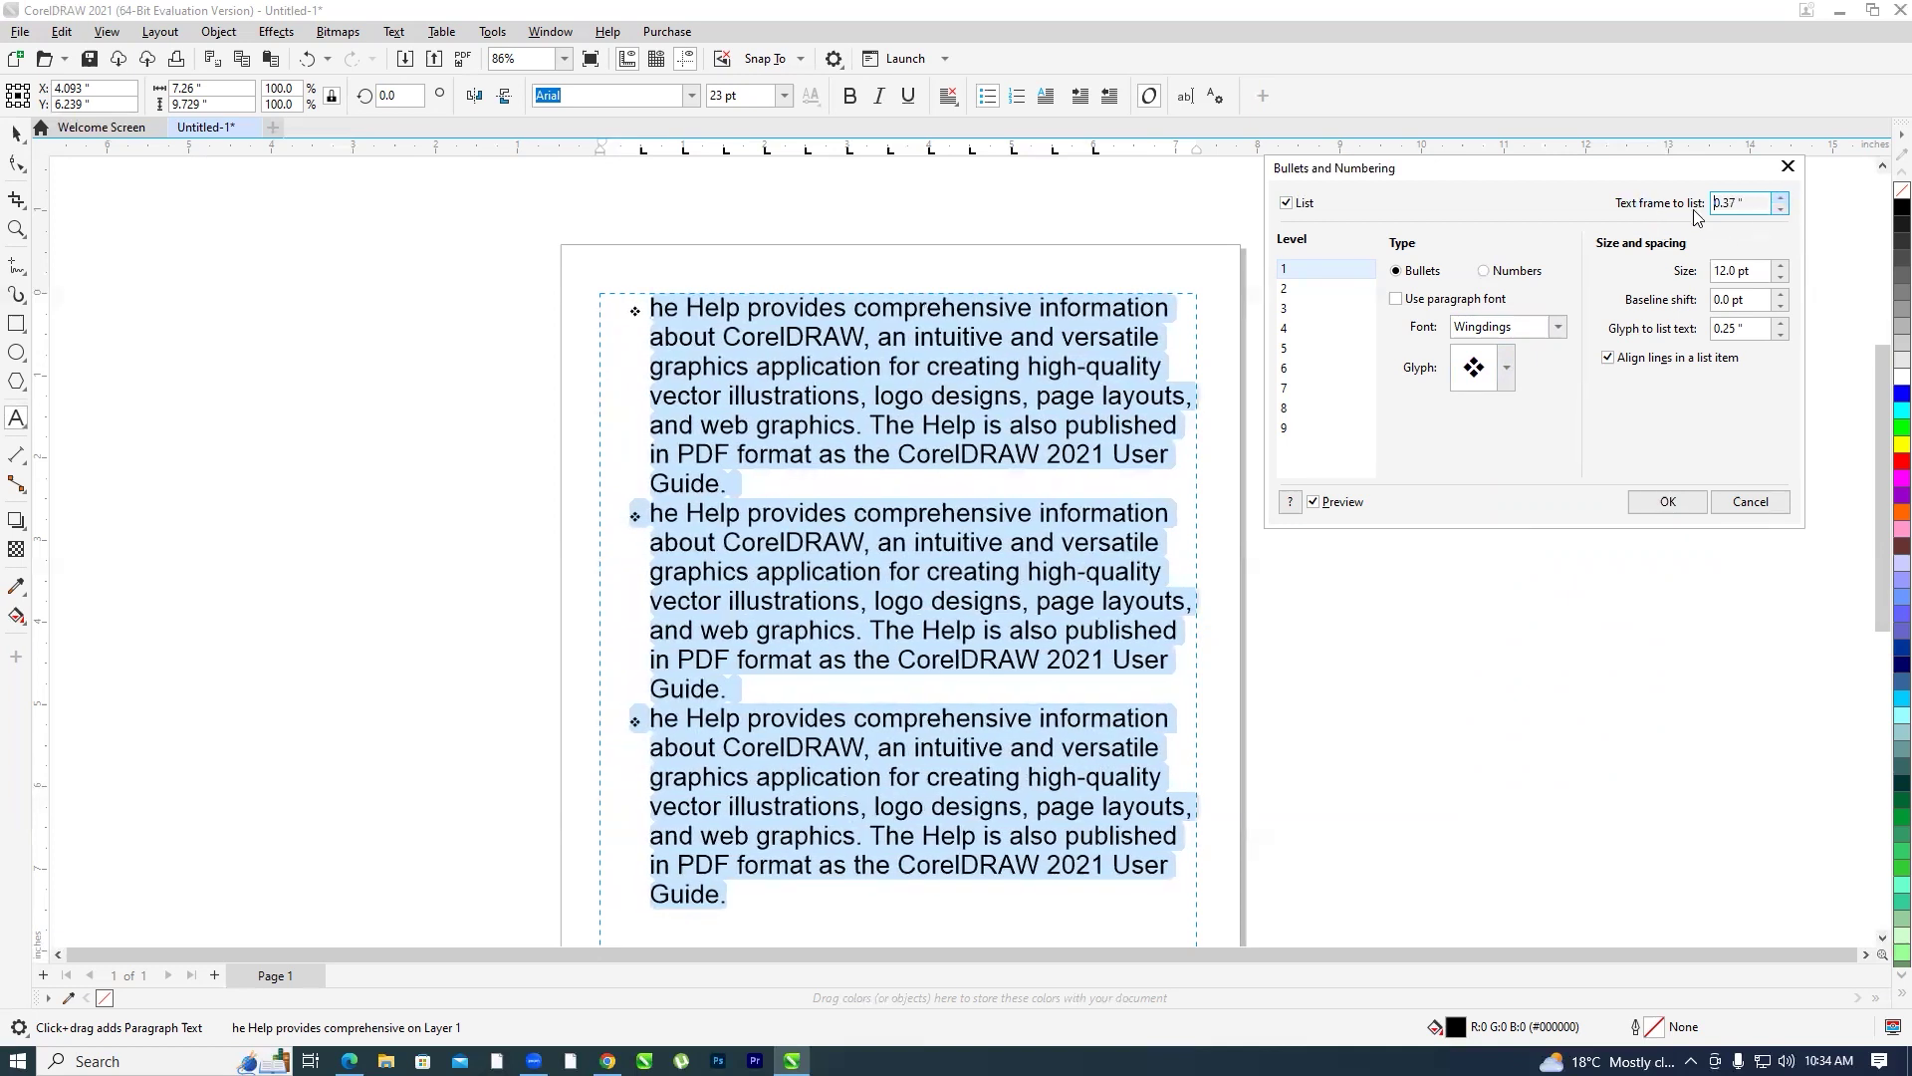
pyautogui.press('Up')
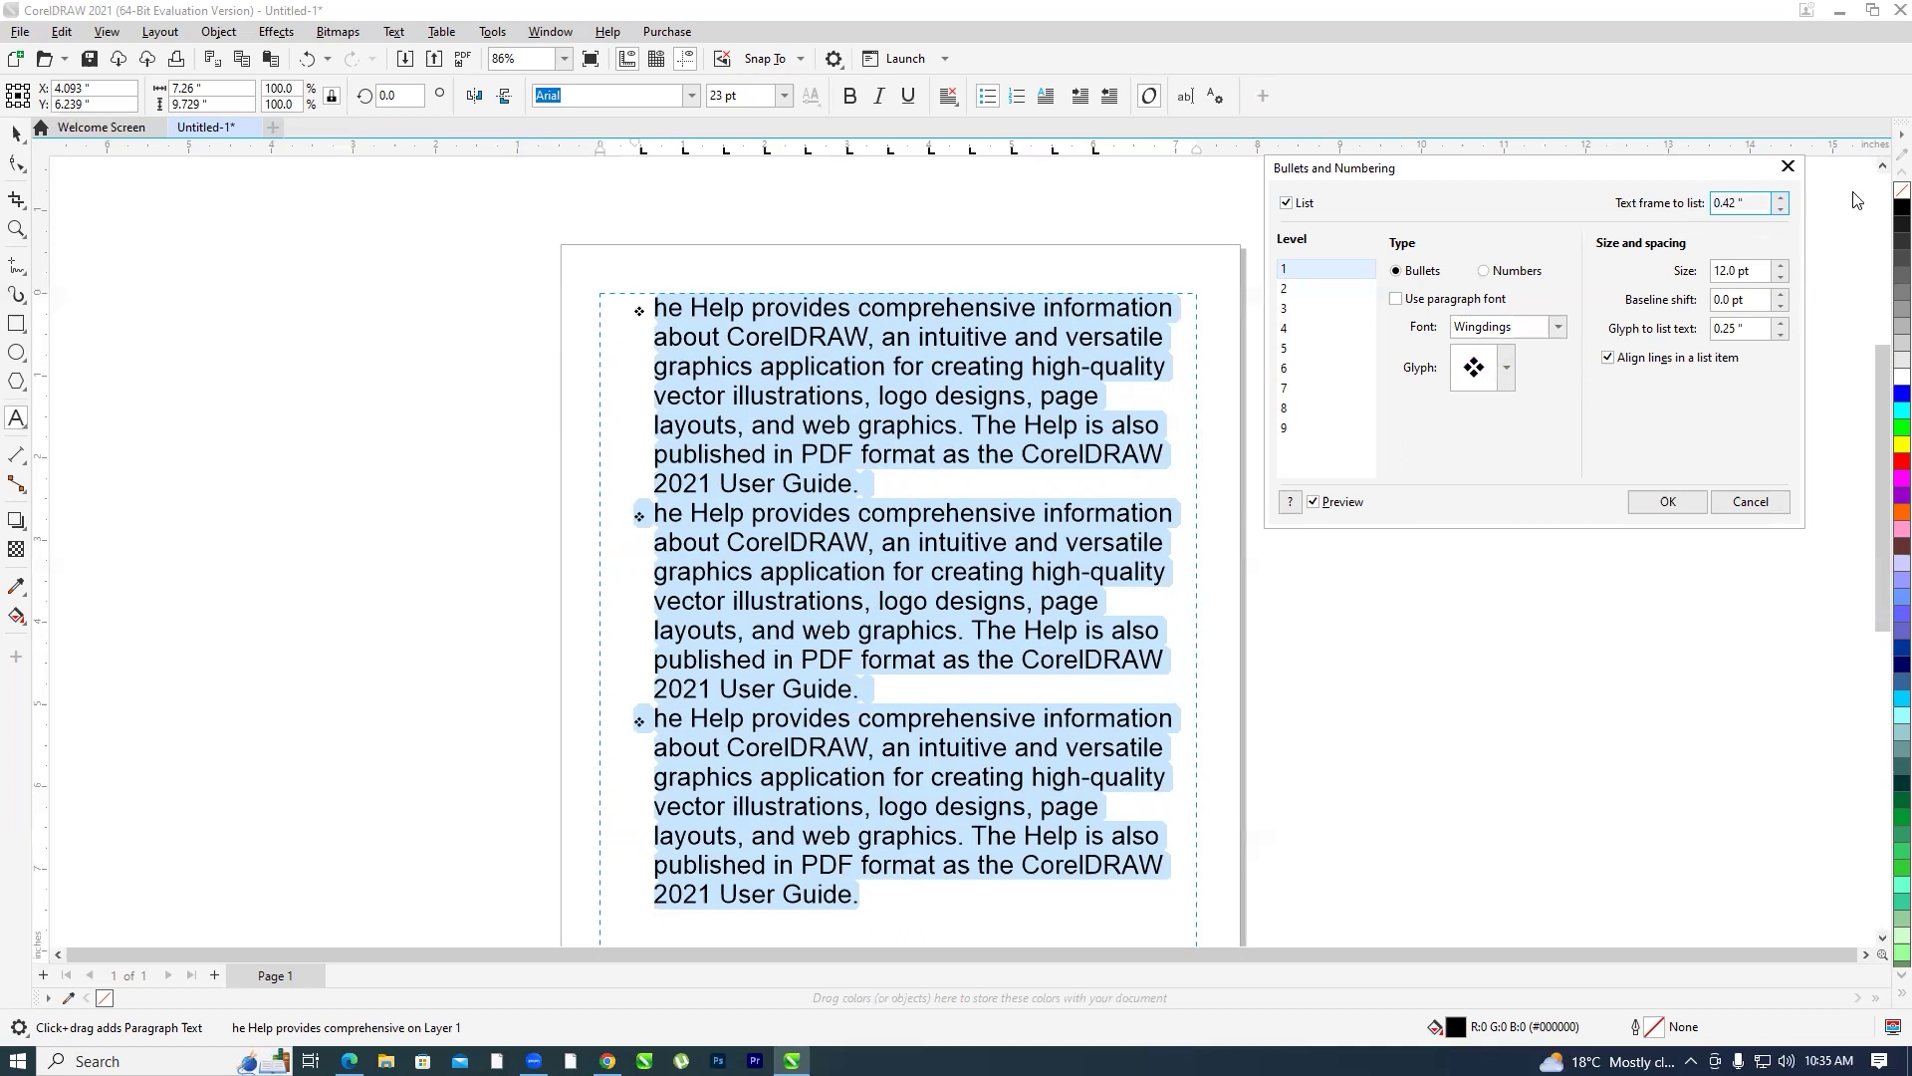
# Set the distance from the text frame to the list back to 0 in
pyautogui.click(1780, 209)
pyautogui.click(1781, 209)
pyautogui.click(1781, 210)
pyautogui.click(1781, 209)
pyautogui.click(1781, 209)
pyautogui.click(1781, 209)
pyautogui.click(1781, 209)
pyautogui.click(1781, 207)
pyautogui.click(1781, 207)
pyautogui.click(1781, 208)
pyautogui.click(1781, 208)
pyautogui.click(1781, 207)
pyautogui.click(1781, 207)
pyautogui.click(1781, 207)
pyautogui.click(1780, 207)
pyautogui.click(1780, 207)
pyautogui.click(1781, 207)
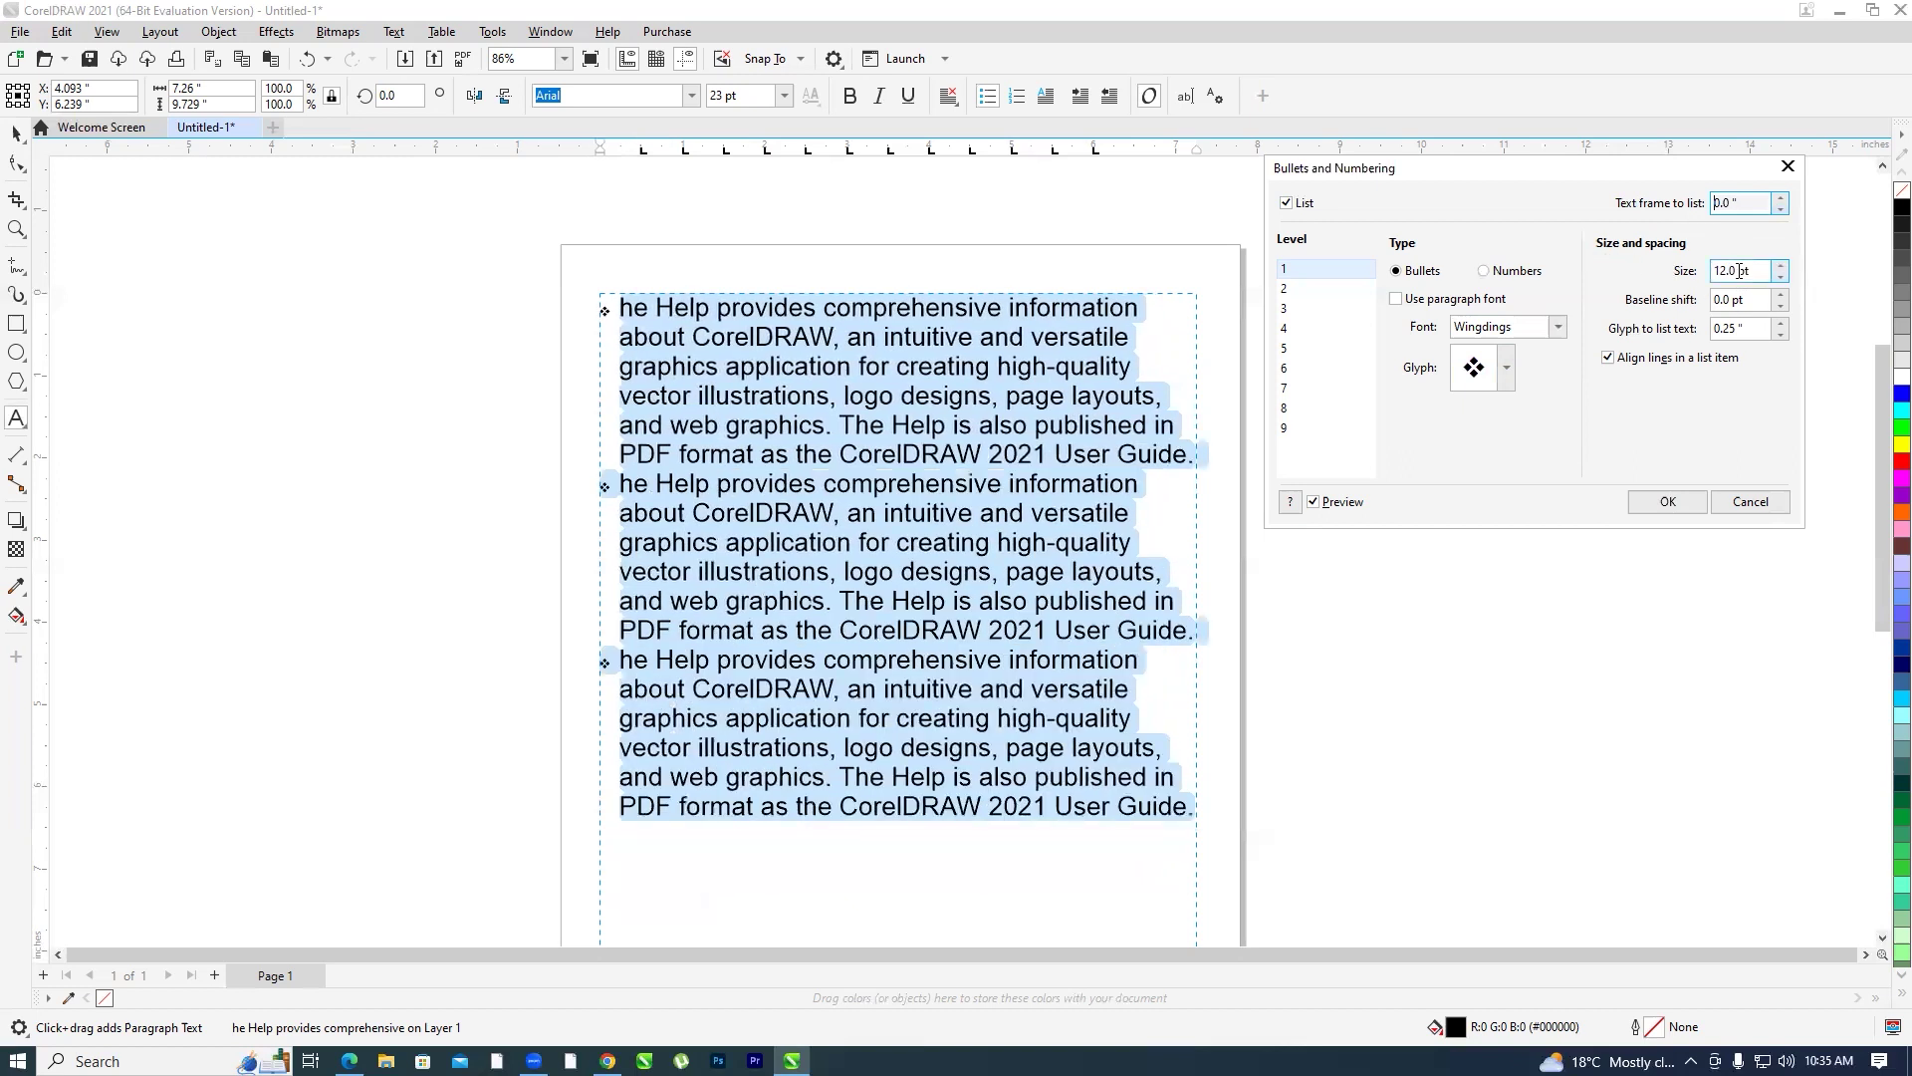
# Try enlarging the four-diamond bullets to a size of 56 pt
pyautogui.click(1780, 266)
pyautogui.click(1780, 266)
pyautogui.click(1779, 266)
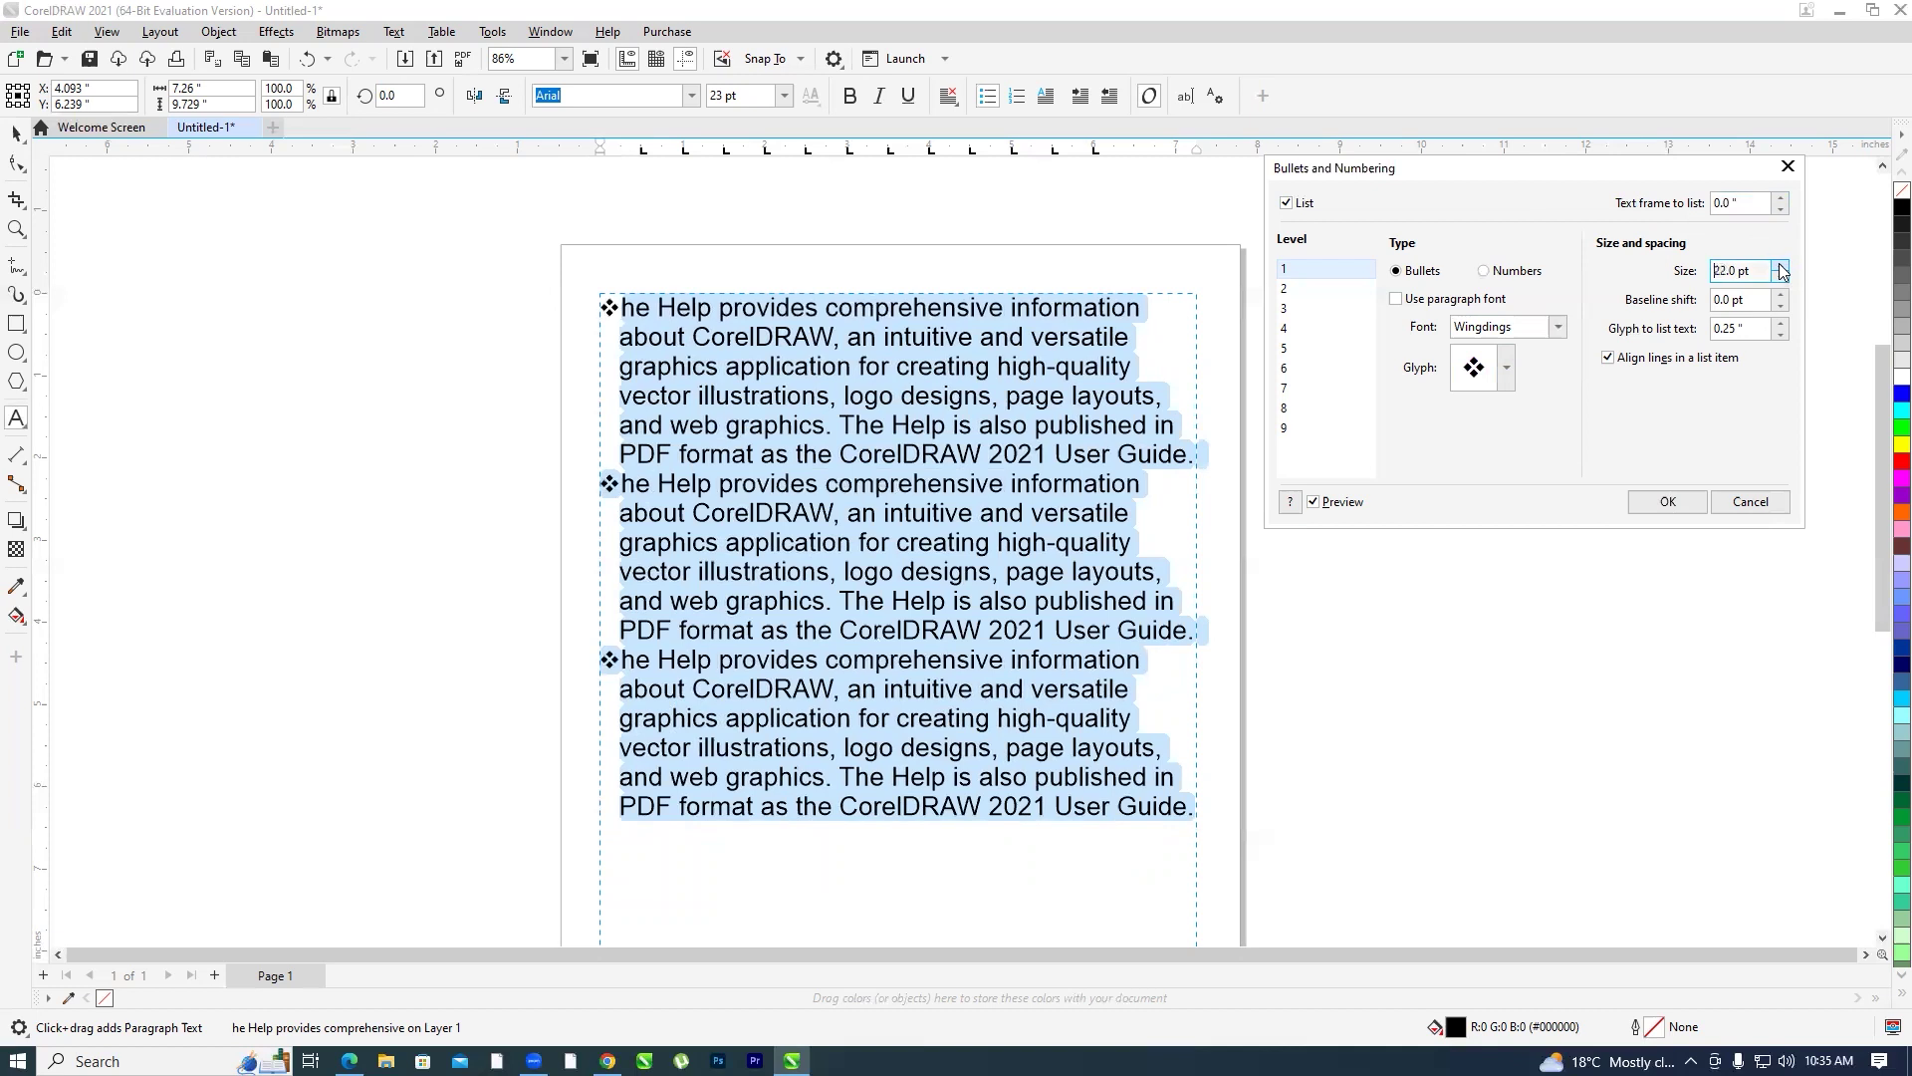
pyautogui.click(1779, 266)
pyautogui.click(1780, 266)
pyautogui.click(1780, 266)
pyautogui.click(1780, 266)
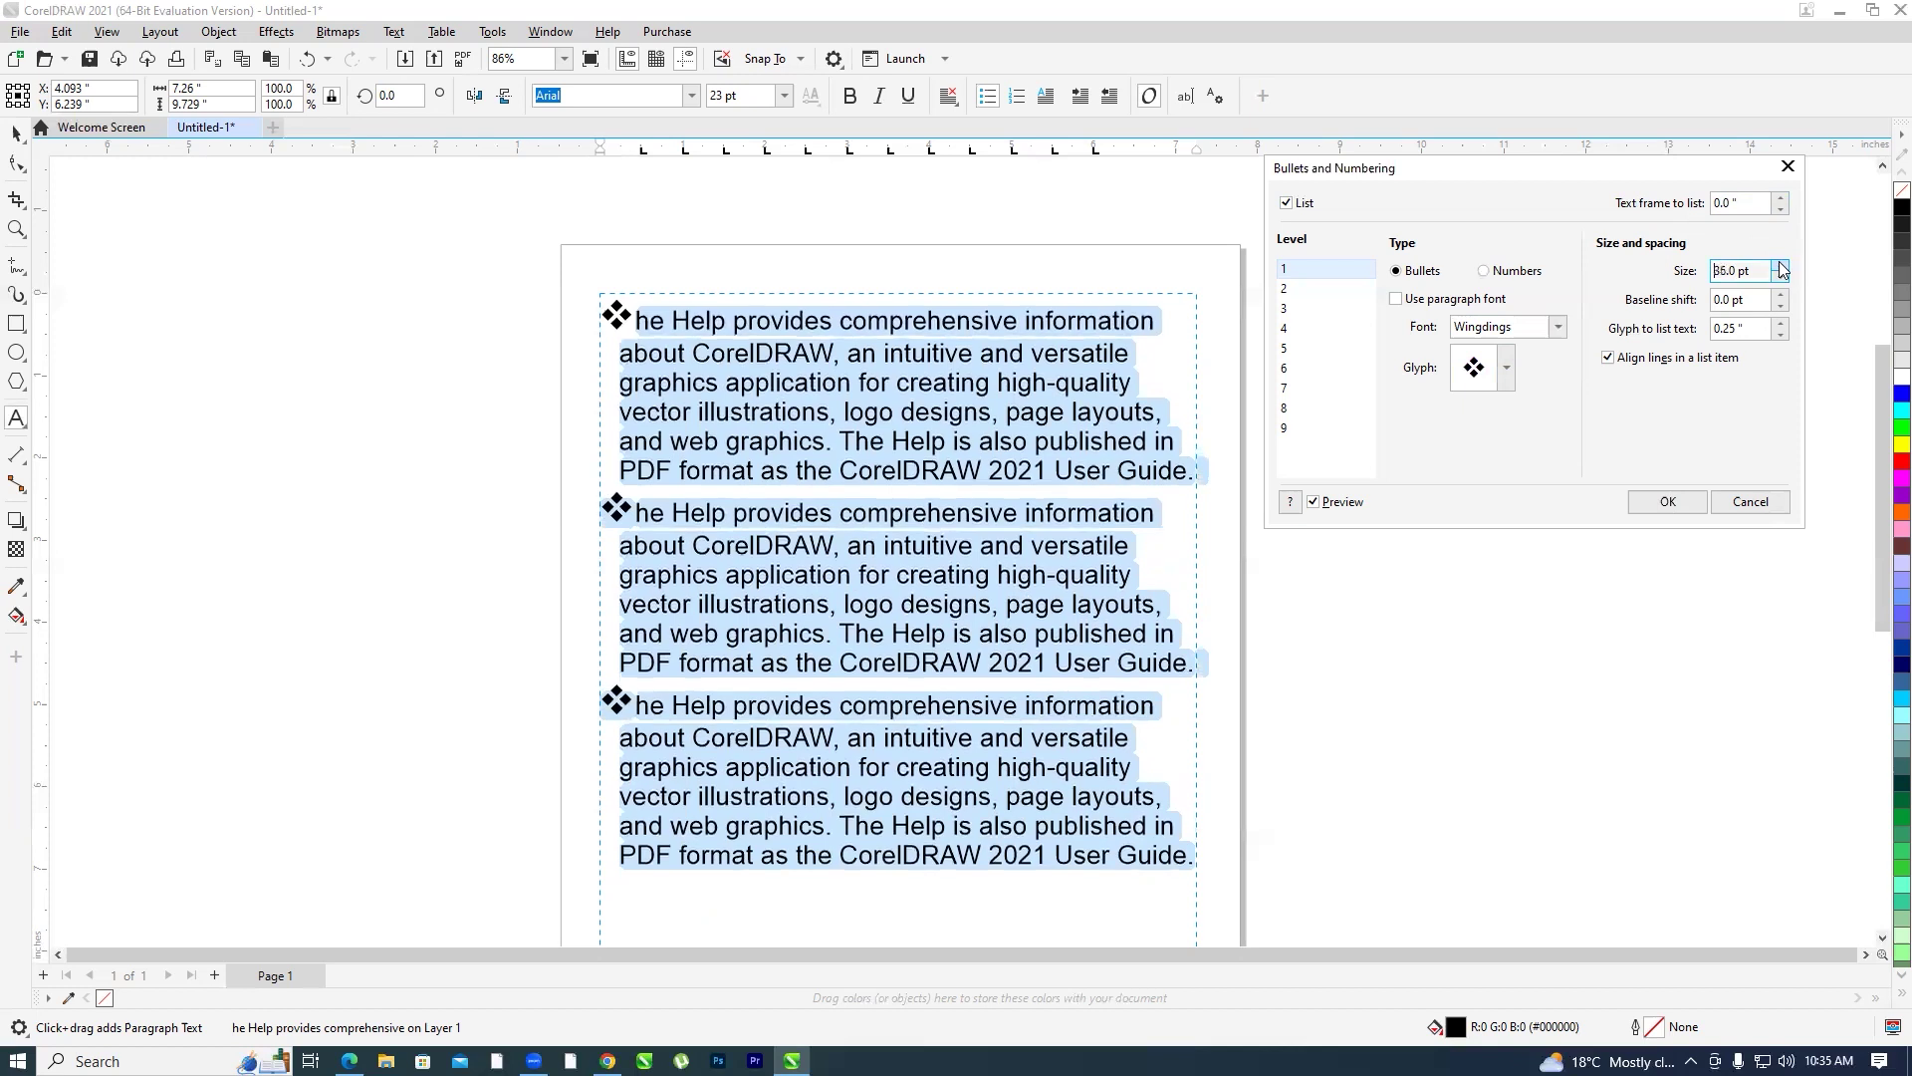
pyautogui.click(1780, 265)
pyautogui.click(1780, 266)
pyautogui.click(1780, 266)
pyautogui.click(1779, 266)
pyautogui.click(1780, 266)
pyautogui.click(1780, 266)
pyautogui.click(1780, 266)
pyautogui.click(1780, 266)
pyautogui.click(1780, 266)
pyautogui.click(1780, 266)
pyautogui.click(1780, 266)
pyautogui.click(1780, 266)
pyautogui.click(1780, 266)
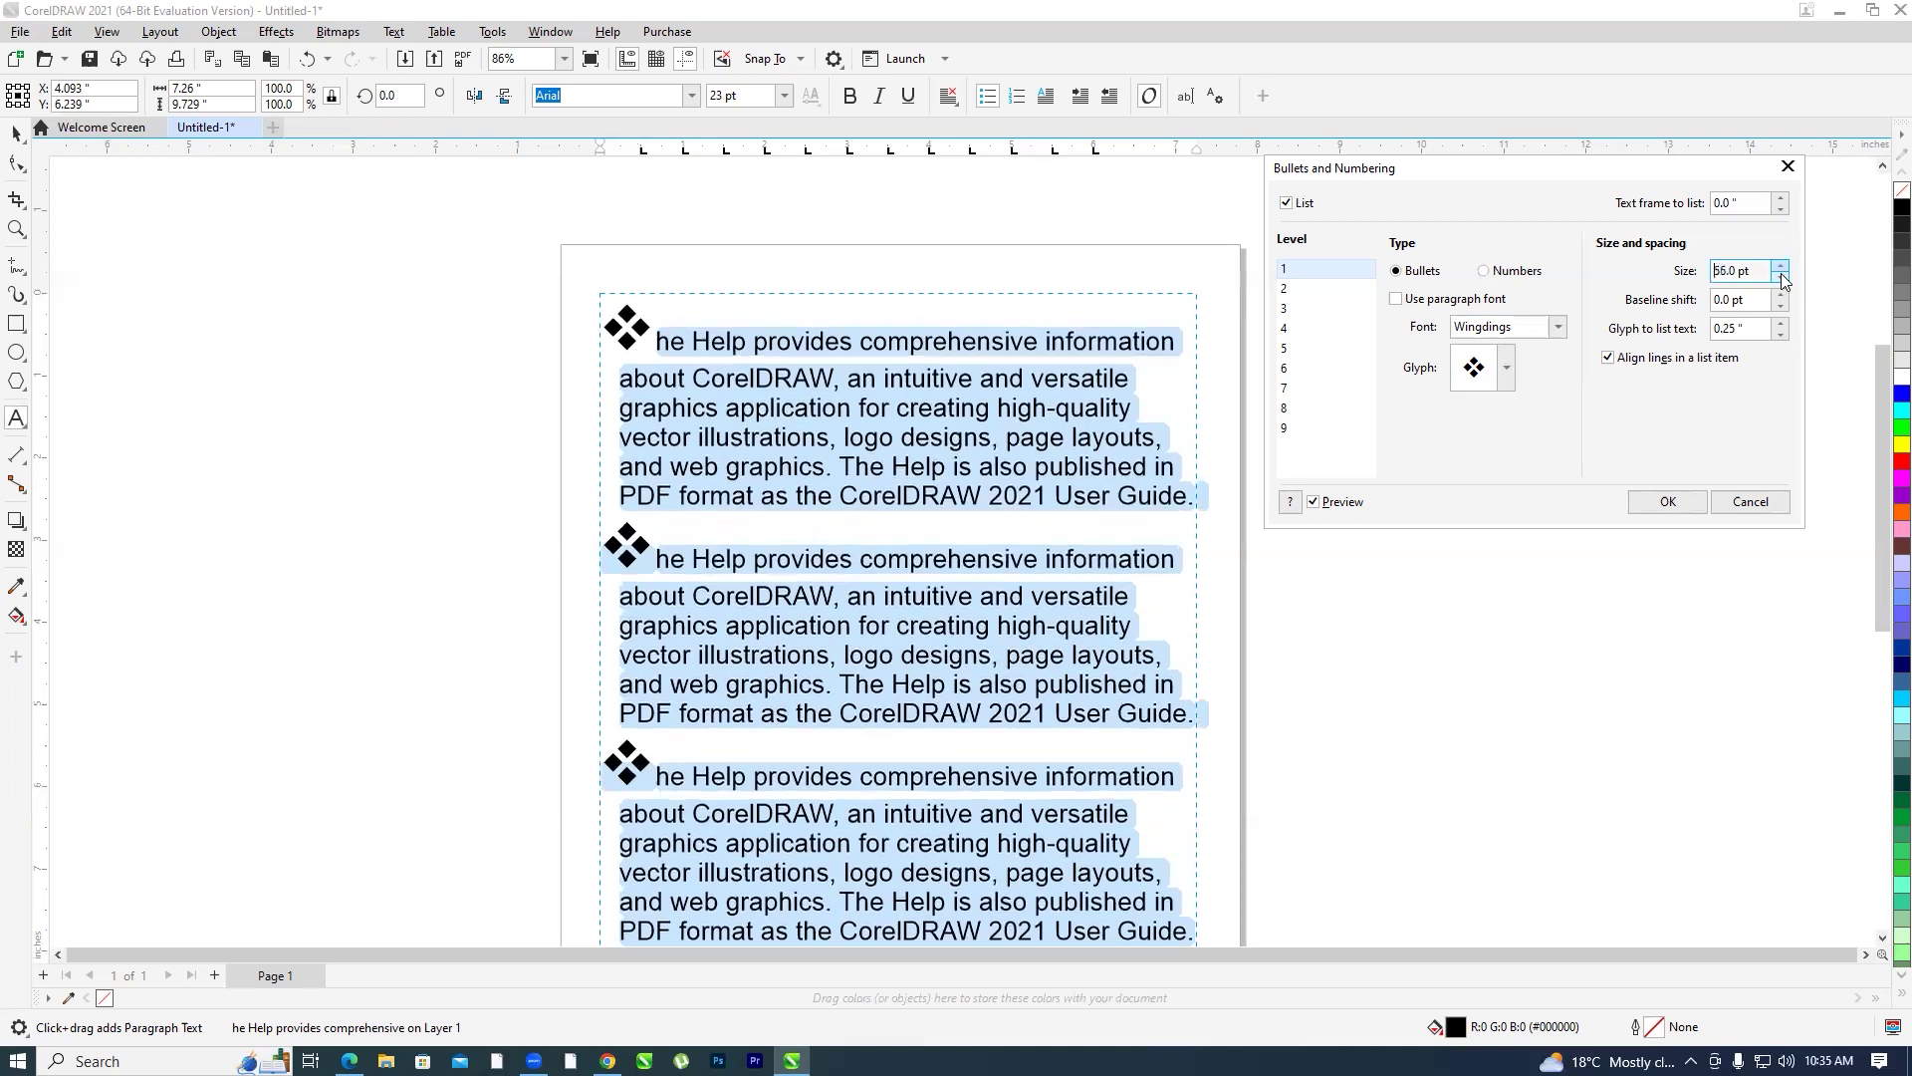
pyautogui.click(1780, 266)
# Reduce the size of the four-diamond bullets to 22 pt
pyautogui.click(1780, 278)
pyautogui.click(1779, 277)
pyautogui.click(1780, 278)
pyautogui.click(1780, 278)
pyautogui.click(1780, 278)
pyautogui.click(1780, 278)
pyautogui.click(1780, 278)
pyautogui.click(1780, 277)
pyautogui.click(1780, 278)
pyautogui.click(1780, 278)
pyautogui.click(1779, 278)
pyautogui.click(1780, 278)
pyautogui.click(1780, 278)
pyautogui.click(1780, 278)
pyautogui.click(1780, 277)
pyautogui.click(1779, 278)
pyautogui.click(1780, 278)
pyautogui.click(1780, 278)
pyautogui.click(1780, 278)
pyautogui.click(1780, 278)
pyautogui.click(1780, 277)
pyautogui.click(1779, 277)
pyautogui.click(1780, 277)
pyautogui.click(1780, 278)
pyautogui.click(1780, 277)
pyautogui.click(1780, 278)
pyautogui.click(1779, 277)
pyautogui.click(1780, 278)
pyautogui.click(1780, 278)
pyautogui.click(1780, 278)
pyautogui.click(1779, 278)
pyautogui.click(1780, 278)
pyautogui.click(1780, 278)
pyautogui.click(1780, 278)
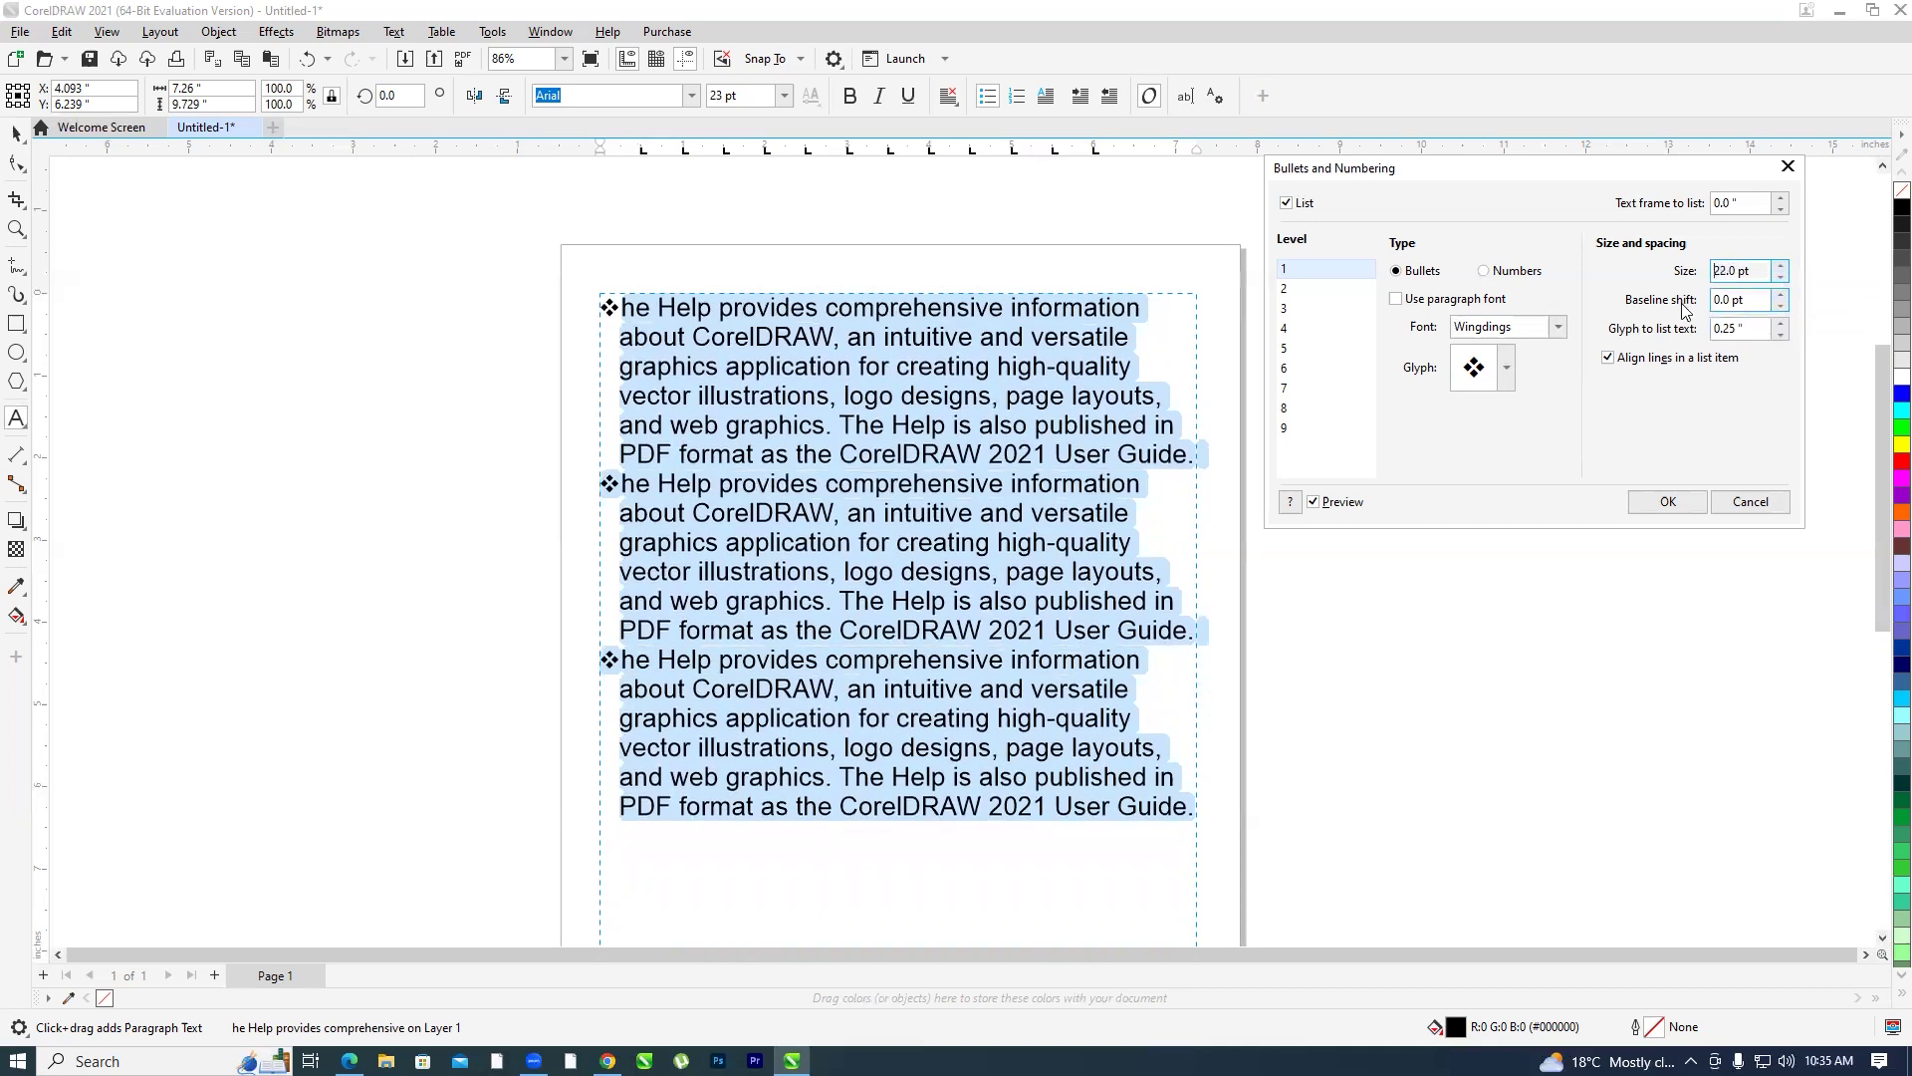
# Reduce the bullet size to 18 pt and raise the bullets' baseline shift to 16 pt
pyautogui.click(1781, 294)
pyautogui.click(1781, 295)
pyautogui.click(1781, 294)
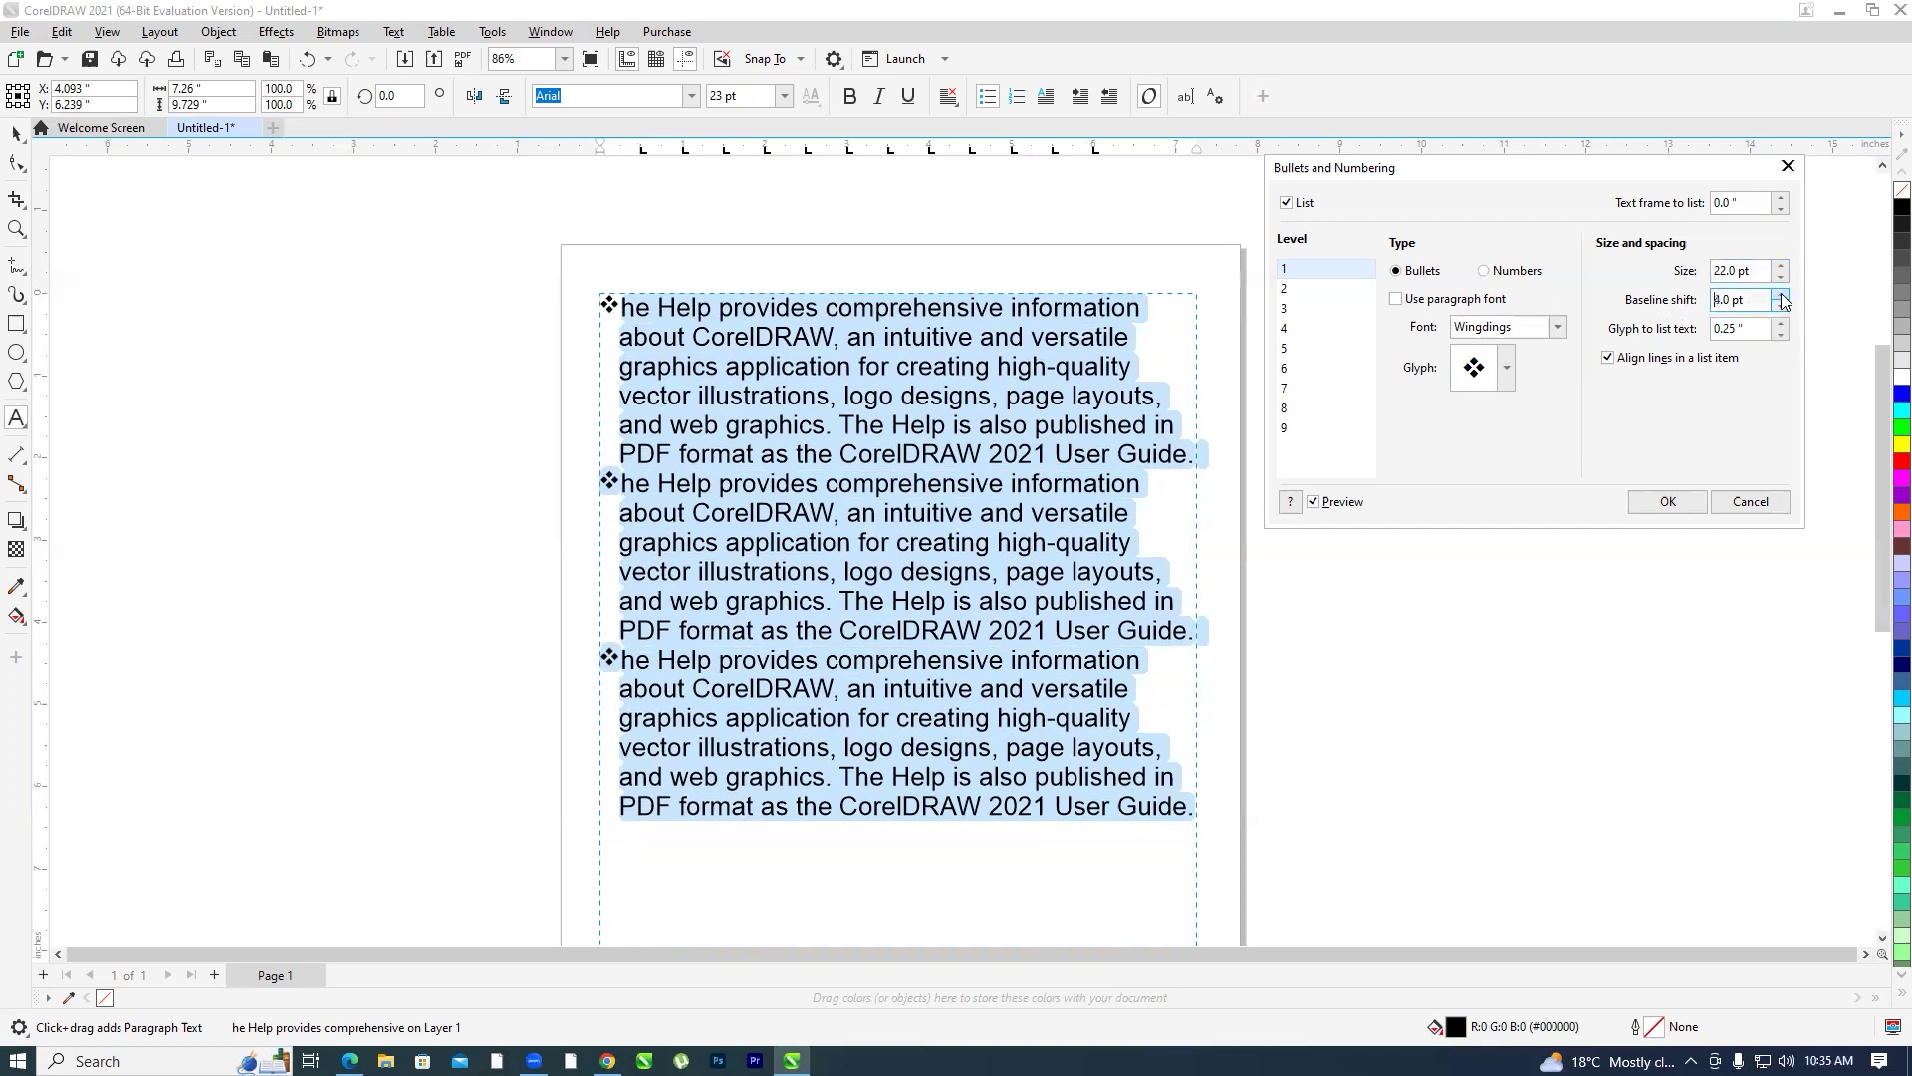
pyautogui.click(1781, 296)
pyautogui.click(1782, 296)
pyautogui.click(1782, 296)
pyautogui.click(1781, 296)
pyautogui.click(1781, 296)
pyautogui.click(1781, 296)
pyautogui.click(1781, 296)
pyautogui.click(1779, 302)
pyautogui.click(1779, 303)
pyautogui.click(1779, 303)
pyautogui.click(1783, 305)
pyautogui.click(1783, 305)
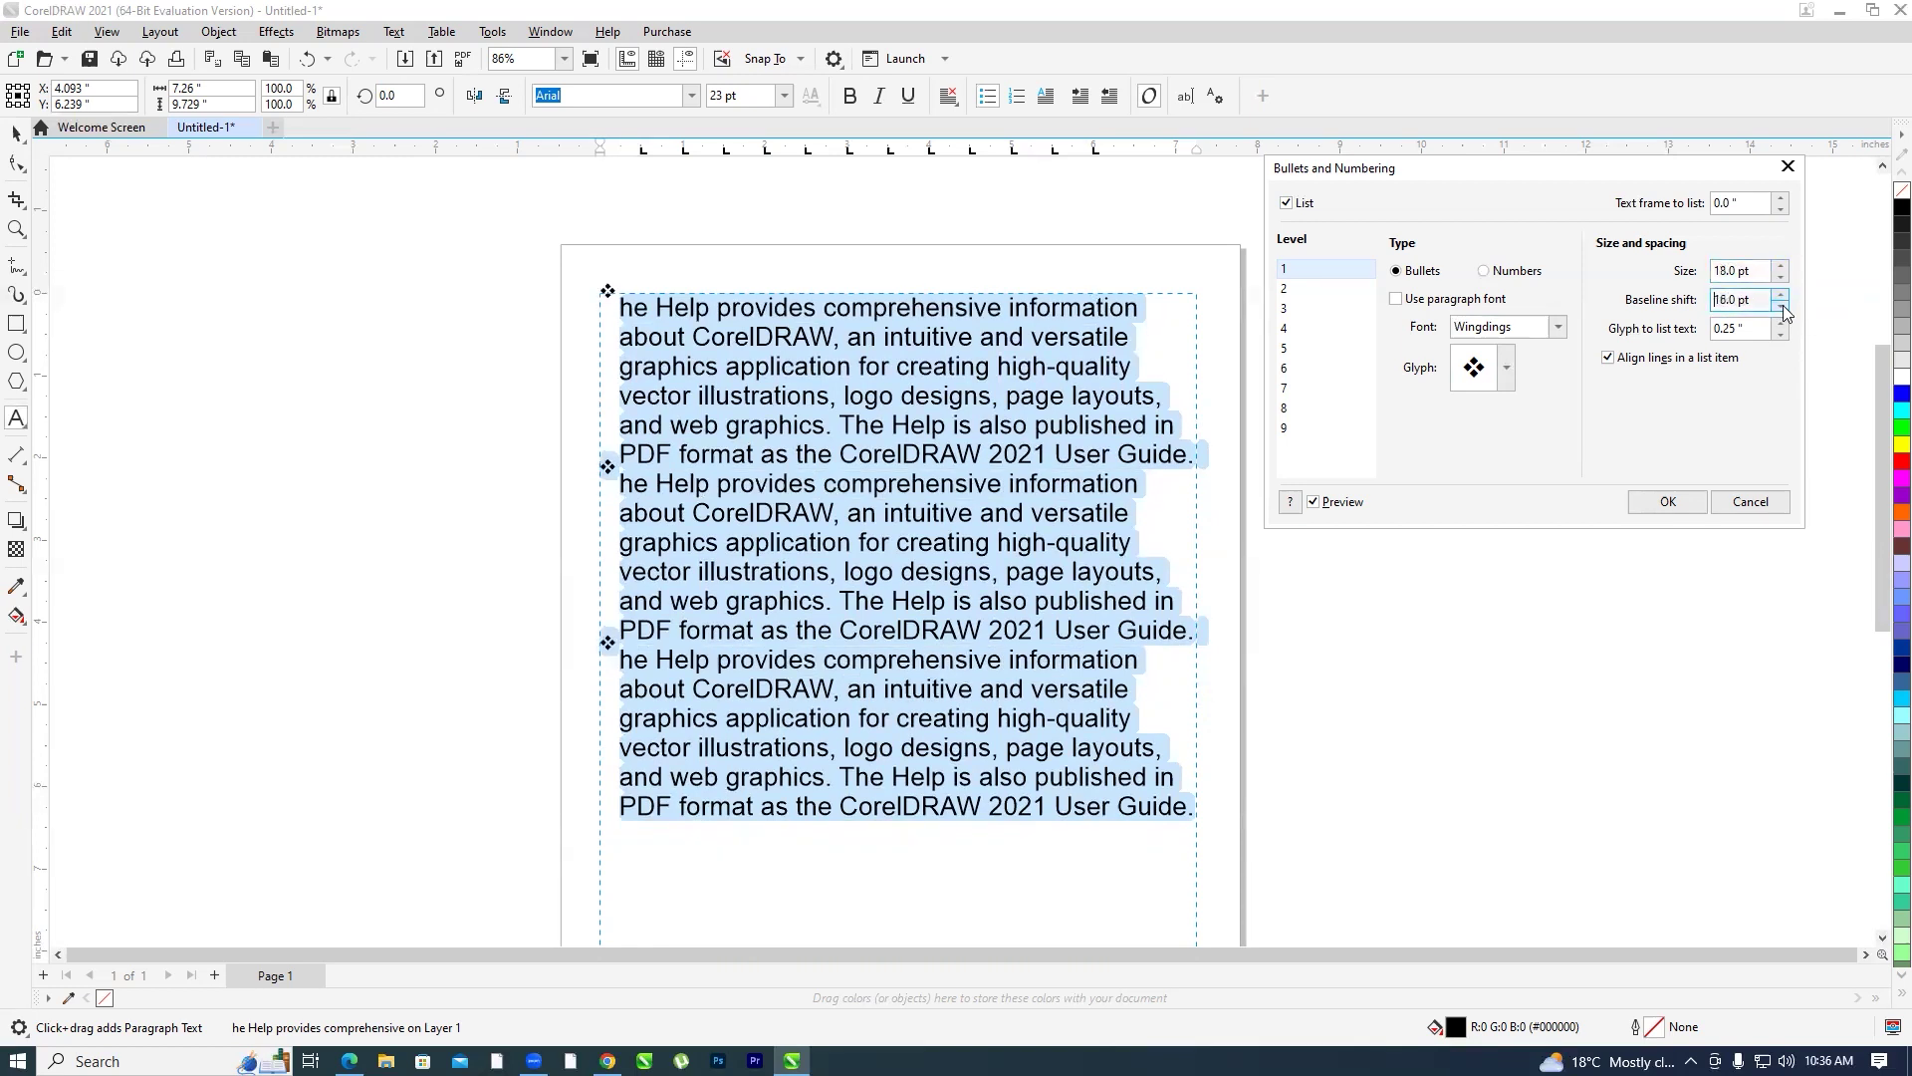
# Try lowering the bullets' baseline shift past 2 pt into negative values, below the text line
pyautogui.click(1783, 305)
pyautogui.click(1783, 306)
pyautogui.click(1783, 306)
pyautogui.click(1783, 305)
pyautogui.click(1783, 305)
pyautogui.click(1783, 305)
pyautogui.click(1783, 306)
pyautogui.click(1783, 306)
pyautogui.click(1783, 305)
pyautogui.click(1783, 306)
pyautogui.click(1783, 305)
pyautogui.click(1783, 305)
pyautogui.click(1783, 306)
pyautogui.click(1782, 306)
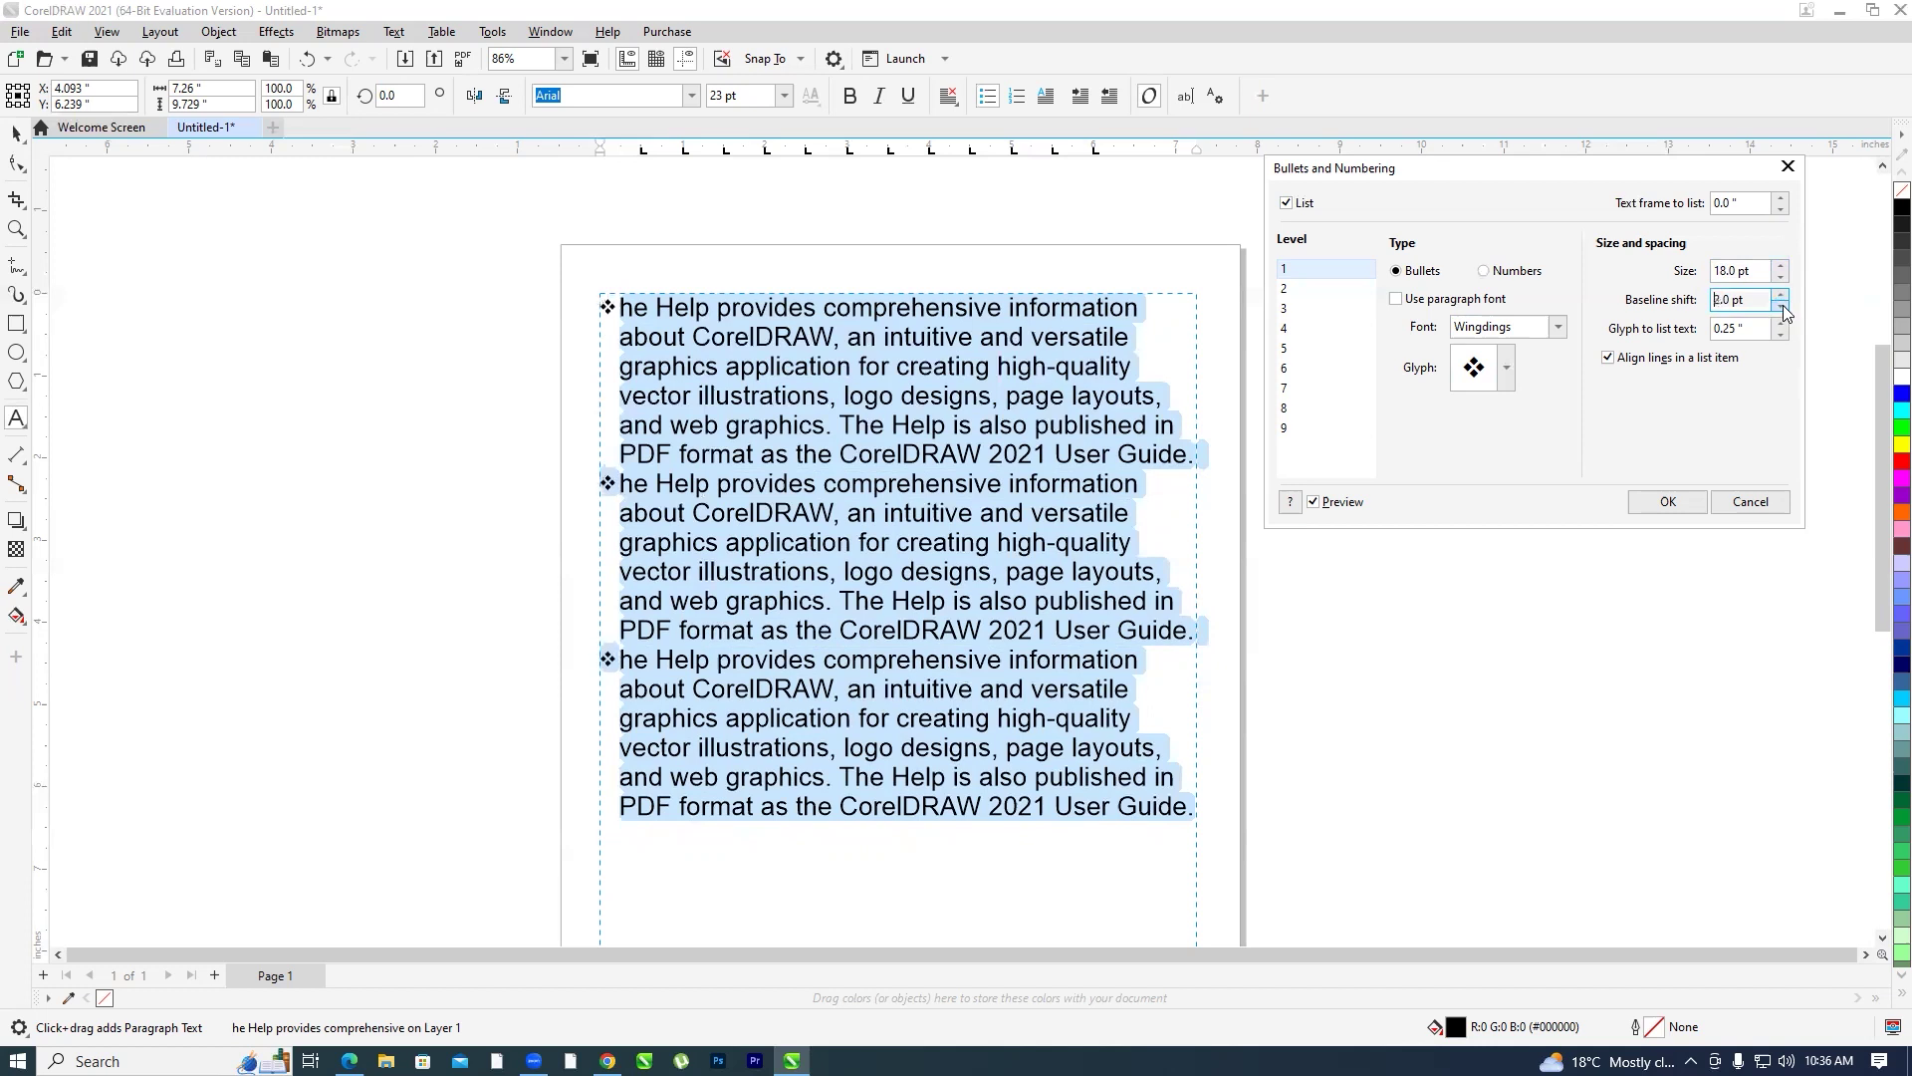
pyautogui.click(1783, 306)
pyautogui.click(1783, 305)
pyautogui.click(1783, 306)
pyautogui.click(1783, 306)
pyautogui.click(1782, 306)
# Raise the bullets' baseline shift to -1 pt
pyautogui.click(1784, 295)
pyautogui.click(1785, 293)
pyautogui.click(1784, 292)
pyautogui.click(1785, 293)
pyautogui.click(1785, 293)
pyautogui.click(1785, 293)
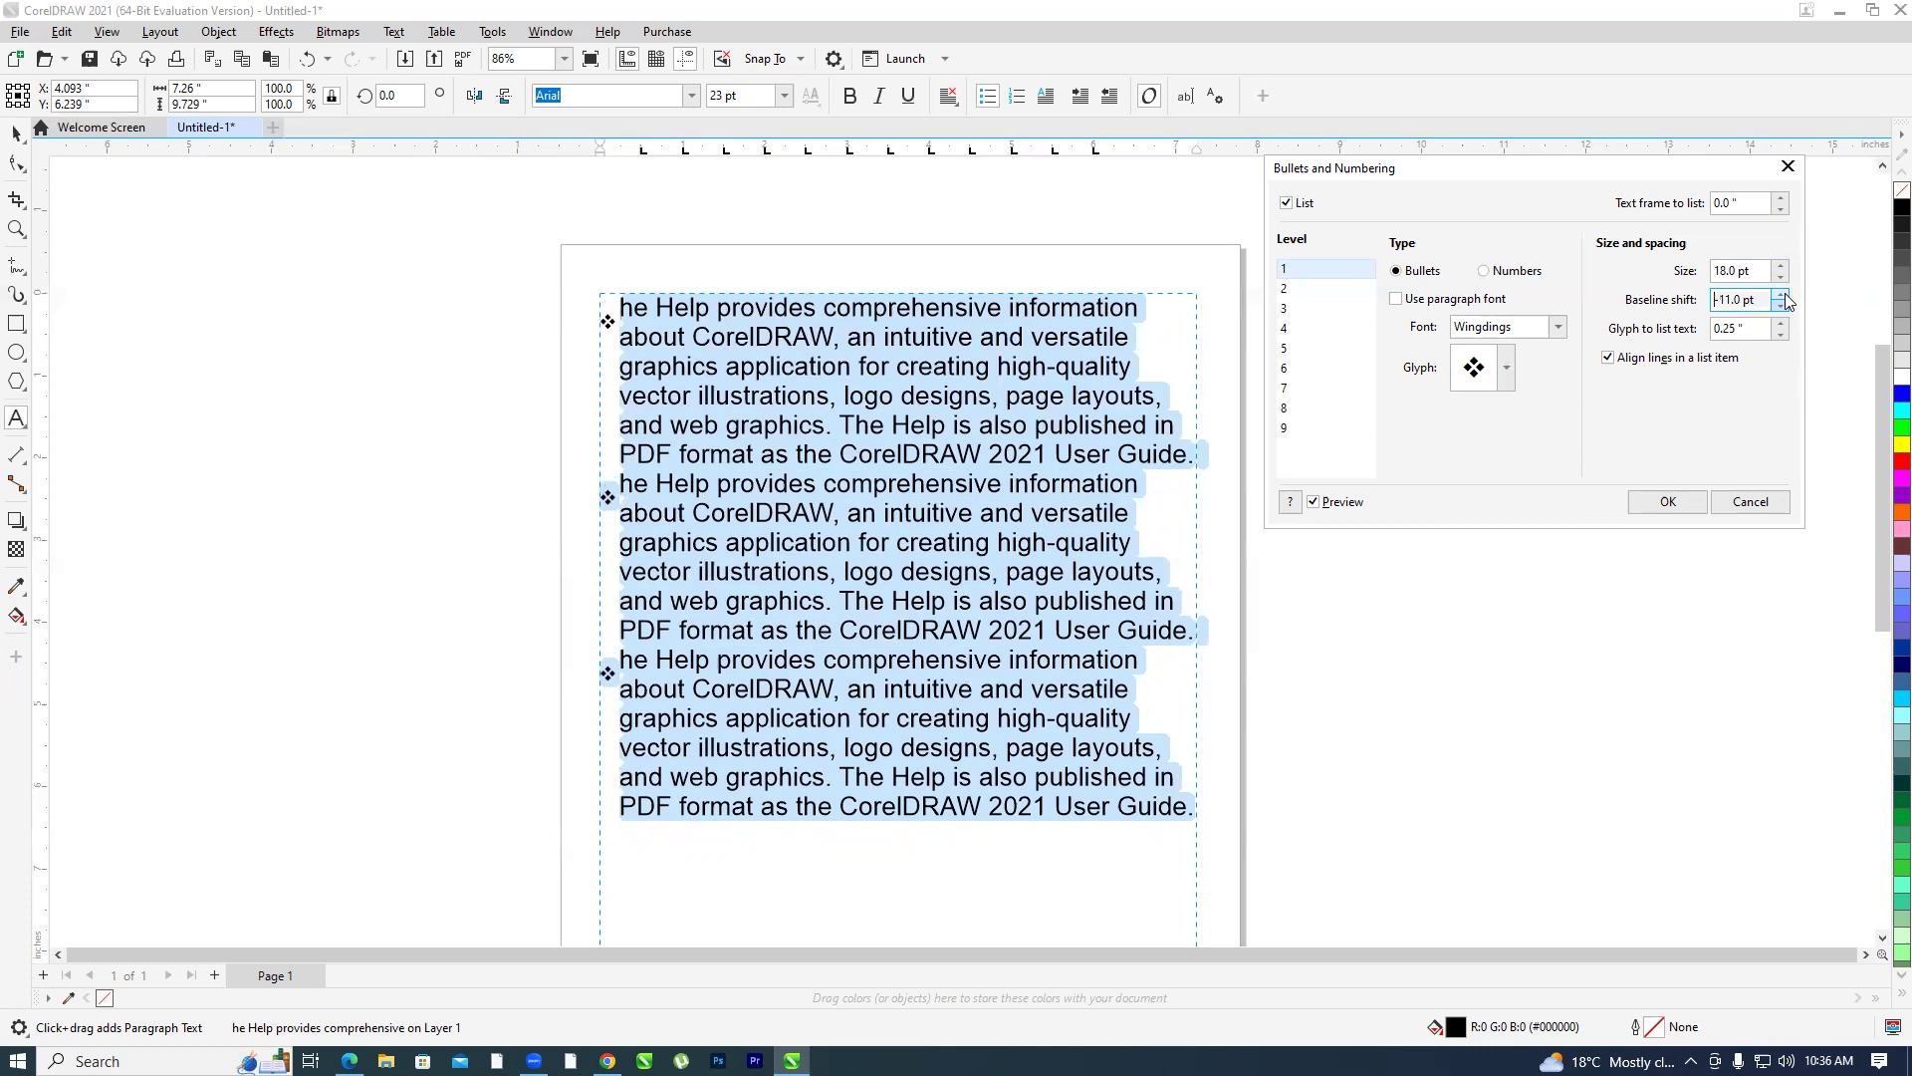
pyautogui.click(1785, 292)
pyautogui.click(1785, 293)
pyautogui.click(1785, 293)
pyautogui.click(1784, 292)
pyautogui.click(1785, 292)
pyautogui.click(1785, 293)
pyautogui.press('Up')
pyautogui.press('Up')
pyautogui.press('Up')
pyautogui.click(1779, 306)
pyautogui.click(1780, 294)
pyautogui.click(1780, 294)
pyautogui.click(1780, 294)
pyautogui.click(1780, 294)
pyautogui.click(1780, 294)
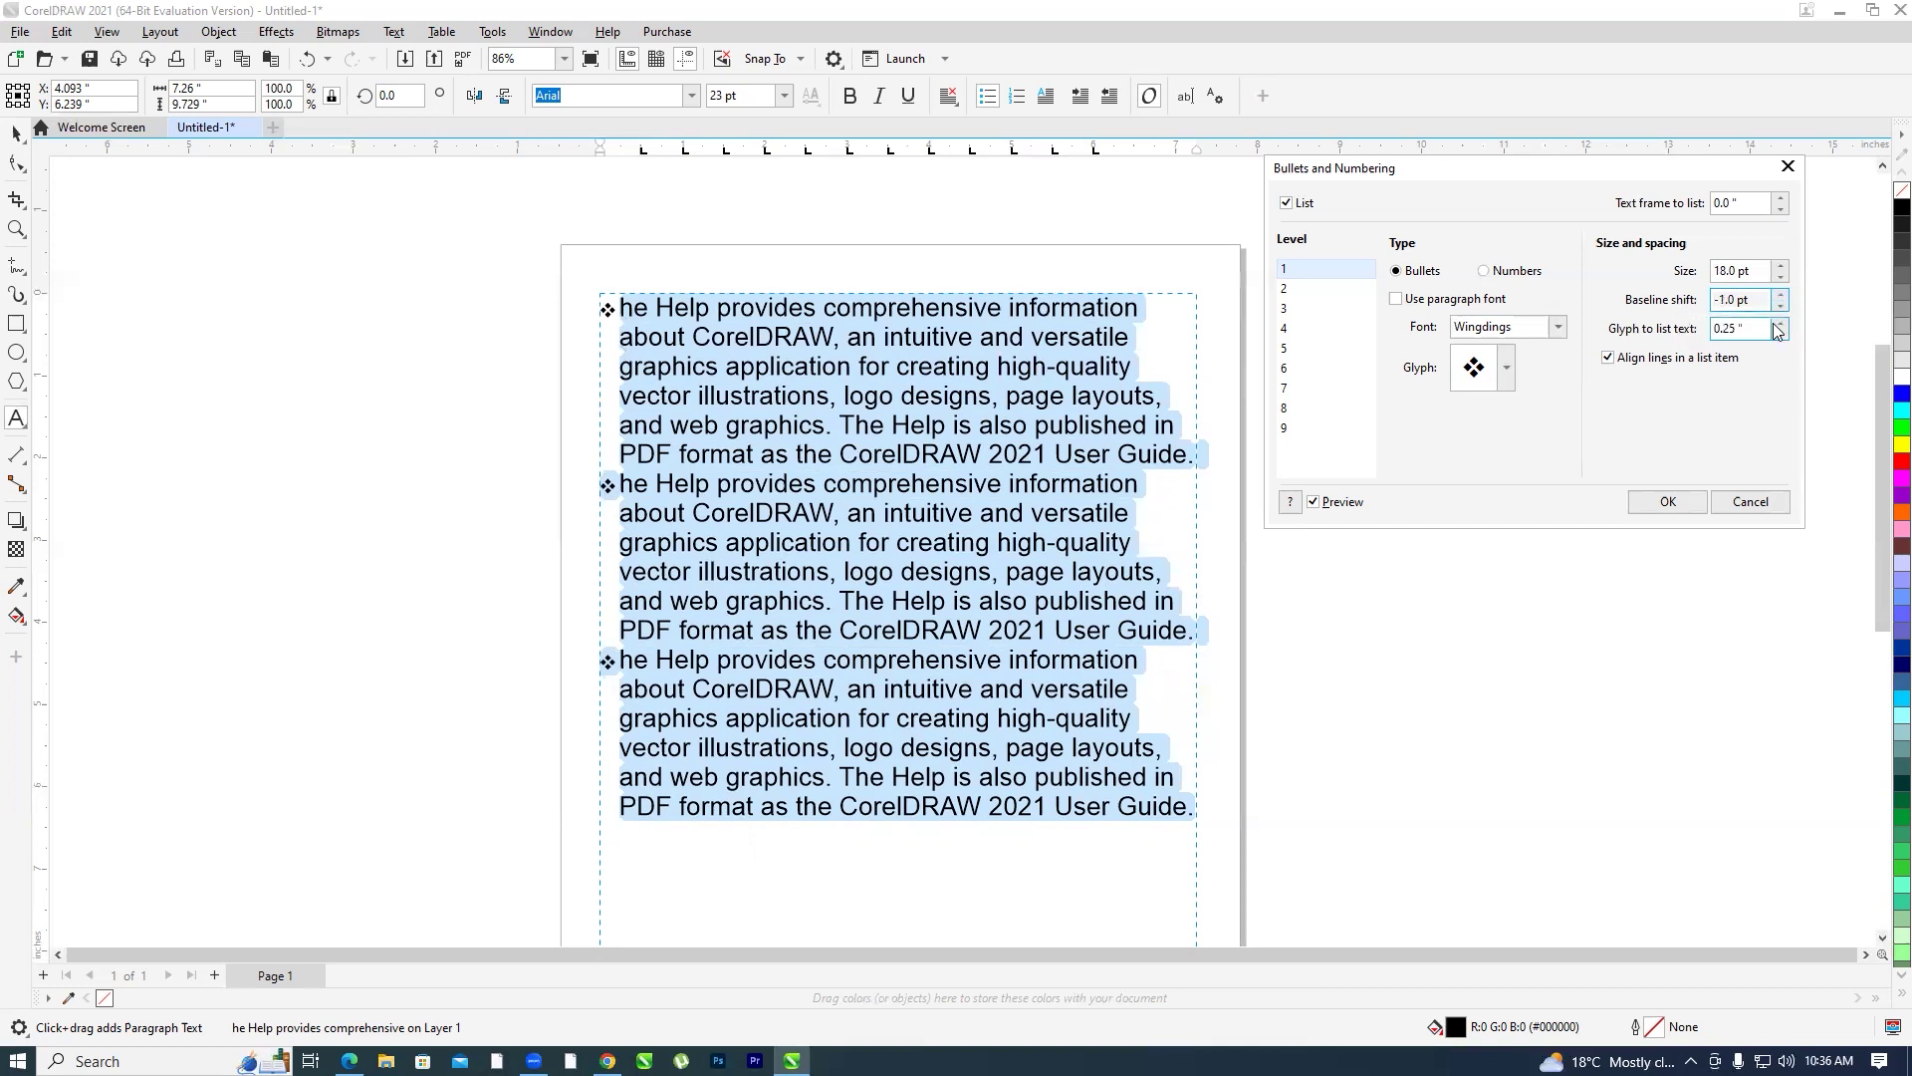
# Try widening the spacing between the bullet glyph and the list text to 0.6 in
pyautogui.click(1780, 324)
pyautogui.click(1780, 324)
pyautogui.click(1780, 324)
pyautogui.click(1780, 323)
pyautogui.click(1780, 323)
pyautogui.click(1780, 324)
pyautogui.click(1780, 324)
pyautogui.click(1780, 324)
pyautogui.click(1780, 324)
pyautogui.click(1780, 324)
pyautogui.click(1780, 324)
pyautogui.click(1779, 324)
pyautogui.click(1779, 324)
pyautogui.click(1780, 323)
pyautogui.click(1780, 324)
pyautogui.click(1780, 323)
pyautogui.click(1780, 324)
pyautogui.click(1780, 324)
pyautogui.click(1780, 324)
pyautogui.click(1780, 324)
pyautogui.click(1780, 324)
pyautogui.click(1780, 323)
pyautogui.click(1780, 324)
pyautogui.click(1780, 323)
pyautogui.click(1780, 323)
pyautogui.click(1780, 323)
pyautogui.click(1780, 324)
pyautogui.click(1779, 324)
pyautogui.click(1780, 324)
pyautogui.click(1780, 324)
pyautogui.click(1780, 324)
pyautogui.click(1781, 337)
pyautogui.click(1780, 337)
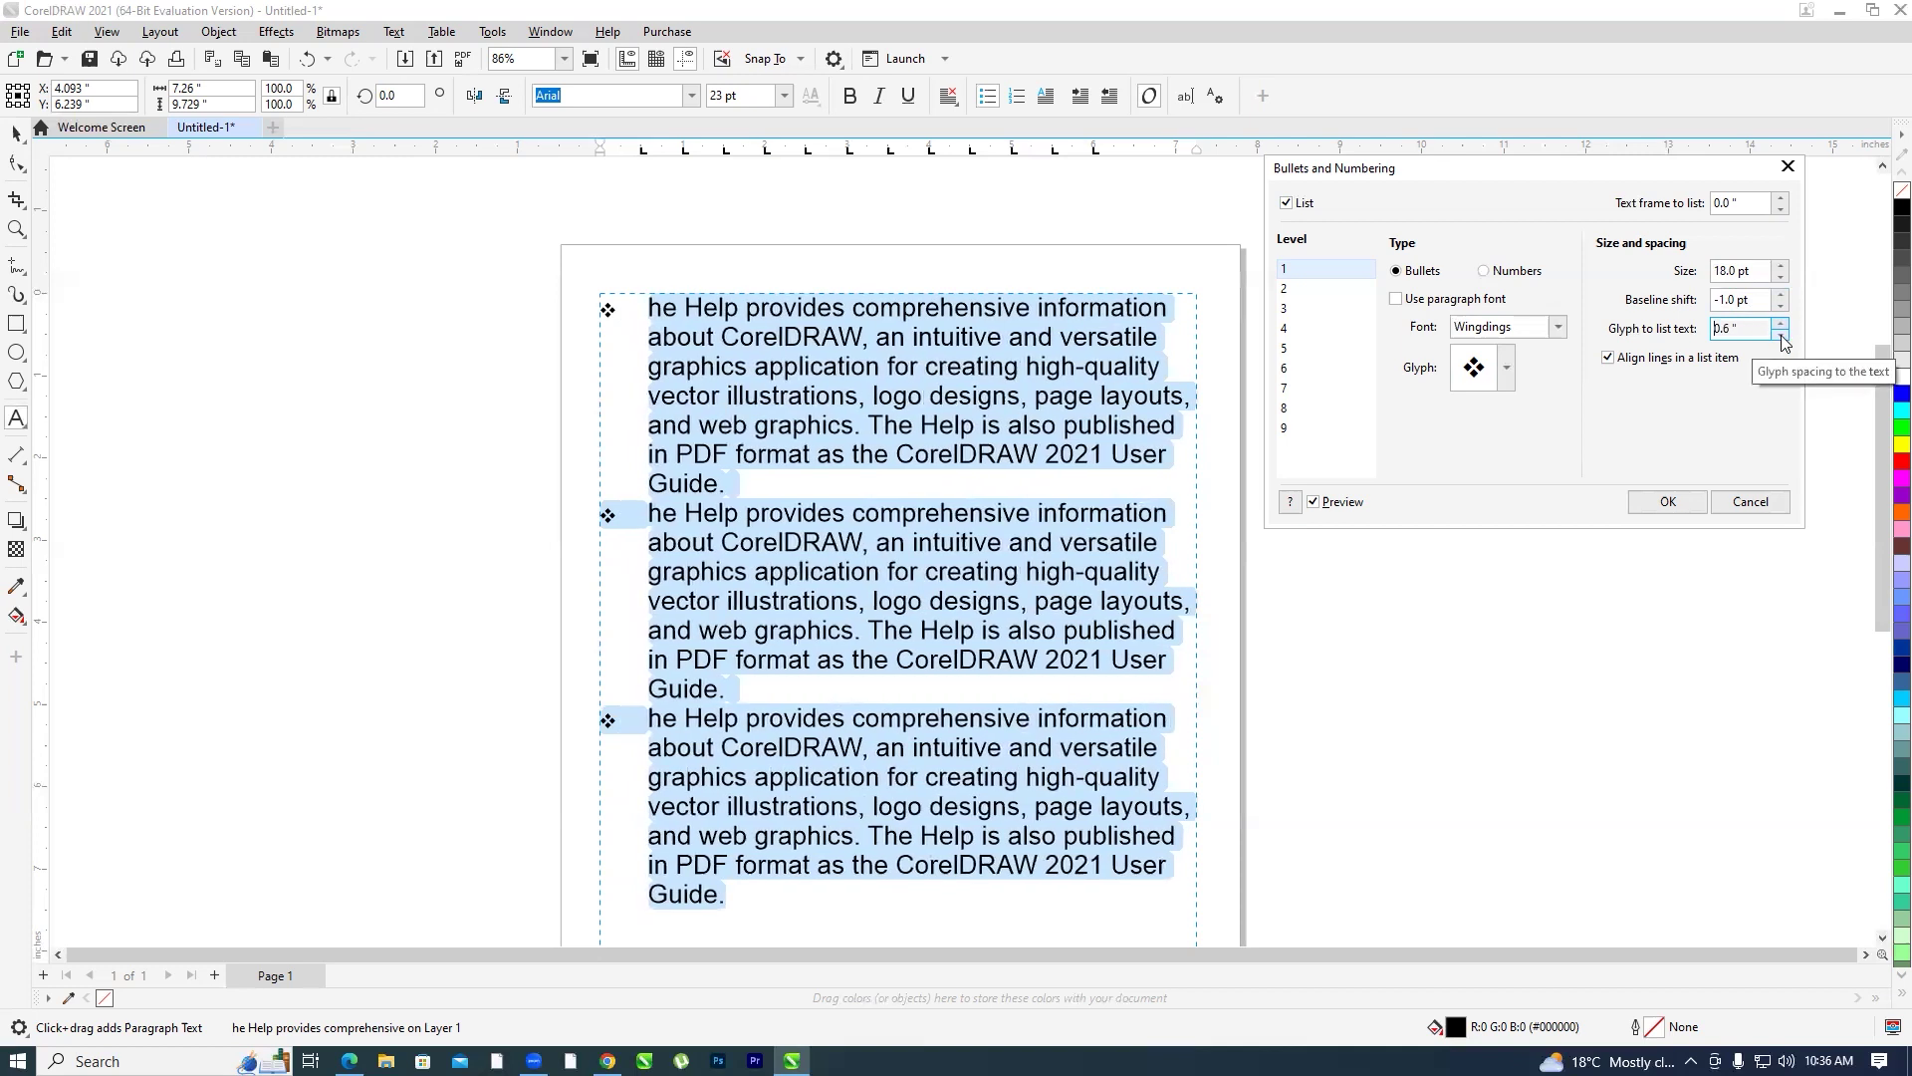
# Reduce the glyph-to-list-text spacing to 0.35 in
pyautogui.click(1781, 337)
pyautogui.click(1781, 337)
pyautogui.click(1780, 337)
pyautogui.click(1781, 337)
pyautogui.click(1781, 336)
pyautogui.click(1781, 337)
pyautogui.click(1781, 337)
pyautogui.click(1781, 337)
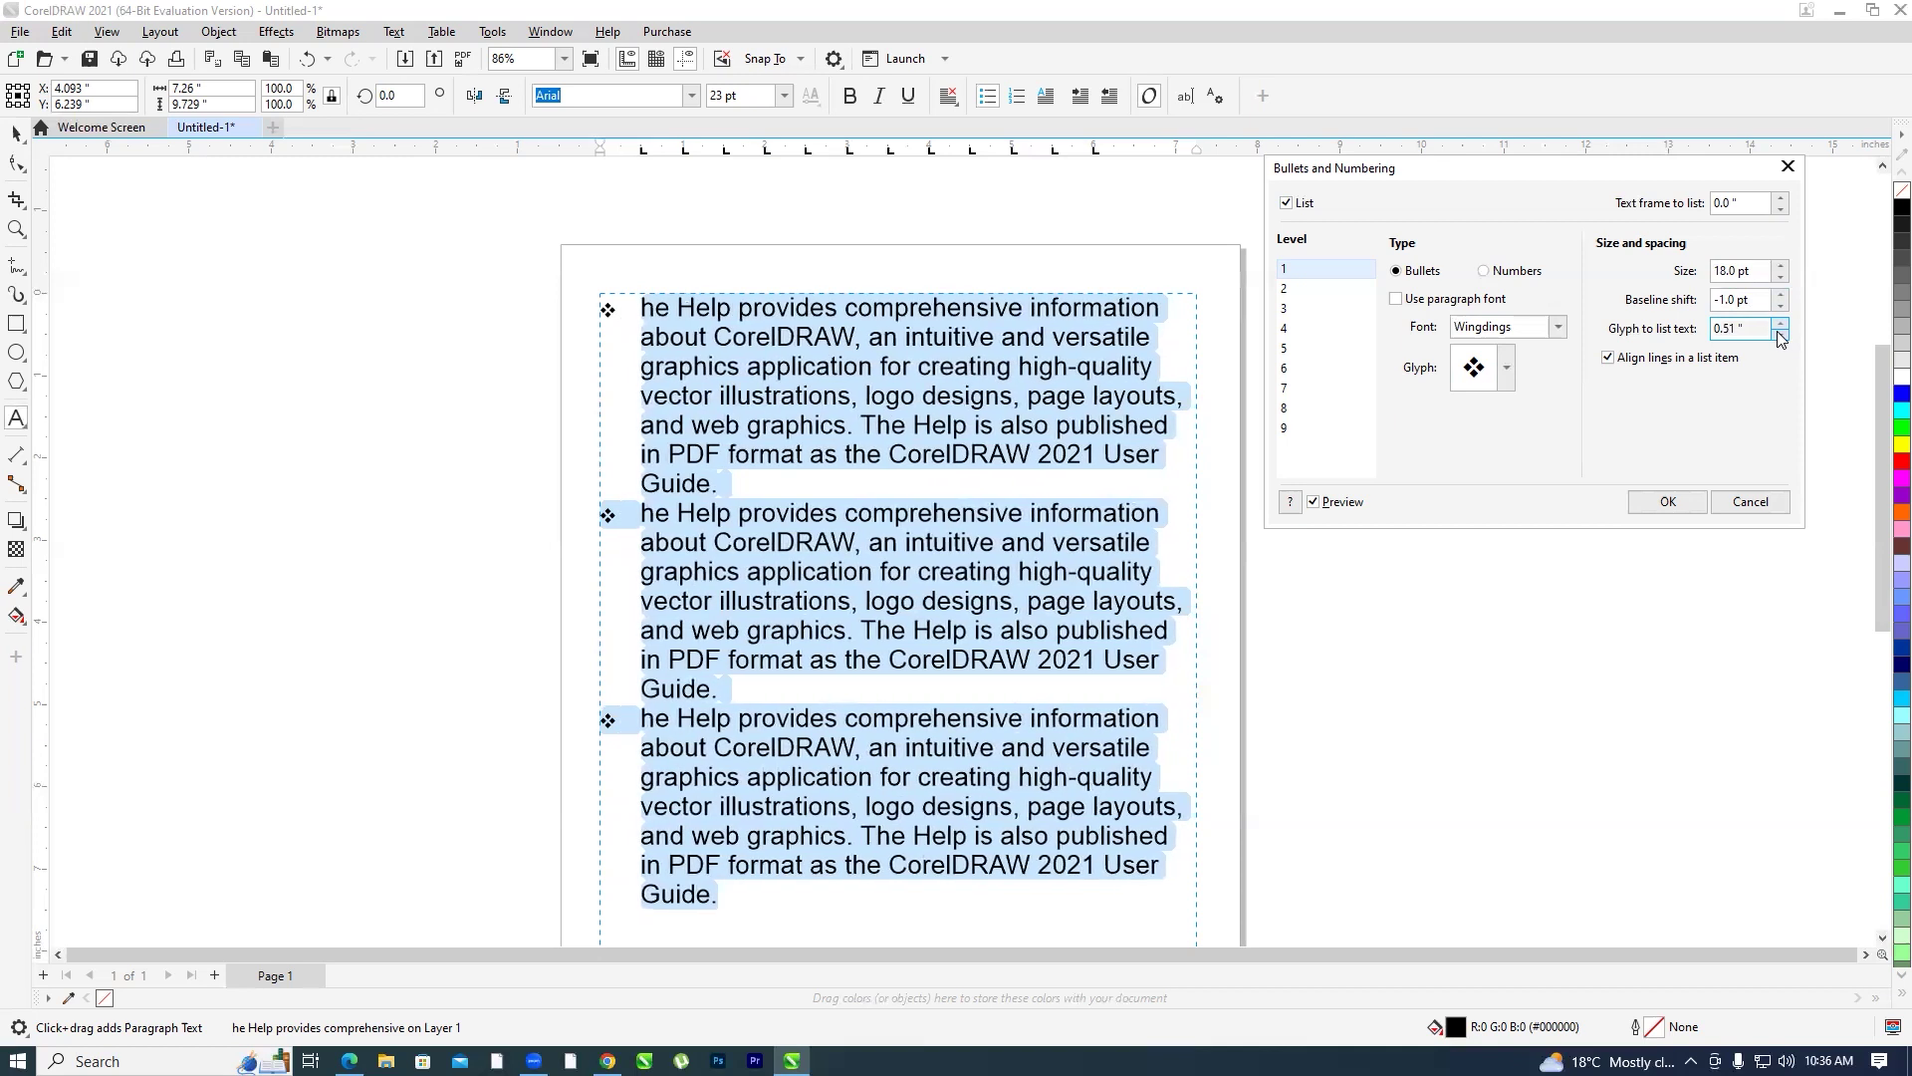
pyautogui.click(1780, 337)
pyautogui.click(1780, 337)
pyautogui.click(1781, 337)
pyautogui.click(1781, 337)
pyautogui.click(1781, 336)
pyautogui.click(1780, 337)
pyautogui.click(1781, 336)
pyautogui.click(1781, 337)
pyautogui.click(1780, 337)
pyautogui.click(1780, 336)
pyautogui.click(1781, 337)
pyautogui.click(1781, 336)
pyautogui.click(1781, 336)
pyautogui.click(1781, 336)
# Compare the list with line alignment in list items off and on, and leave the alignment on
pyautogui.click(1608, 359)
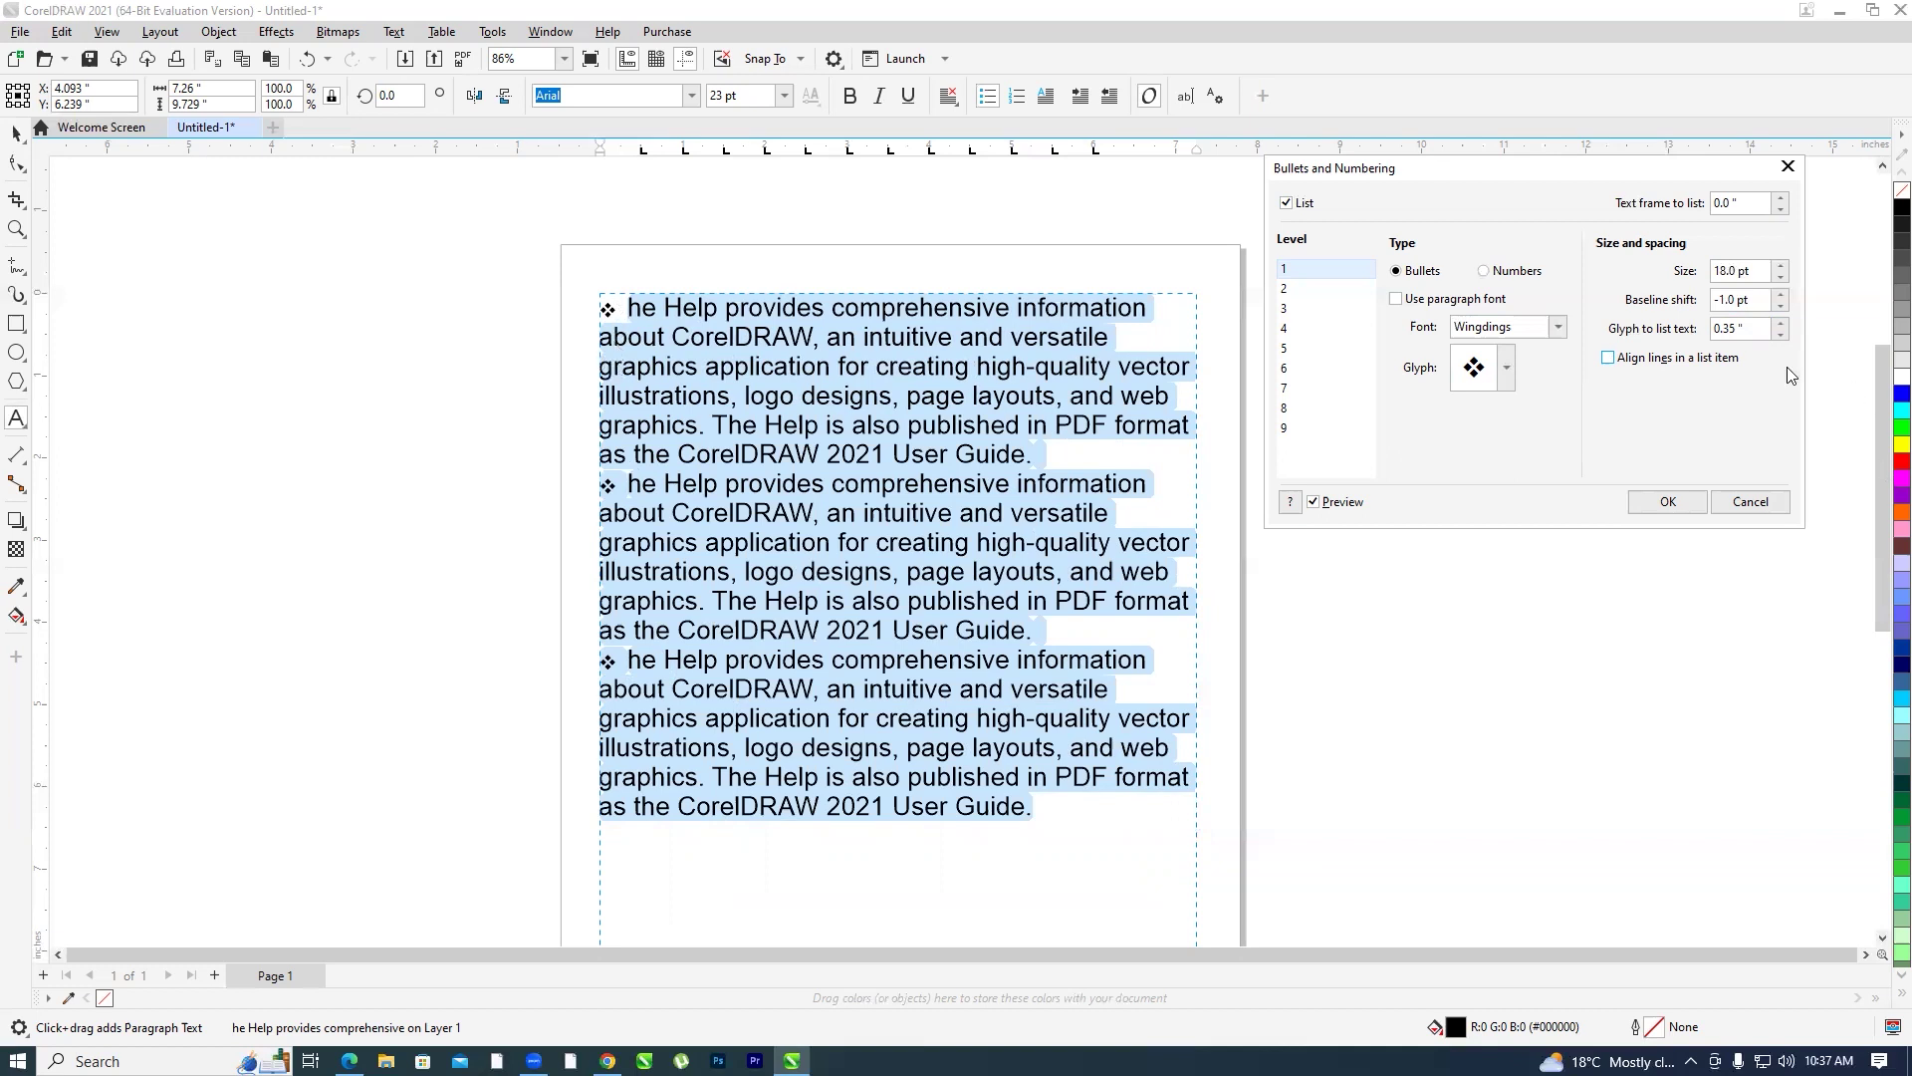
pyautogui.click(1608, 359)
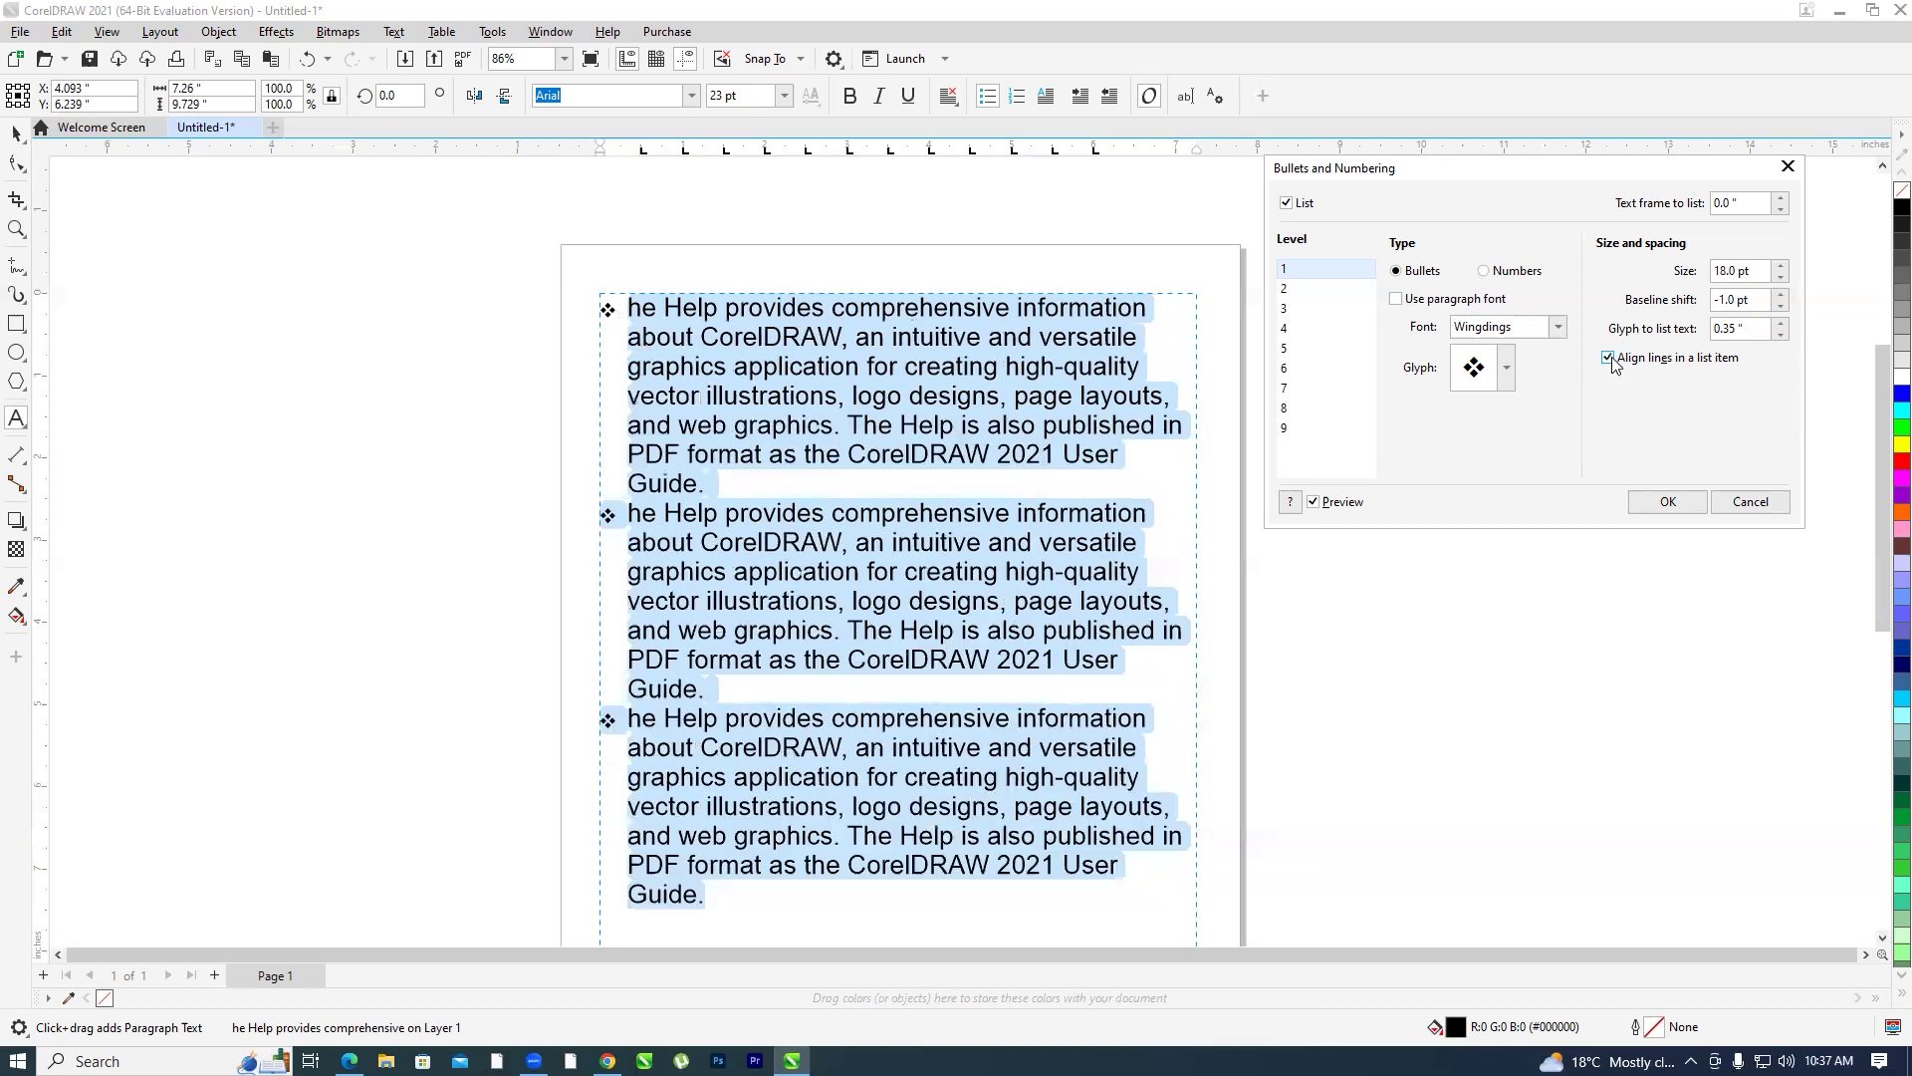
pyautogui.click(1608, 359)
pyautogui.click(1609, 358)
pyautogui.click(1608, 358)
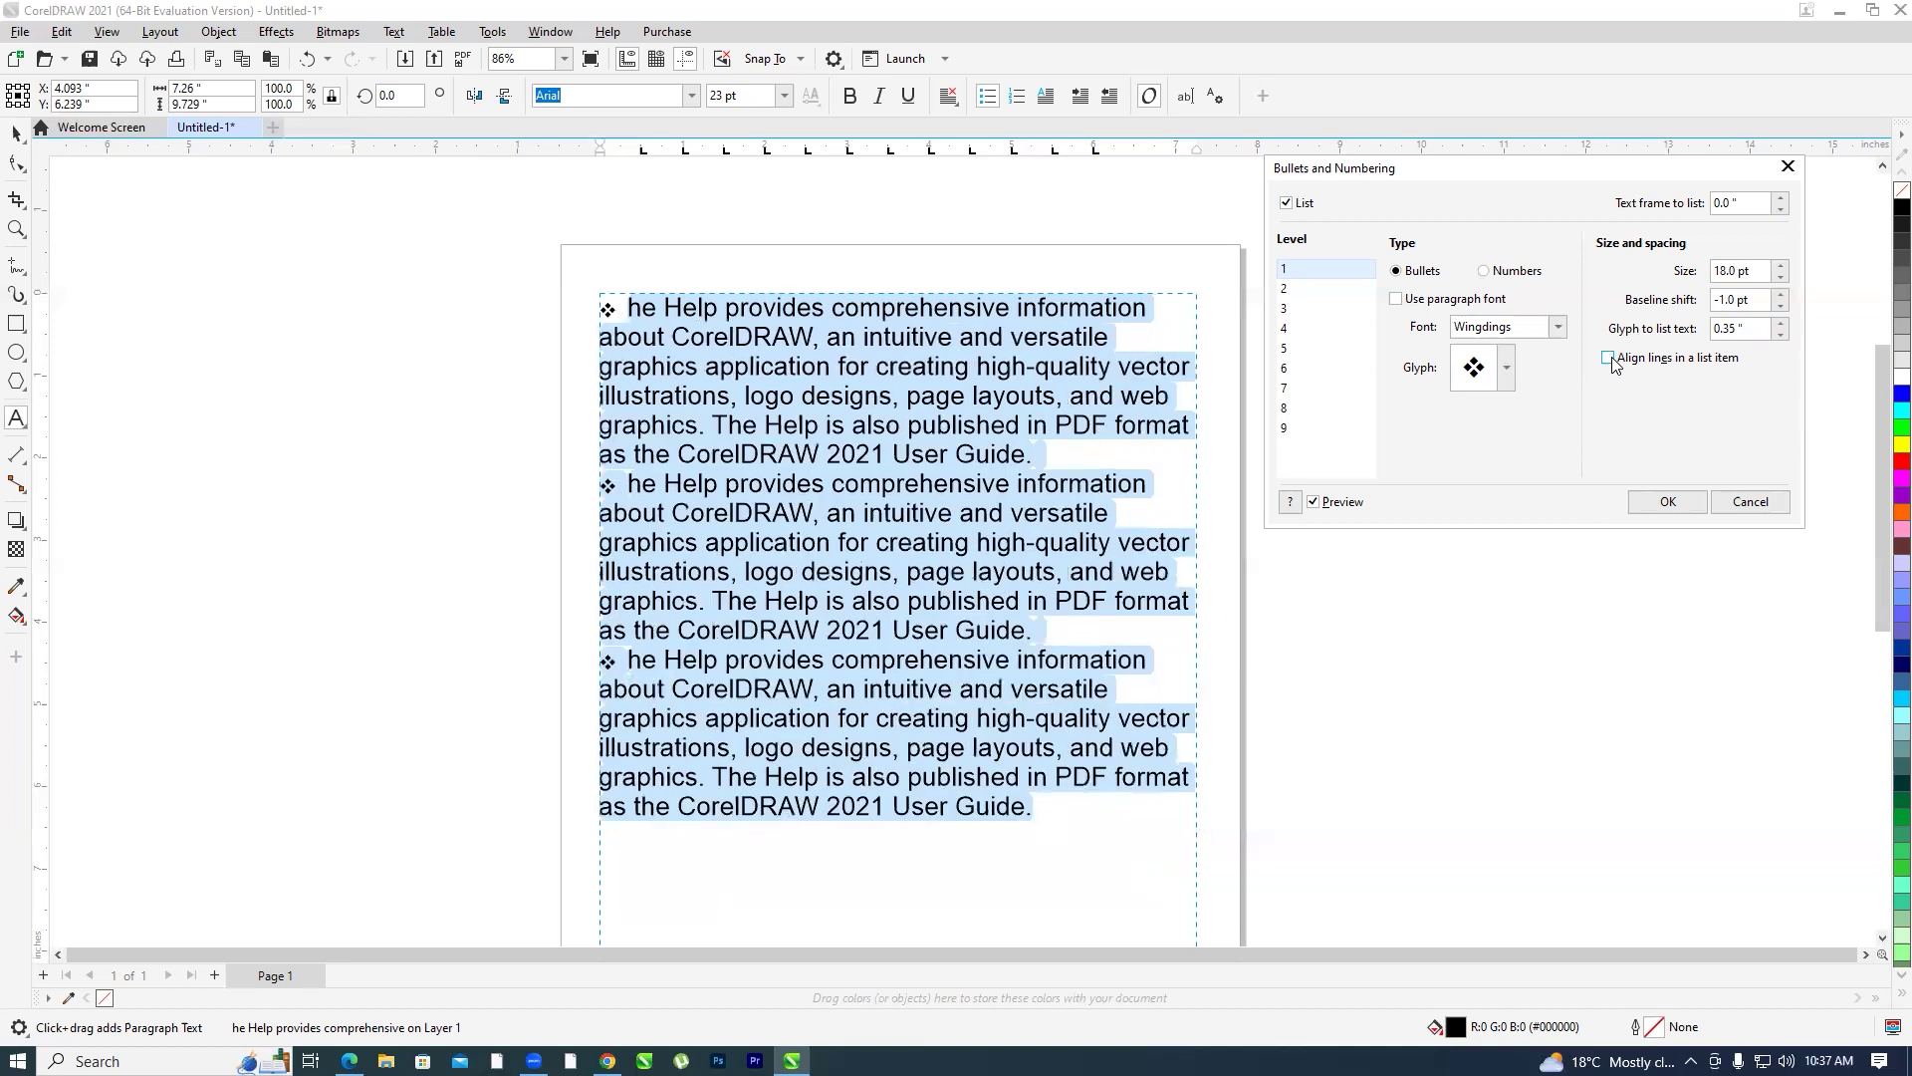
pyautogui.click(1609, 359)
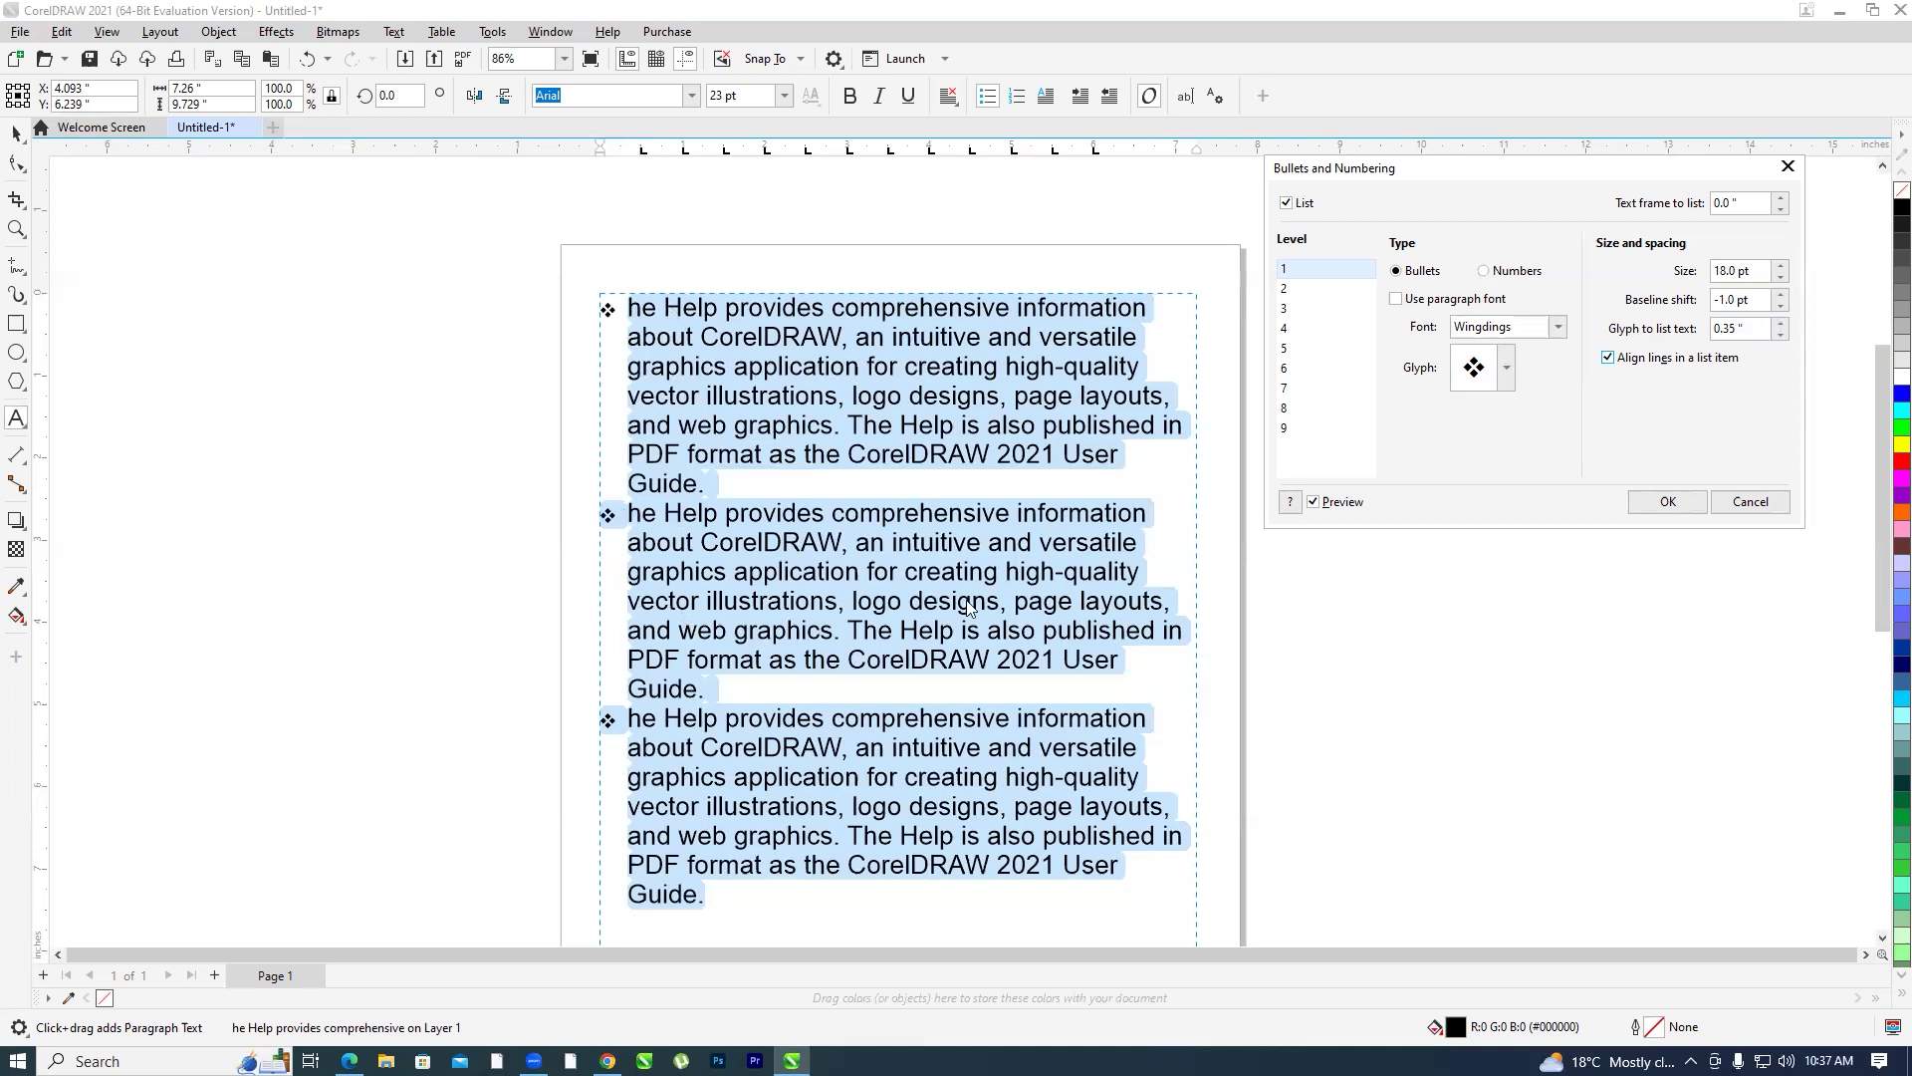
# Change the list type to numbers, try the i, ii, iii style, and choose the a, b, c style
pyautogui.click(1491, 272)
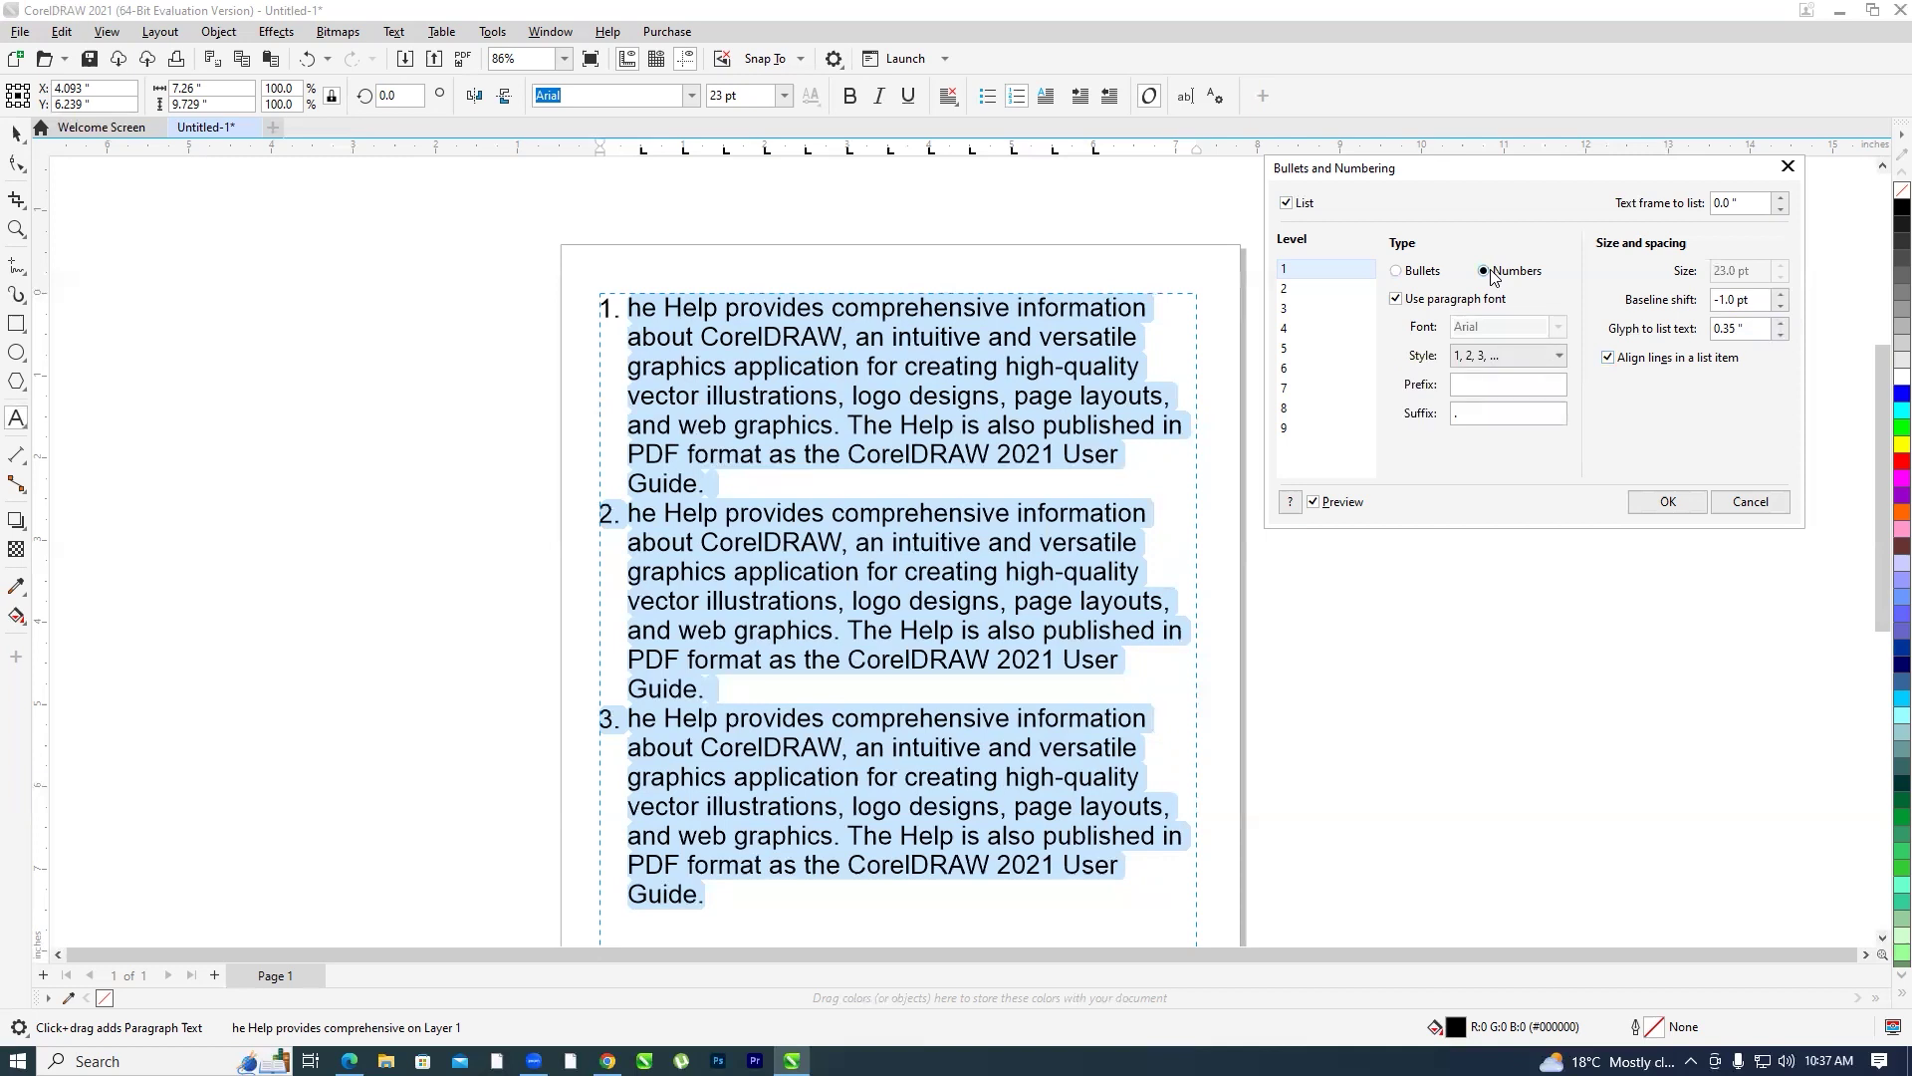
pyautogui.click(1558, 357)
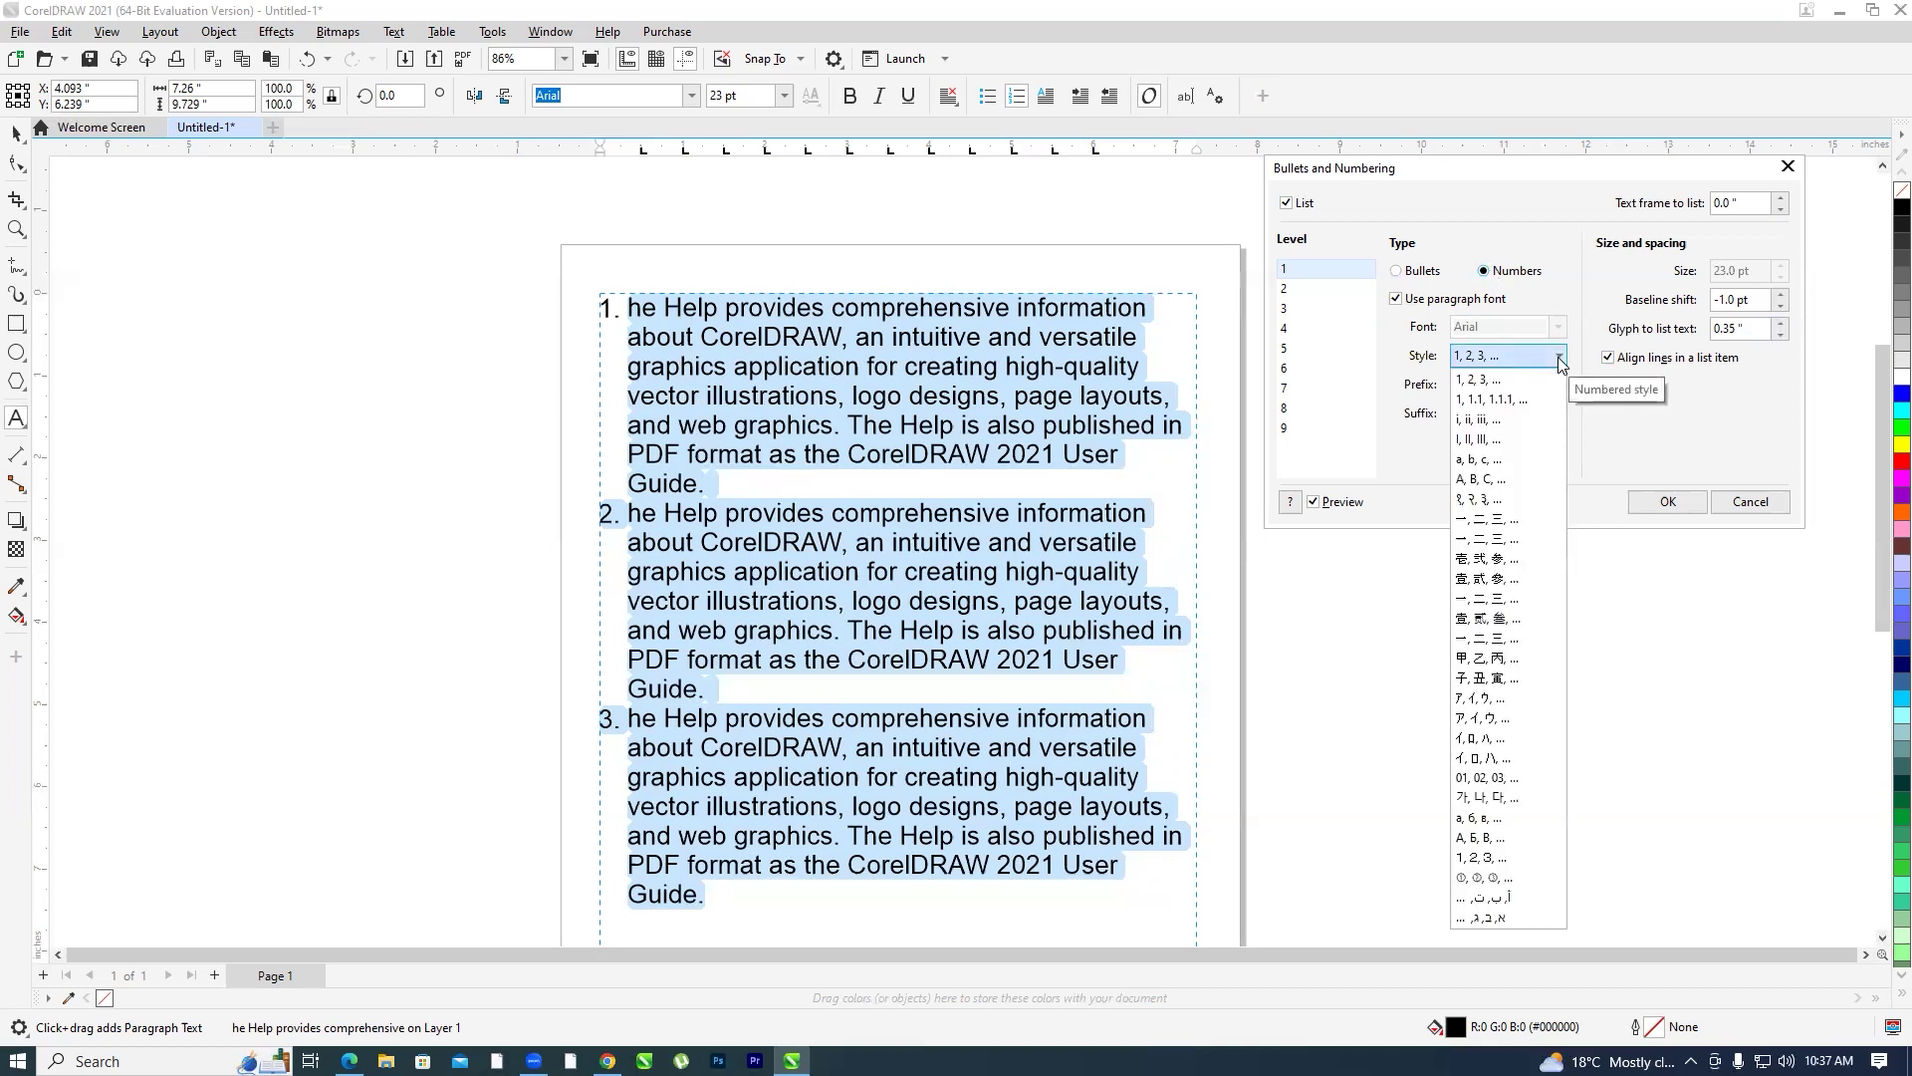
pyautogui.click(1491, 420)
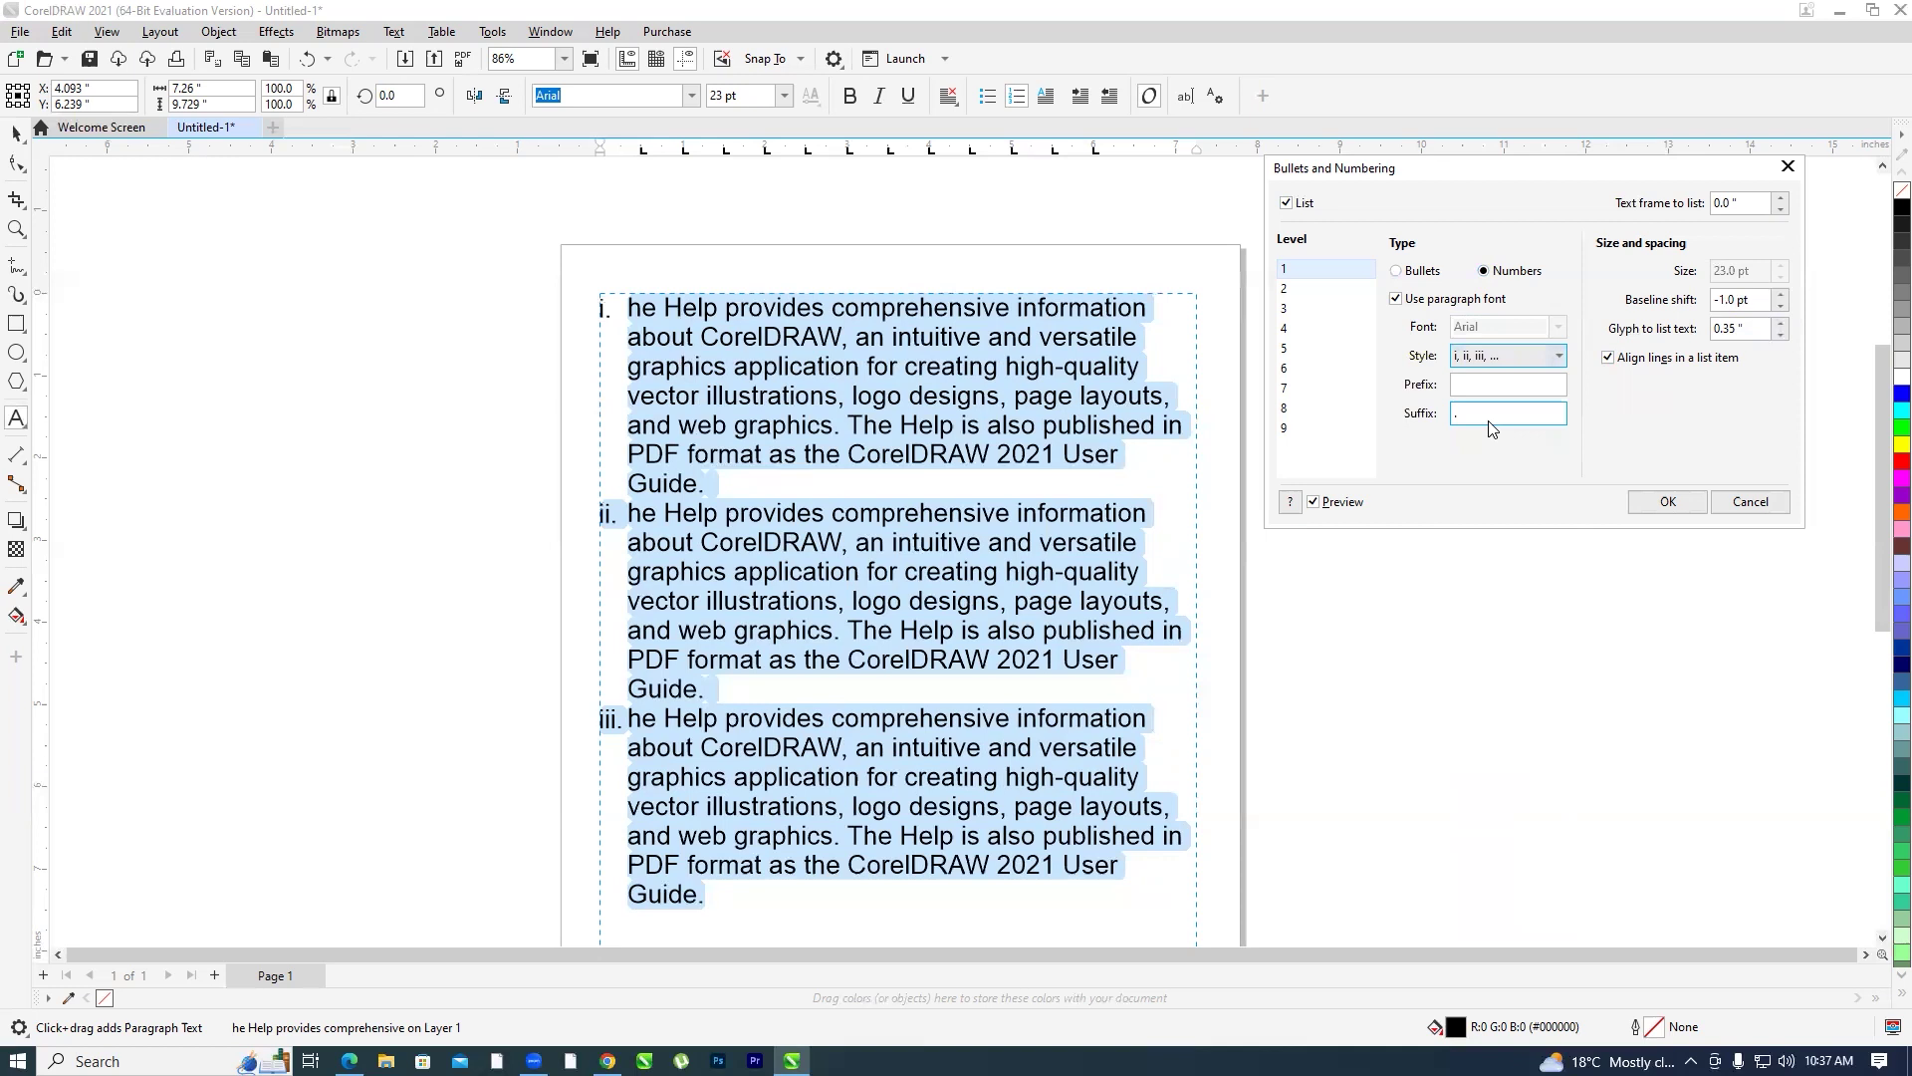
pyautogui.click(1558, 357)
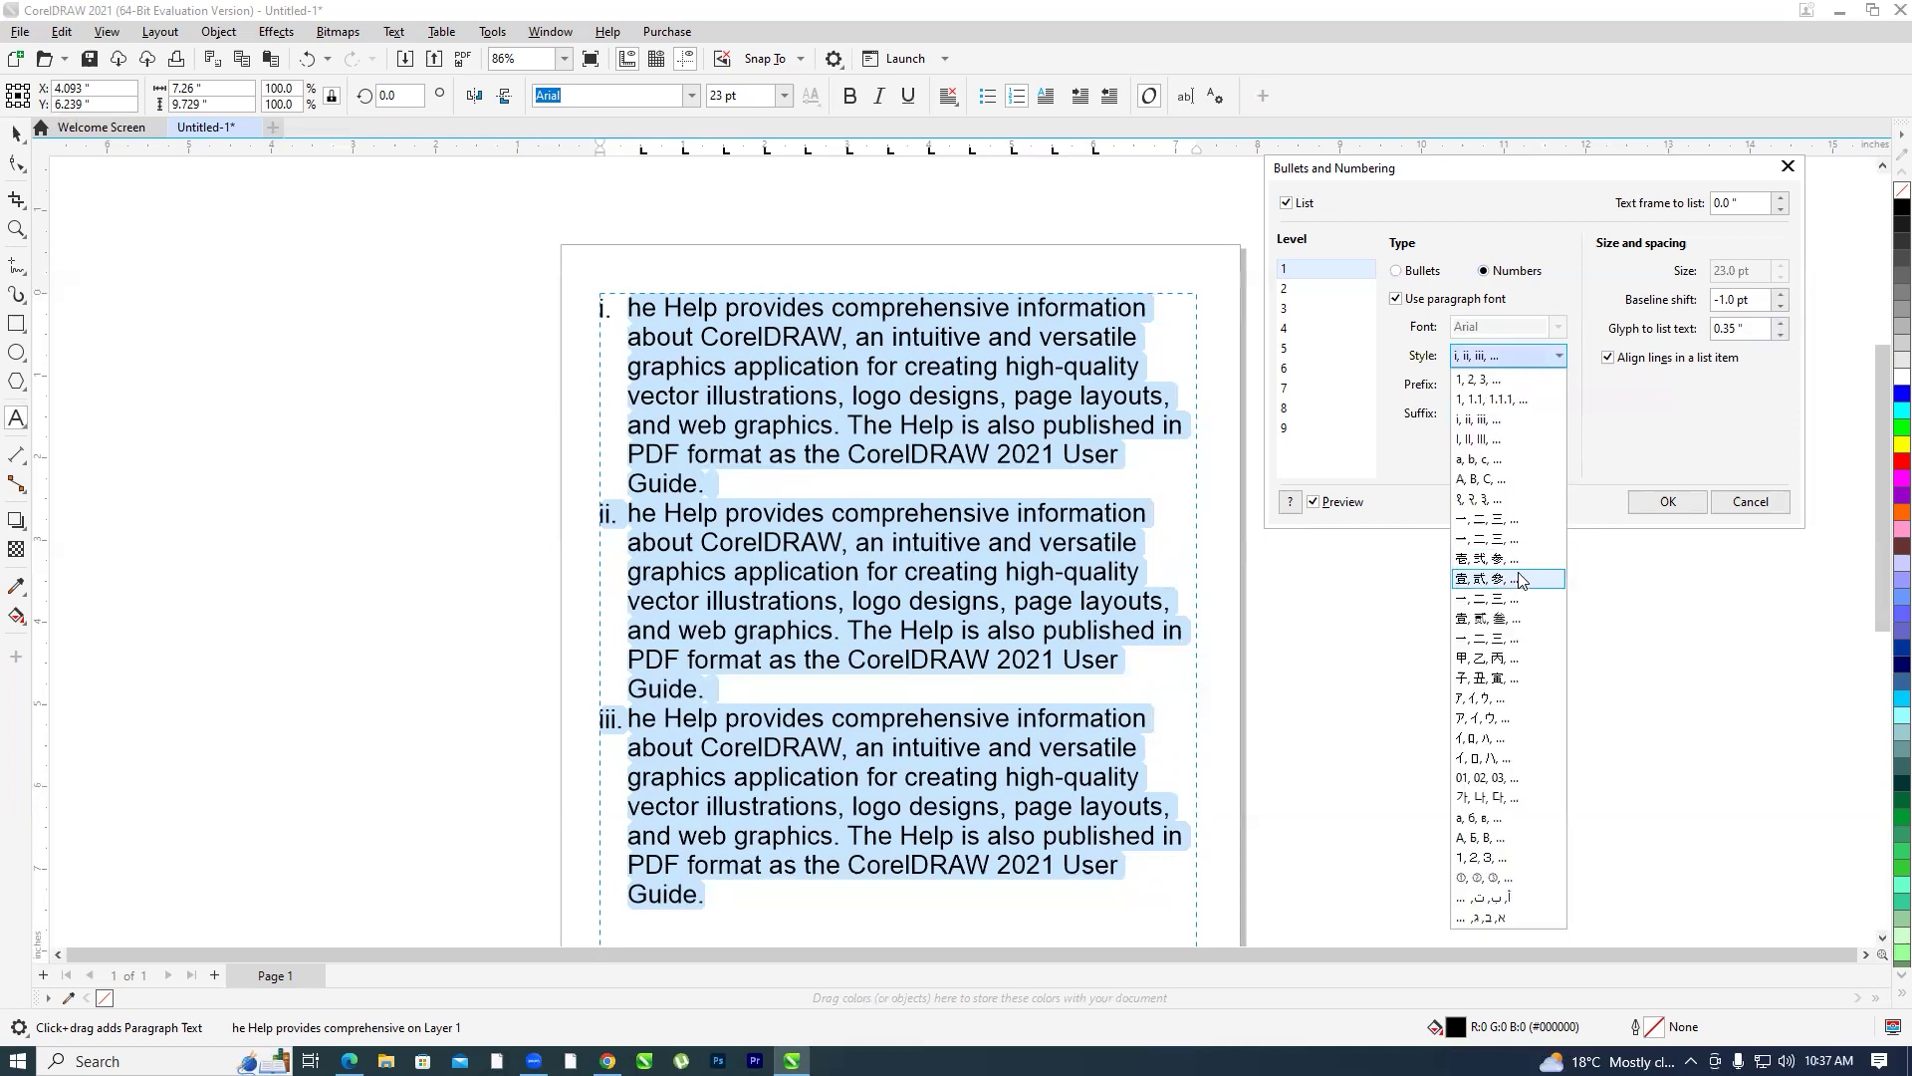
pyautogui.click(1485, 459)
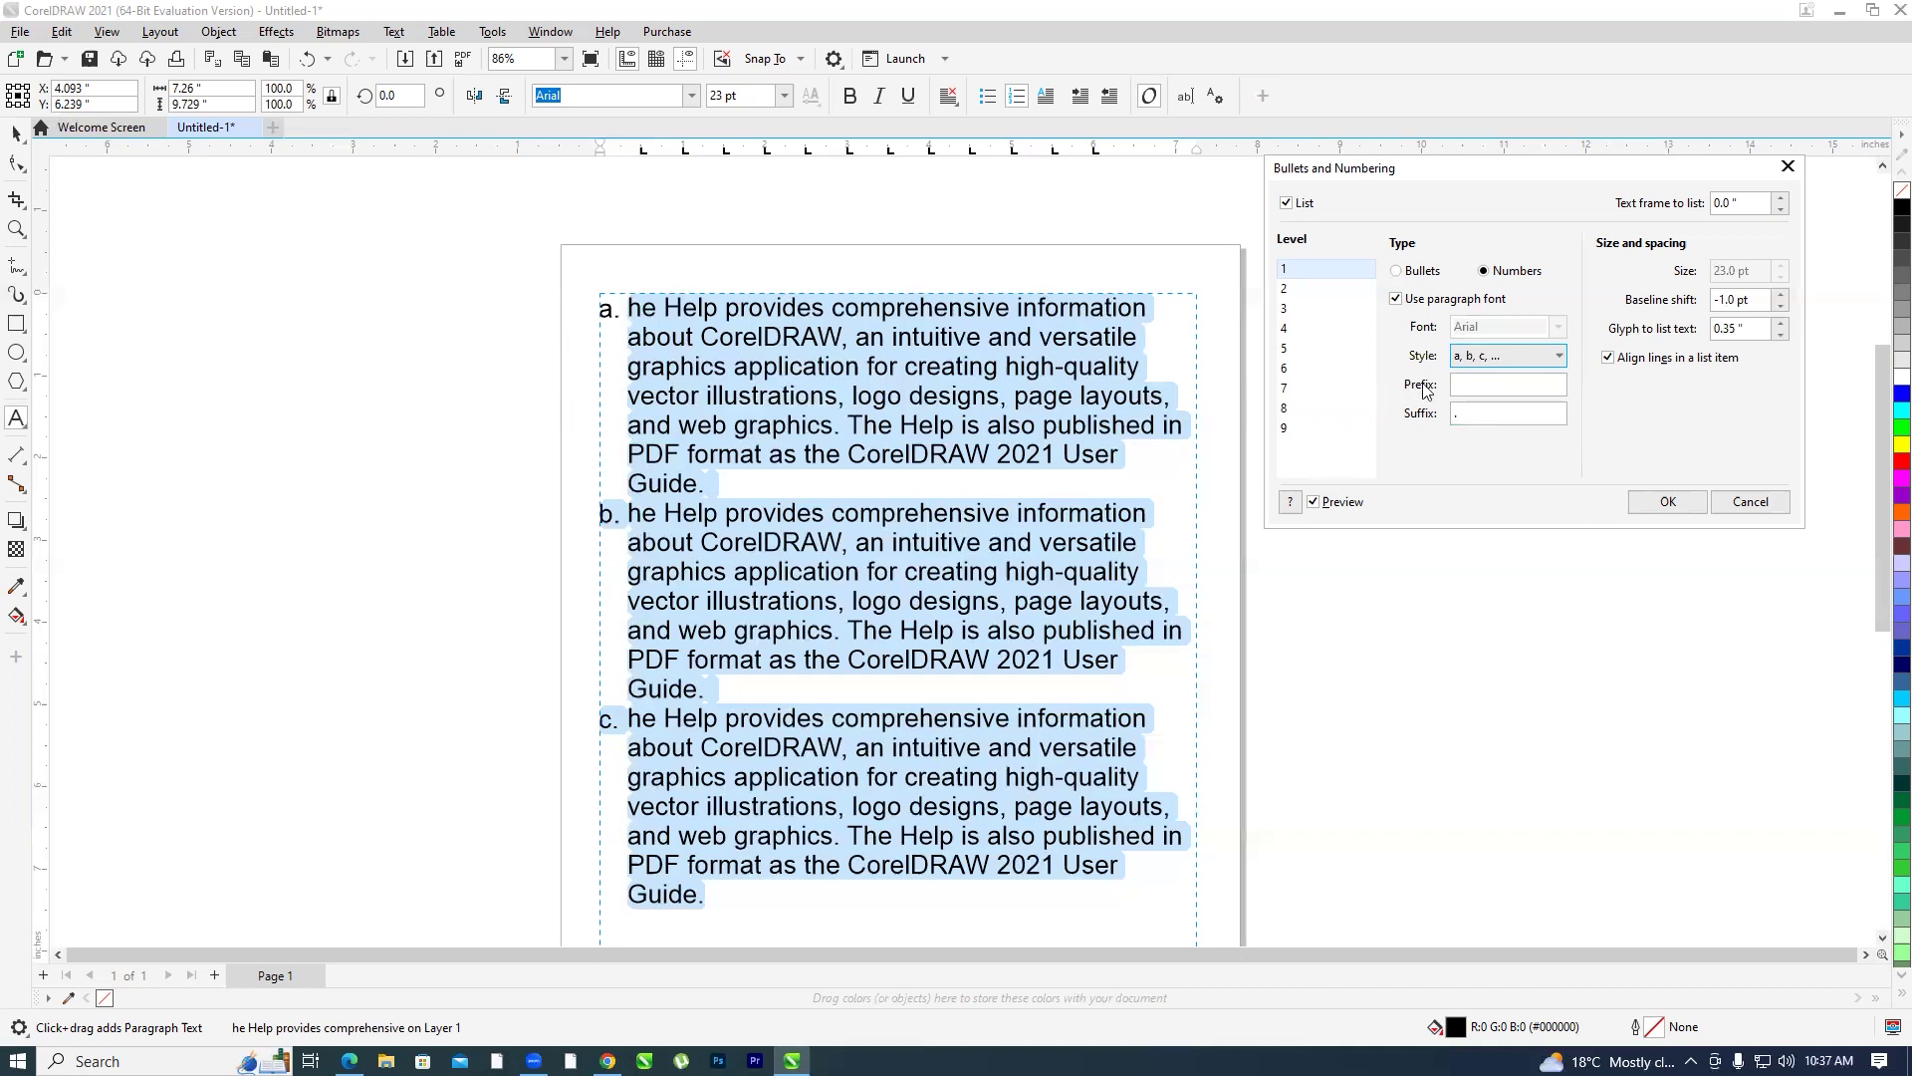
# Try the prefix "(" and suffix ")." on the lettered list, and discard all the bullets and numbering changes
pyautogui.click(1470, 383)
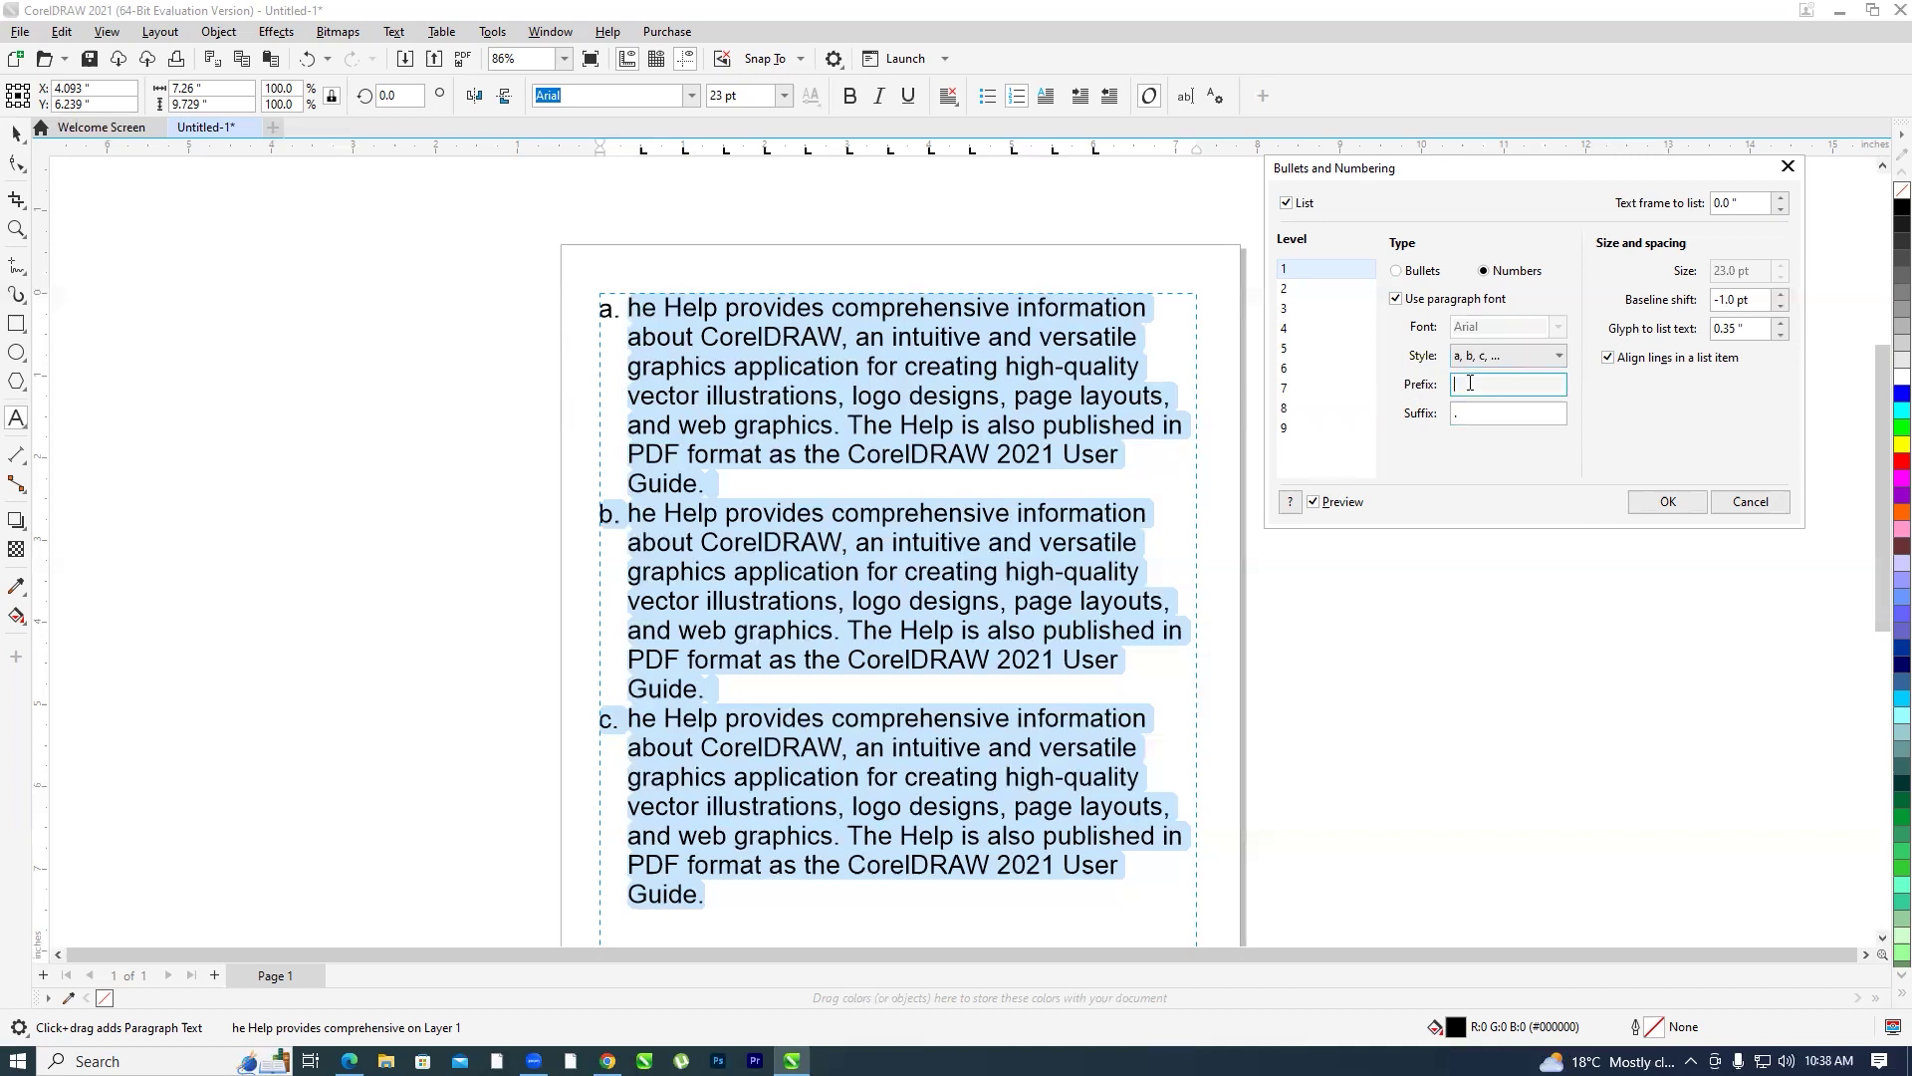
pyautogui.write('(')
pyautogui.press('Tab')
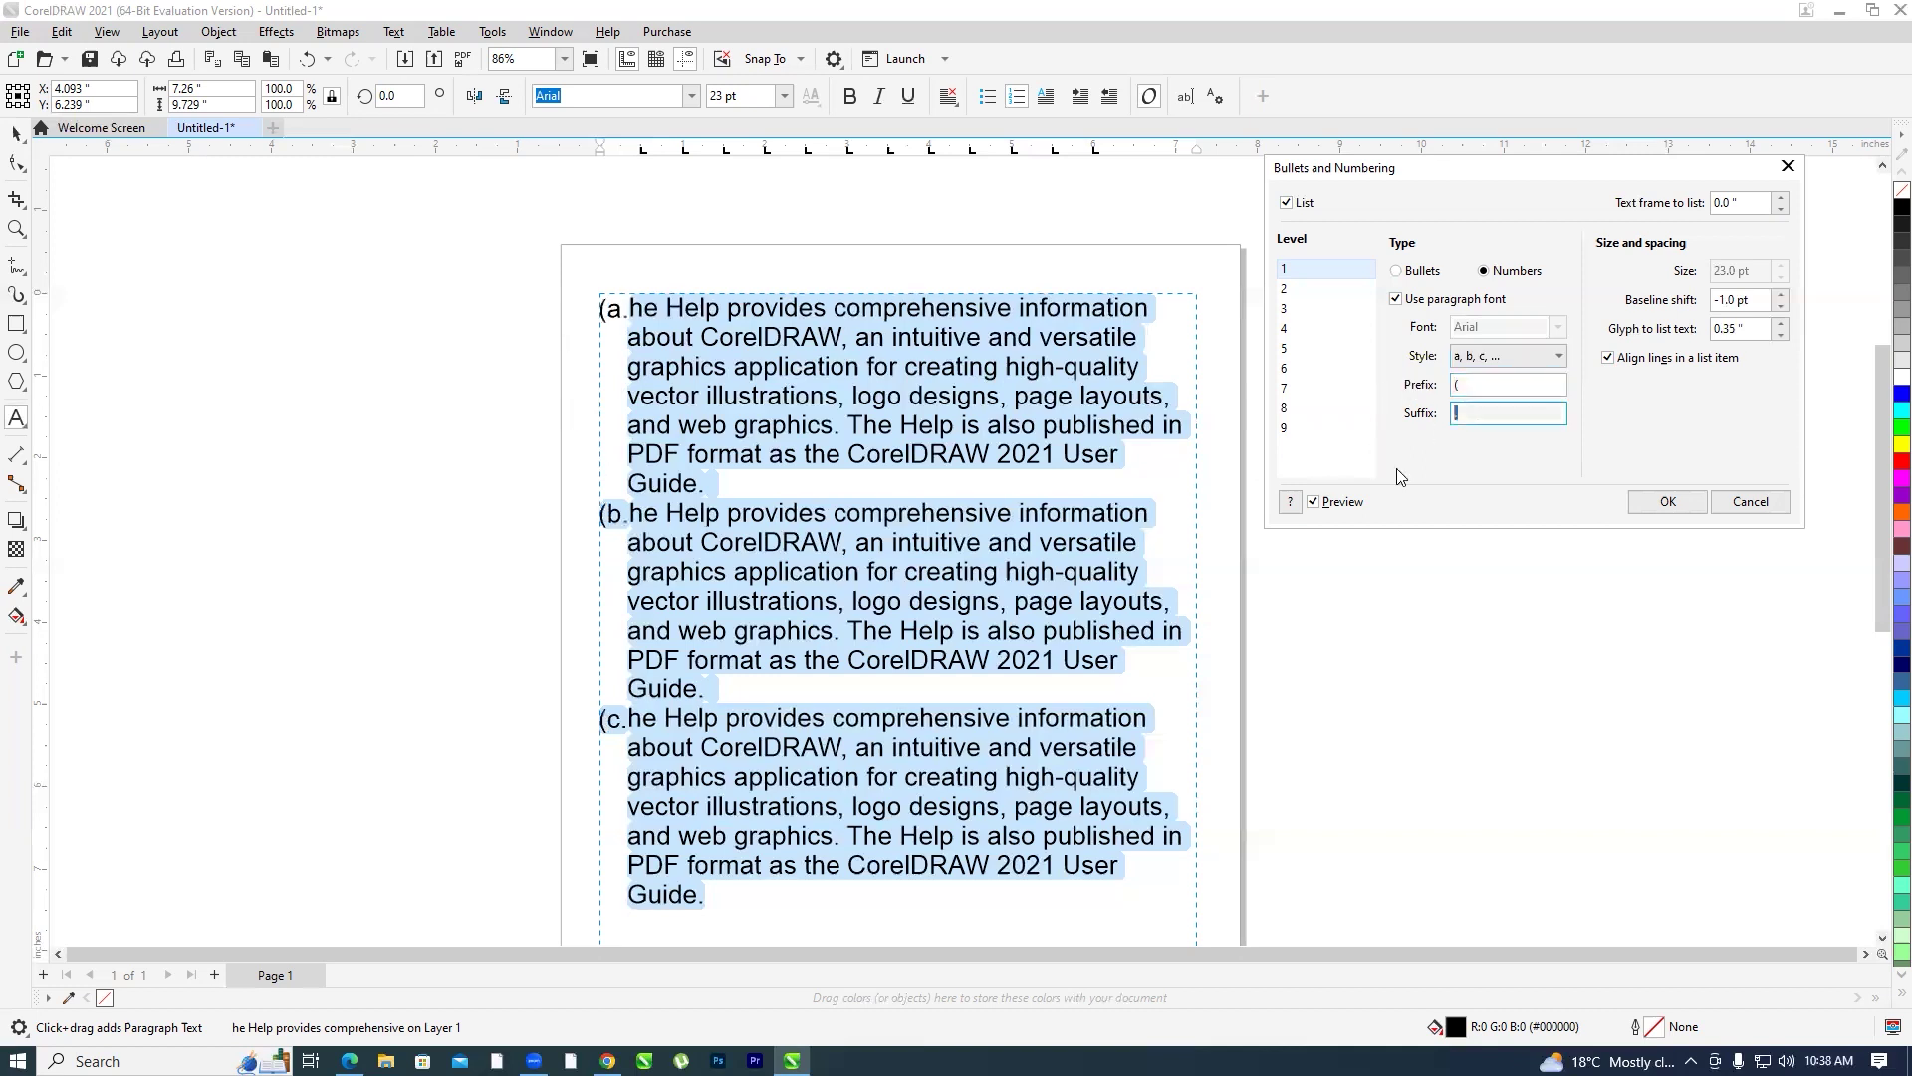
pyautogui.write(')')
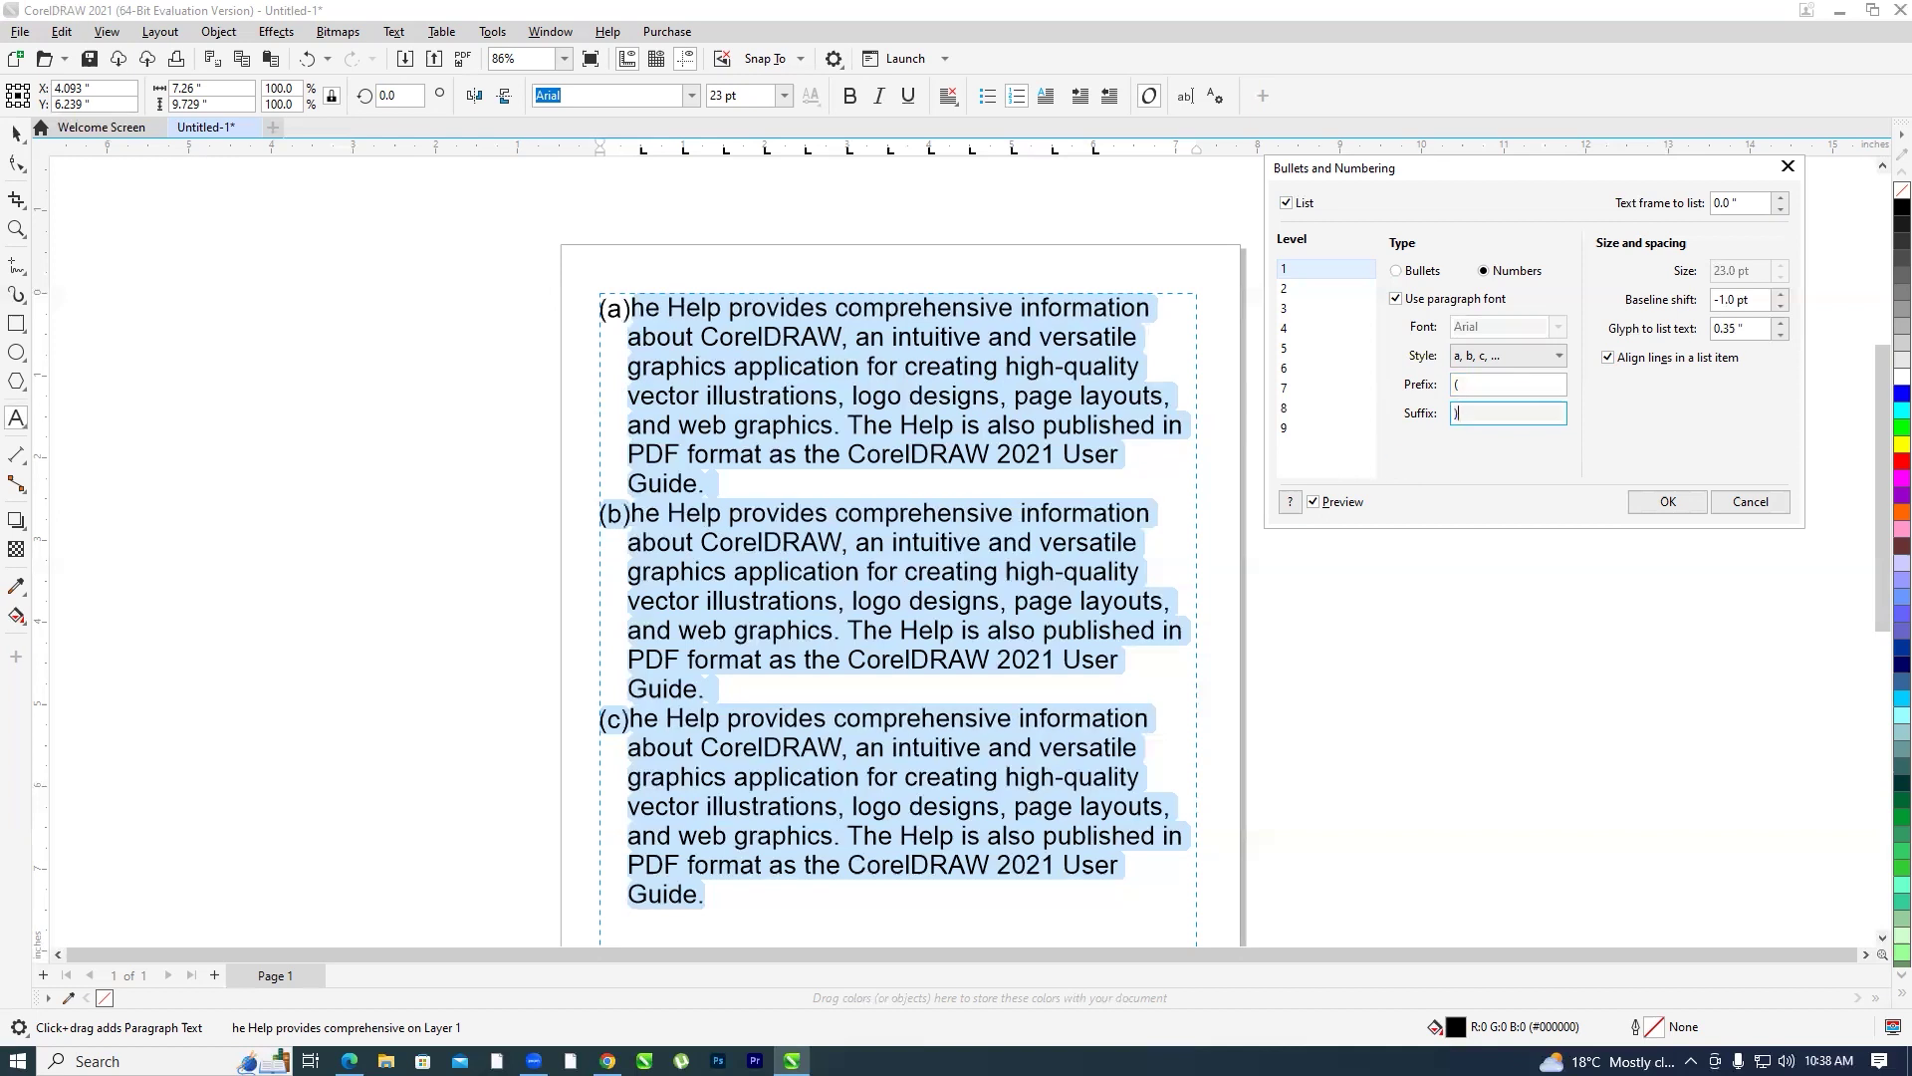
pyautogui.write('.')
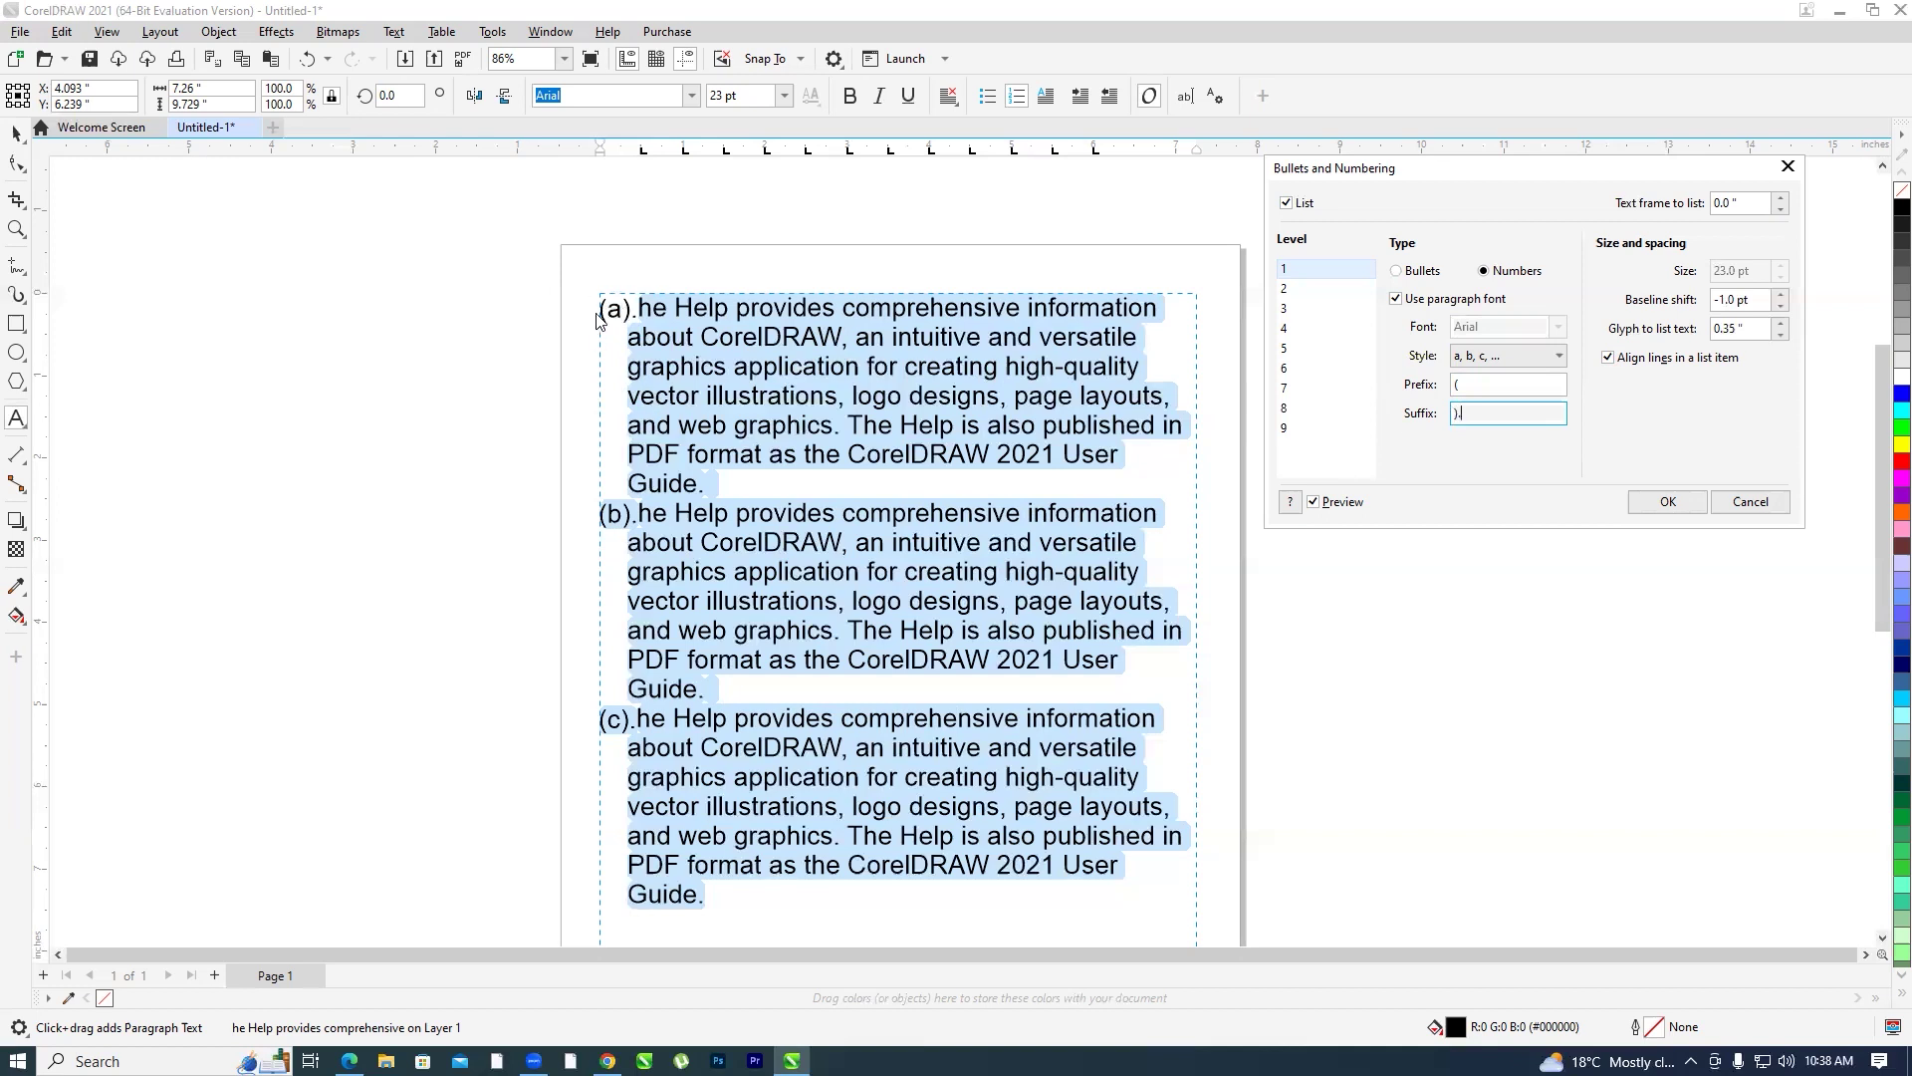
pyautogui.hotkey('shift', 'Tab')
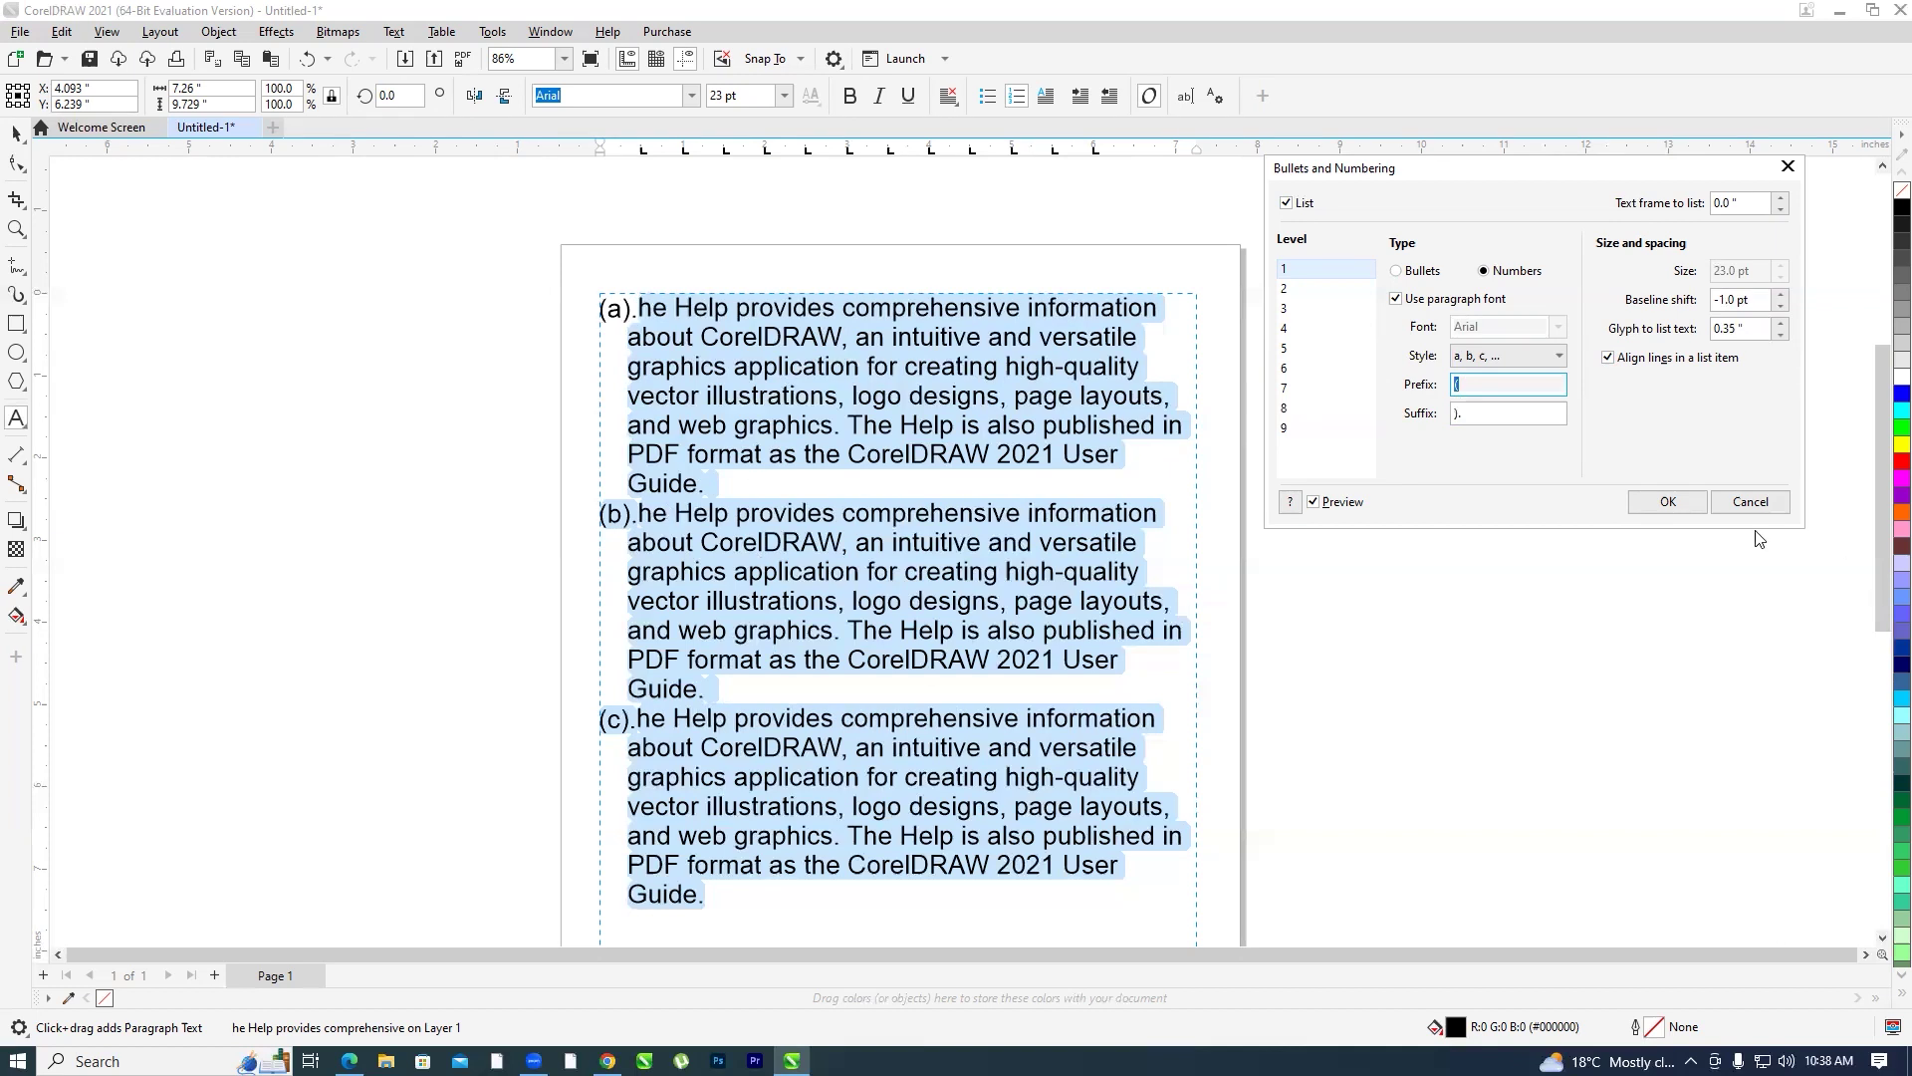
pyautogui.click(1741, 499)
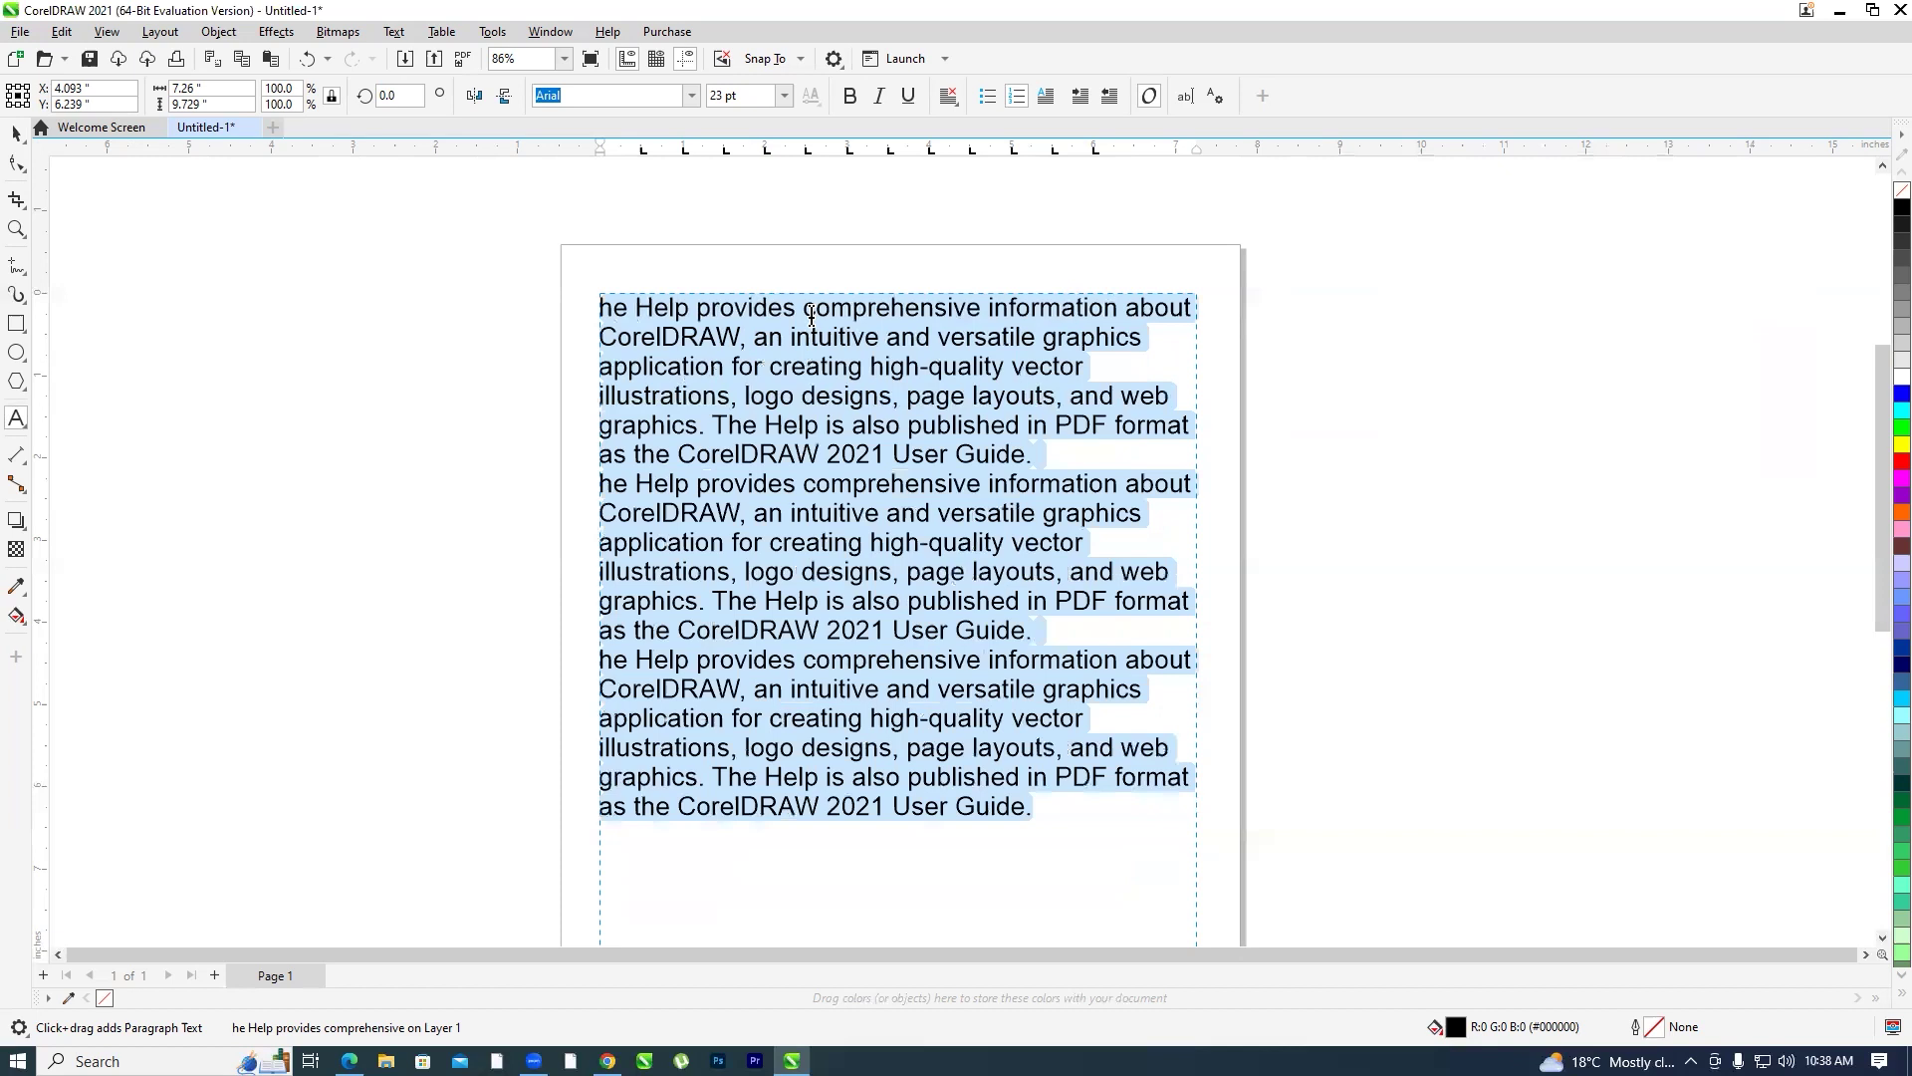
pyautogui.click(395, 31)
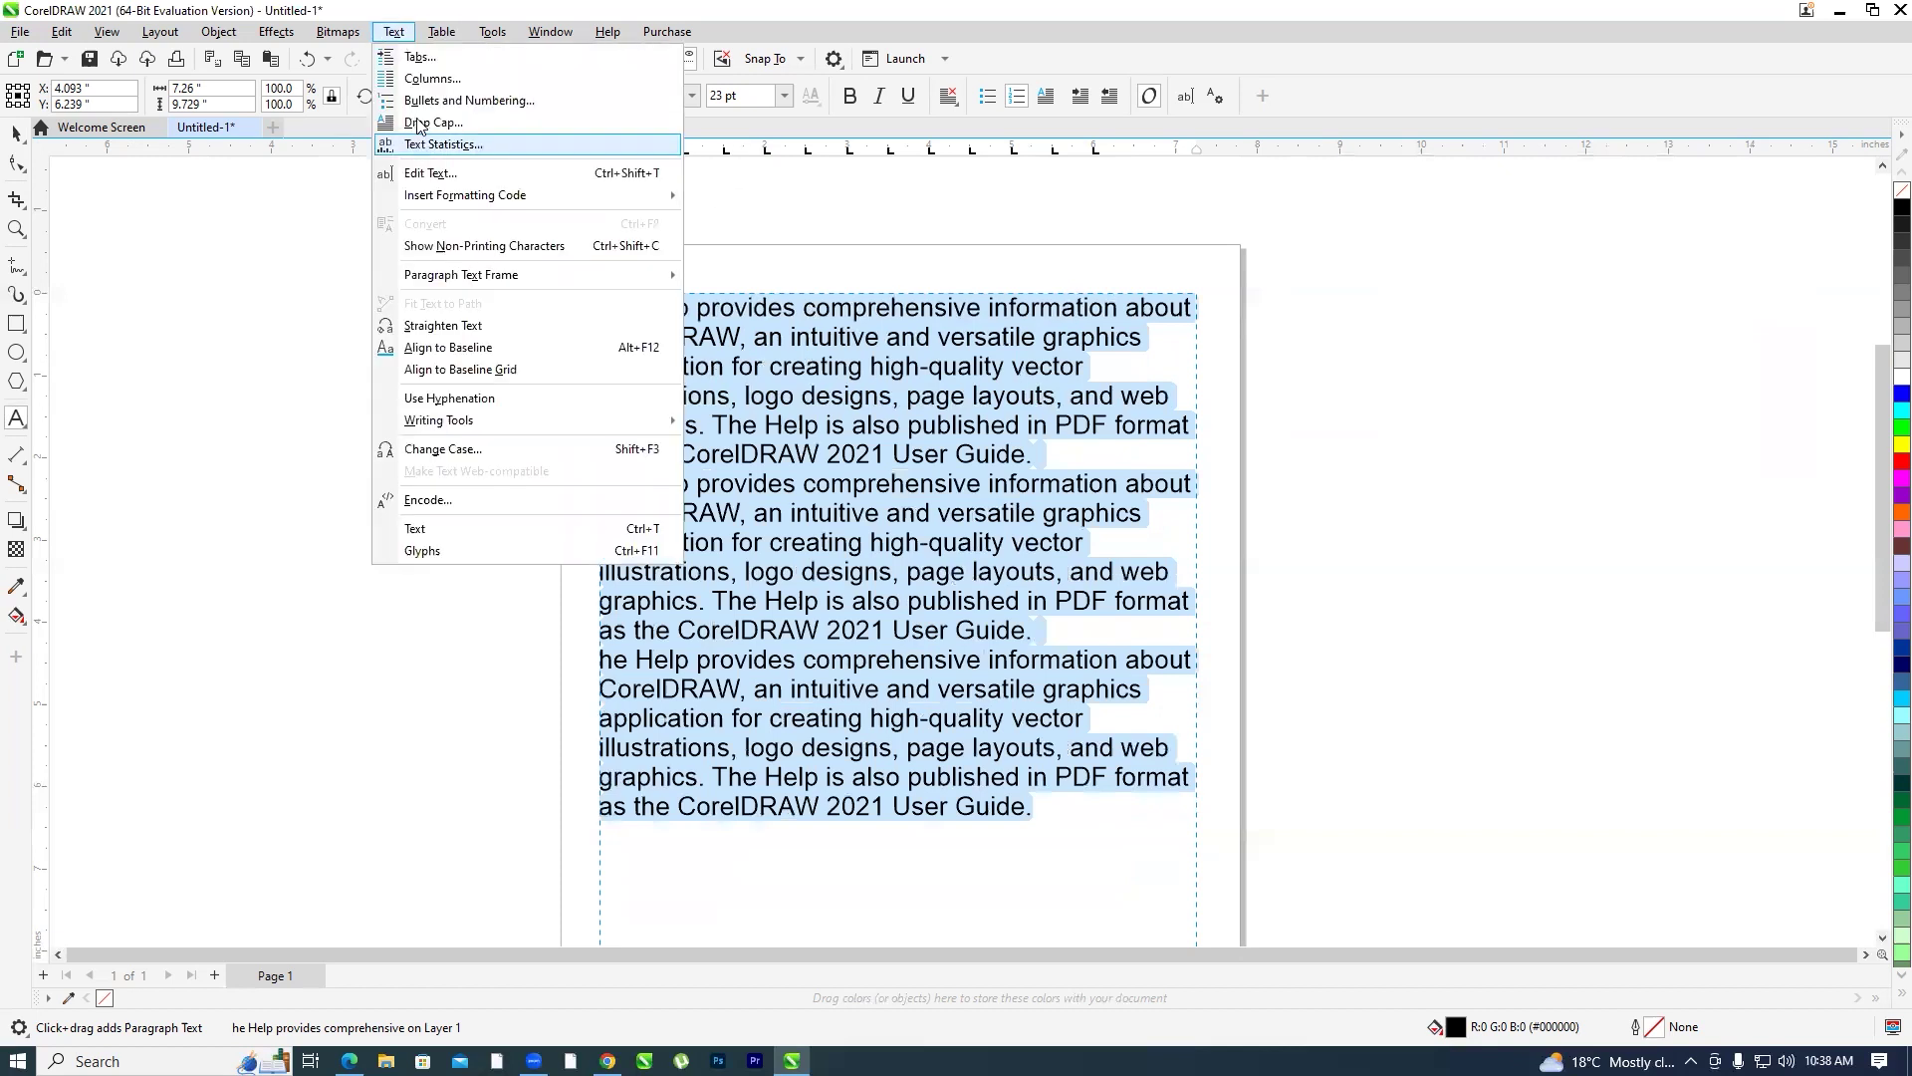
pyautogui.moveTo(438, 420)
pyautogui.click(1050, 61)
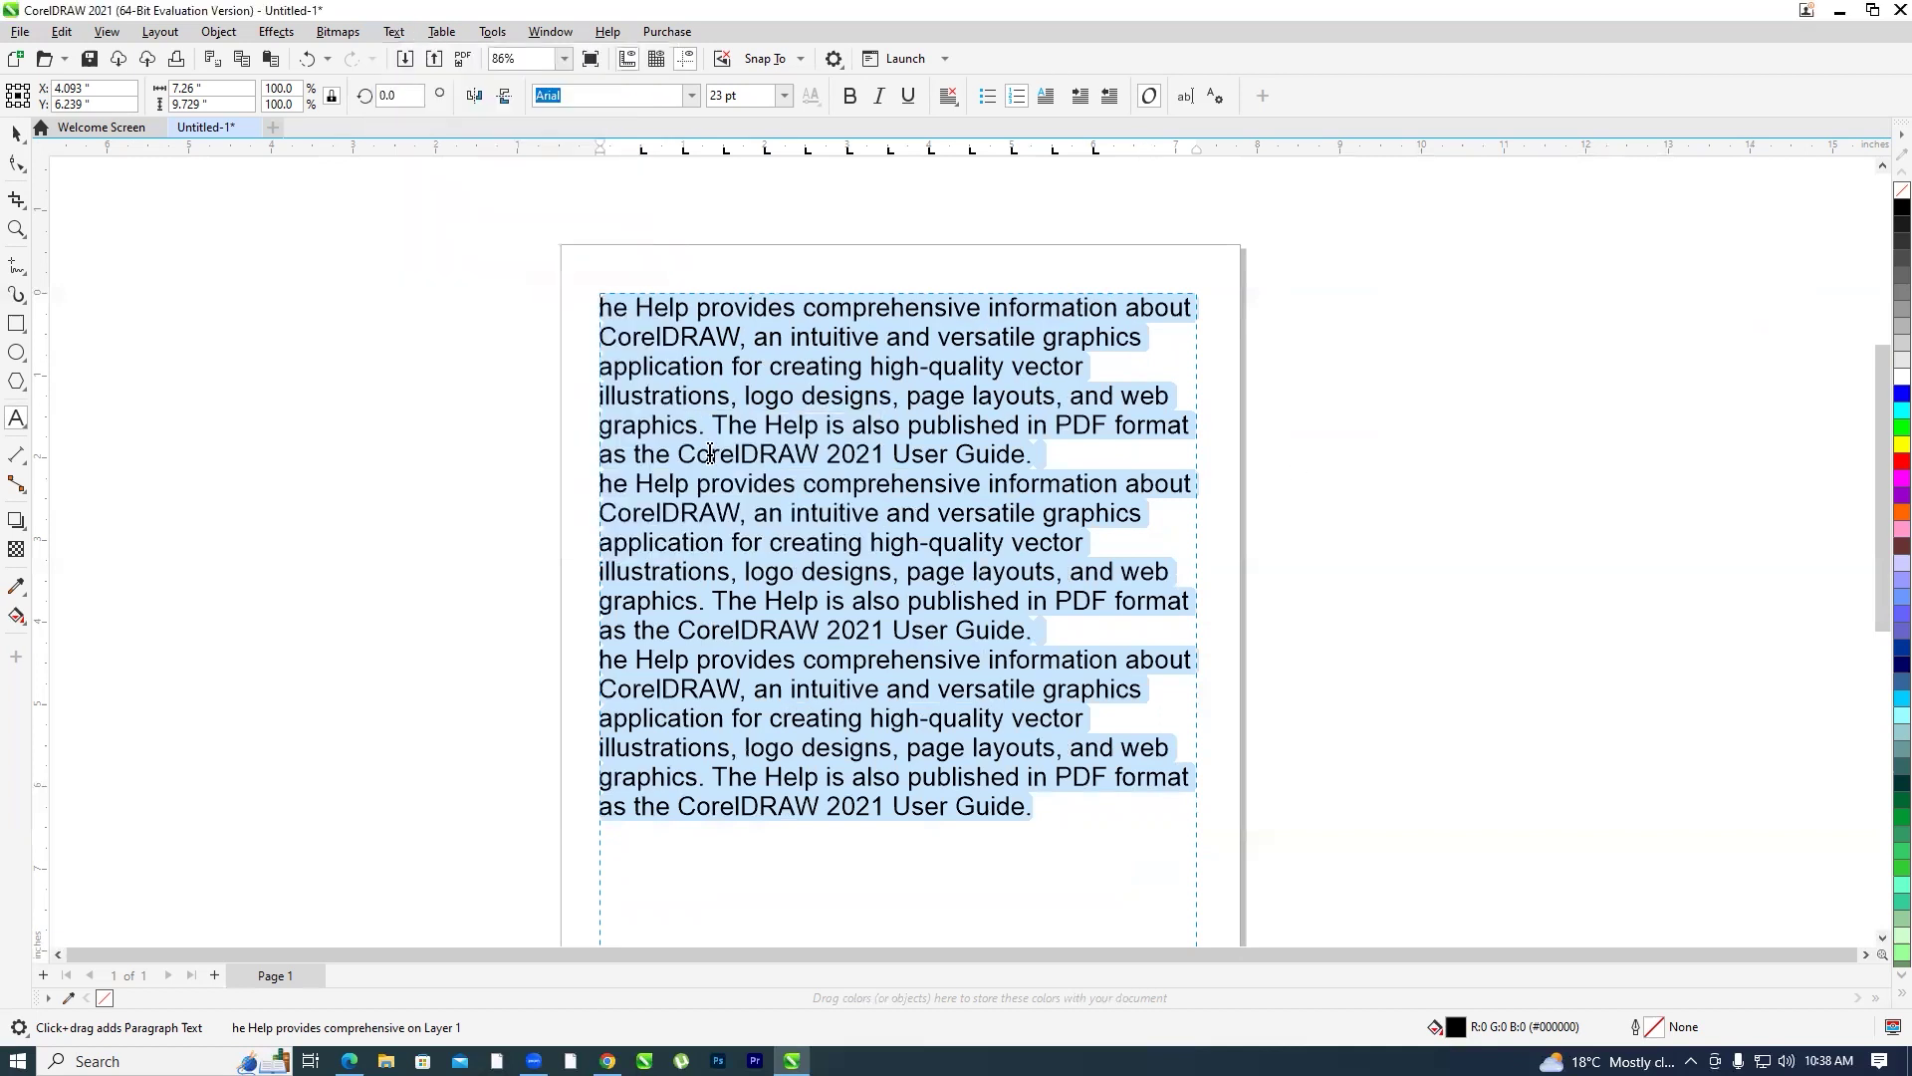
# Insert the missing capital "T" at the very beginning of the first paragraph
pyautogui.scroll(2, 653, 306)
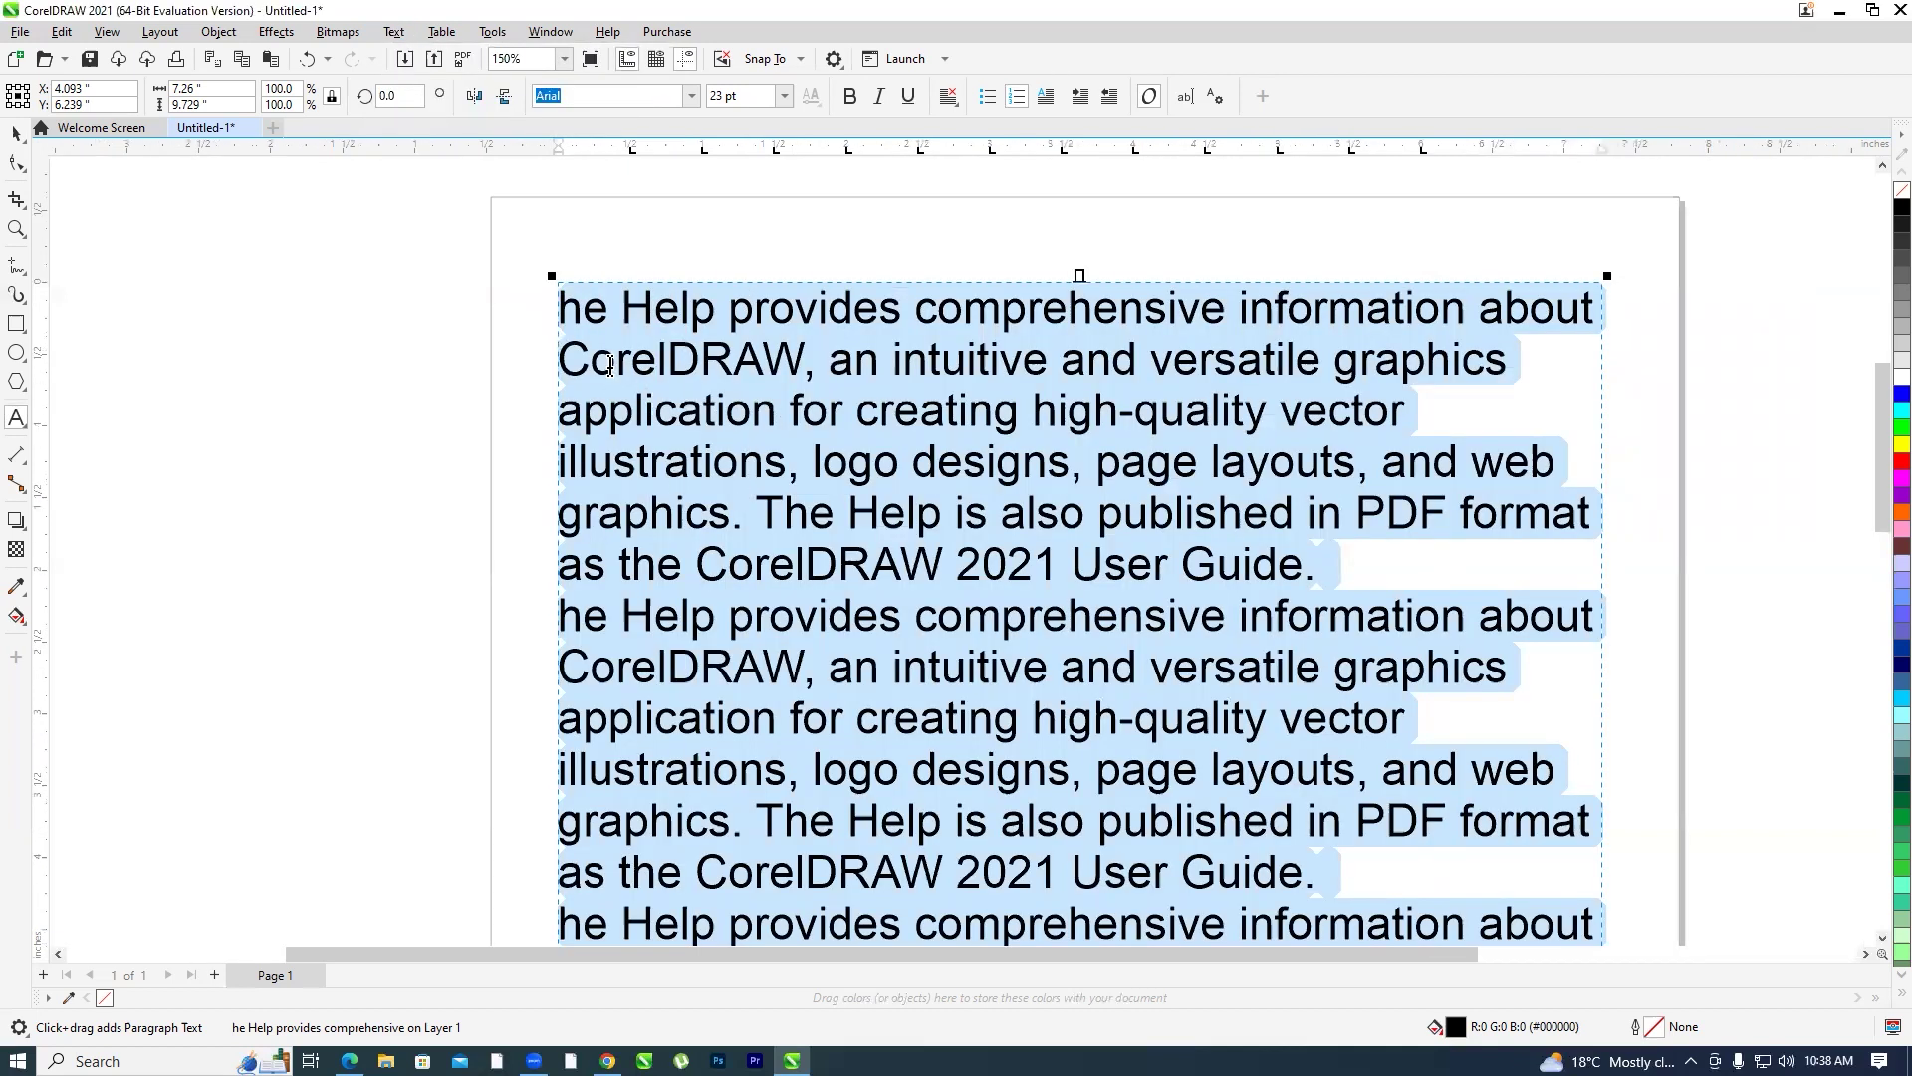
pyautogui.click(568, 319)
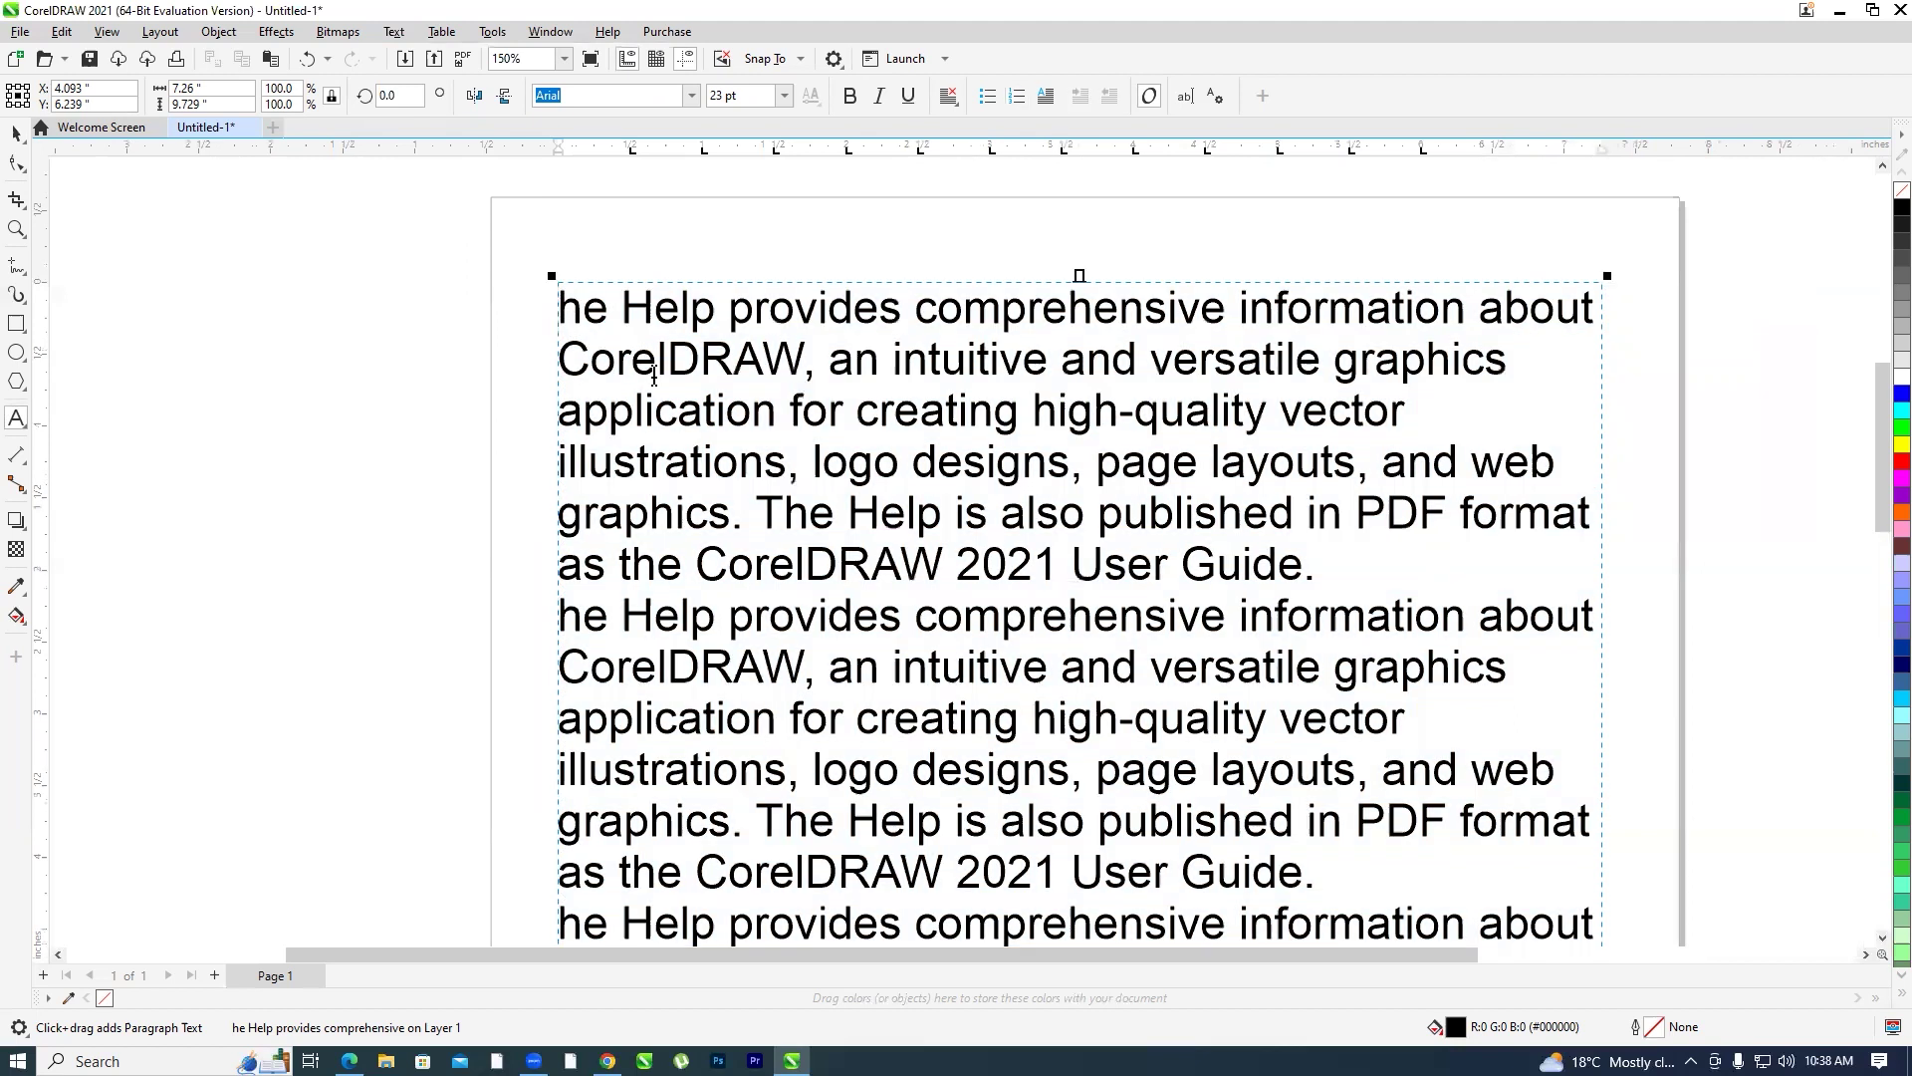
pyautogui.write('T')
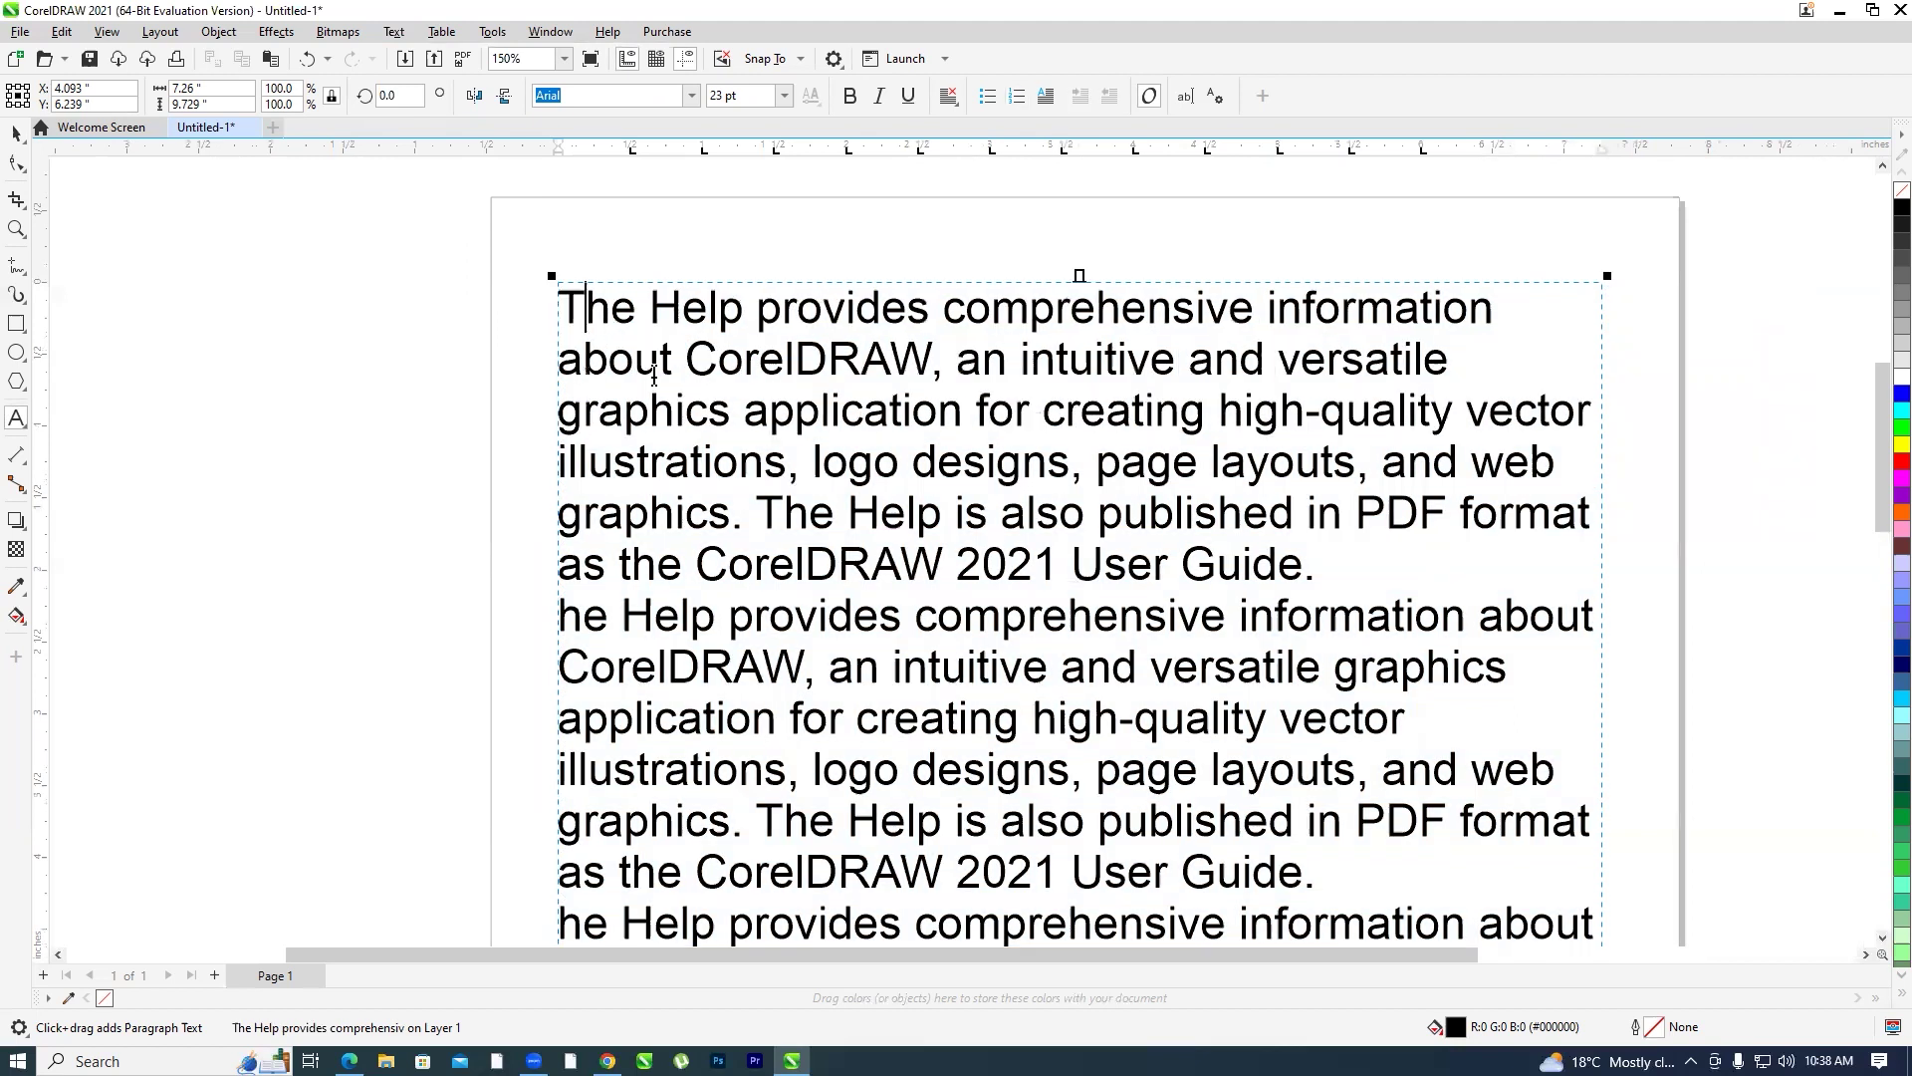
# Turn on a drop cap for the first paragraph, moving the settings dialog clear of the paragraph's opening
pyautogui.scroll(-2, 640, 385)
pyautogui.scroll(1, 666, 286)
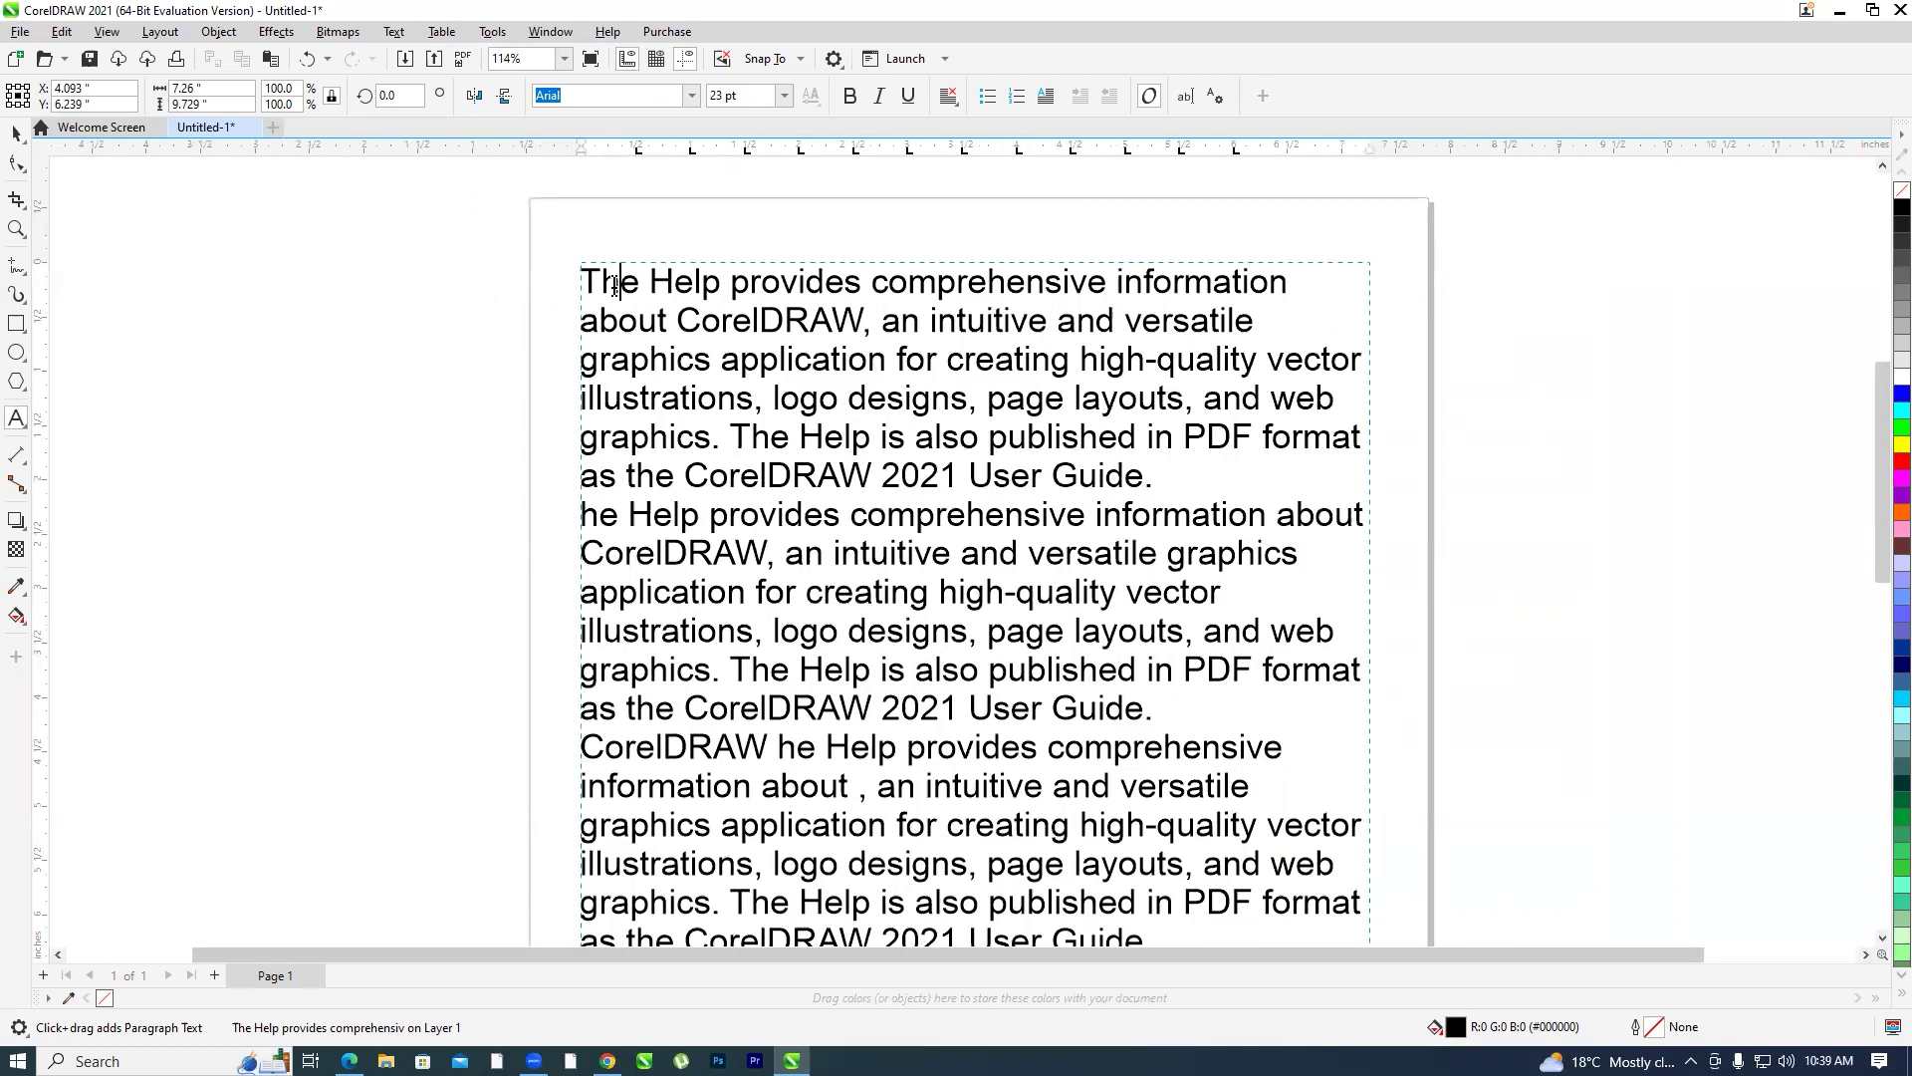
pyautogui.click(394, 32)
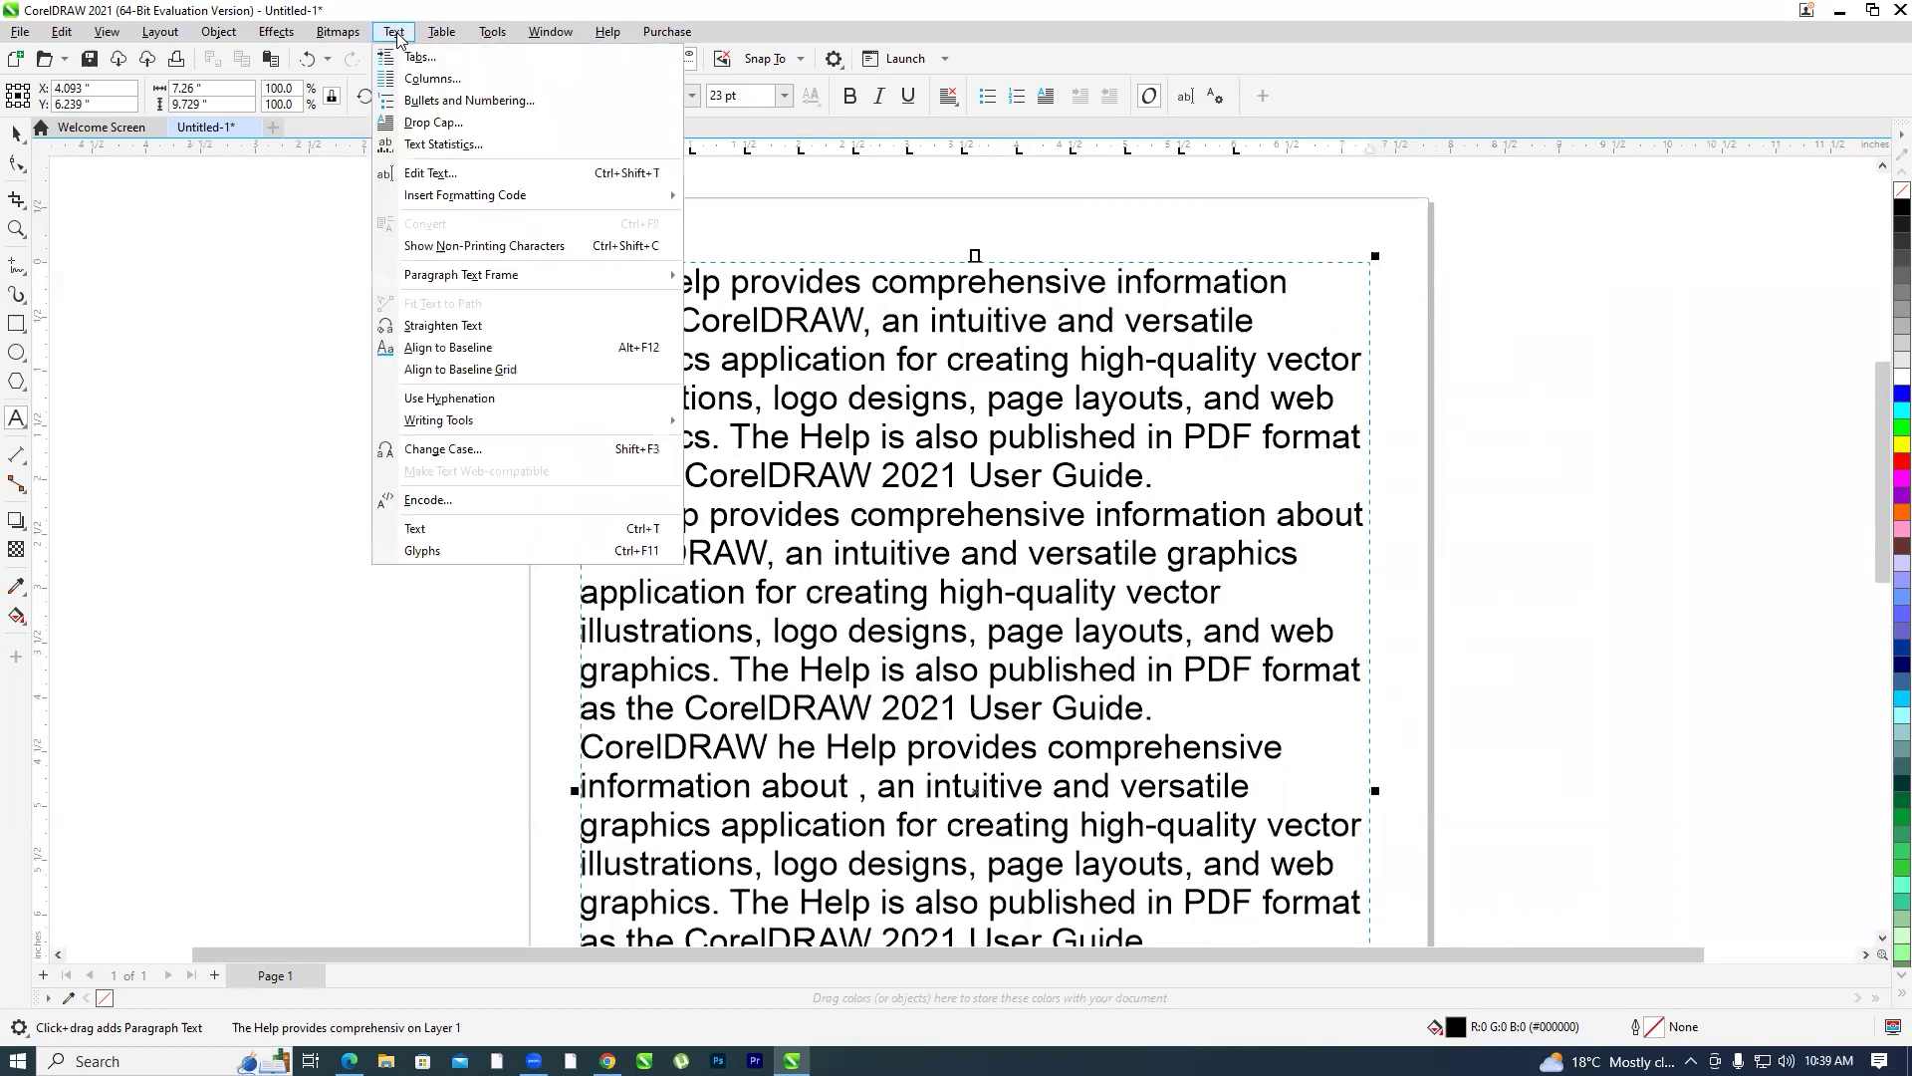
pyautogui.click(441, 123)
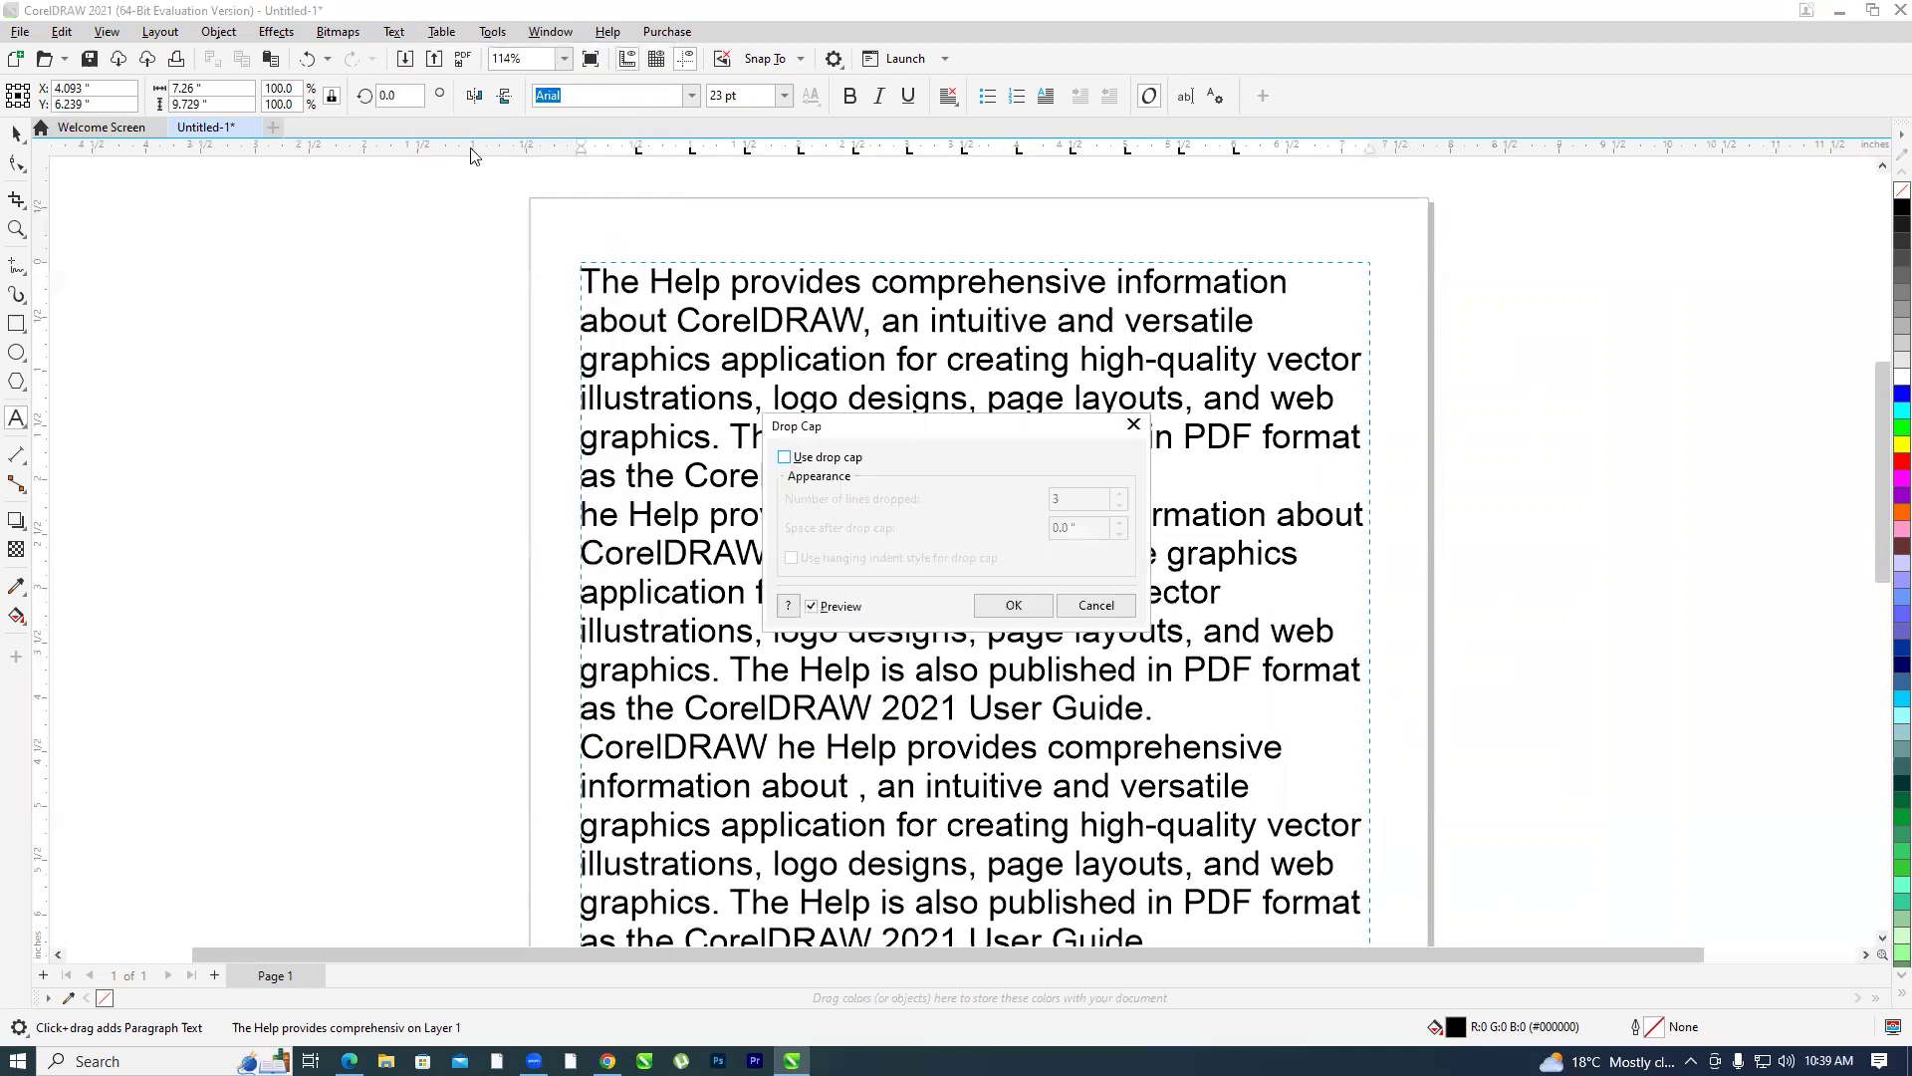
pyautogui.moveTo(974, 430); pyautogui.dragTo(1390, 195)
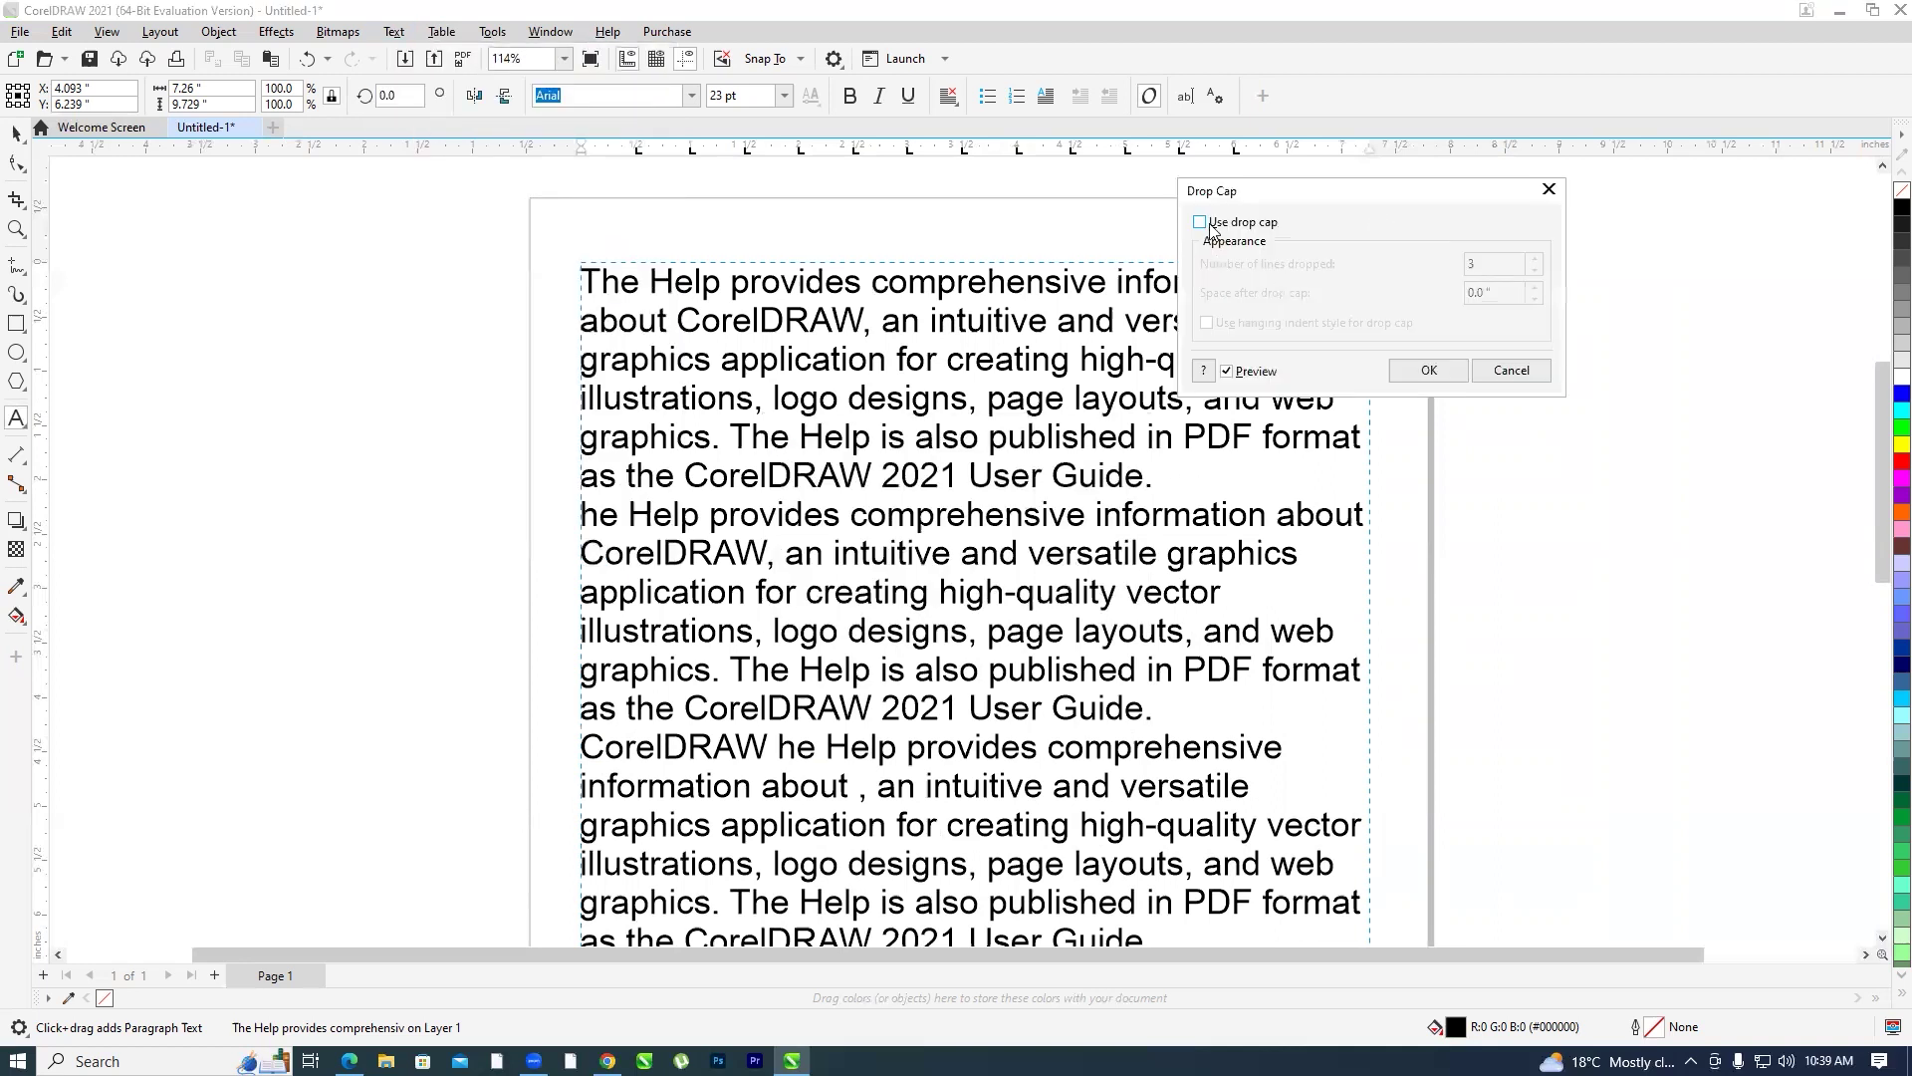
pyautogui.click(1201, 223)
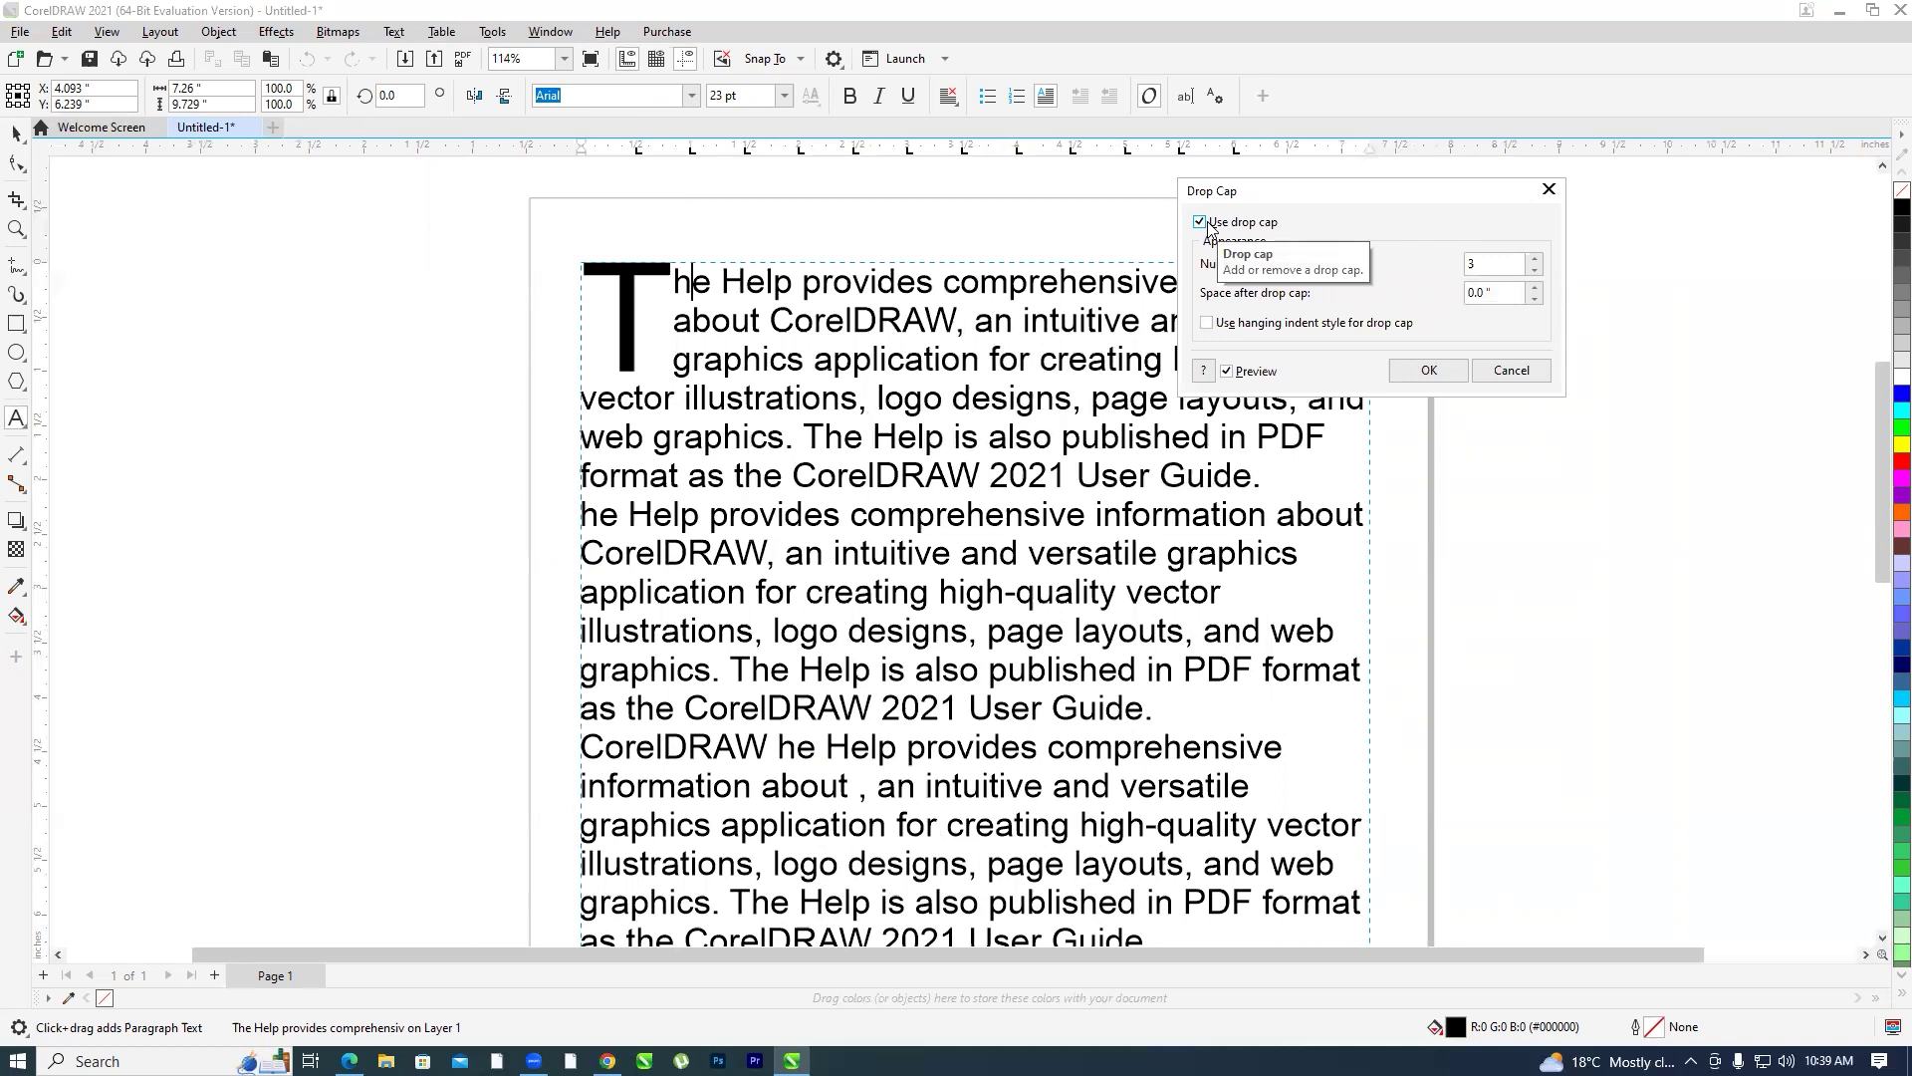
# Try dropping the cap over 5 lines, and set the number of lines dropped back to 3
pyautogui.click(1537, 259)
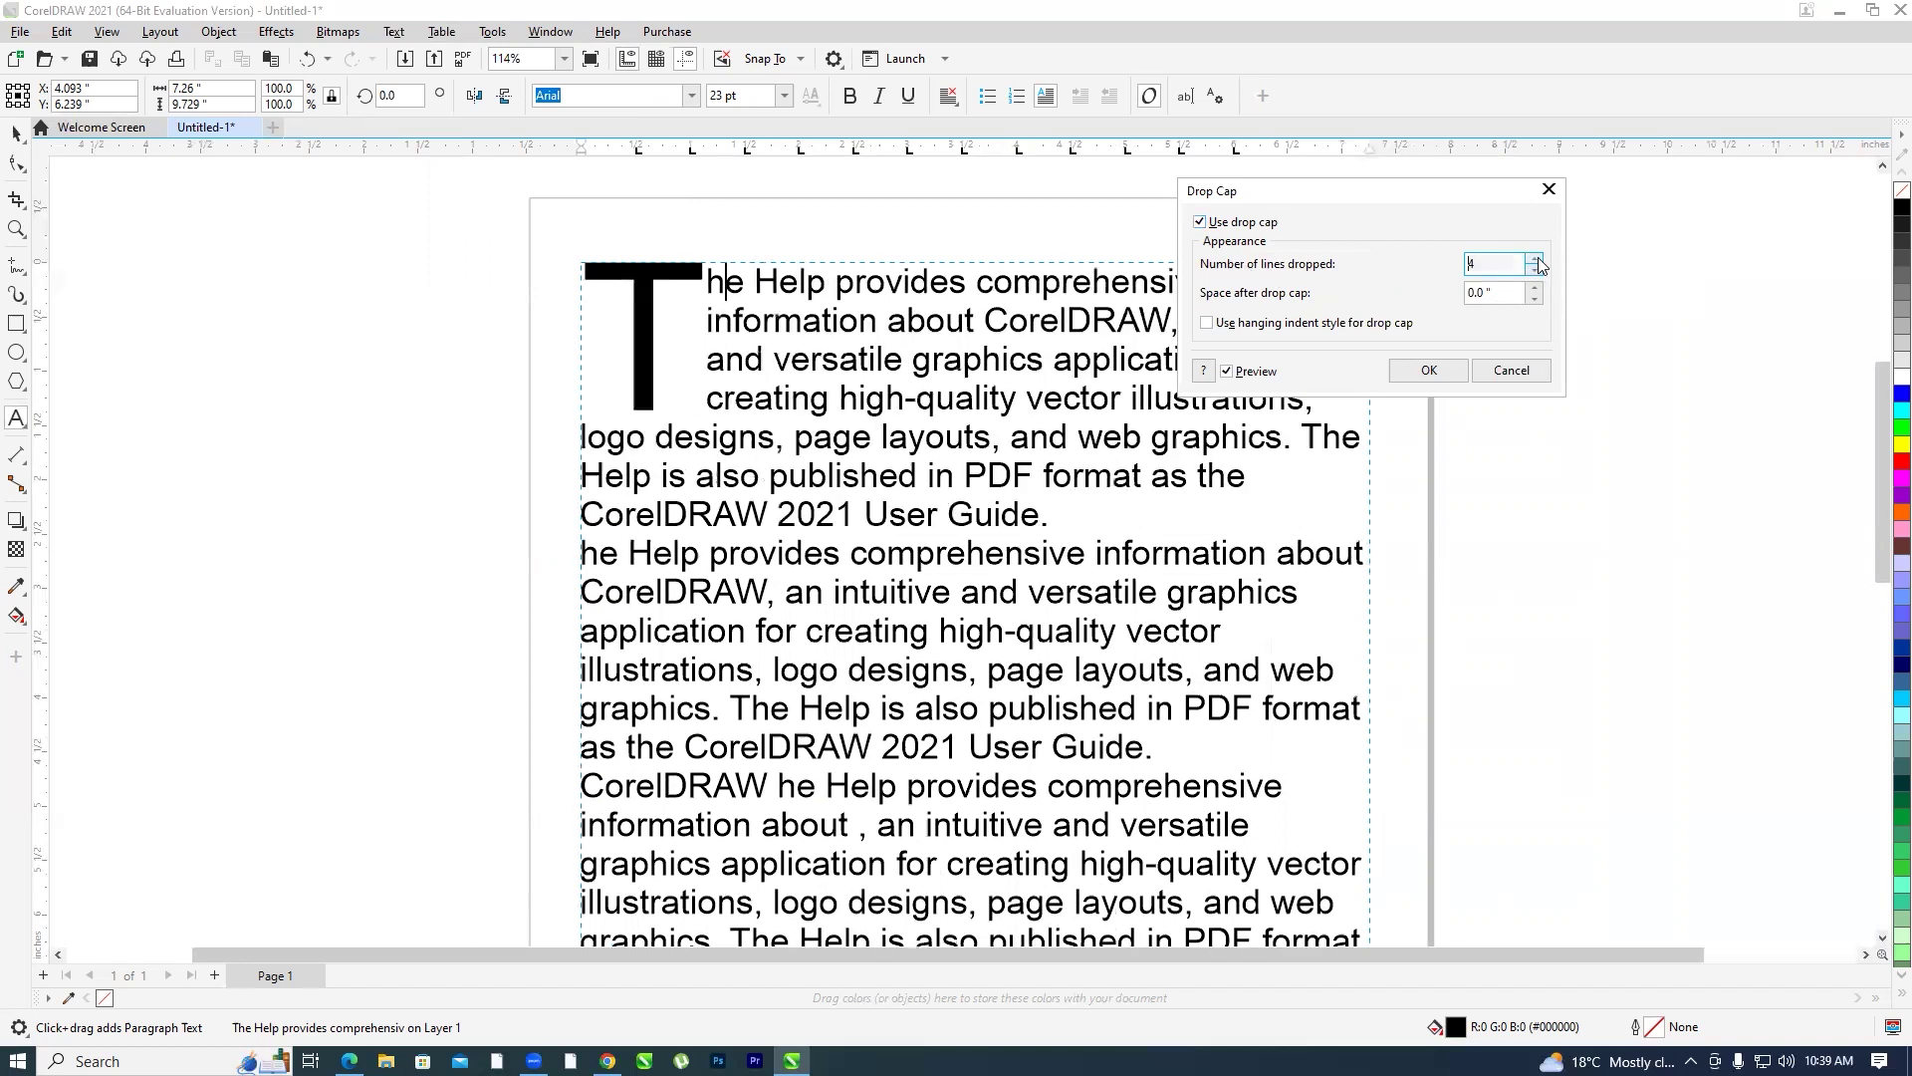
pyautogui.click(1537, 259)
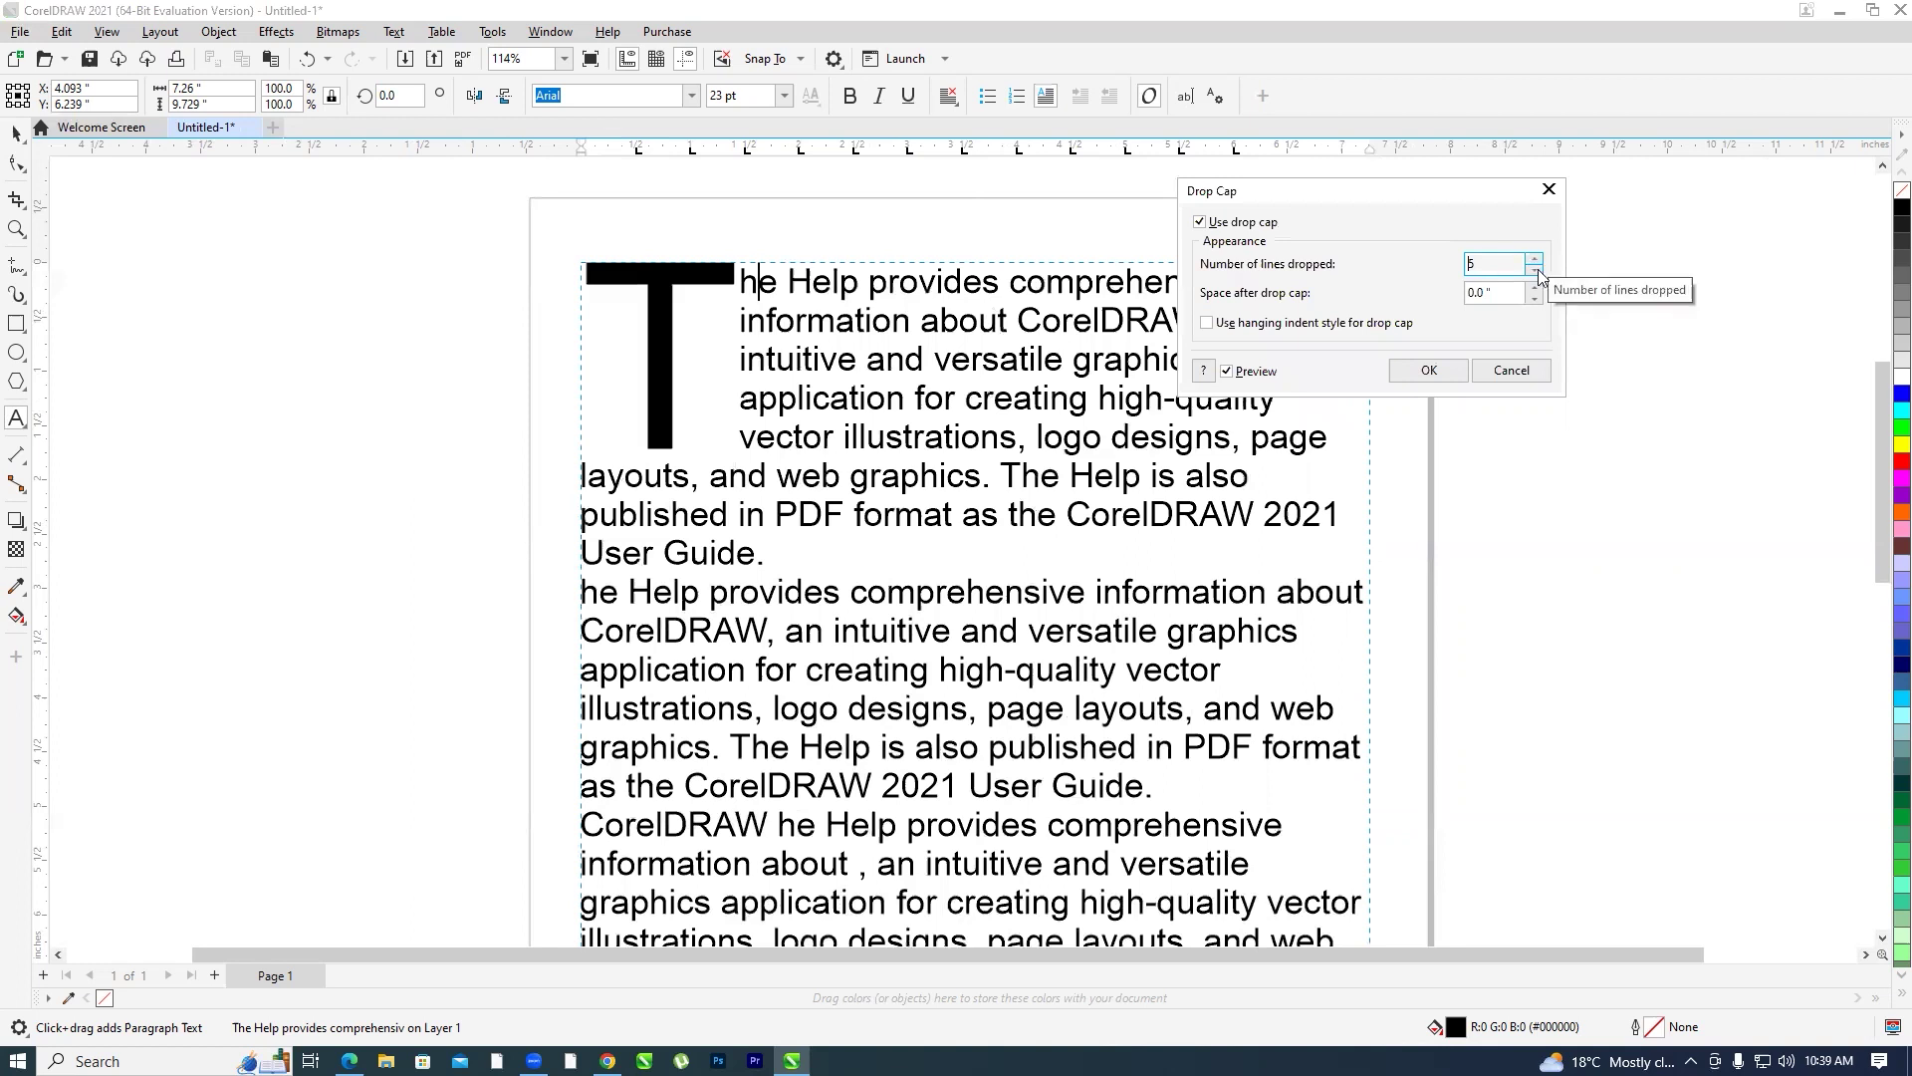
pyautogui.click(1537, 269)
pyautogui.click(1537, 269)
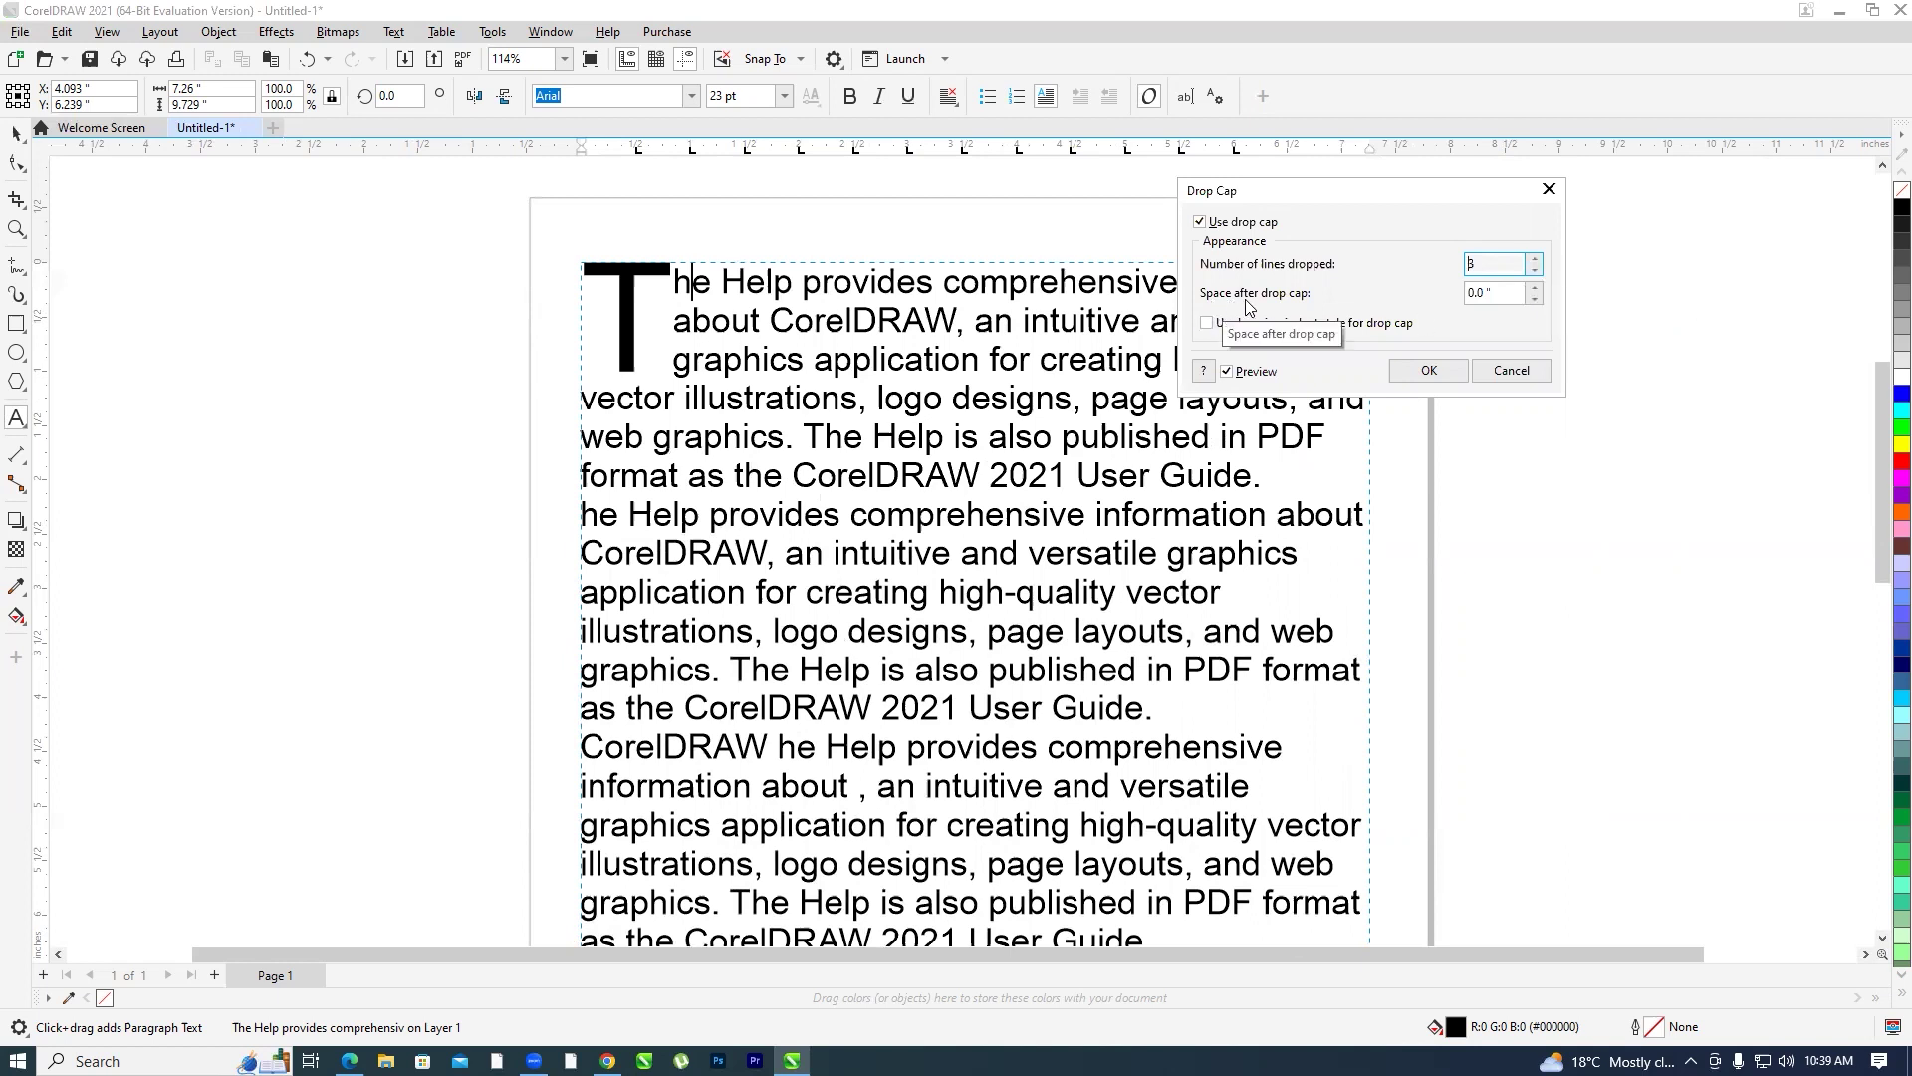
# Set the space after the drop cap to 0.3 in
pyautogui.click(1536, 288)
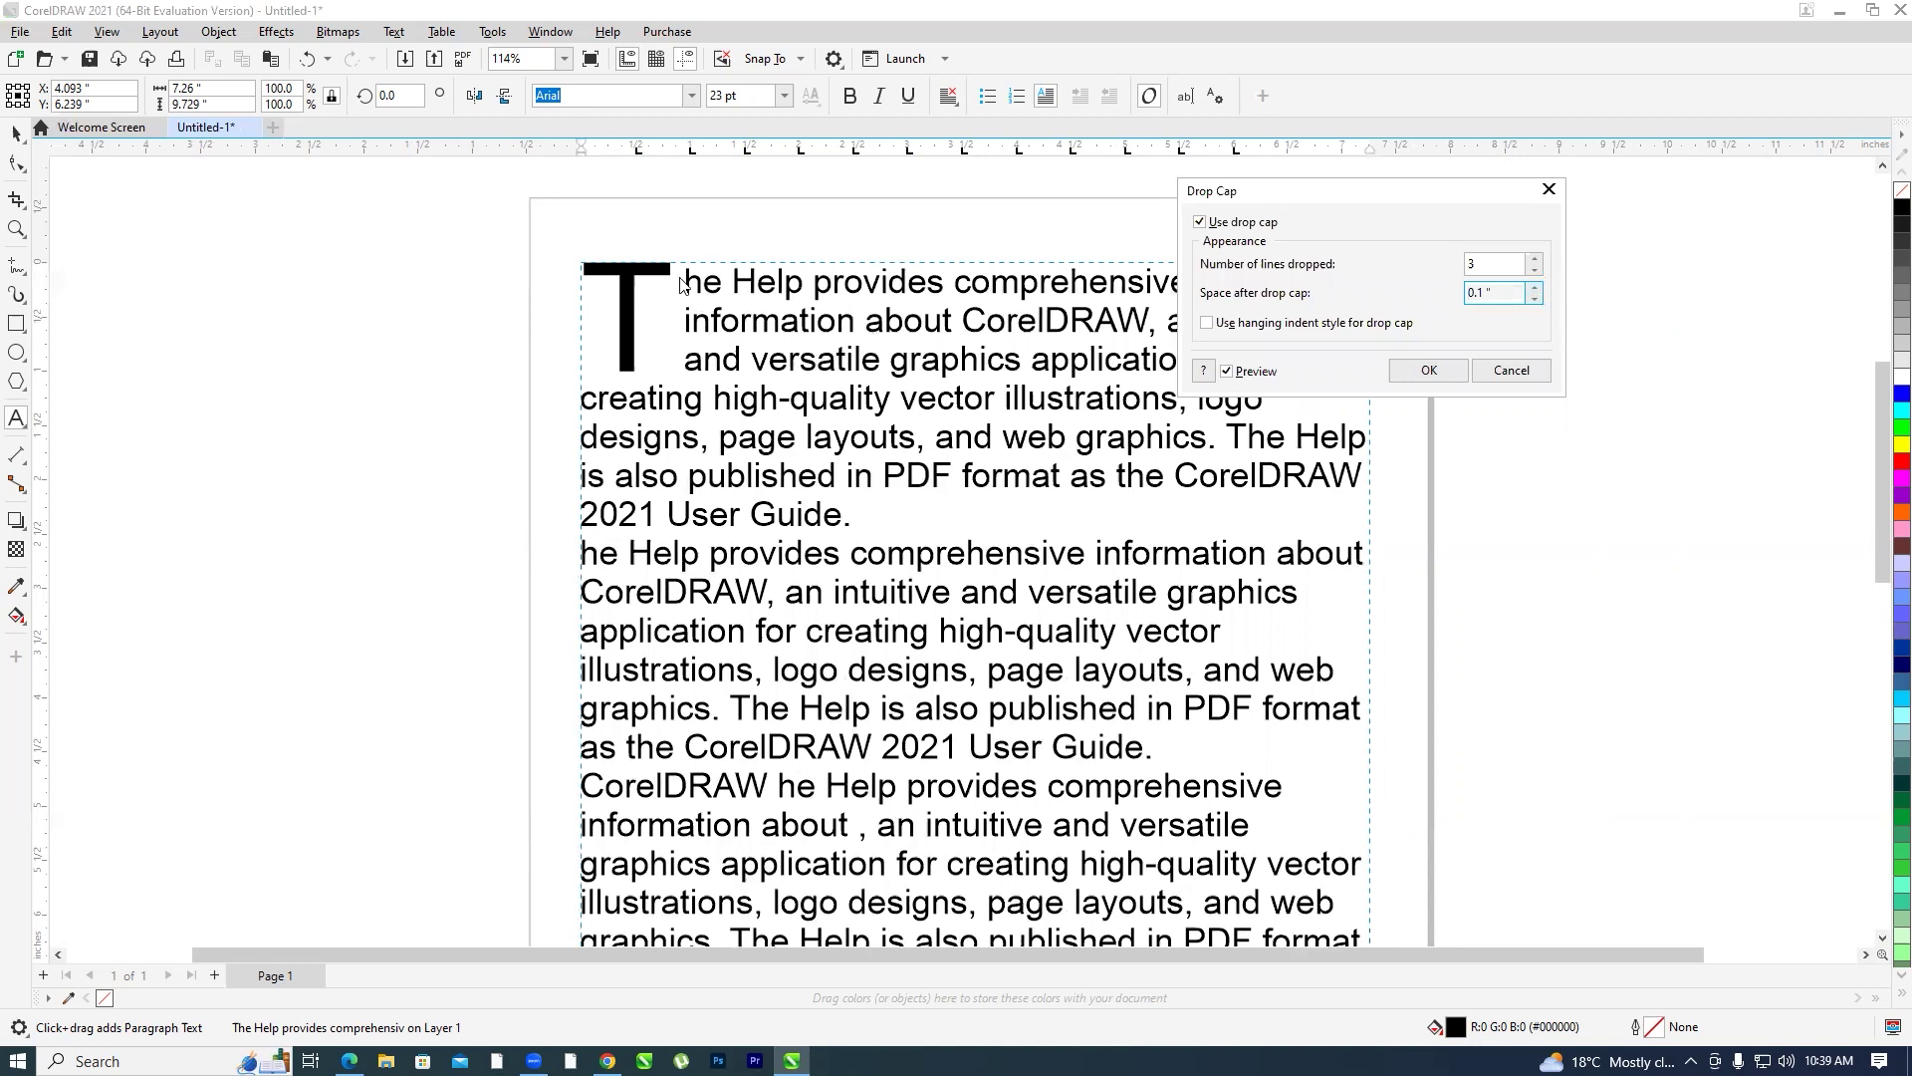
pyautogui.click(1535, 288)
pyautogui.click(1535, 287)
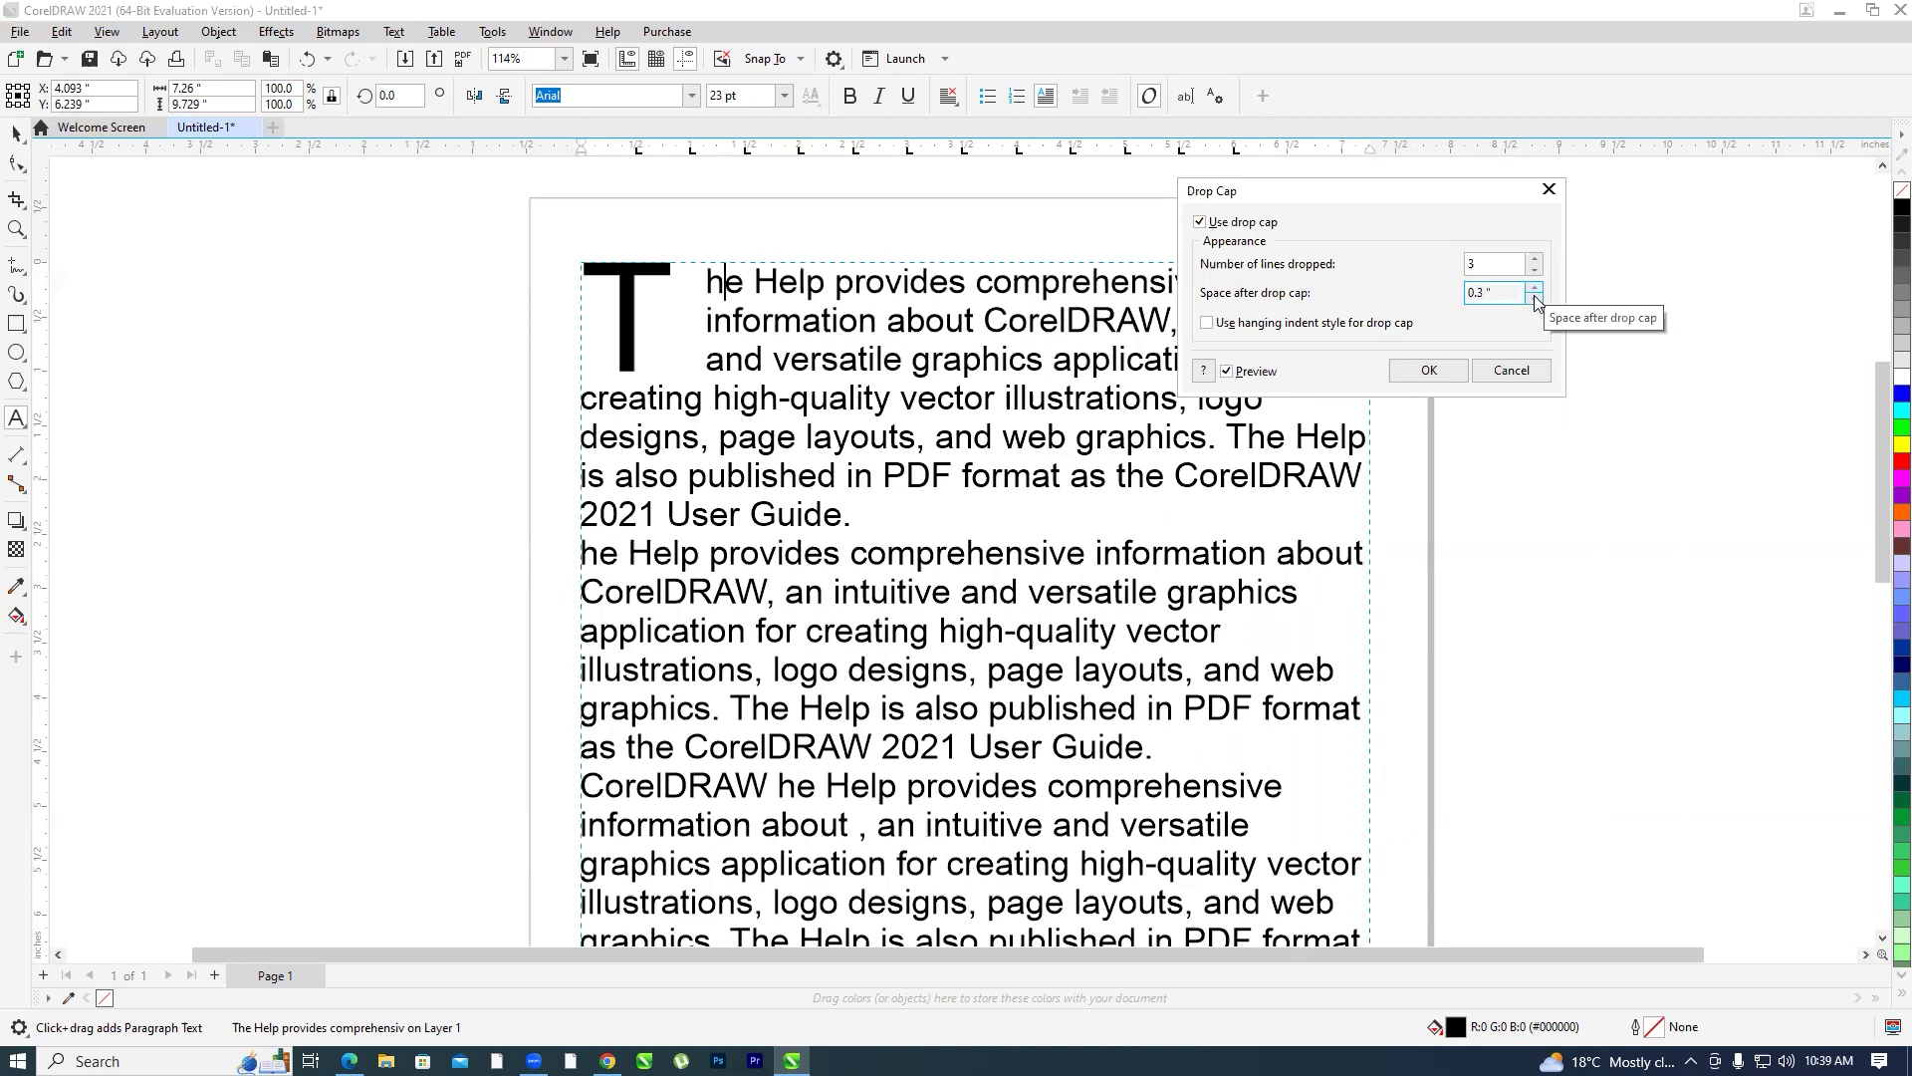
# Try a 0.1 in space after the drop cap with the hanging indent style on and off, and discard the drop cap settings
pyautogui.click(1535, 298)
pyautogui.click(1535, 297)
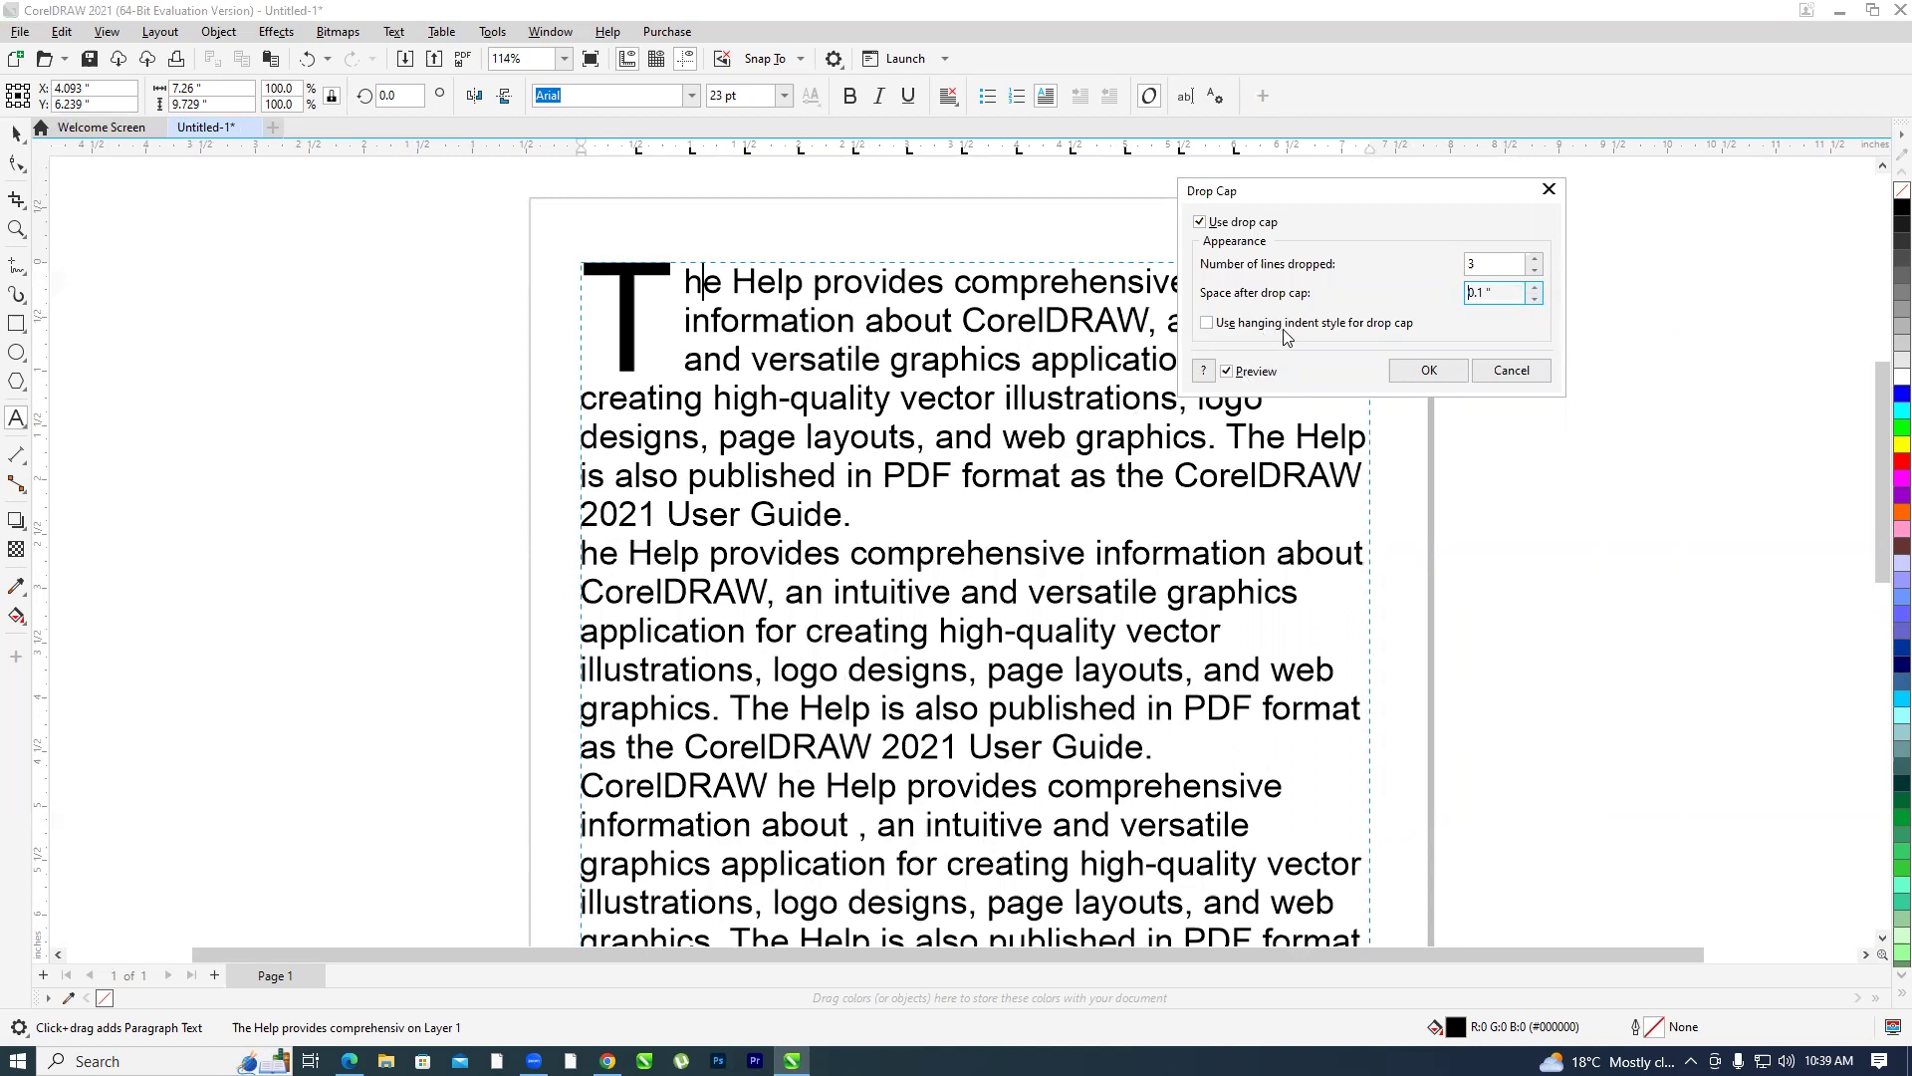
pyautogui.click(1208, 325)
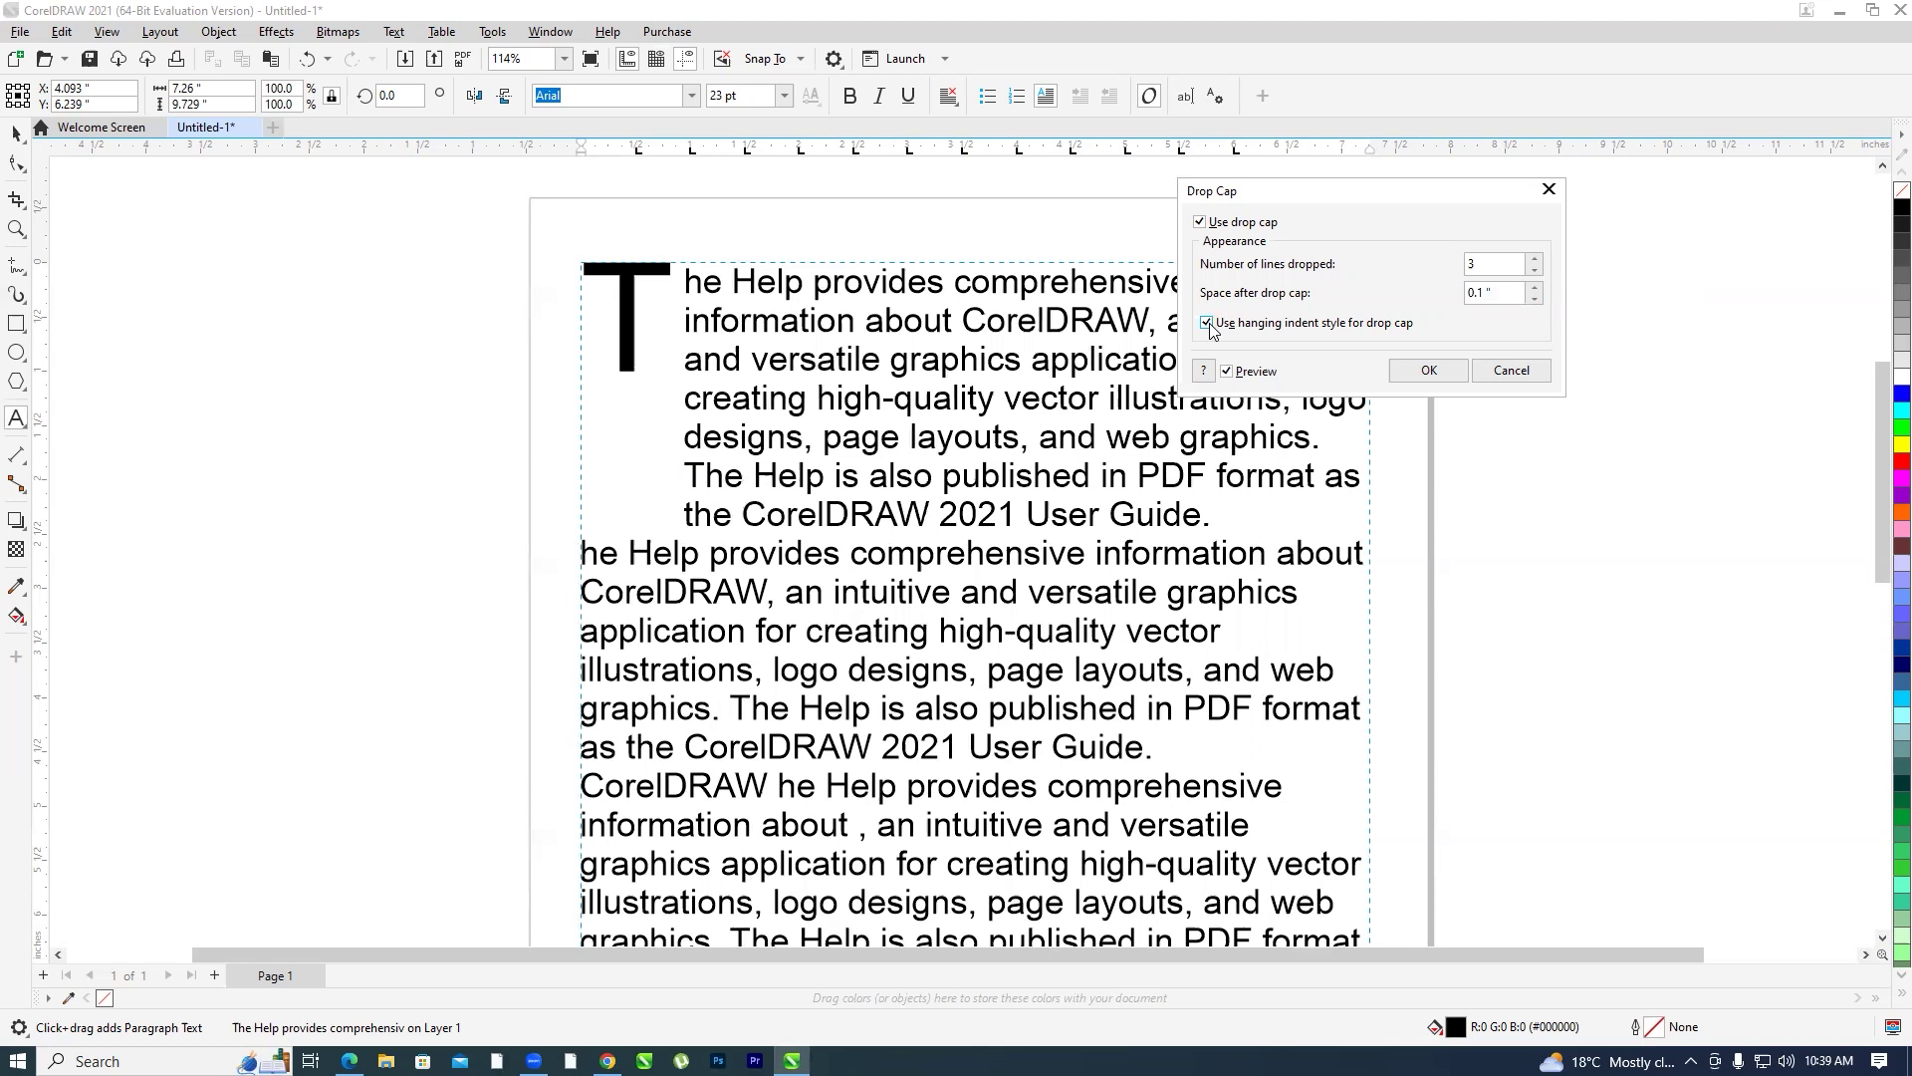
pyautogui.click(1208, 325)
pyautogui.click(1209, 325)
pyautogui.click(1208, 325)
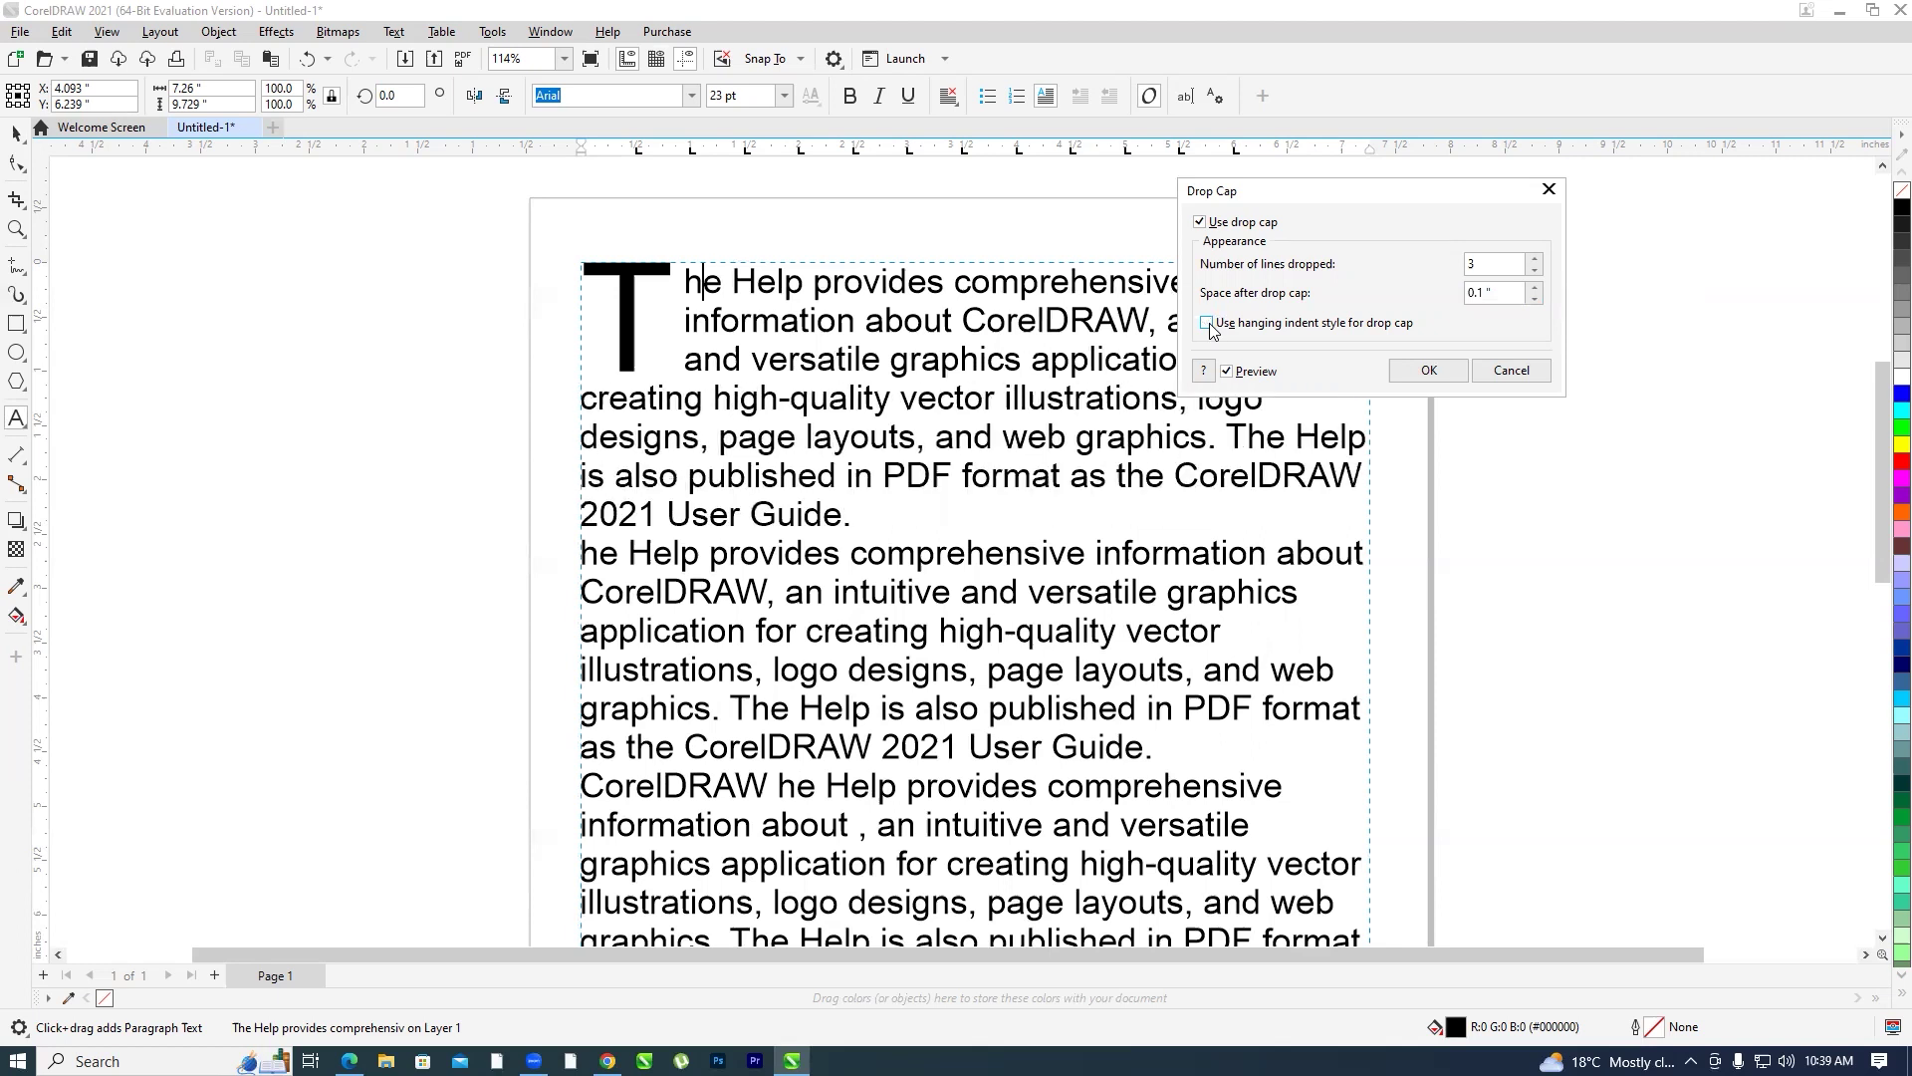
pyautogui.click(1209, 325)
pyautogui.click(1208, 325)
pyautogui.click(1208, 325)
pyautogui.click(1208, 325)
pyautogui.click(1511, 371)
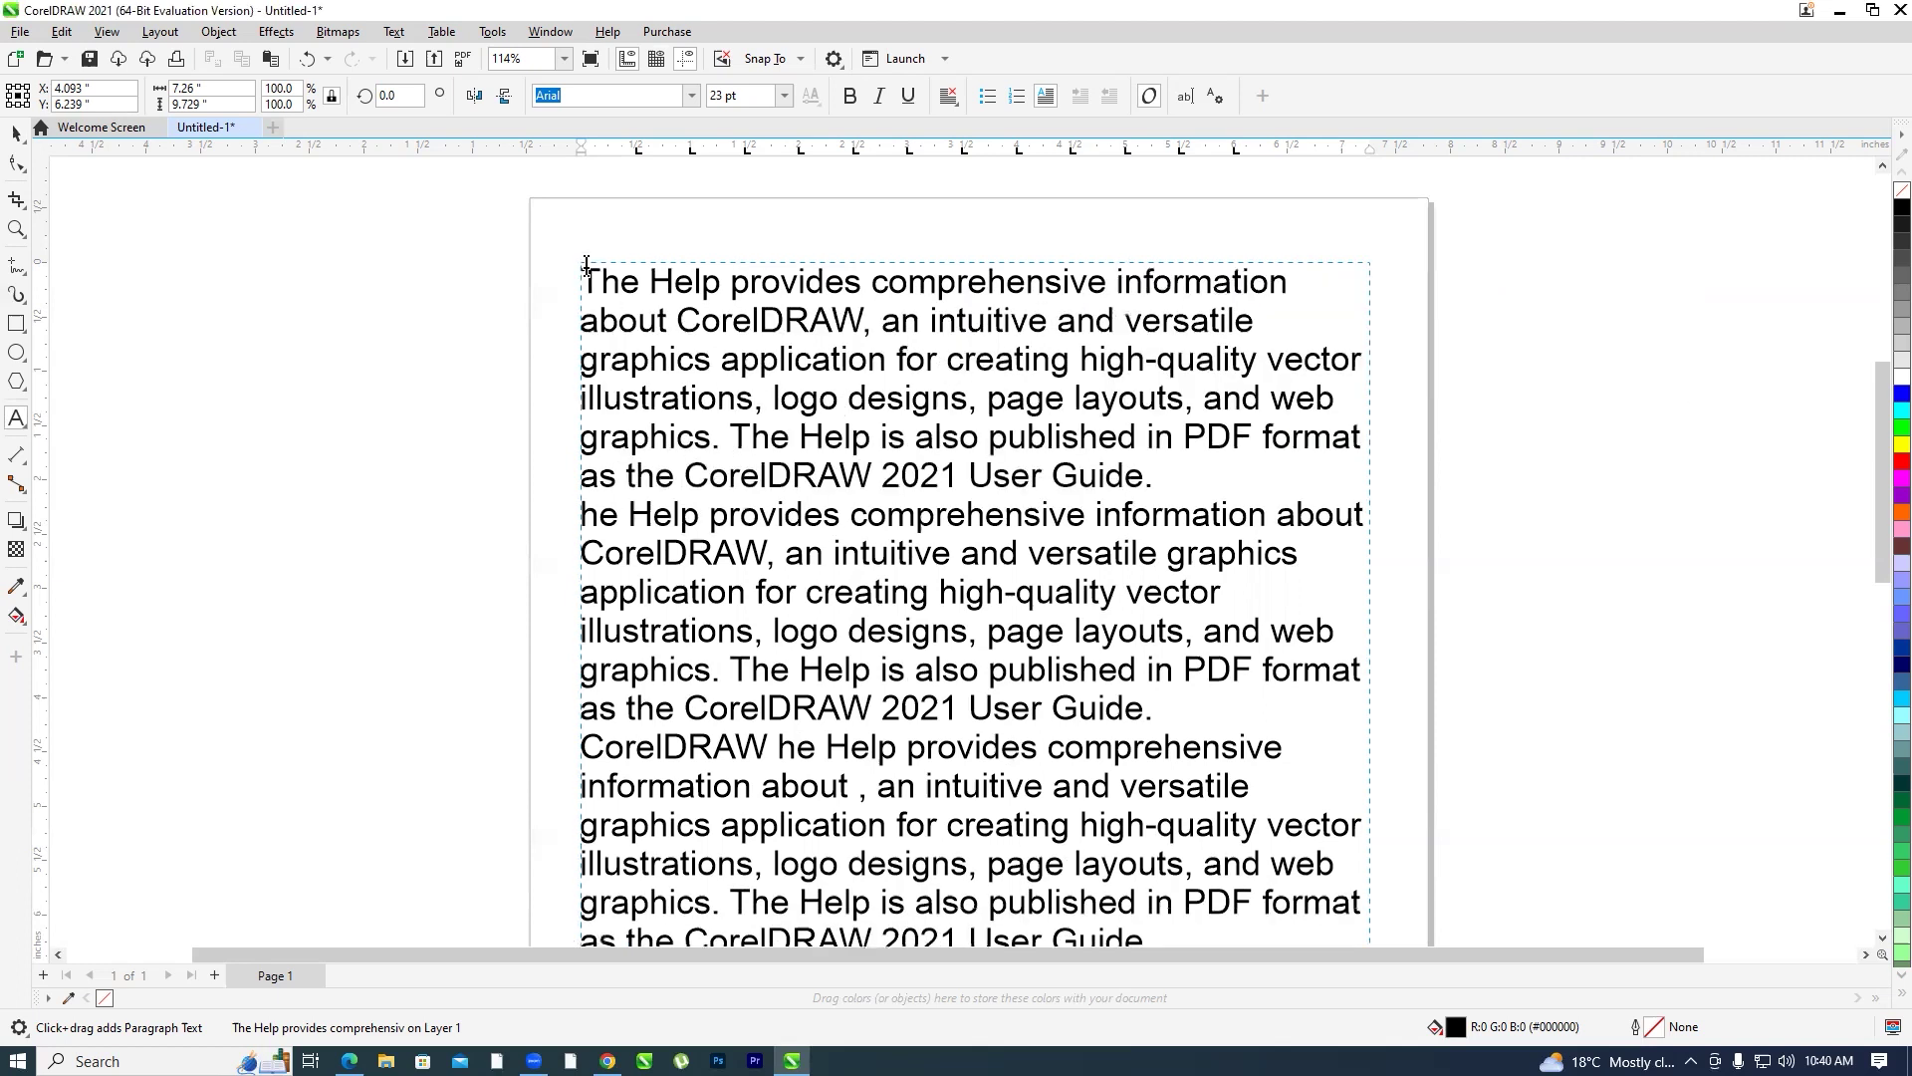
# Check the text statistics of the paragraph text frame, including its paragraph and line counts
pyautogui.click(395, 33)
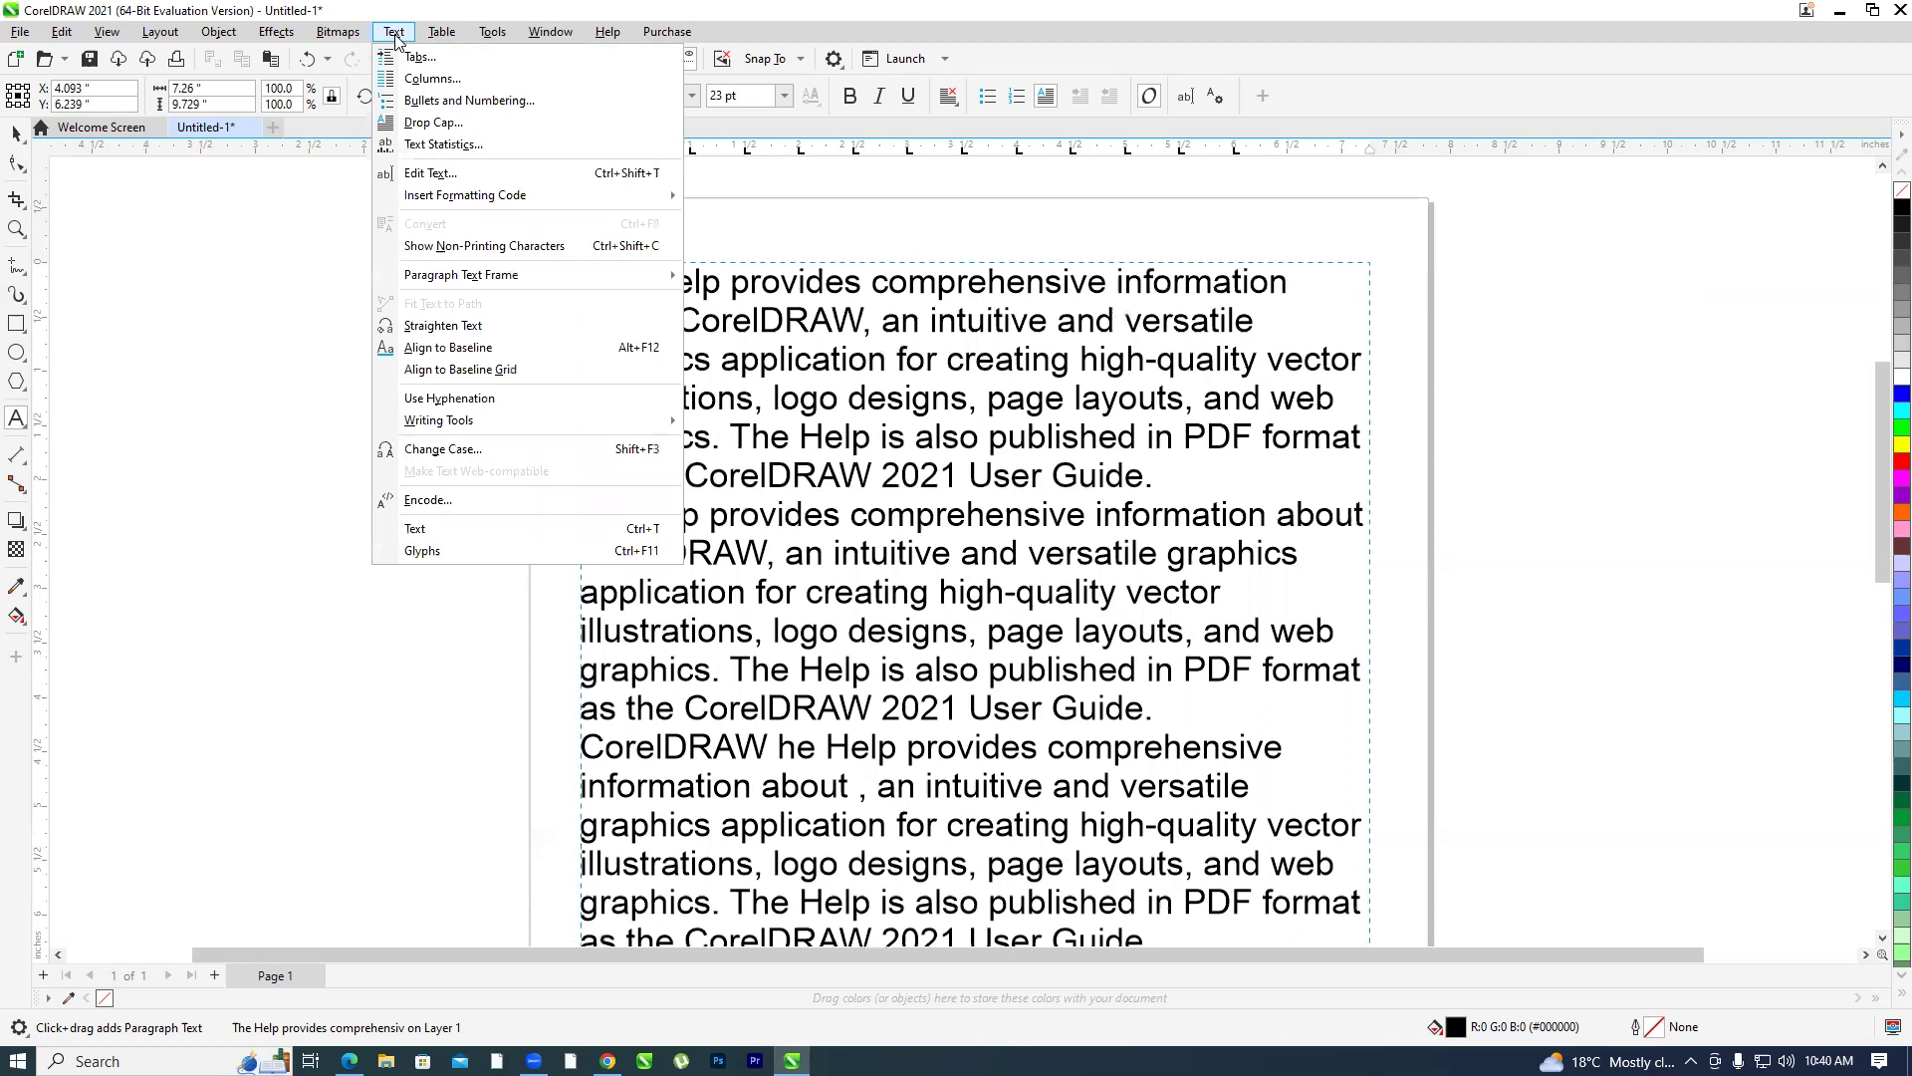
pyautogui.click(436, 146)
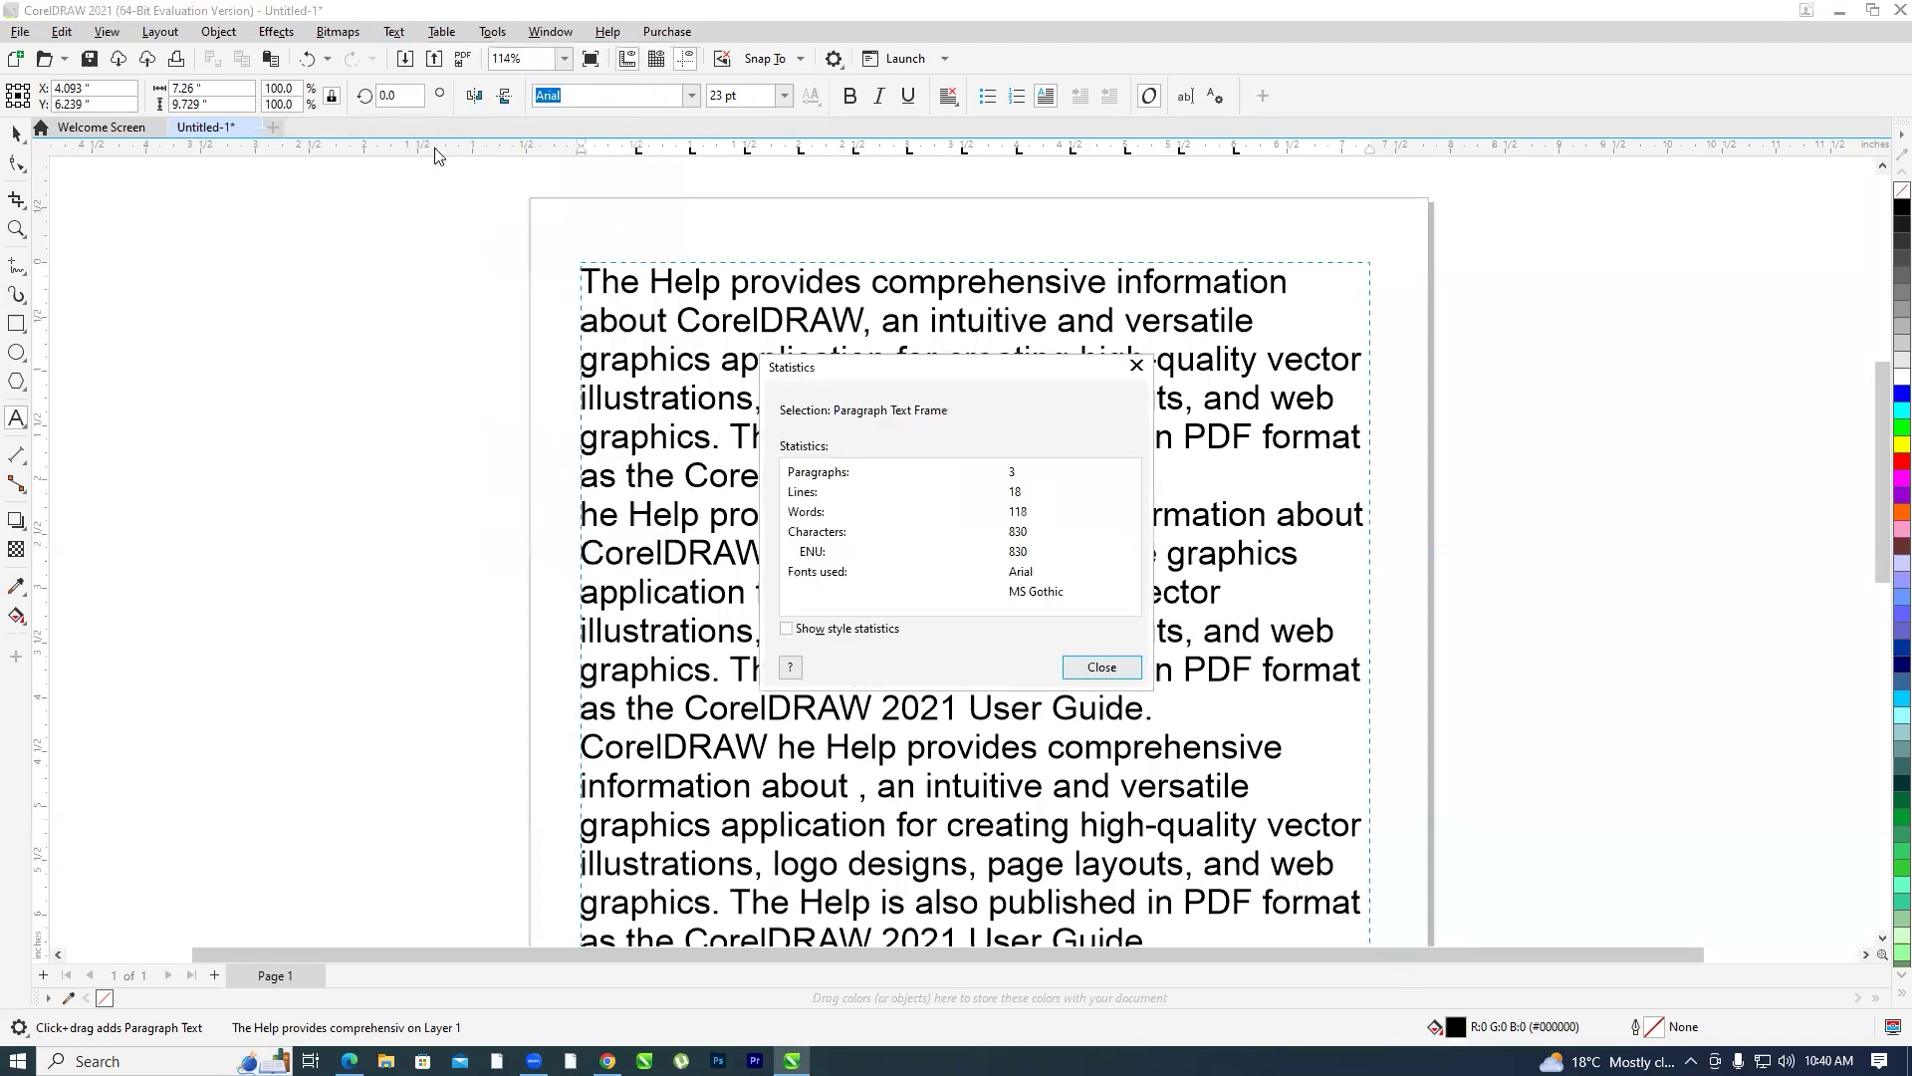
pyautogui.moveTo(956, 368); pyautogui.dragTo(1209, 182)
pyautogui.click(1168, 328)
pyautogui.click(1270, 306)
pyautogui.click(1295, 287)
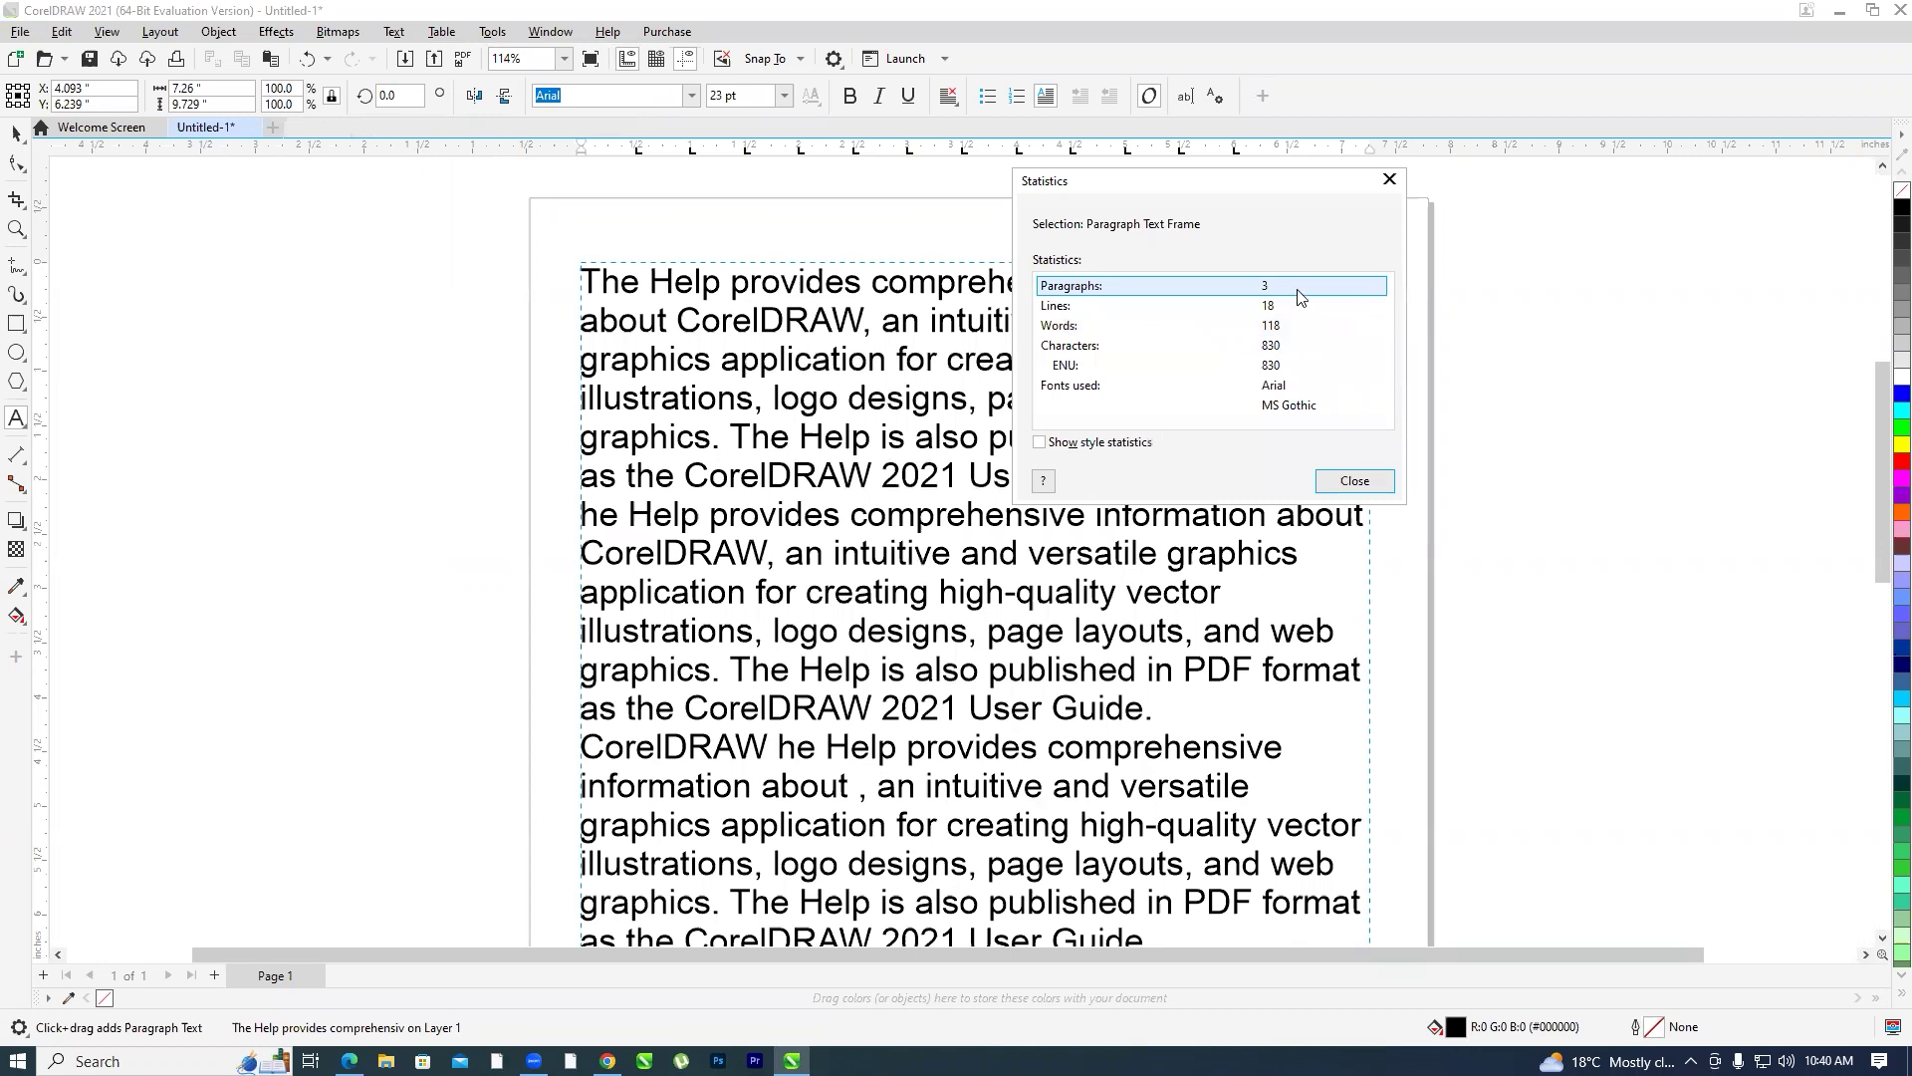
pyautogui.click(1294, 311)
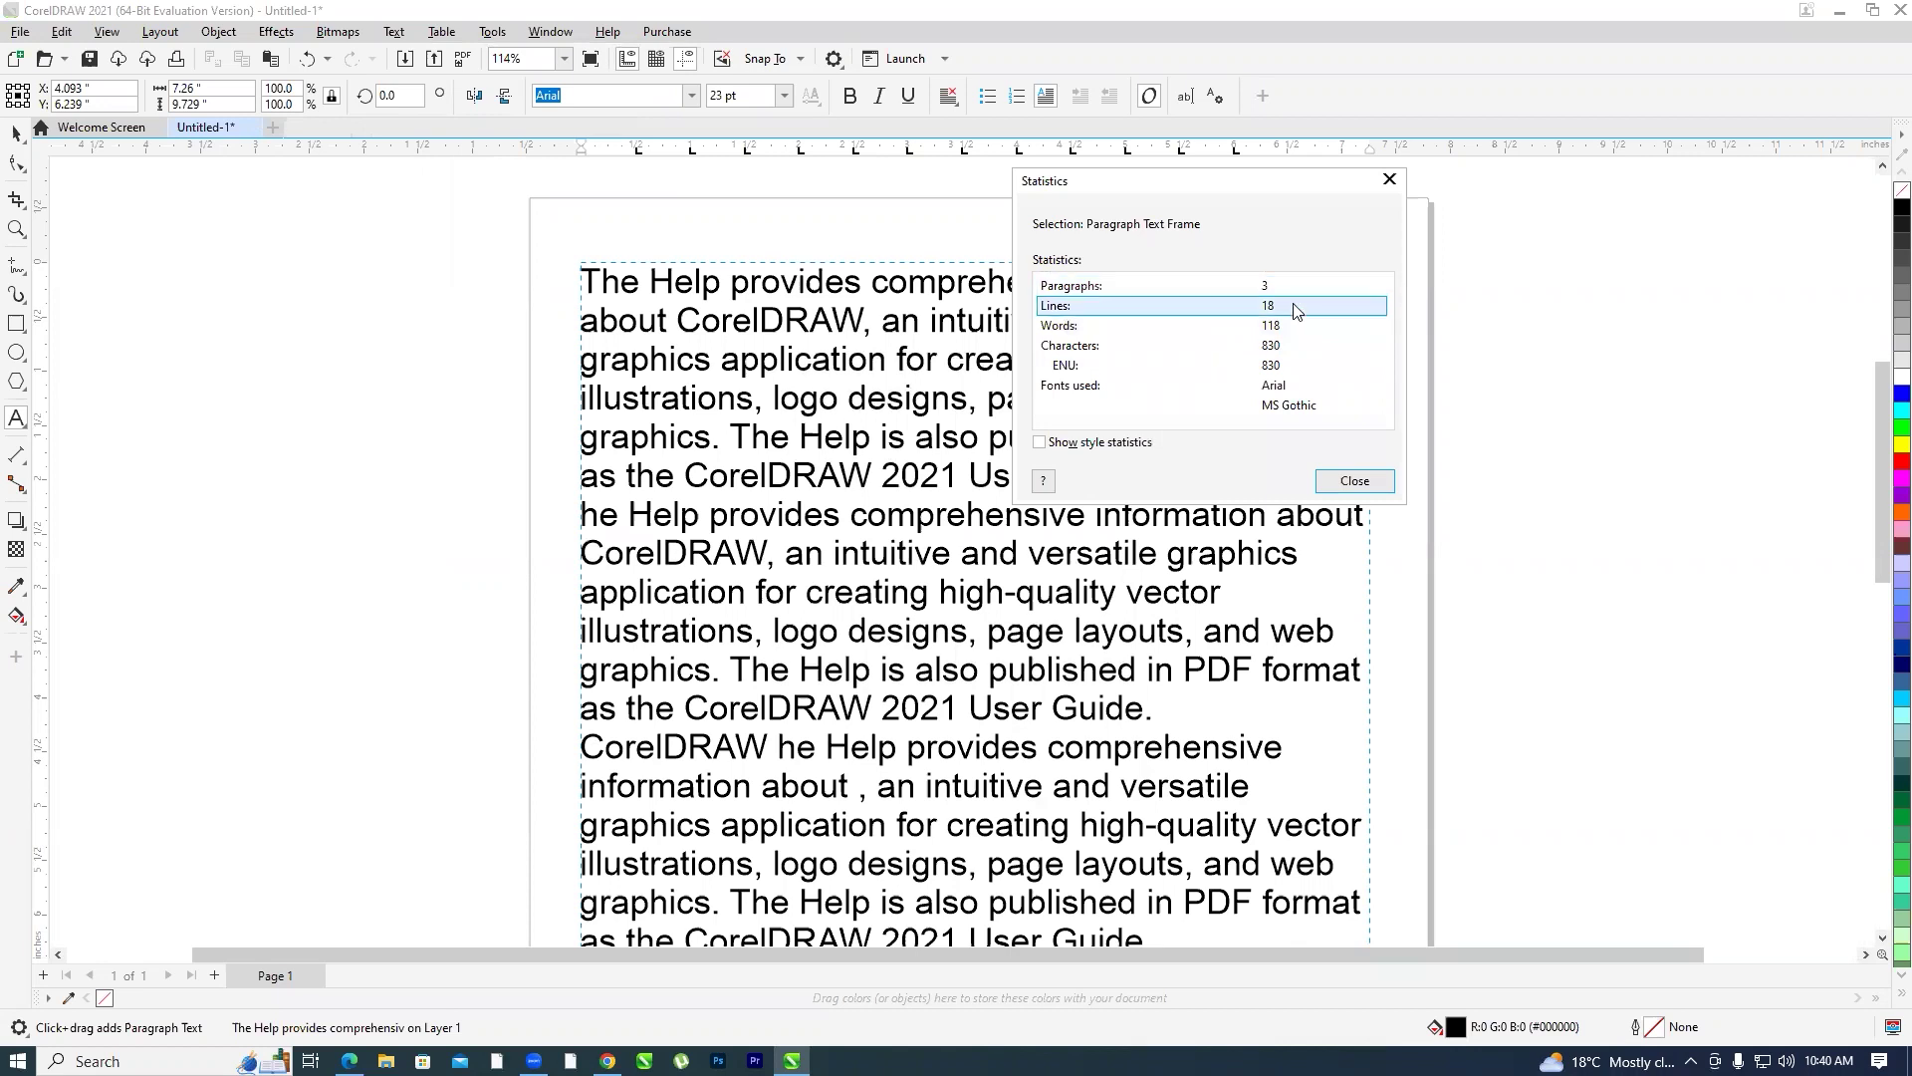
pyautogui.click(1390, 181)
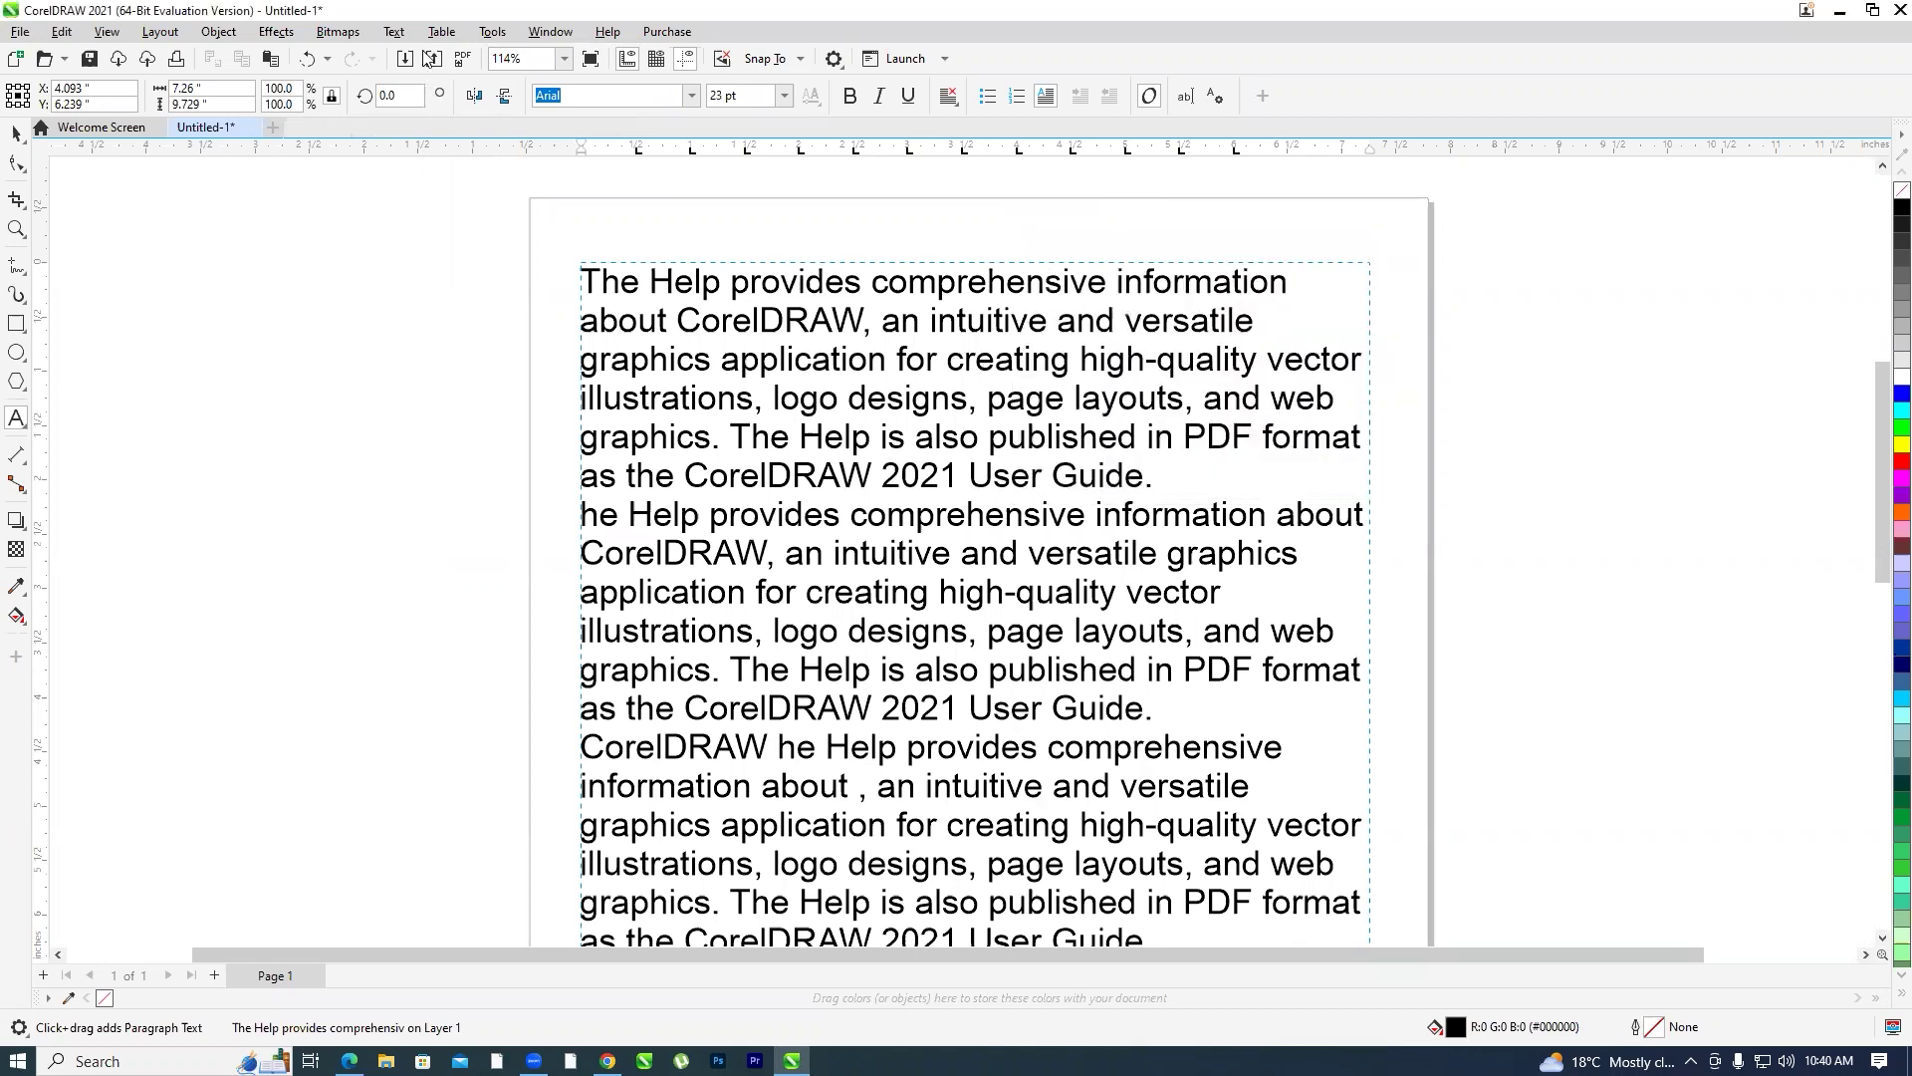
# In the text editor, make the first paragraph bold from the end of "graphics" before "application for creating" through "User Guide."
pyautogui.click(394, 31)
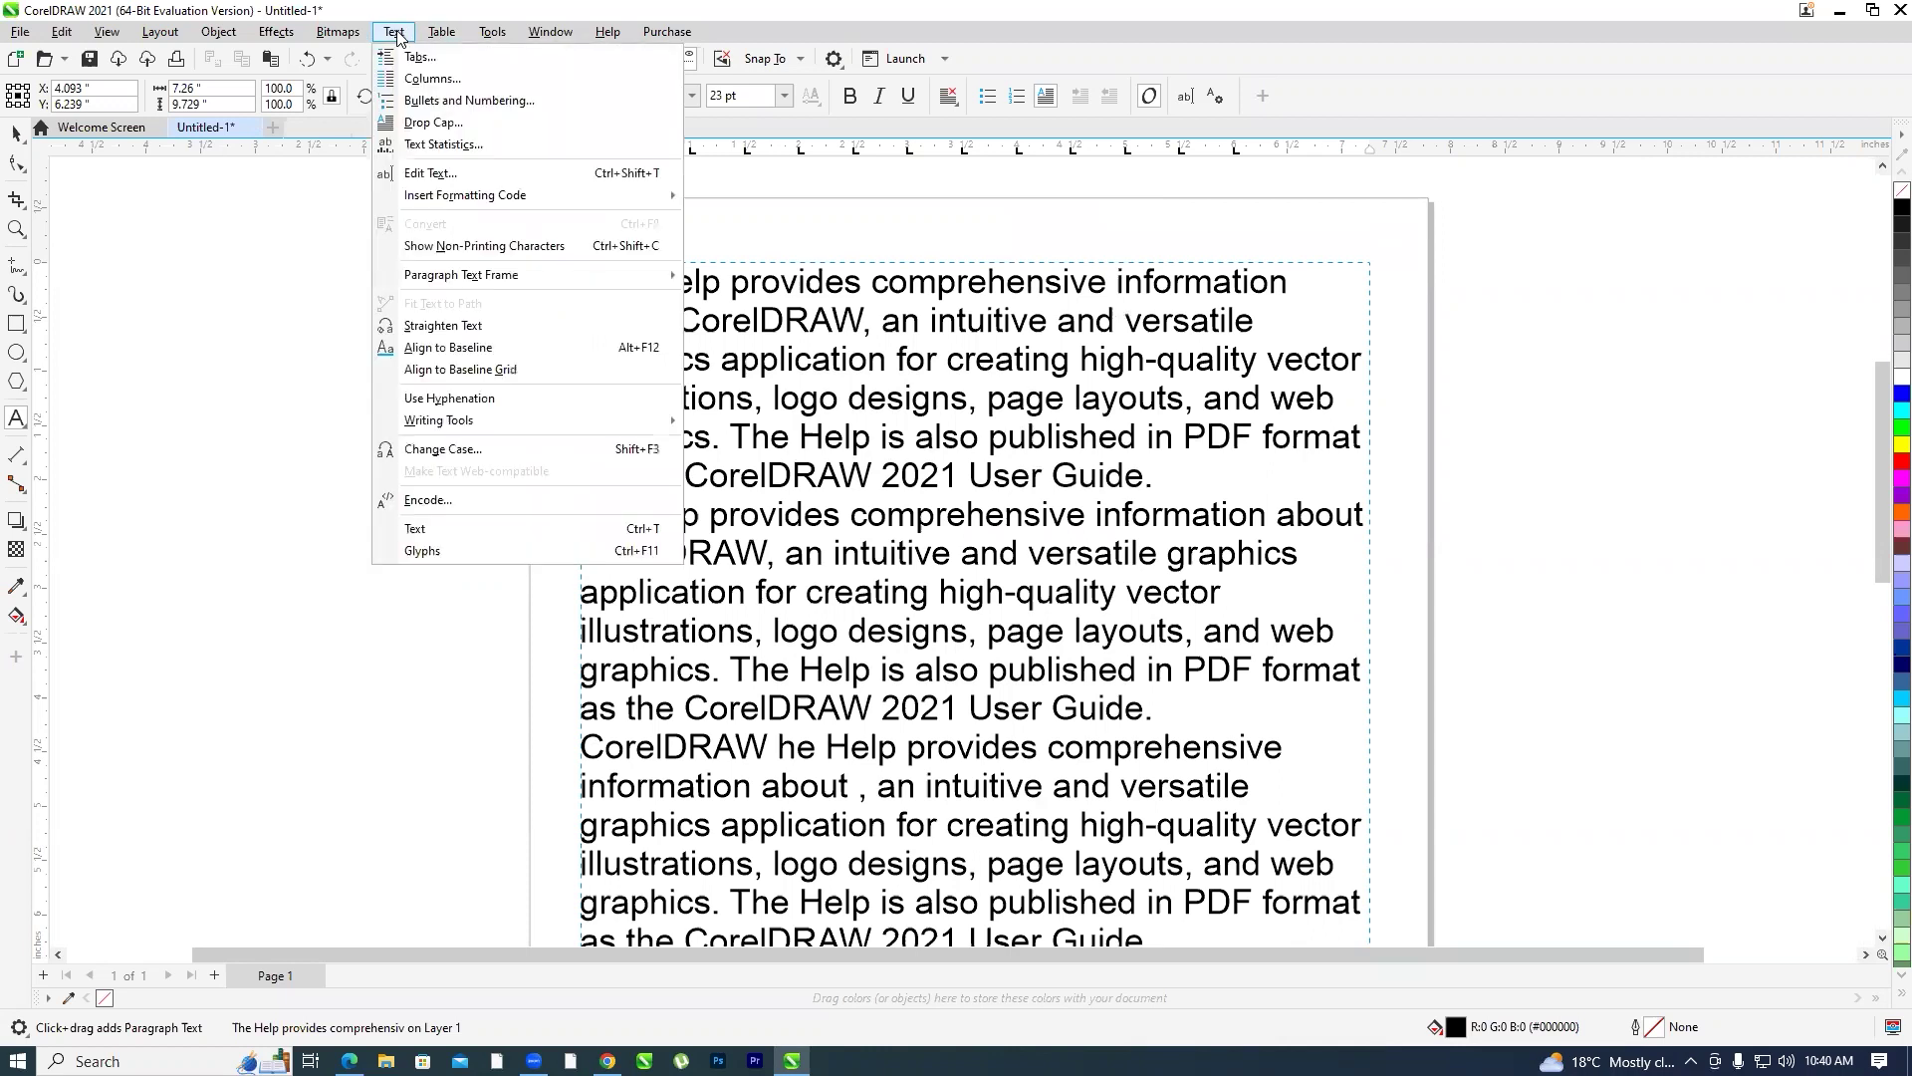
pyautogui.click(466, 180)
pyautogui.moveTo(907, 286); pyautogui.dragTo(1106, 303)
pyautogui.moveTo(1111, 419); pyautogui.dragTo(1117, 408)
pyautogui.click(1184, 347)
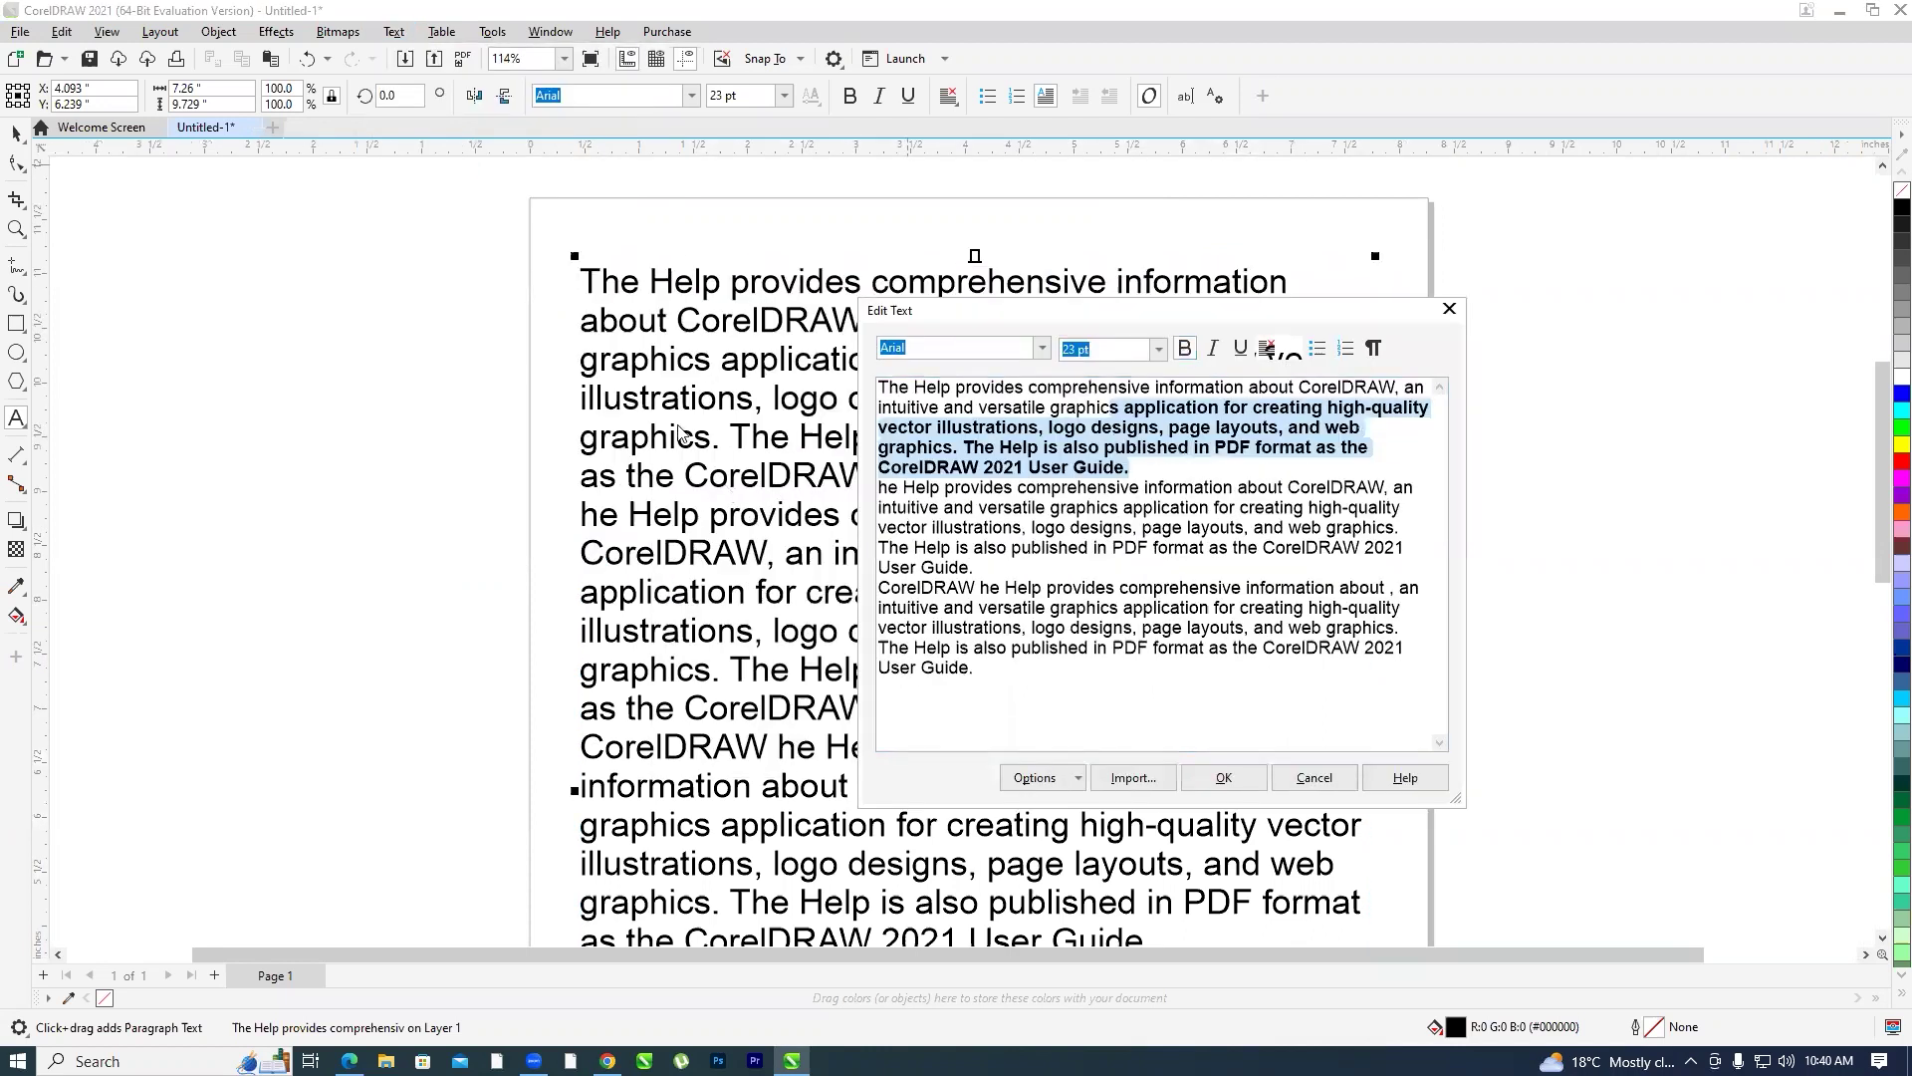
pyautogui.click(1225, 778)
pyautogui.click(394, 32)
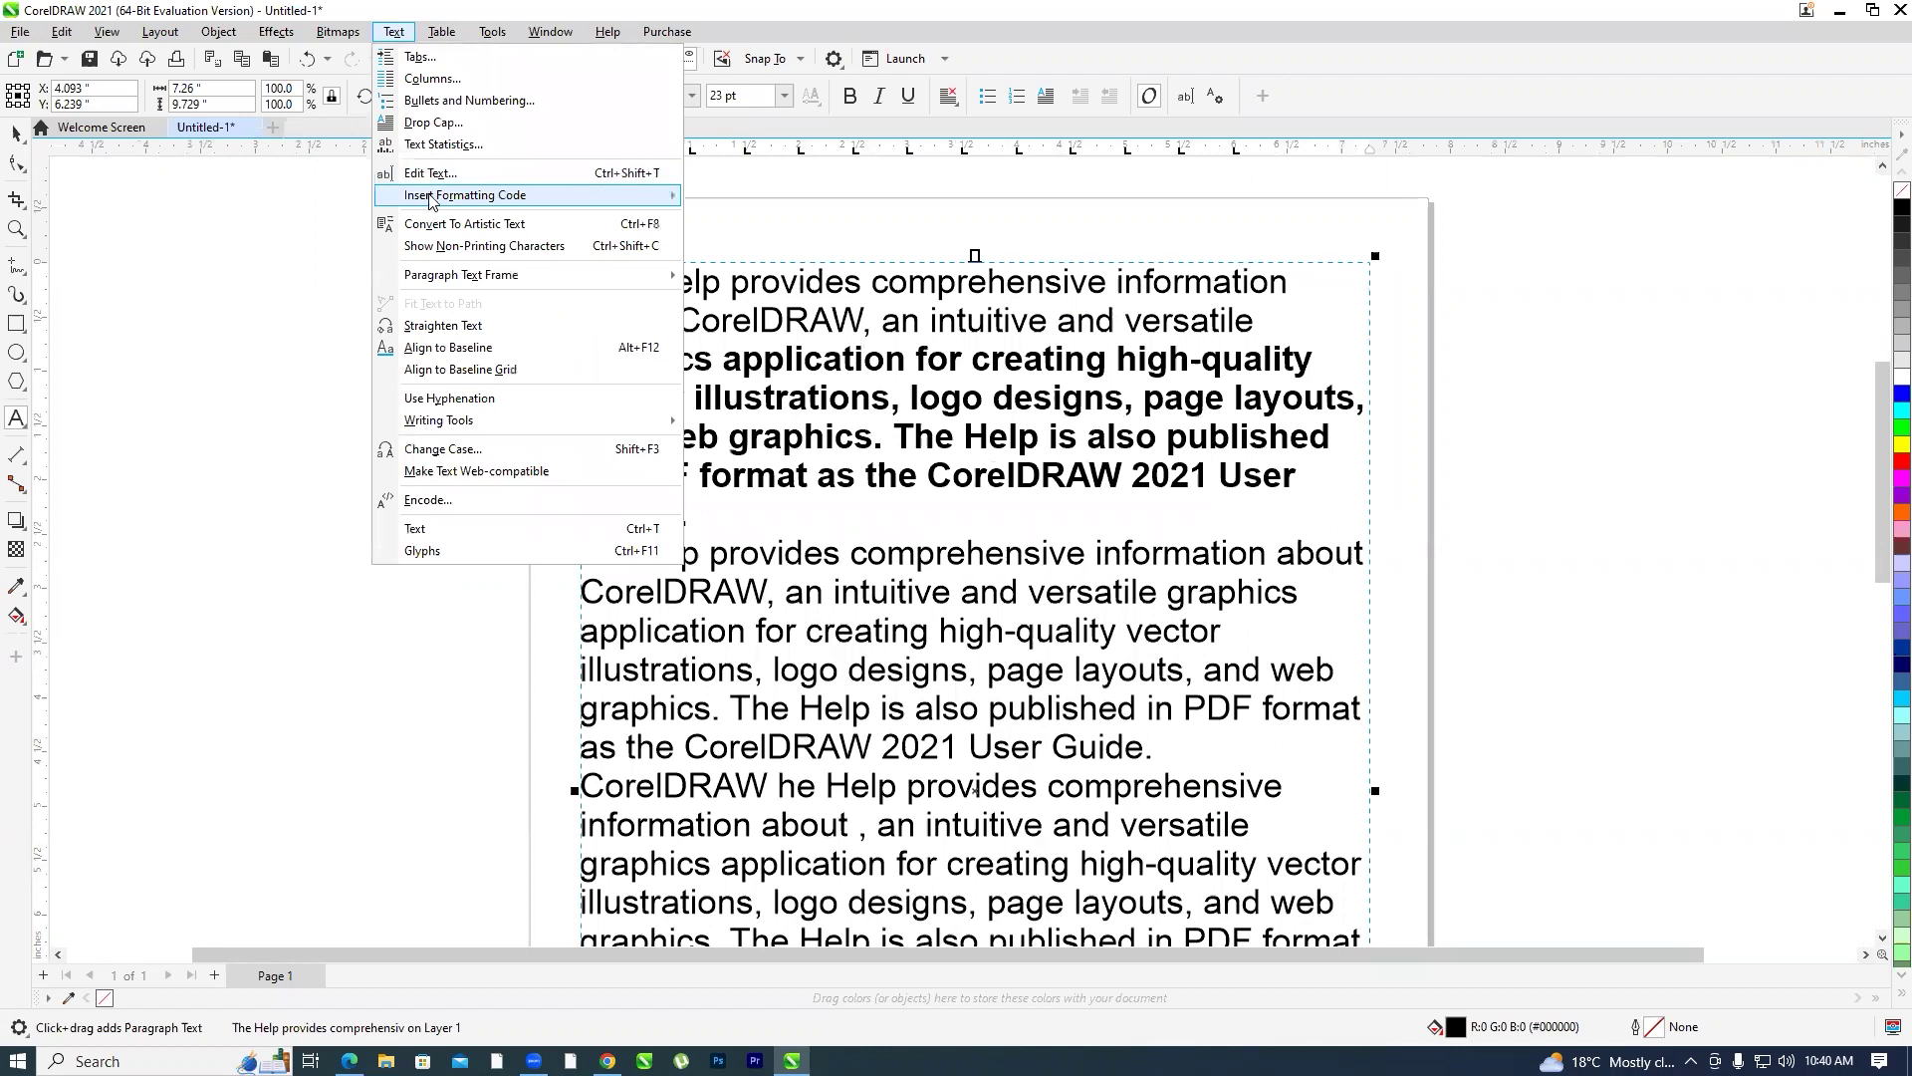
pyautogui.moveTo(431, 199)
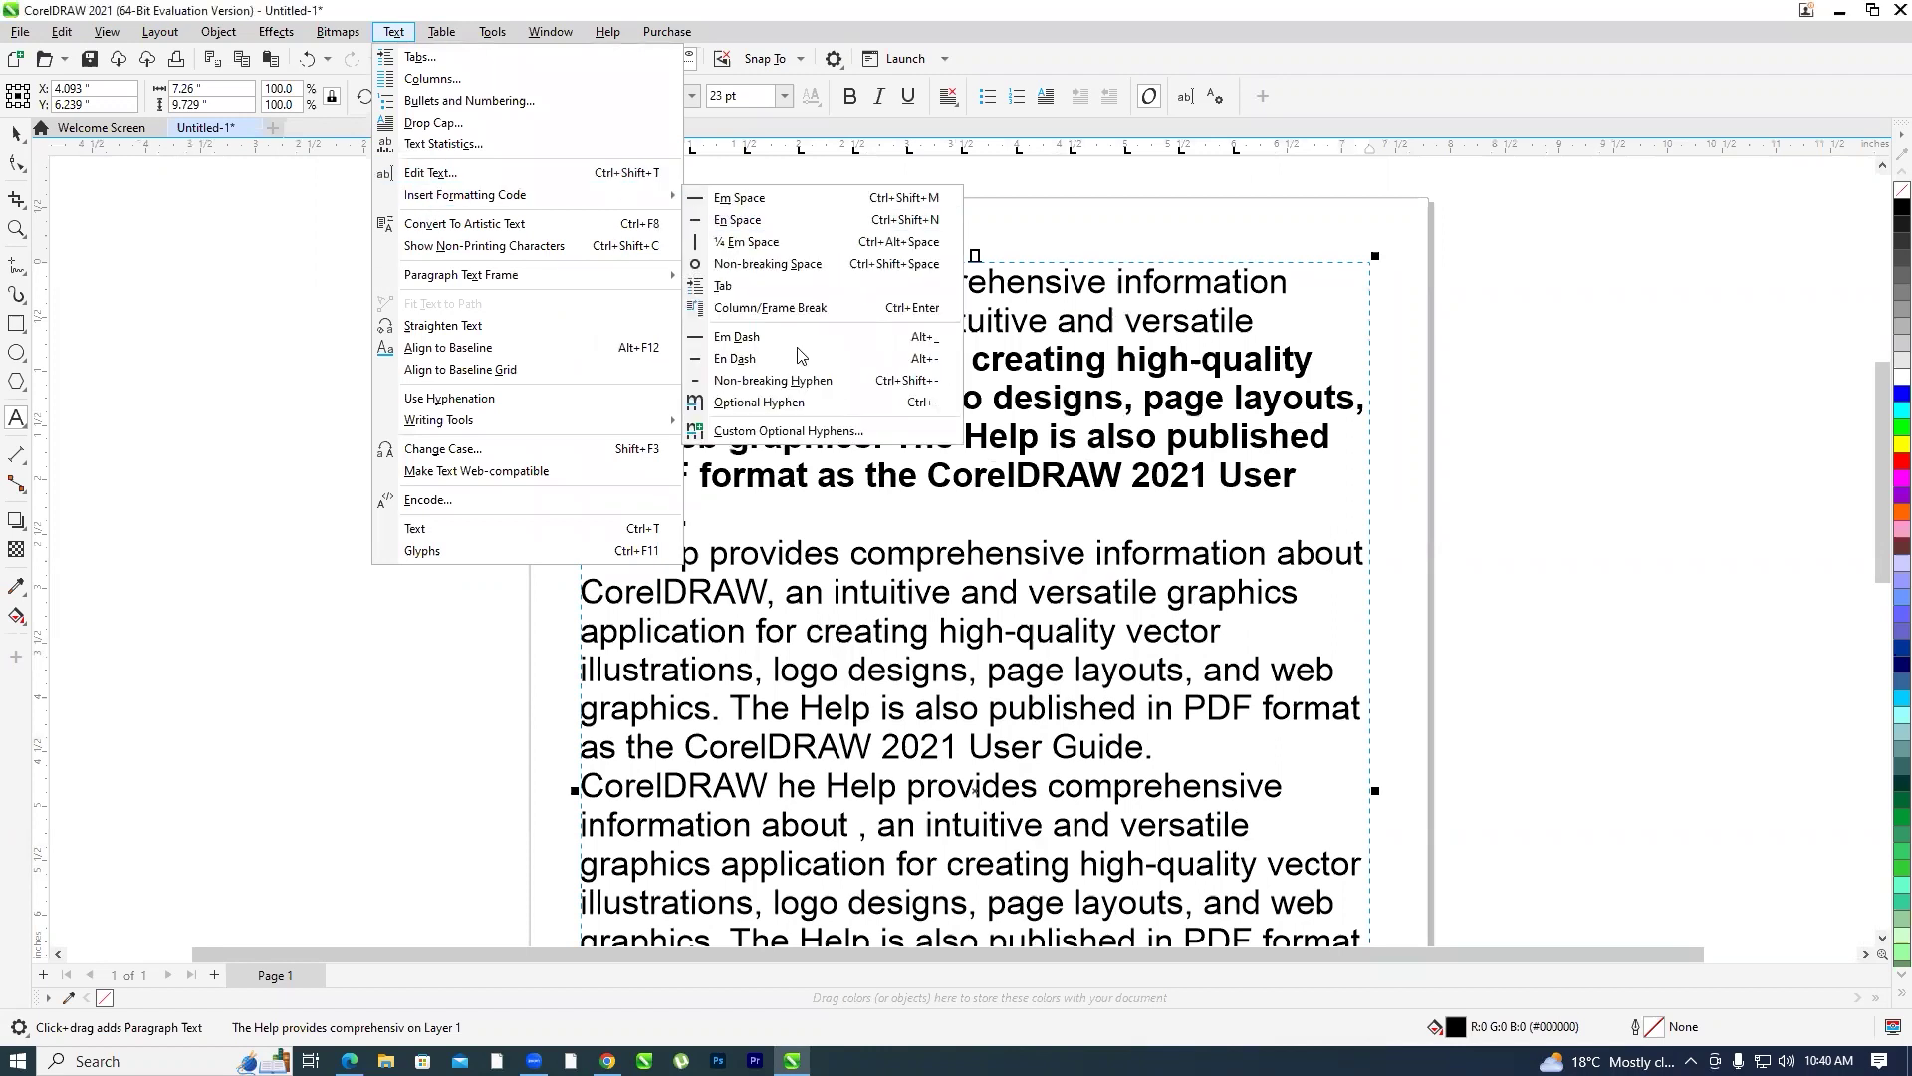
pyautogui.click(767, 662)
# Insert a bullet character "•" at the very beginning of the first paragraph, directly before "The"
pyautogui.click(599, 282)
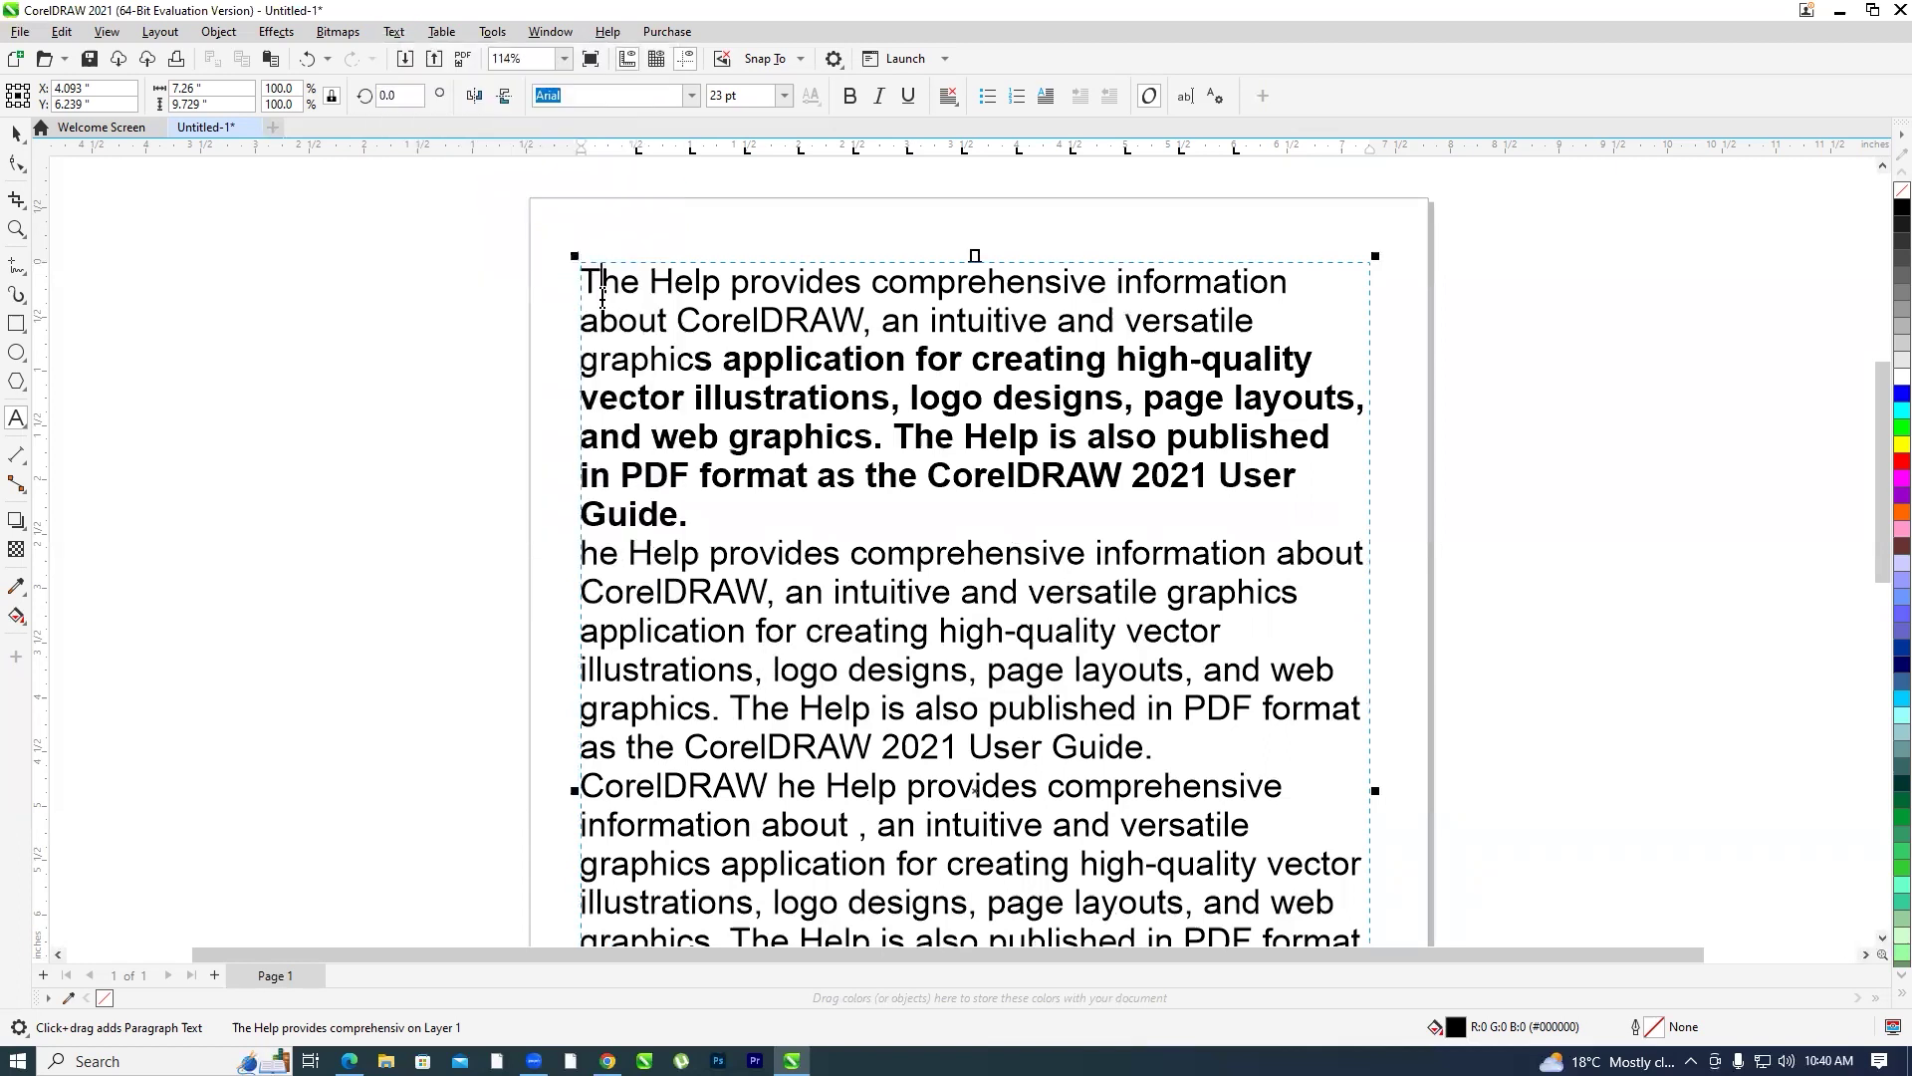
pyautogui.press('Left')
pyautogui.write('•')
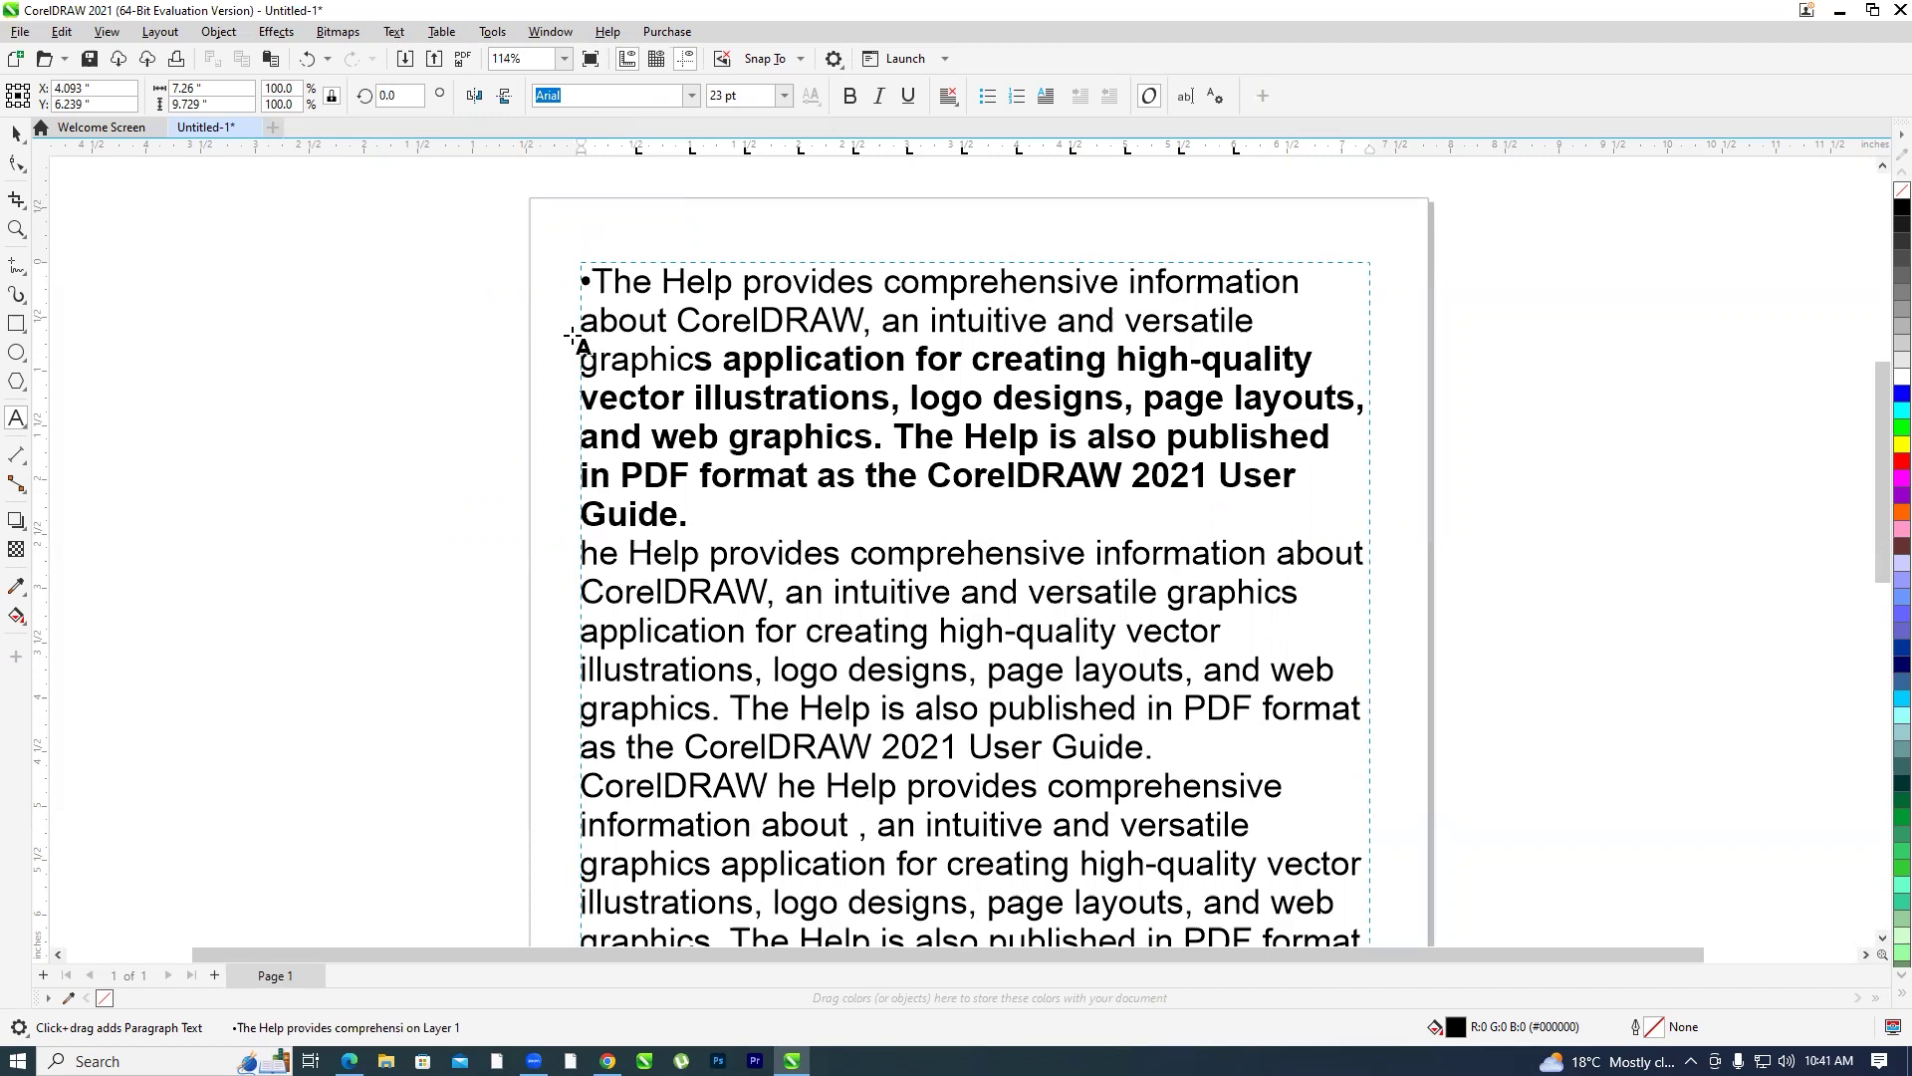
# Insert an En Space formatting code between the bullet and "The" in the first paragraph
pyautogui.click(638, 298)
pyautogui.scroll(2, 606, 261)
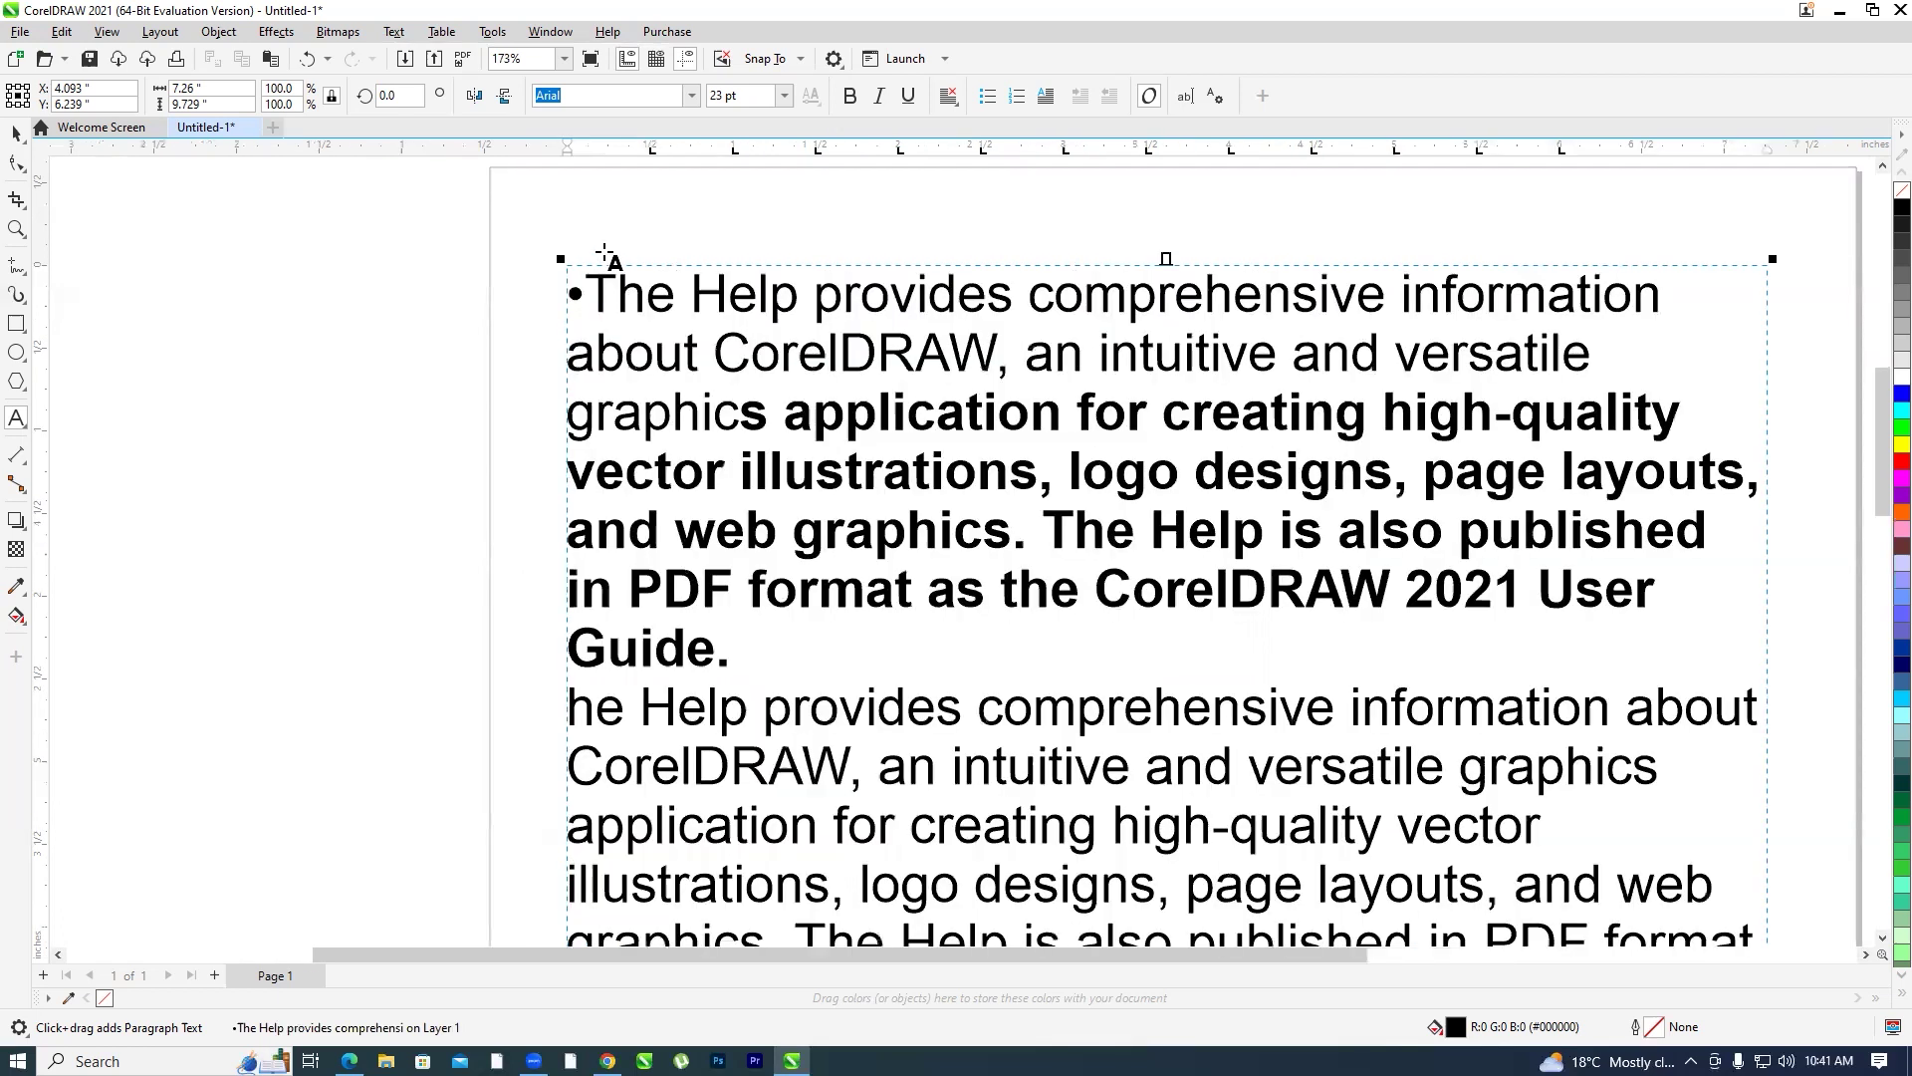
pyautogui.scroll(1, 604, 251)
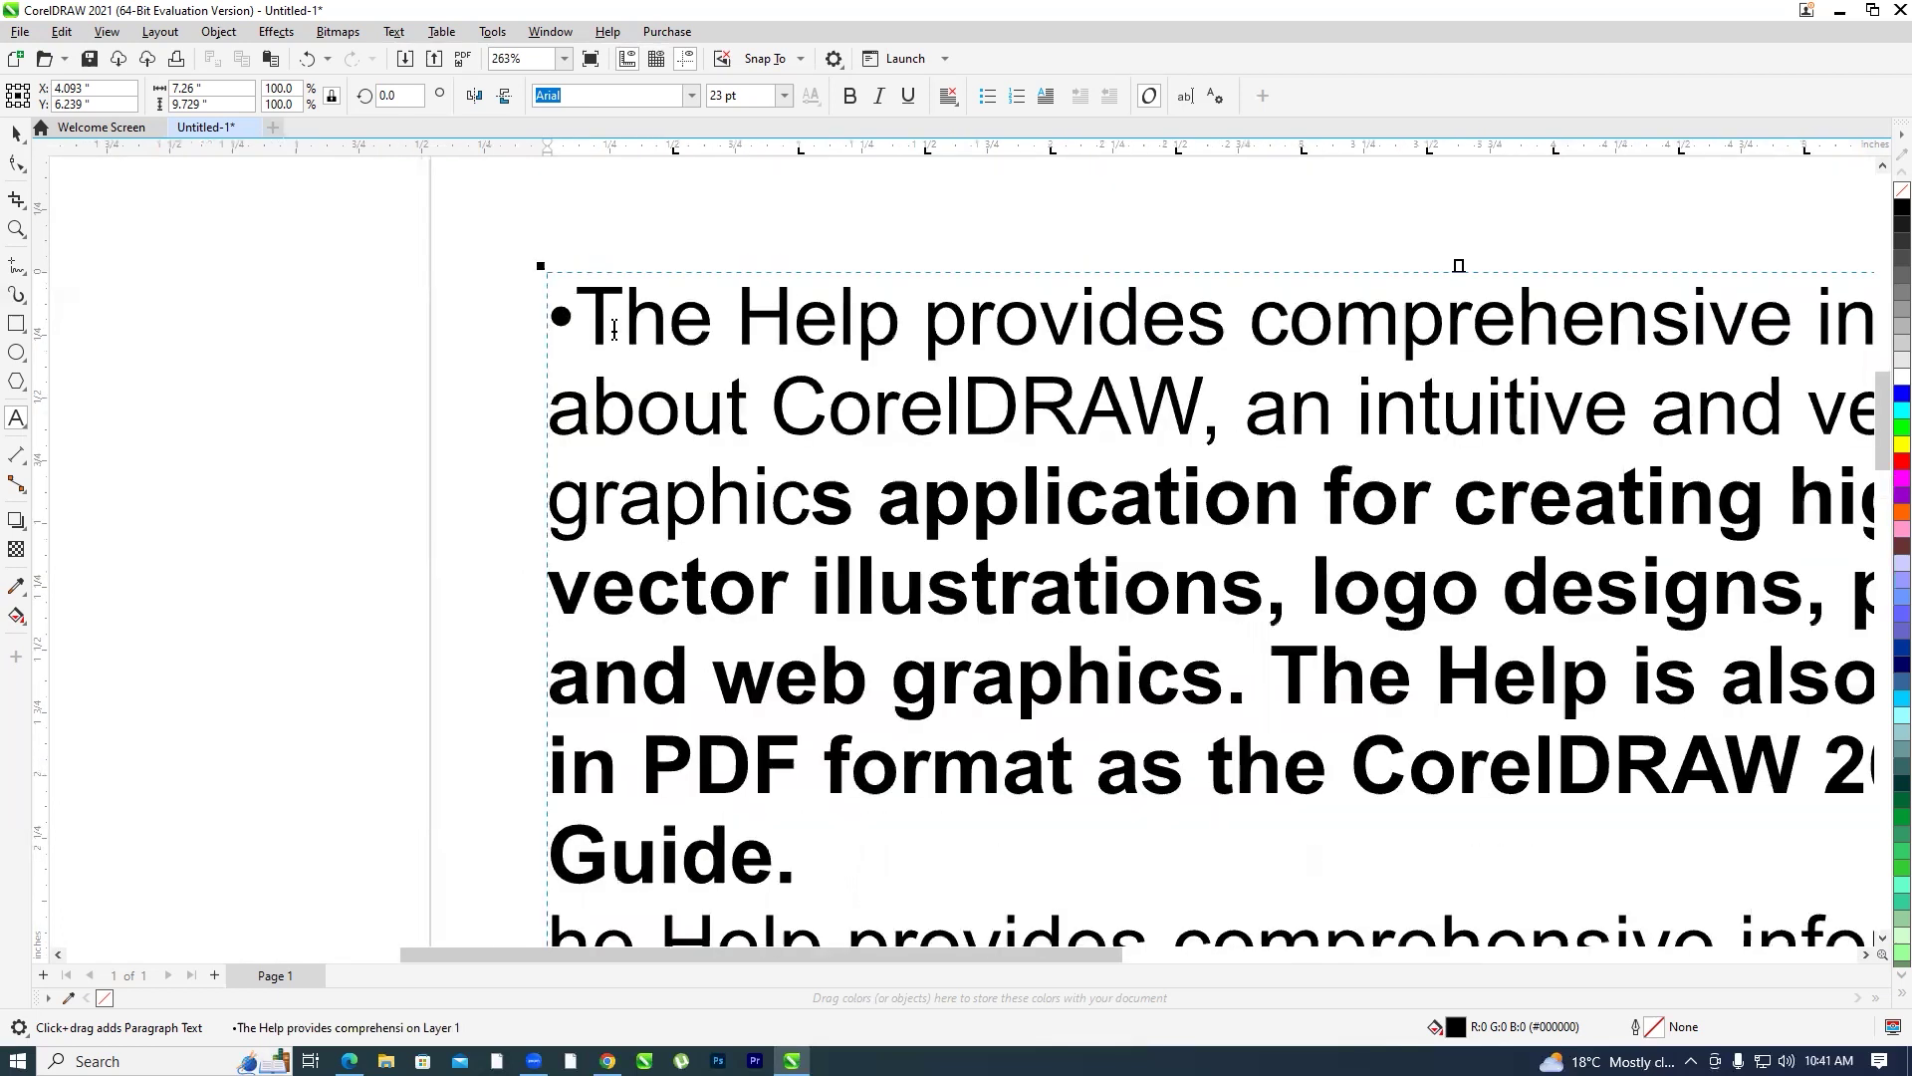
pyautogui.click(392, 33)
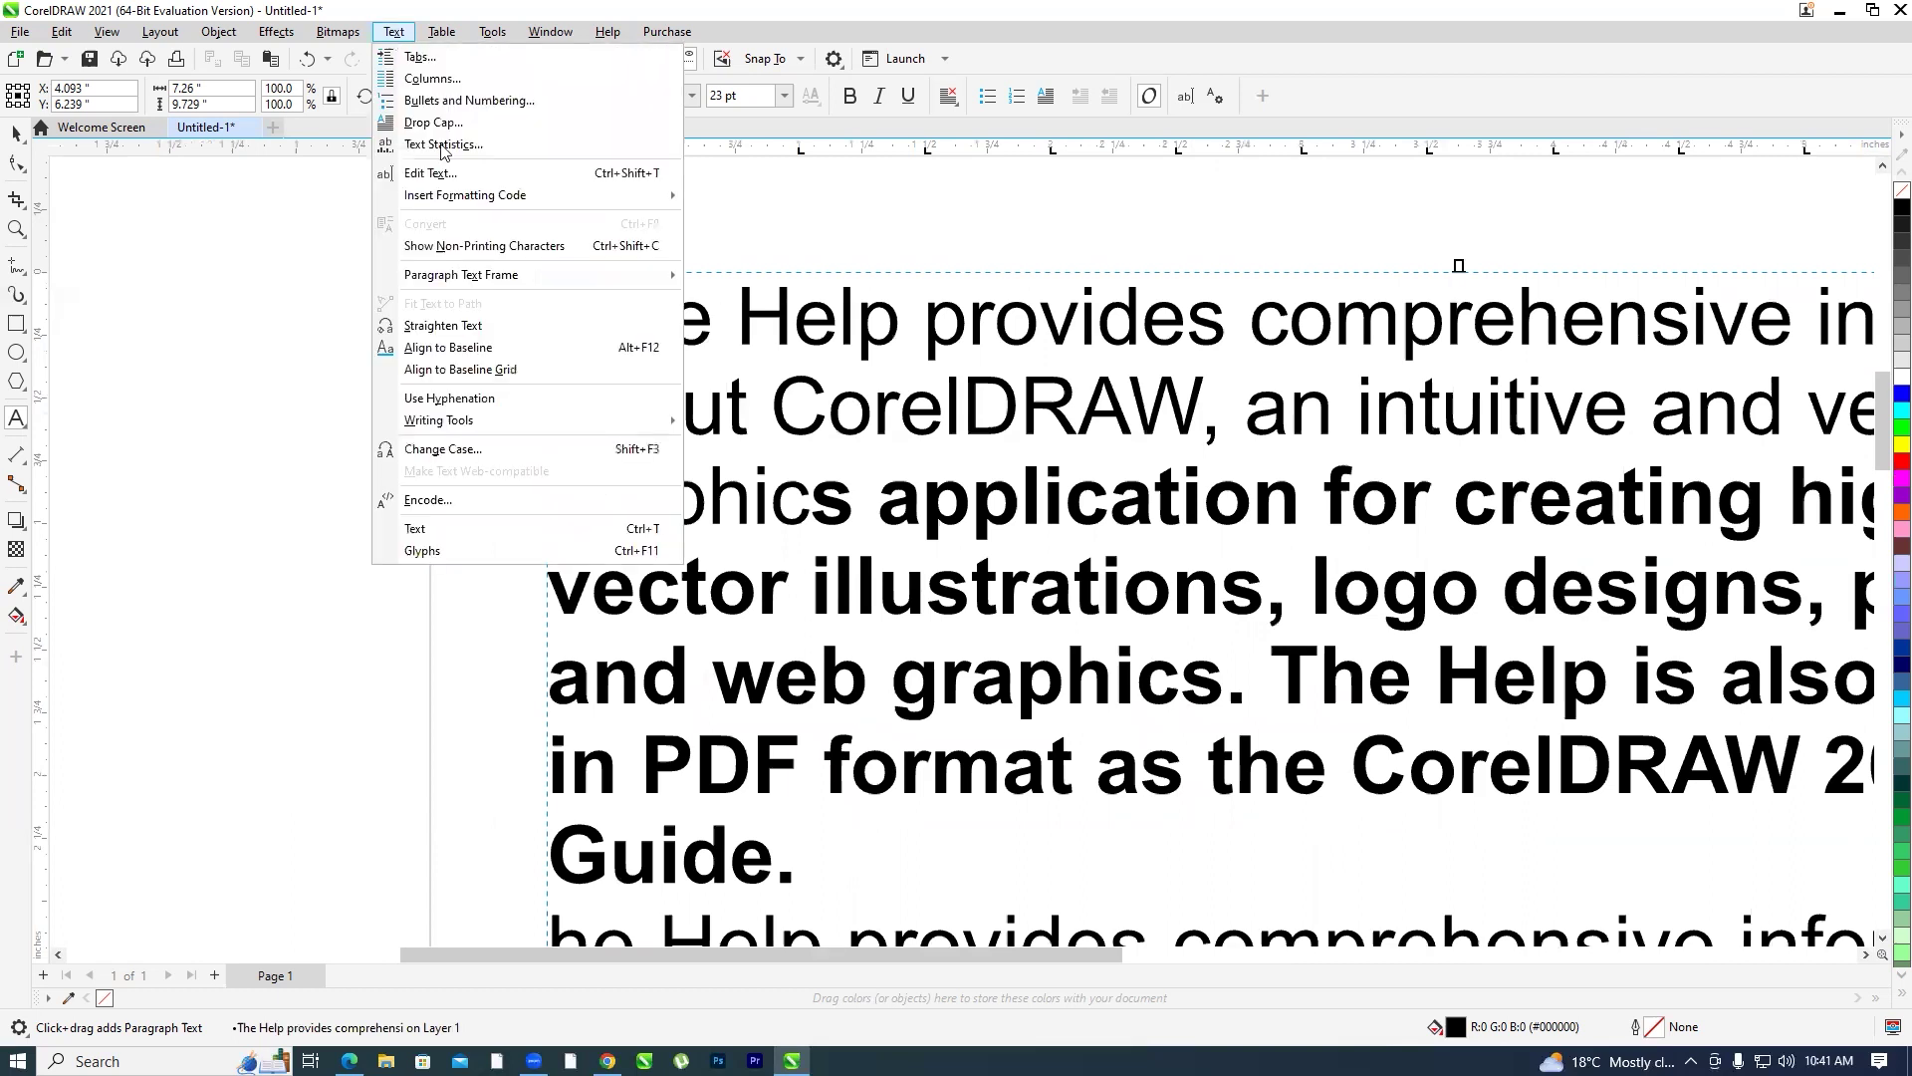
pyautogui.moveTo(458, 199)
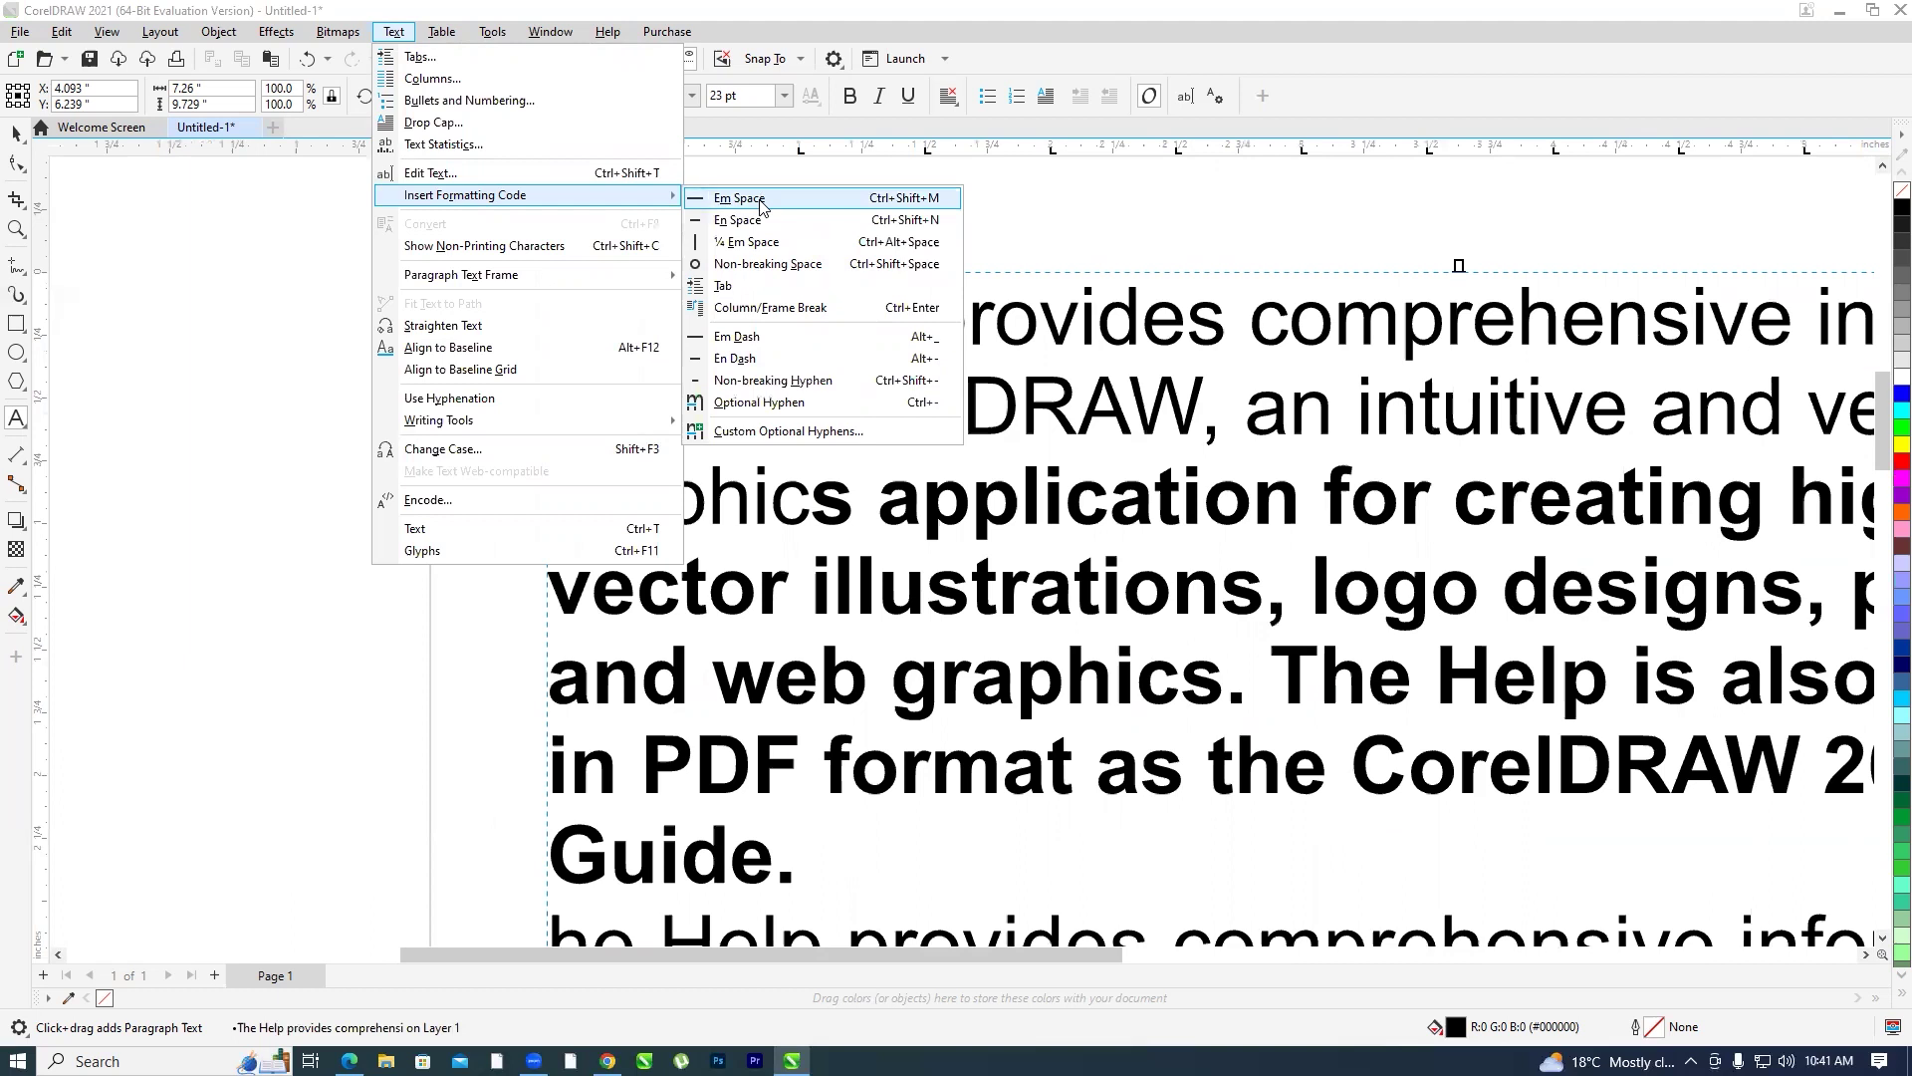
pyautogui.click(802, 602)
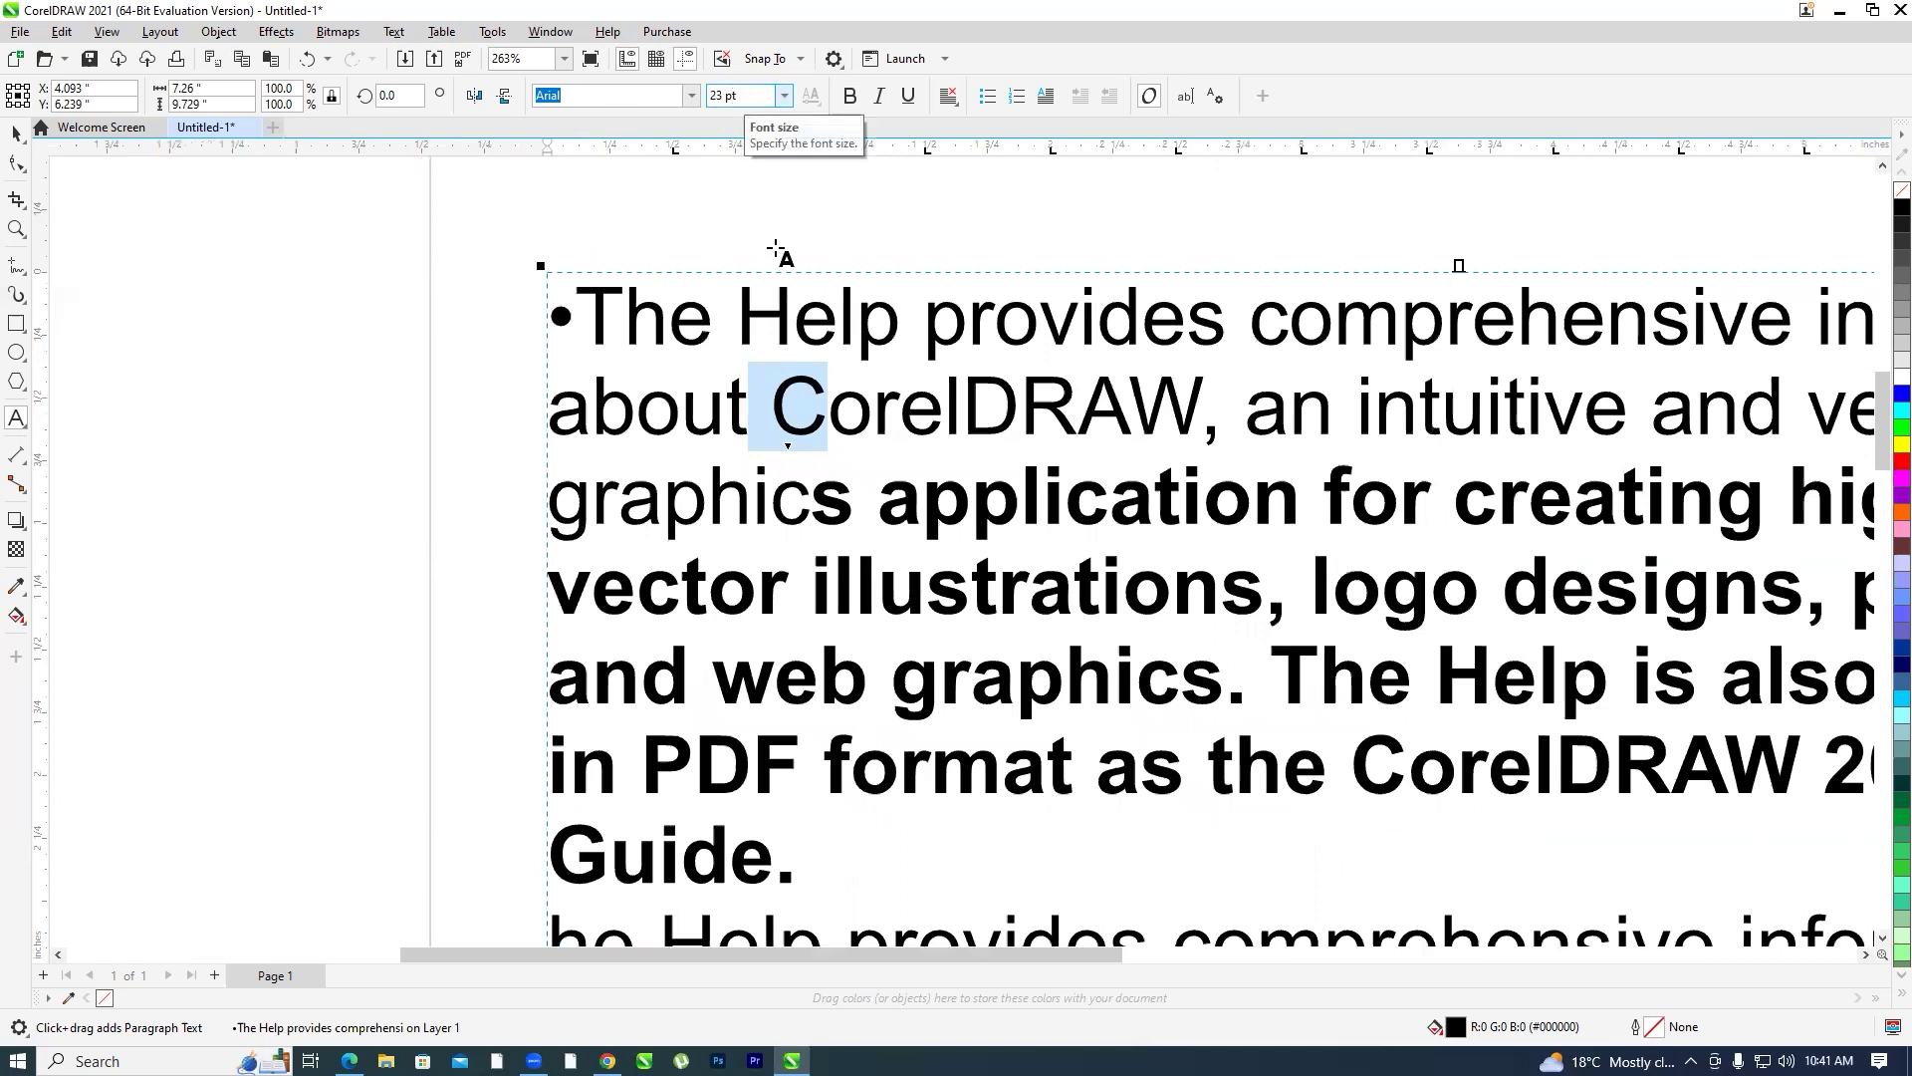
pyautogui.click(589, 321)
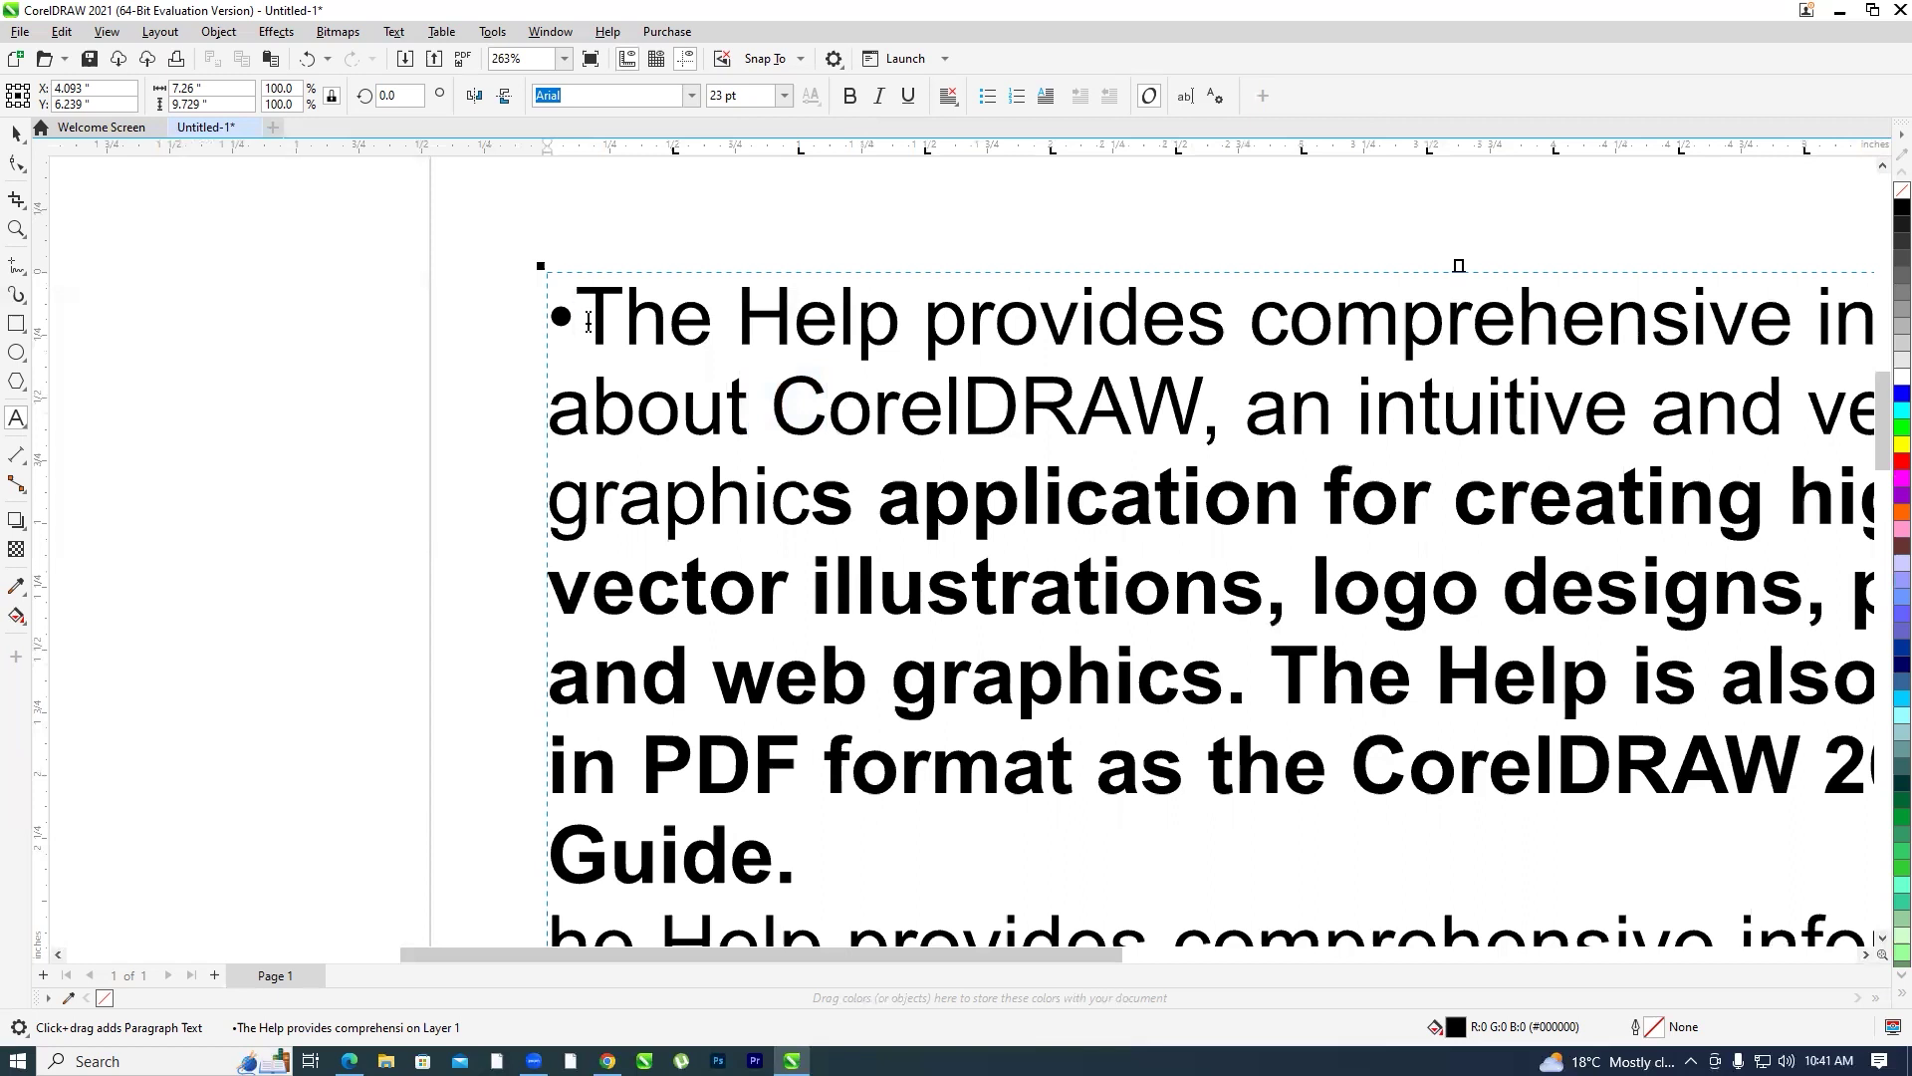
pyautogui.click(394, 31)
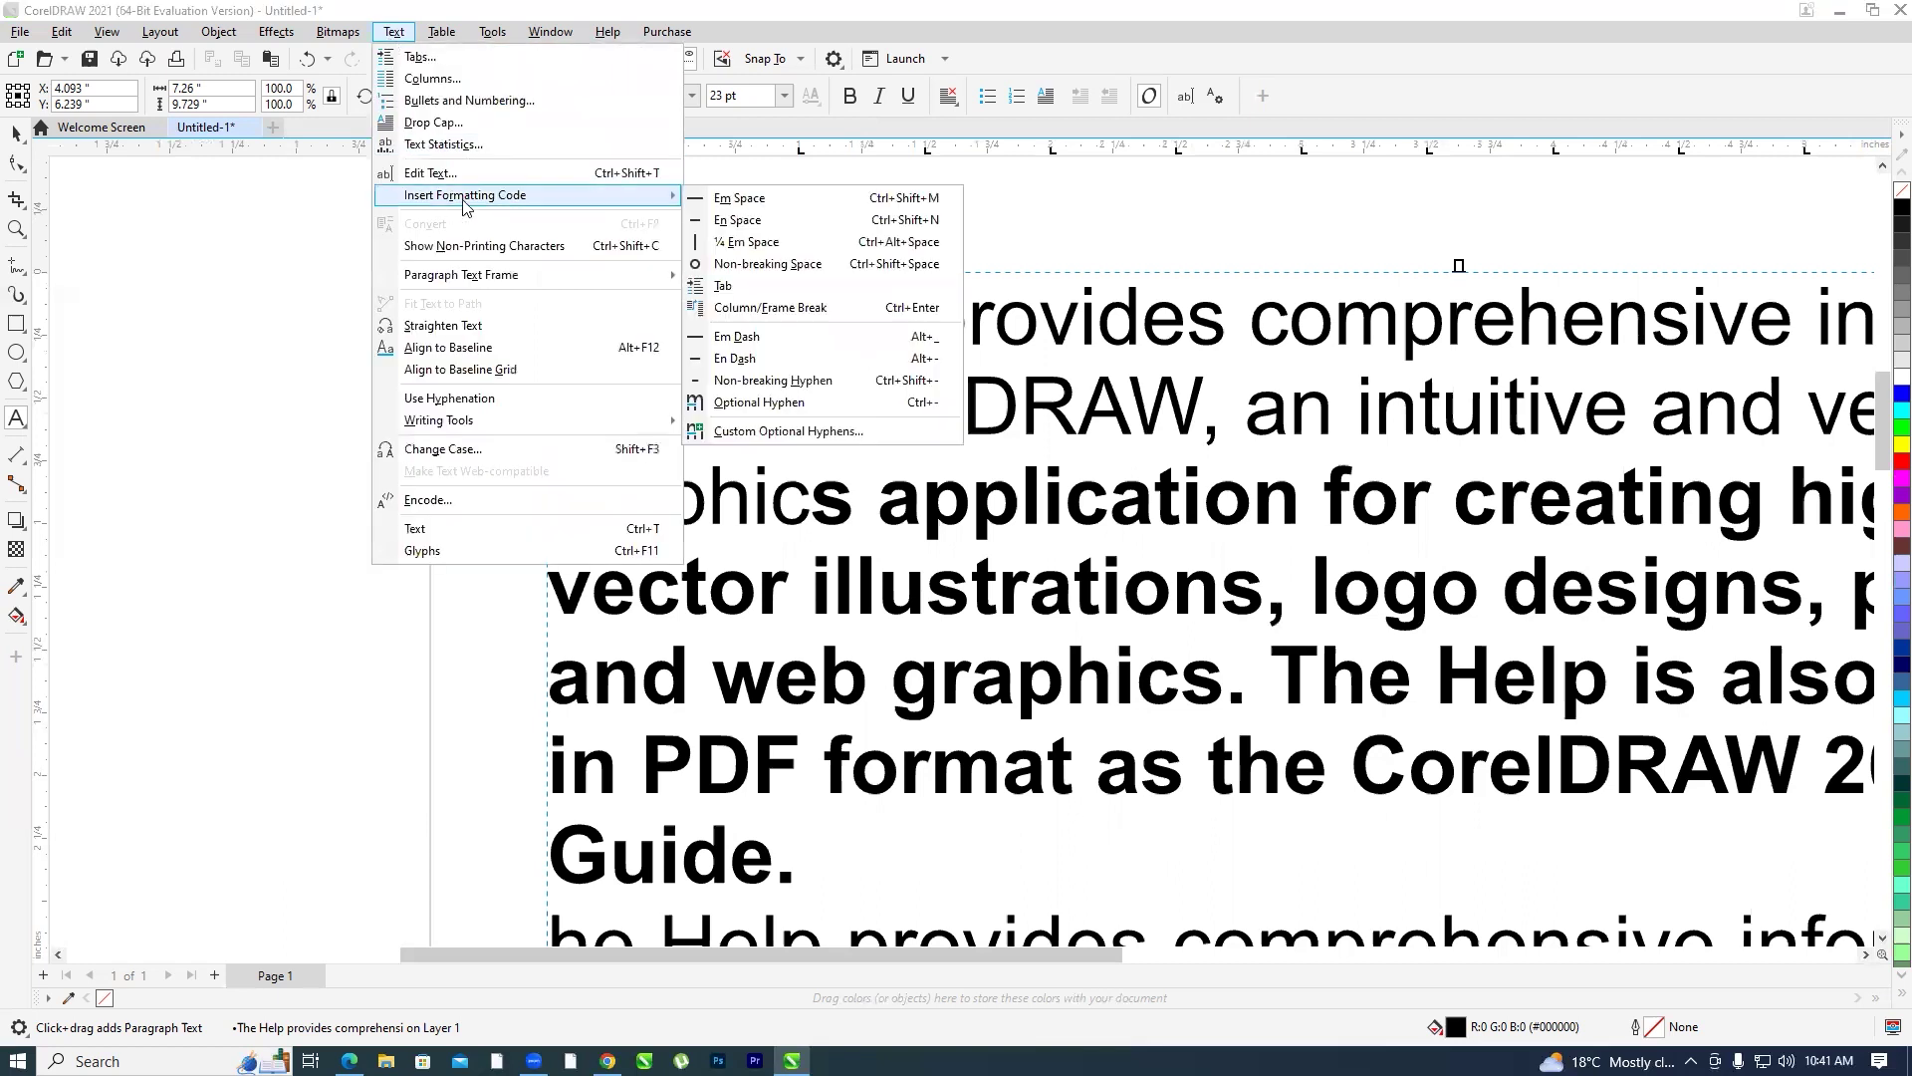
pyautogui.click(740, 223)
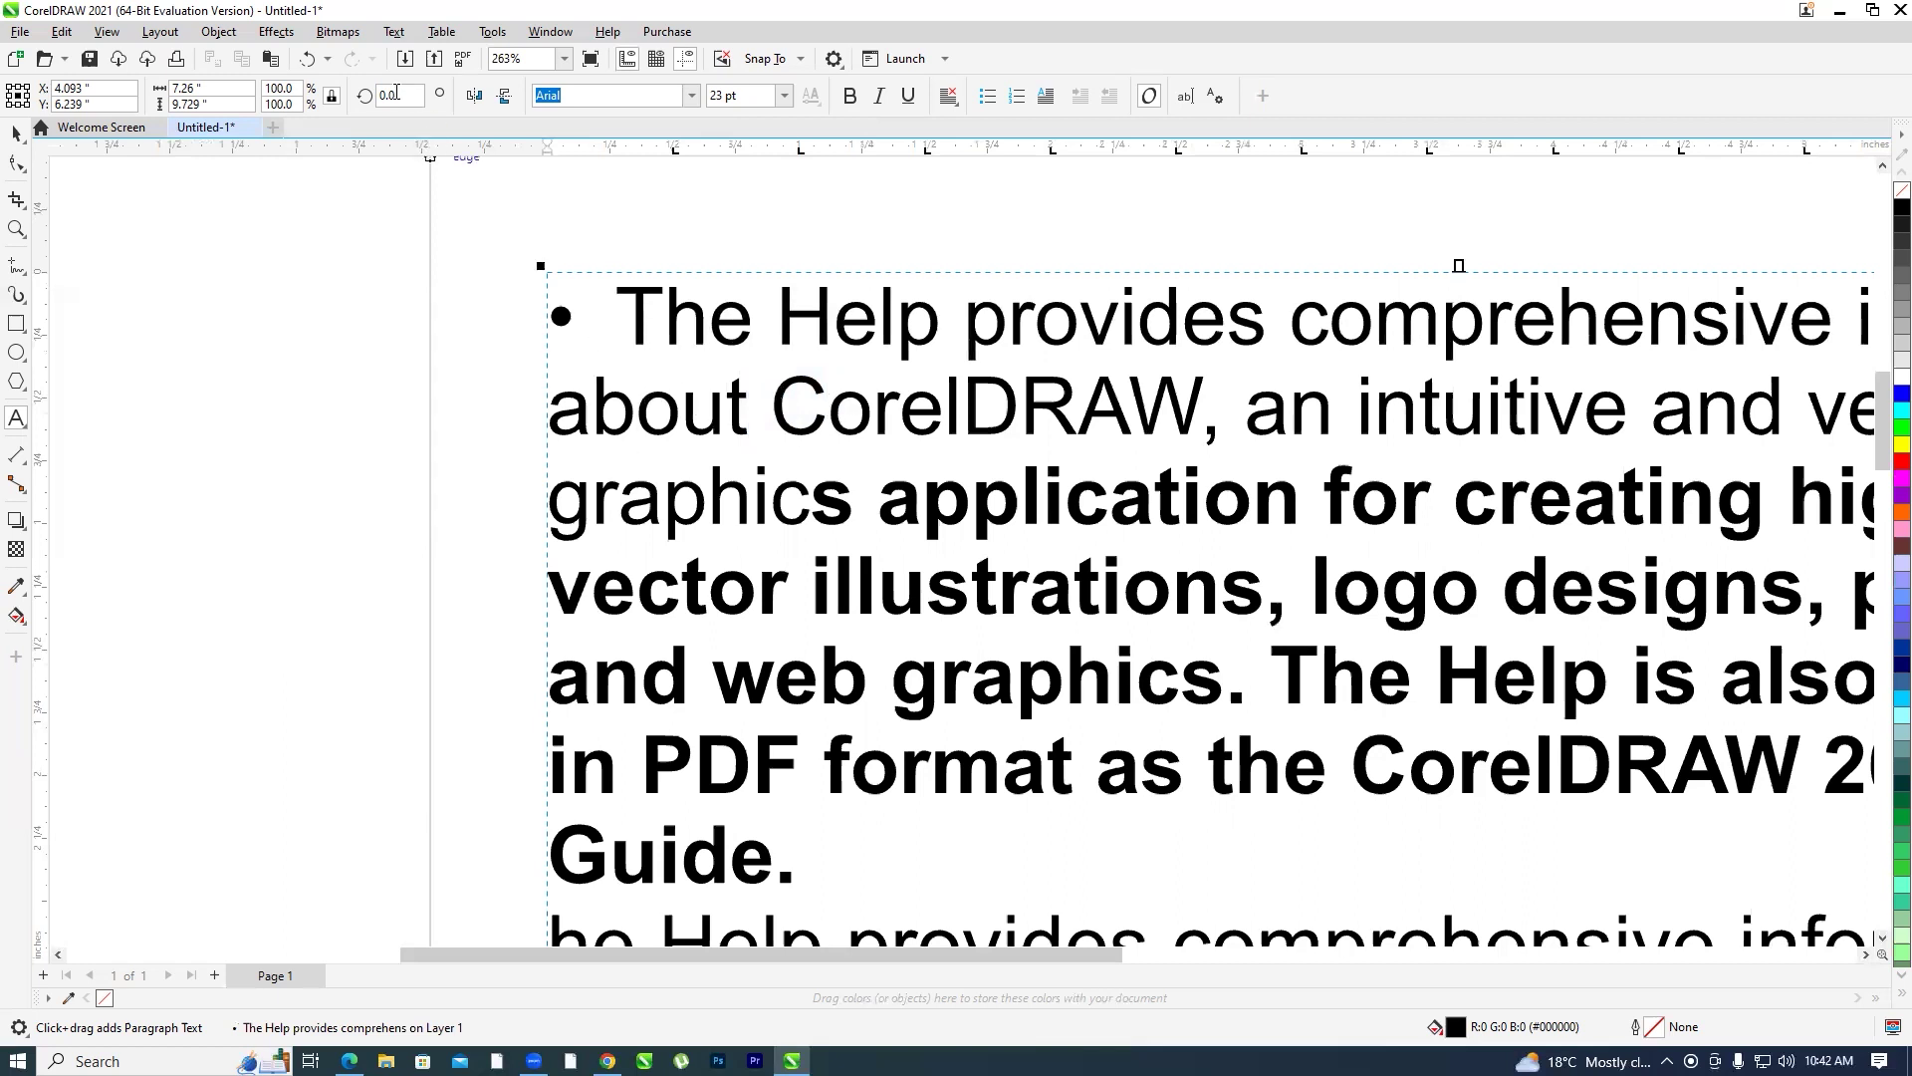
# Examine the spaces and paragraph marks by toggling the non-printing characters on and off, leaving them hidden
pyautogui.click(394, 33)
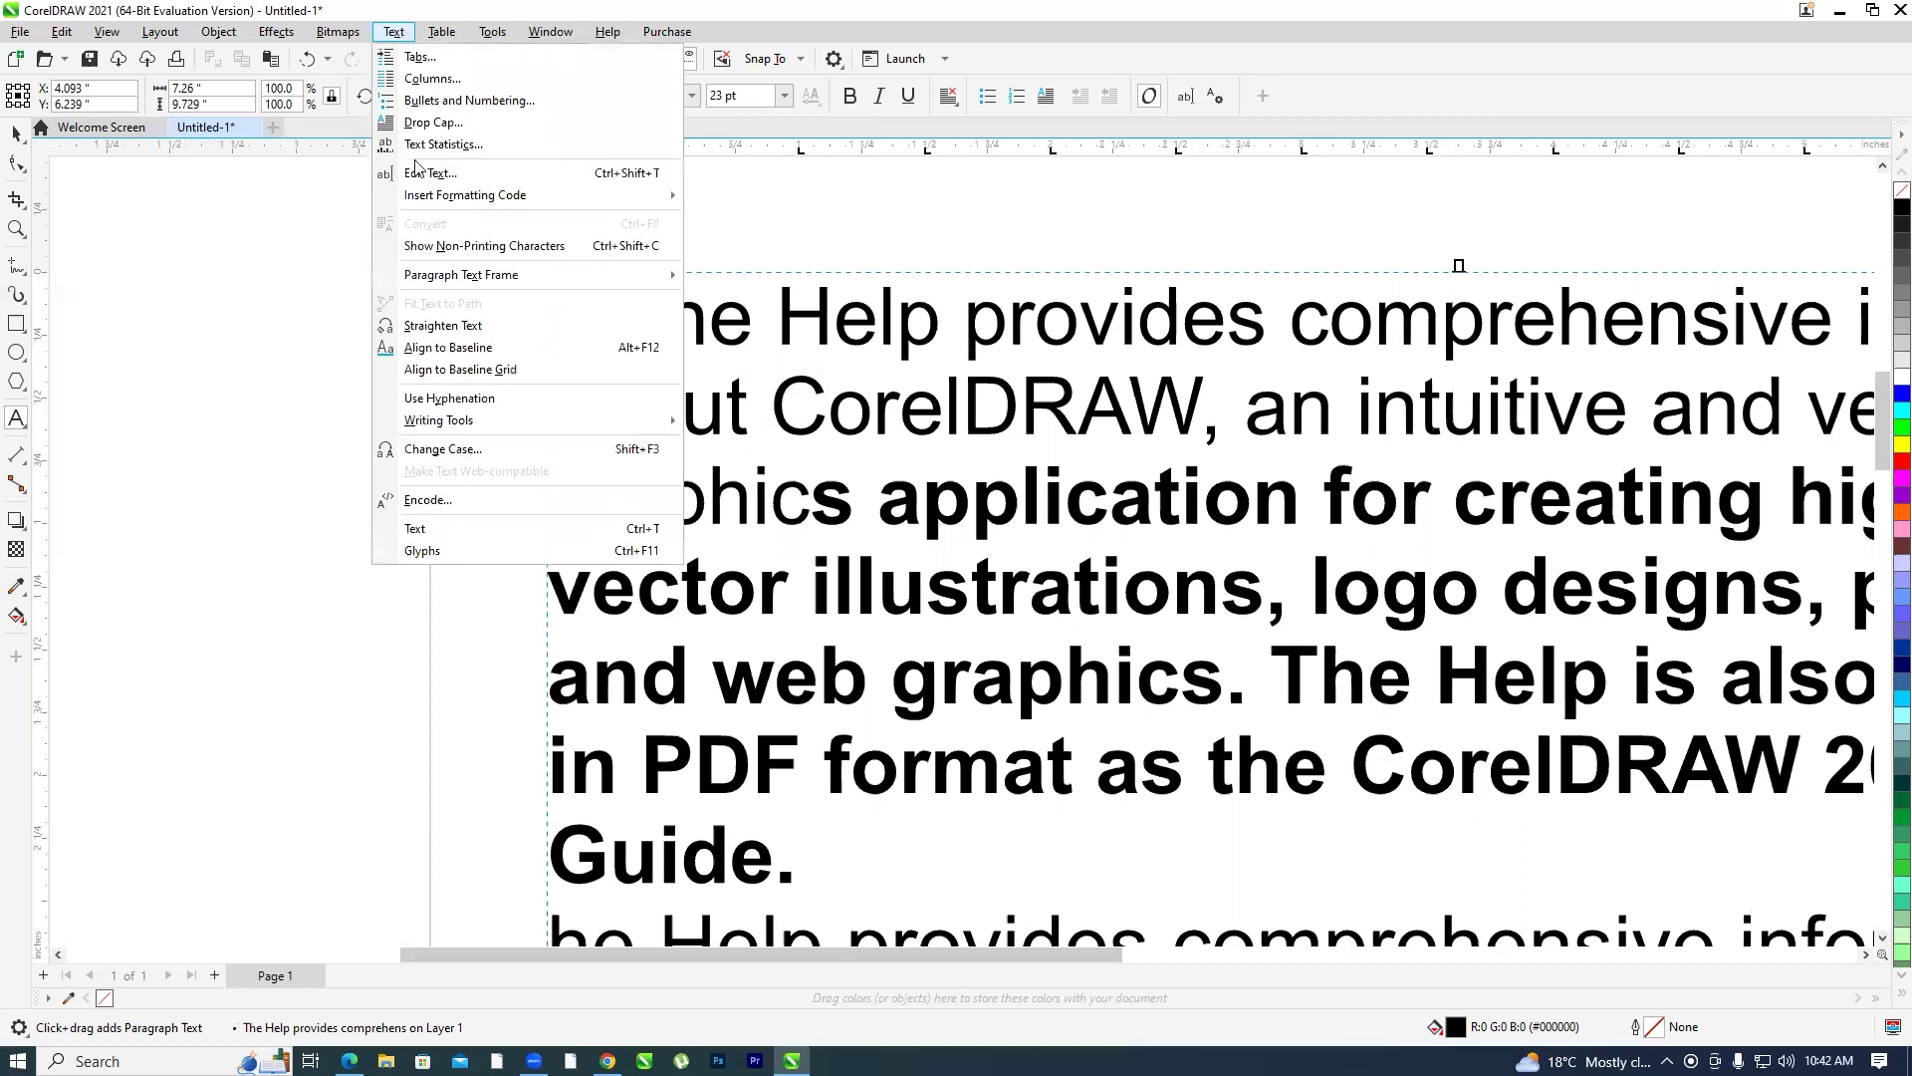
pyautogui.click(616, 249)
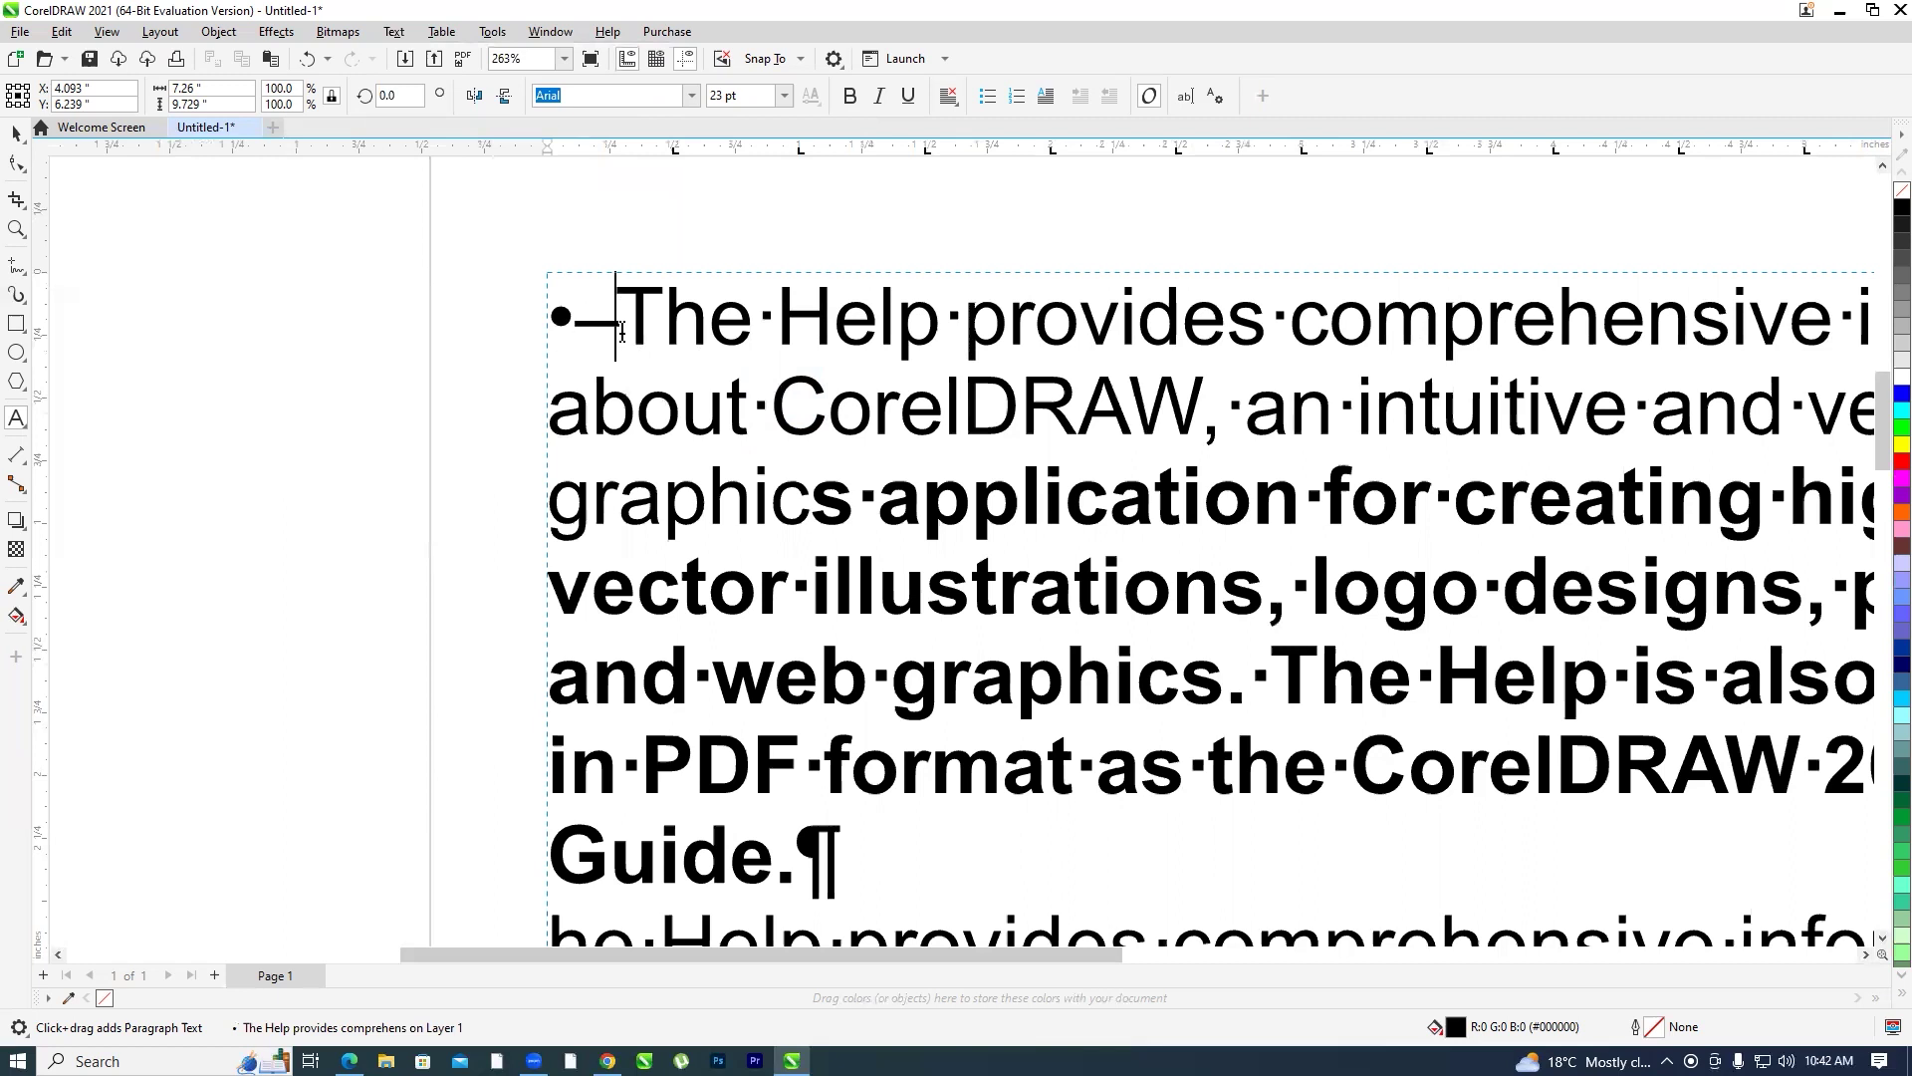
pyautogui.hotkey('ctrl', 'shift', 'c')
pyautogui.hotkey('ctrl', 'shift', 'c')
pyautogui.hotkey('ctrl', 'shift', 'c')
pyautogui.hotkey('ctrl', 'shift', 'c')
pyautogui.hotkey('ctrl', 'shift', 'c')
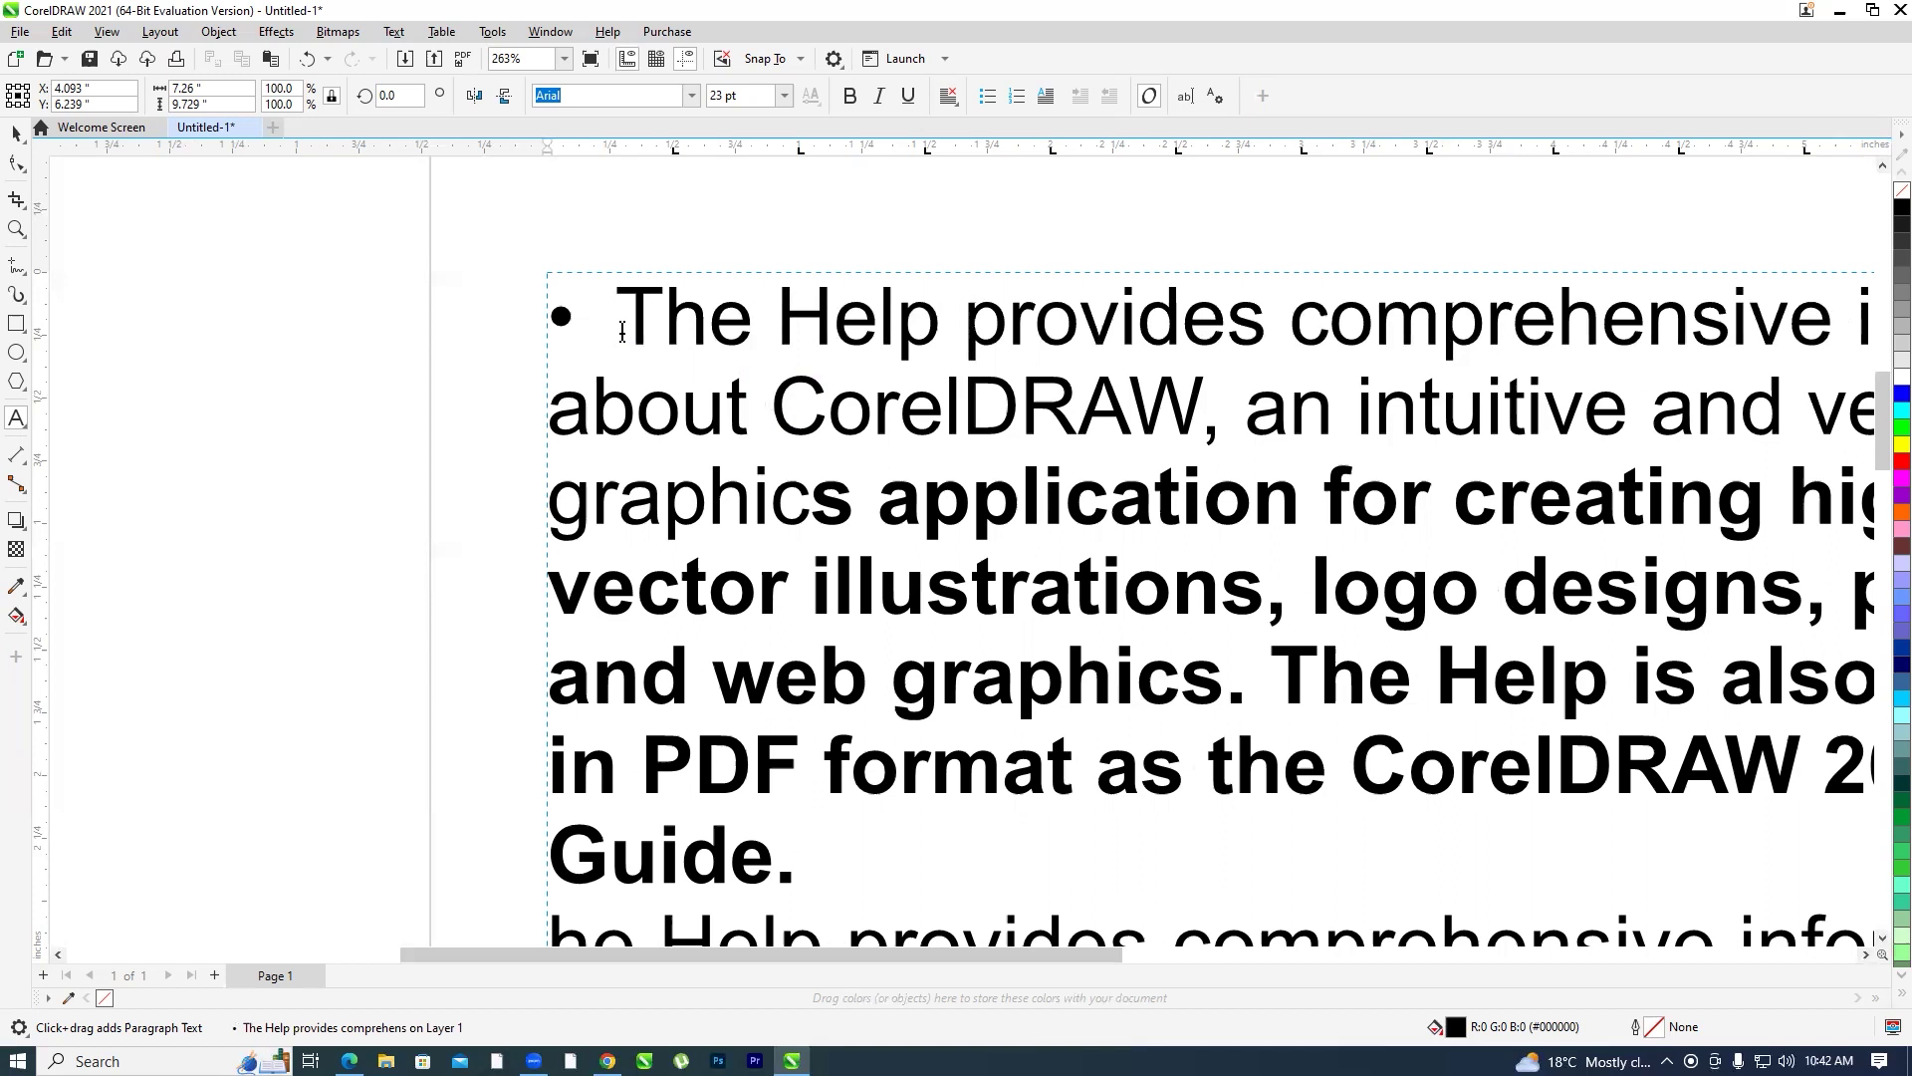
# Shorten the paragraph text frame from its lower edge to about 7.67 in high
pyautogui.scroll(-3, 679, 299)
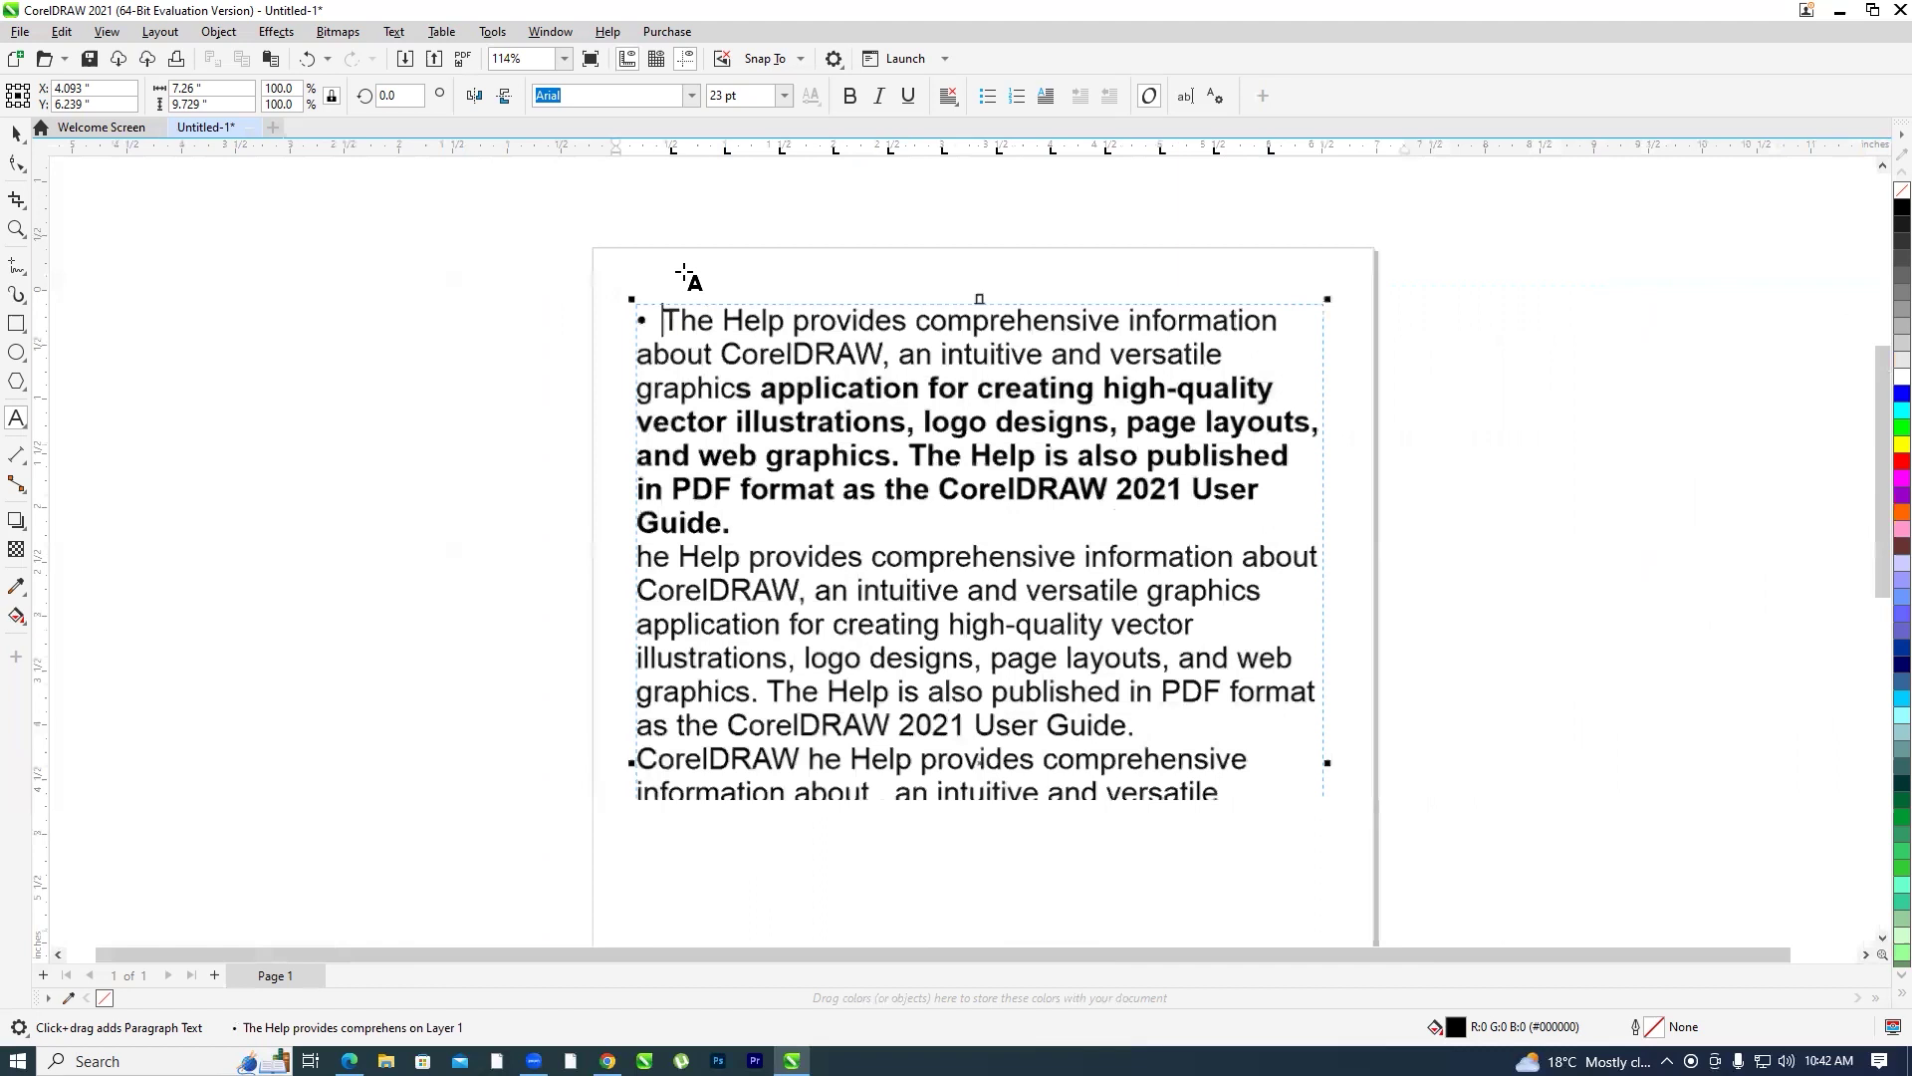
pyautogui.scroll(2, 683, 278)
pyautogui.click(395, 33)
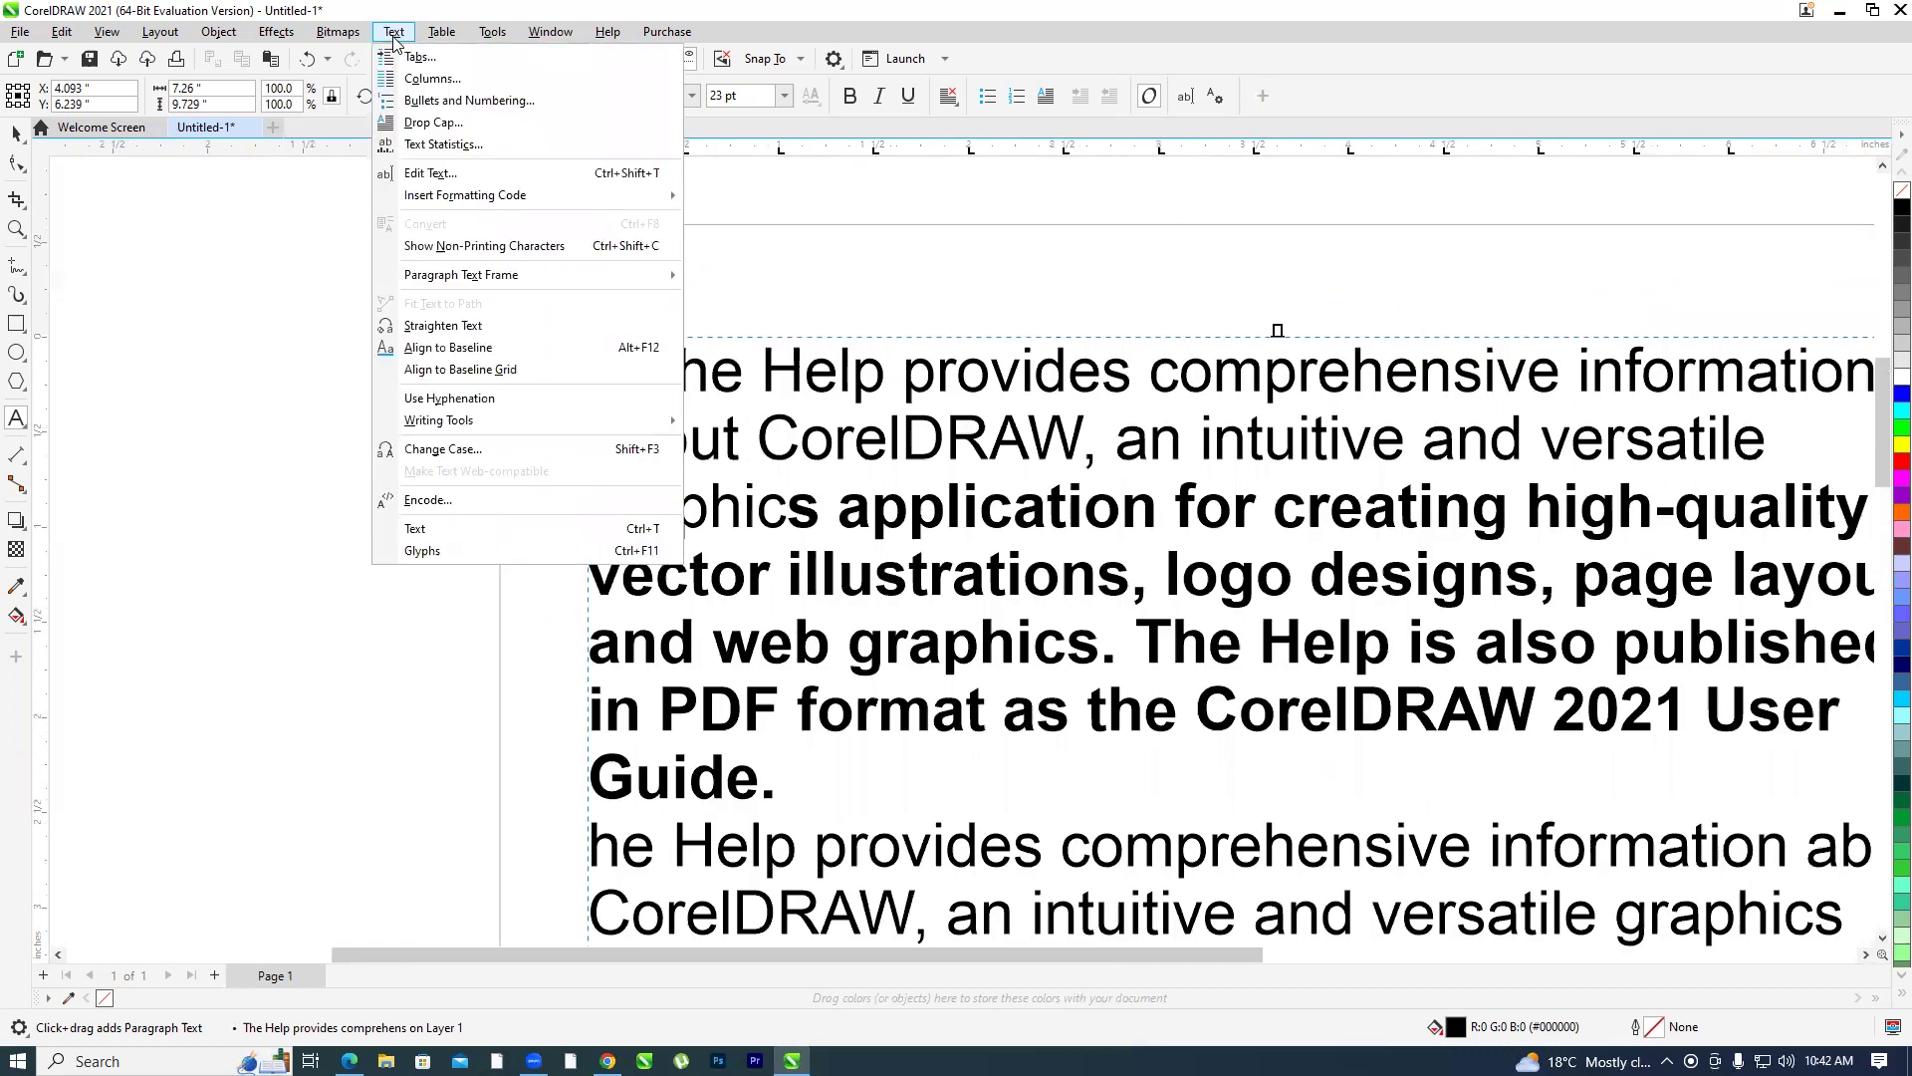
pyautogui.click(15, 139)
pyautogui.click(394, 32)
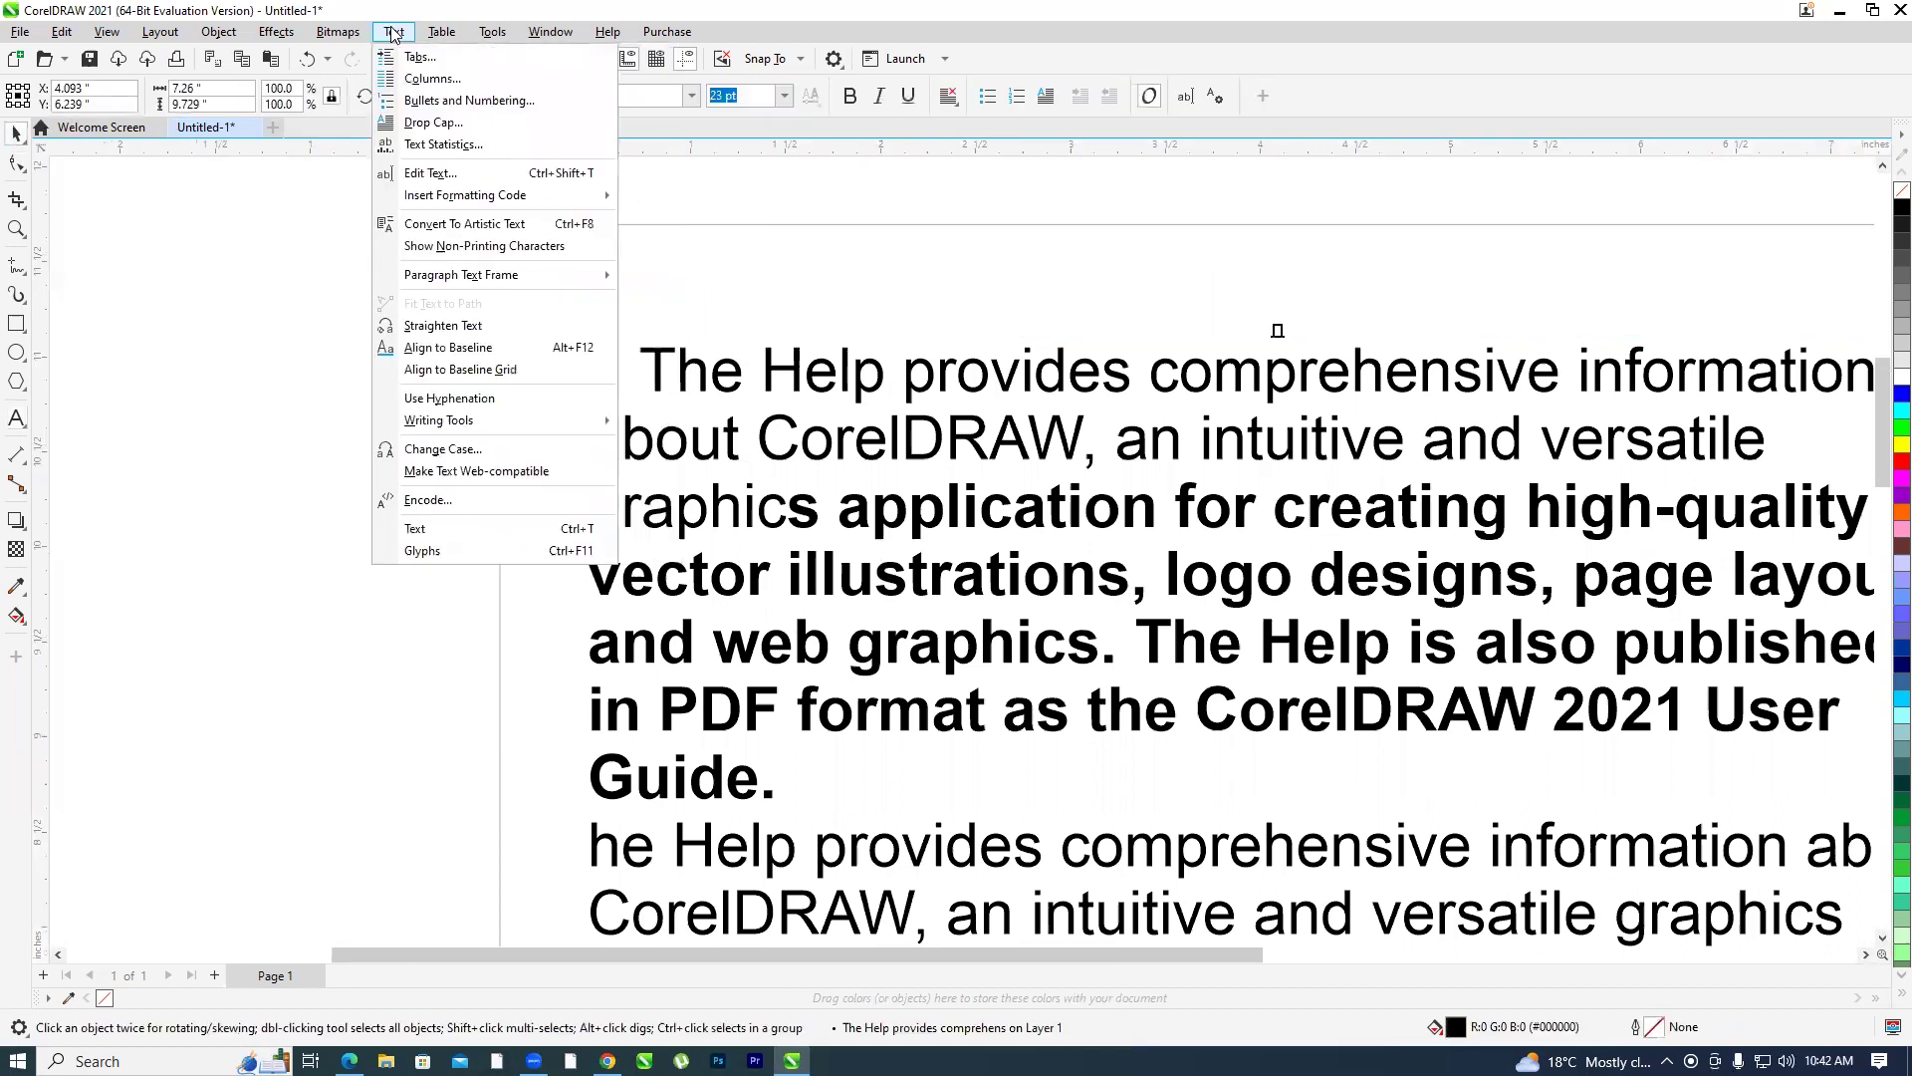
pyautogui.click(319, 607)
pyautogui.scroll(-1, 540, 385)
pyautogui.scroll(-2, 734, 528)
pyautogui.click(733, 528)
pyautogui.scroll(1, 770, 598)
pyautogui.scroll(-2, 770, 697)
pyautogui.scroll(1, 770, 749)
pyautogui.moveTo(760, 828); pyautogui.dragTo(769, 681)
pyautogui.scroll(-1, 773, 623)
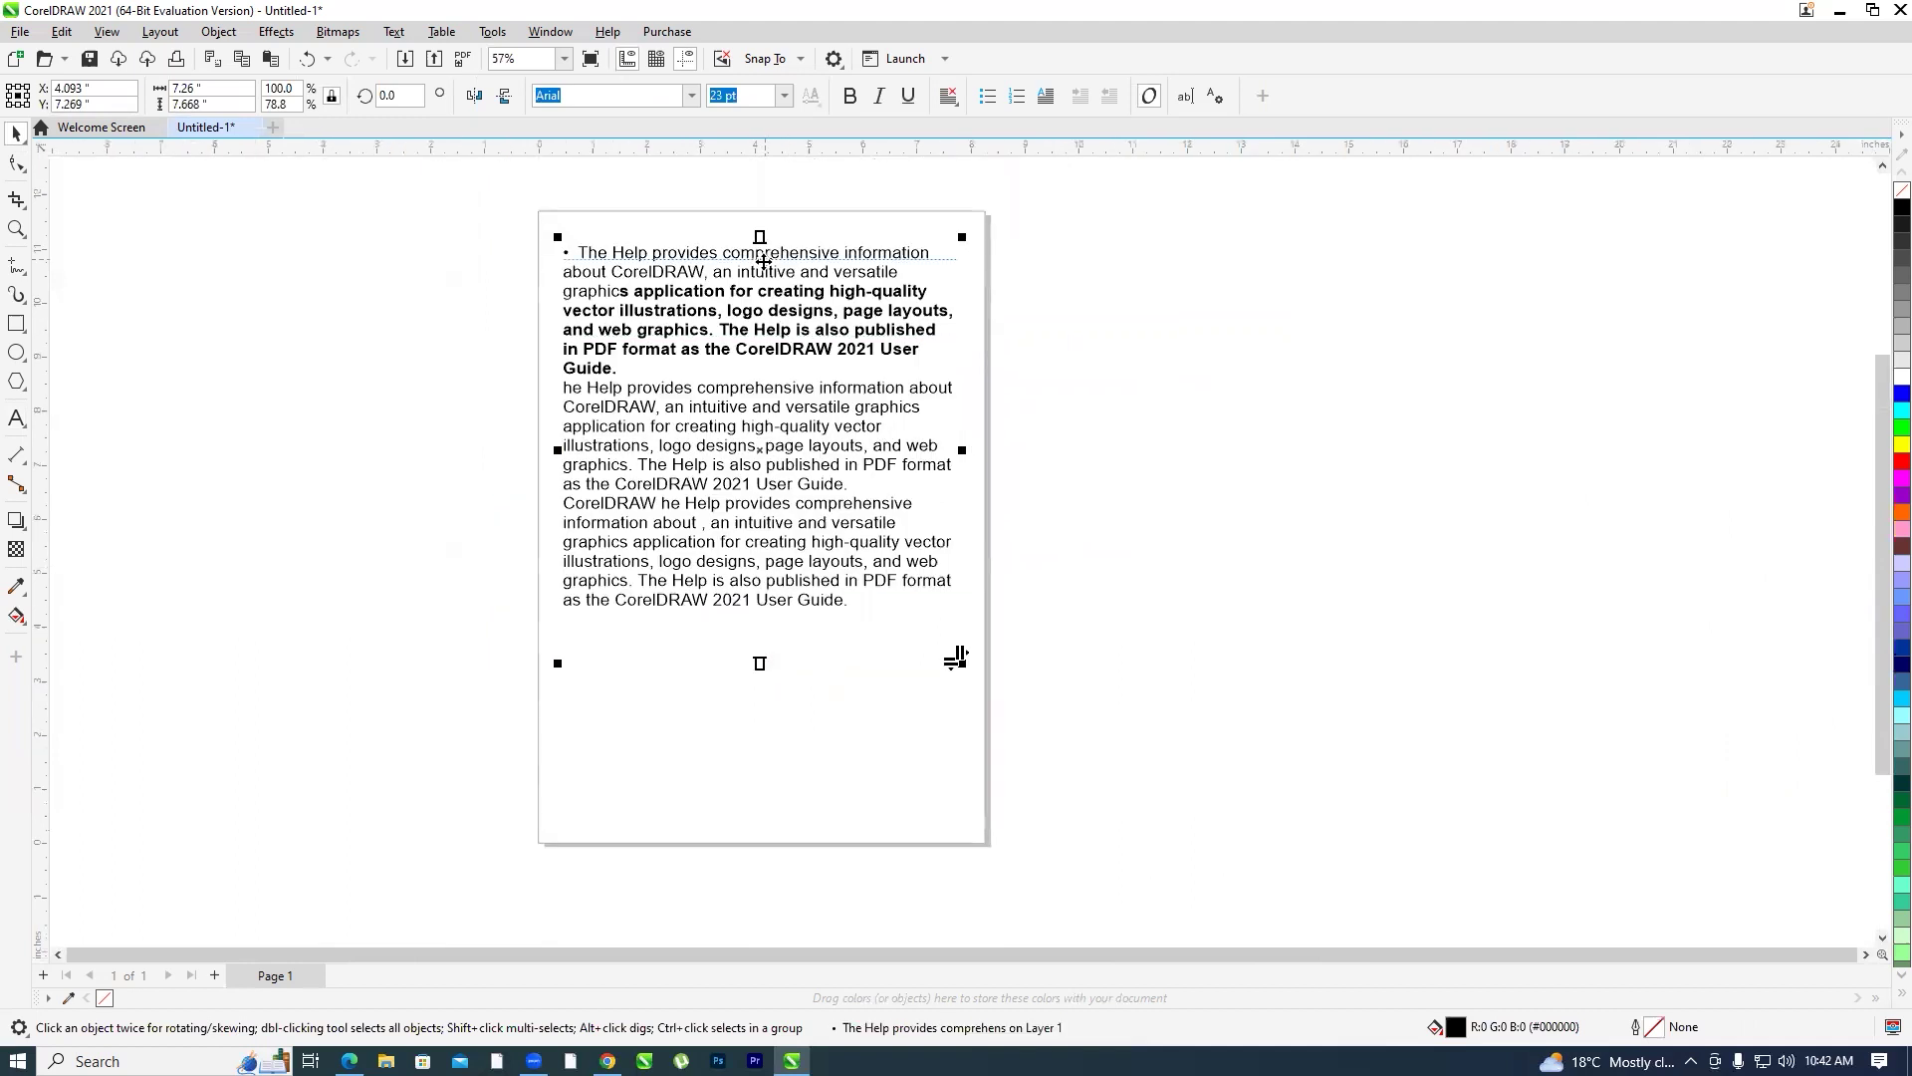
# Move the paragraph text frame slightly so its centre sits at about X 4.13 in, Y 7.13 in
pyautogui.scroll(1, 763, 261)
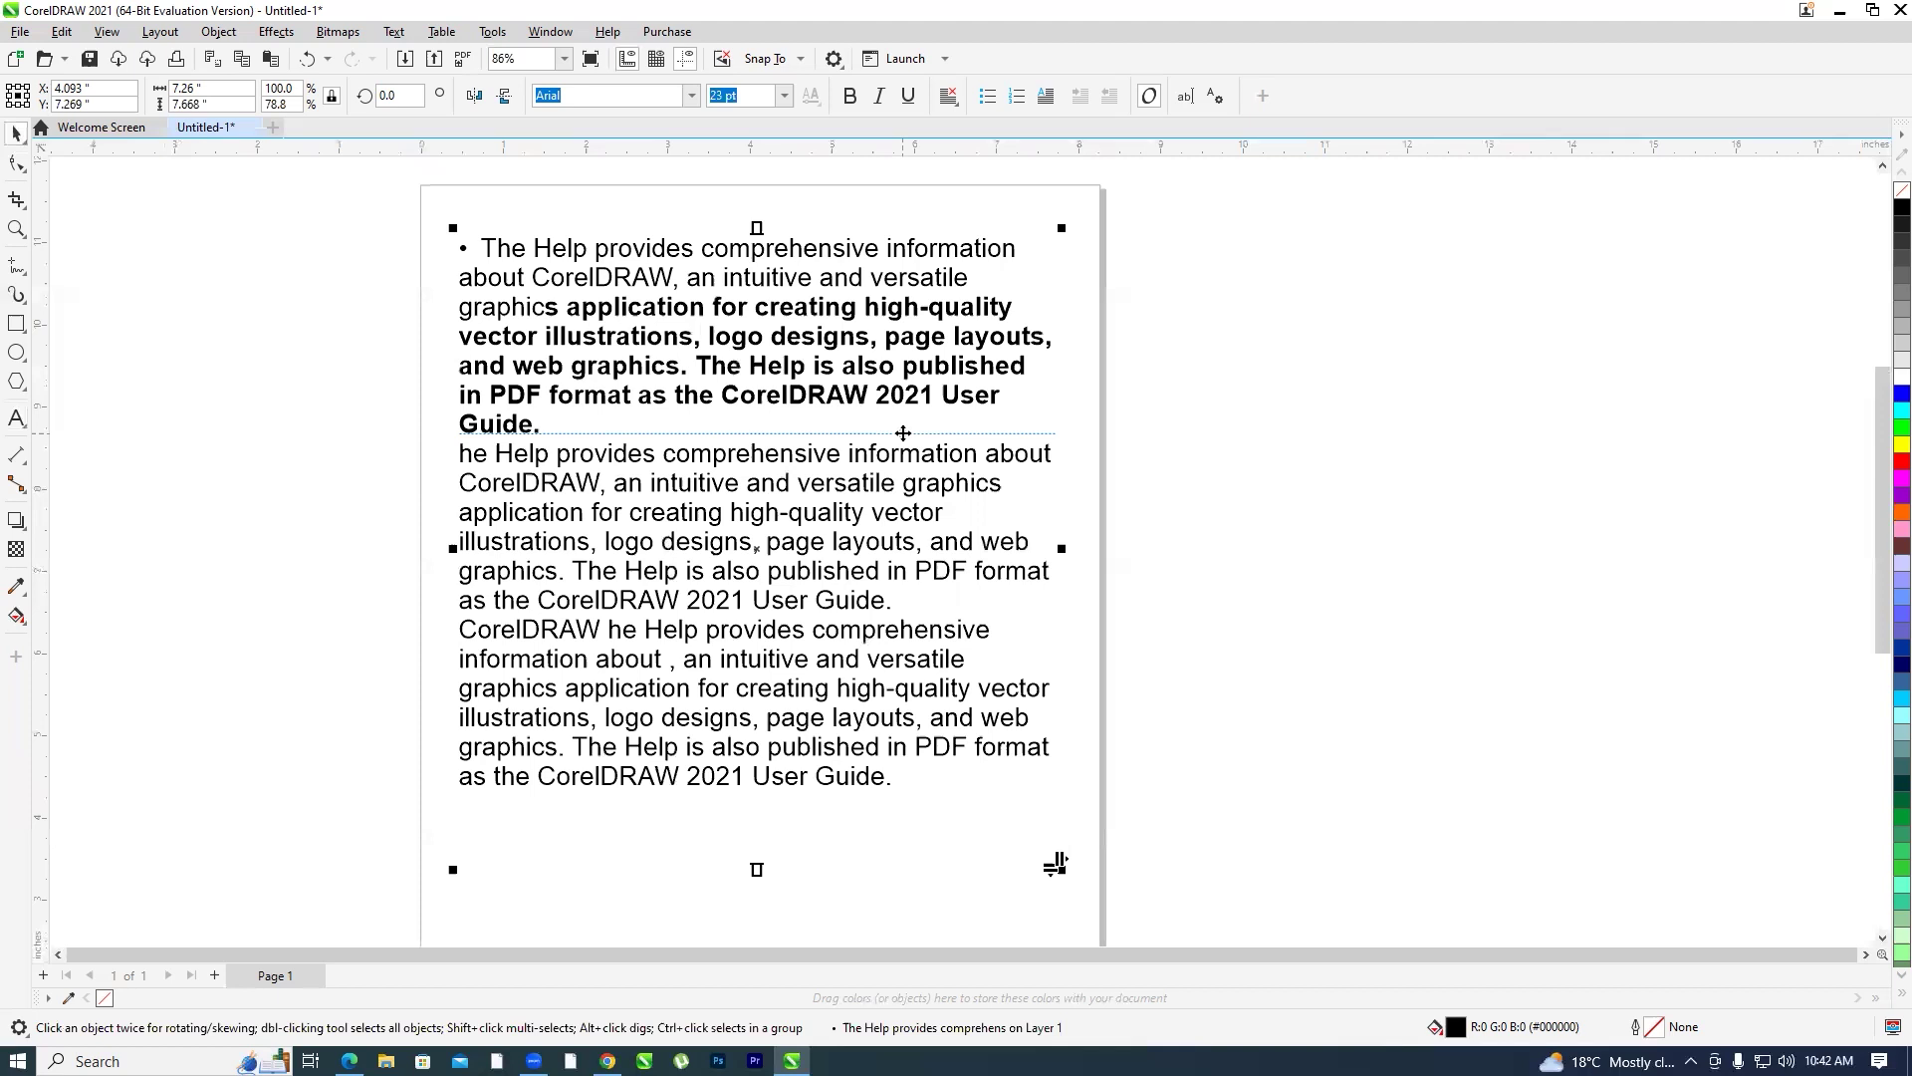
pyautogui.moveTo(902, 432); pyautogui.dragTo(946, 446)
pyautogui.moveTo(790, 436); pyautogui.dragTo(747, 395)
pyautogui.click(794, 408)
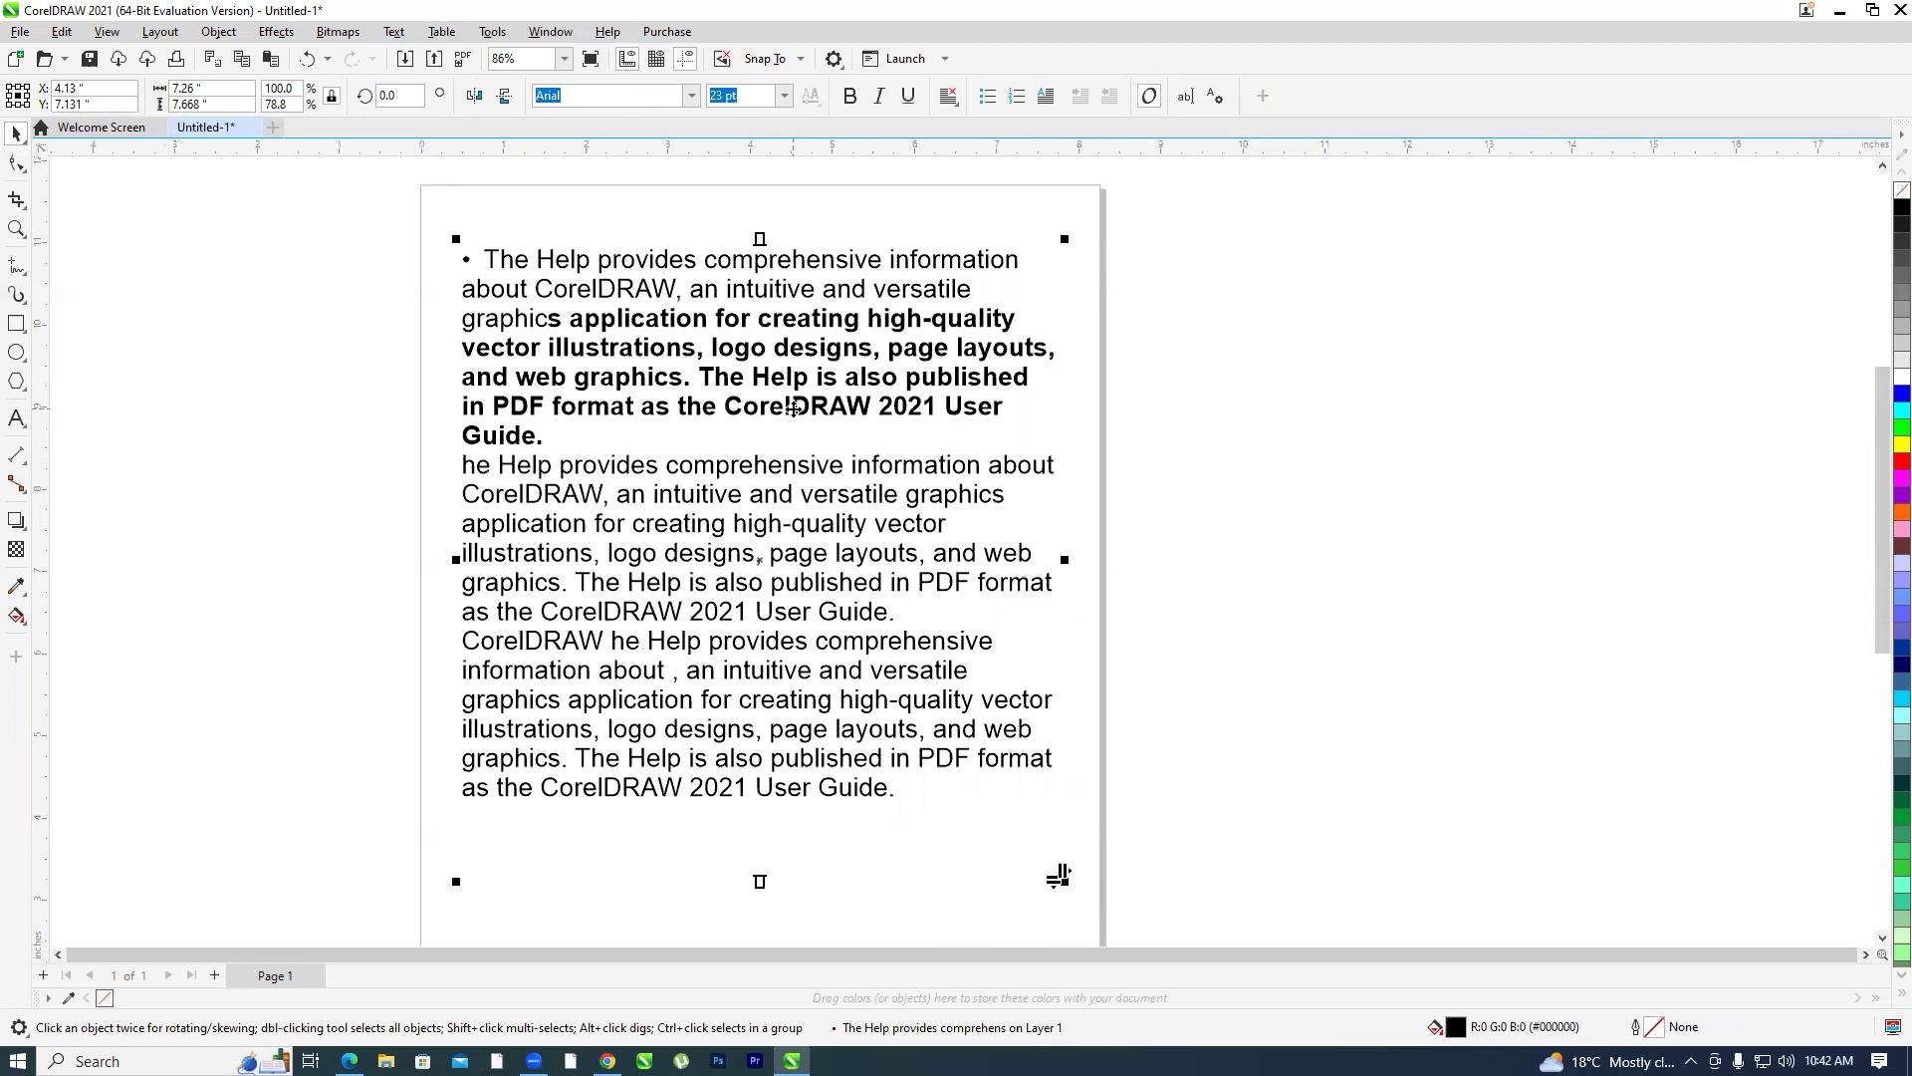
# Convert the paragraph text to artistic text and stretch it horizontally to about 13.14 in wide
pyautogui.click(392, 33)
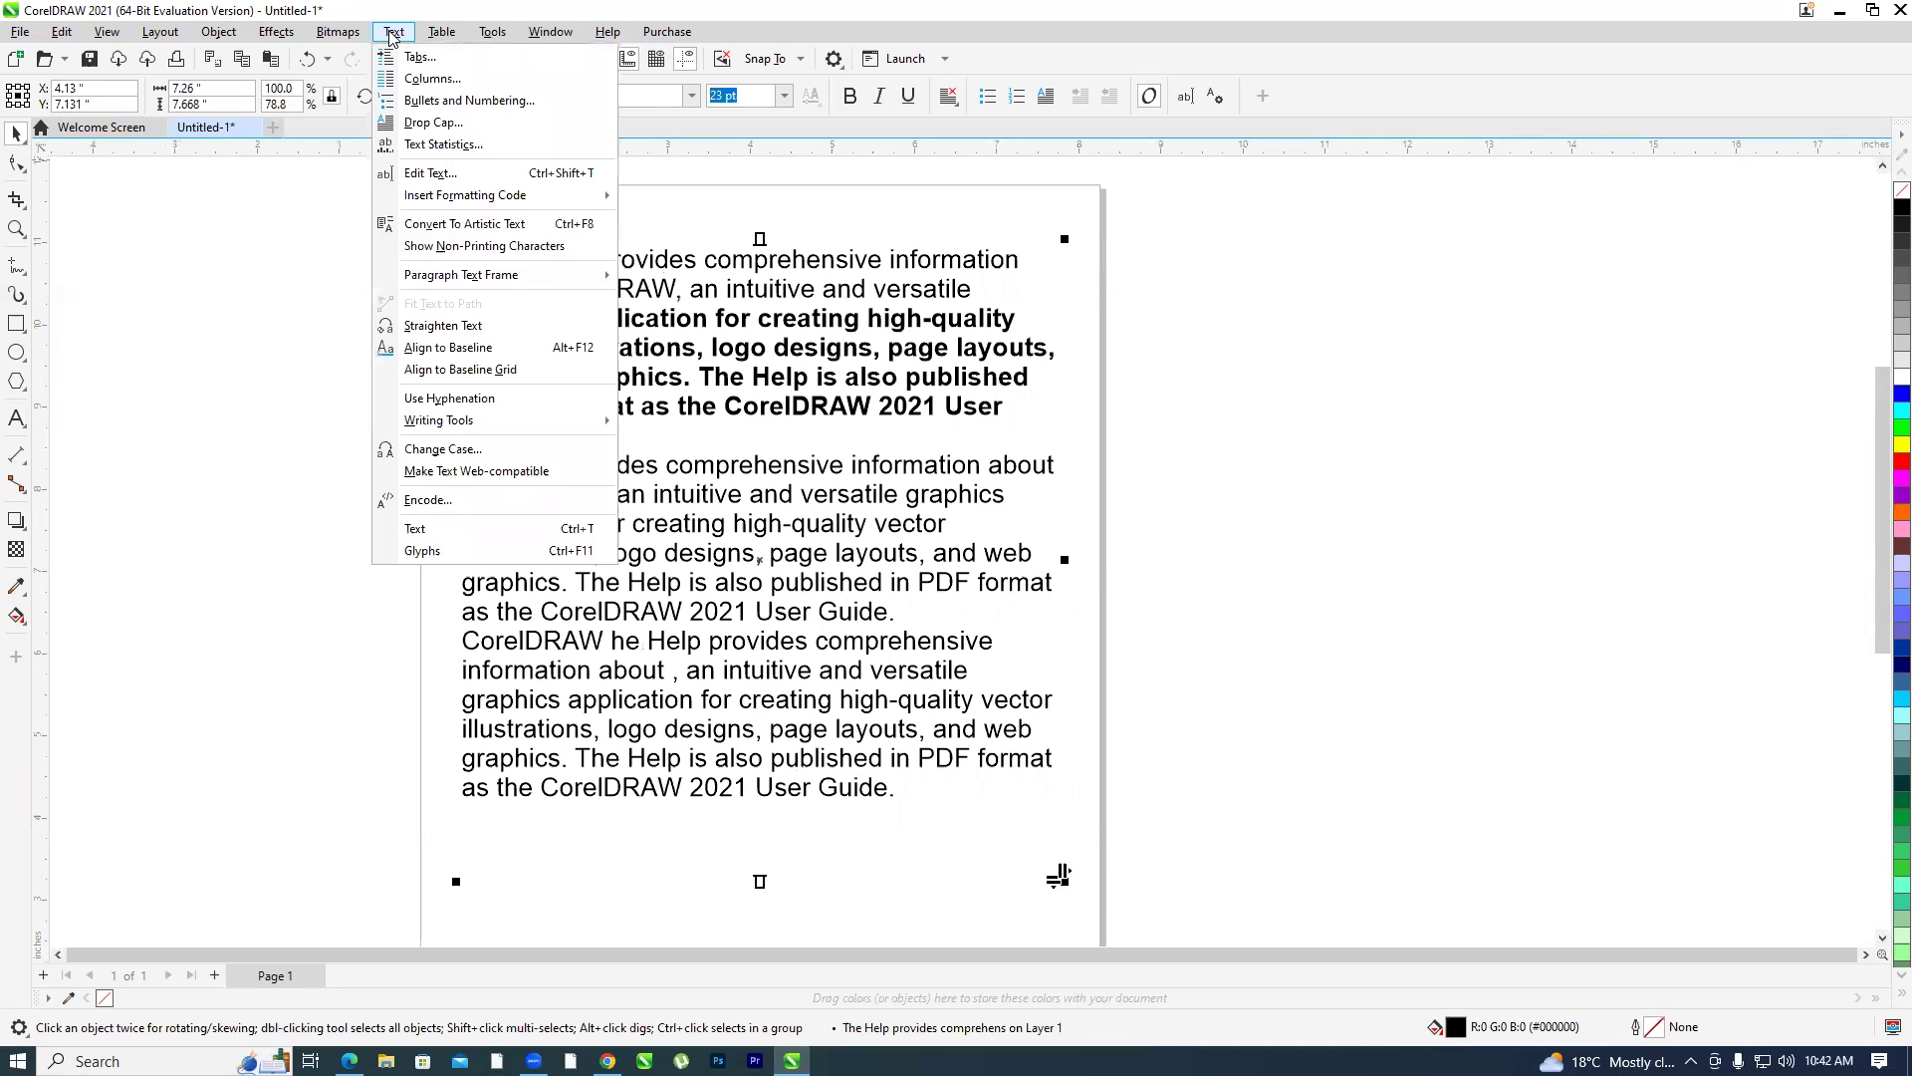
pyautogui.click(507, 222)
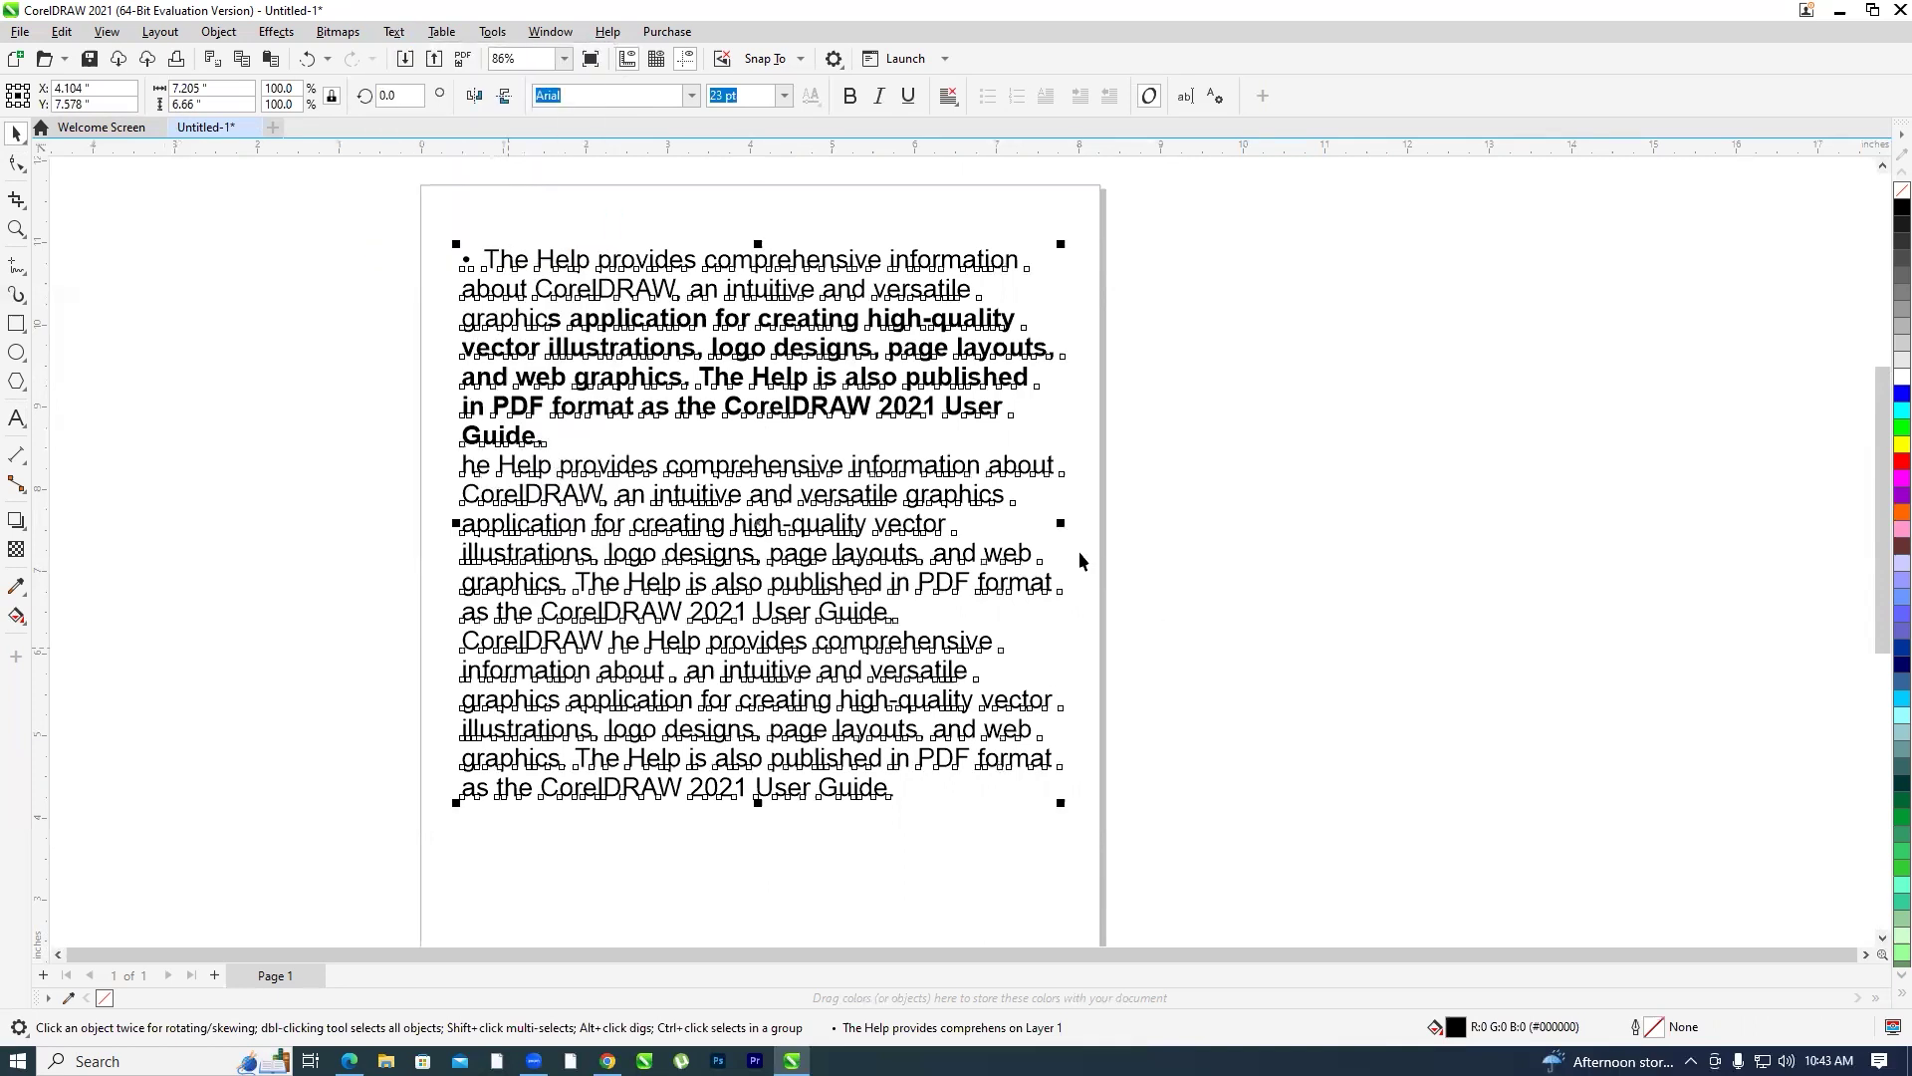
pyautogui.moveTo(1064, 523); pyautogui.dragTo(1547, 523)
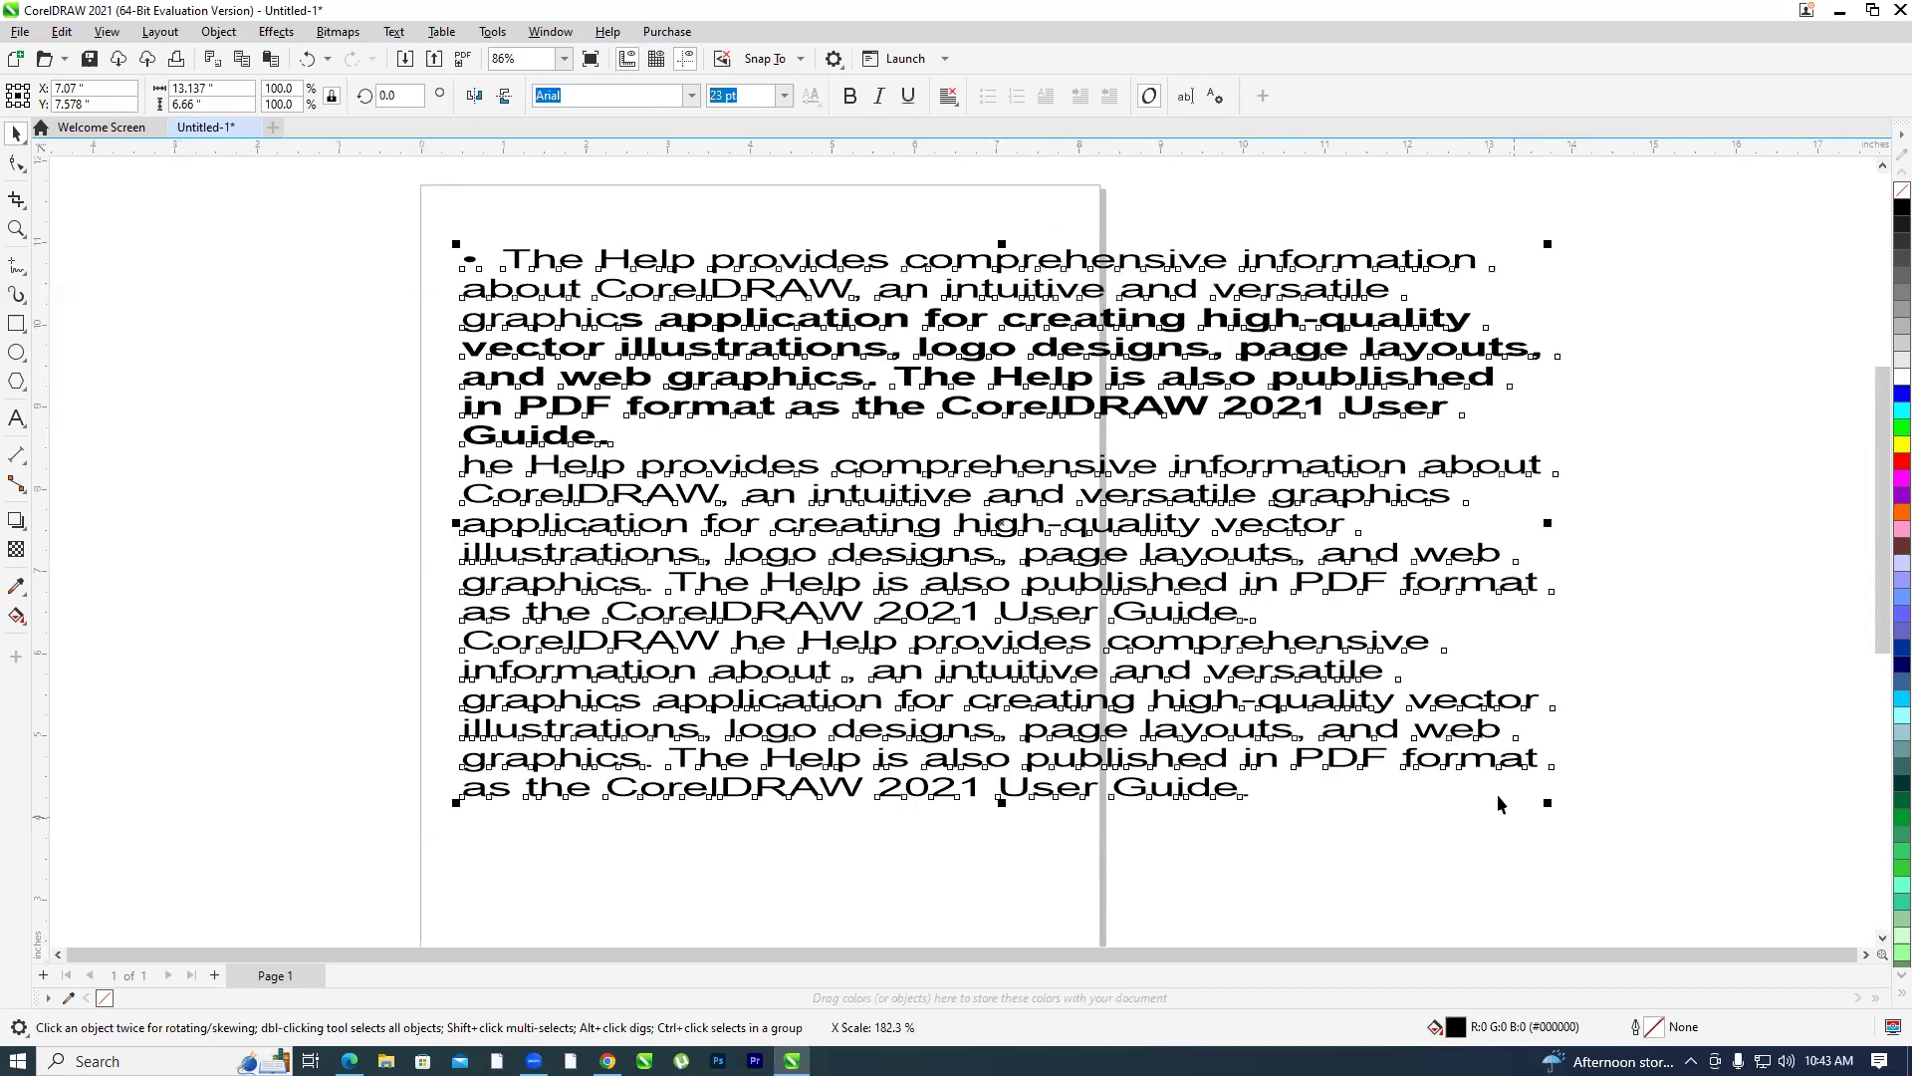
# Undo the horizontal stretch of the artistic text and shift it slightly down to about Y 7.53 in
pyautogui.hotkey('ctrl', 'z')
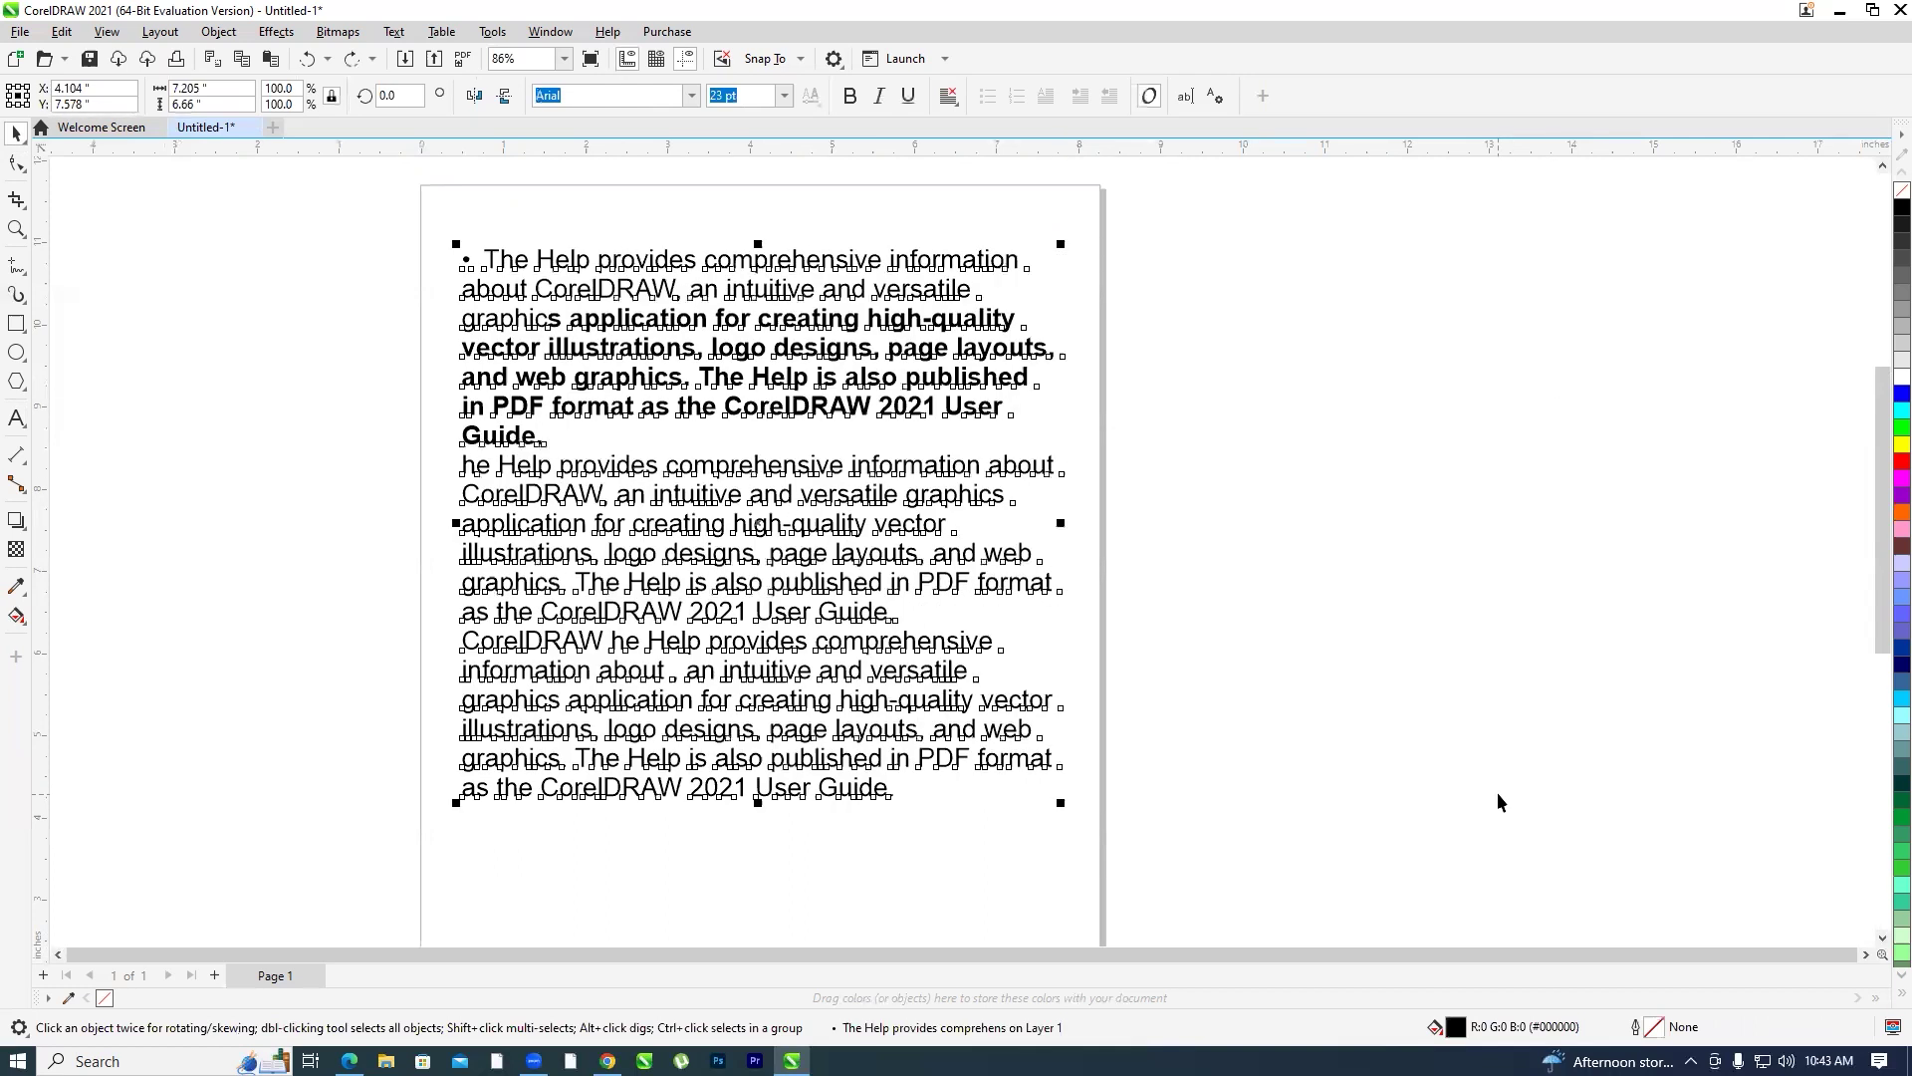
pyautogui.click(638, 443)
pyautogui.moveTo(649, 499)
pyautogui.mouseDown()
pyautogui.moveTo(679, 499)
pyautogui.moveTo(649, 529)
pyautogui.moveTo(649, 503)
pyautogui.mouseUp()
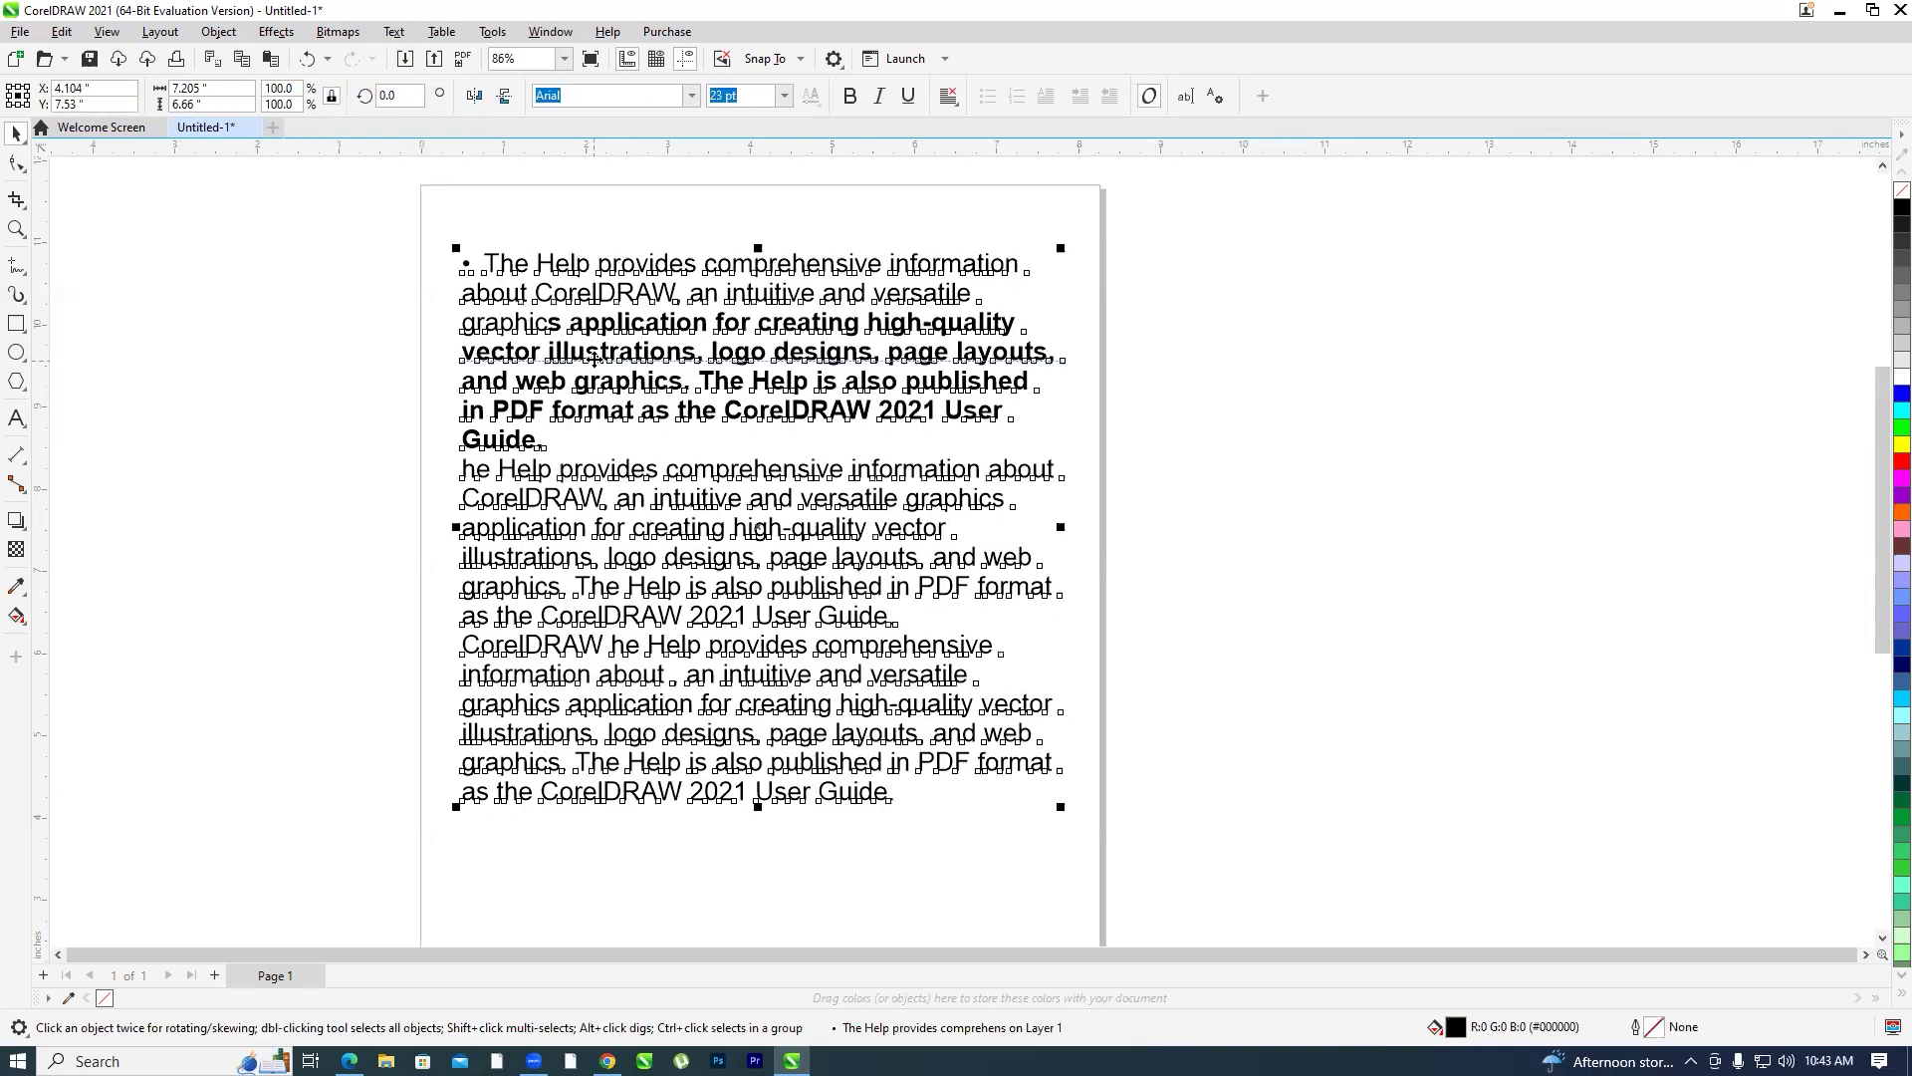
# Convert the artistic text to paragraph text, with its frame moved to about X 4.54 in, Y 7.77 in, and convert it back to artistic text
pyautogui.click(393, 33)
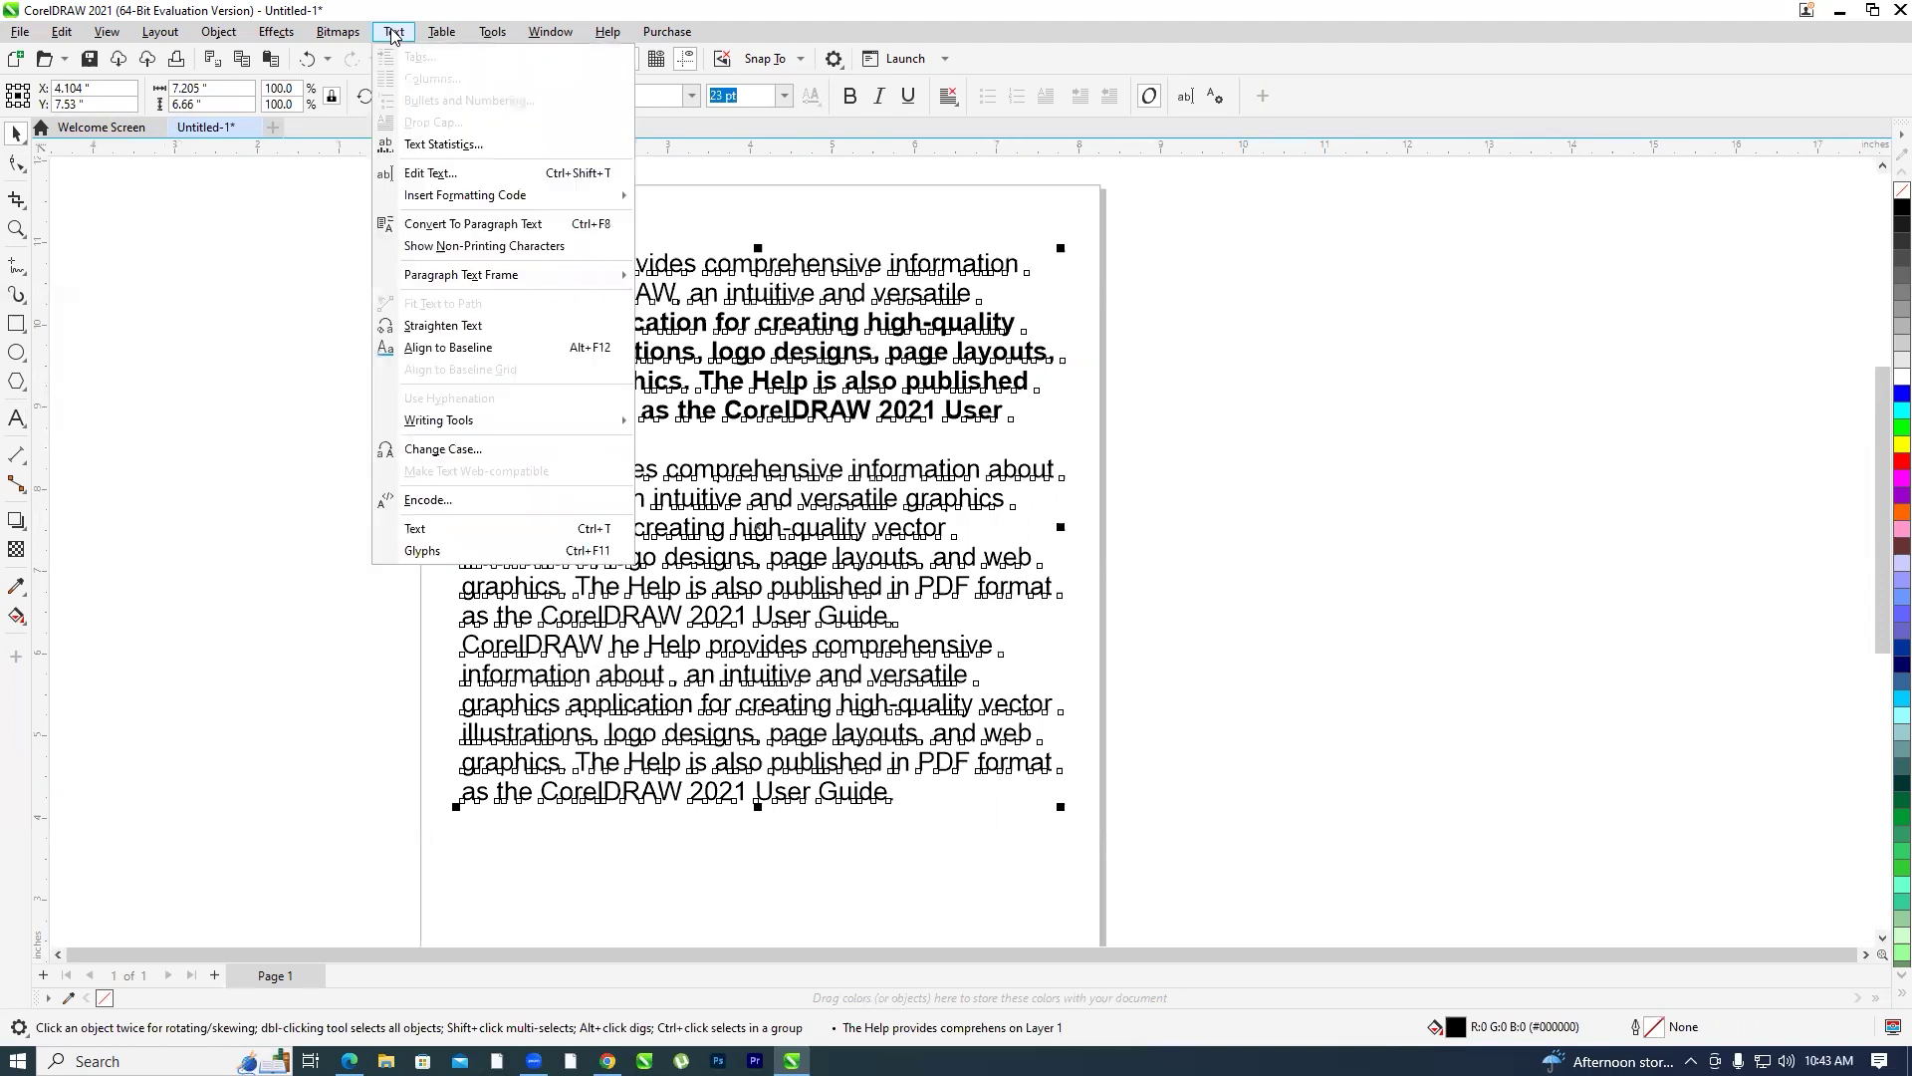
pyautogui.click(462, 225)
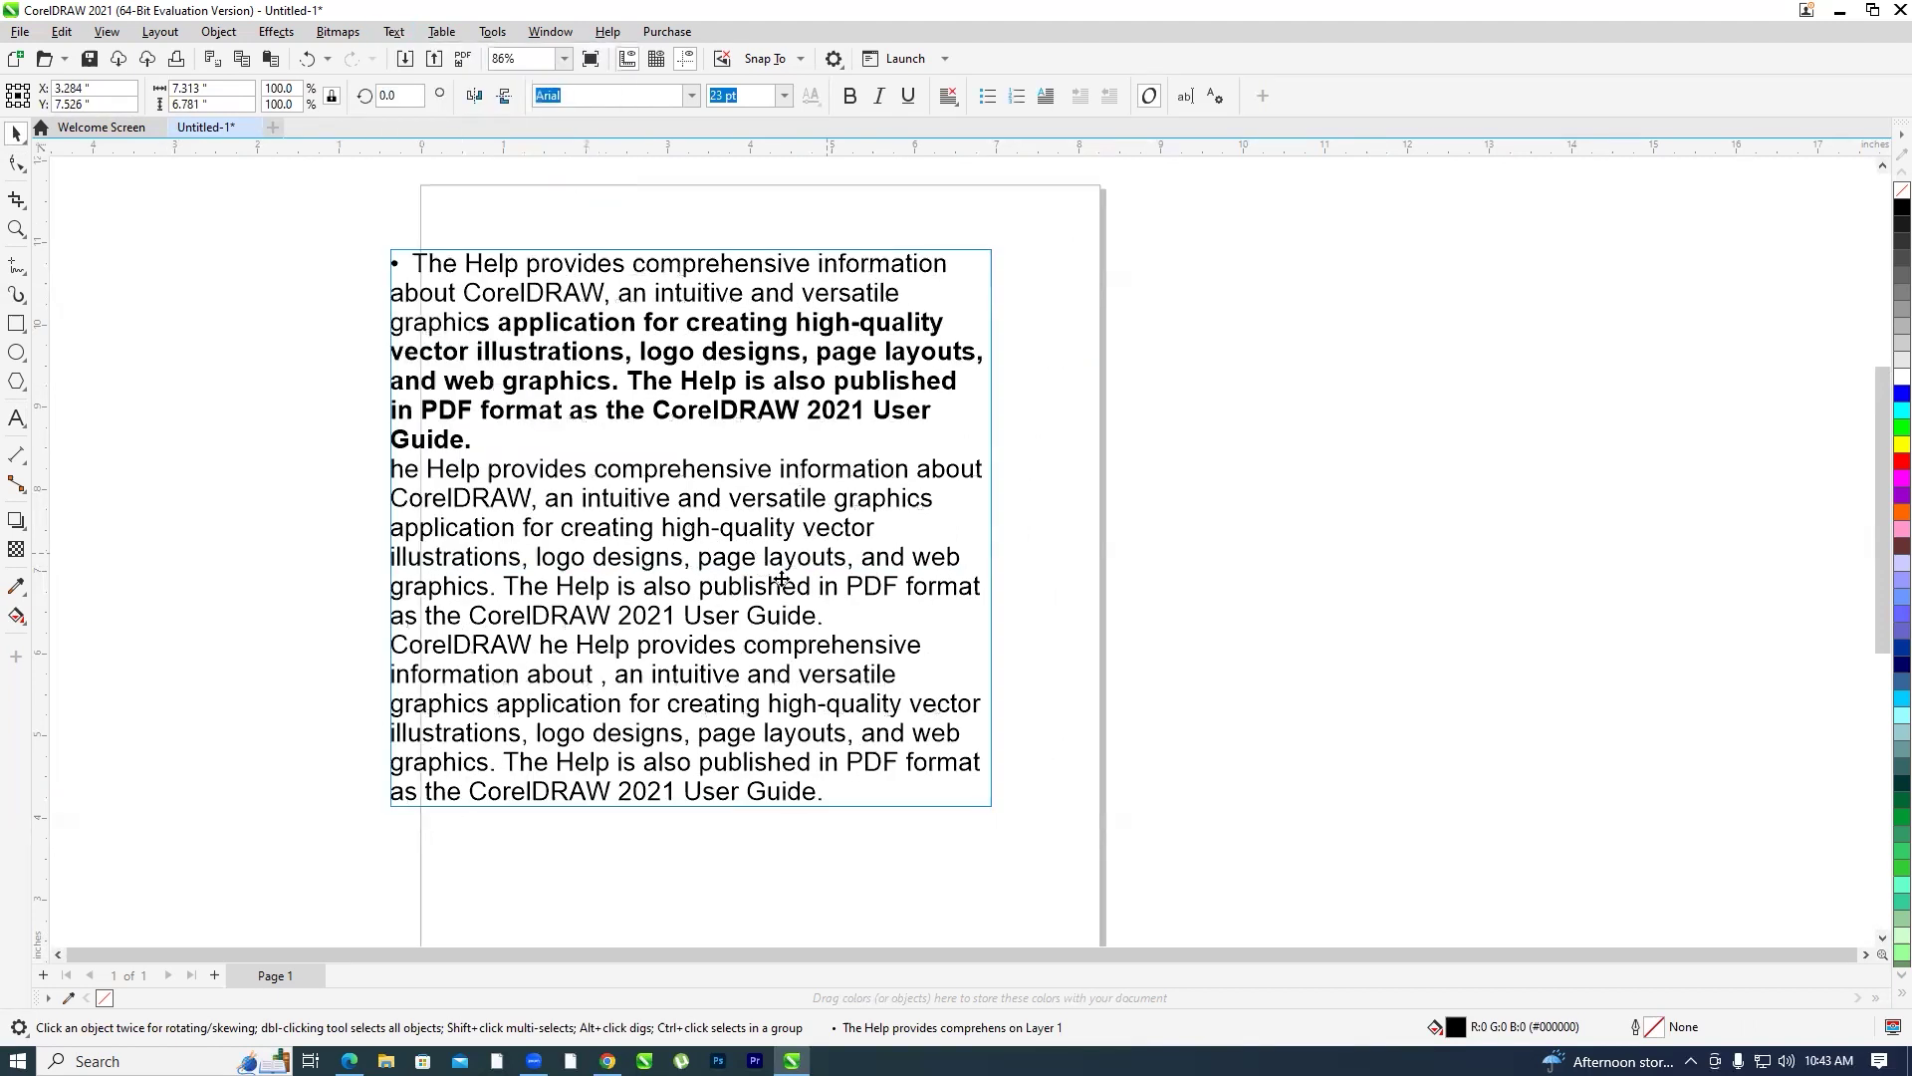
pyautogui.moveTo(872, 565); pyautogui.dragTo(889, 560)
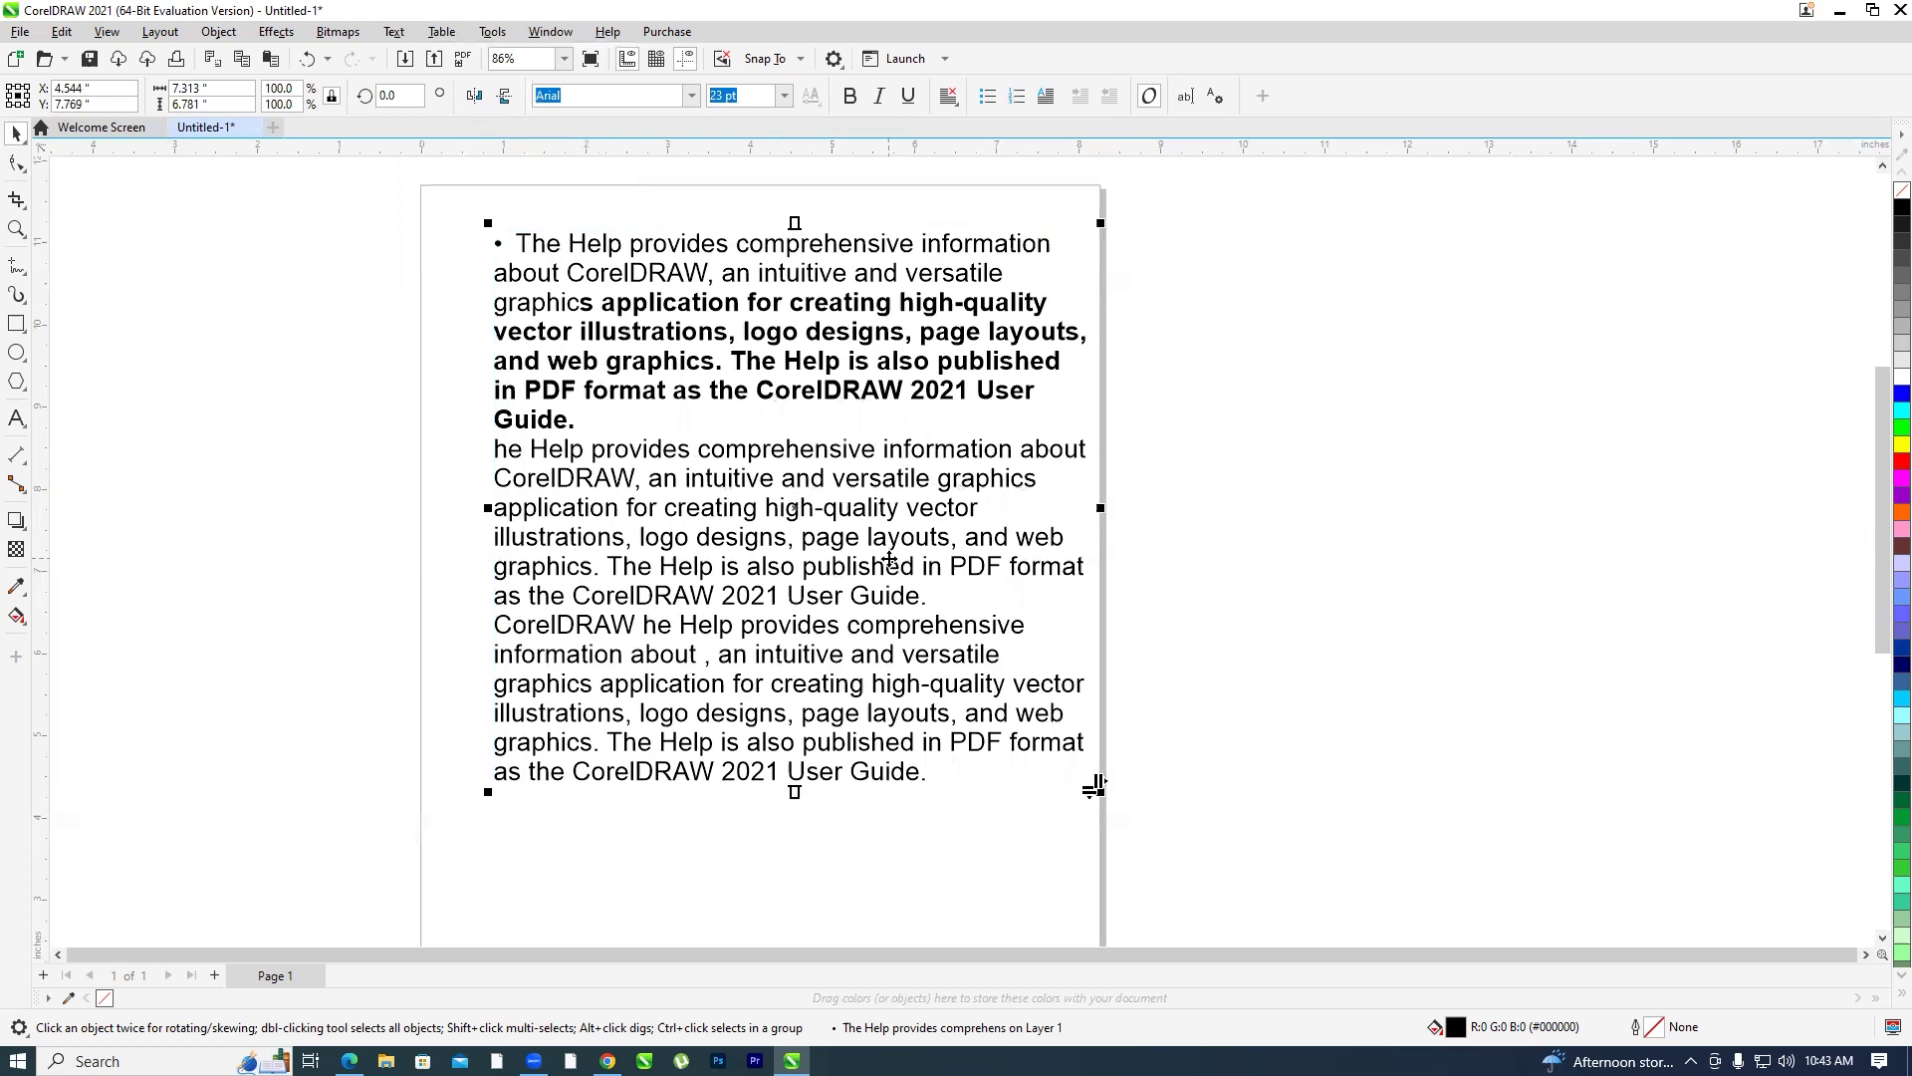
pyautogui.click(394, 31)
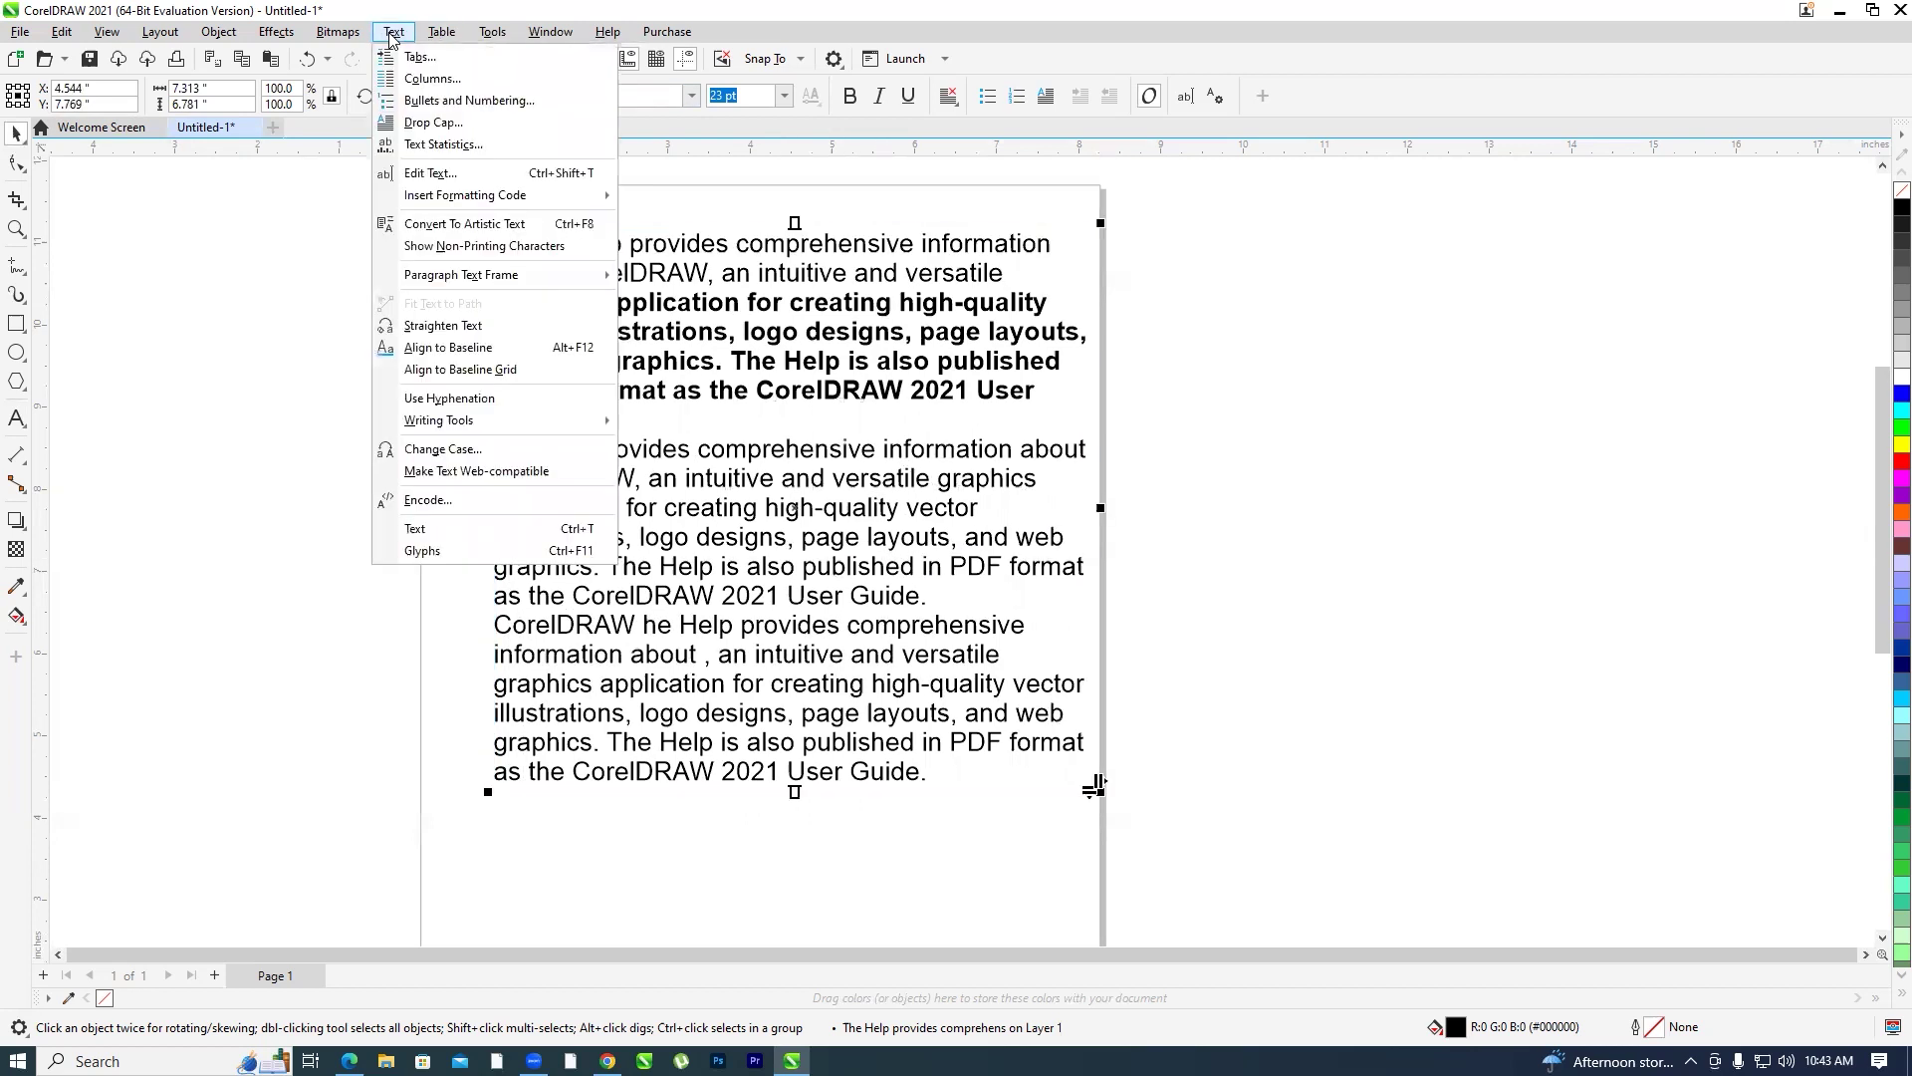
pyautogui.click(438, 245)
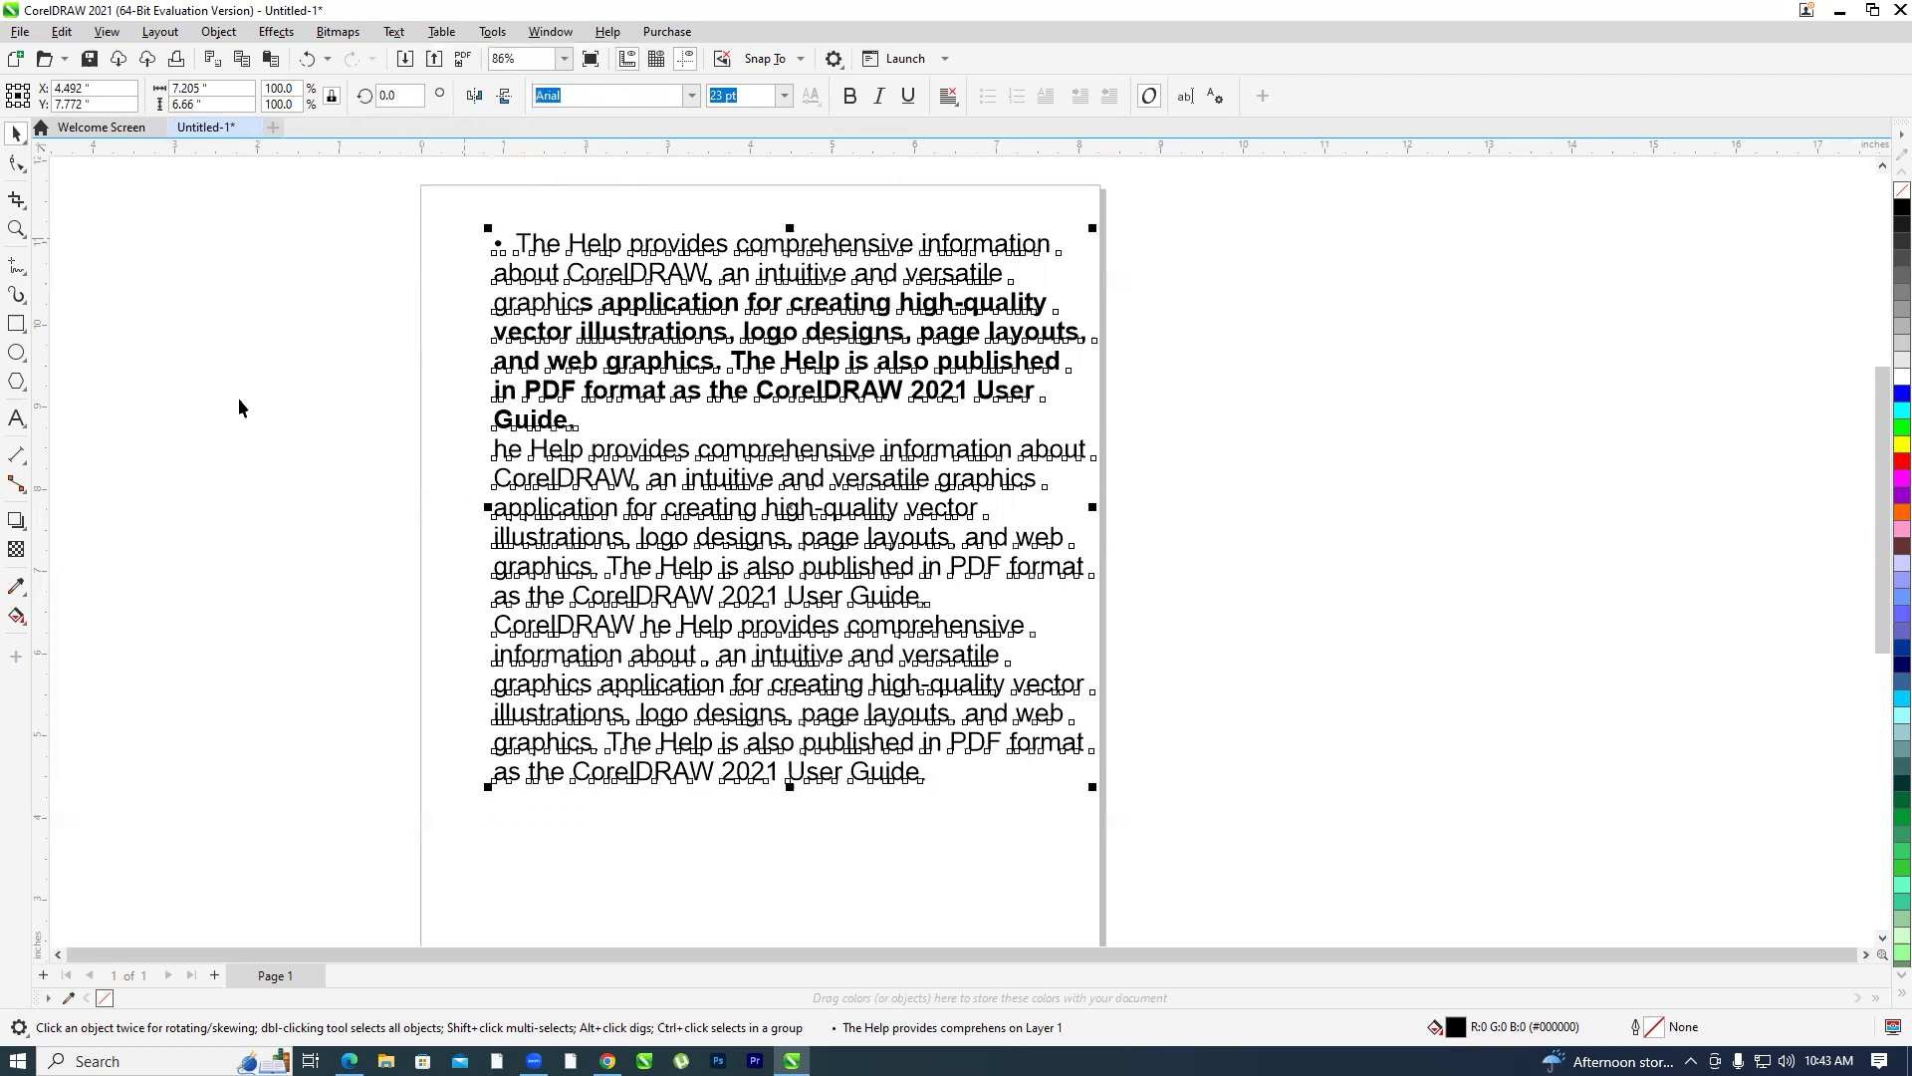
# Loosen the artistic text's line spacing and slightly tighten its character spacing with the Shape tool
pyautogui.click(17, 165)
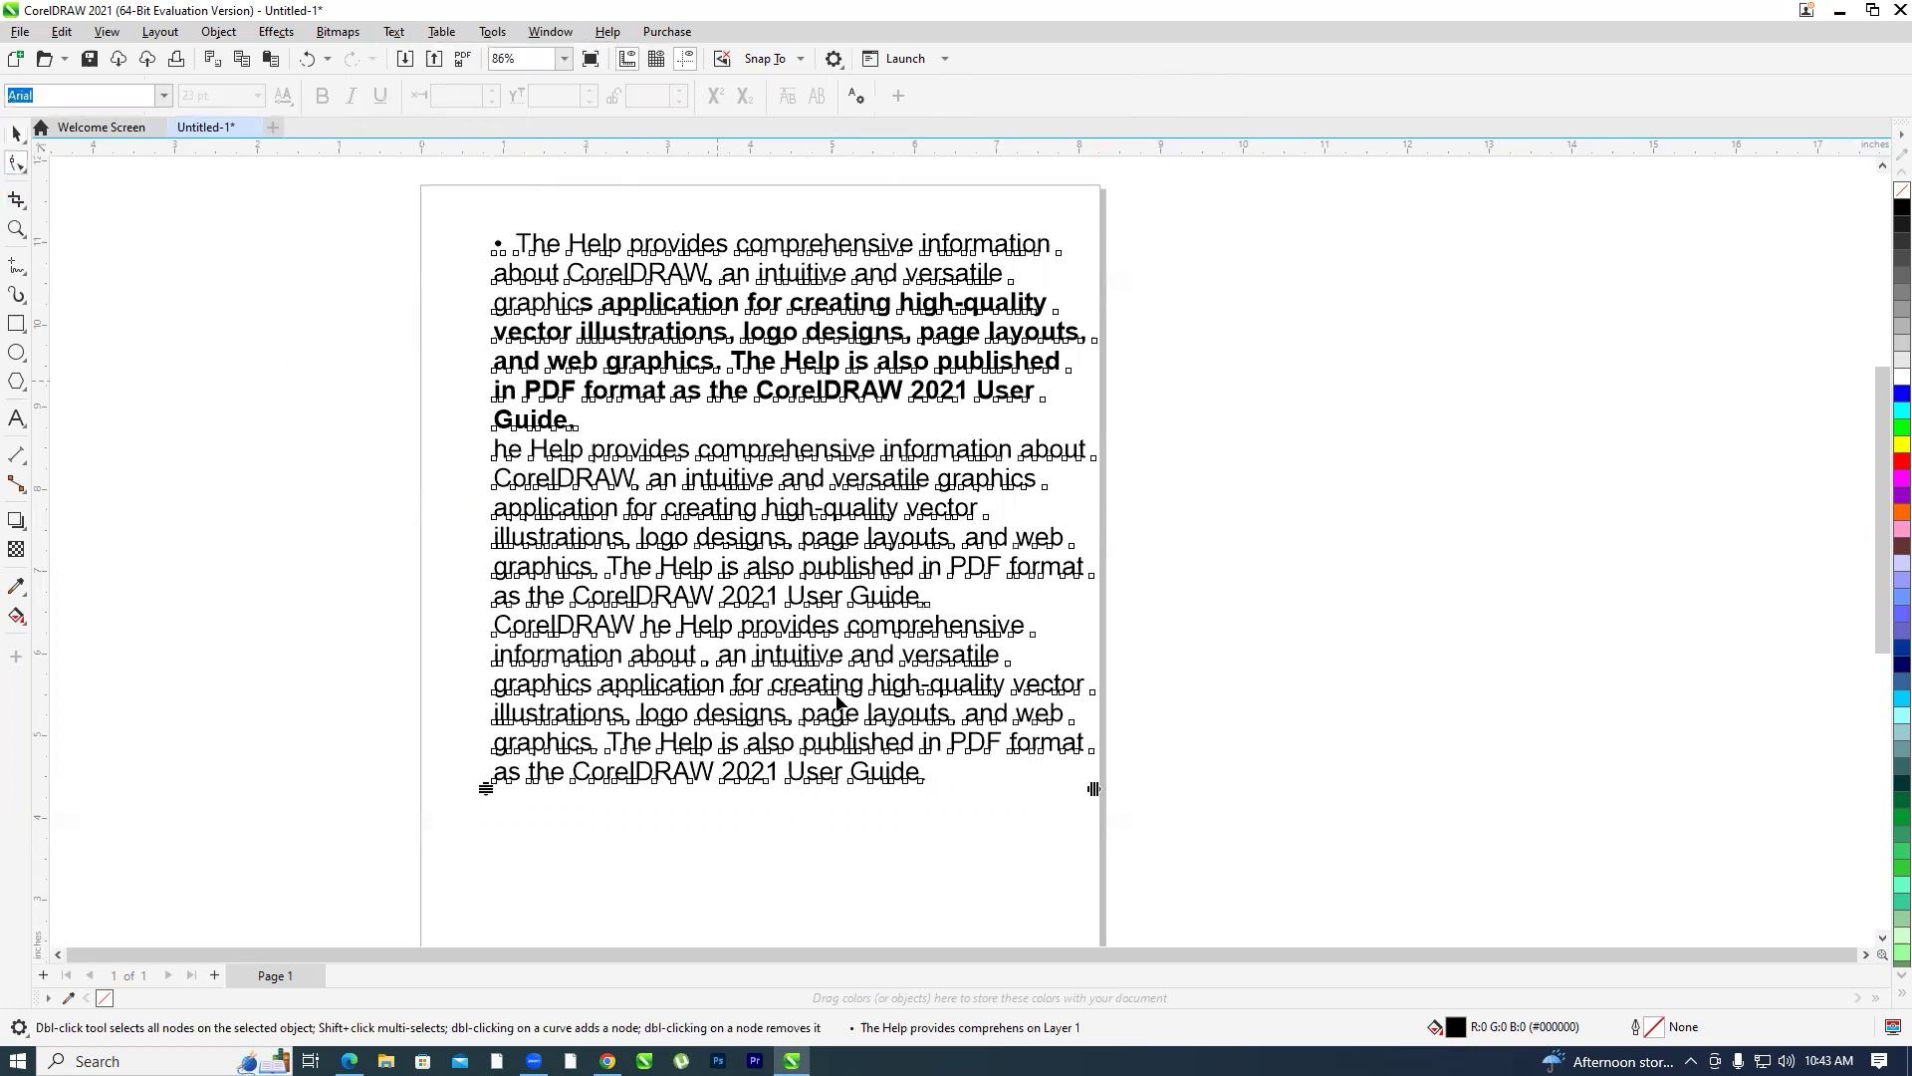
pyautogui.scroll(-1, 800, 491)
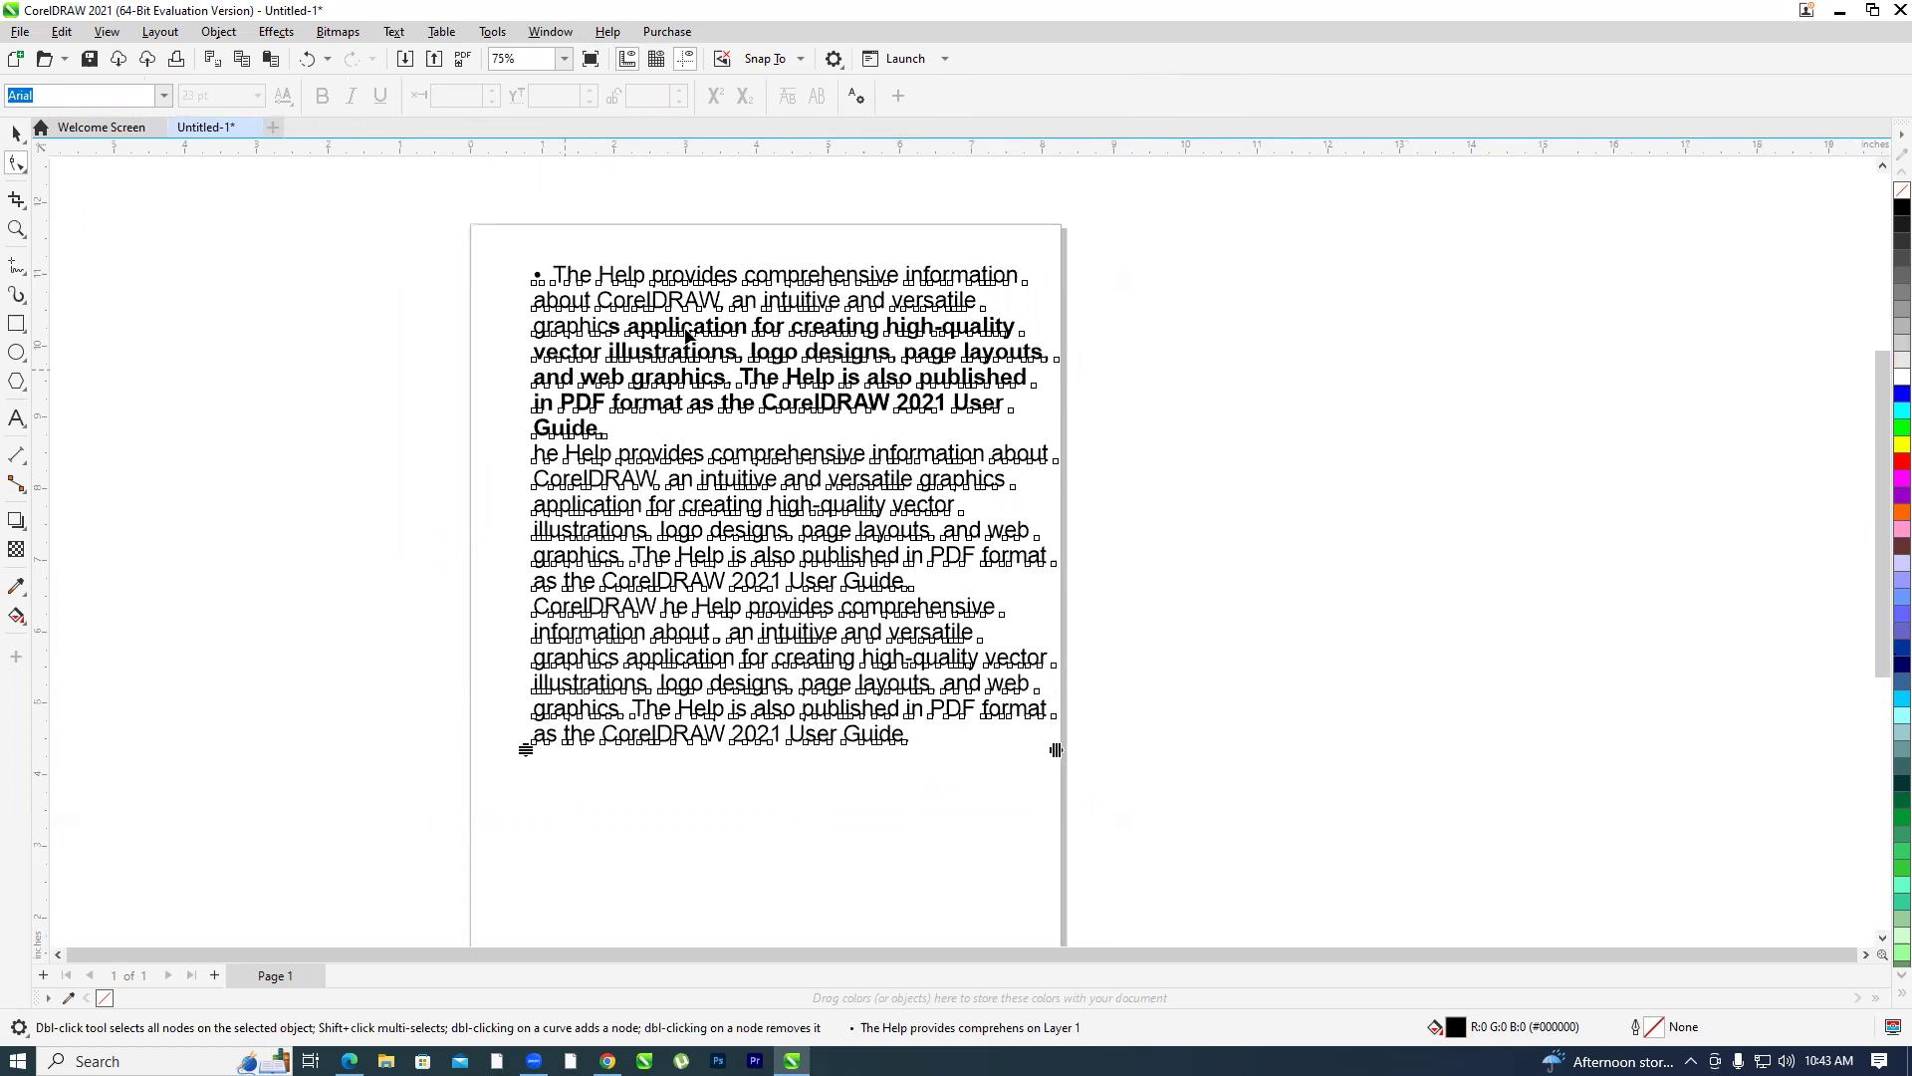
pyautogui.moveTo(524, 757)
pyautogui.mouseDown()
pyautogui.moveTo(529, 923)
pyautogui.moveTo(533, 729)
pyautogui.mouseUp()
pyautogui.moveTo(546, 612); pyautogui.dragTo(605, 809)
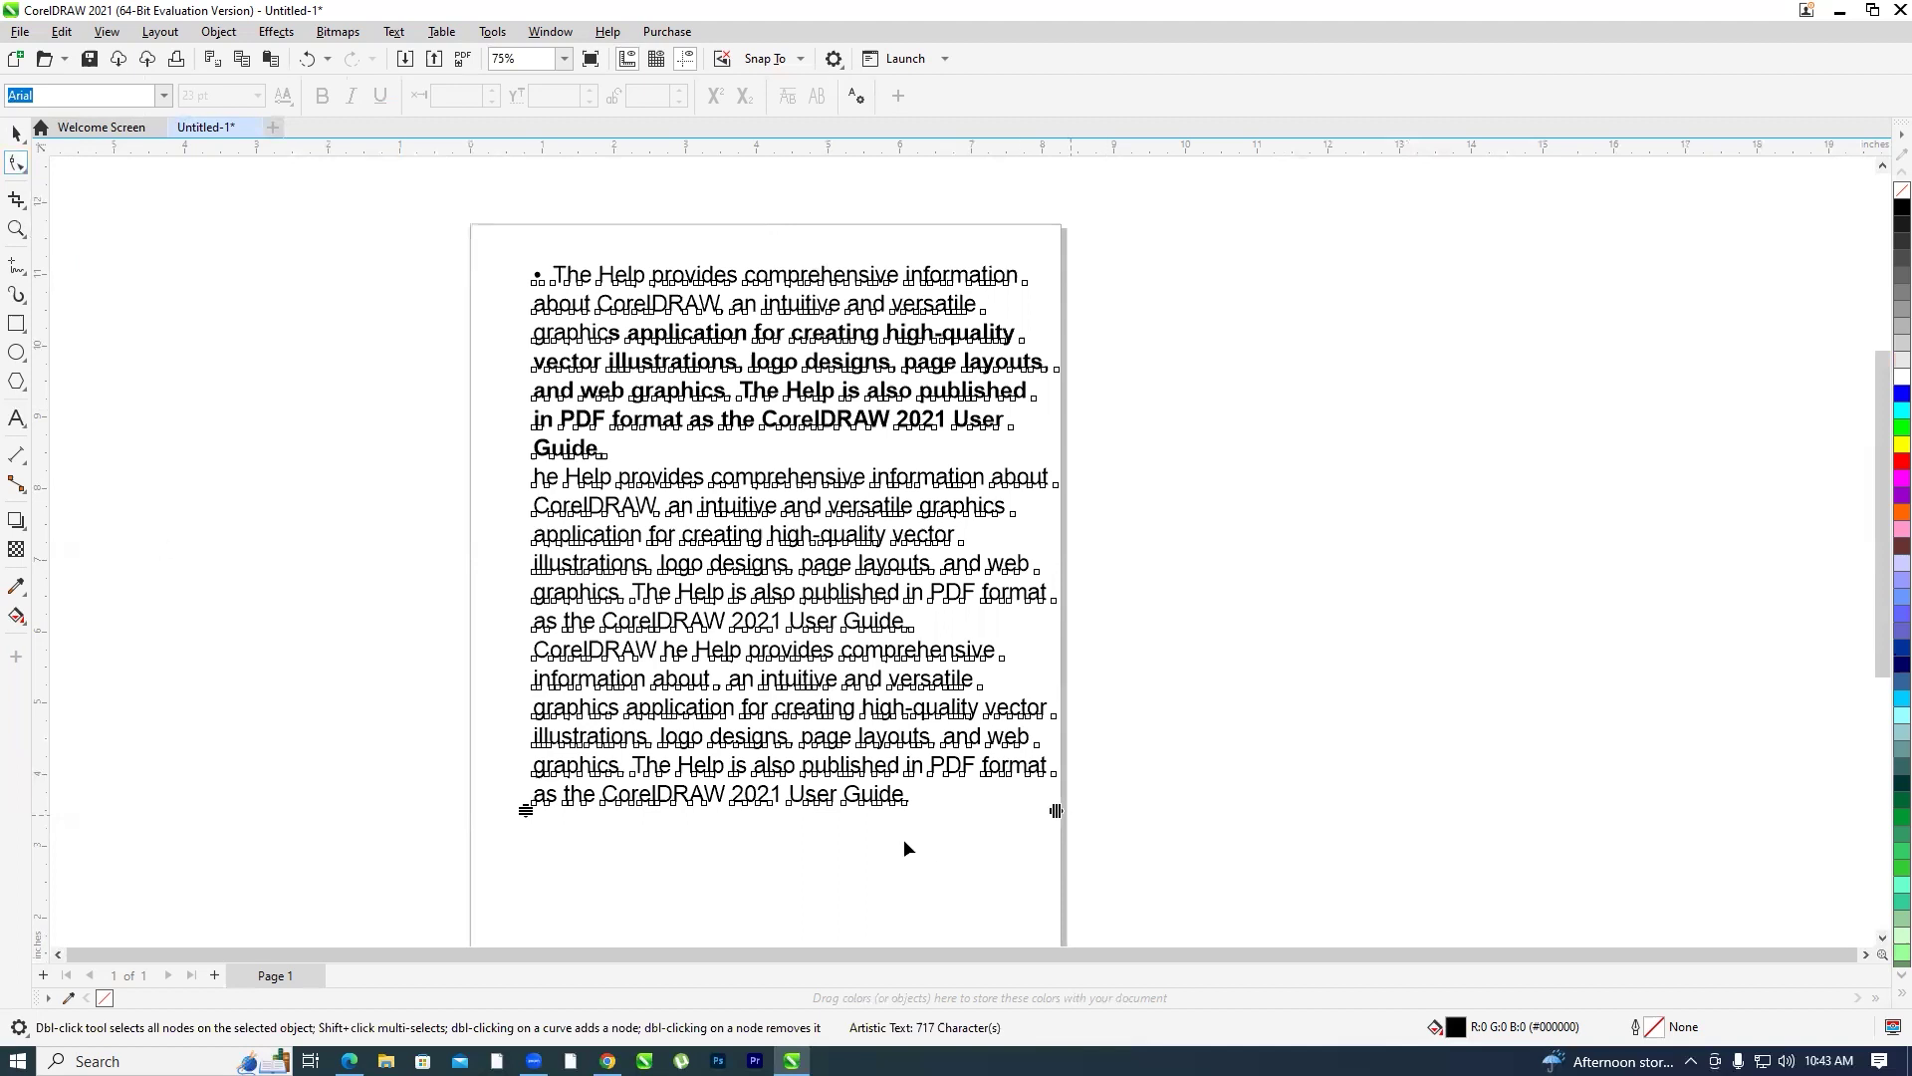
pyautogui.moveTo(1058, 813)
pyautogui.mouseDown()
pyautogui.moveTo(1692, 774)
pyautogui.moveTo(1044, 790)
pyautogui.mouseUp()
# Move the artistic text to about X 4.24 in, Y 7.34 in and break it apart into separate lines
pyautogui.click(15, 133)
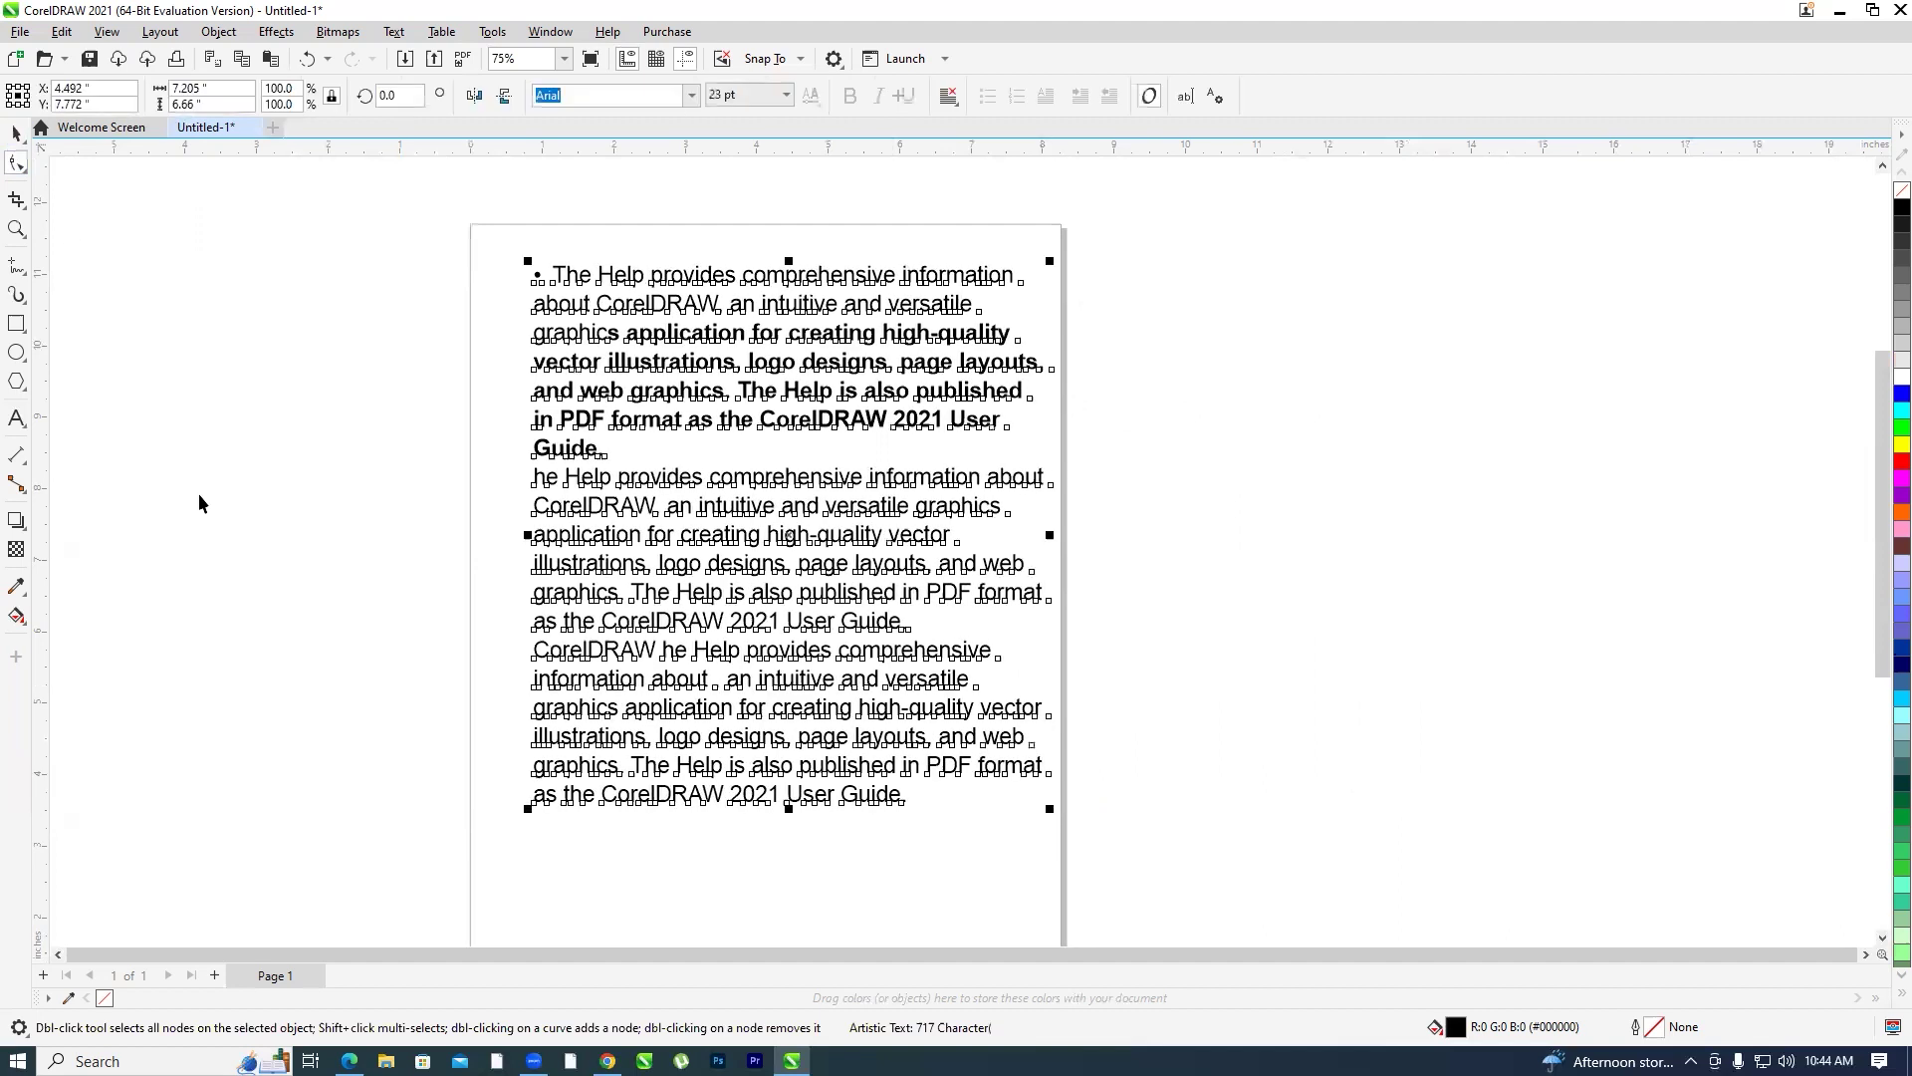
pyautogui.click(805, 601)
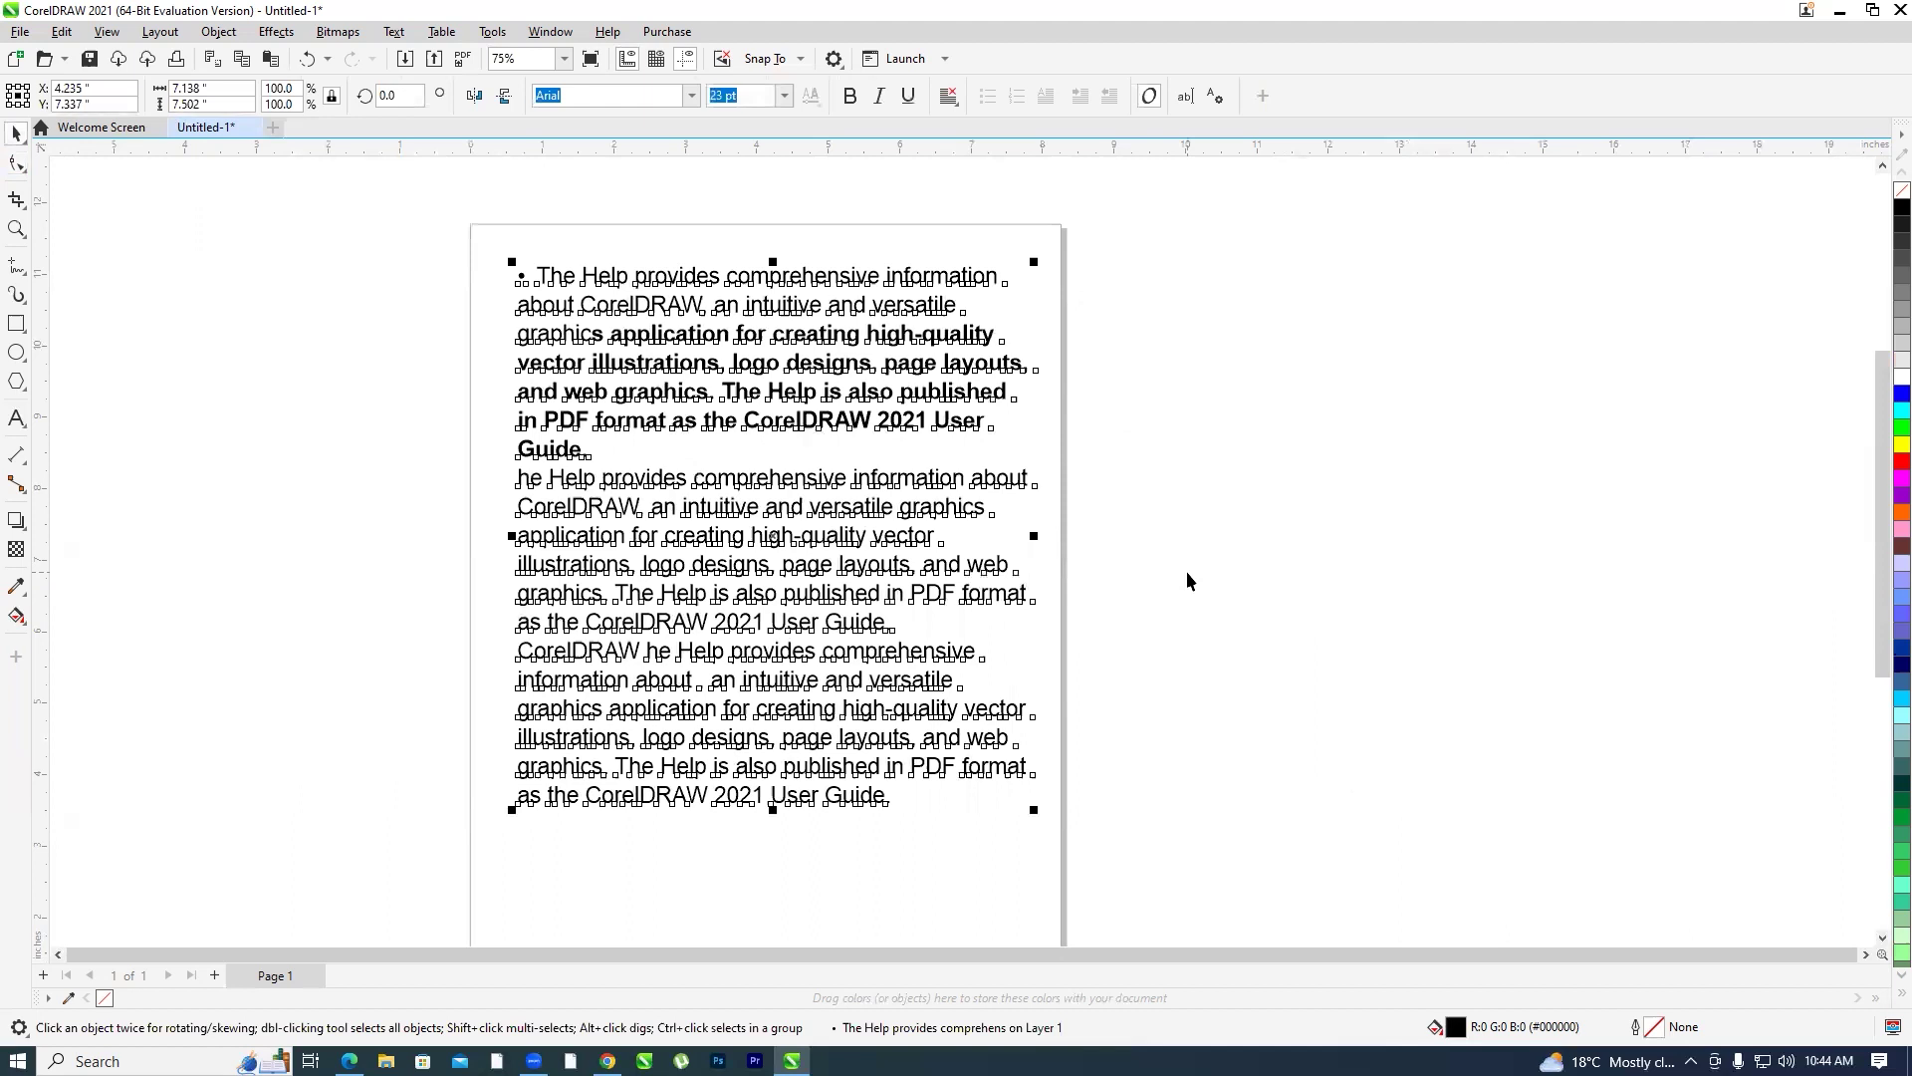
pyautogui.hotkey('ctrl', 'k')
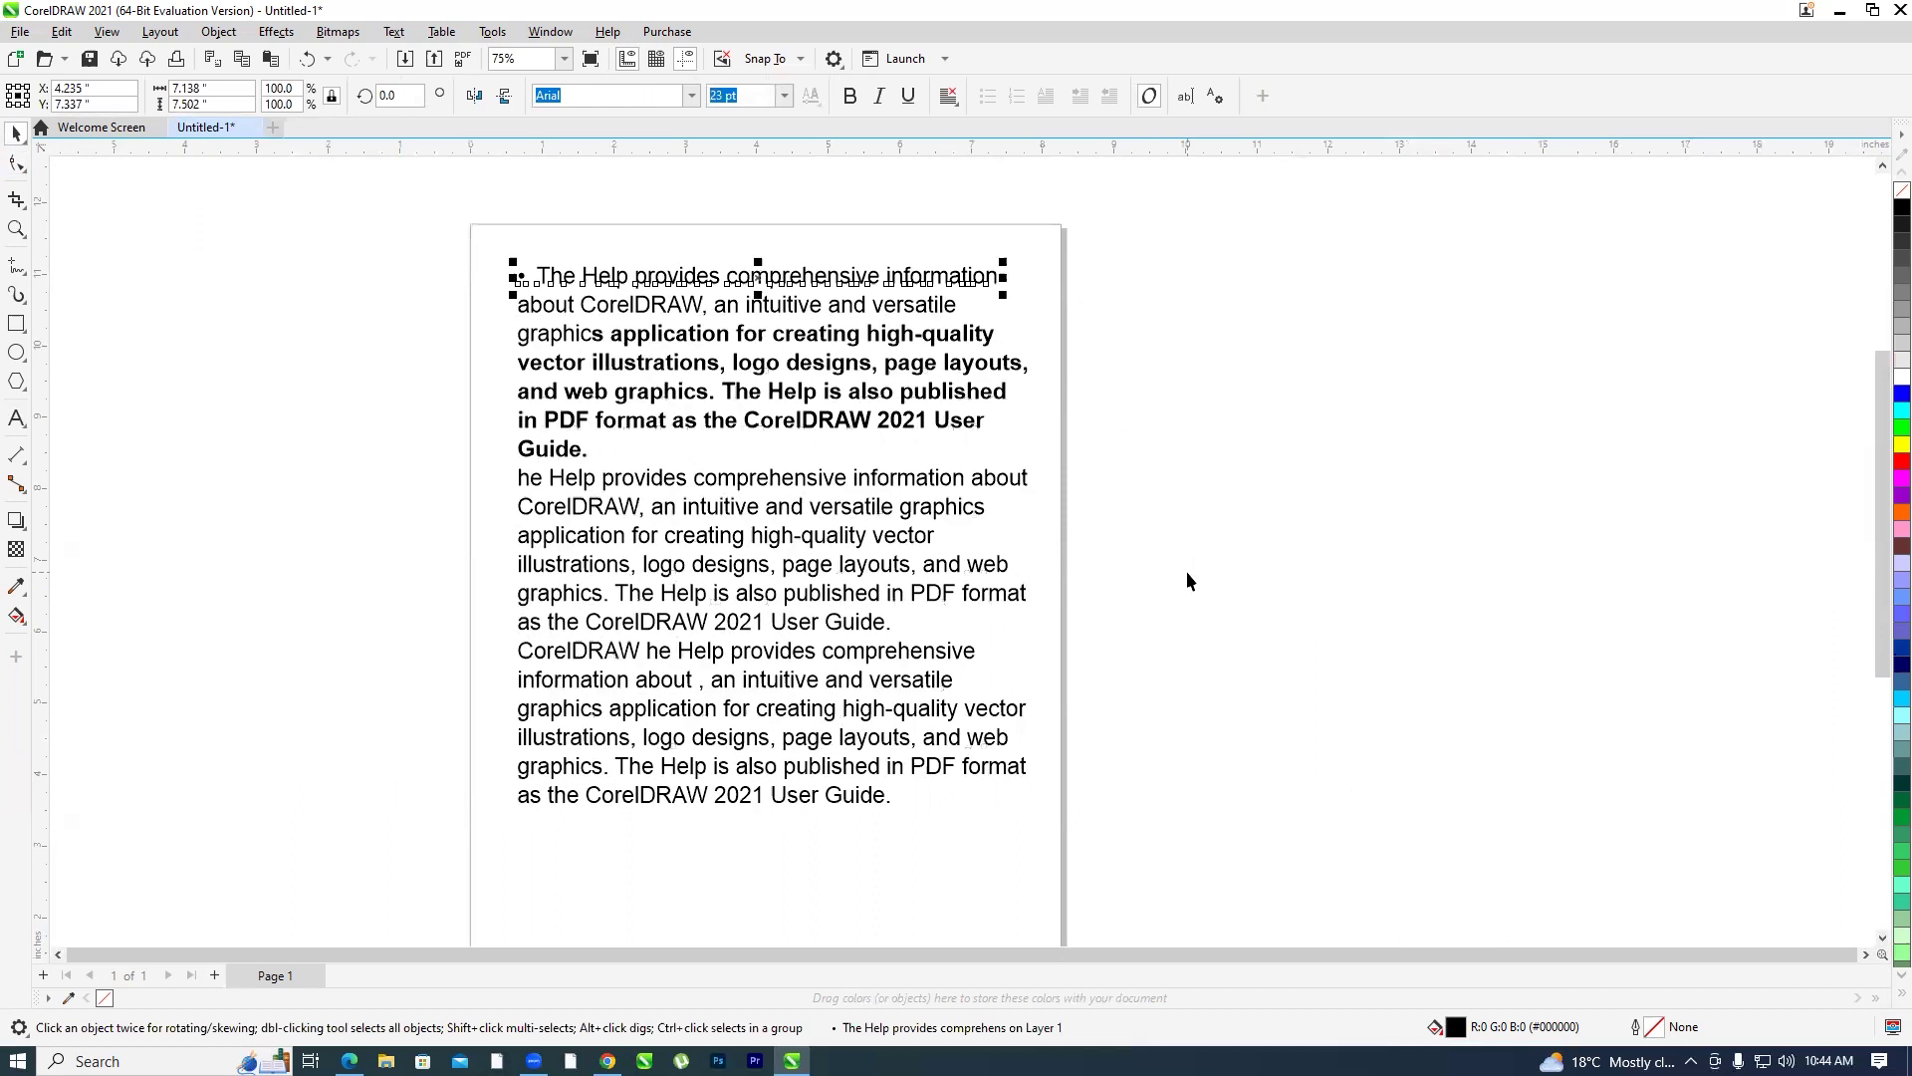
# Shift the first three text lines upward and the last two lines downward to separate them from the block
pyautogui.moveTo(812, 297); pyautogui.dragTo(779, 320)
pyautogui.click(790, 304)
pyautogui.moveTo(752, 797); pyautogui.dragTo(755, 832)
pyautogui.moveTo(777, 767); pyautogui.dragTo(777, 807)
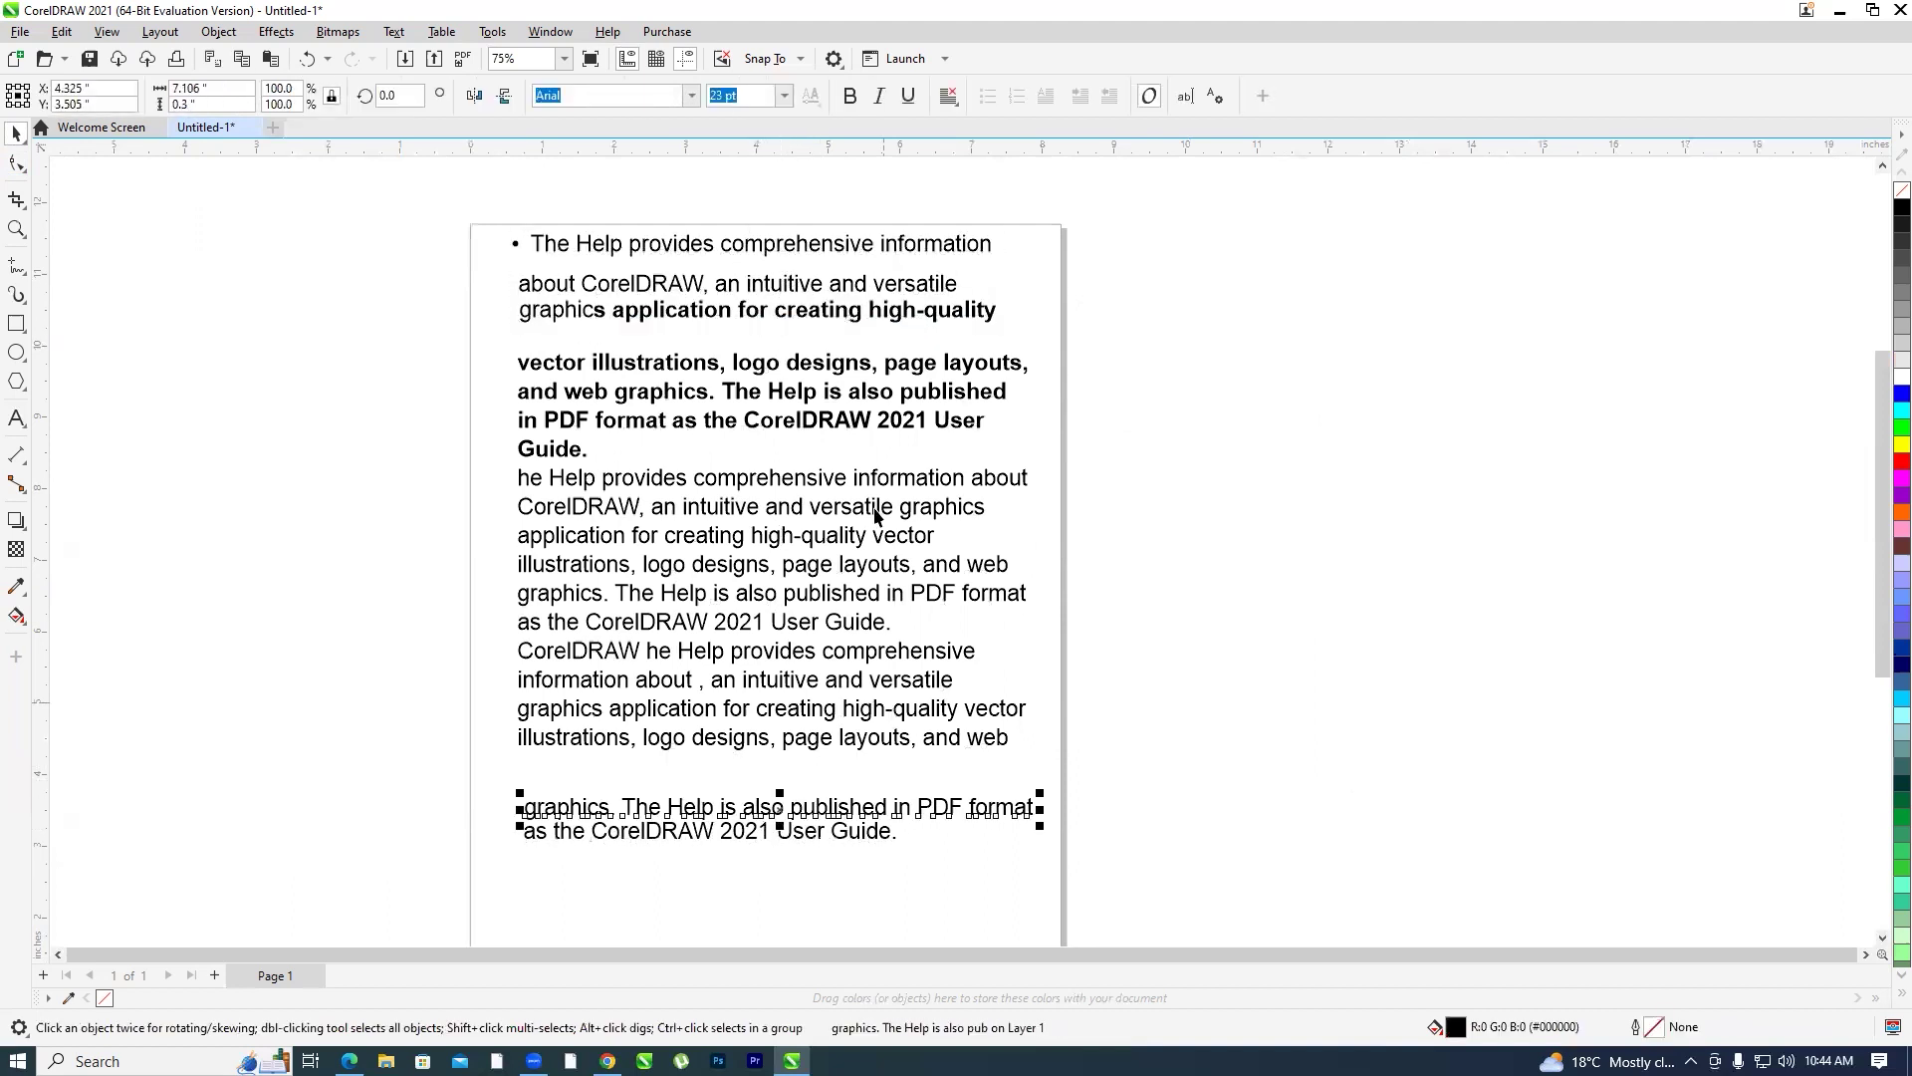
# Move all lines below the first one down together, and place the first line at about X 4.06 in, Y 10.44 in
pyautogui.moveTo(478, 265)
pyautogui.mouseDown()
pyautogui.moveTo(1221, 913)
pyautogui.moveTo(478, 247)
pyautogui.mouseUp()
pyautogui.press('Escape')
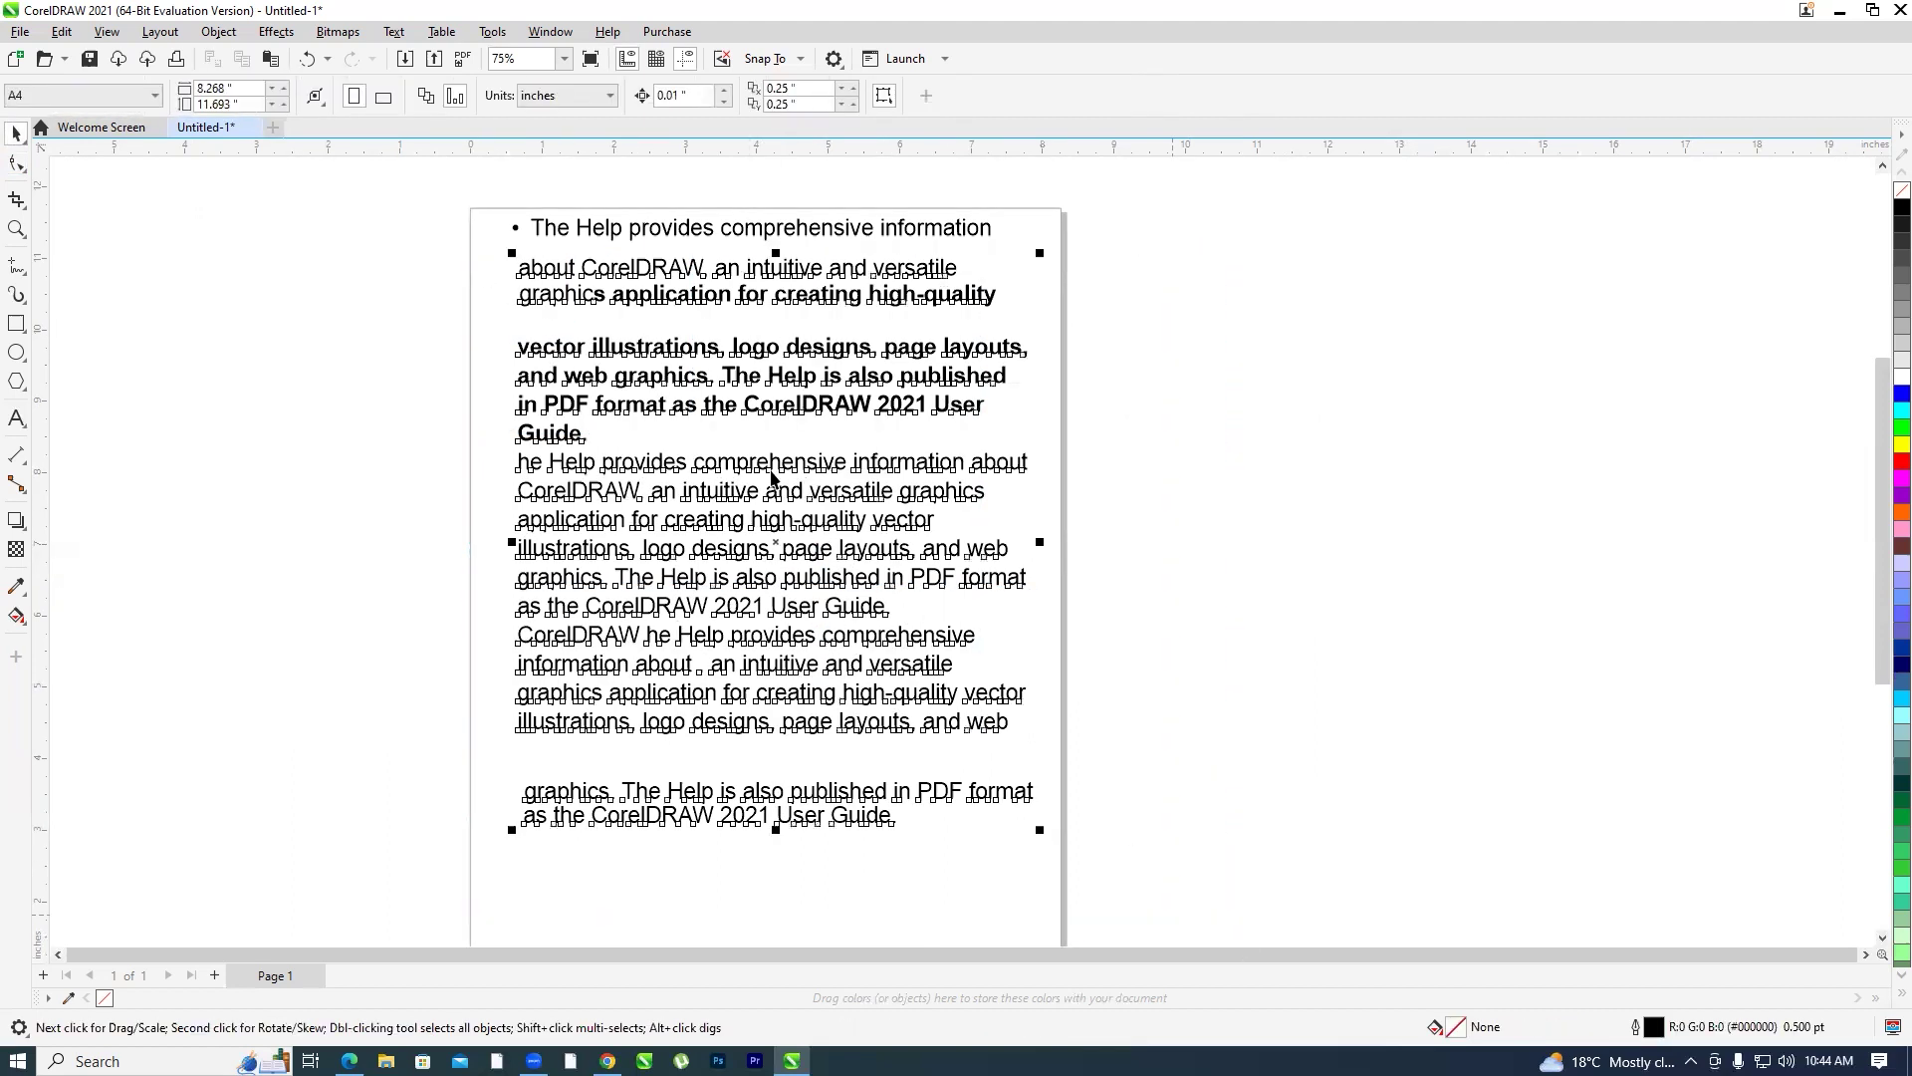
pyautogui.moveTo(781, 473); pyautogui.dragTo(804, 643)
pyautogui.scroll(2, 703, 231)
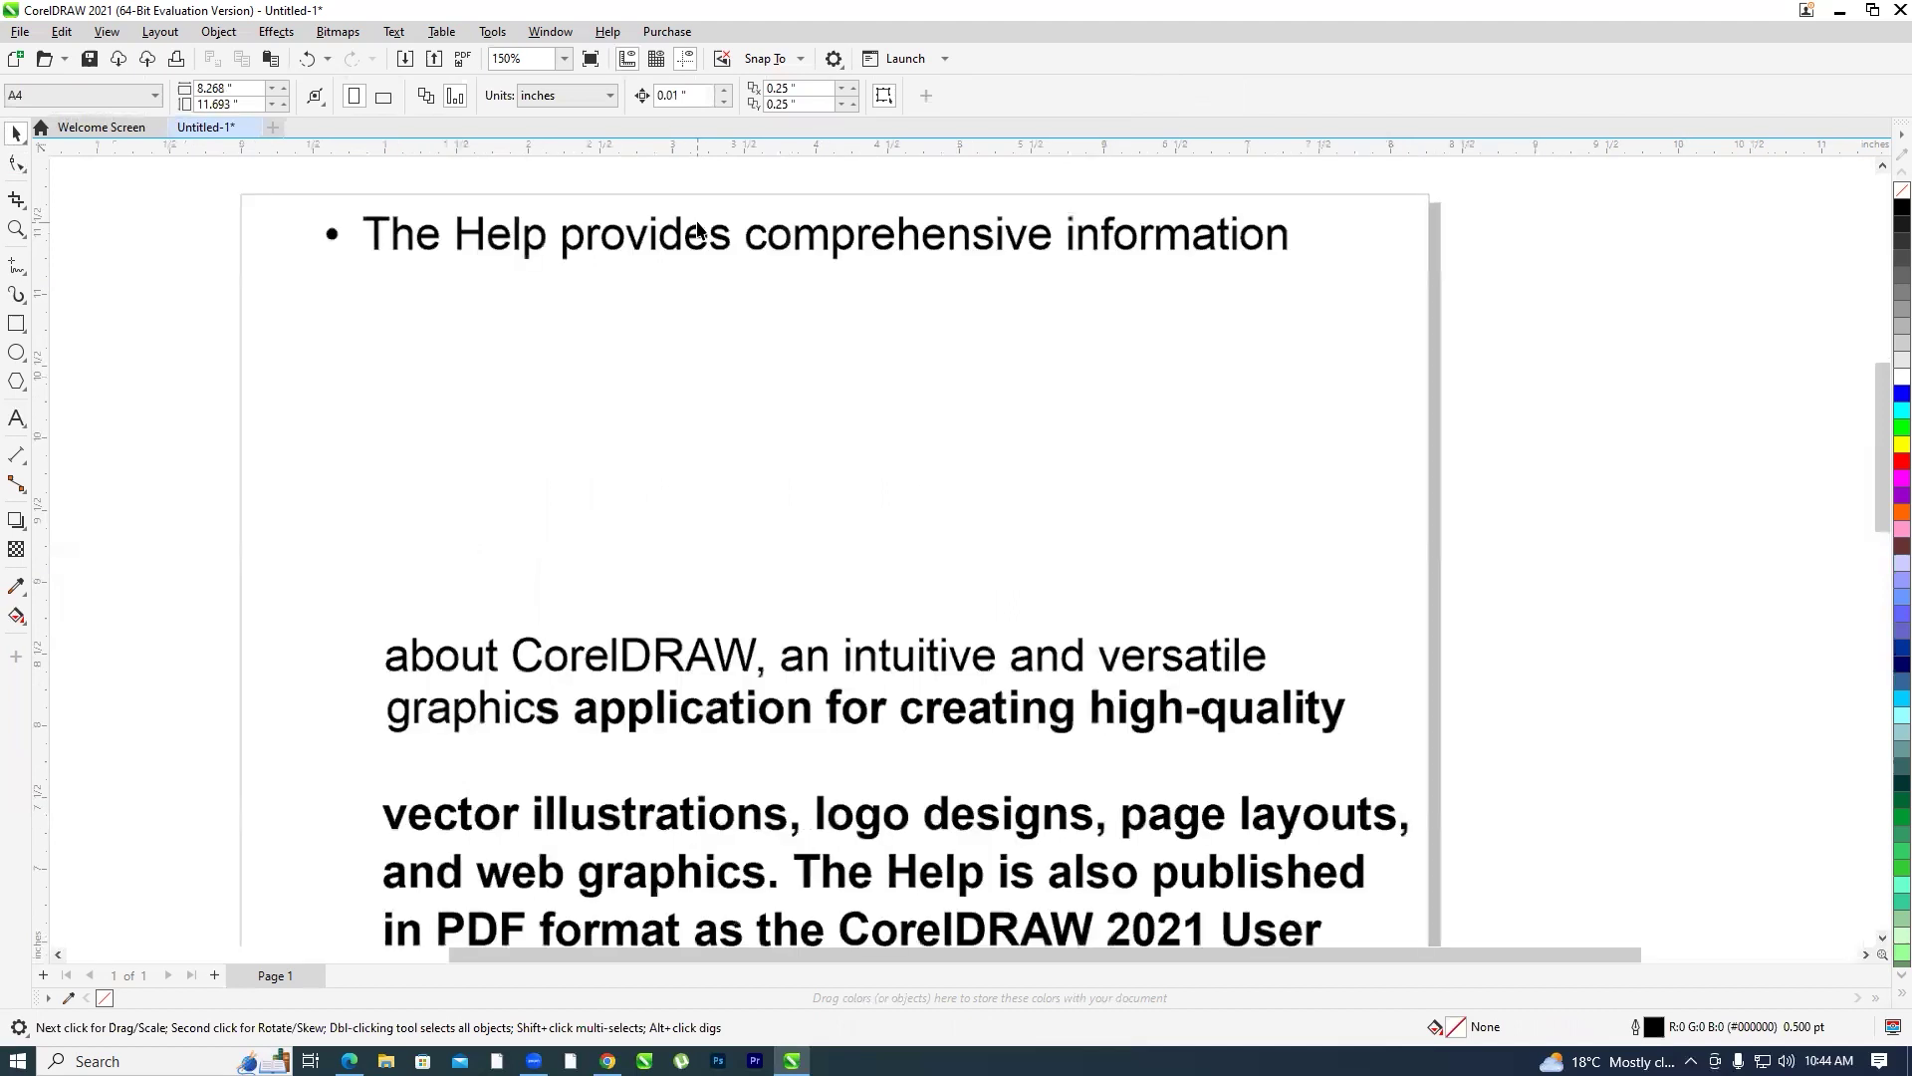
pyautogui.moveTo(725, 251); pyautogui.dragTo(749, 414)
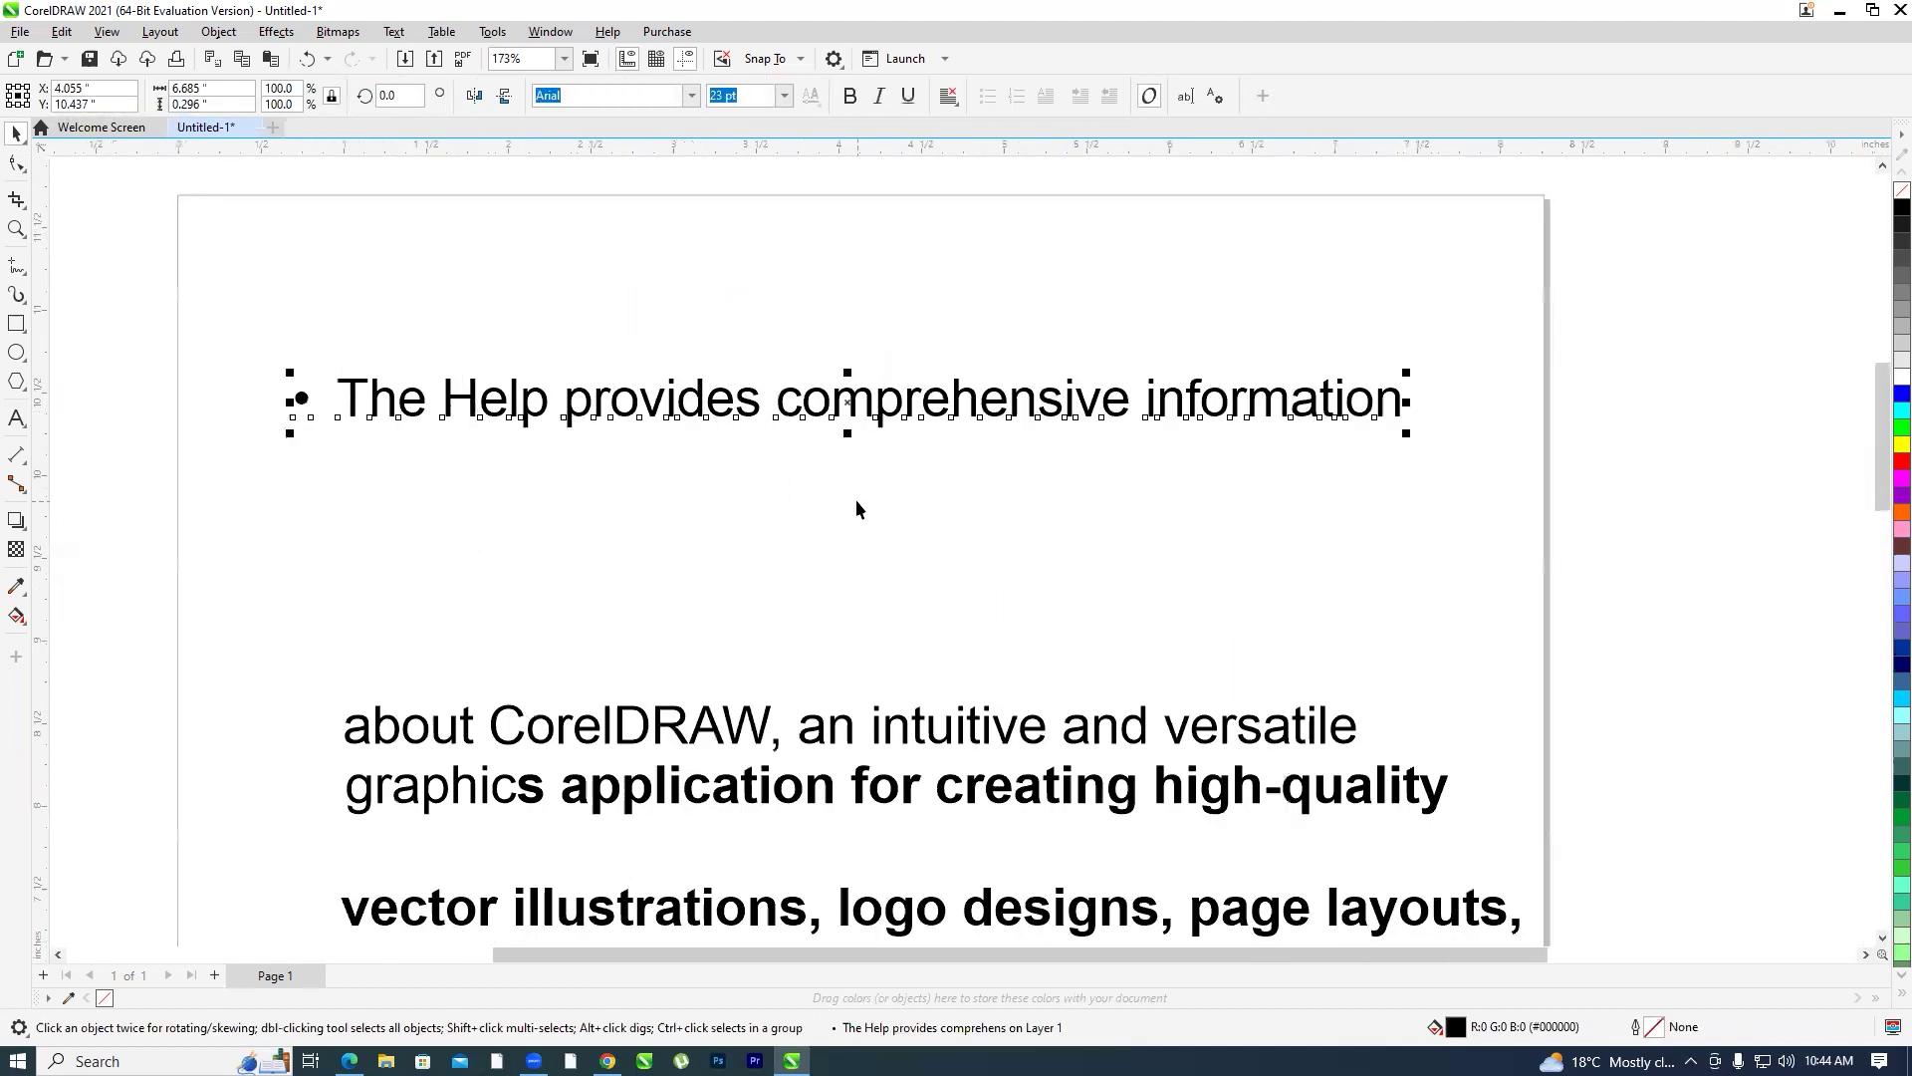
# Break the first line into words, moving "comprehensive" down, "provides" up and "Help" to about X 2.56 in, Y 9.85 in
pyautogui.click(857, 503)
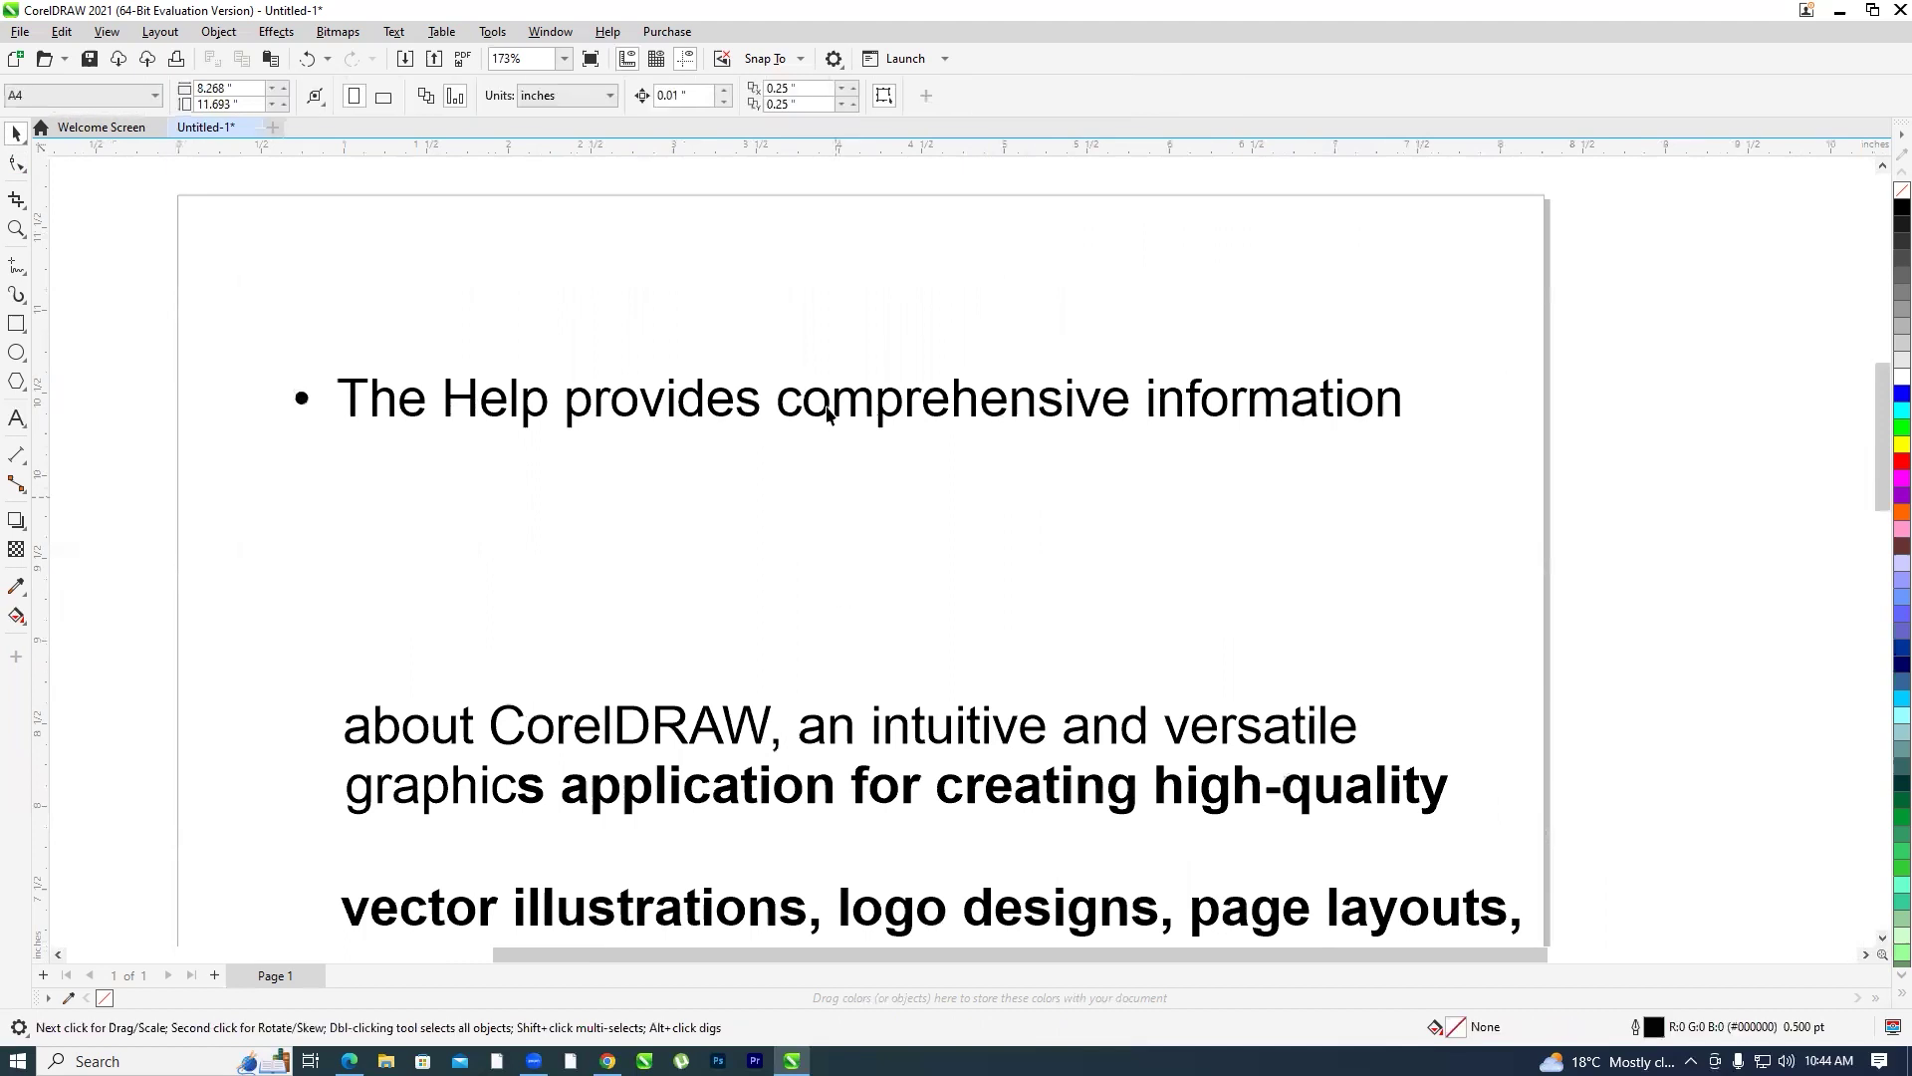
pyautogui.moveTo(872, 412); pyautogui.dragTo(881, 492)
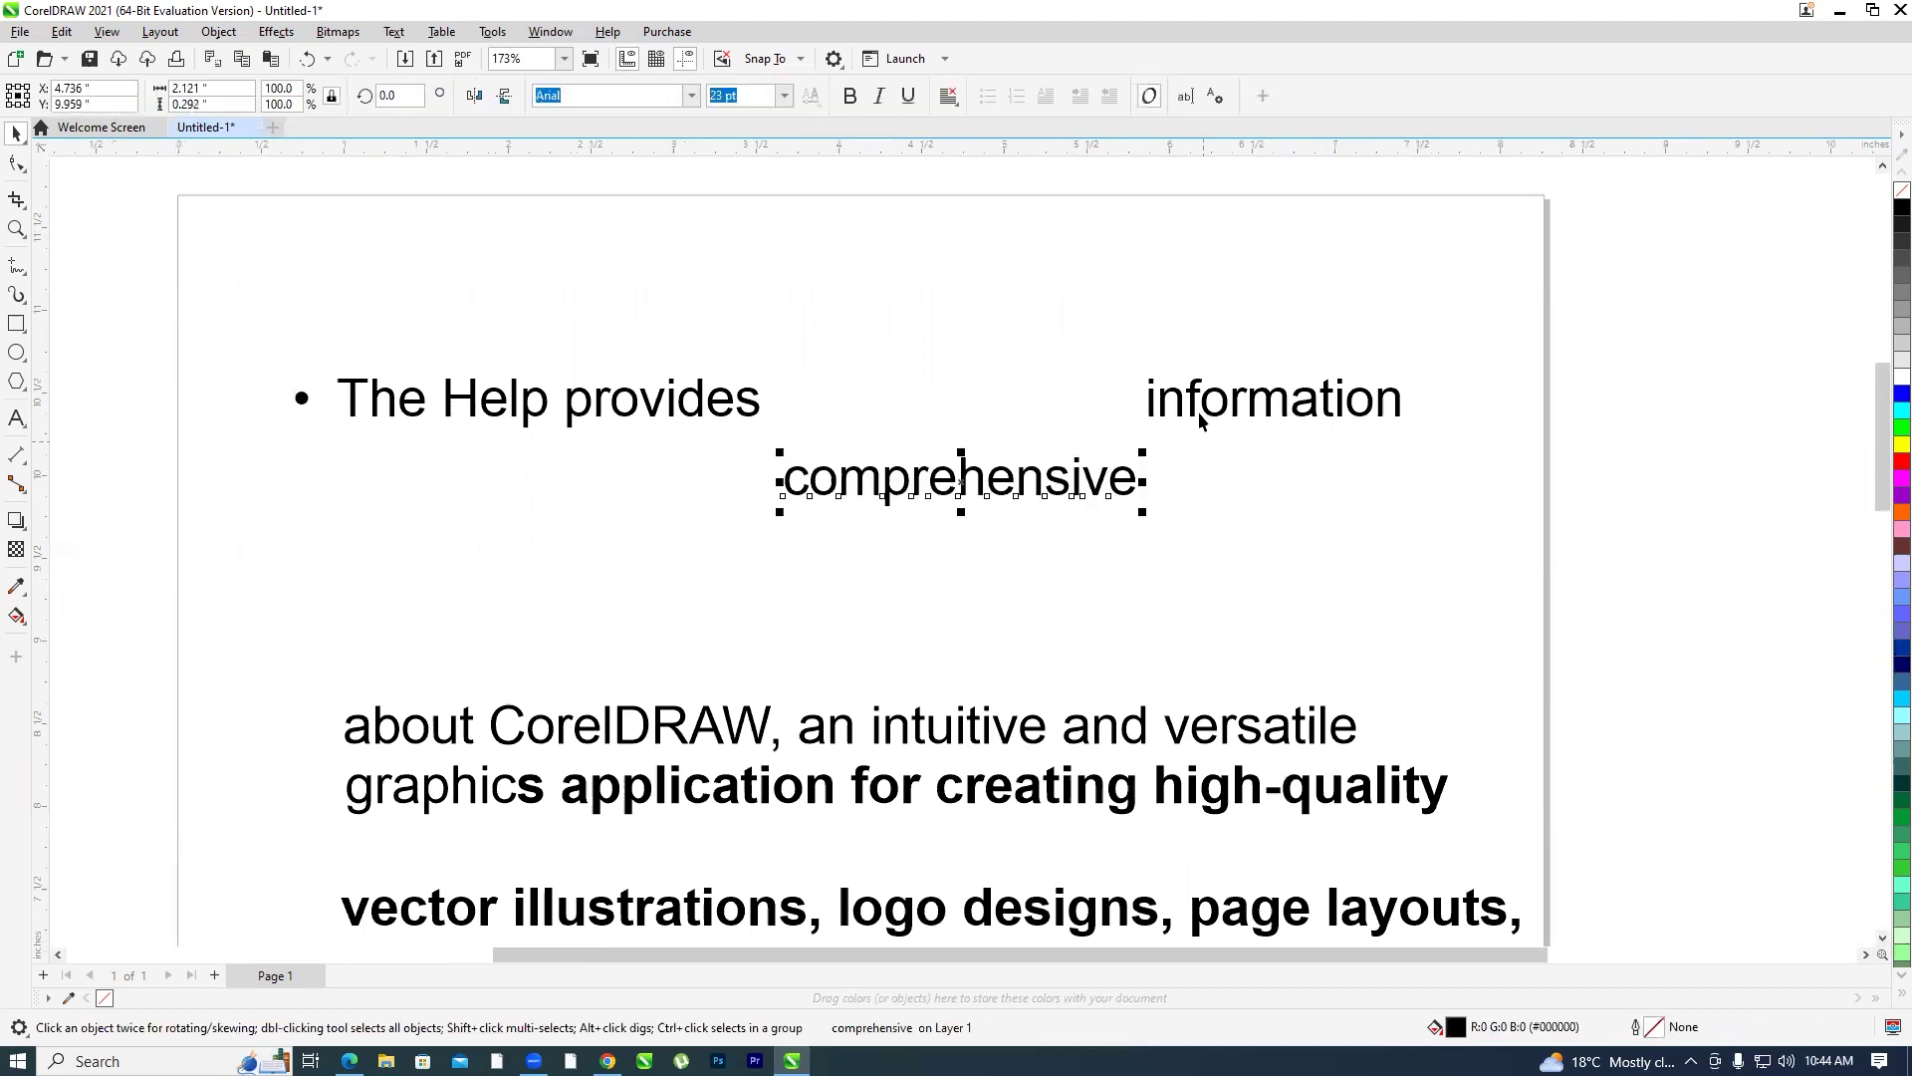
pyautogui.click(1091, 386)
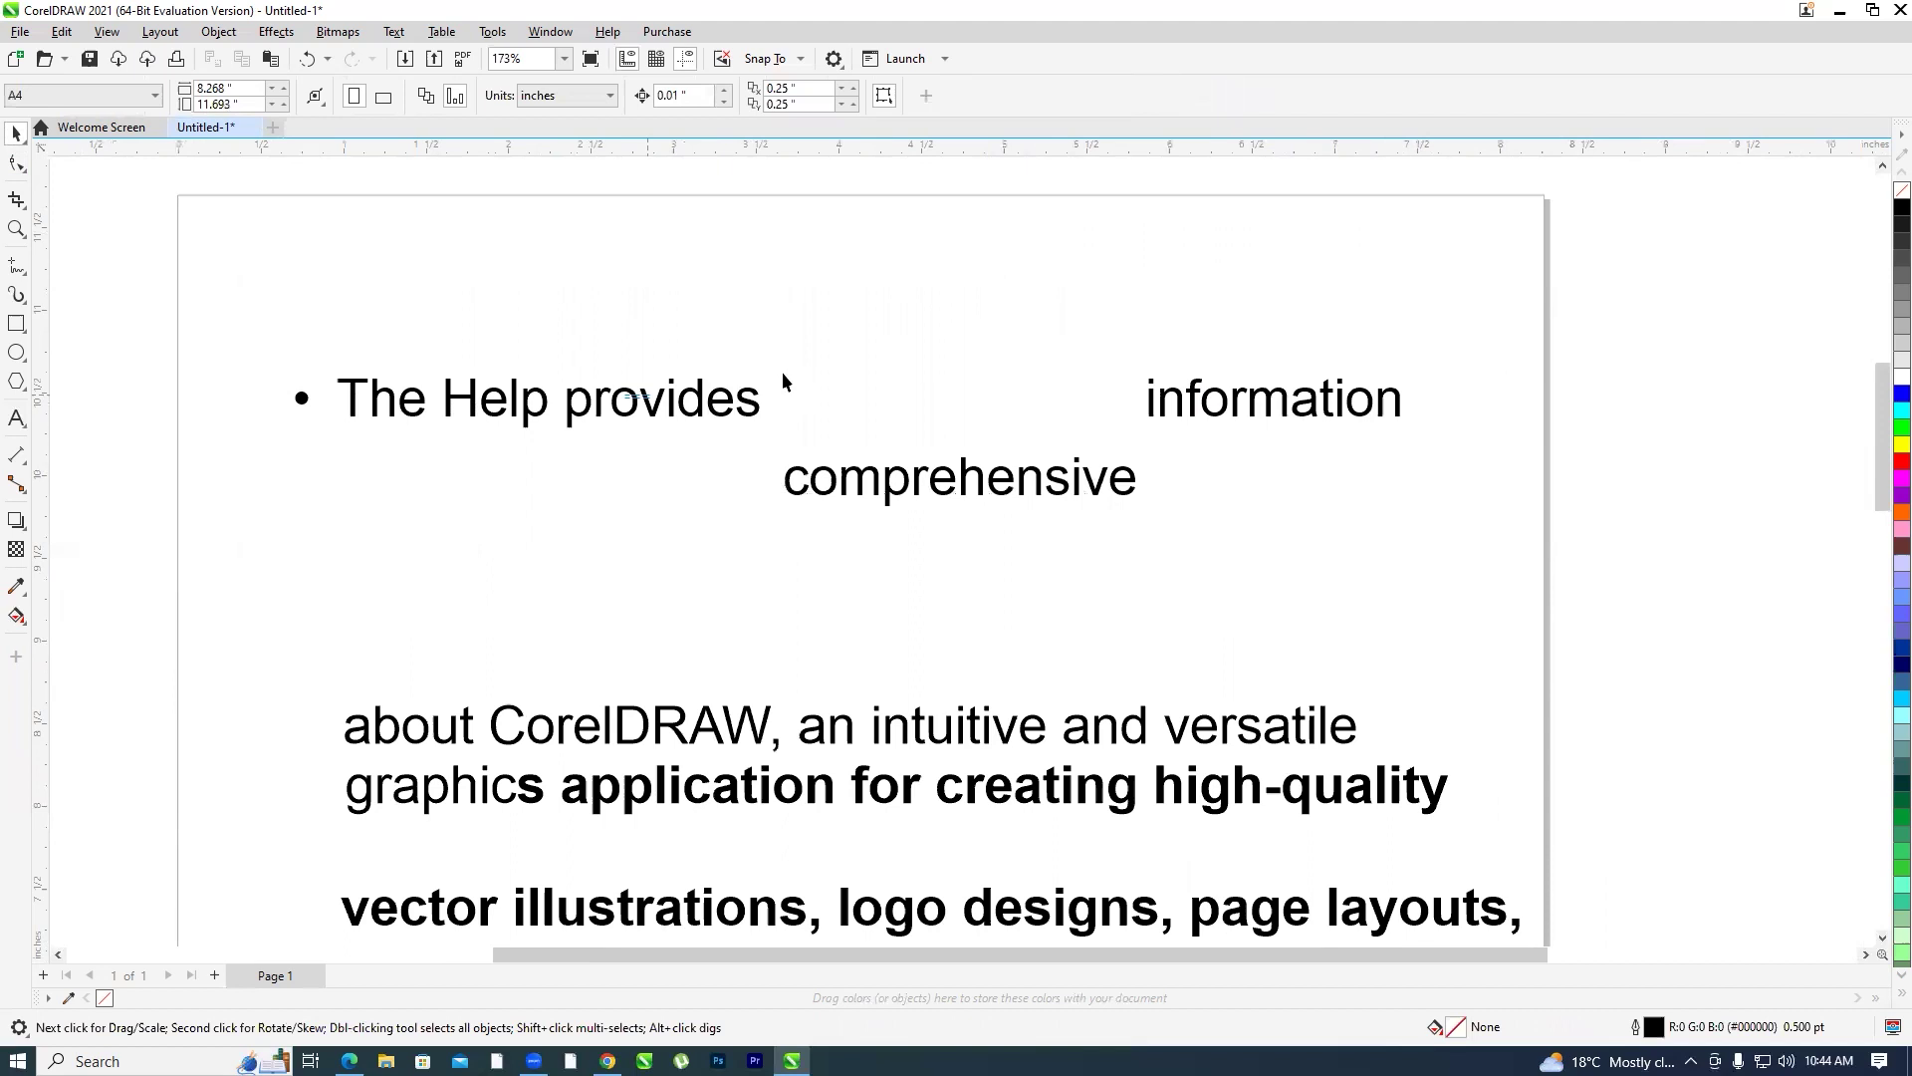
pyautogui.click(678, 409)
pyautogui.moveTo(657, 404); pyautogui.dragTo(719, 351)
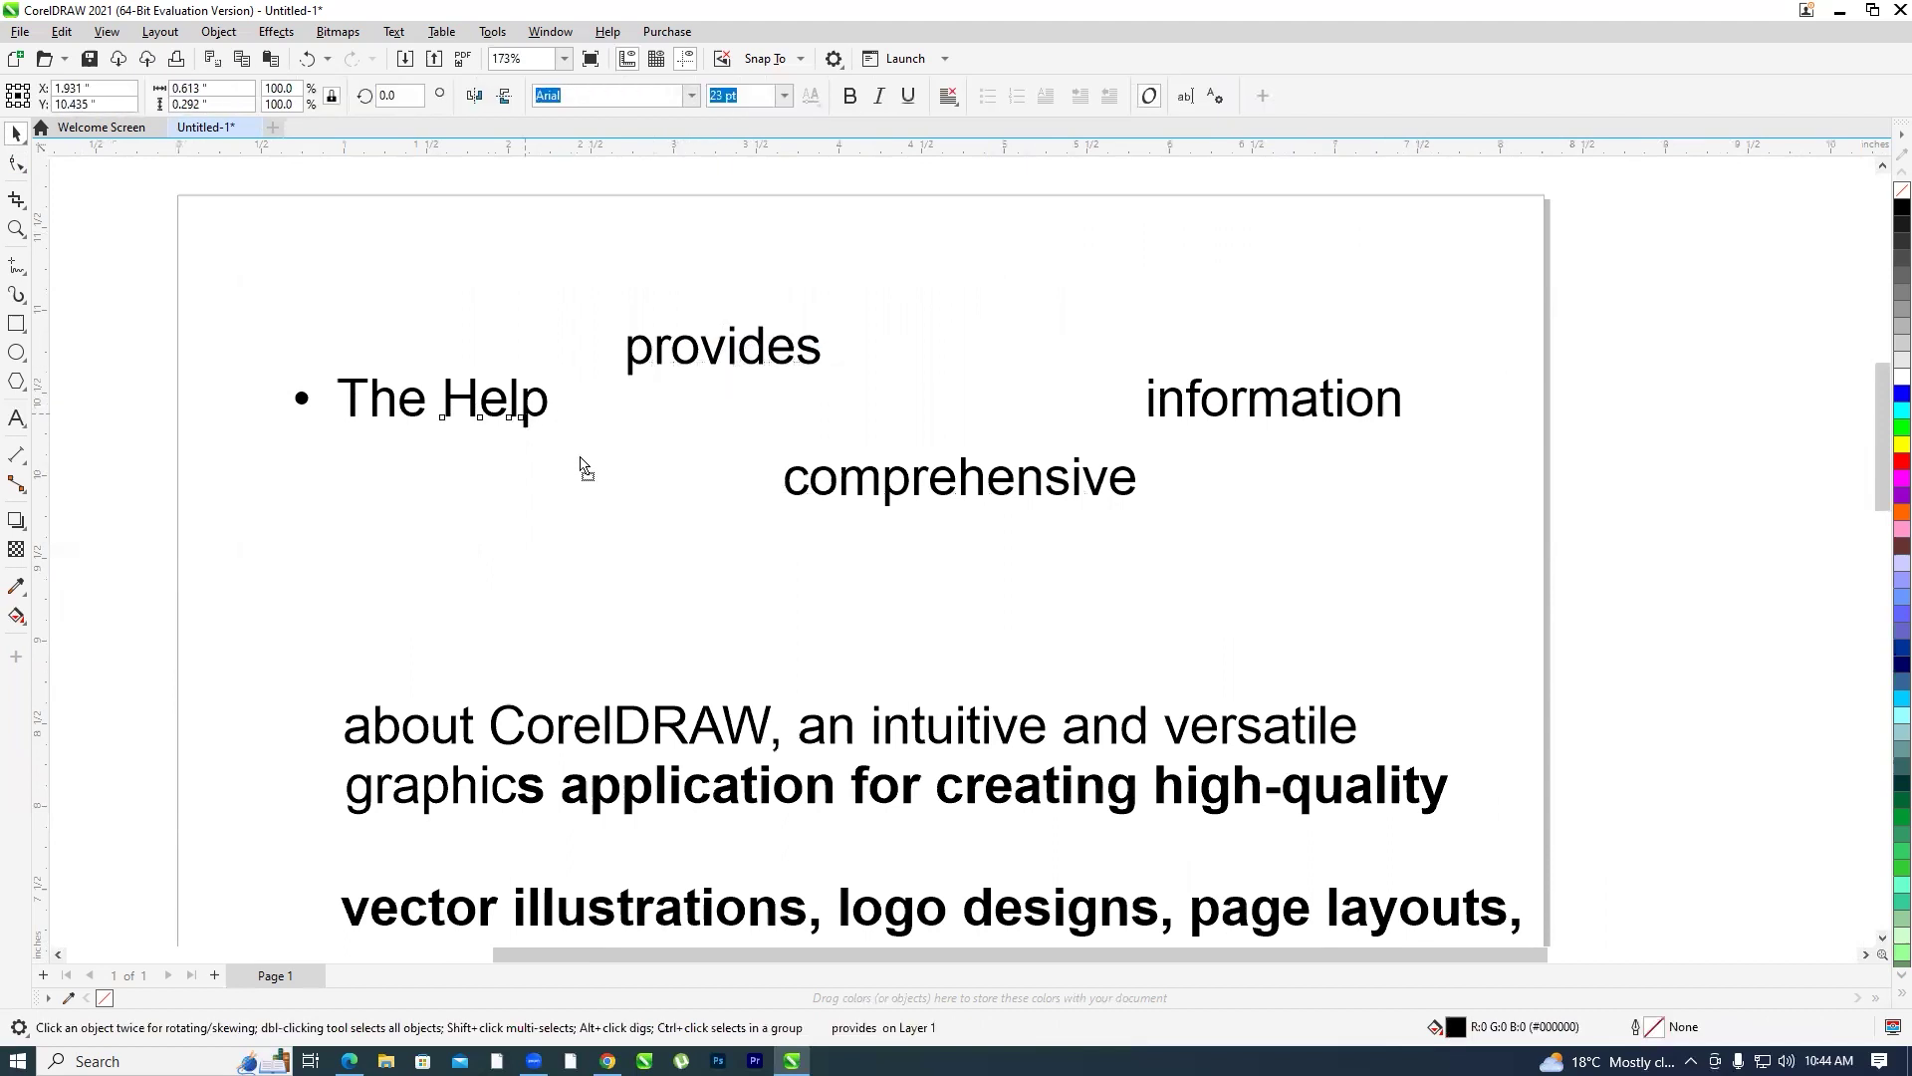
pyautogui.moveTo(536, 411); pyautogui.dragTo(640, 504)
# Break the word "Help" apart into letters and spread them out, with the e lowered to about X 2.53 in, Y 9.73 in
pyautogui.scroll(5, 598, 508)
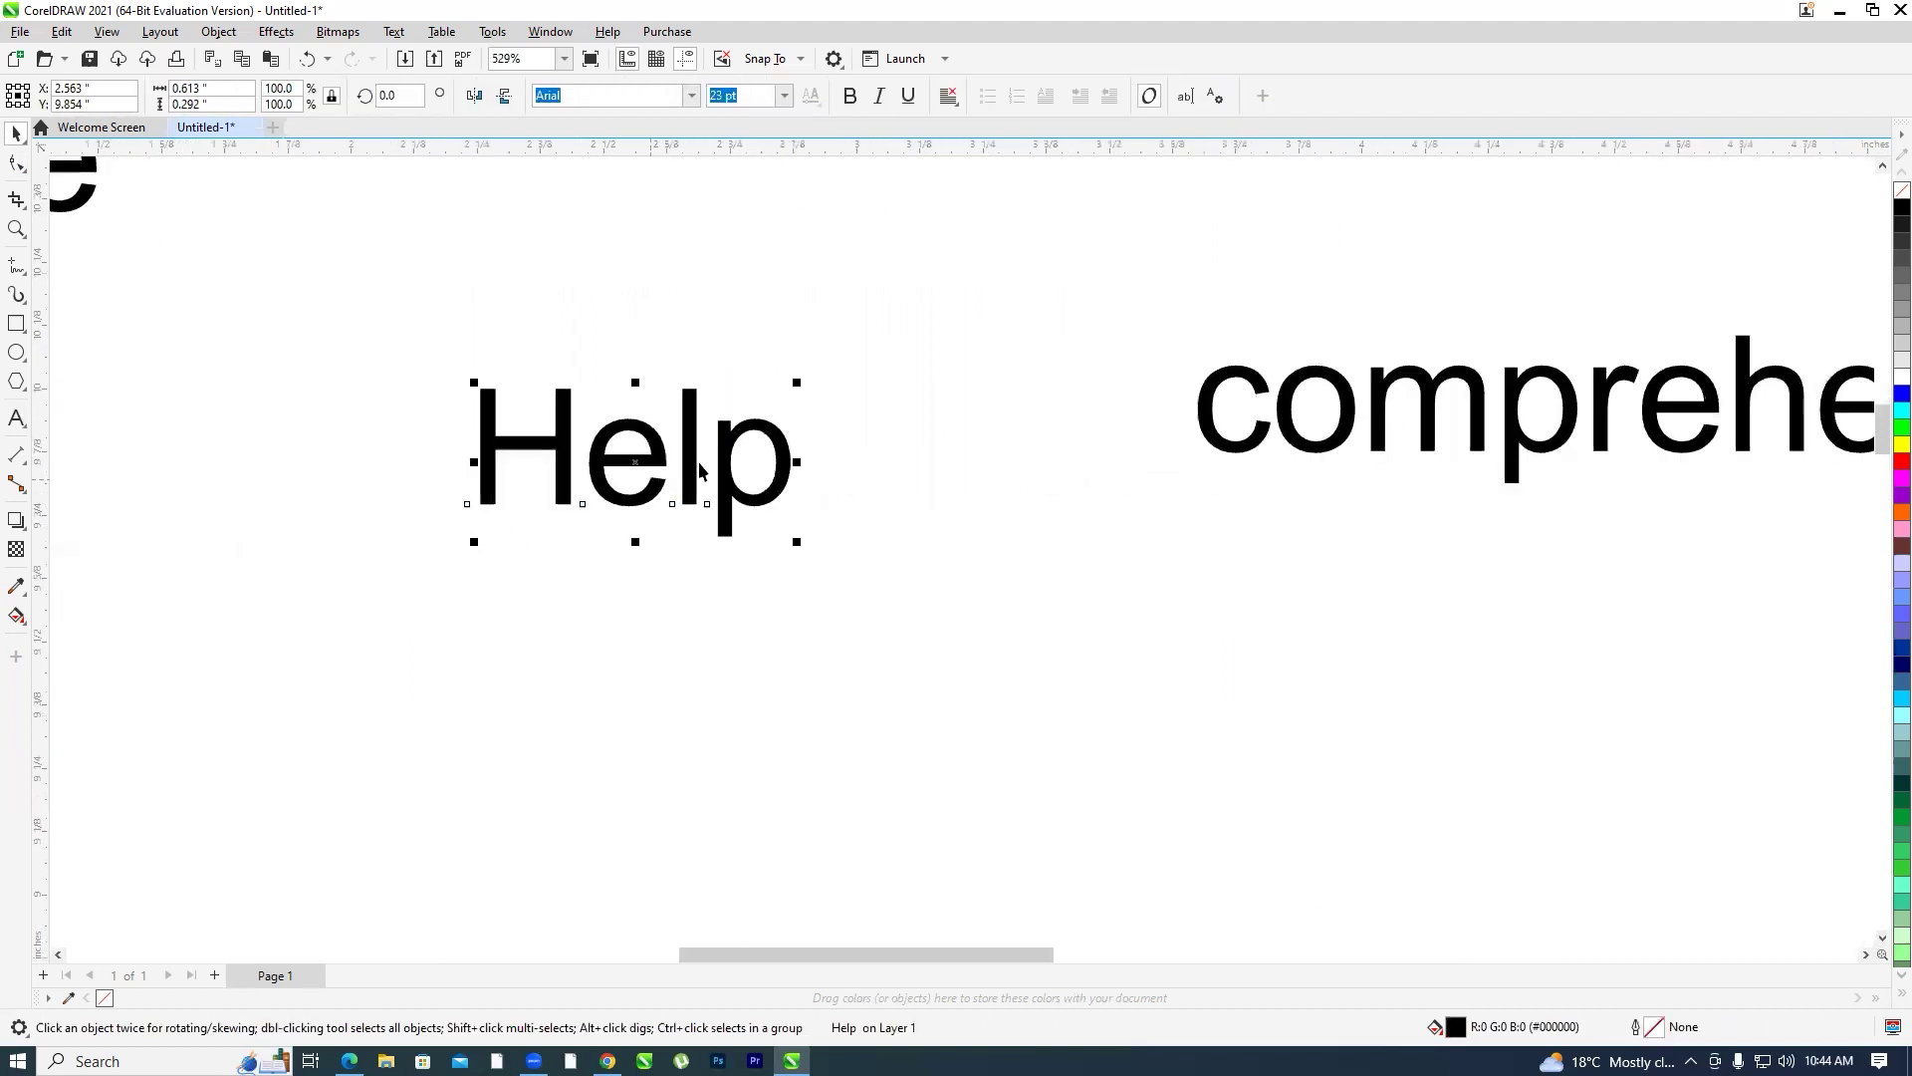
pyautogui.scroll(2, 606, 400)
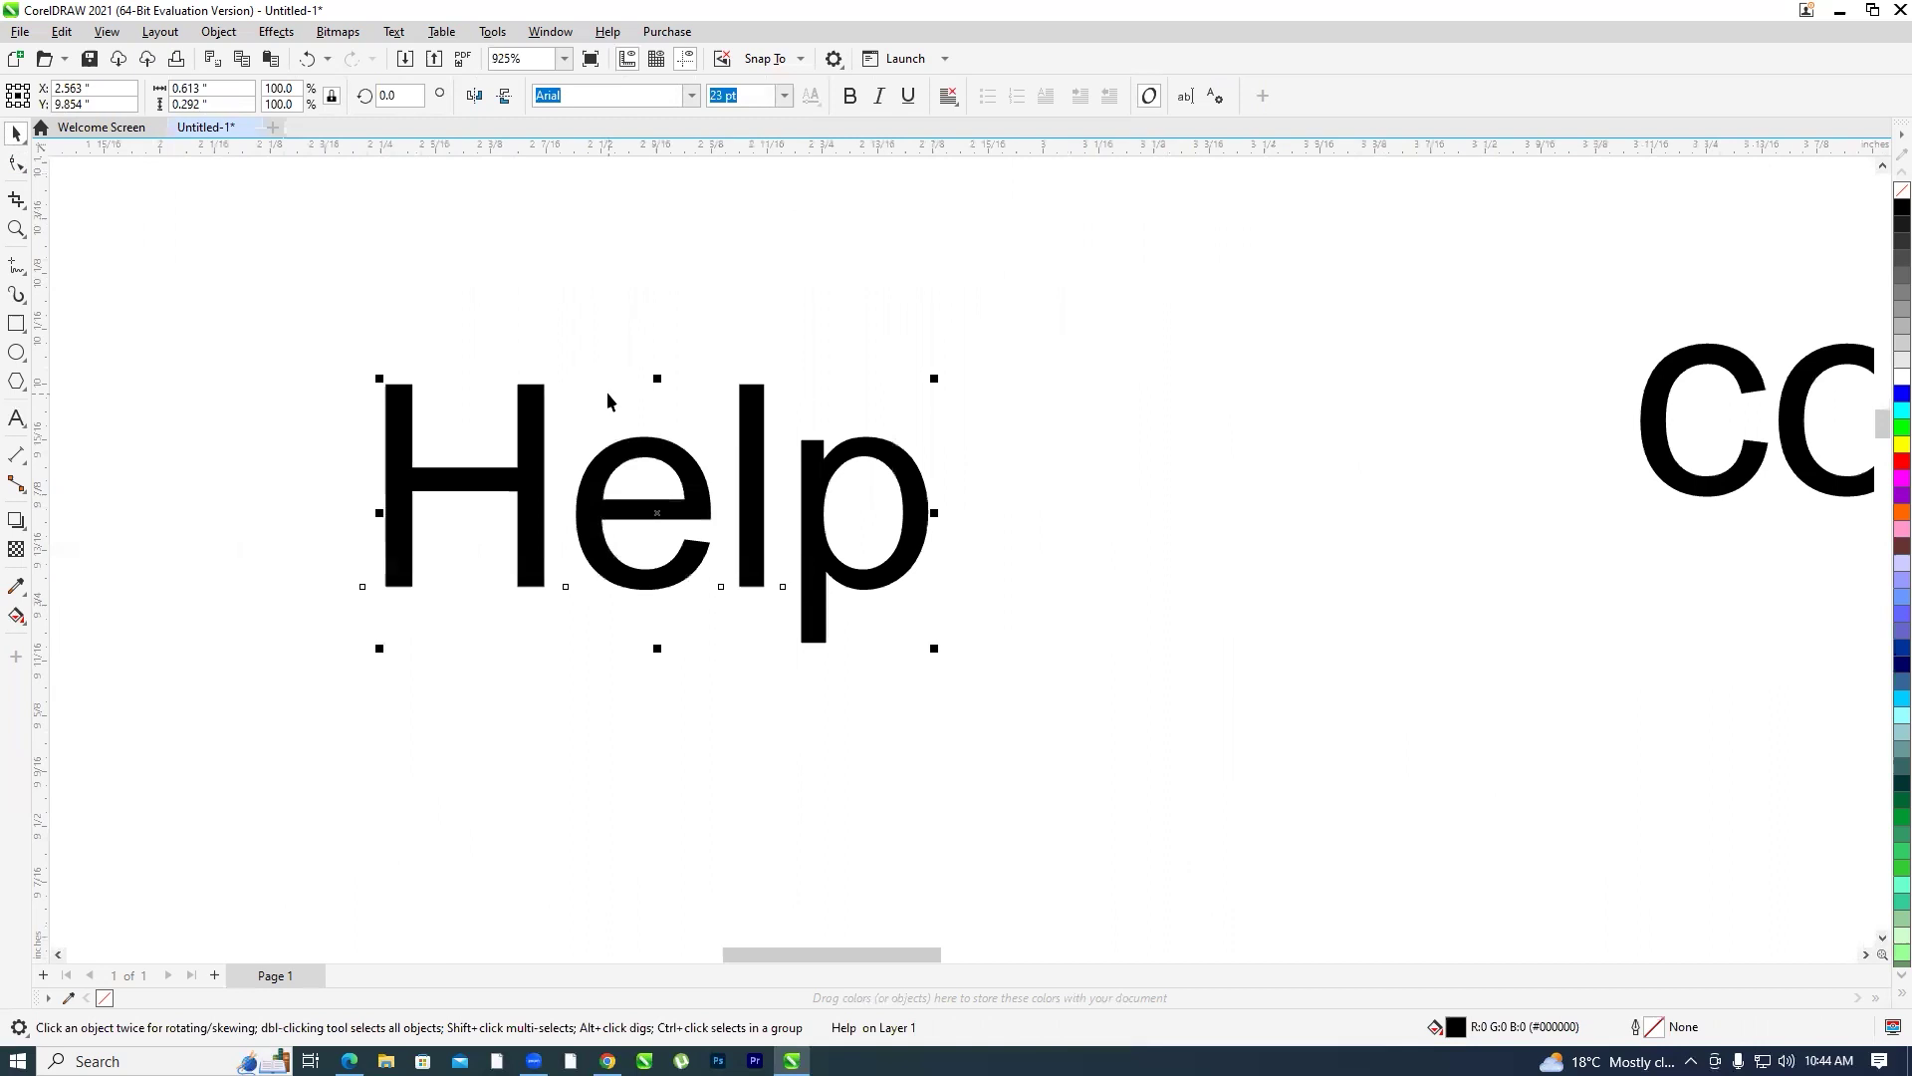
pyautogui.click(547, 618)
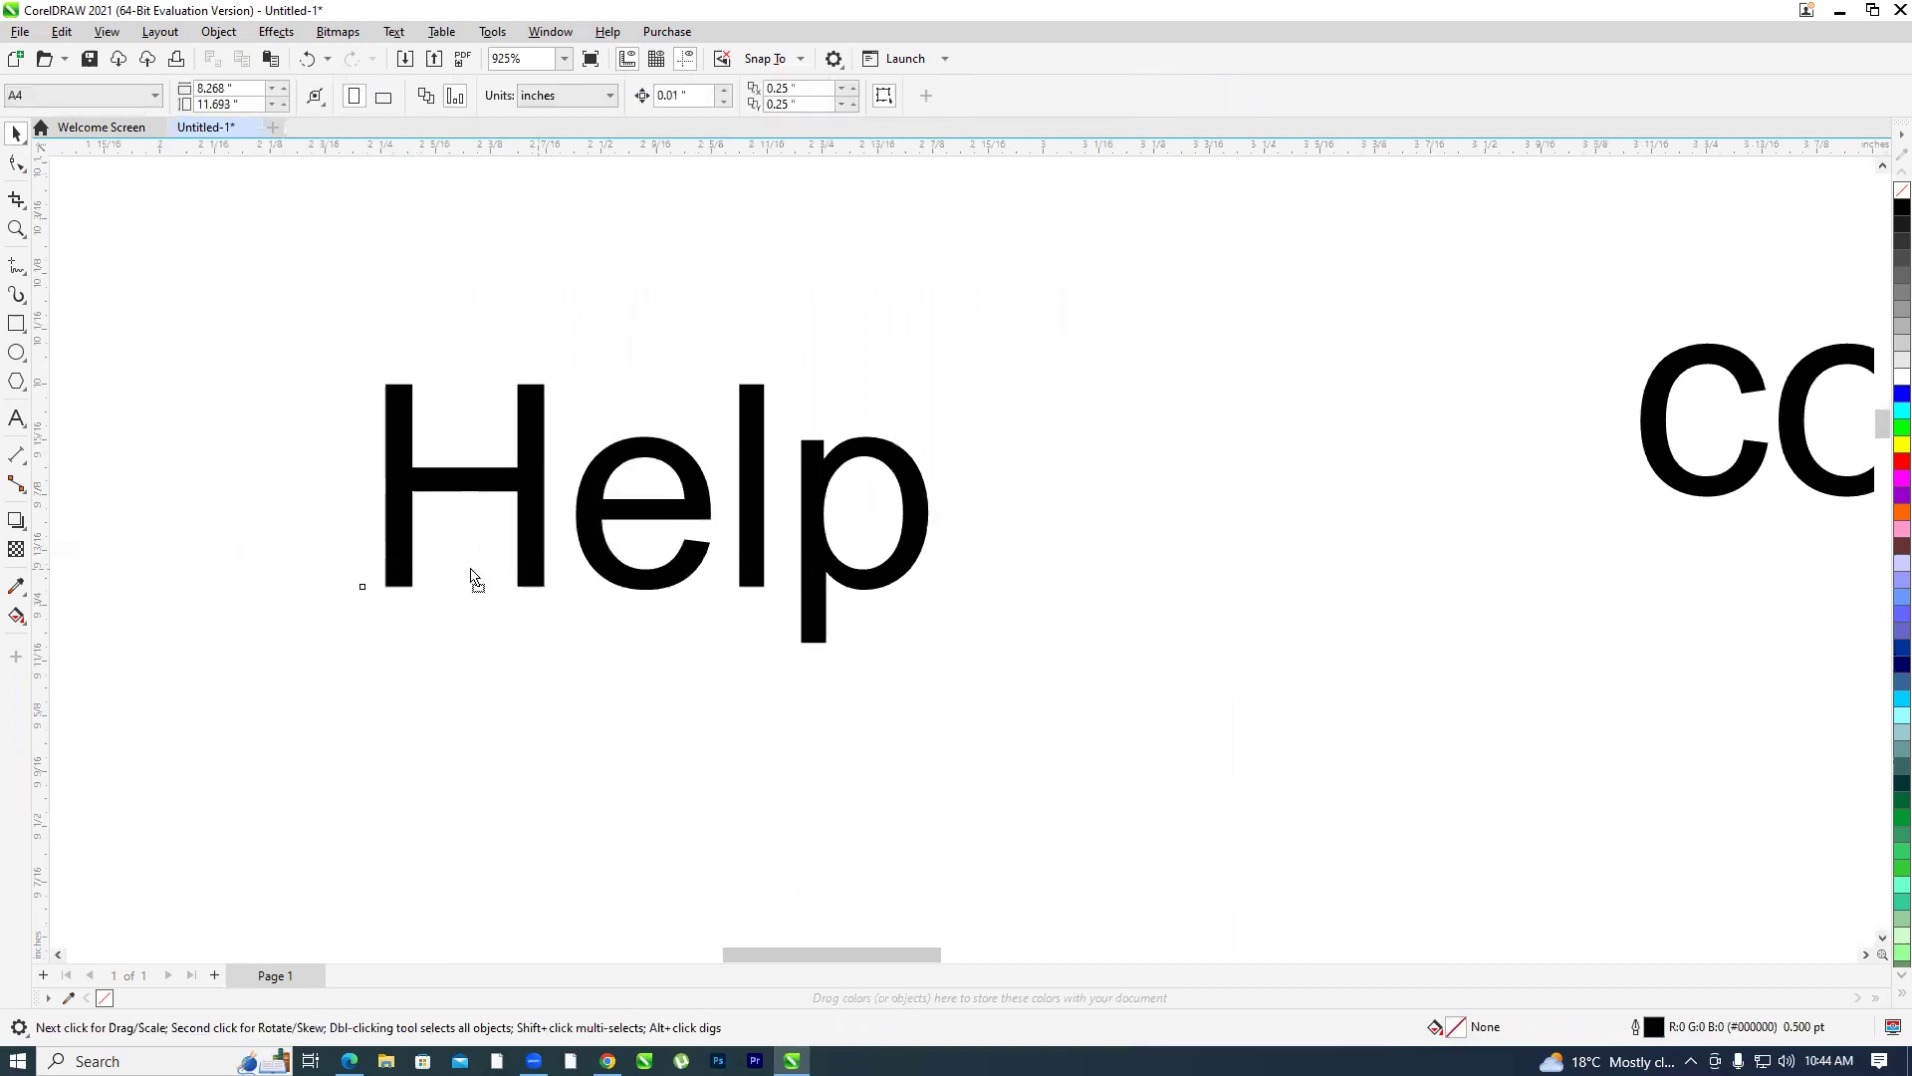
pyautogui.moveTo(474, 575); pyautogui.dragTo(365, 576)
pyautogui.moveTo(828, 592); pyautogui.dragTo(992, 591)
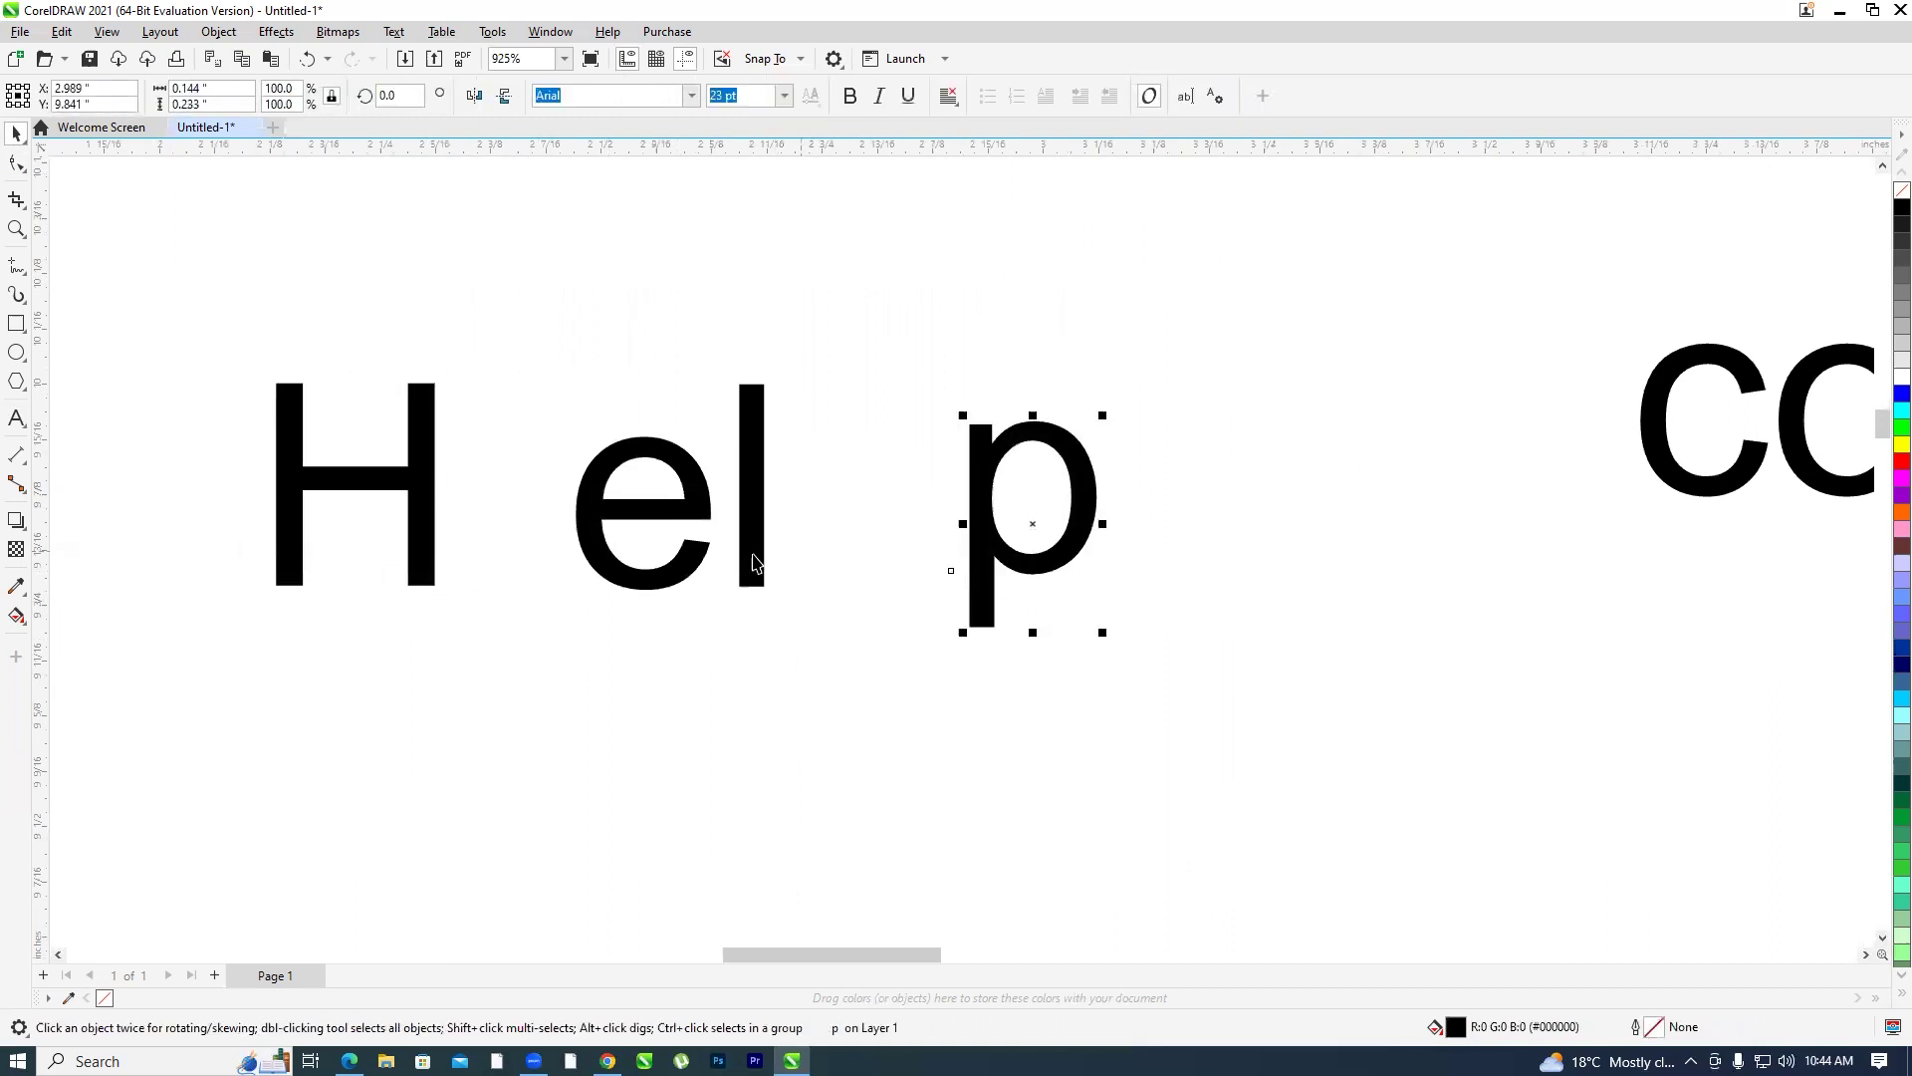
pyautogui.moveTo(754, 562); pyautogui.dragTo(812, 546)
pyautogui.moveTo(631, 583); pyautogui.dragTo(641, 685)
# Move the letter l of "Help" down to about X 2.77 in, Y 9.78 in
pyautogui.scroll(2, 643, 658)
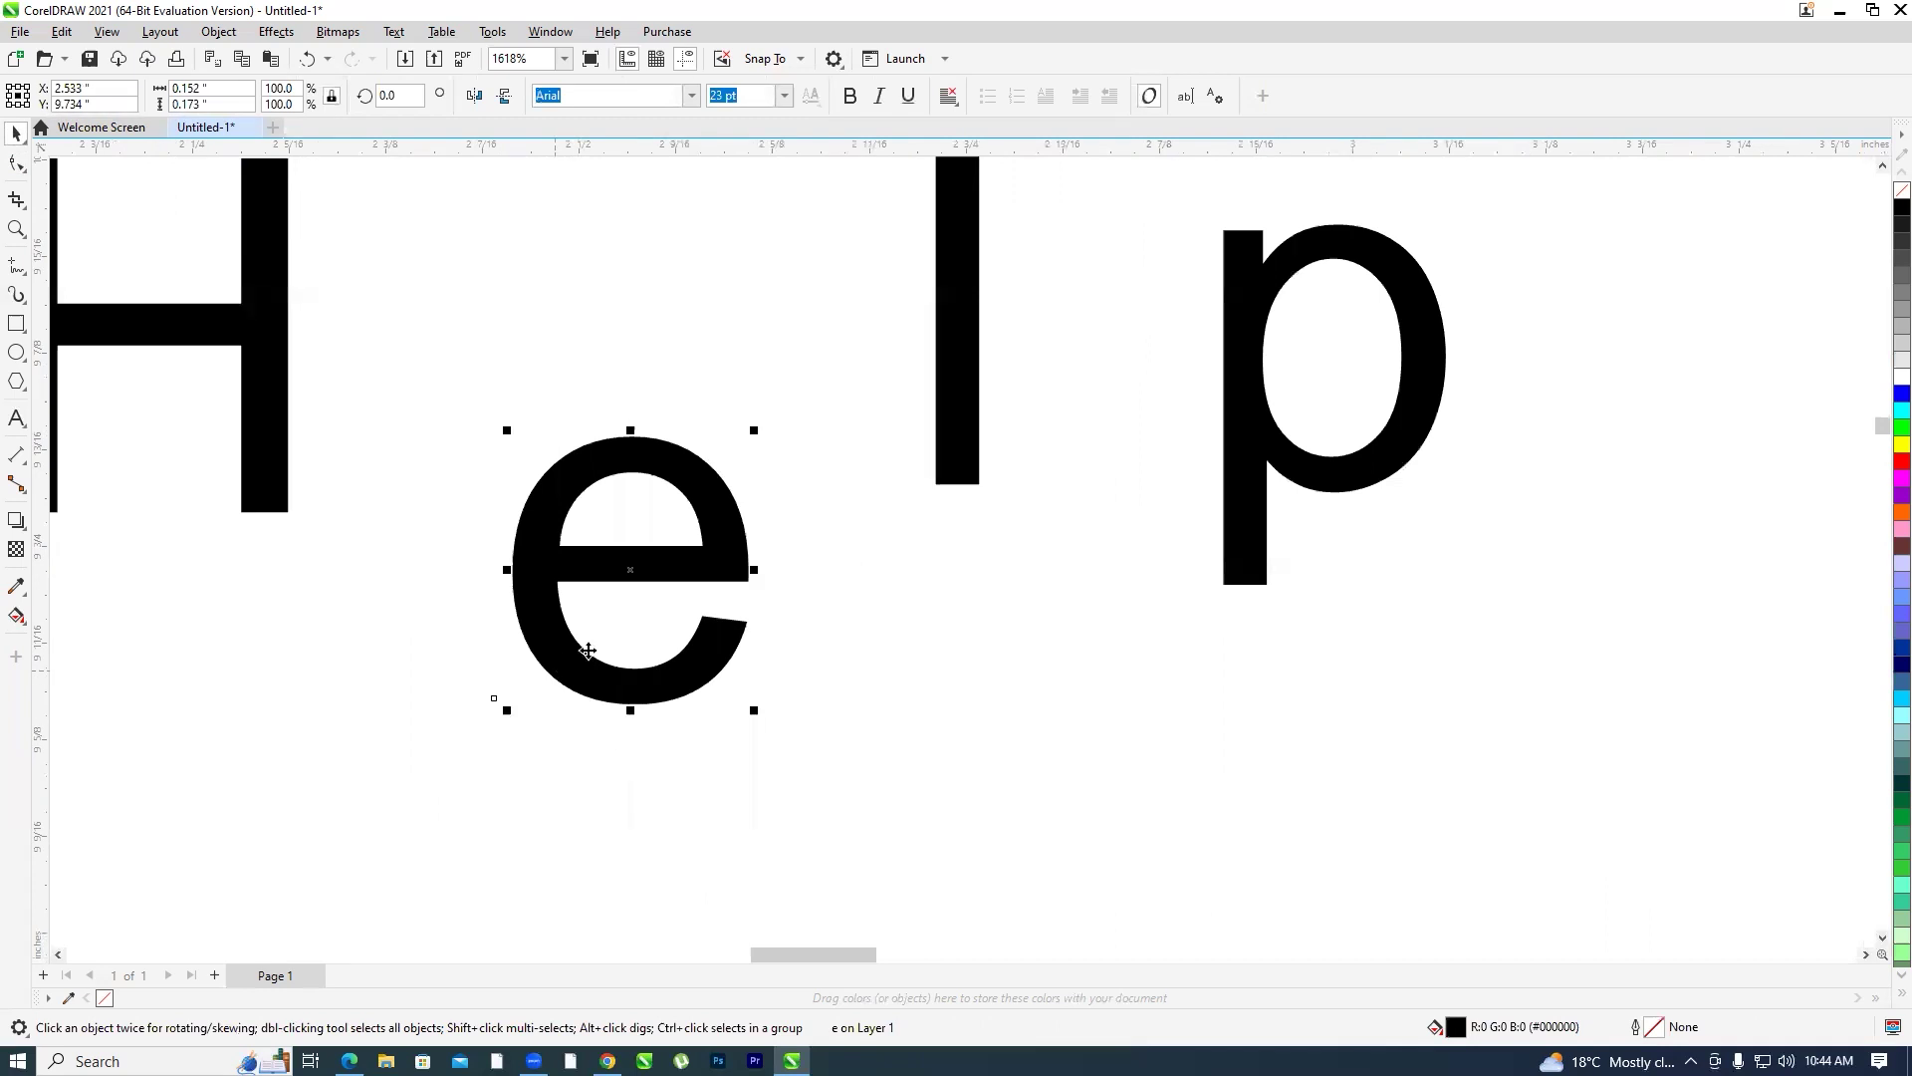
pyautogui.scroll(1, 534, 420)
pyautogui.scroll(-2, 707, 498)
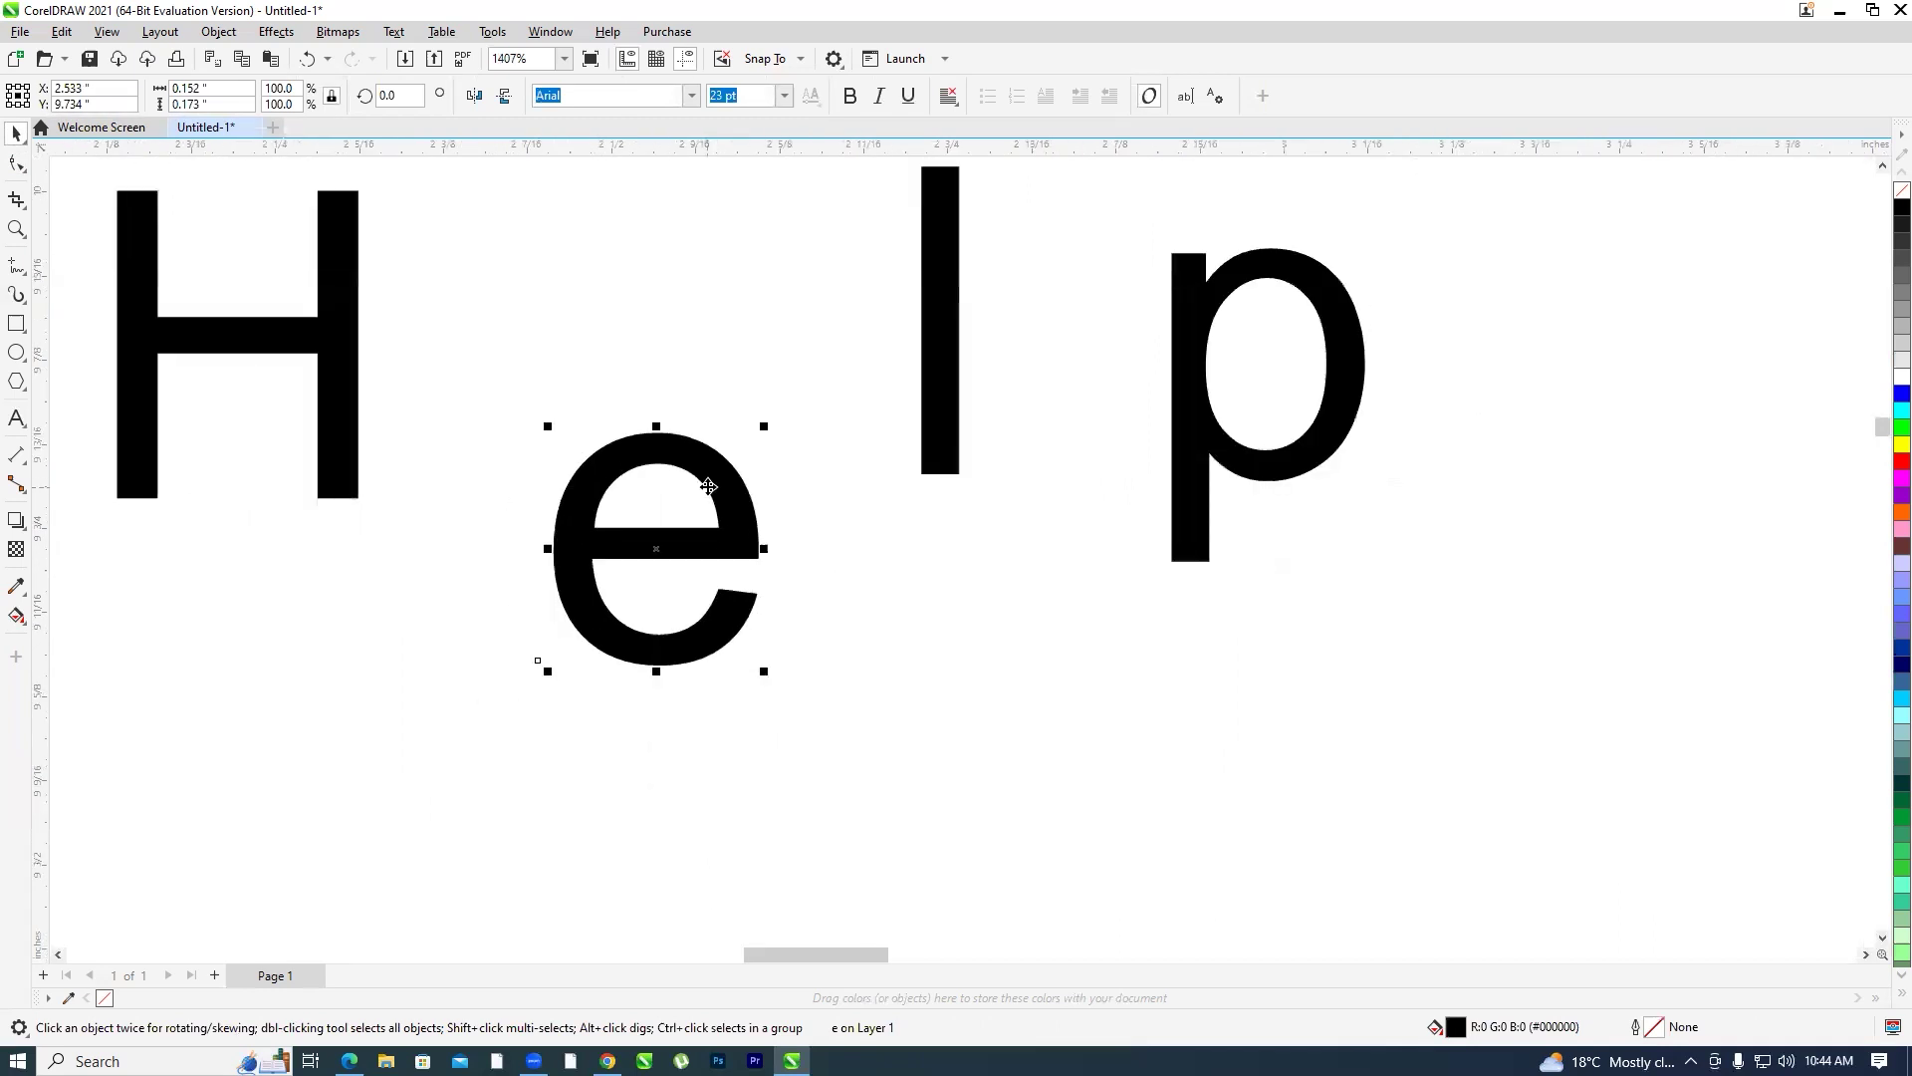
pyautogui.scroll(1, 689, 564)
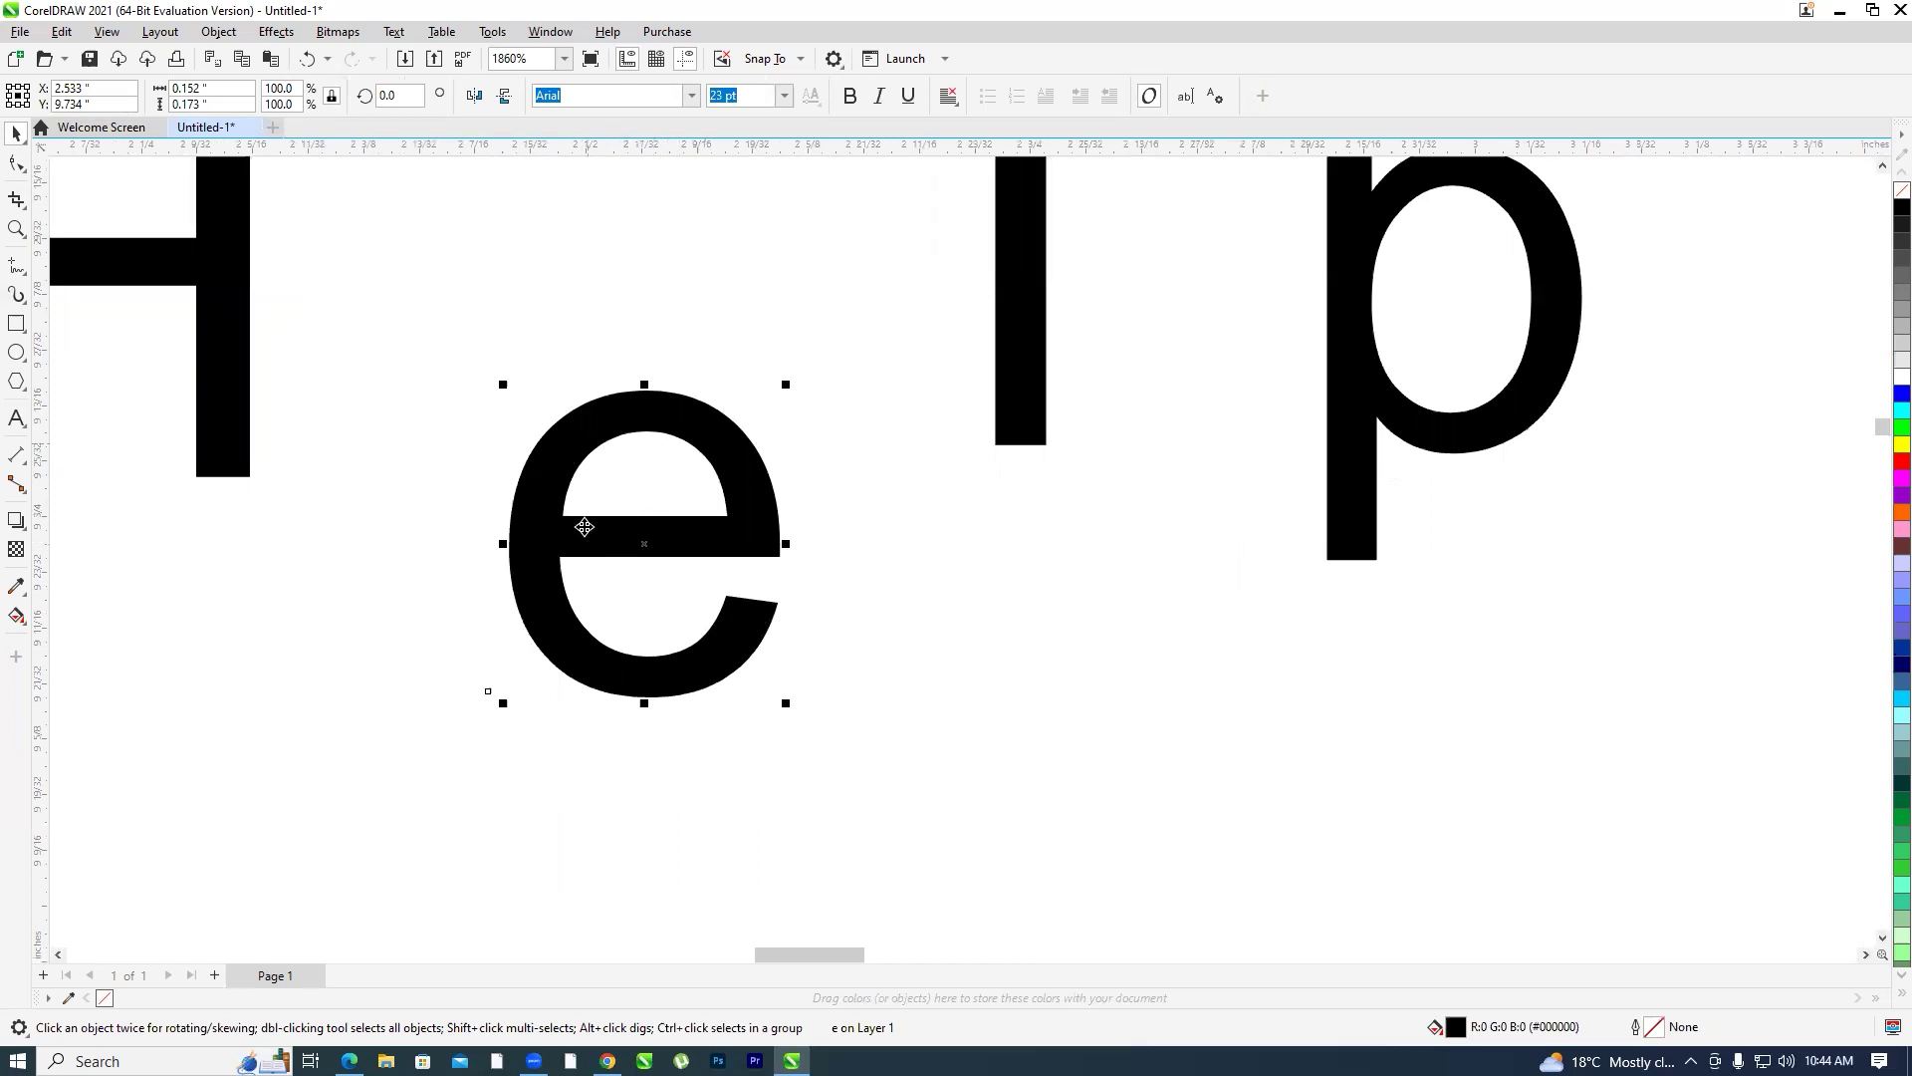
pyautogui.moveTo(1004, 386); pyautogui.dragTo(1064, 559)
pyautogui.moveTo(1042, 397); pyautogui.dragTo(1064, 335)
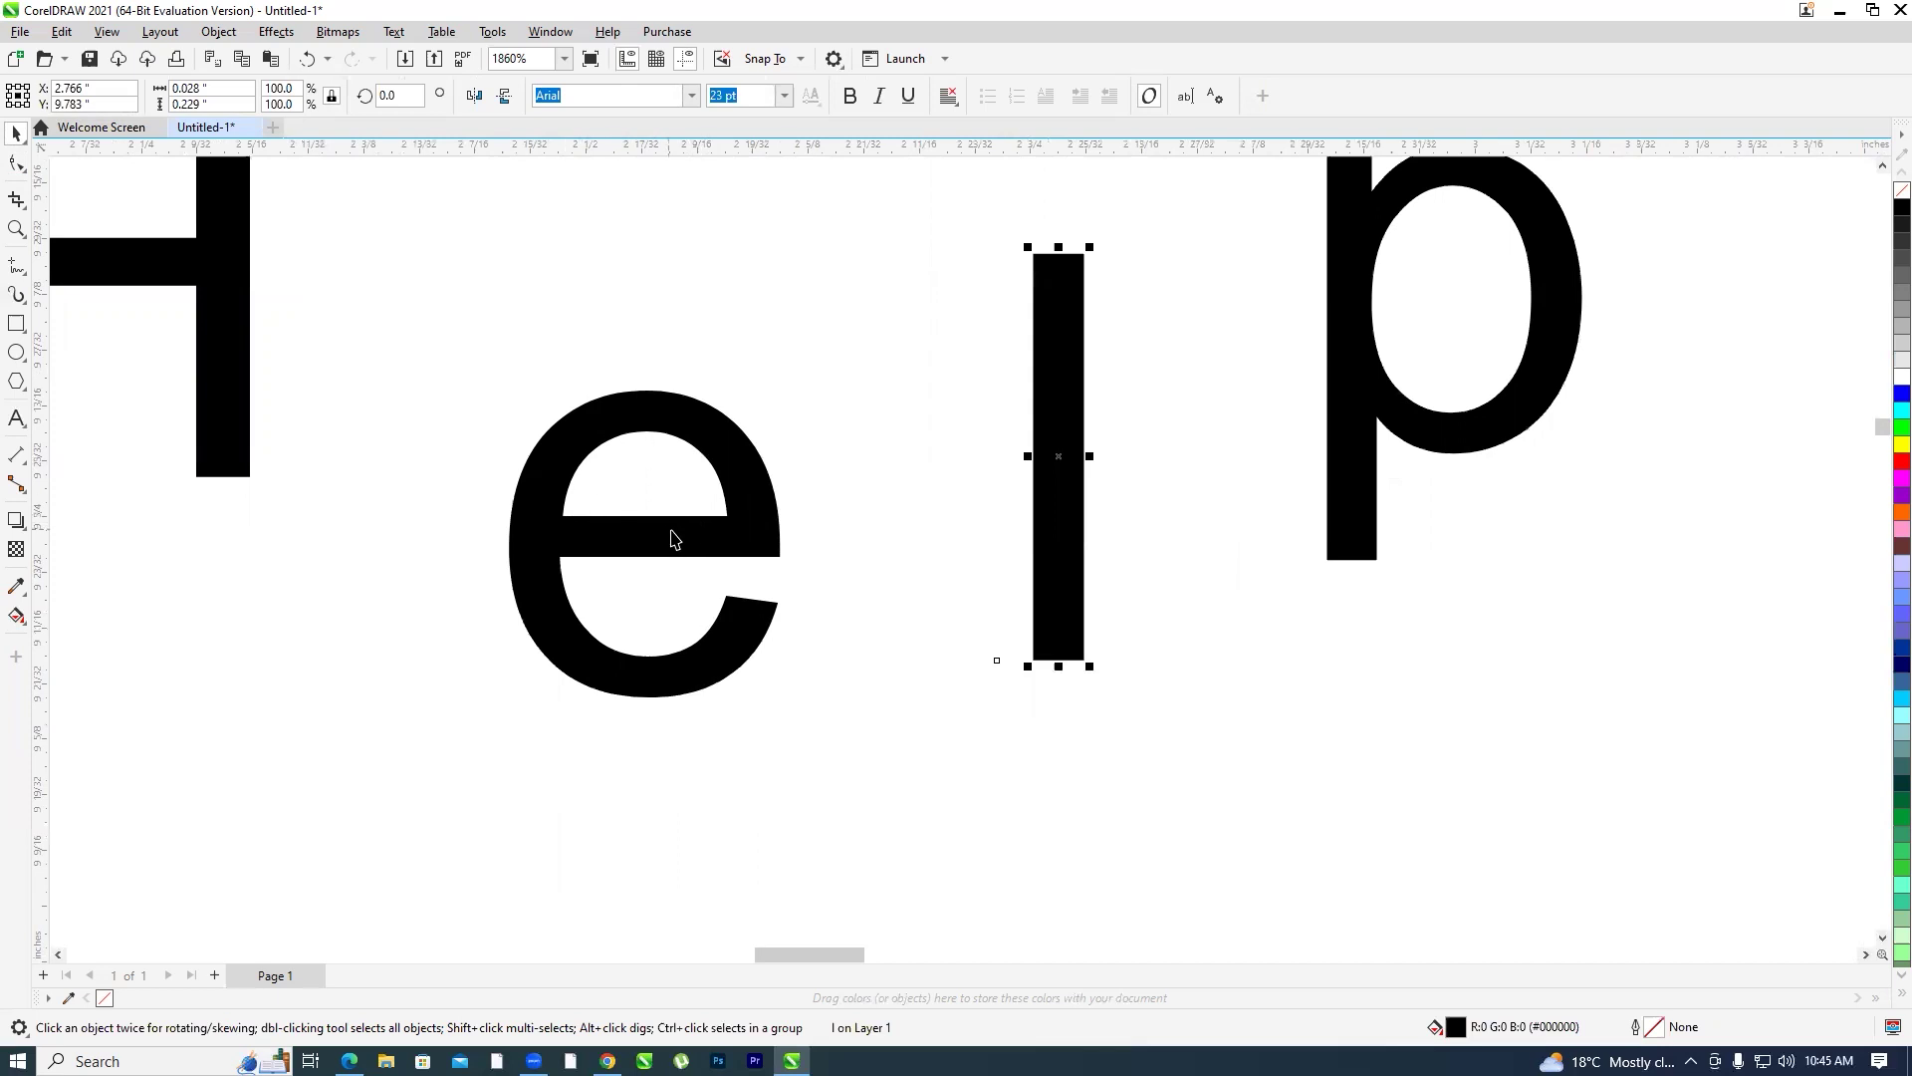
# Move the letter e to about X 2.51 in, Y 9.75 in and convert it to curves
pyautogui.scroll(-3, 672, 539)
pyautogui.scroll(2, 1209, 320)
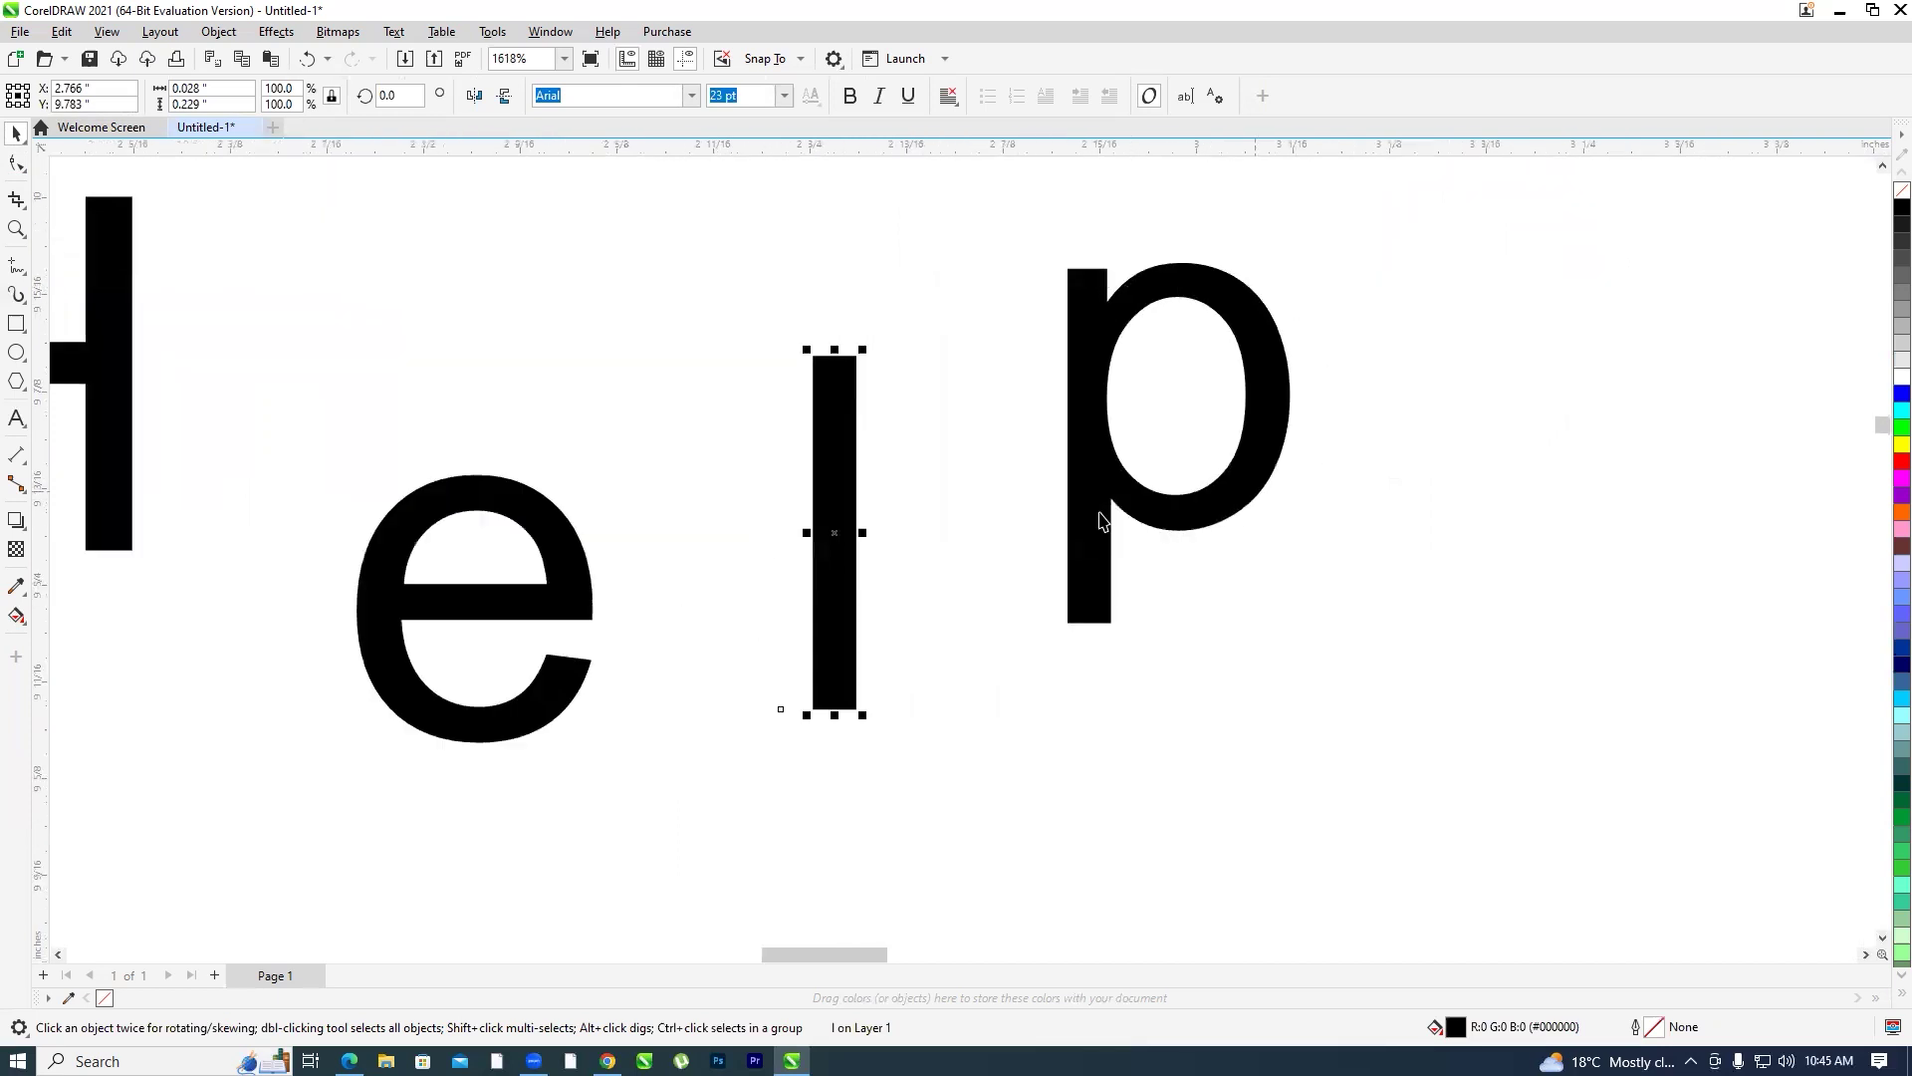
pyautogui.scroll(-1, 1145, 388)
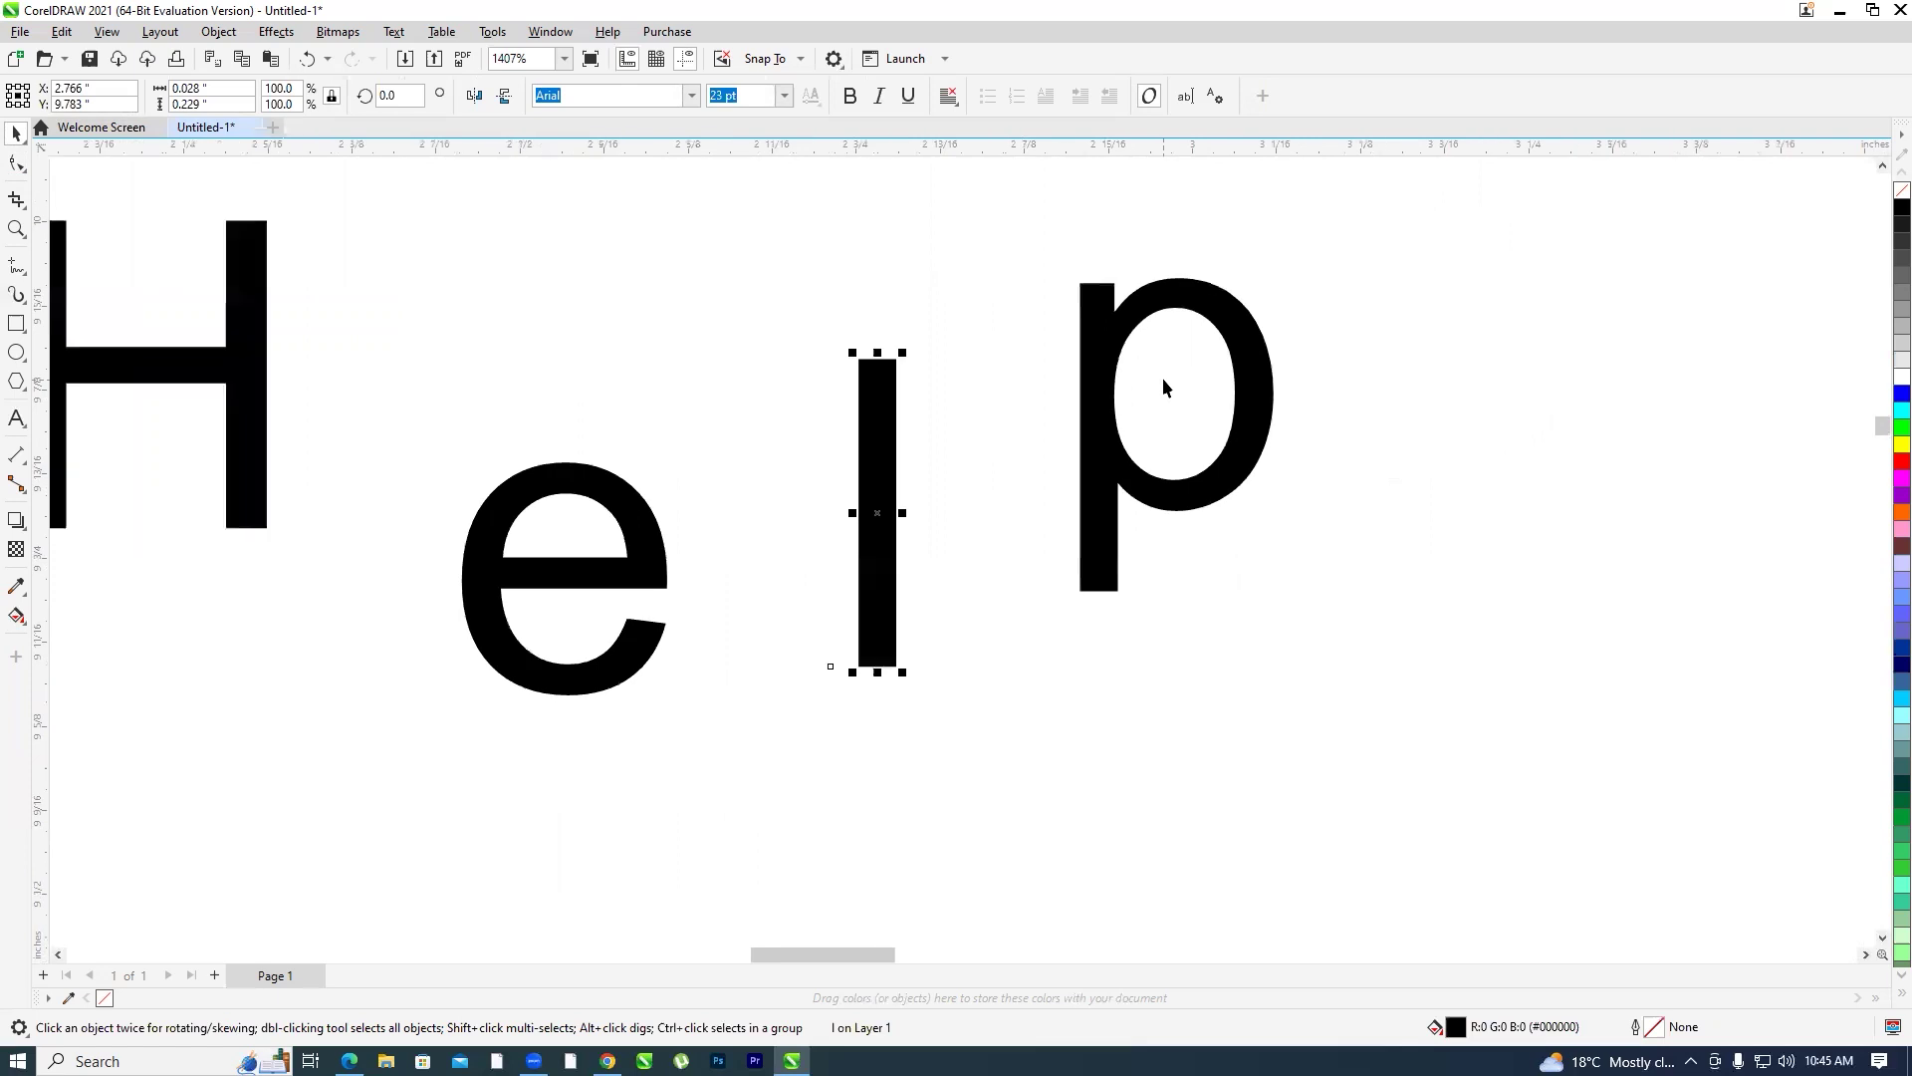
pyautogui.scroll(3, 544, 580)
pyautogui.moveTo(652, 563); pyautogui.dragTo(639, 535)
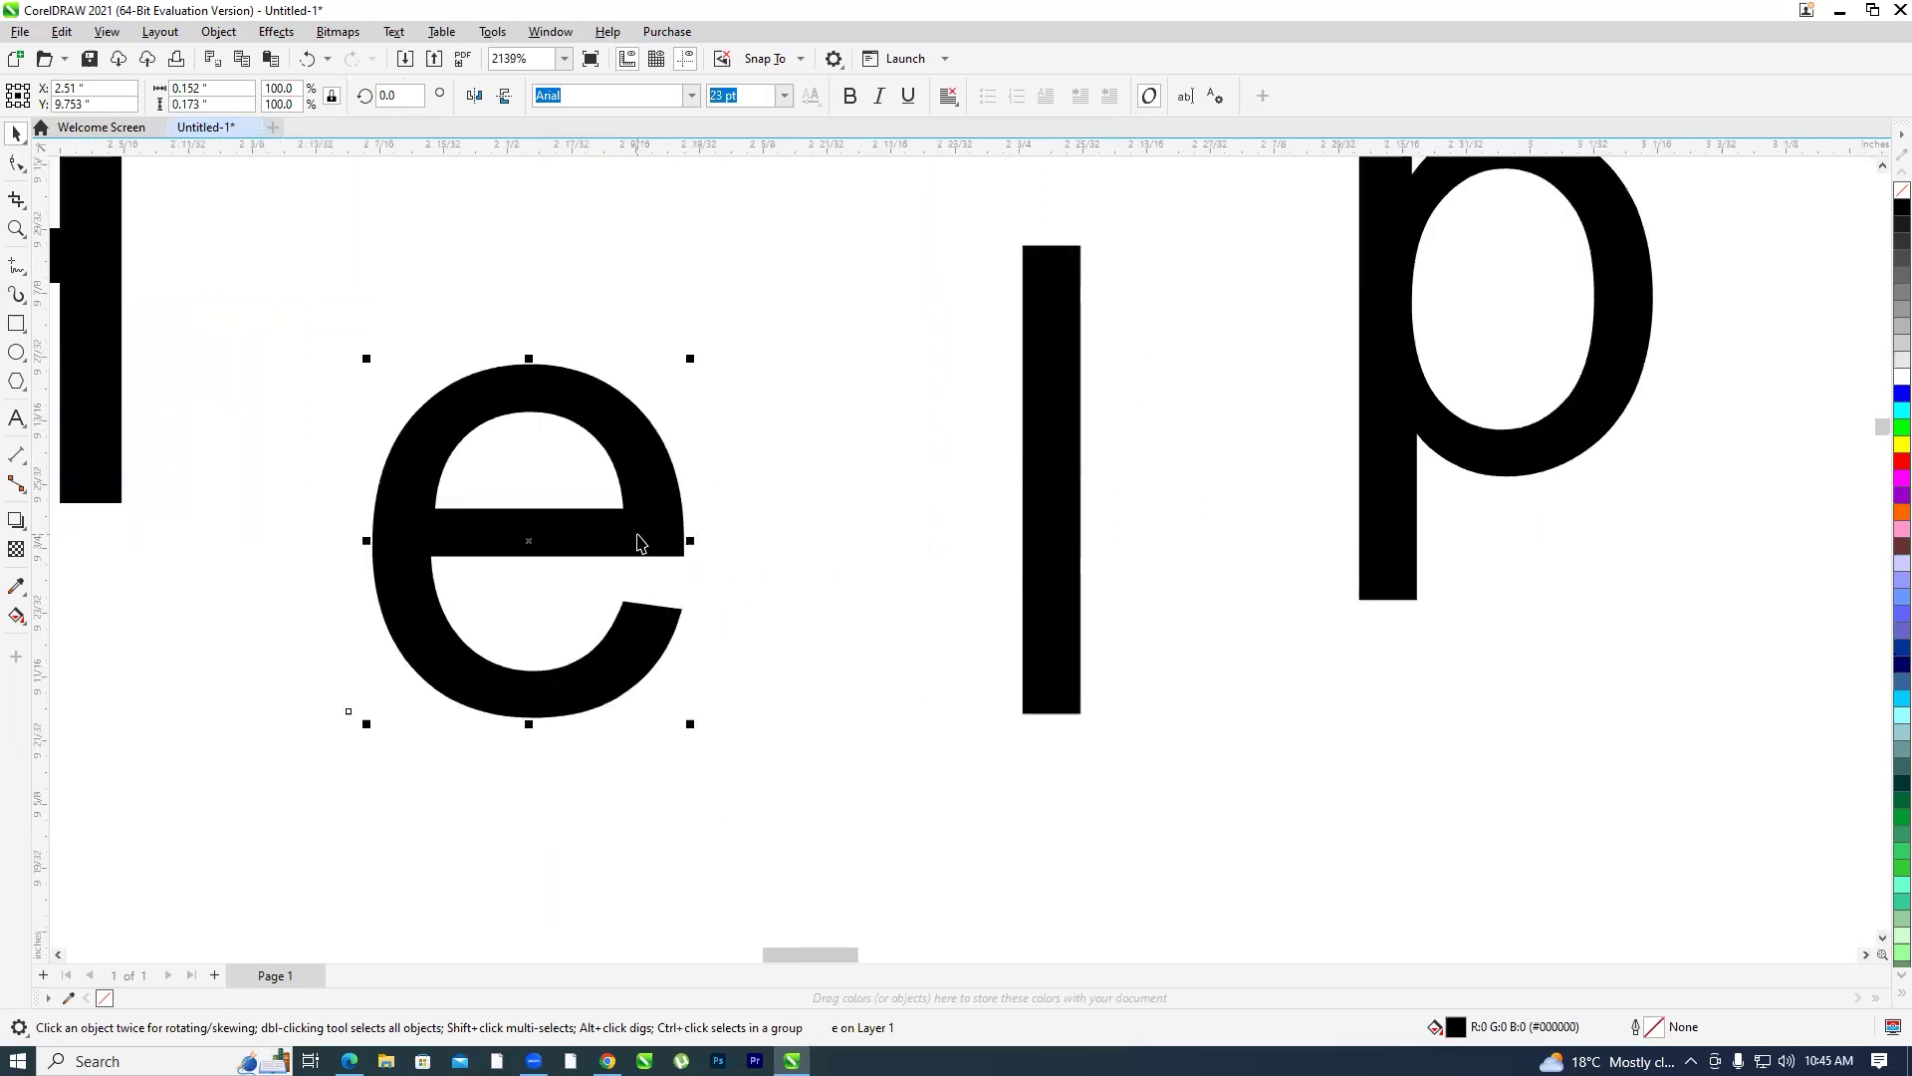
pyautogui.hotkey('ctrl', 'q')
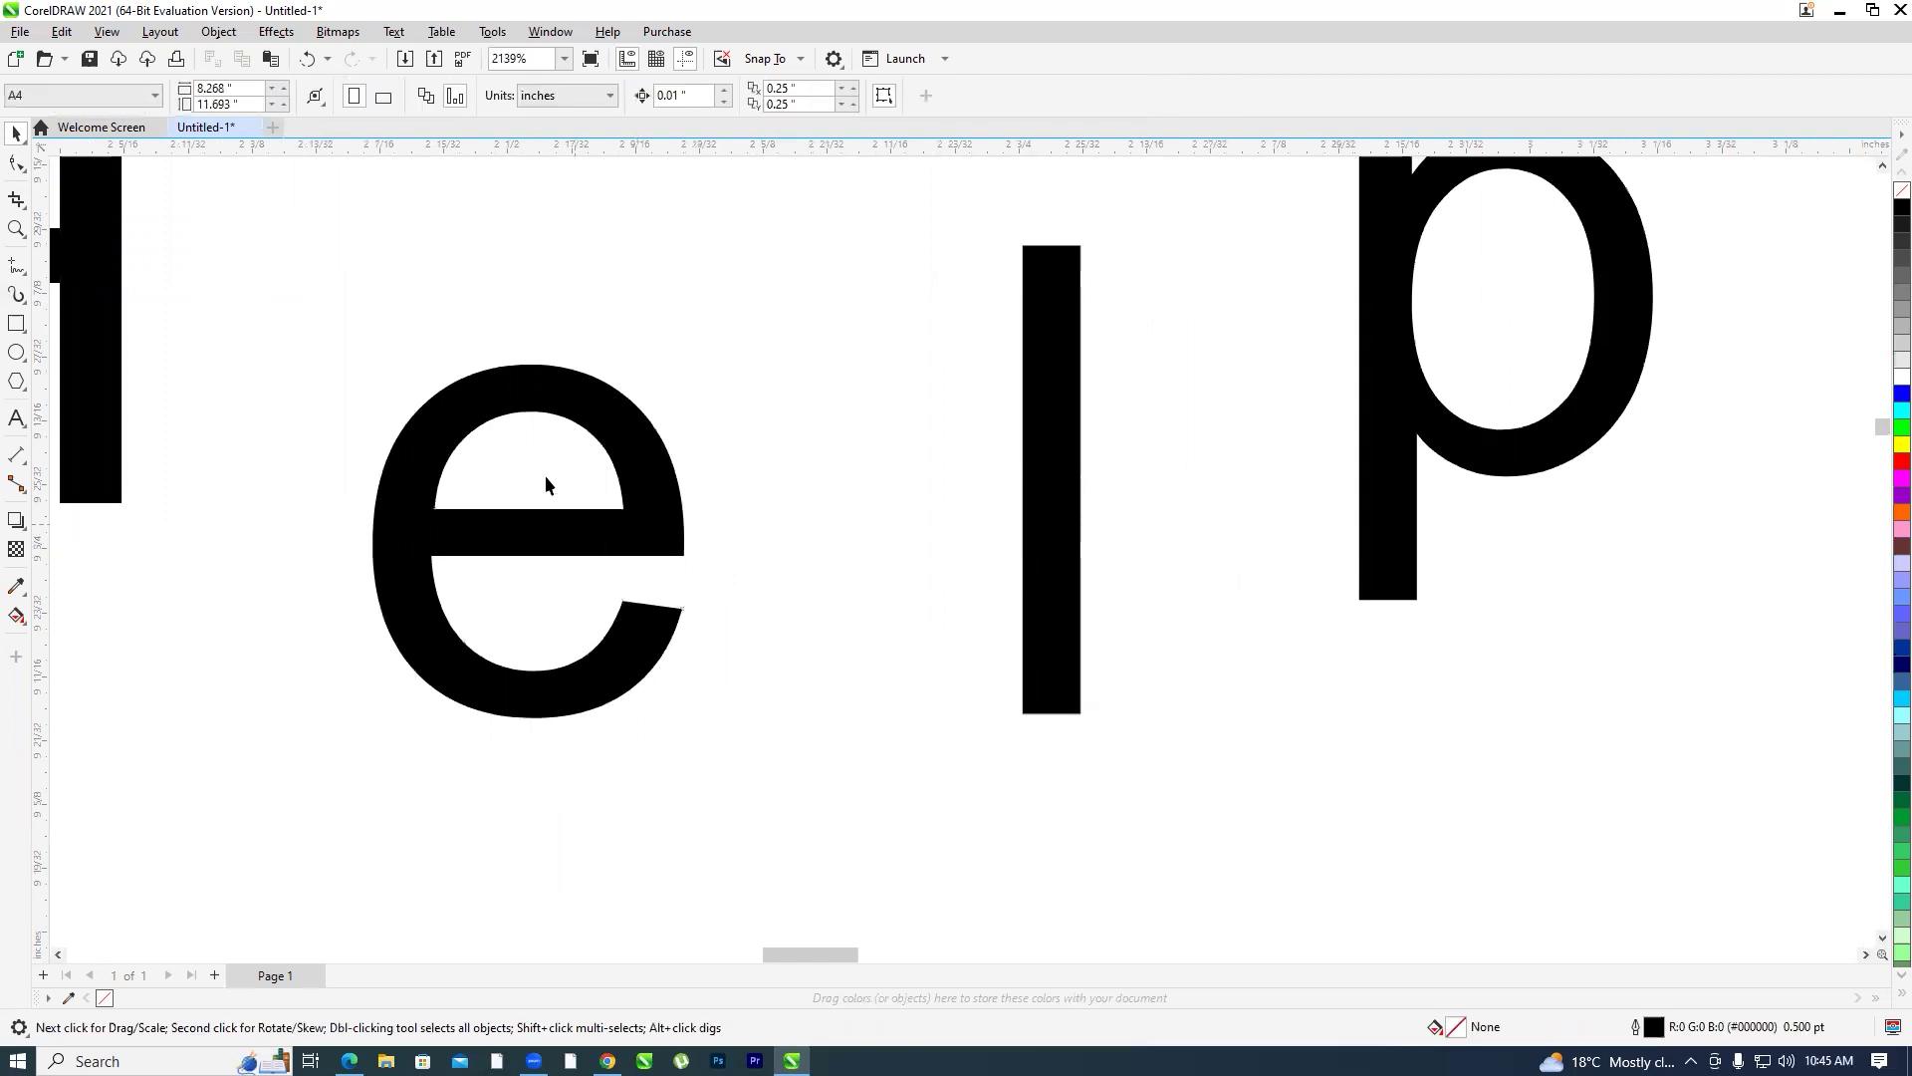
# Try moving the e curve to about X 2.53 in, Y 9.74 in and undo the move
pyautogui.moveTo(641, 507); pyautogui.dragTo(690, 535)
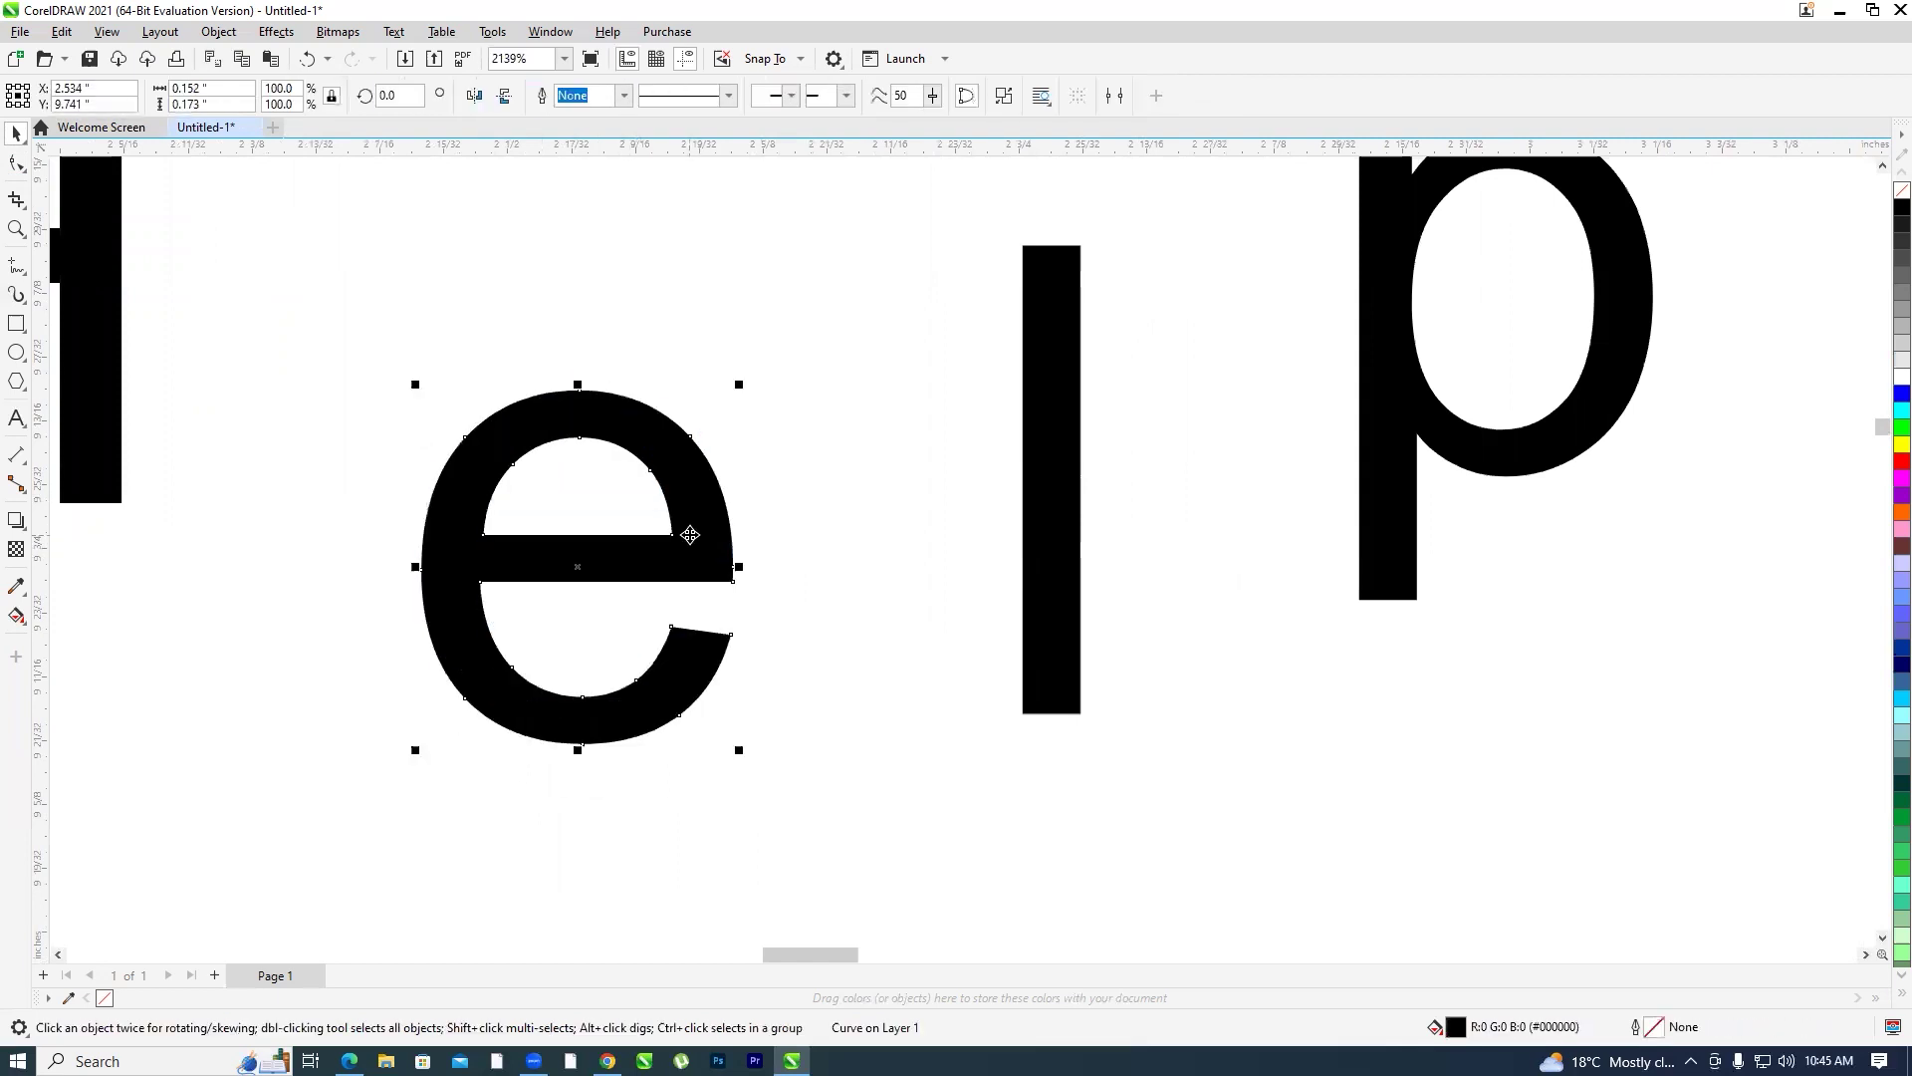
pyautogui.hotkey('ctrl', 'z')
pyautogui.hotkey('ctrl', 'z')
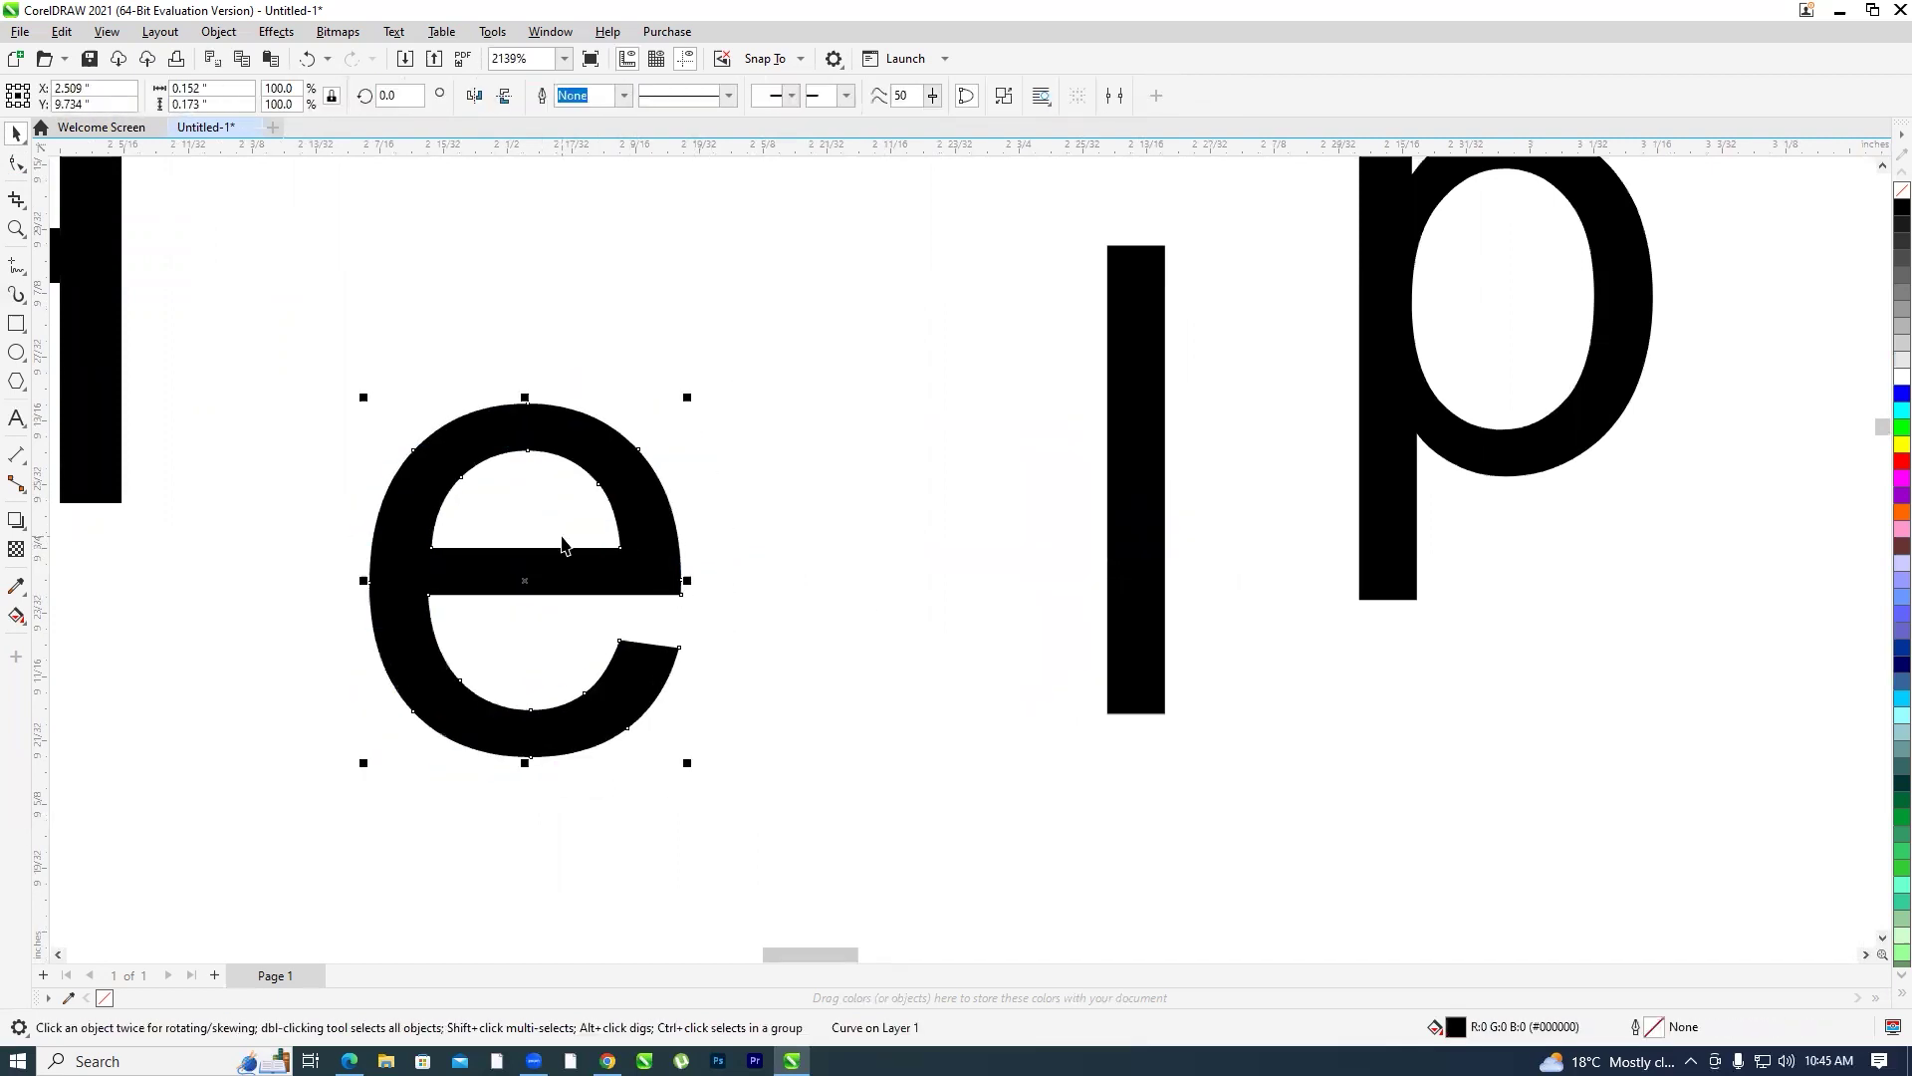
# Break the e curve apart and move its pieces together to about X 2.45 in, Y 9.70 in
pyautogui.click(797, 589)
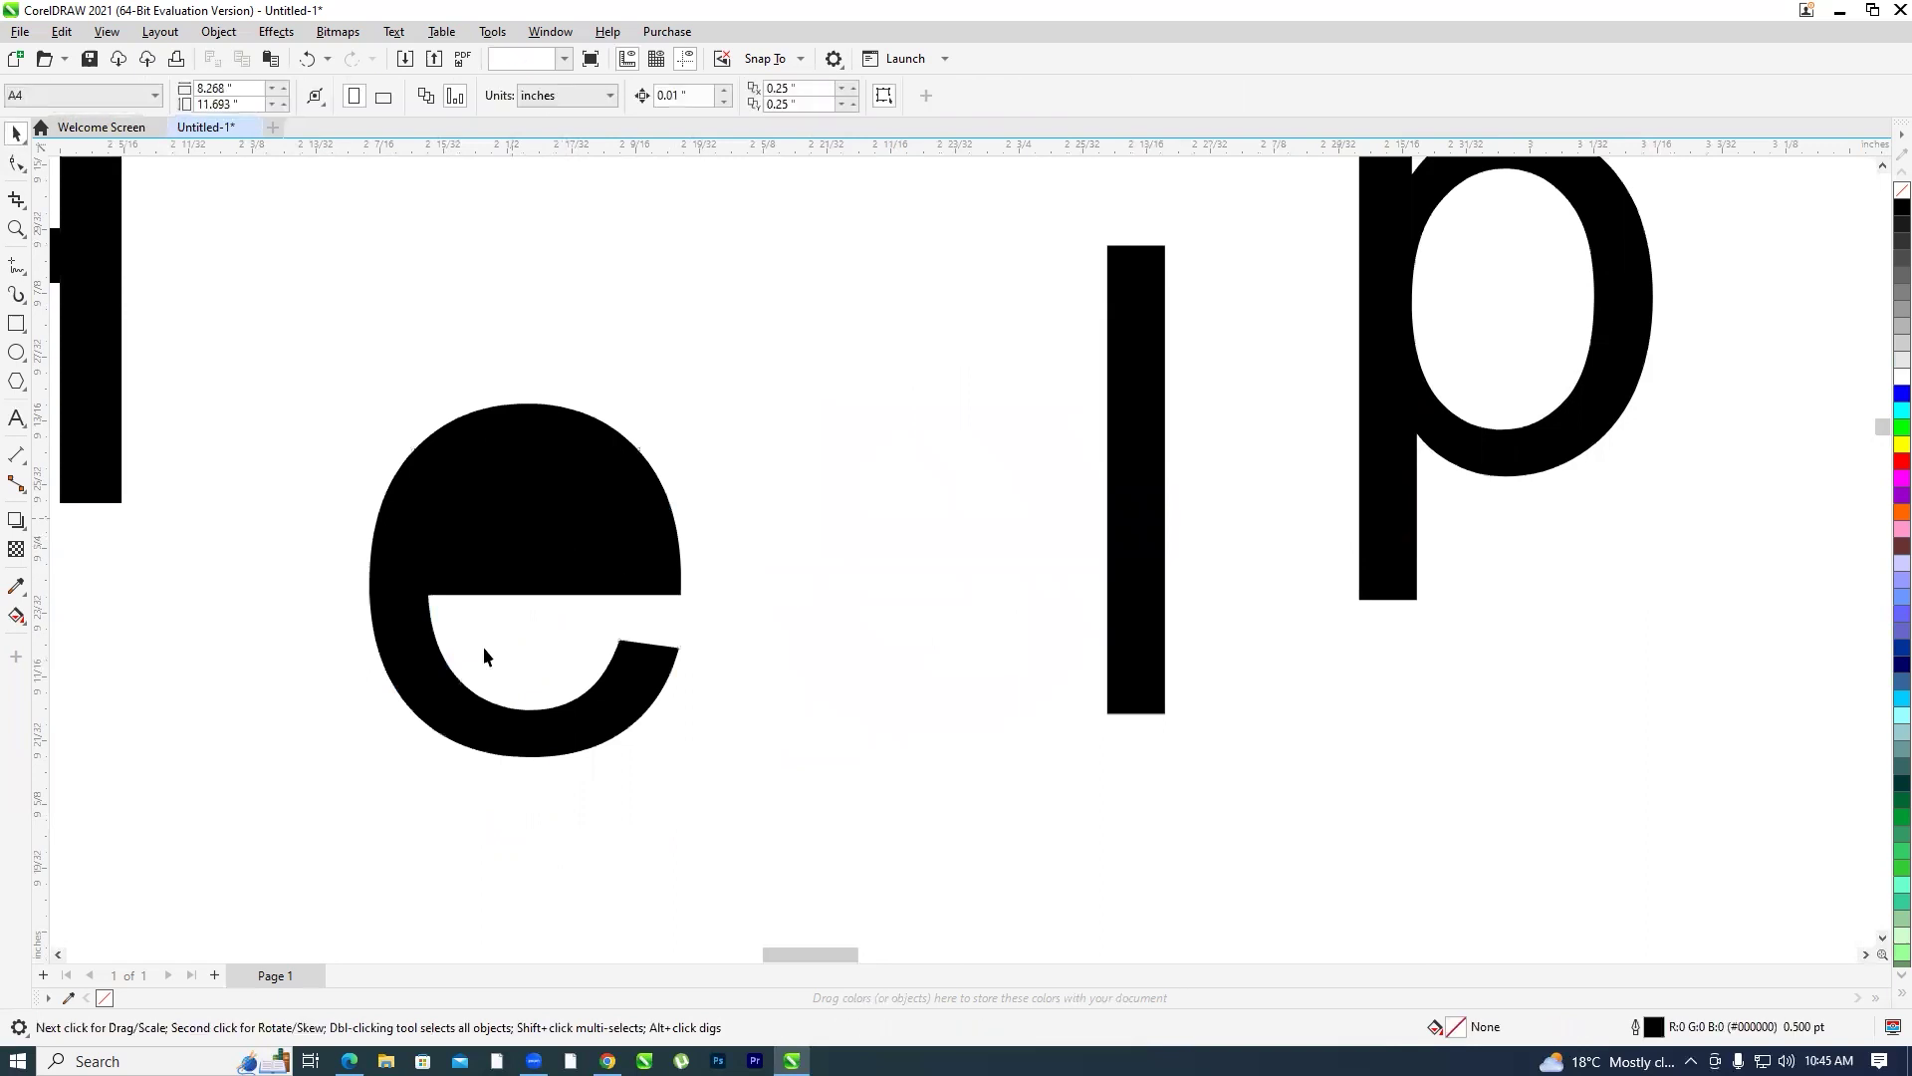
pyautogui.hotkey('ctrl', 'z')
pyautogui.hotkey('ctrl', 'z')
pyautogui.moveTo(573, 522); pyautogui.dragTo(444, 603)
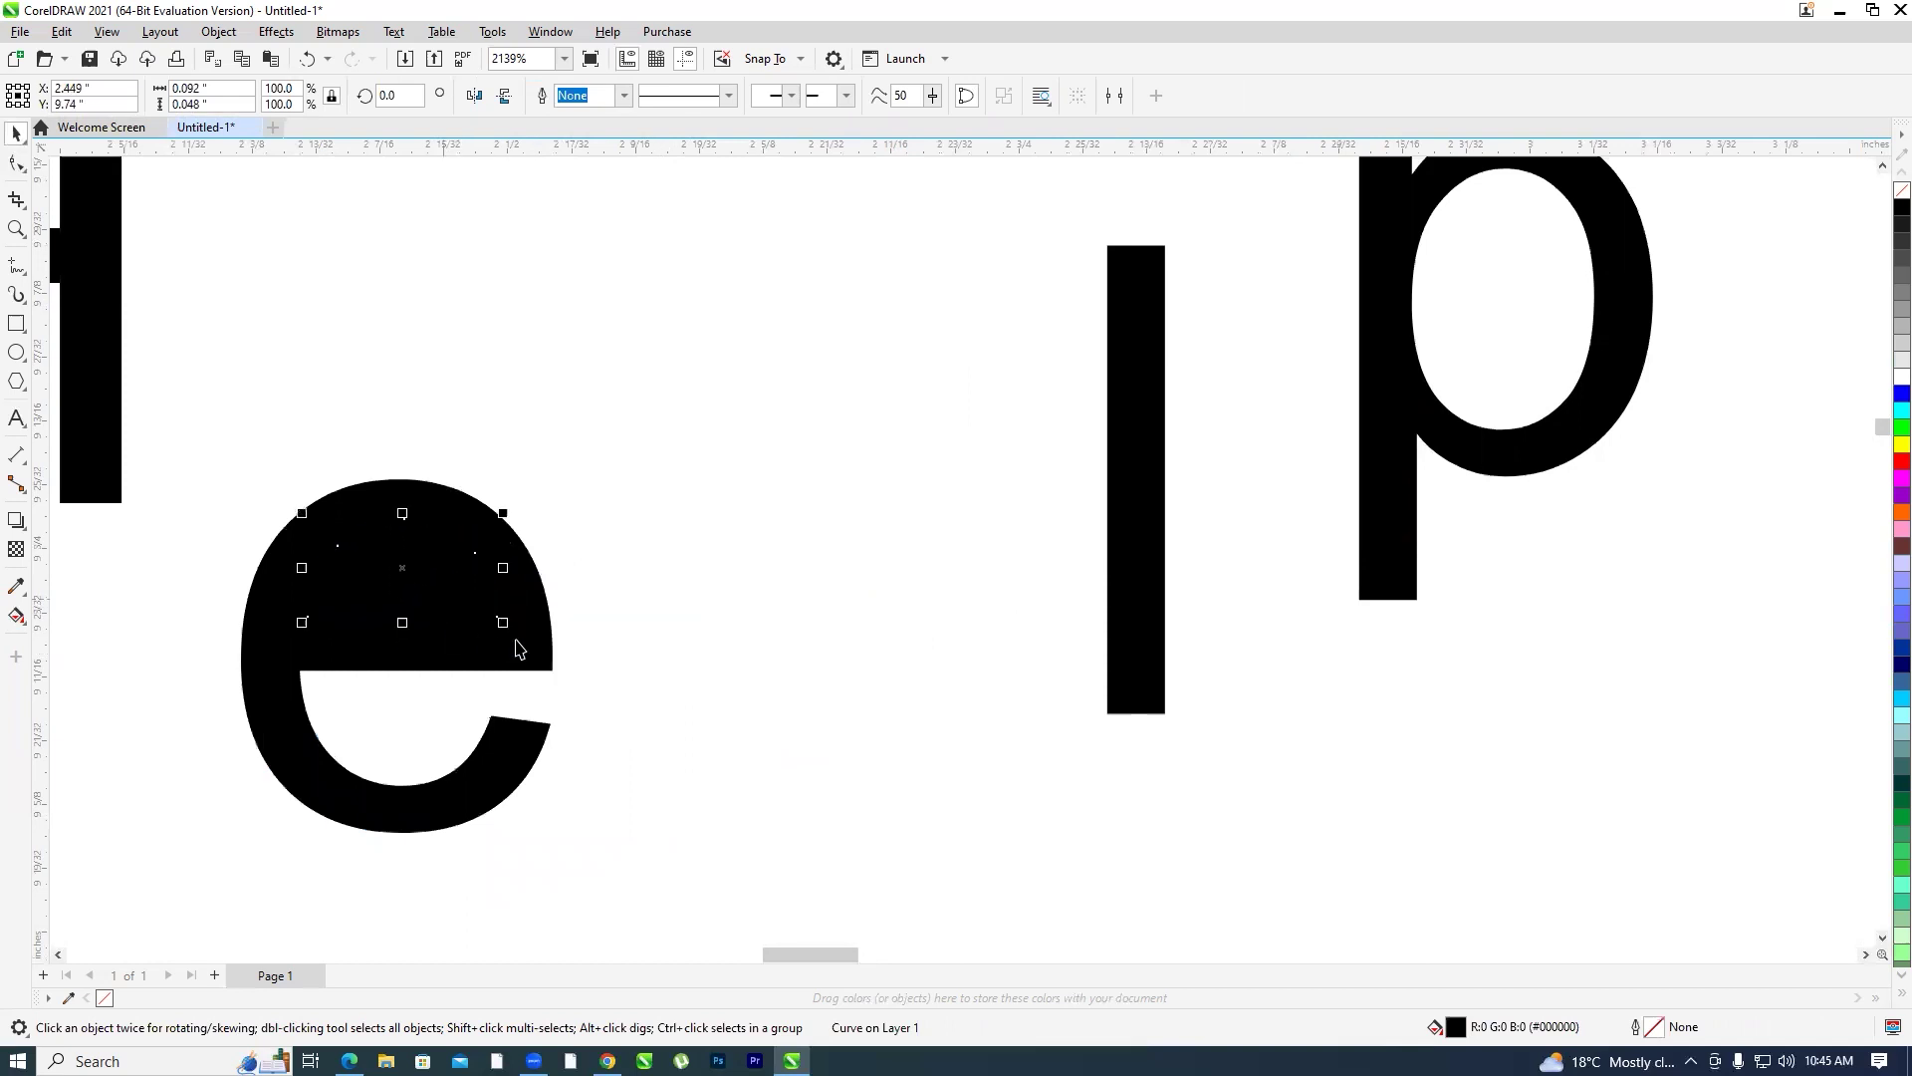
# Try combining the inner and outer pieces of the e into one curve and undo the combine
pyautogui.keyDown('shift'); pyautogui.click(419, 820); pyautogui.keyUp('shift')
pyautogui.hotkey('ctrl', 'l')
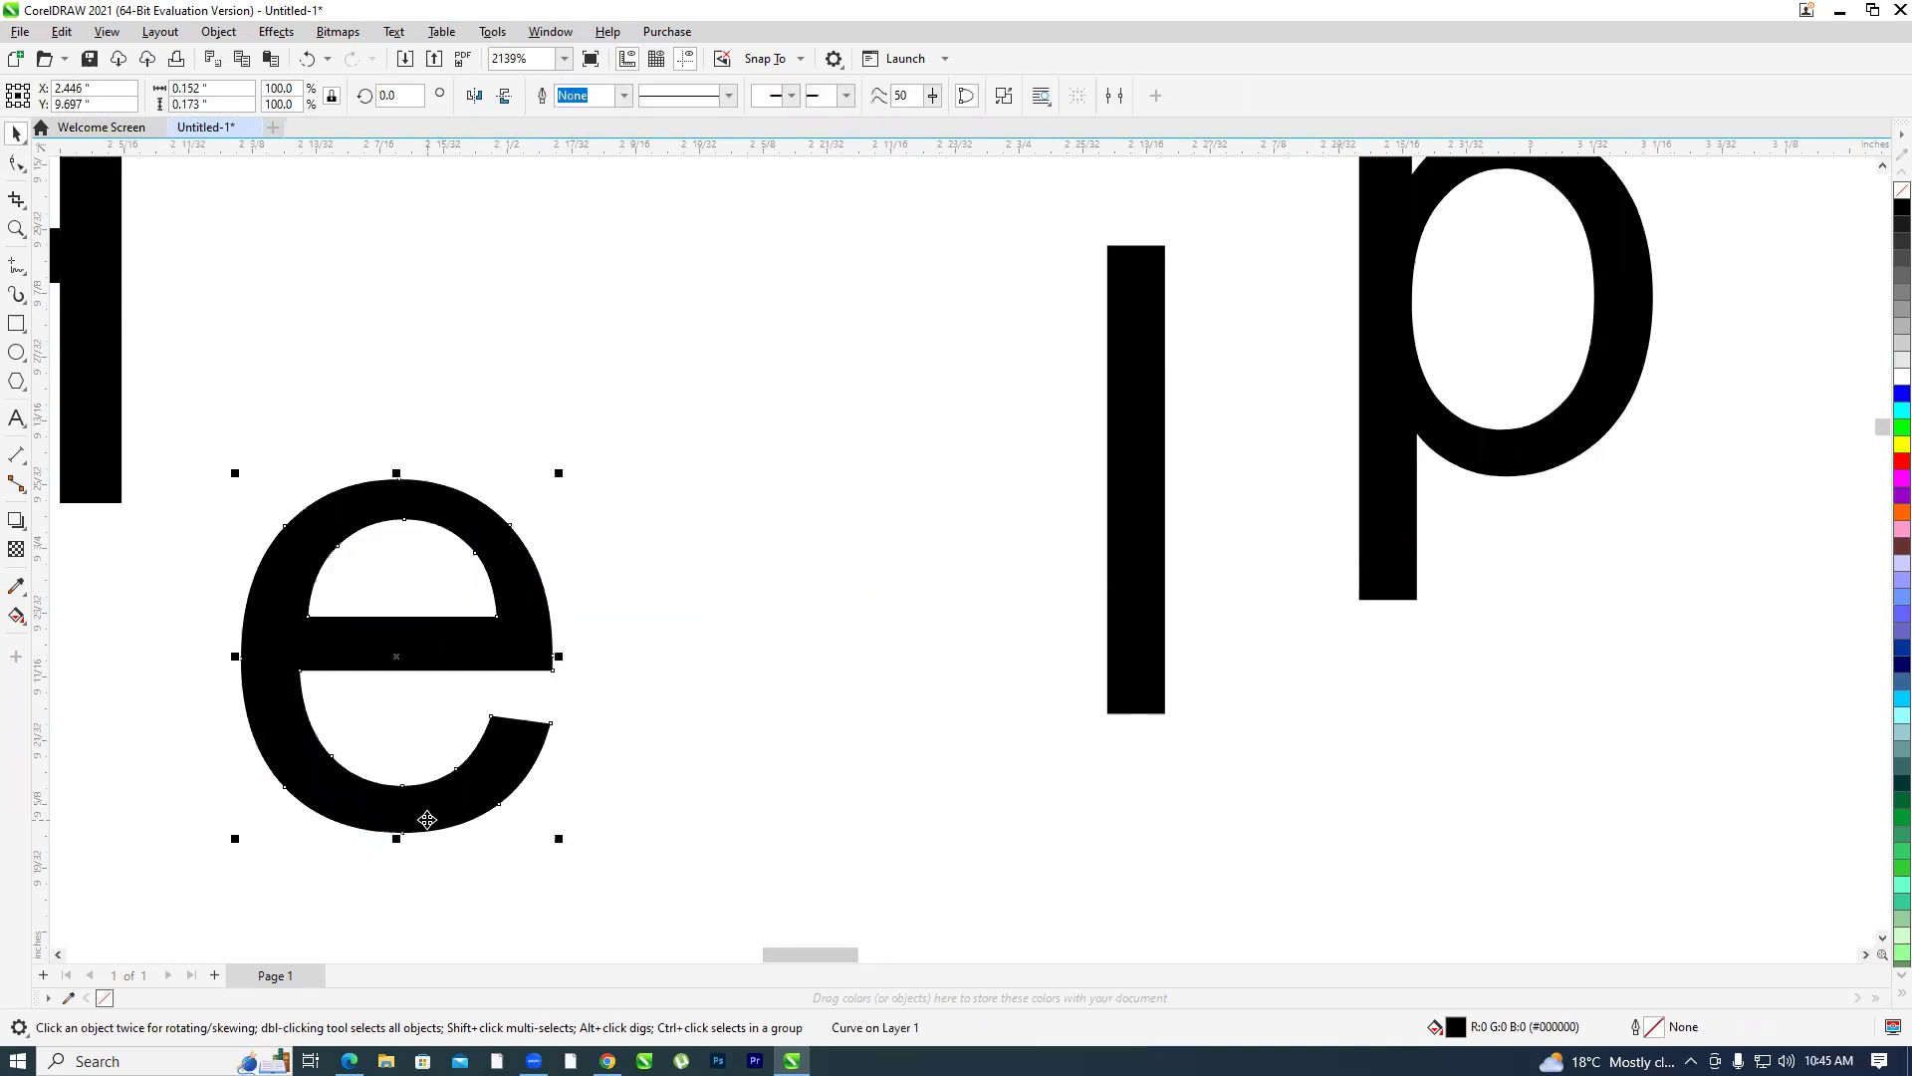
pyautogui.hotkey('ctrl', 'z')
# Move the outer piece of the e away from its inner piece to about X 2.62 in, Y 9.75 in
pyautogui.moveTo(319, 504); pyautogui.dragTo(683, 400)
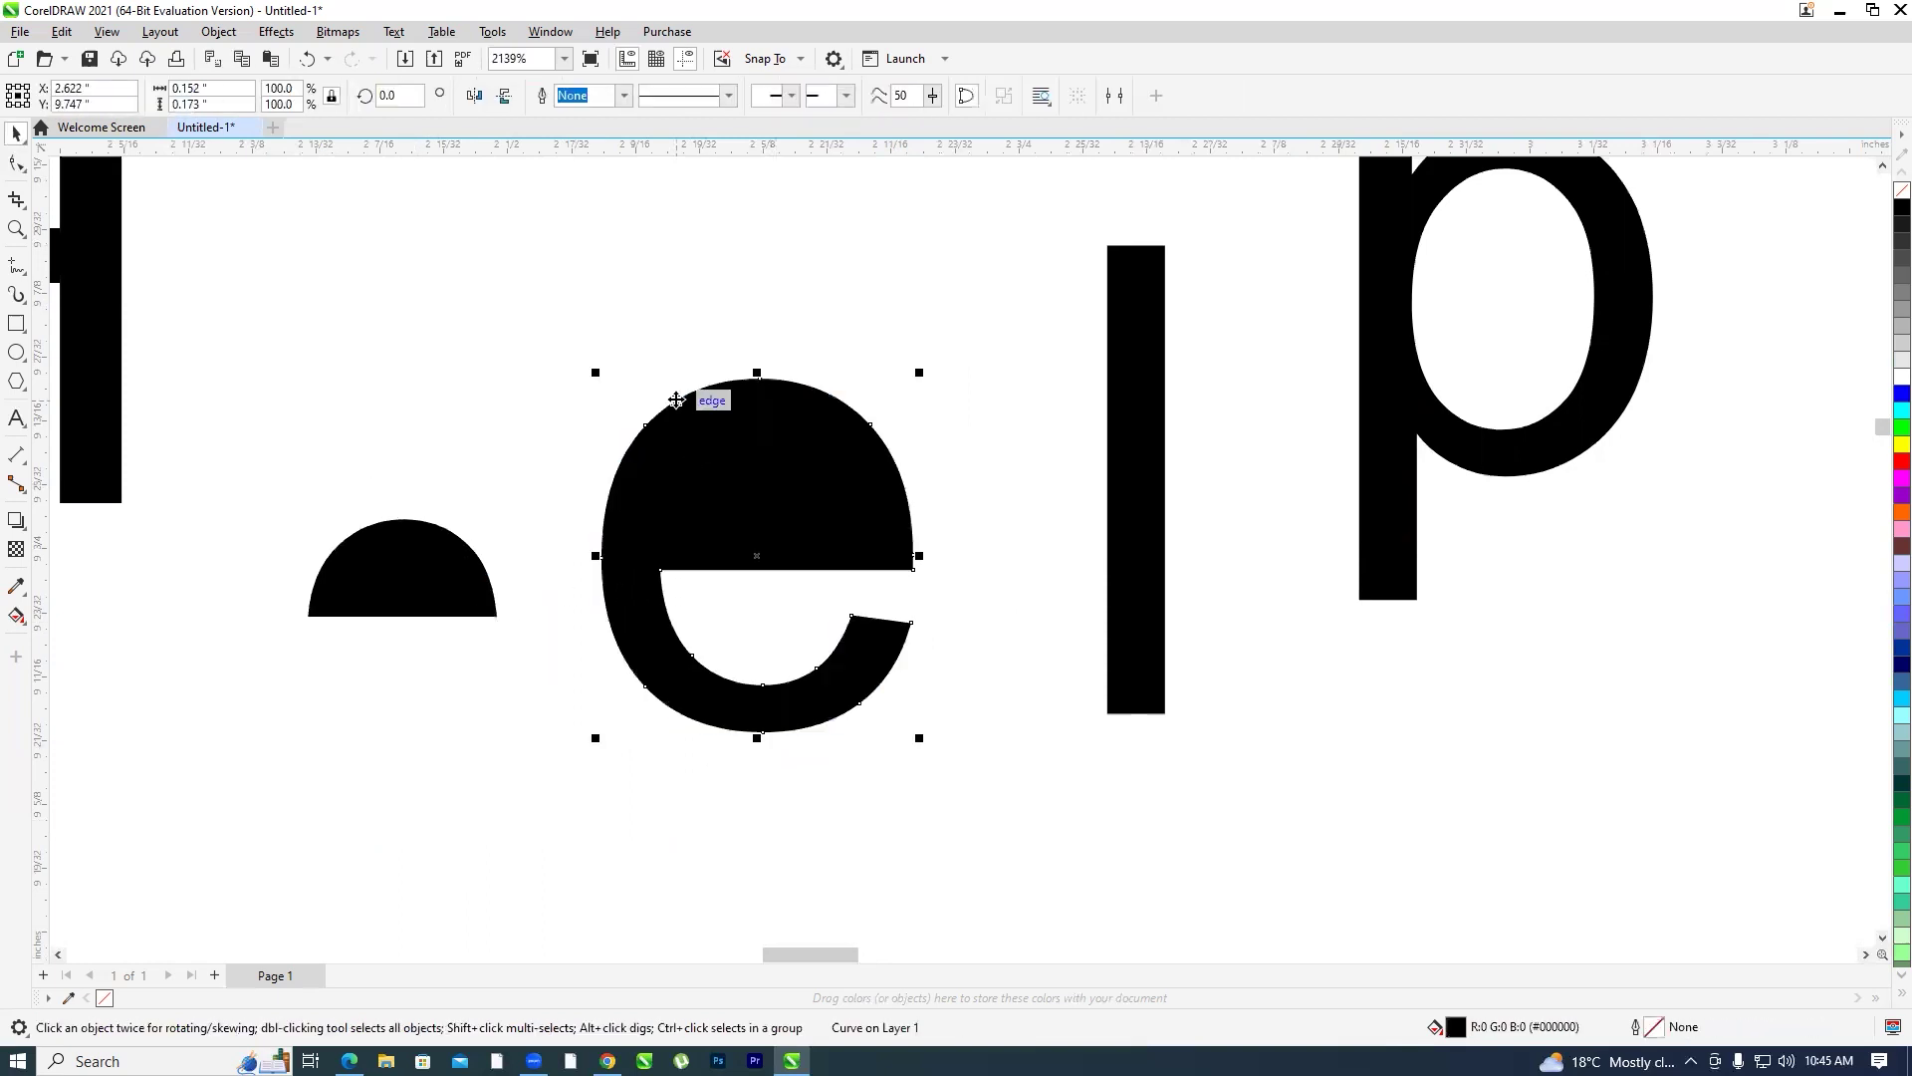
pyautogui.scroll(-2, 684, 400)
pyautogui.scroll(-9, 684, 448)
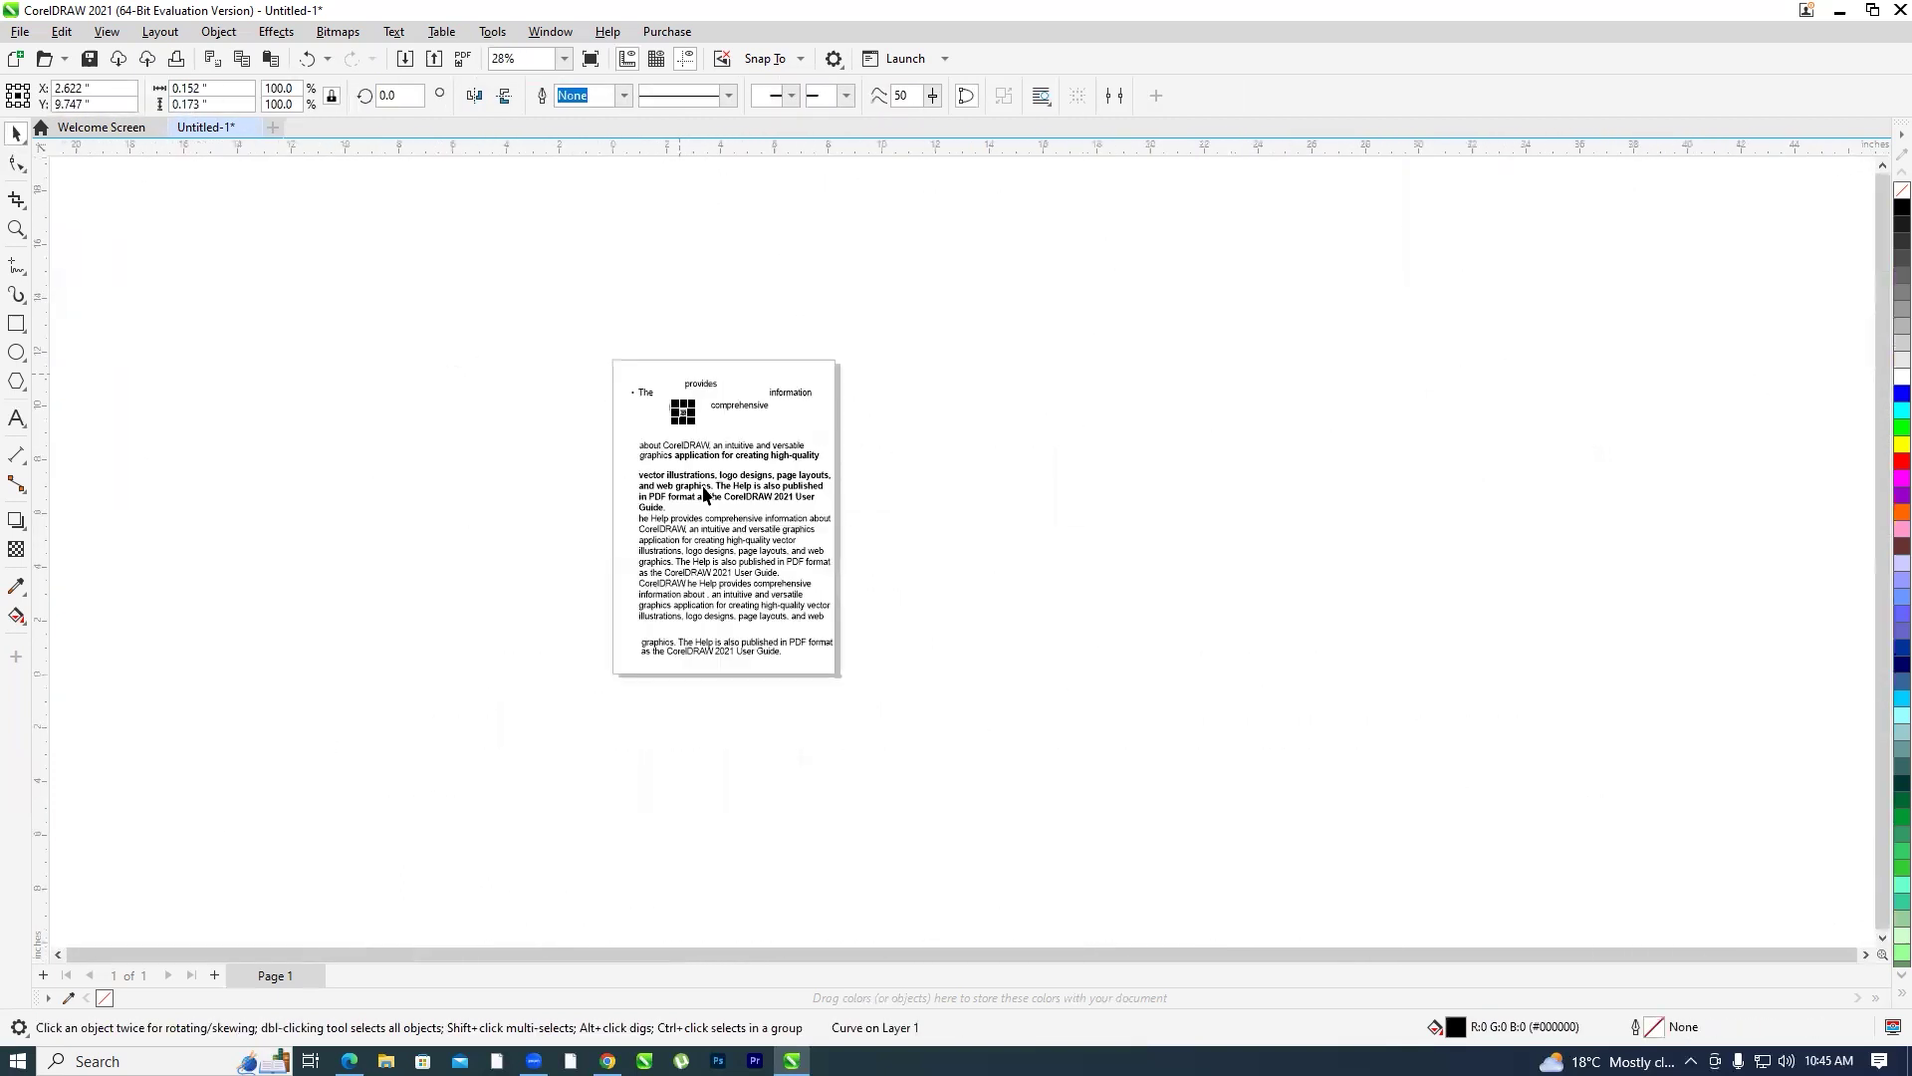
# Use the Shape tool to color only the p of "provides" red in the line starting "he Help provides"
pyautogui.click(17, 164)
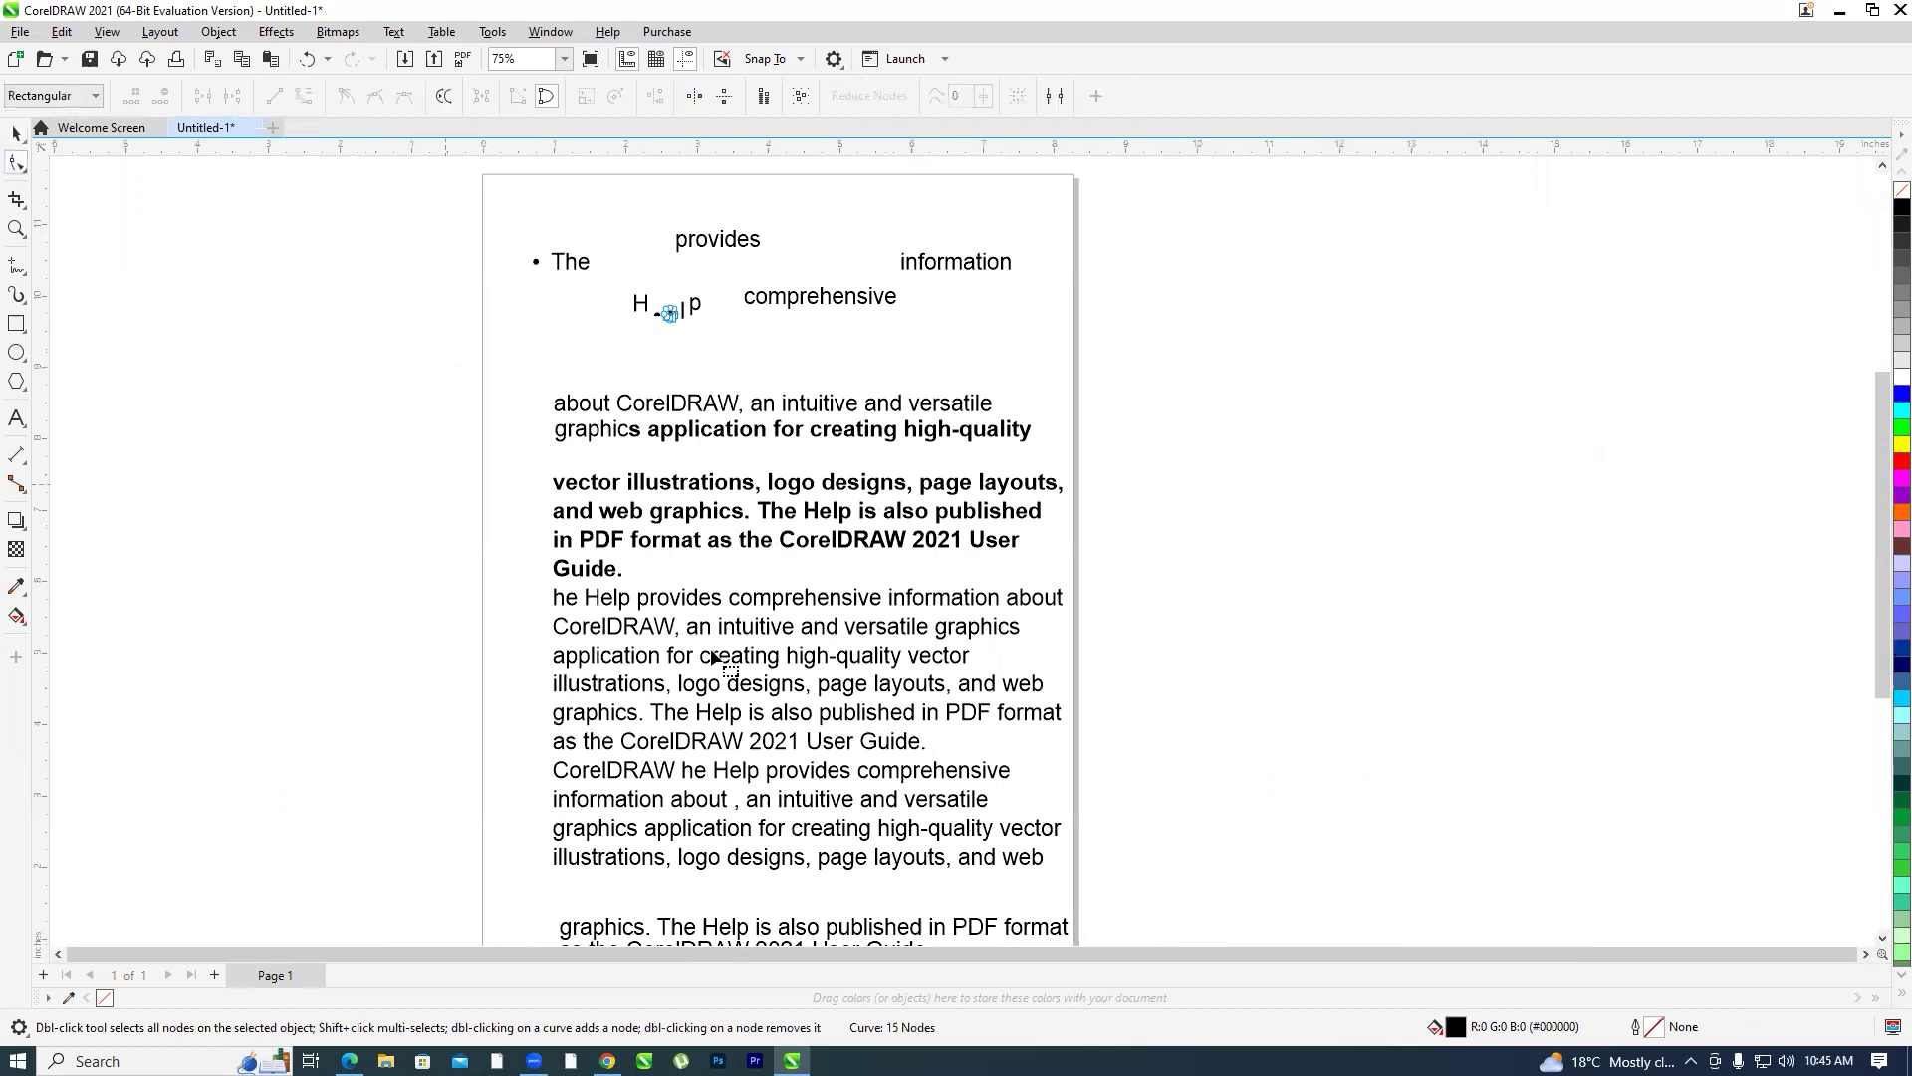
pyautogui.scroll(2, 702, 627)
pyautogui.click(704, 554)
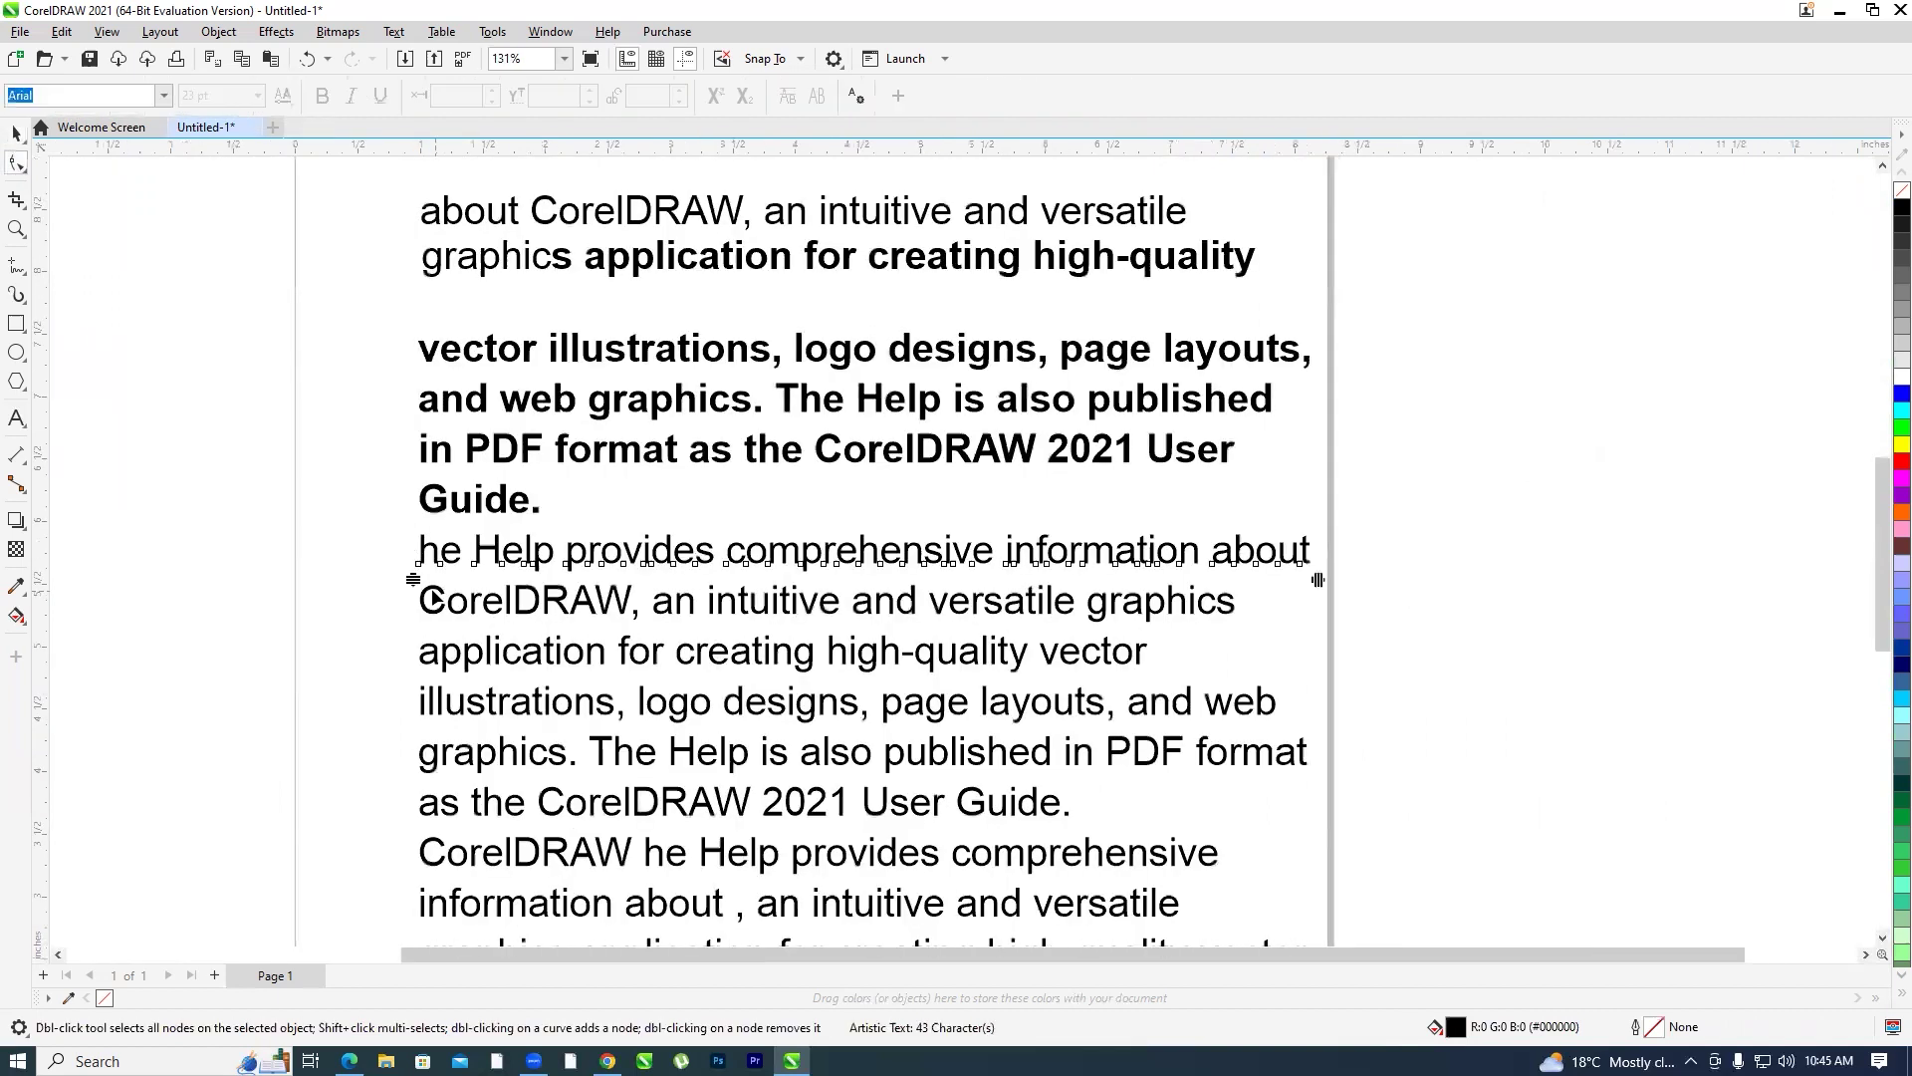
pyautogui.scroll(3, 559, 605)
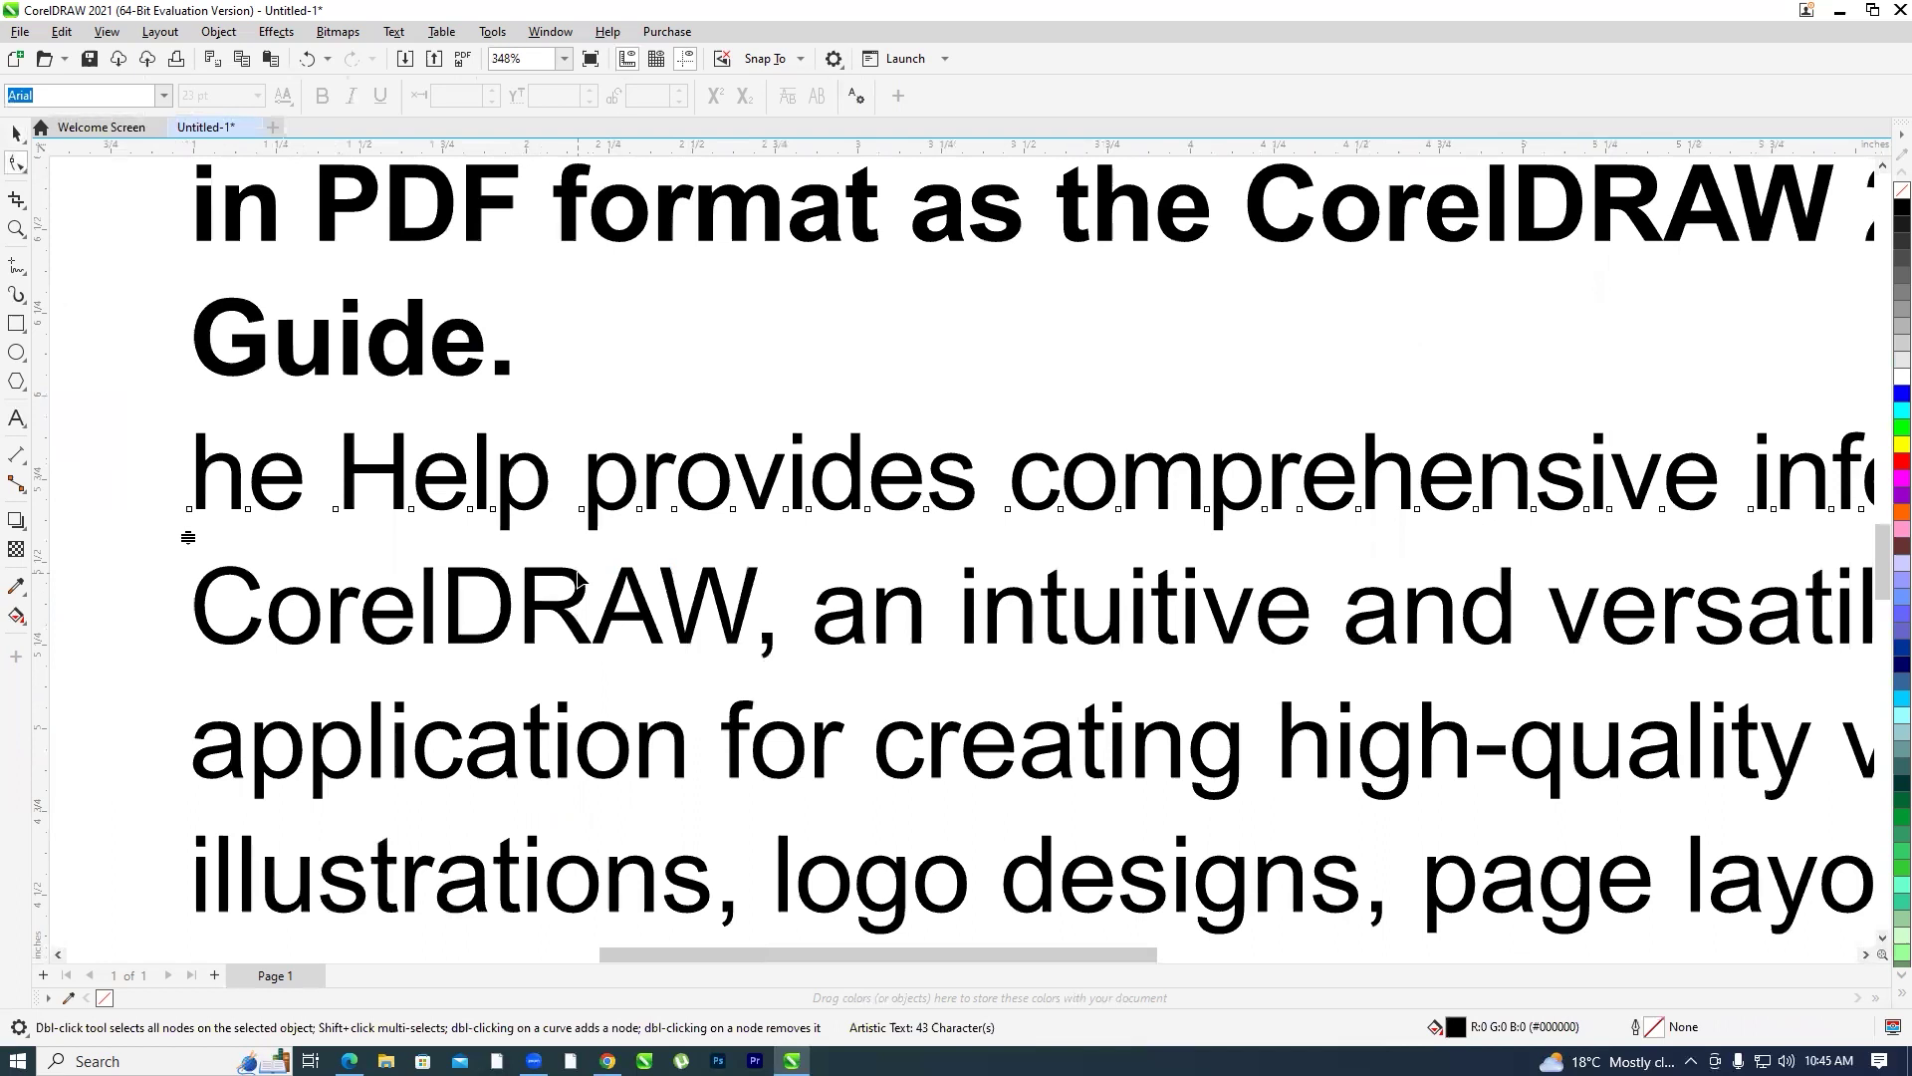
pyautogui.scroll(2, 721, 532)
pyautogui.scroll(-3, 714, 510)
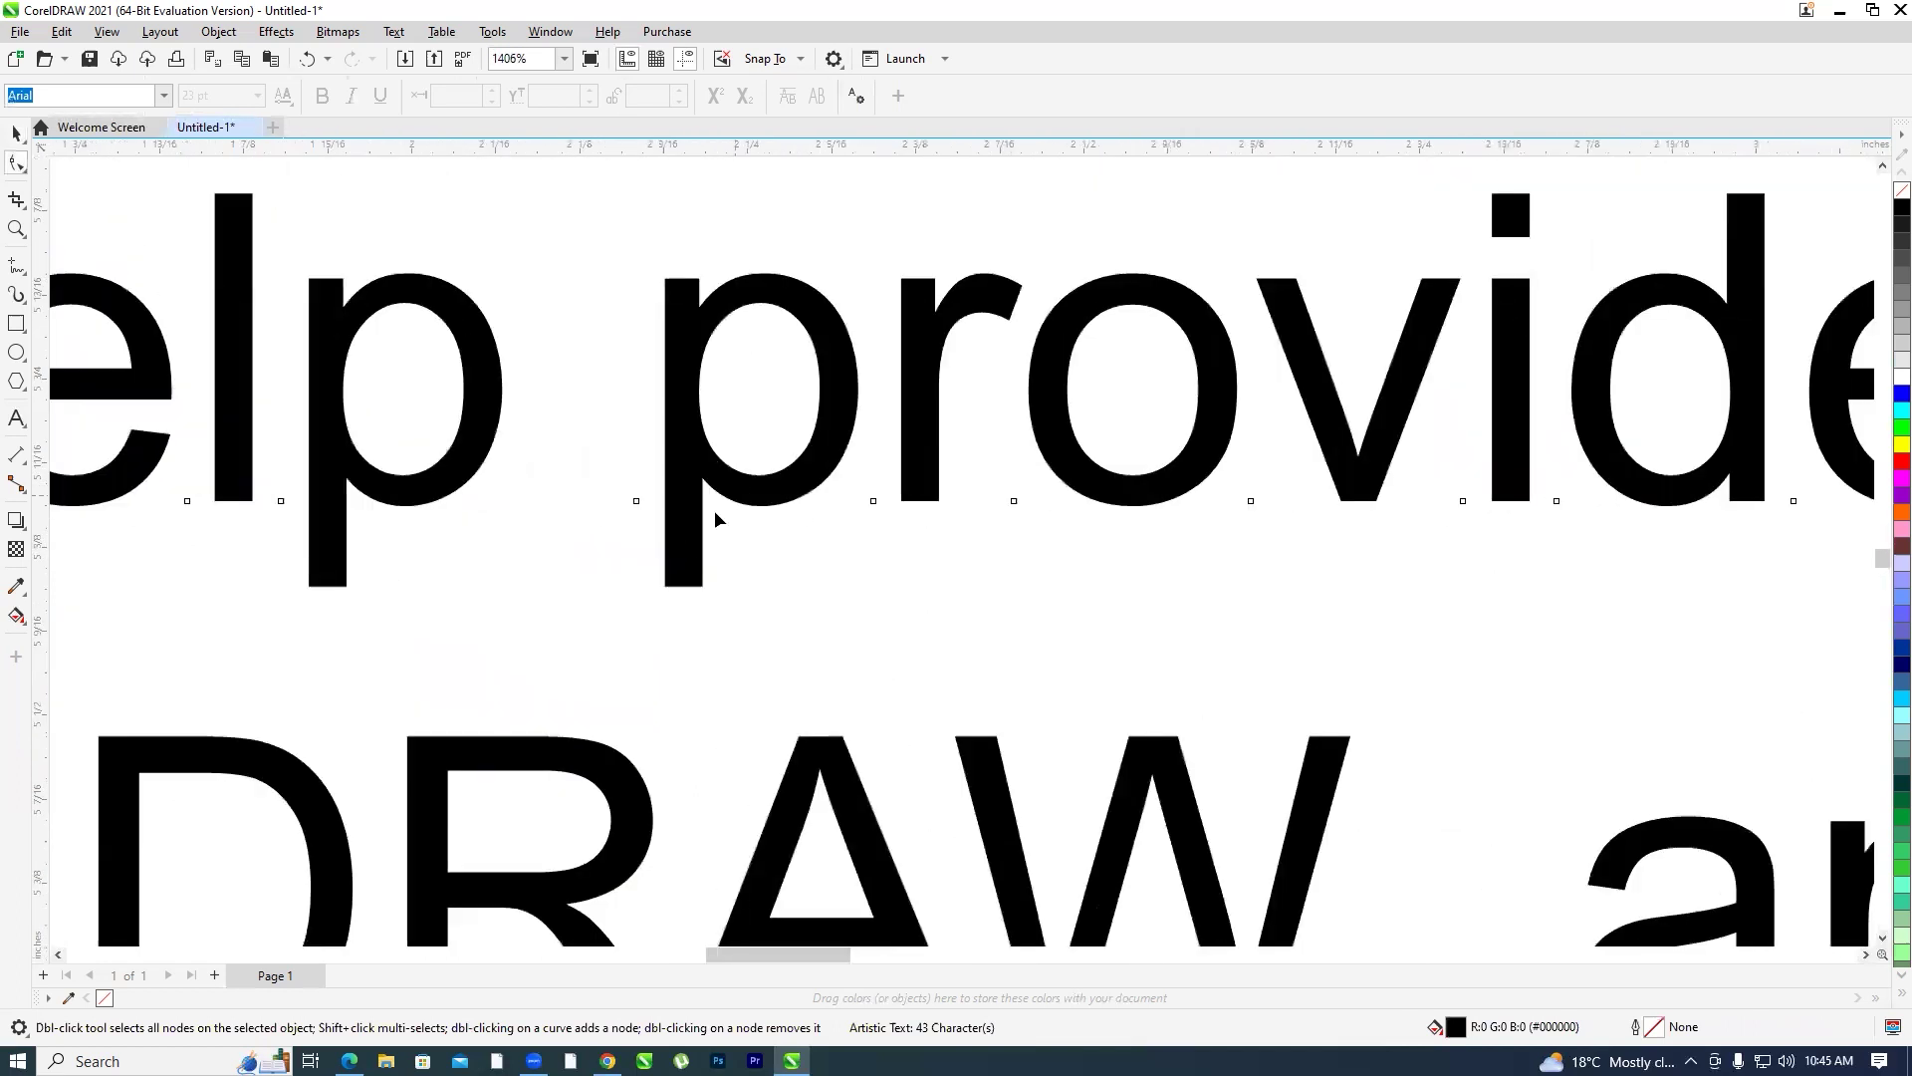
pyautogui.scroll(-1, 702, 518)
pyautogui.scroll(3, 707, 518)
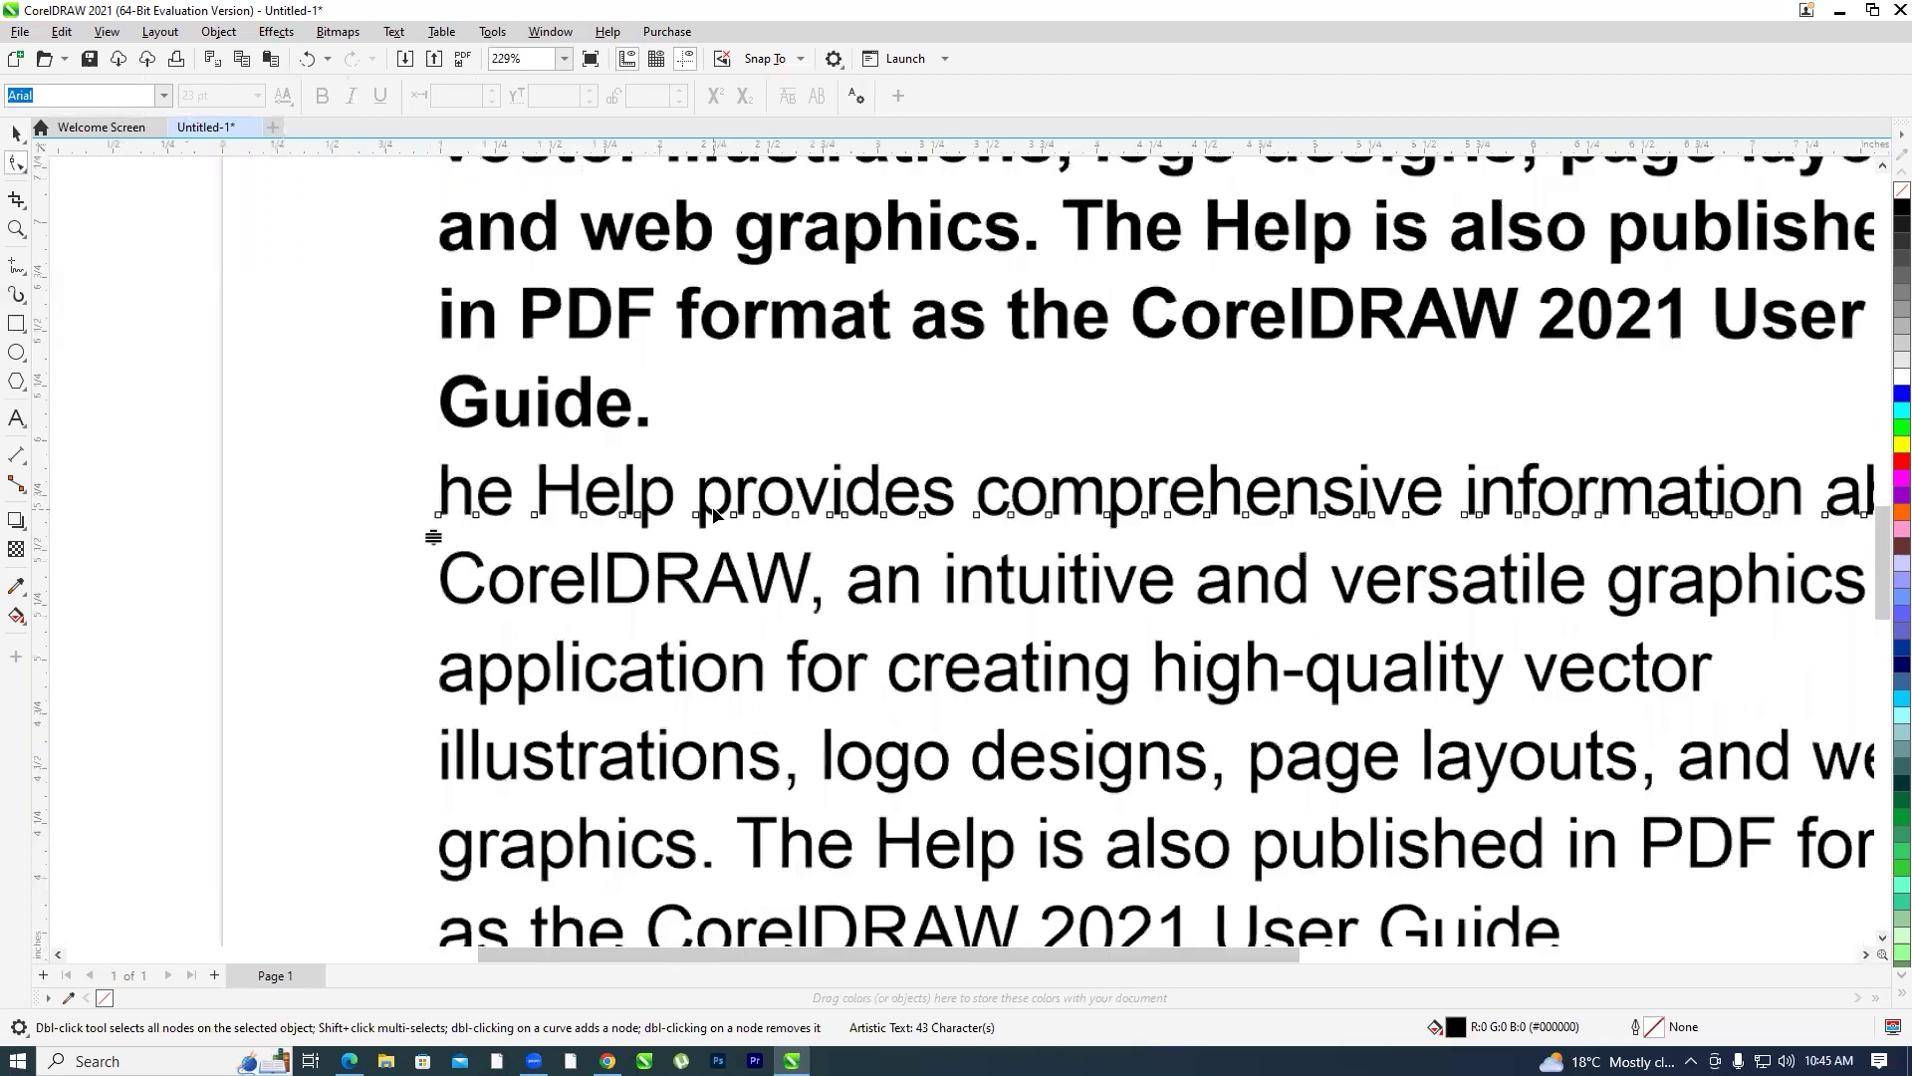
pyautogui.scroll(4, 738, 498)
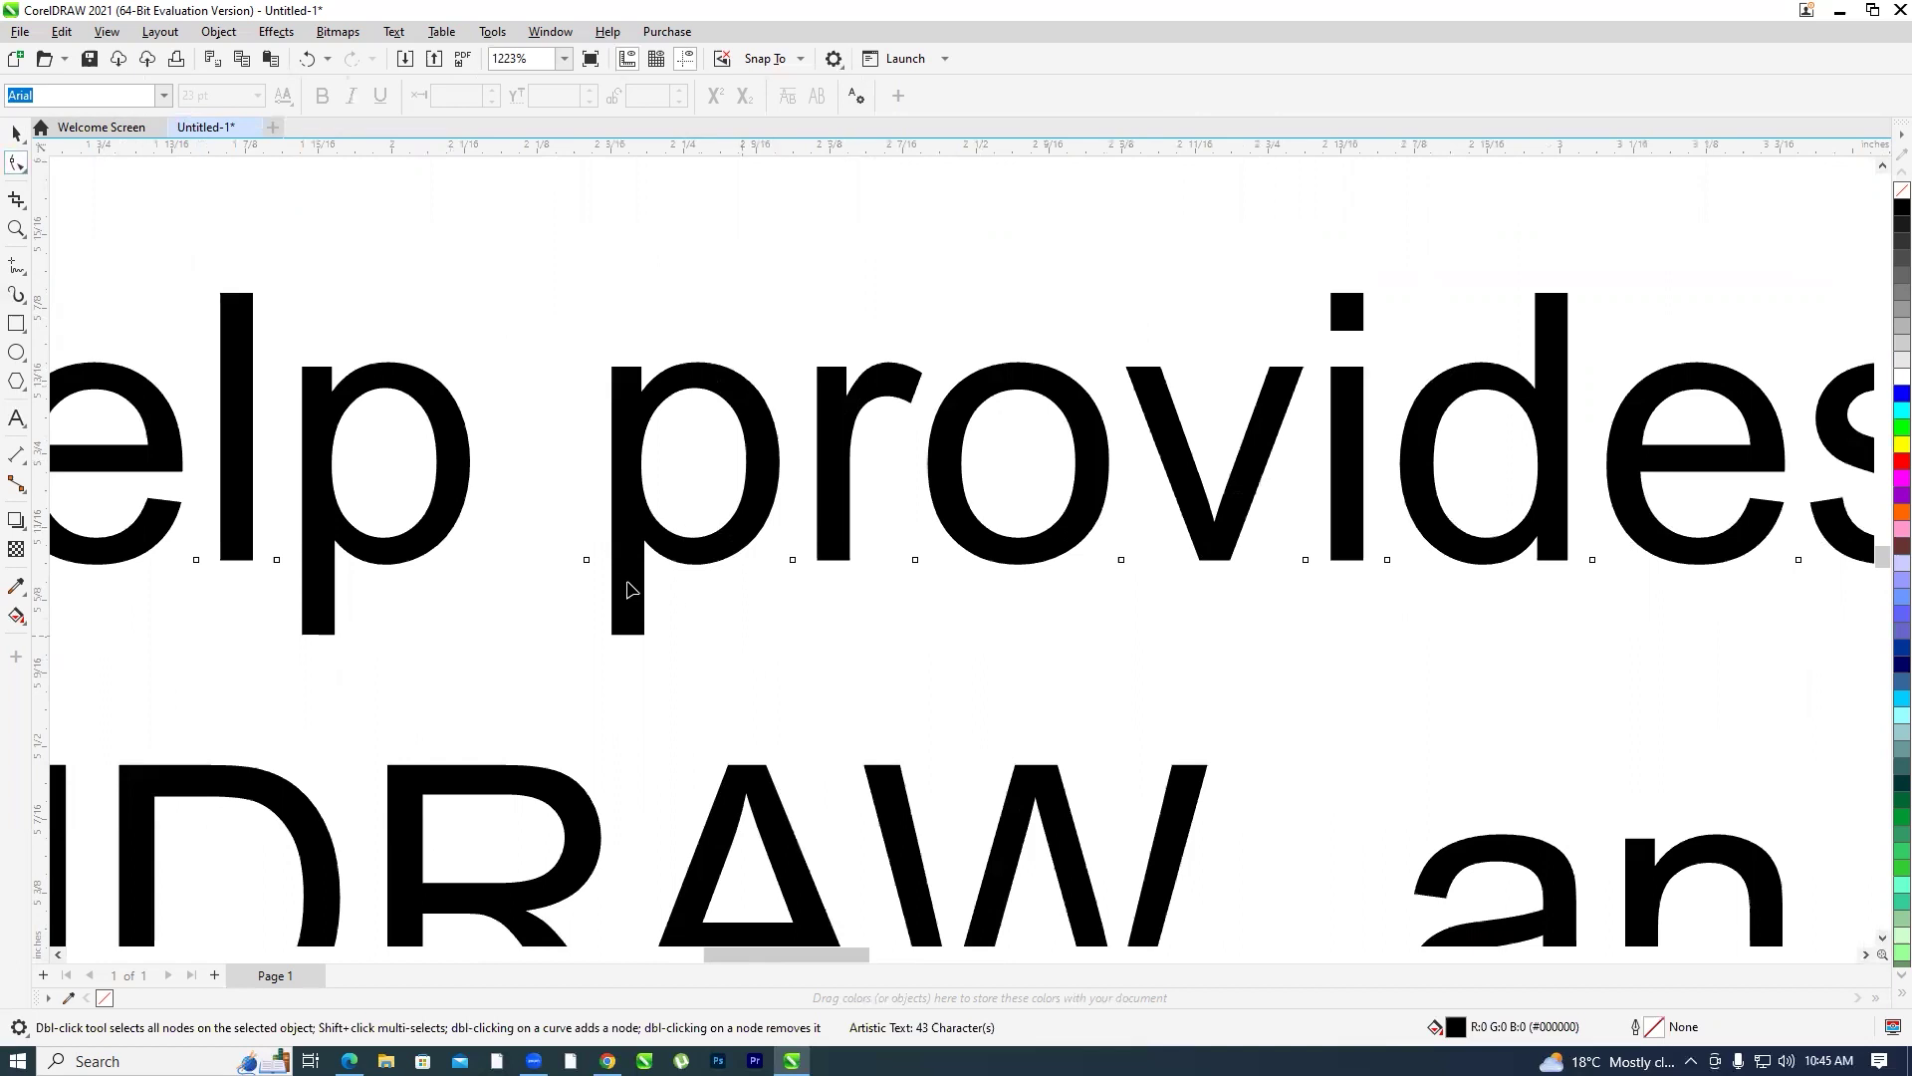
pyautogui.click(587, 561)
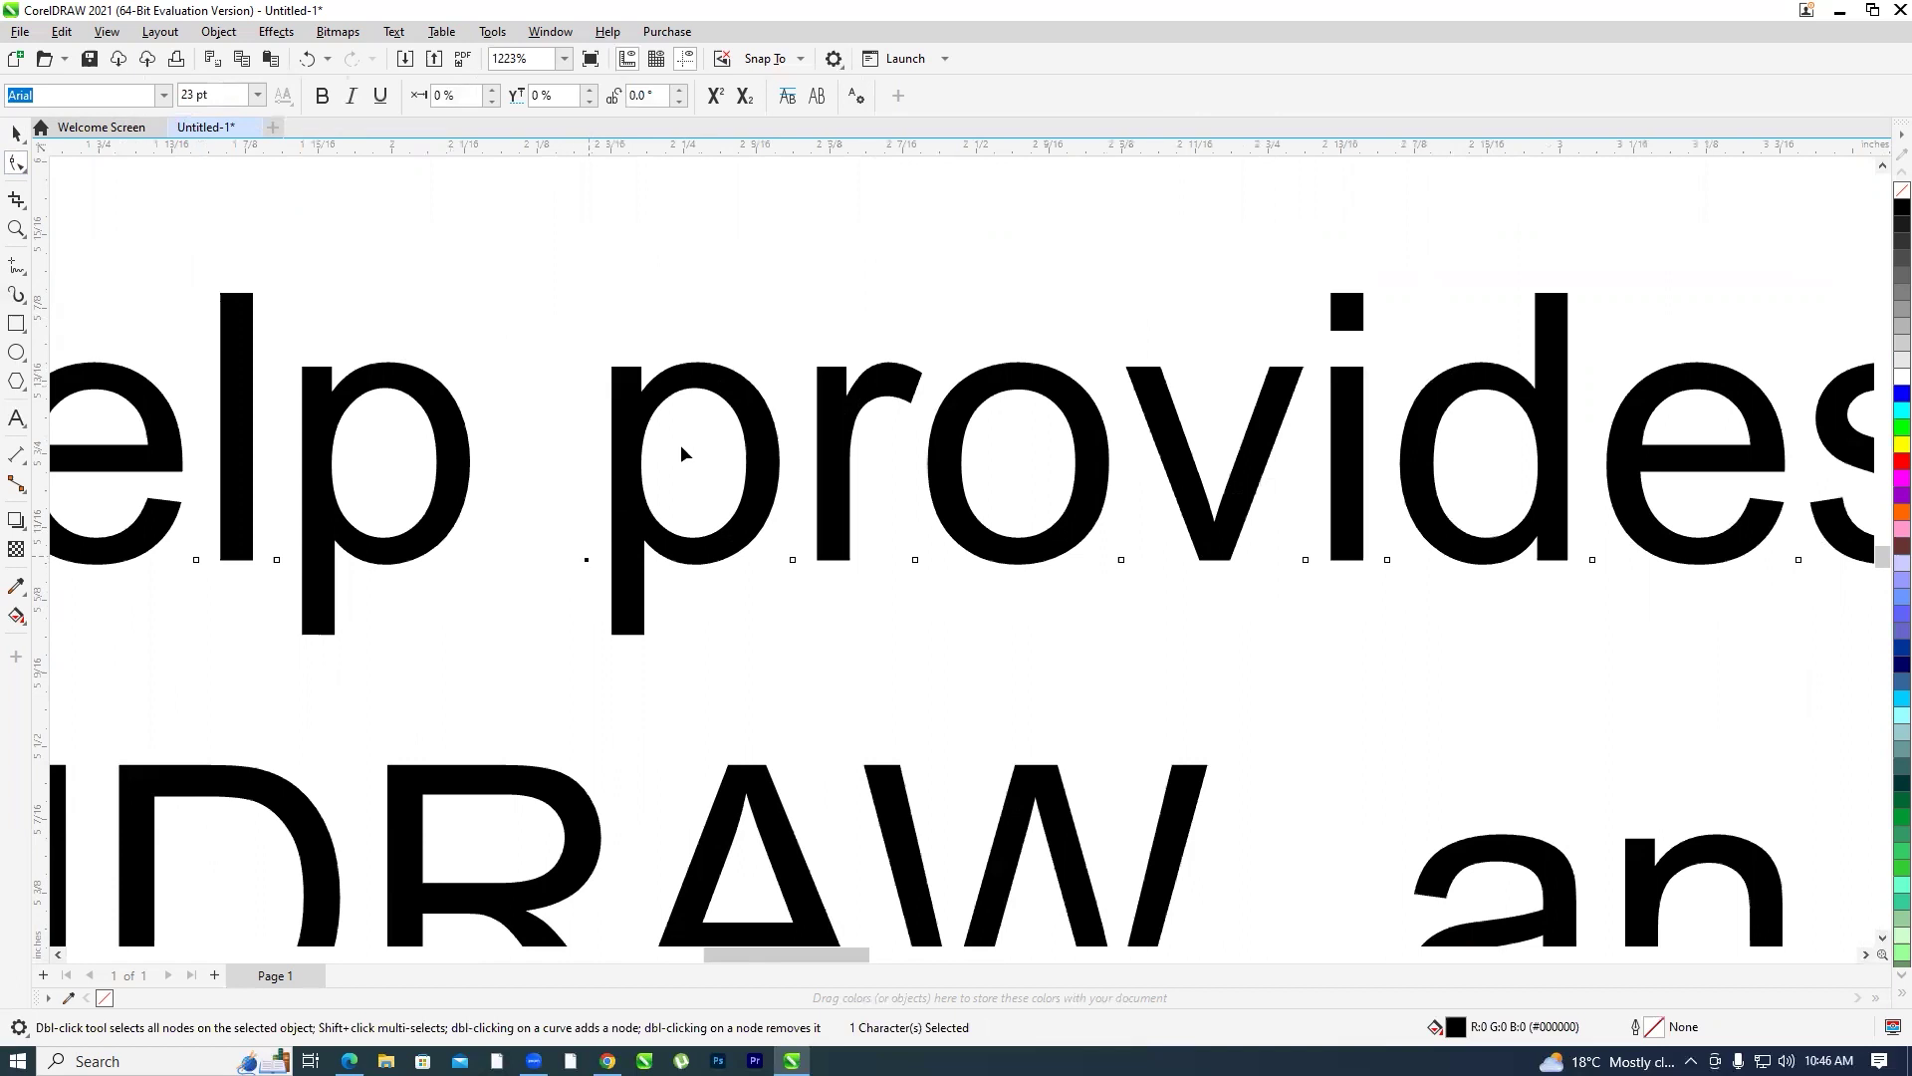
pyautogui.click(1901, 461)
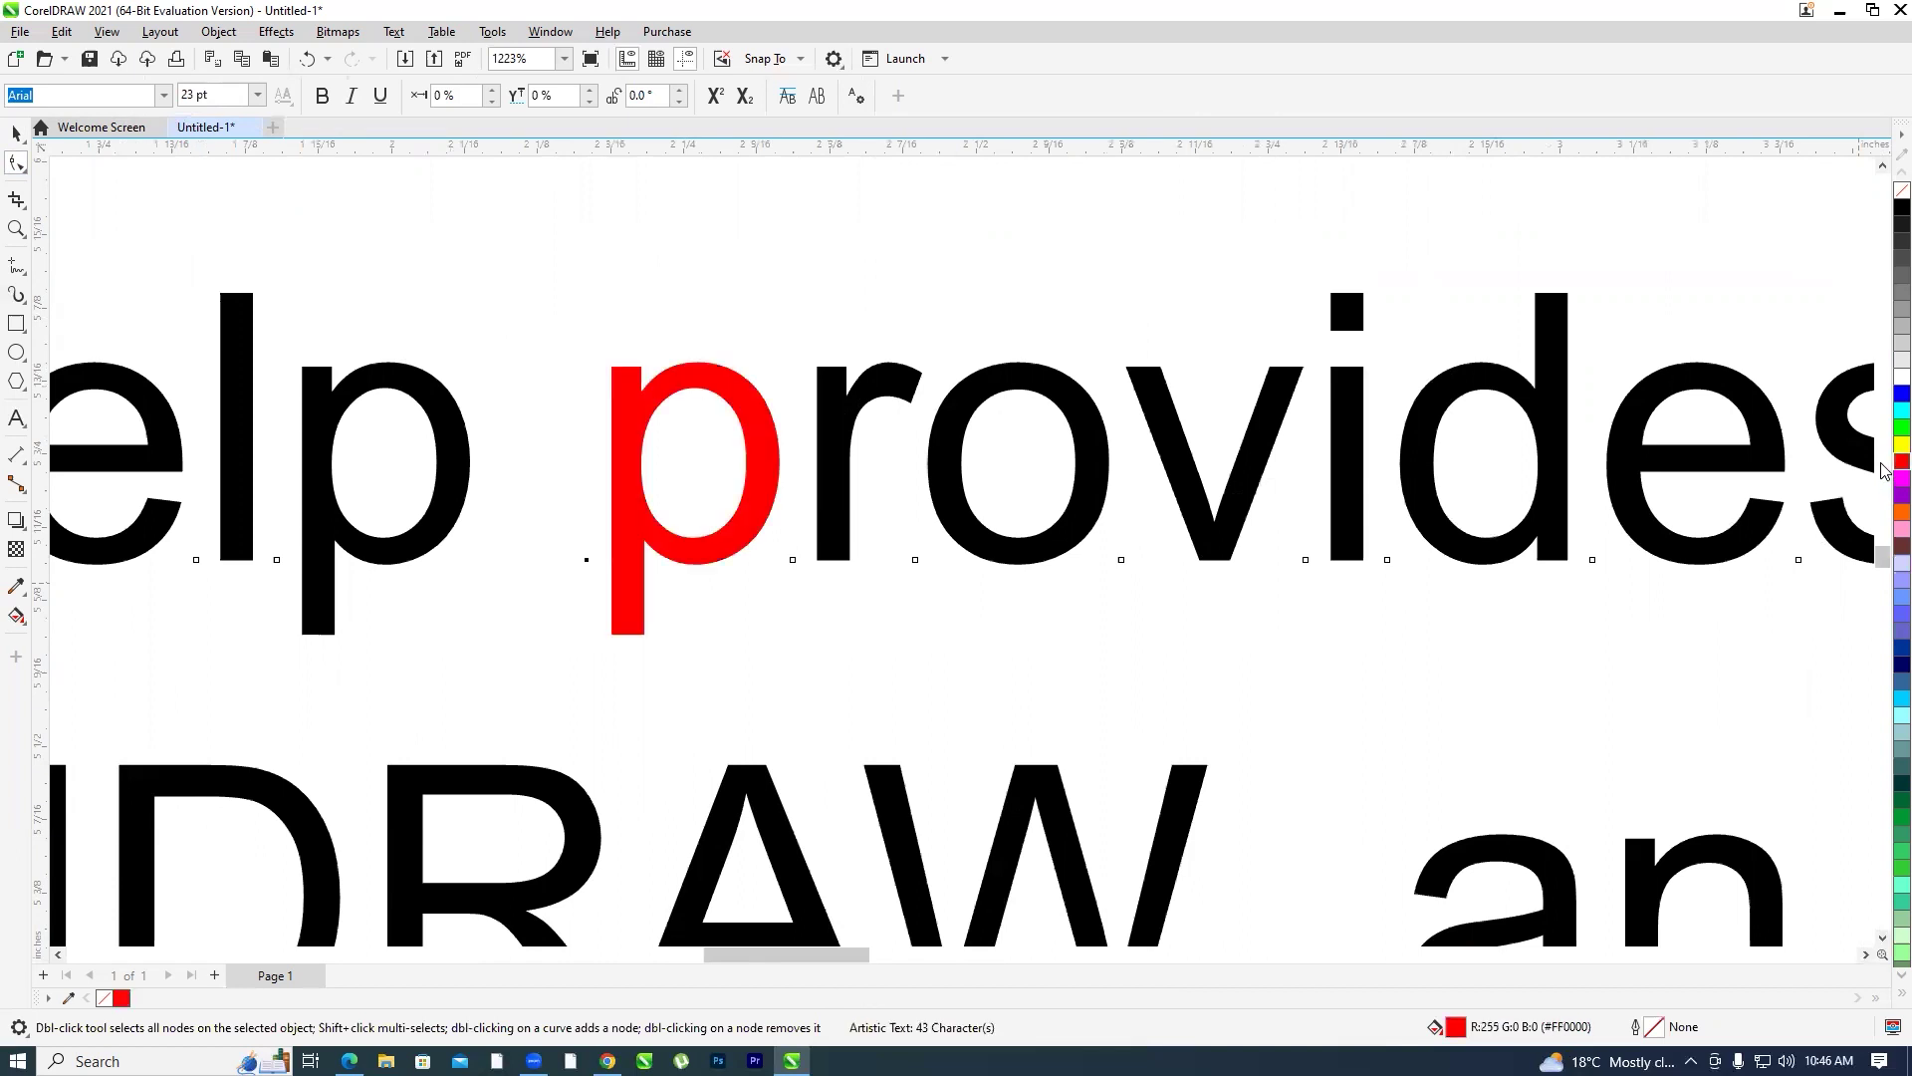
# Color the r of "provides" pale lavender (R204 G204 B255) and the o pink (R255 G153 B204)
pyautogui.click(794, 563)
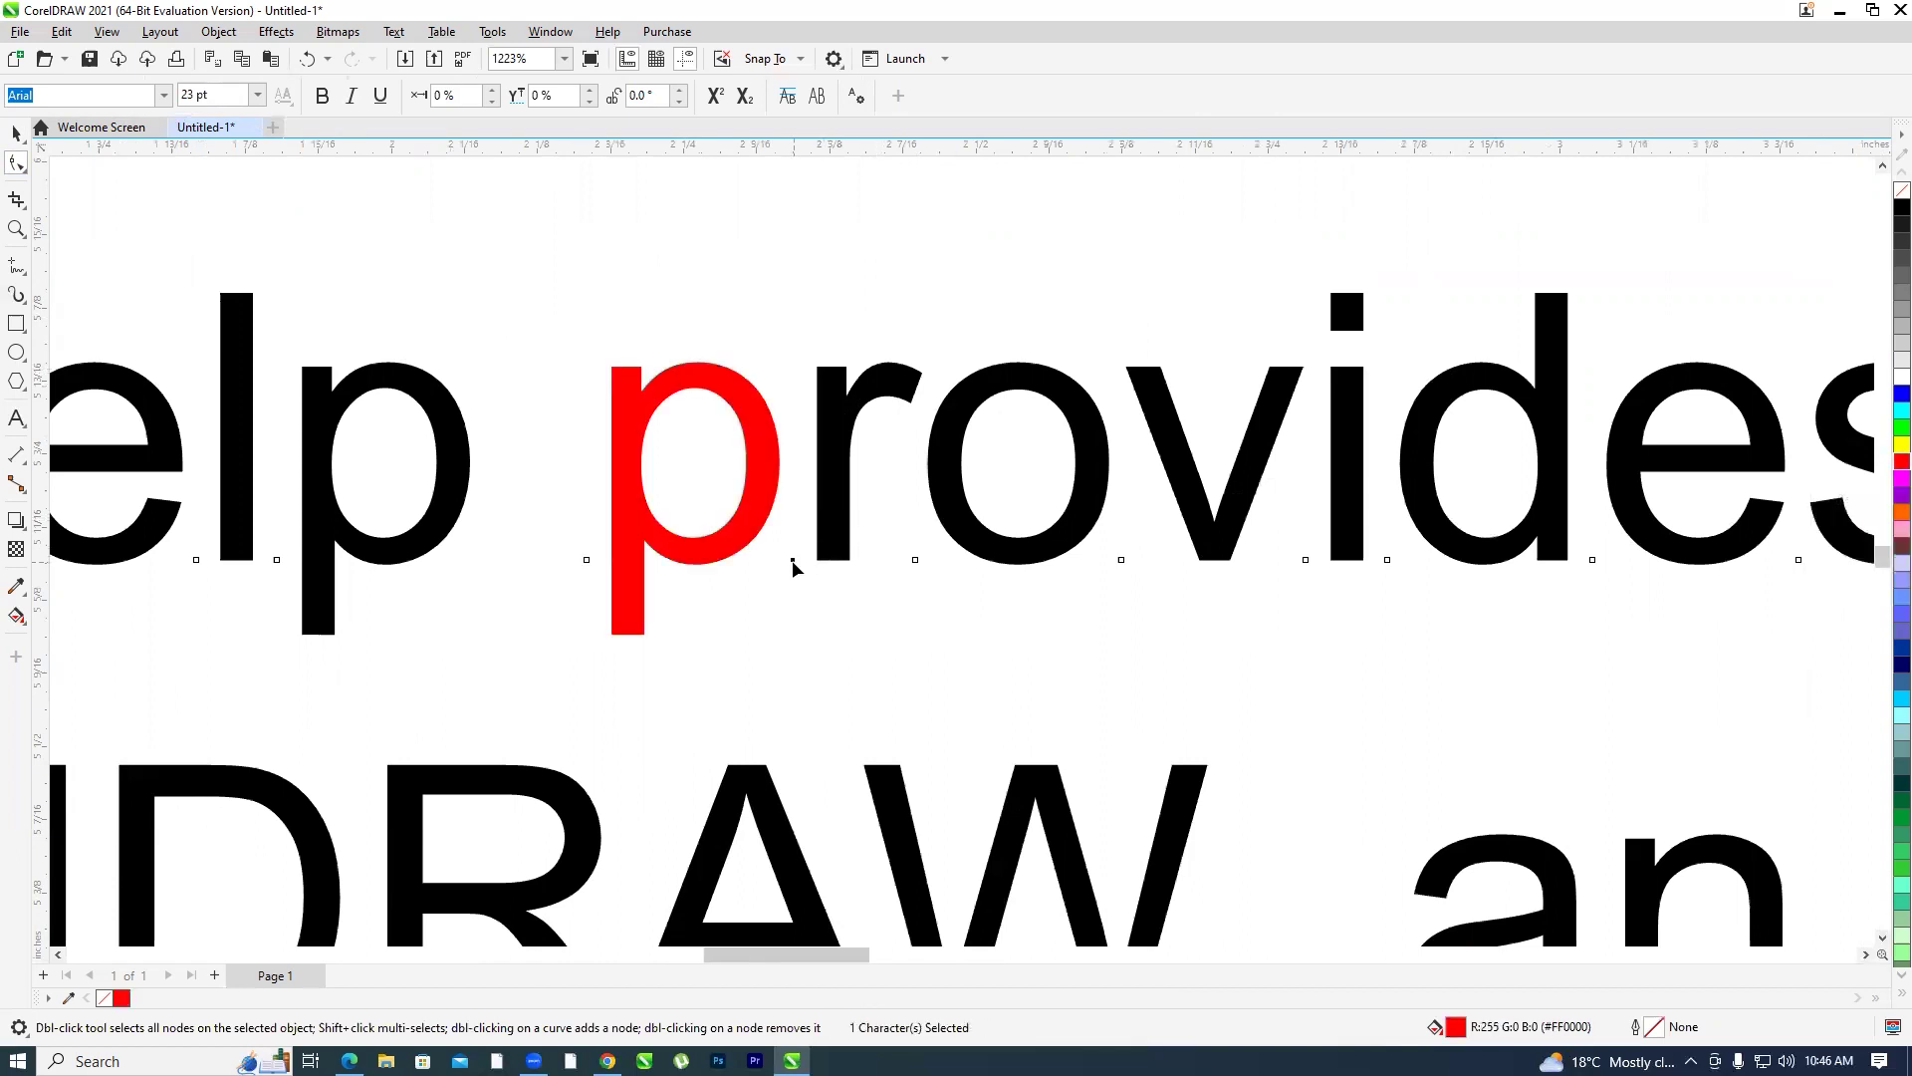
pyautogui.click(1901, 561)
pyautogui.click(917, 562)
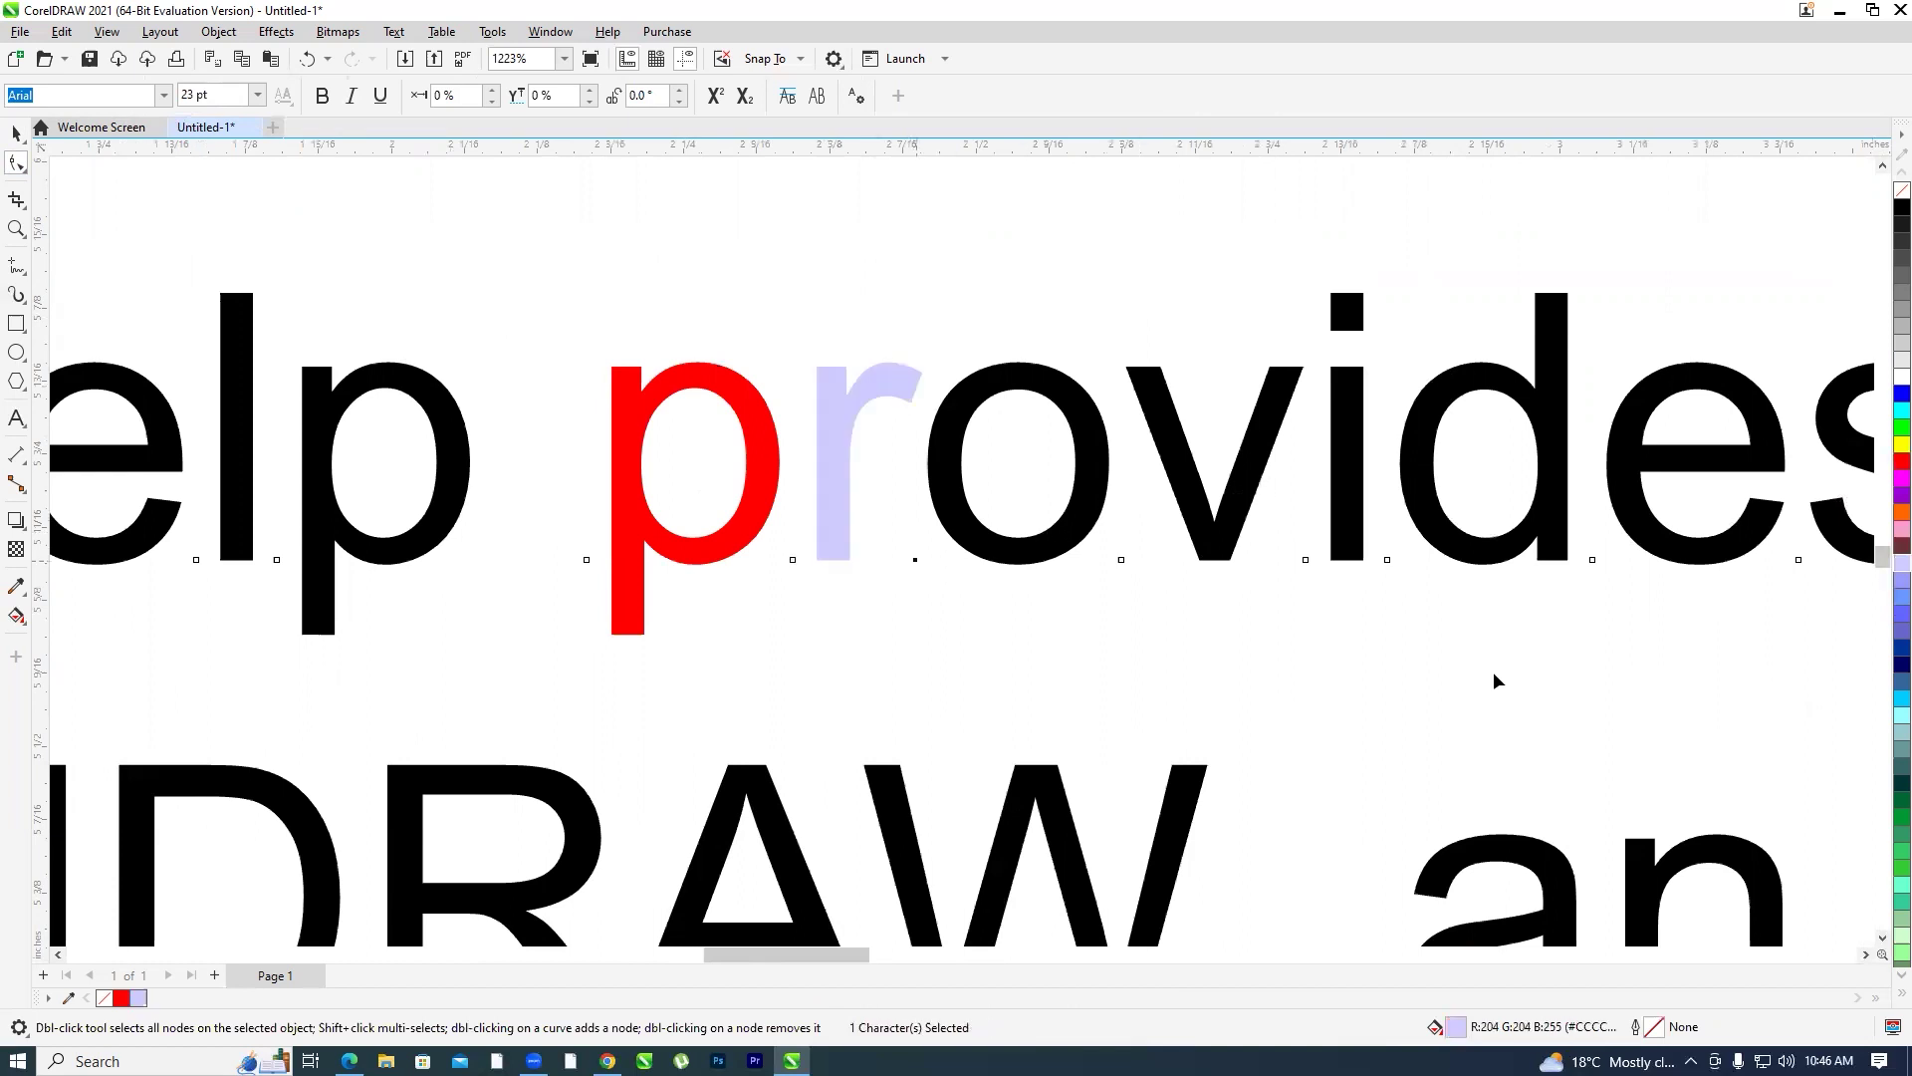
pyautogui.click(1901, 529)
pyautogui.click(953, 545)
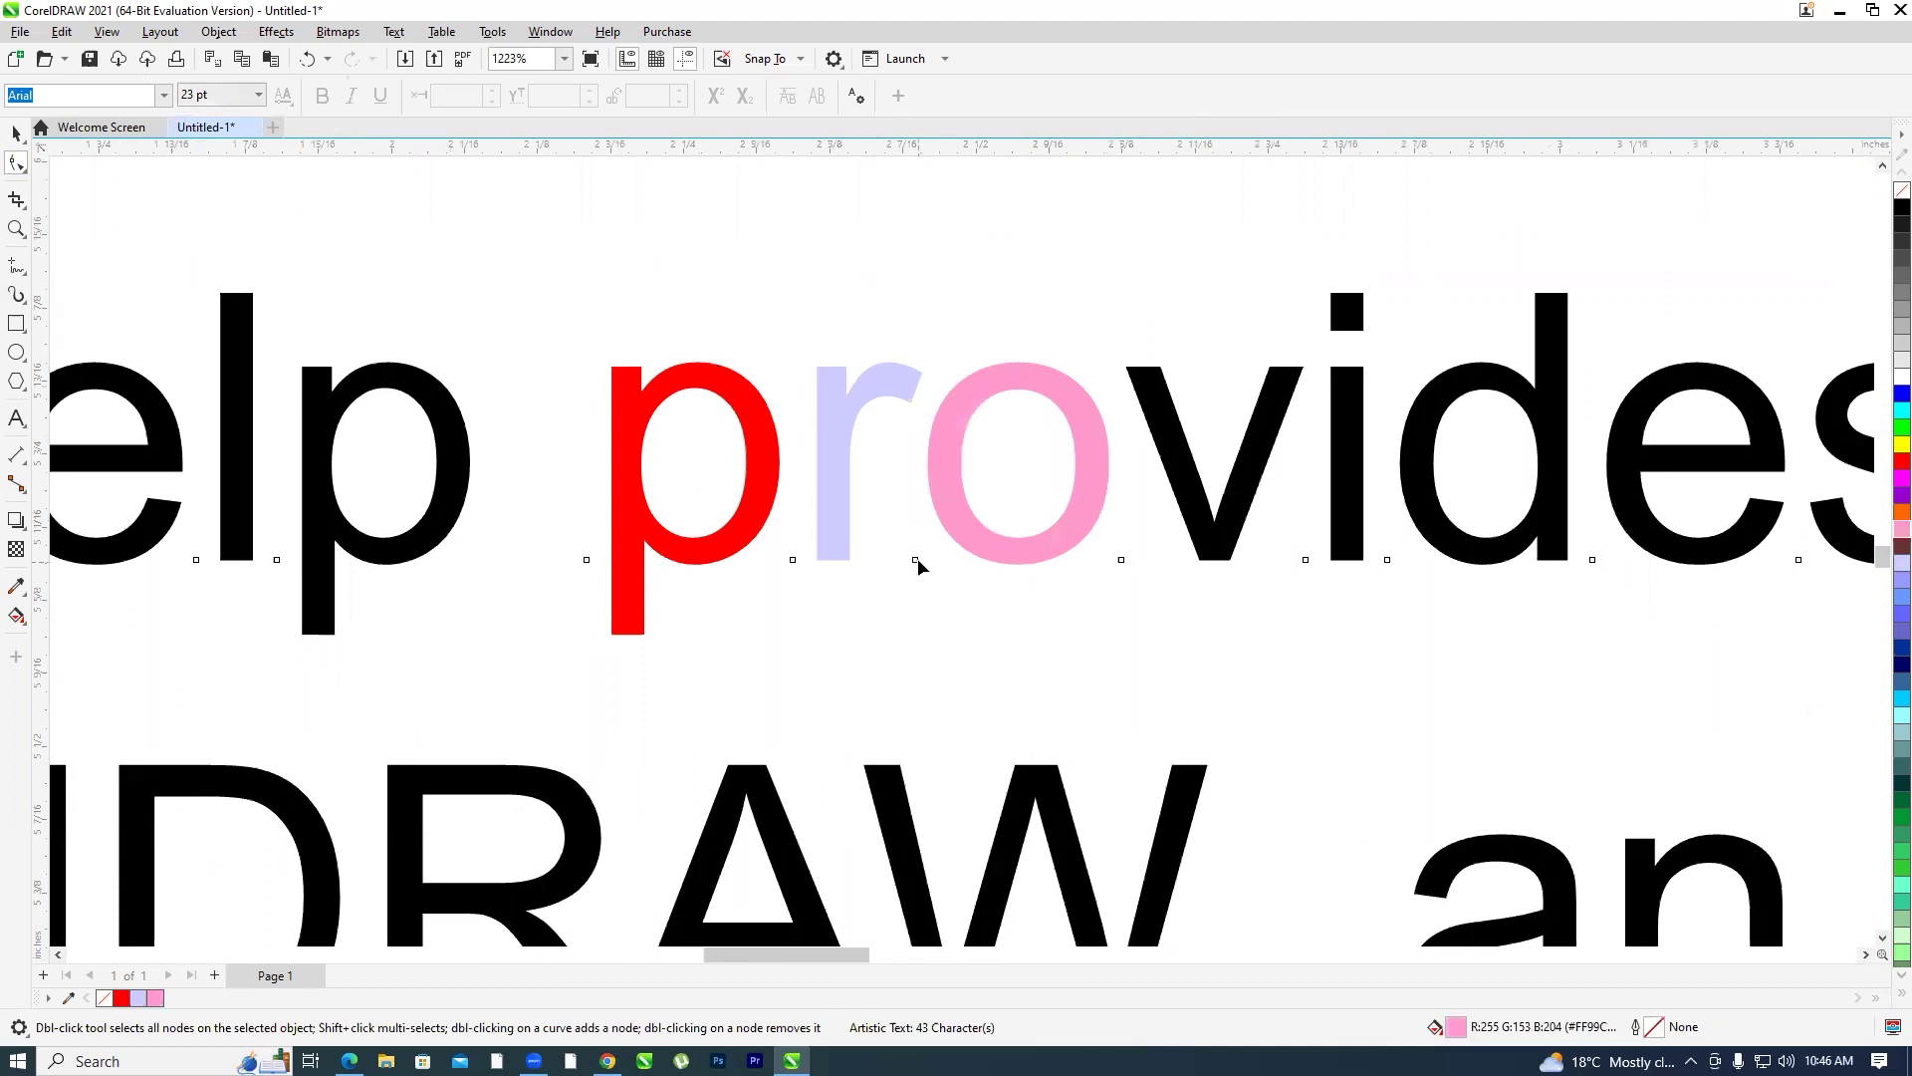
# Shift the pink o of "provides" slightly, to a 2% horizontal and -3% vertical character offset
pyautogui.click(916, 561)
pyautogui.moveTo(916, 531); pyautogui.dragTo(902, 615)
pyautogui.scroll(-3, 706, 554)
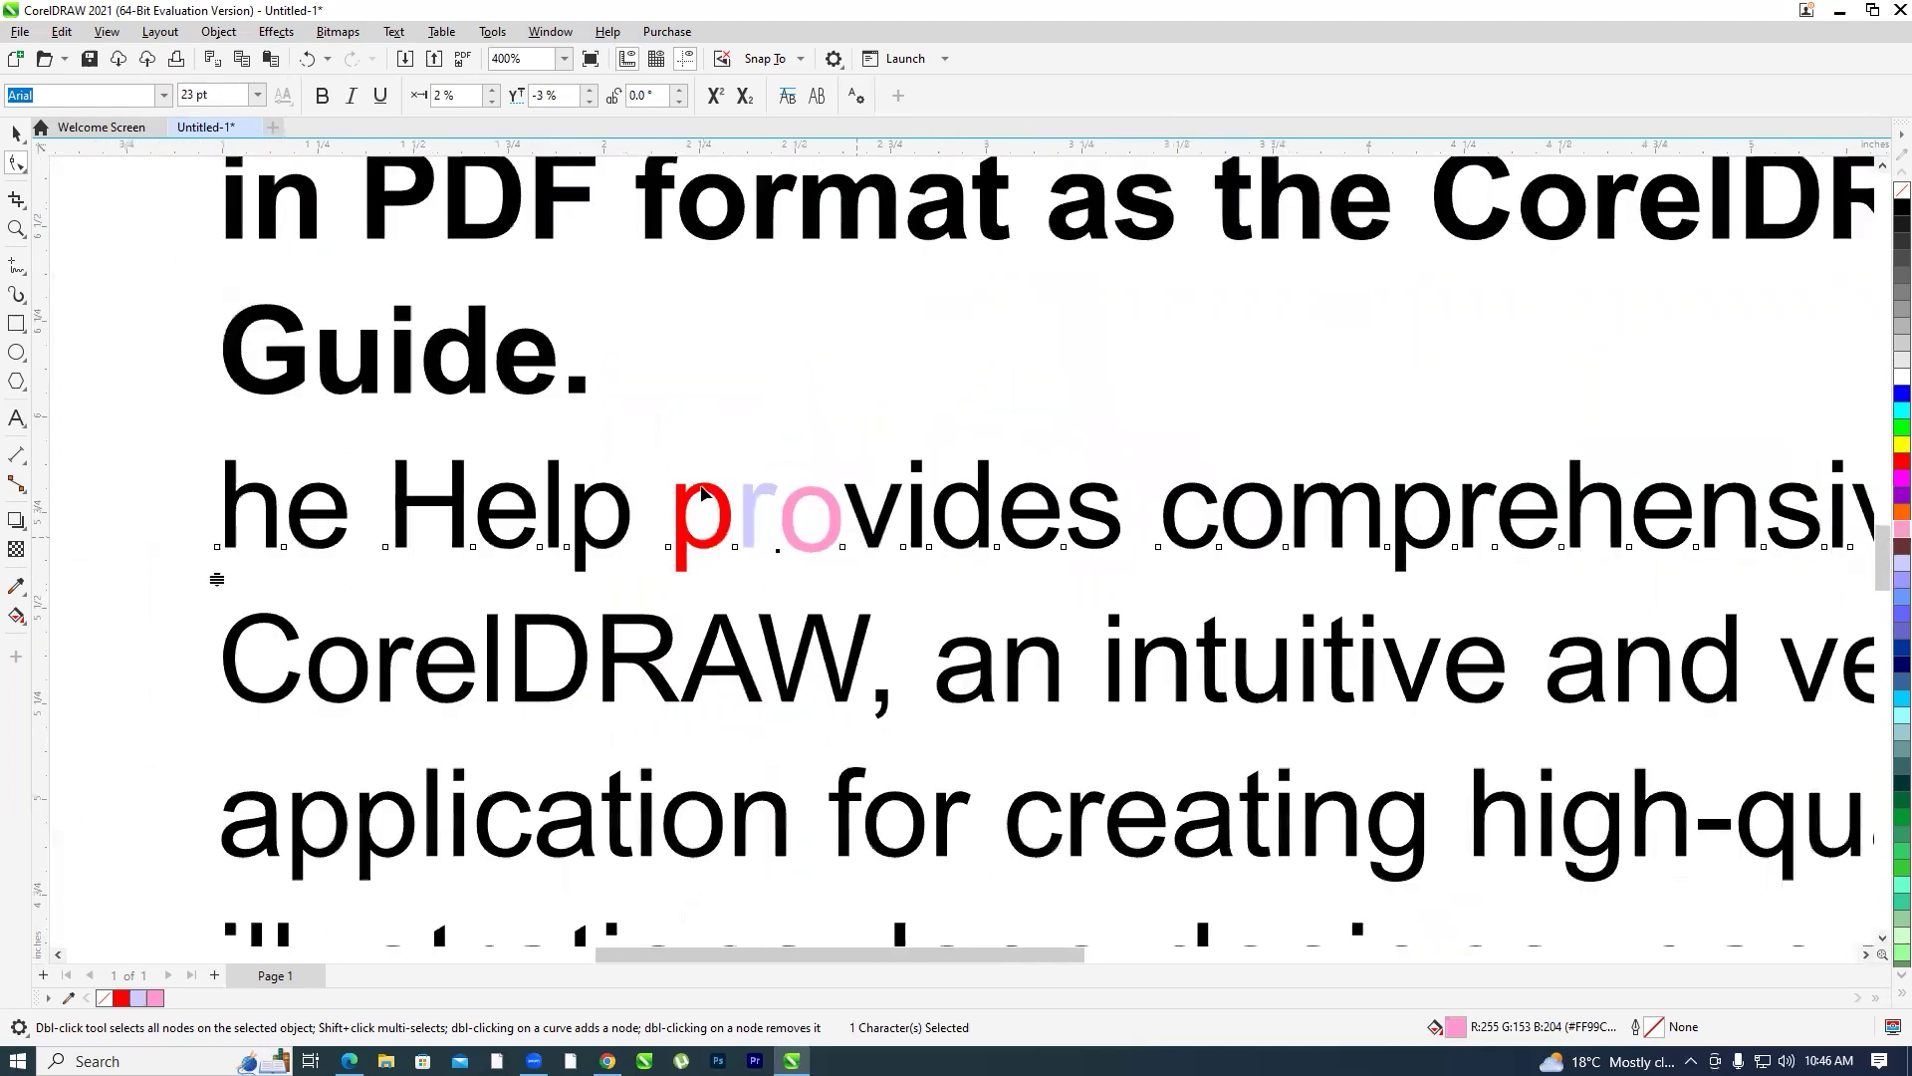
# Move the whole "he Help provides" line to about X 5.02 in, Y 5.89 in
pyautogui.click(16, 132)
pyautogui.click(782, 580)
pyautogui.moveTo(889, 541); pyautogui.dragTo(1042, 498)
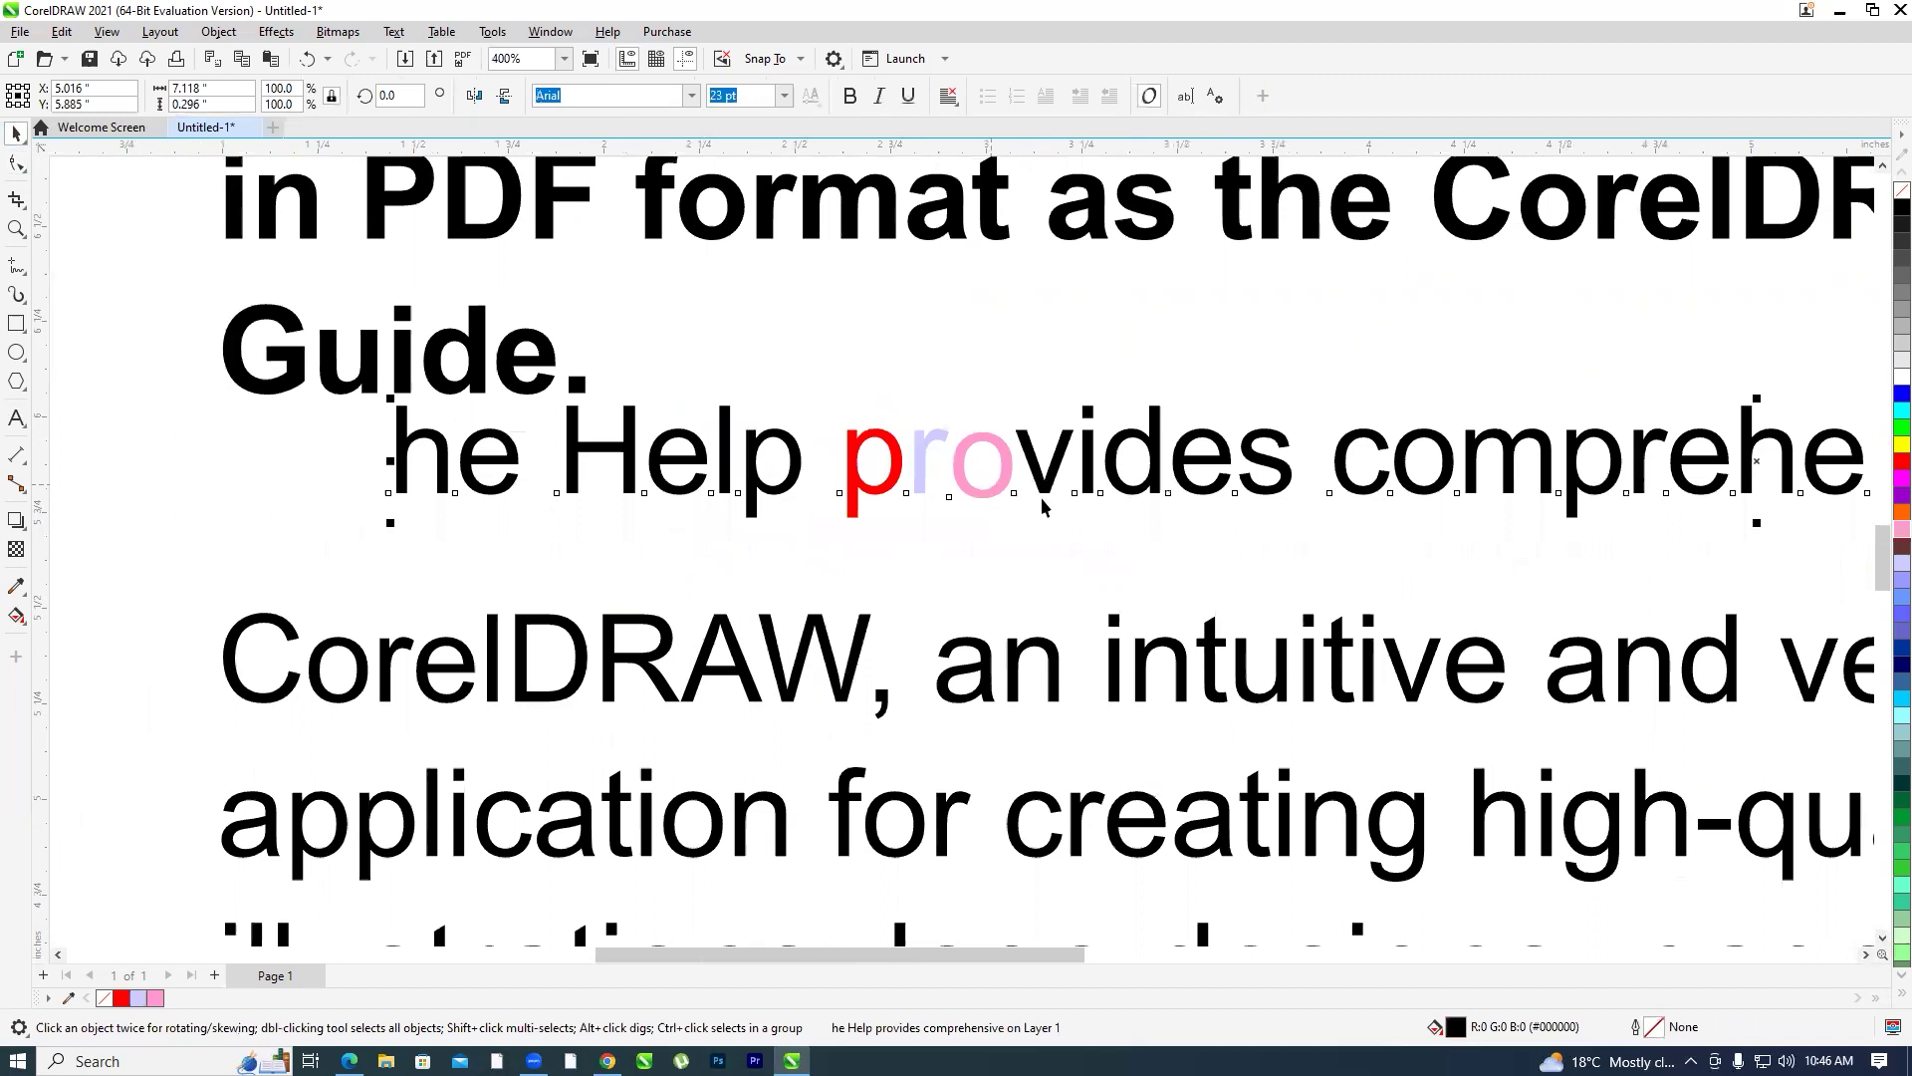
# Select all eight letters of "provides" with the Shape tool and shift them slightly down and to the right
pyautogui.scroll(2, 1086, 473)
pyautogui.click(16, 163)
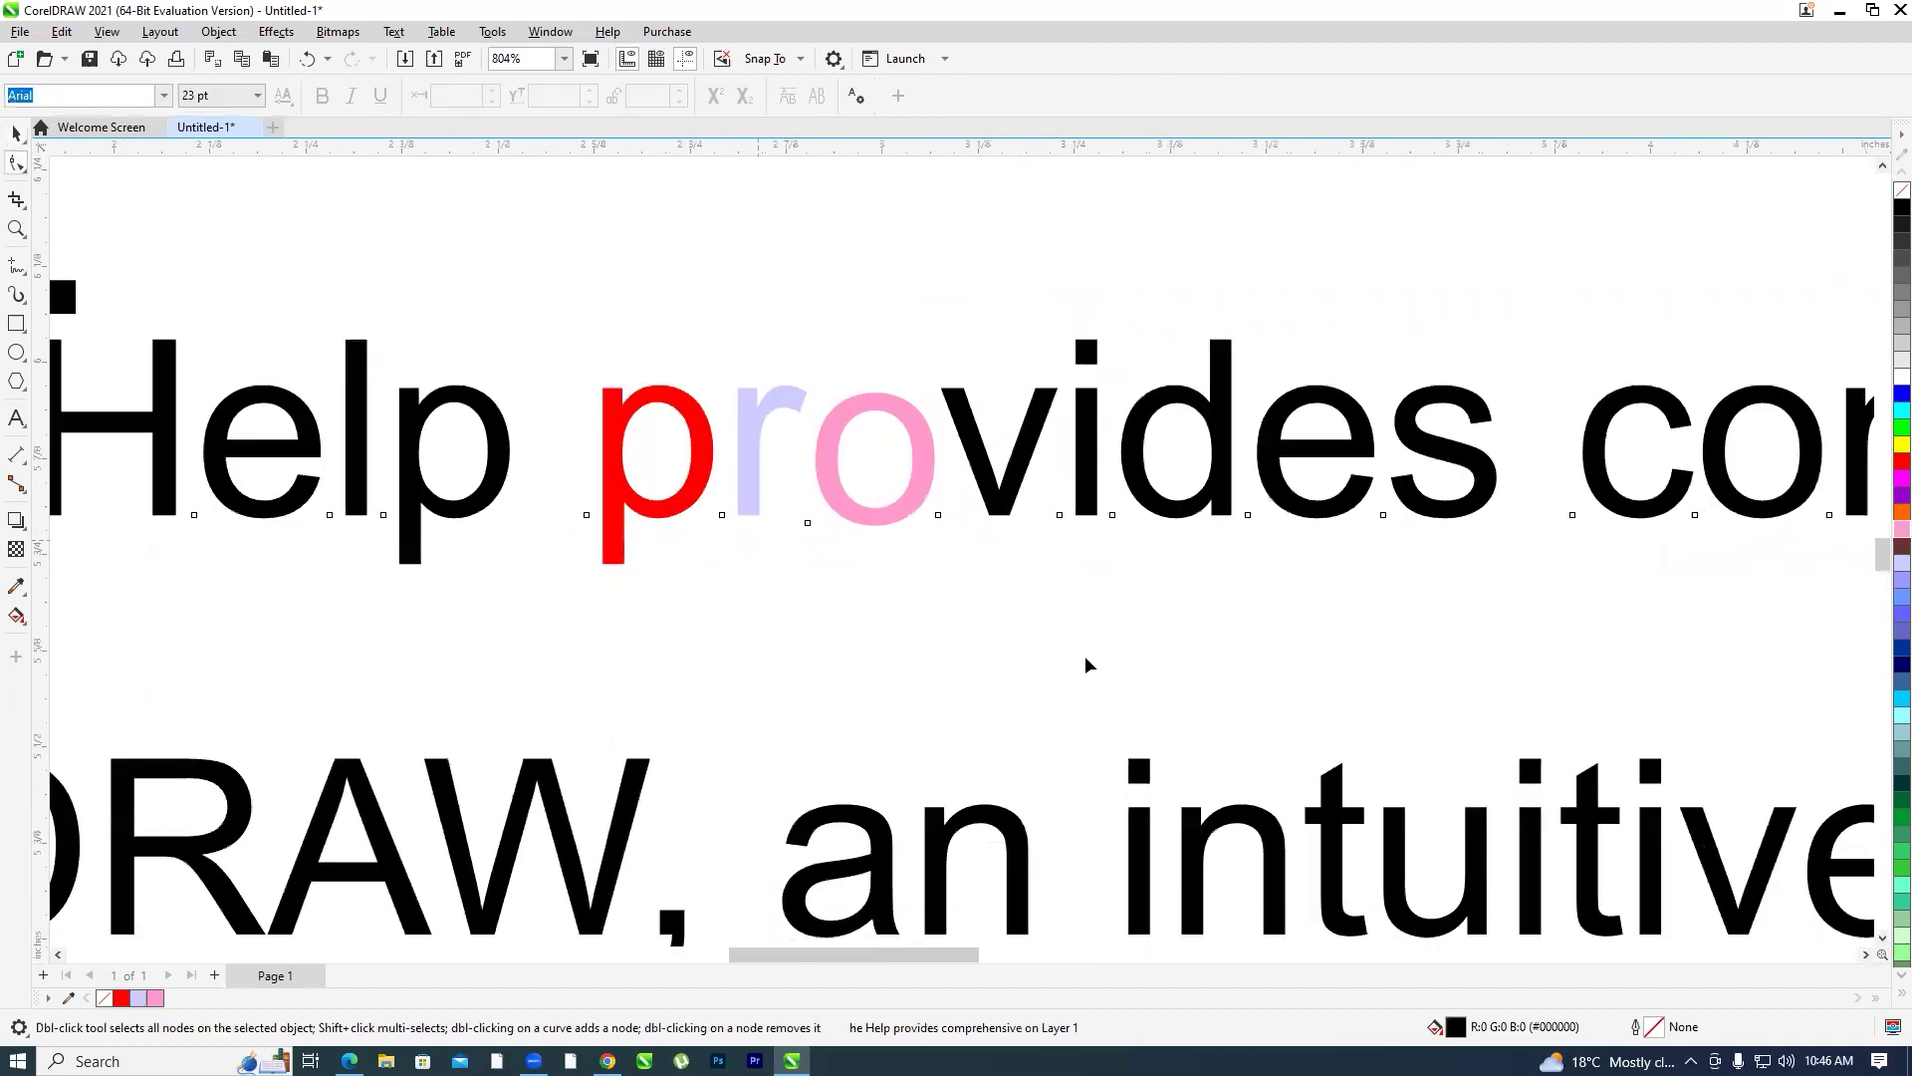
pyautogui.moveTo(540, 573); pyautogui.dragTo(1504, 506)
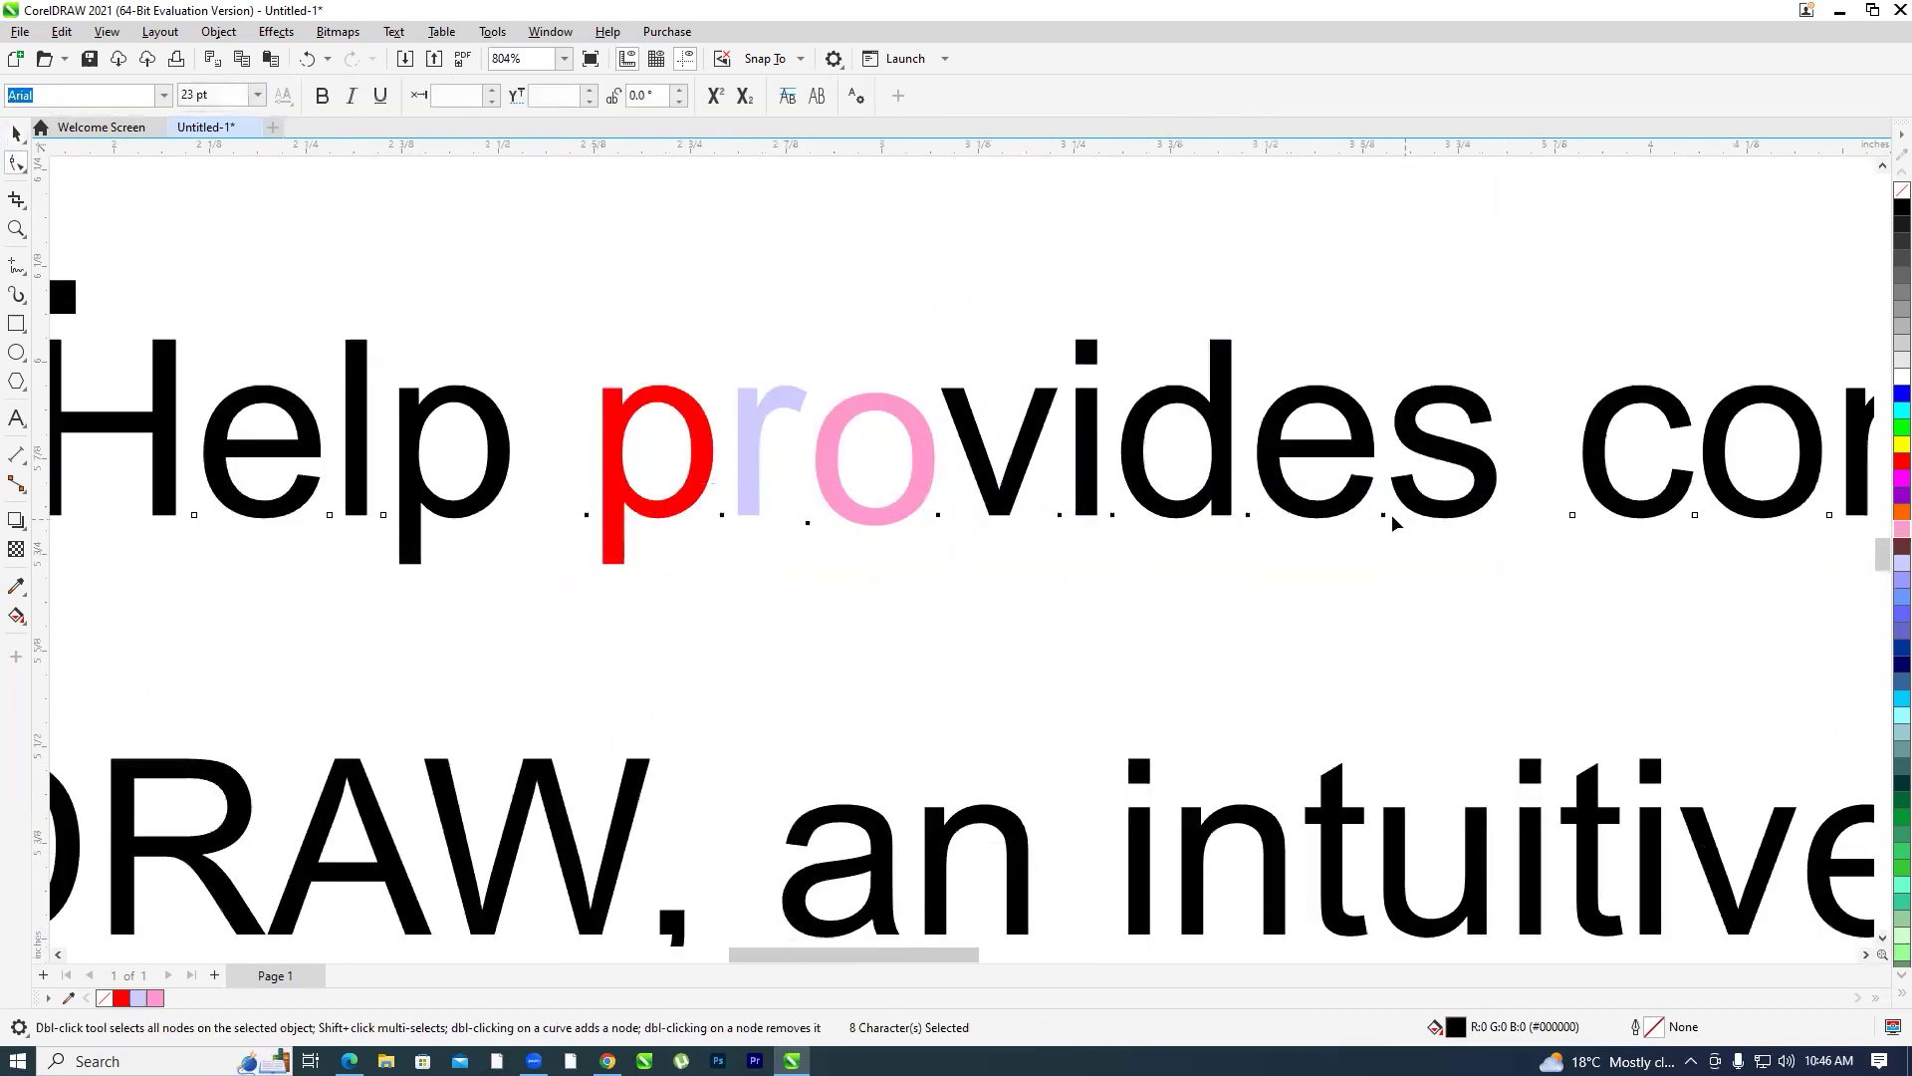
pyautogui.moveTo(1379, 467); pyautogui.dragTo(1394, 538)
pyautogui.click(1091, 546)
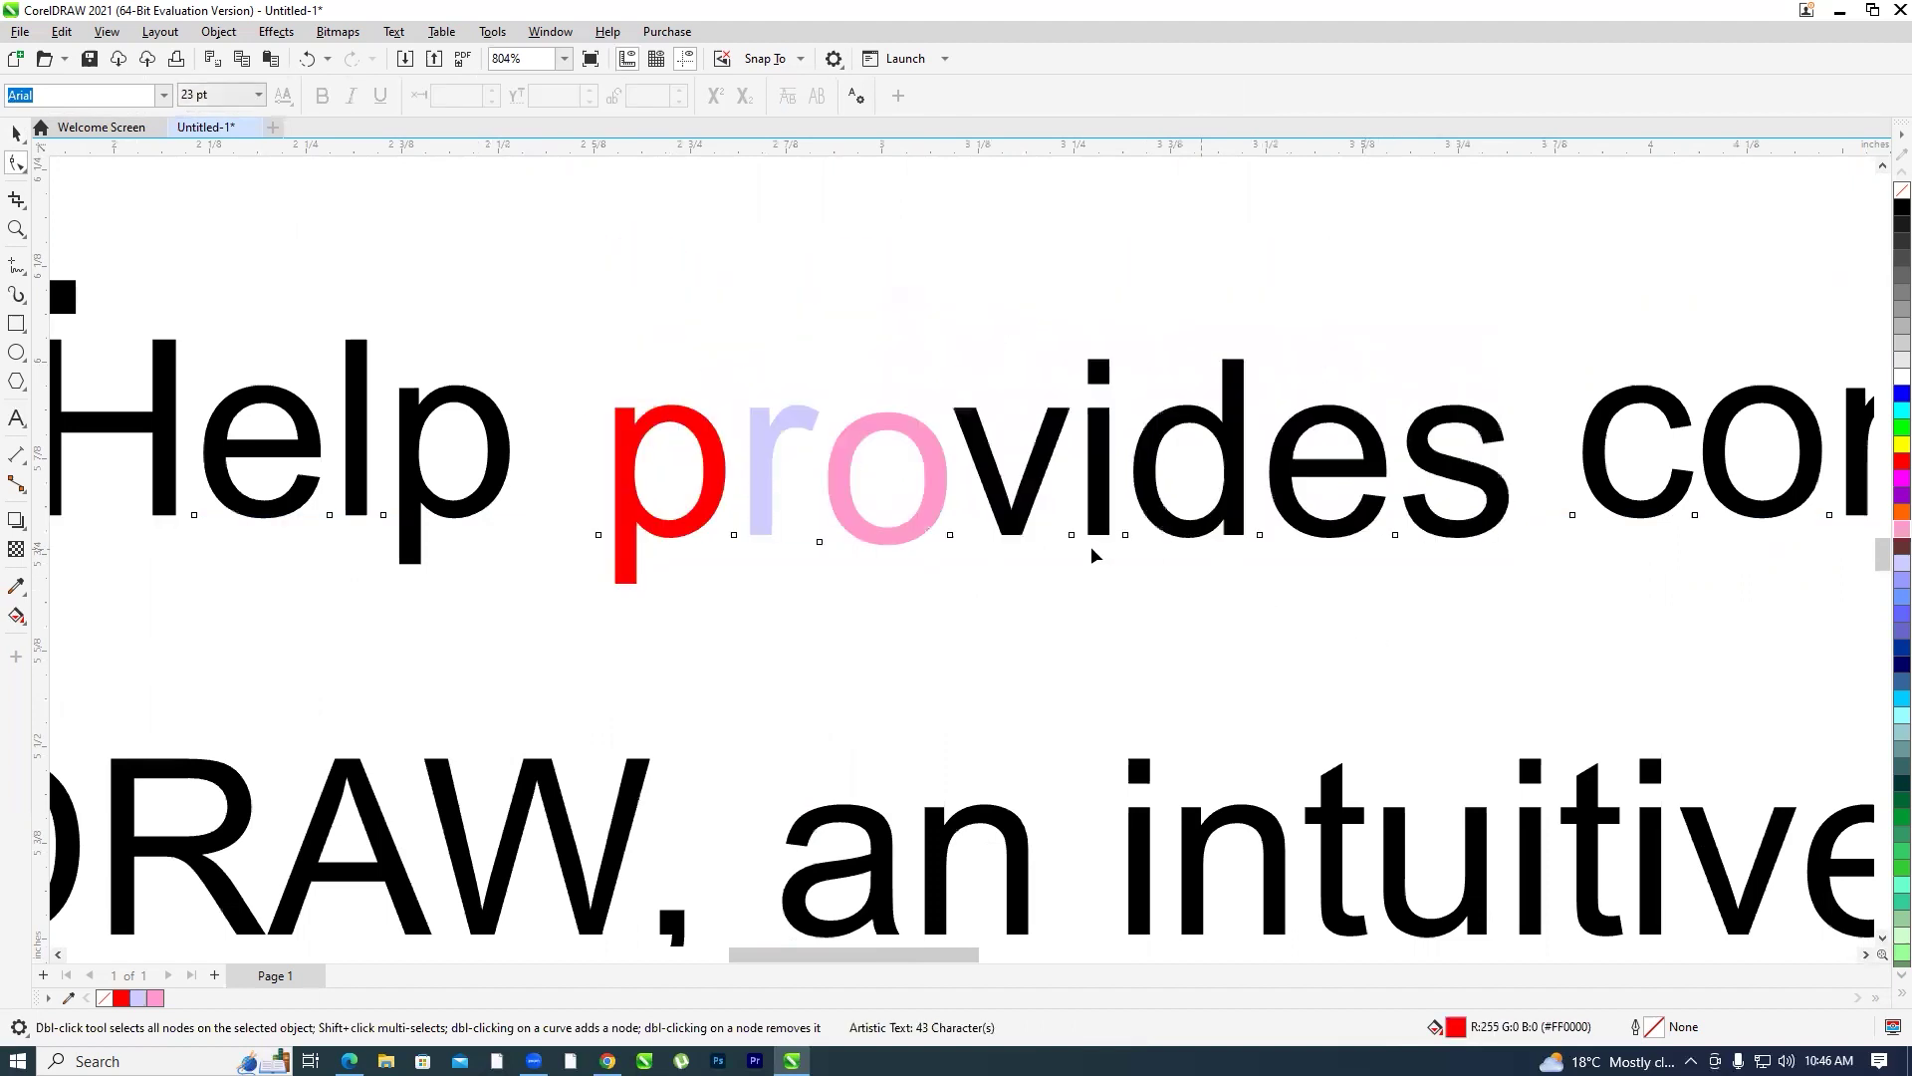
# Move the pink o before the p at -134% horizontal and -7% vertical offset, and reposition the line to about X 5.12 in, Y 5.79 in
pyautogui.click(819, 544)
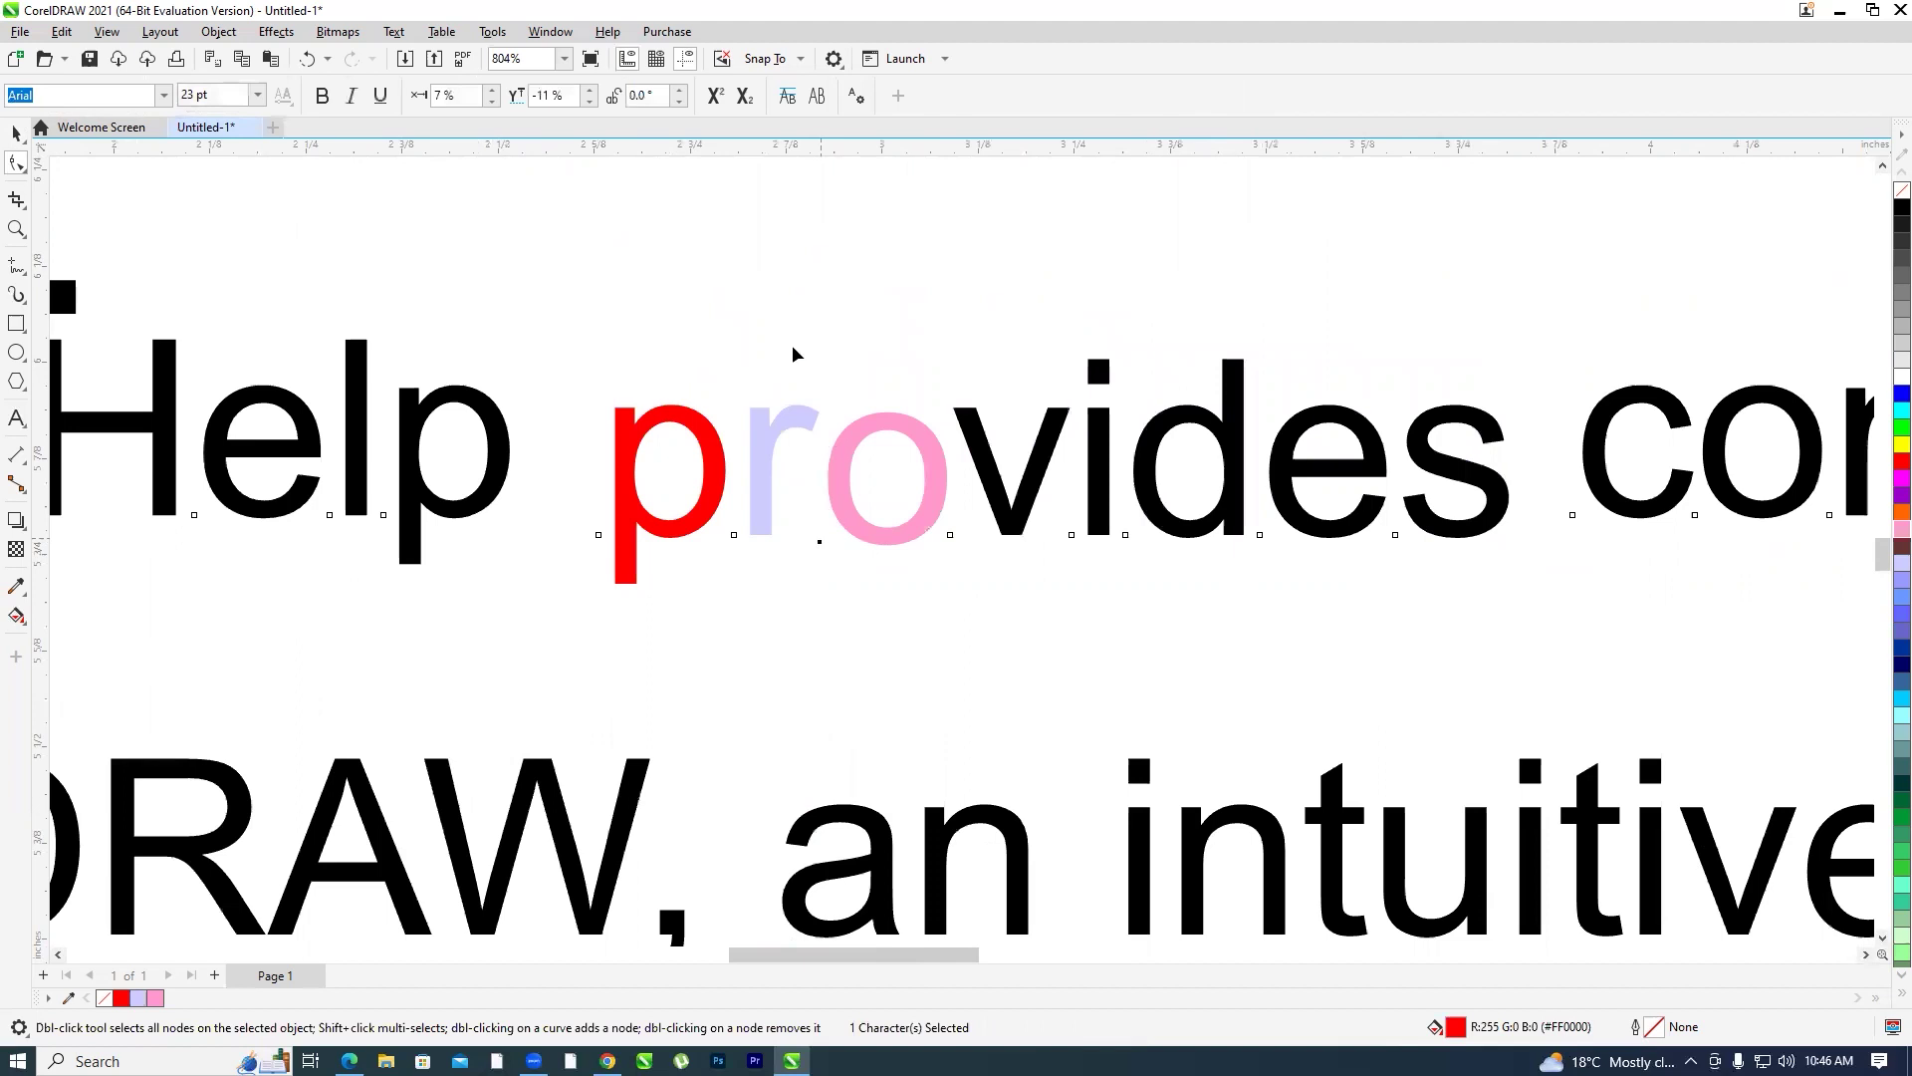
pyautogui.moveTo(813, 503); pyautogui.dragTo(468, 493)
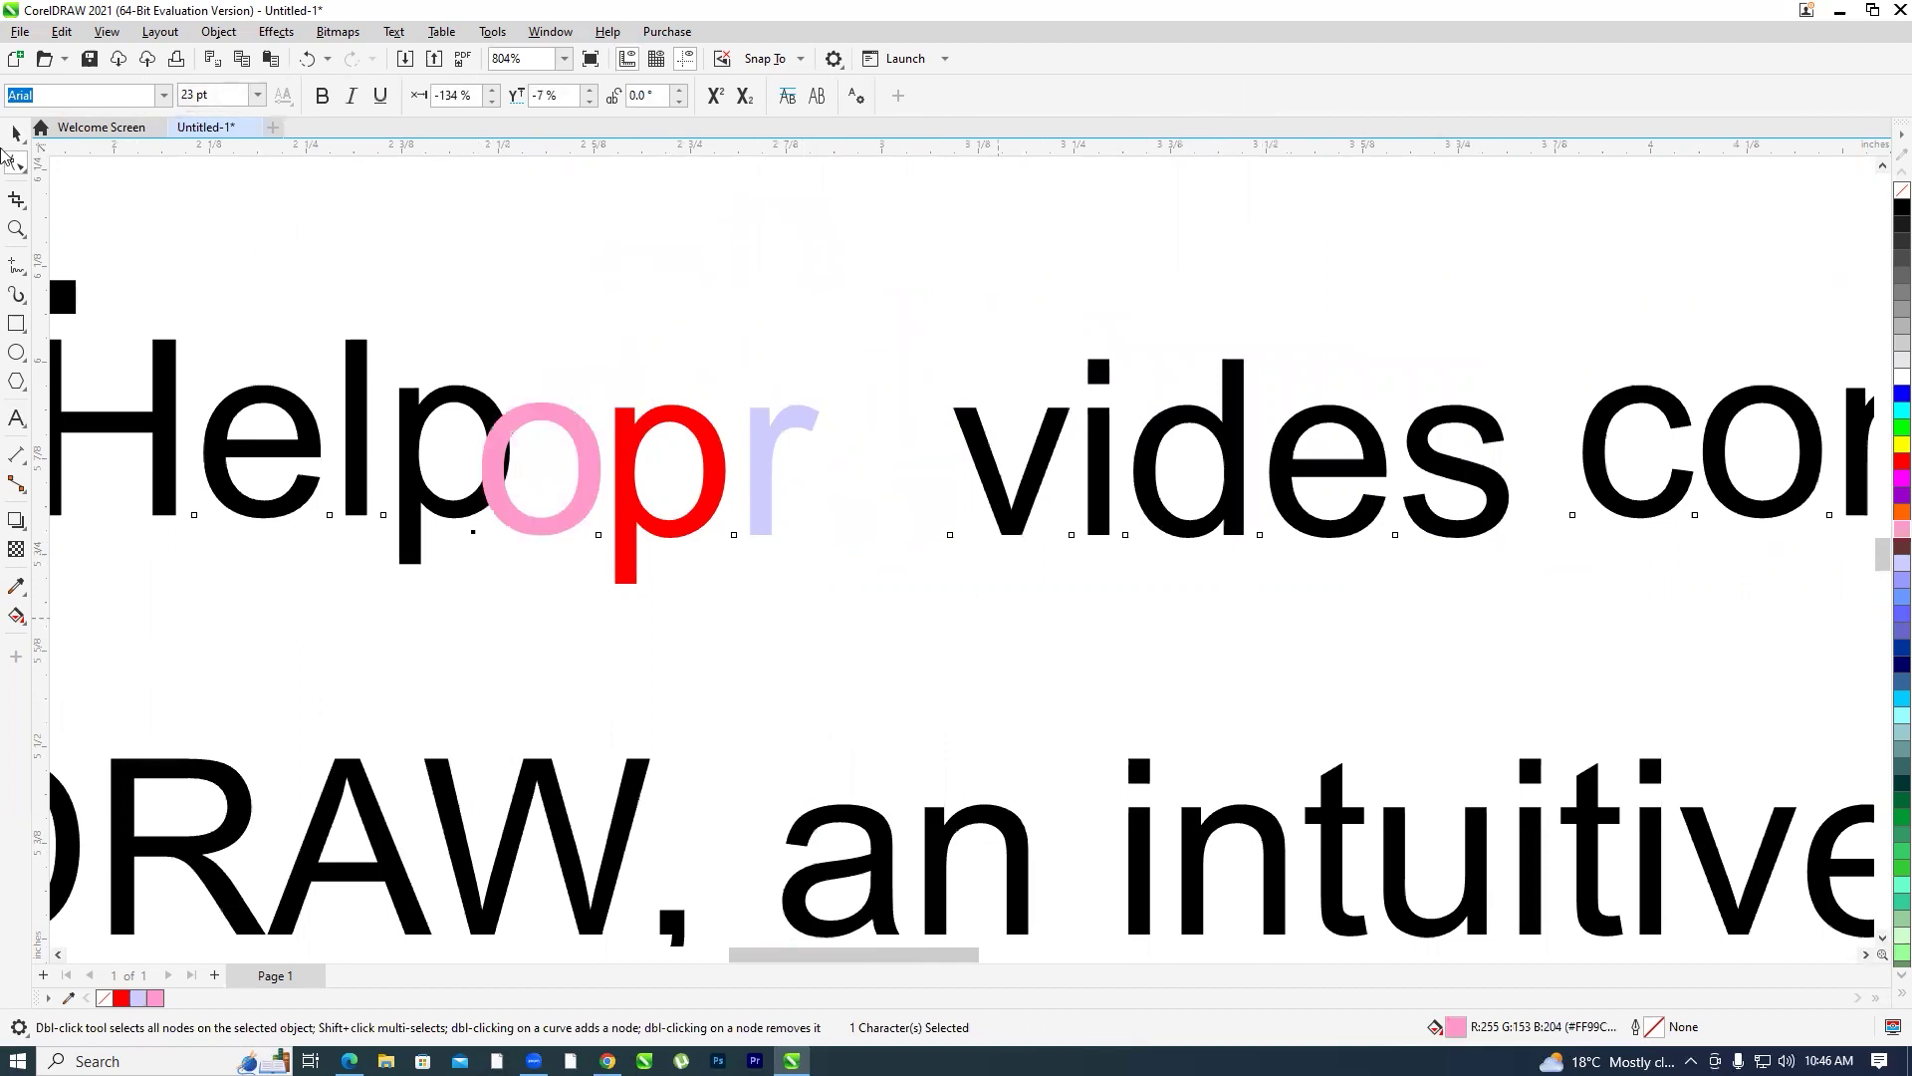
pyautogui.click(15, 133)
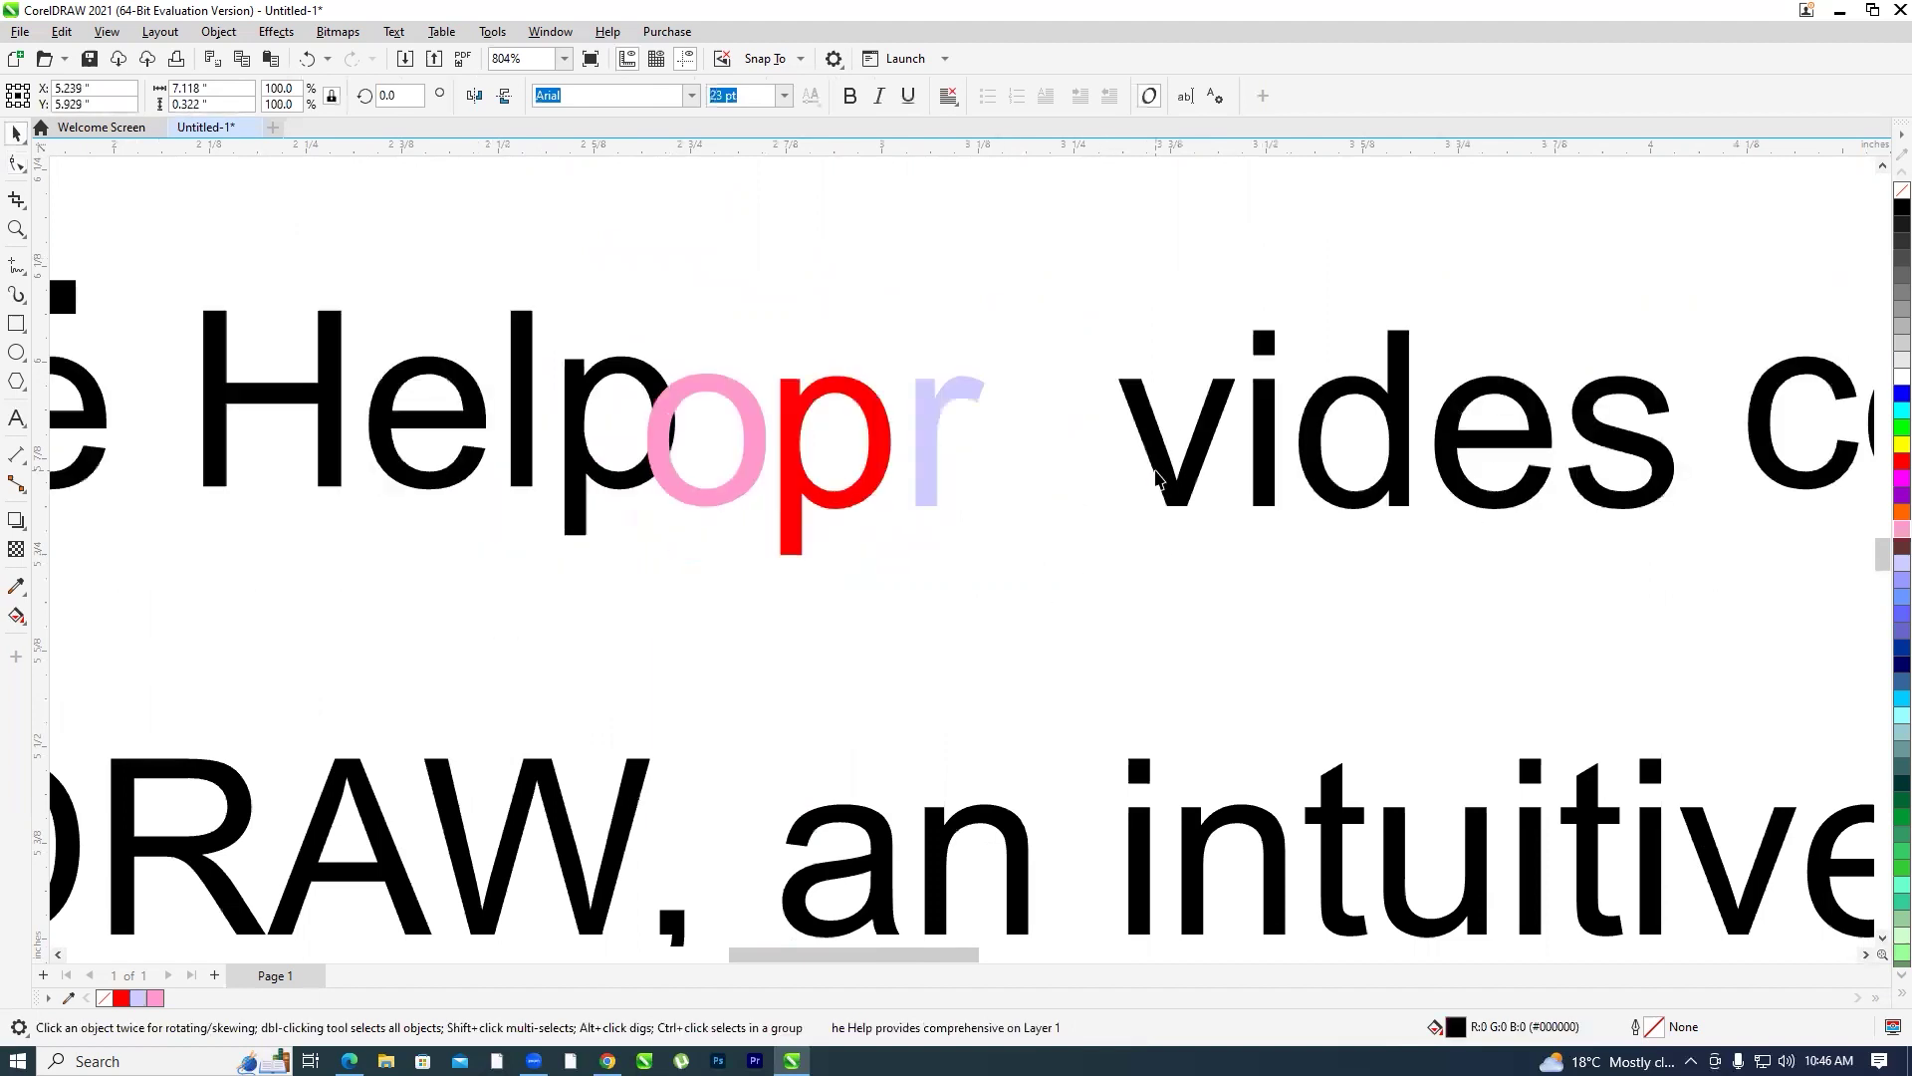
pyautogui.moveTo(1158, 477); pyautogui.dragTo(974, 594)
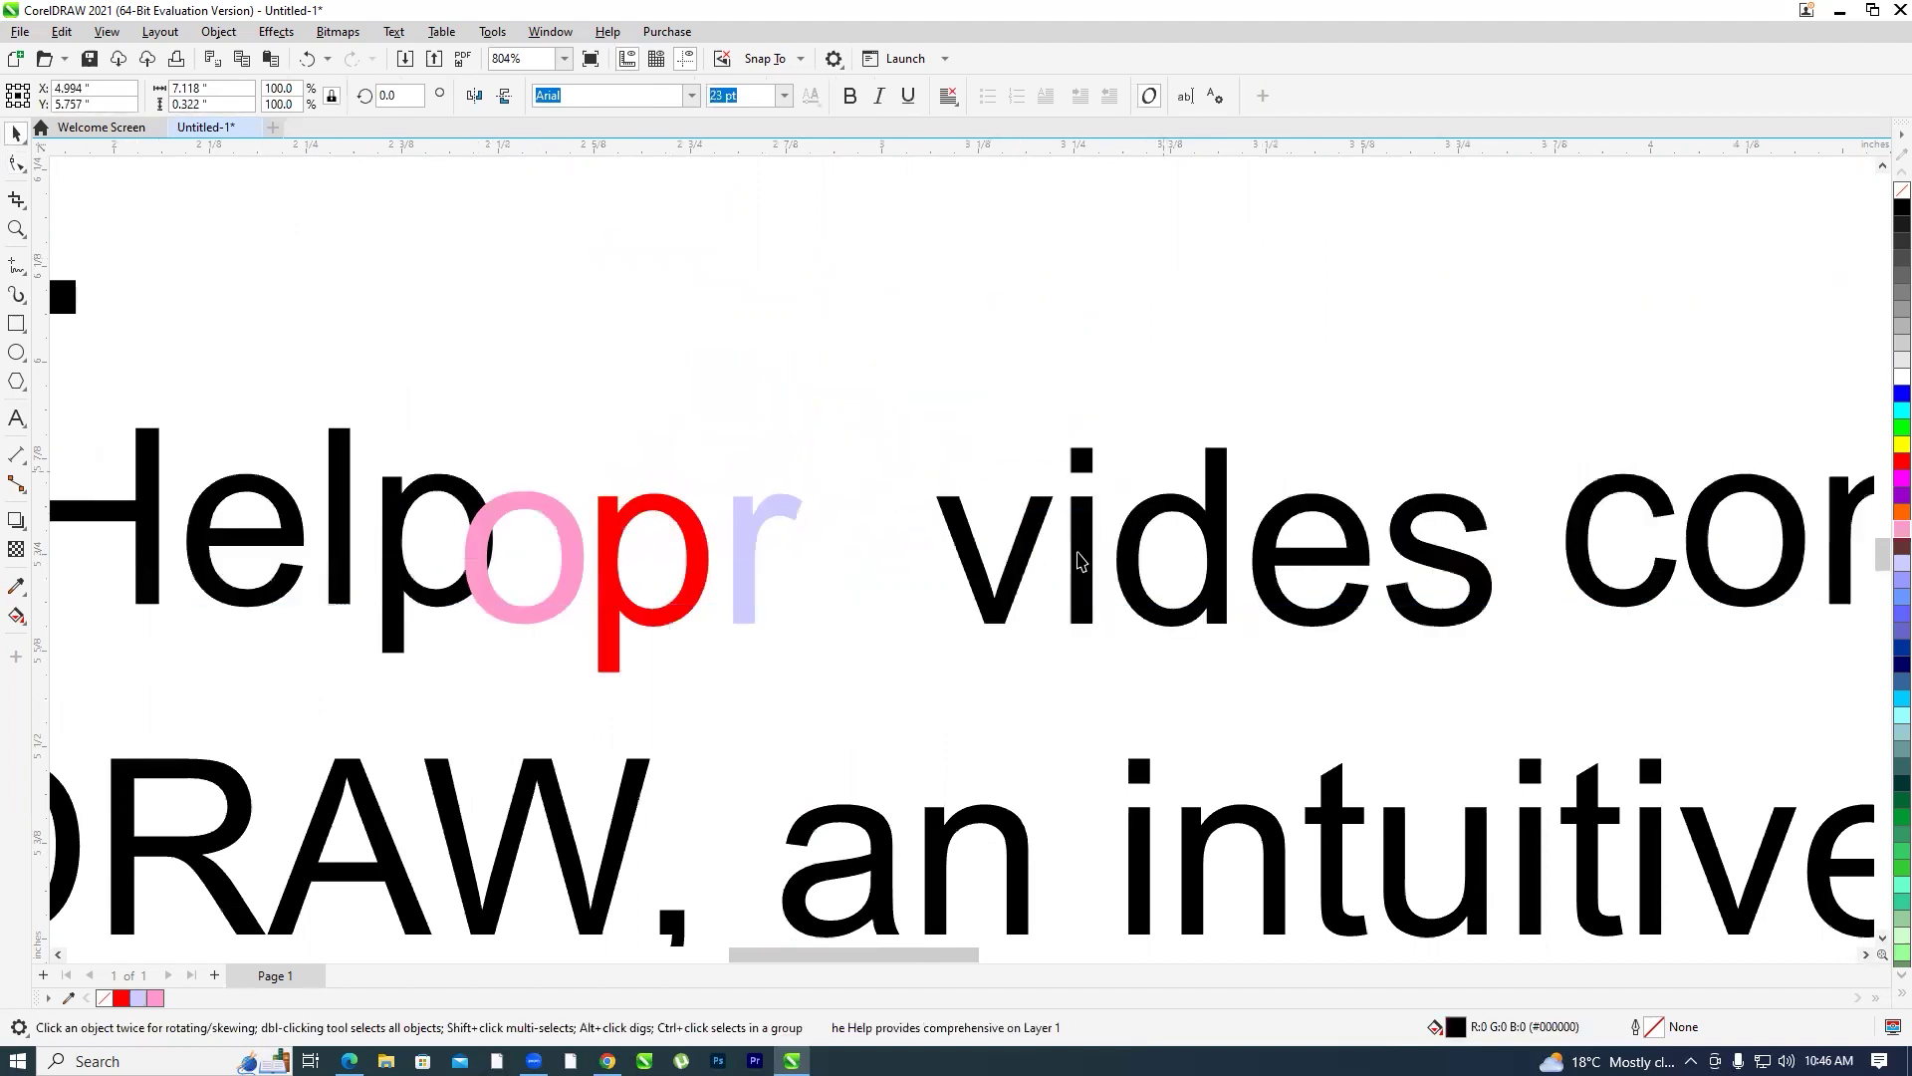
pyautogui.moveTo(1081, 560); pyautogui.dragTo(1180, 536)
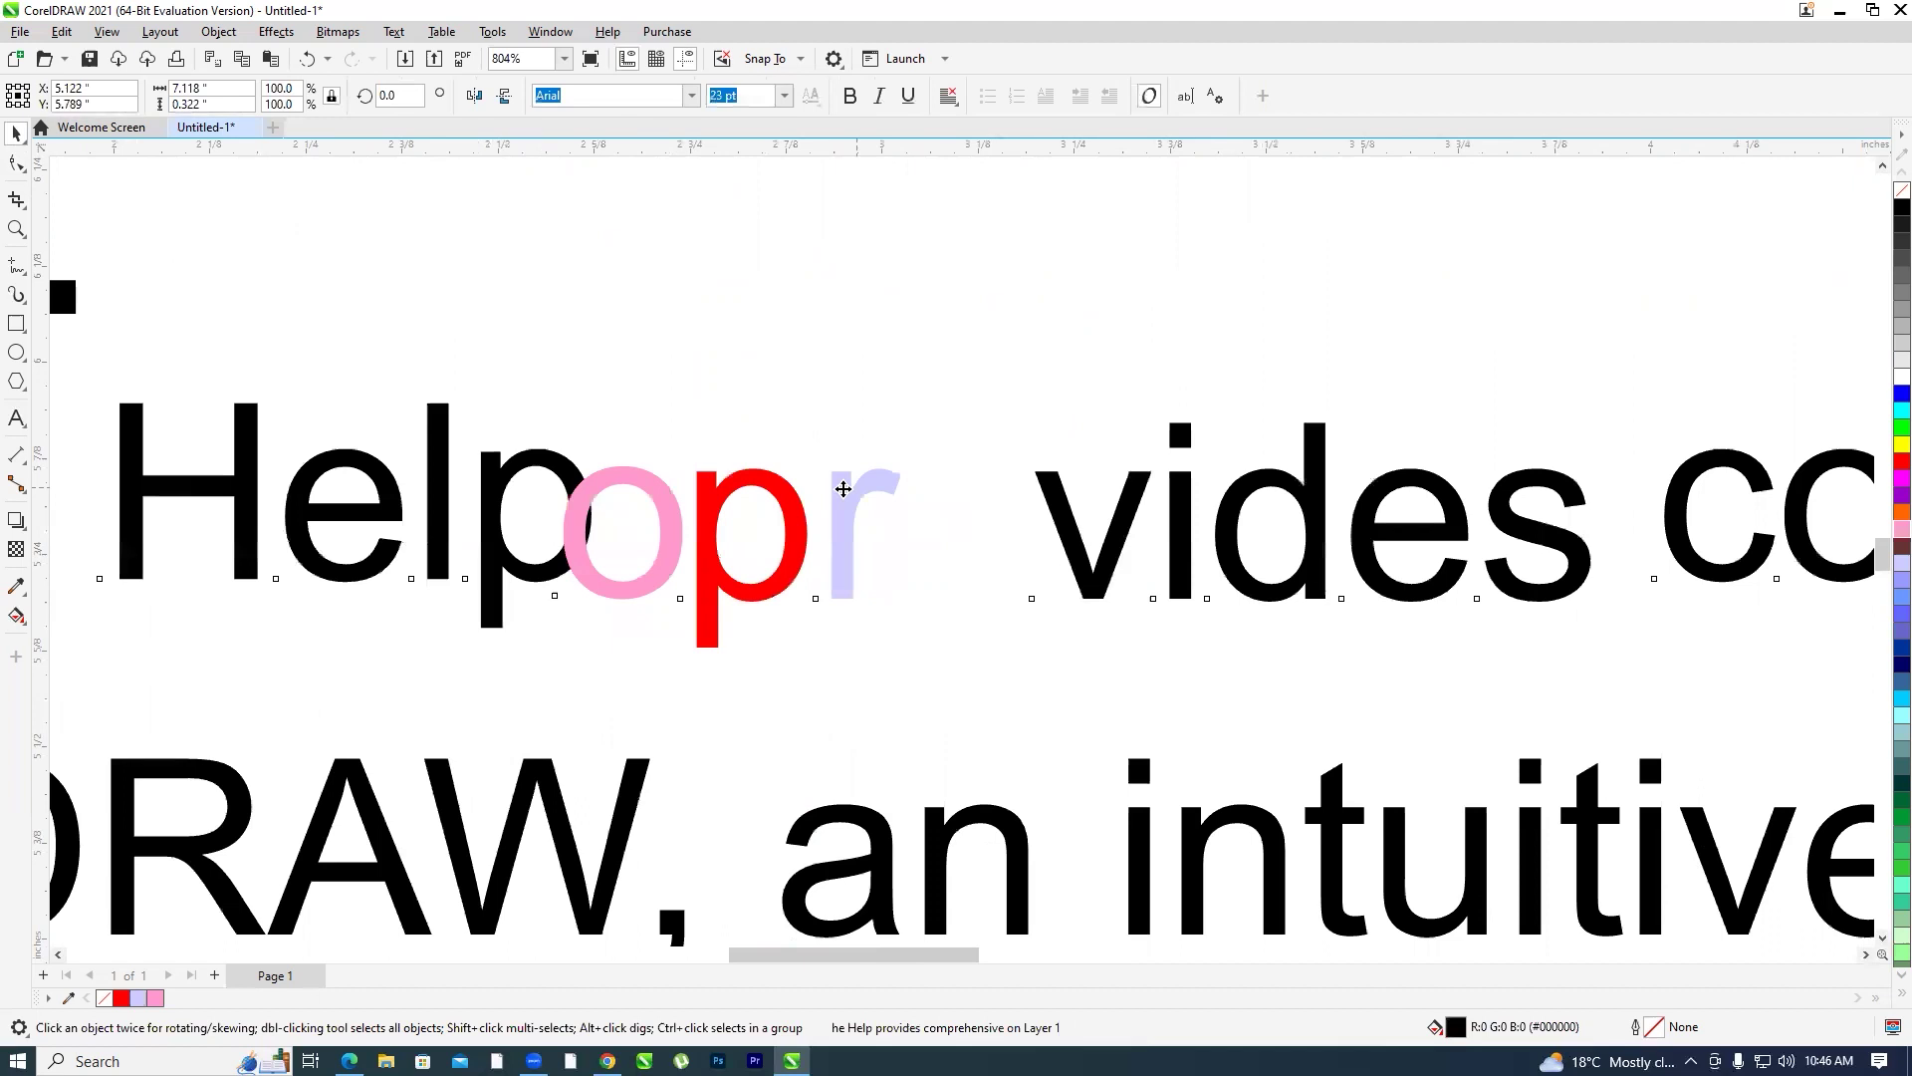
# Delete all the sample text from the page
pyautogui.scroll(-3, 840, 478)
pyautogui.scroll(-5, 936, 498)
pyautogui.scroll(2, 1032, 528)
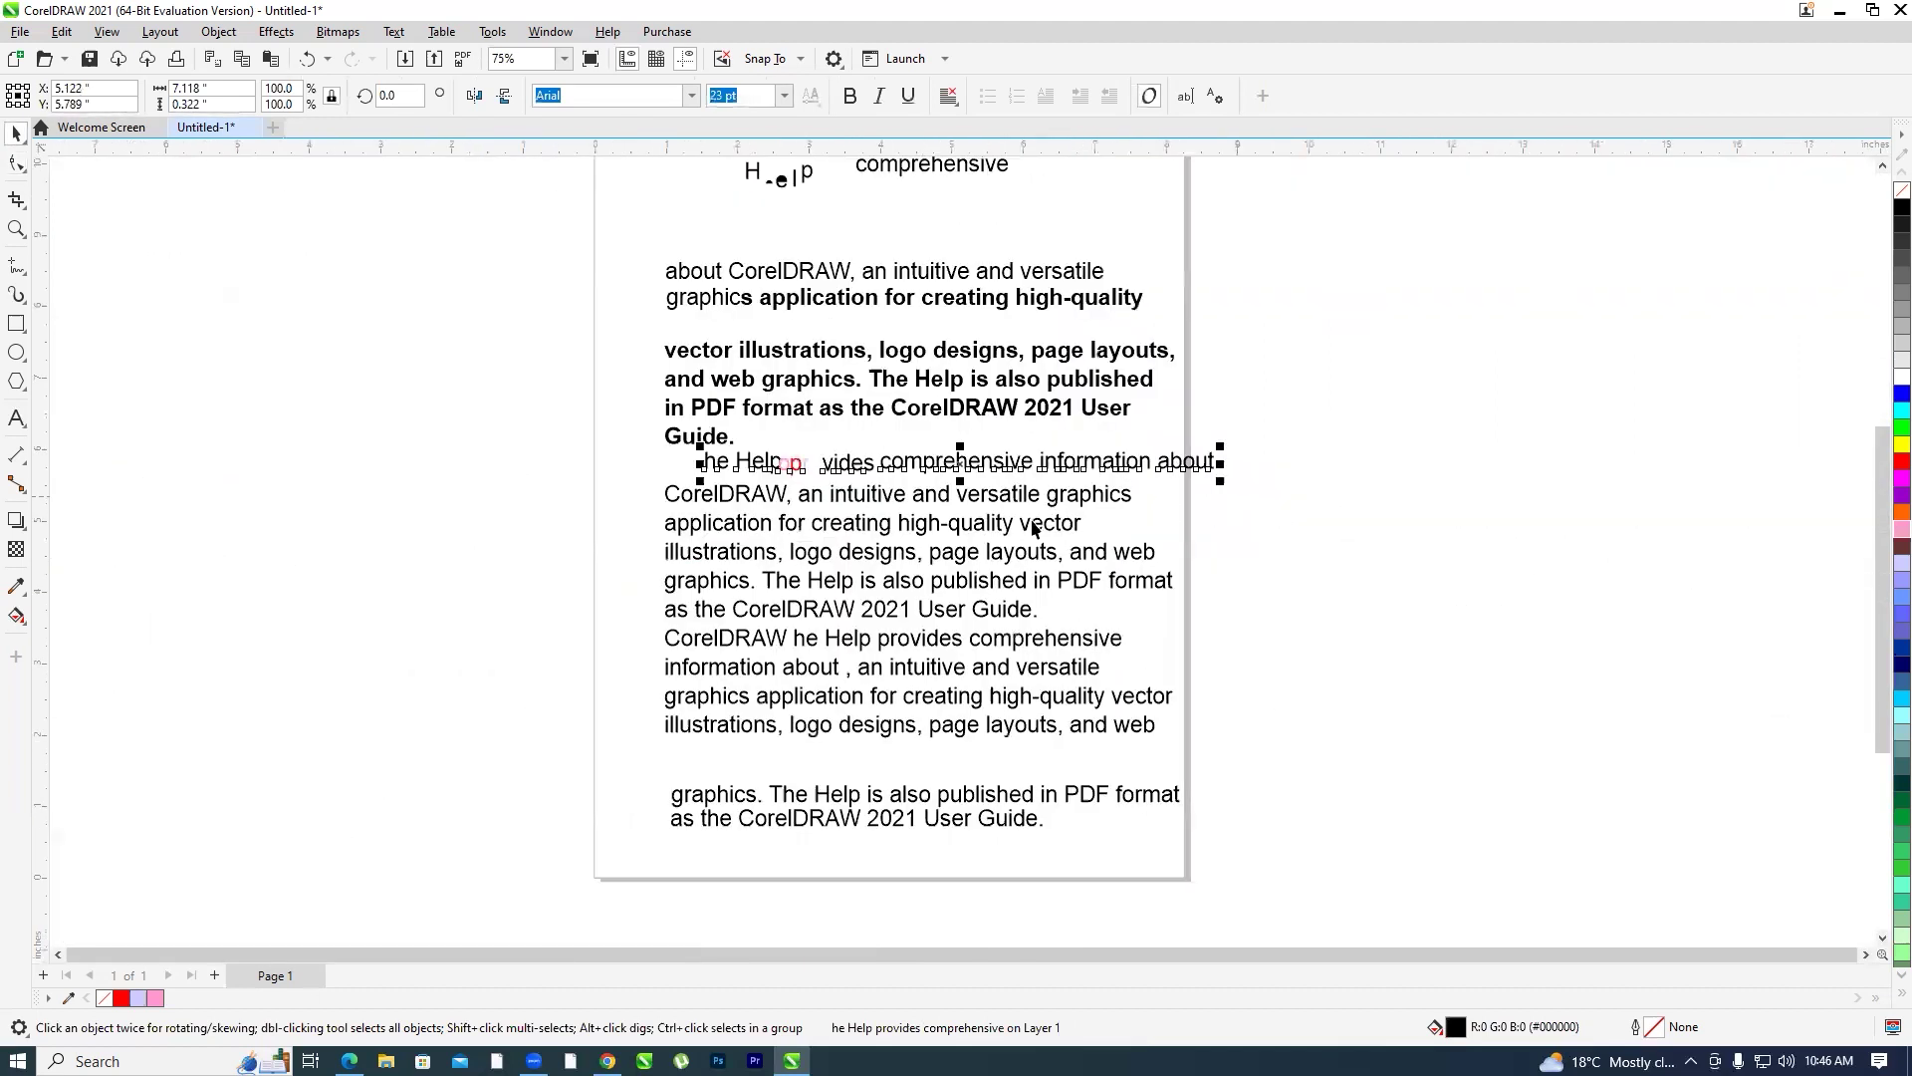
pyautogui.scroll(-2, 1294, 504)
pyautogui.click(1294, 504)
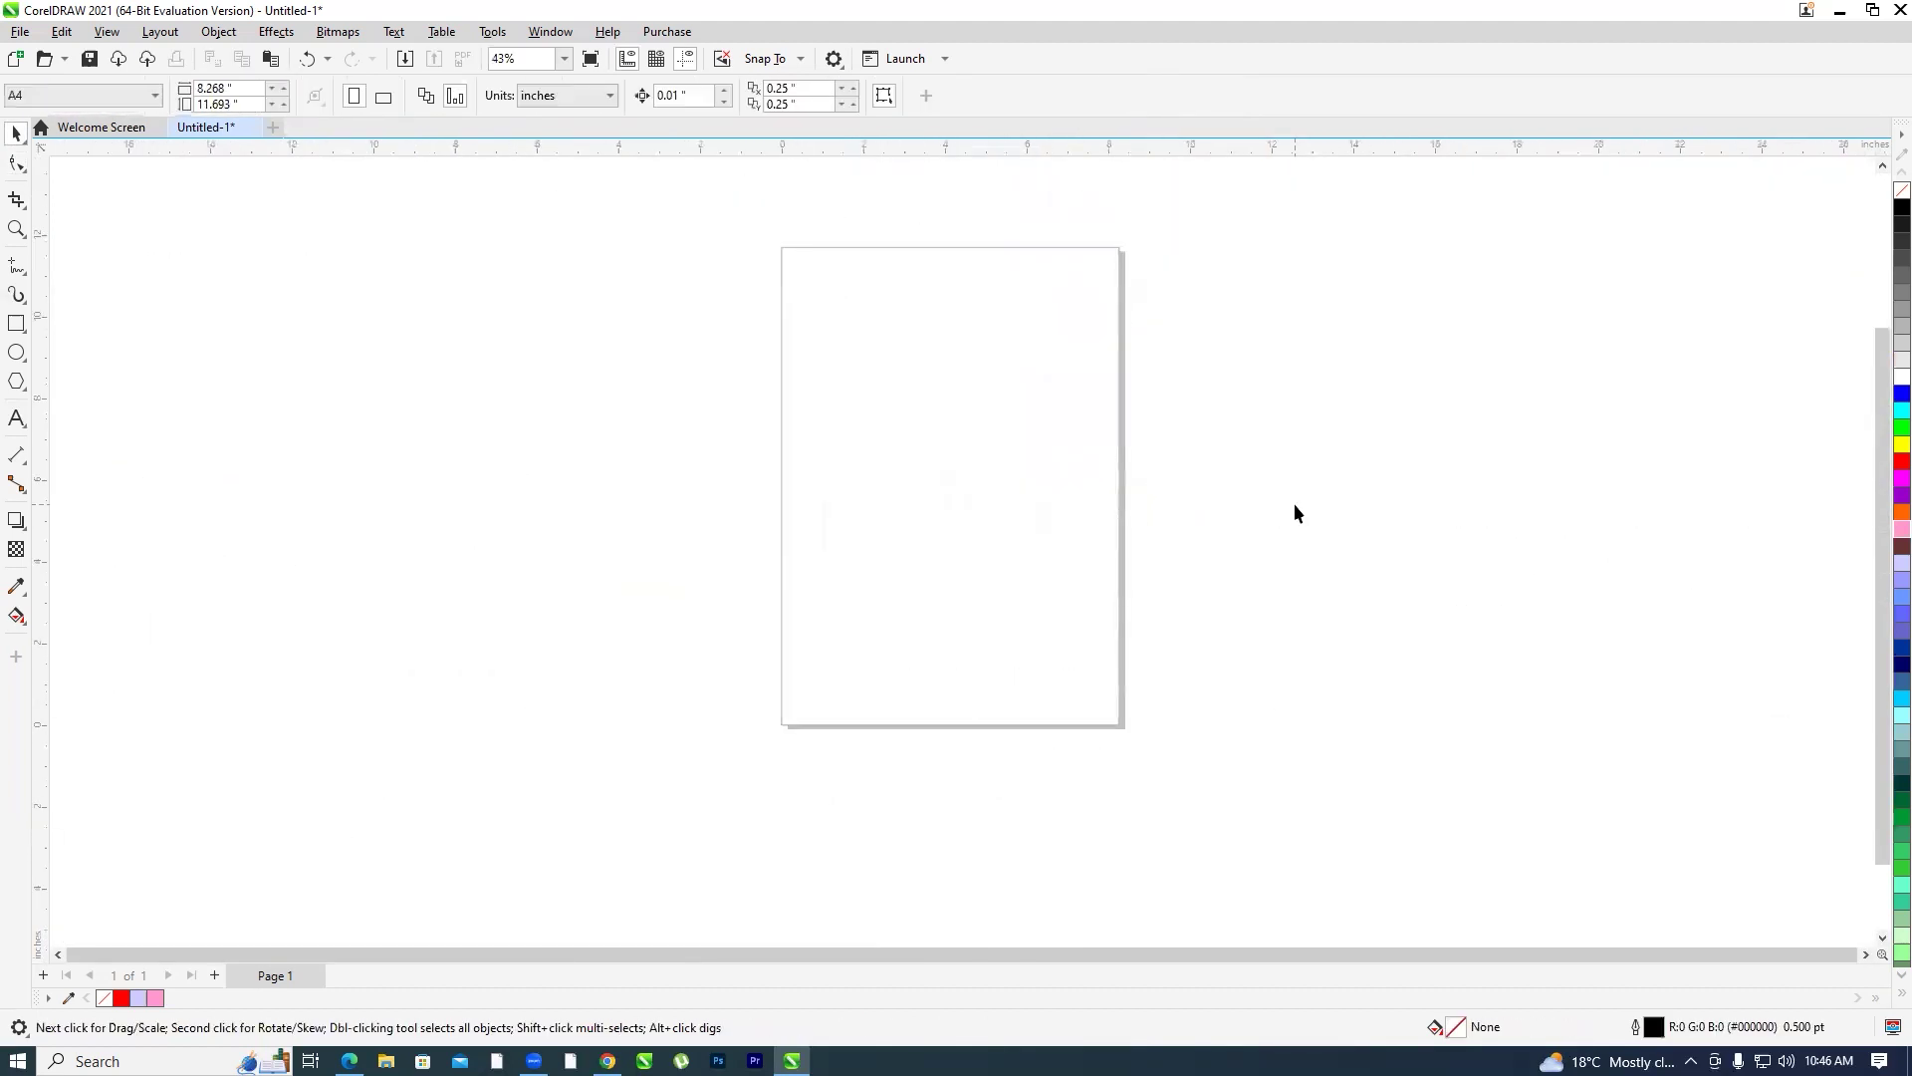
pyautogui.scroll(1, 1294, 505)
pyautogui.click(397, 33)
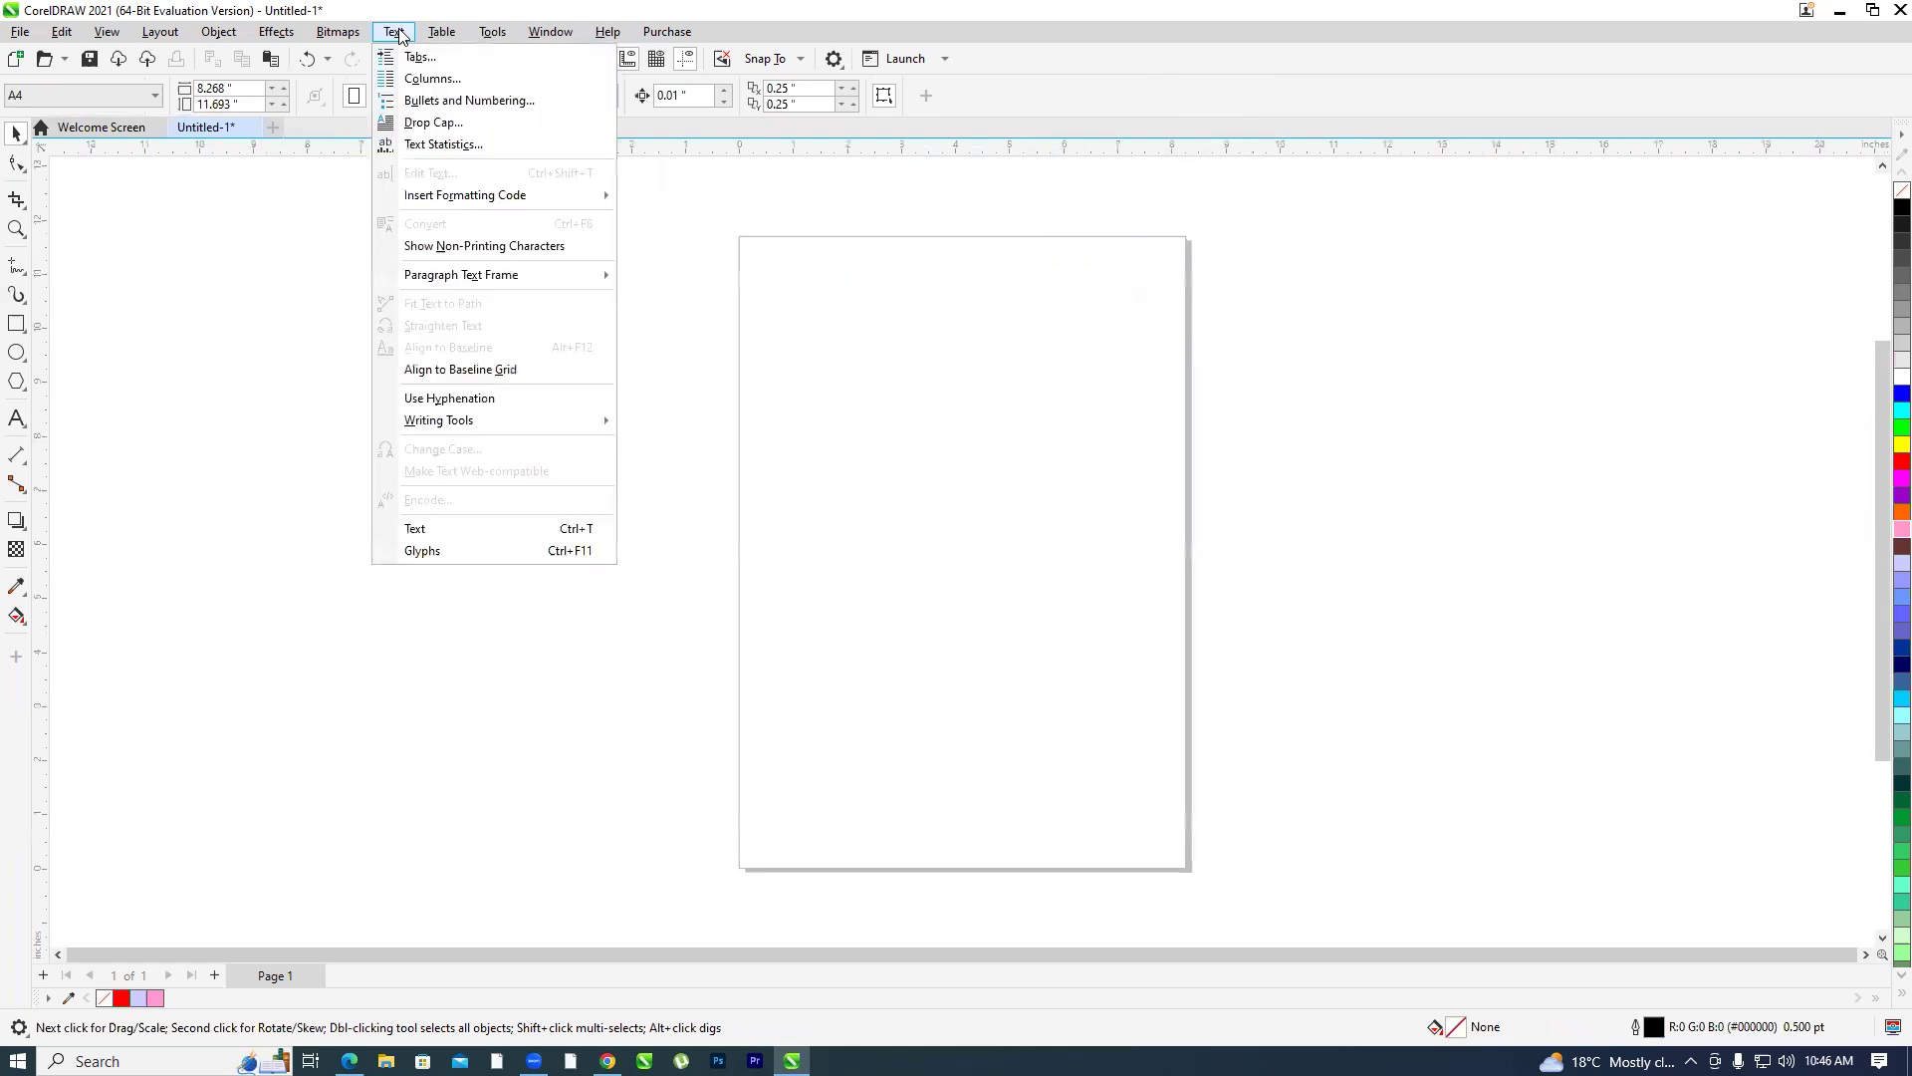
pyautogui.moveTo(468, 278)
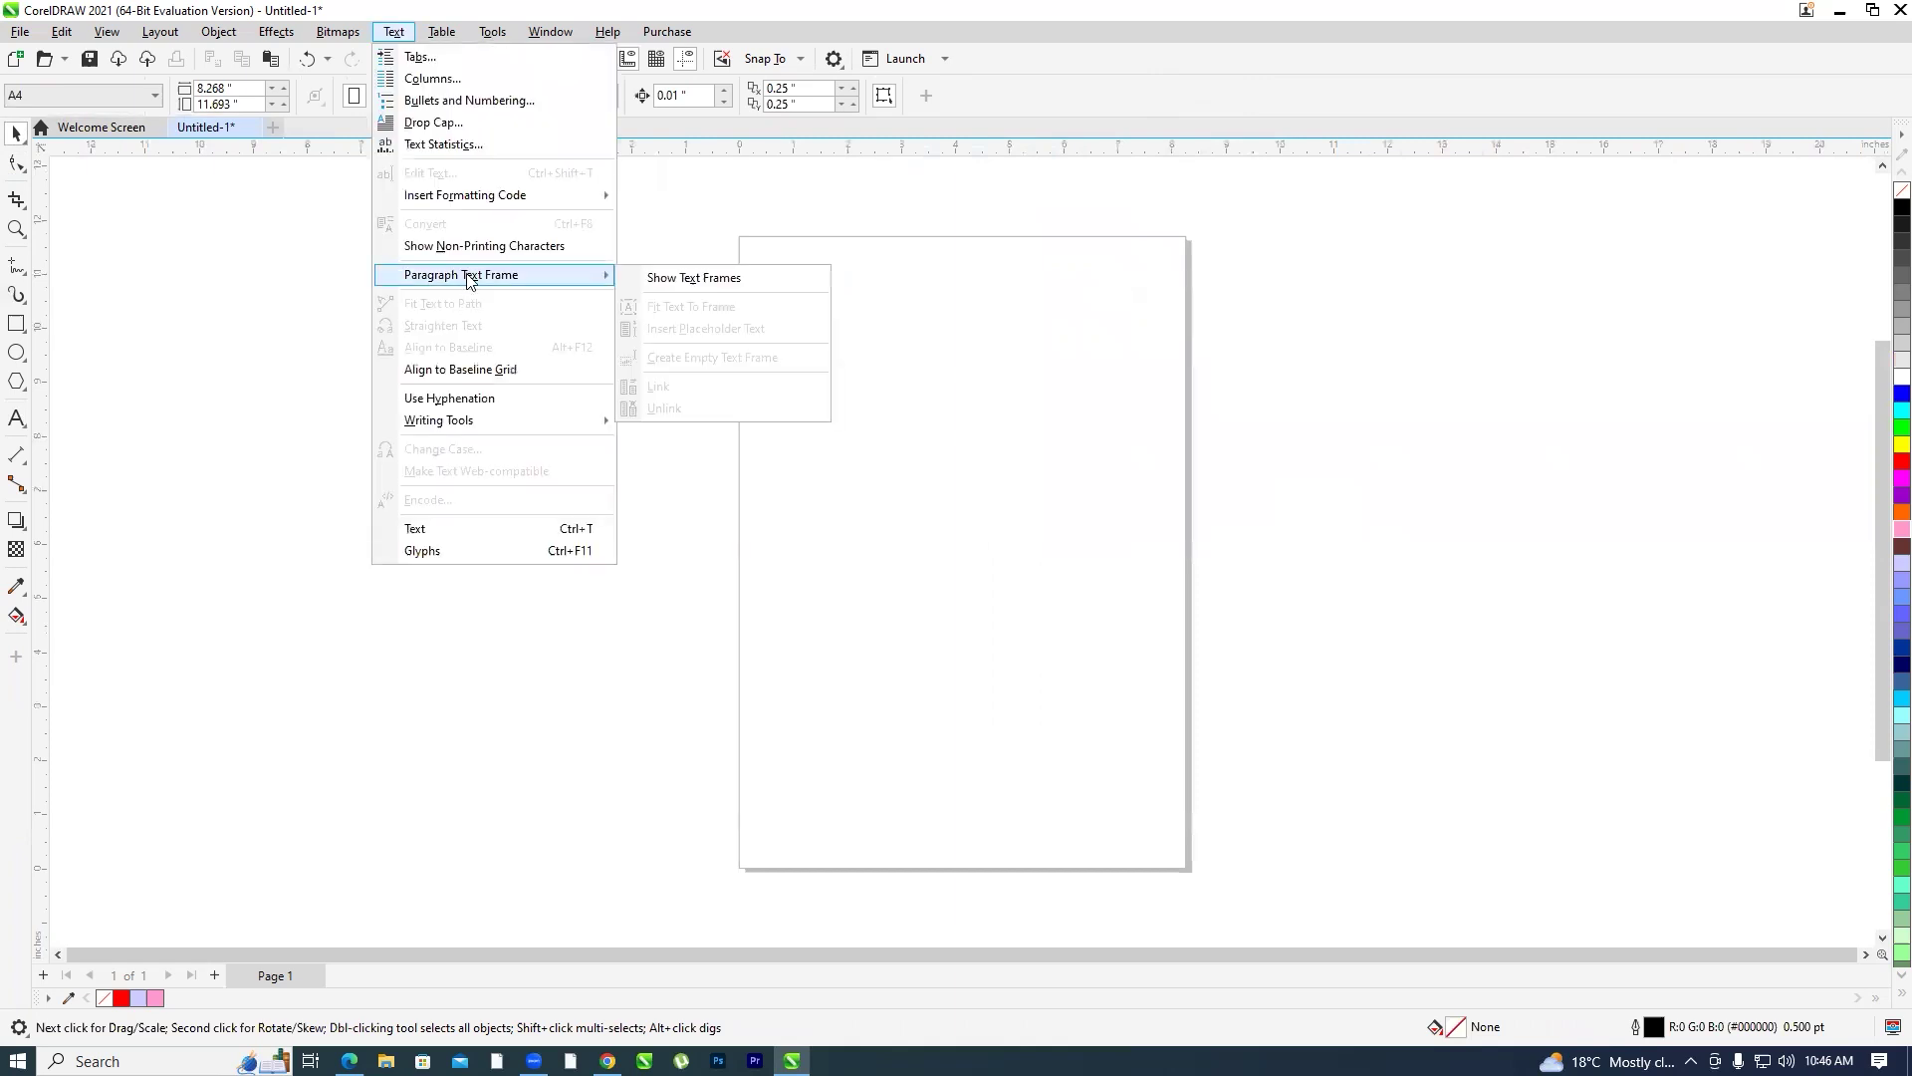
pyautogui.click(898, 613)
# Draw a paragraph text frame about 6.02 by 6.11 in on the upper page and enter "CorelDRAW" in it
pyautogui.scroll(2, 1193, 289)
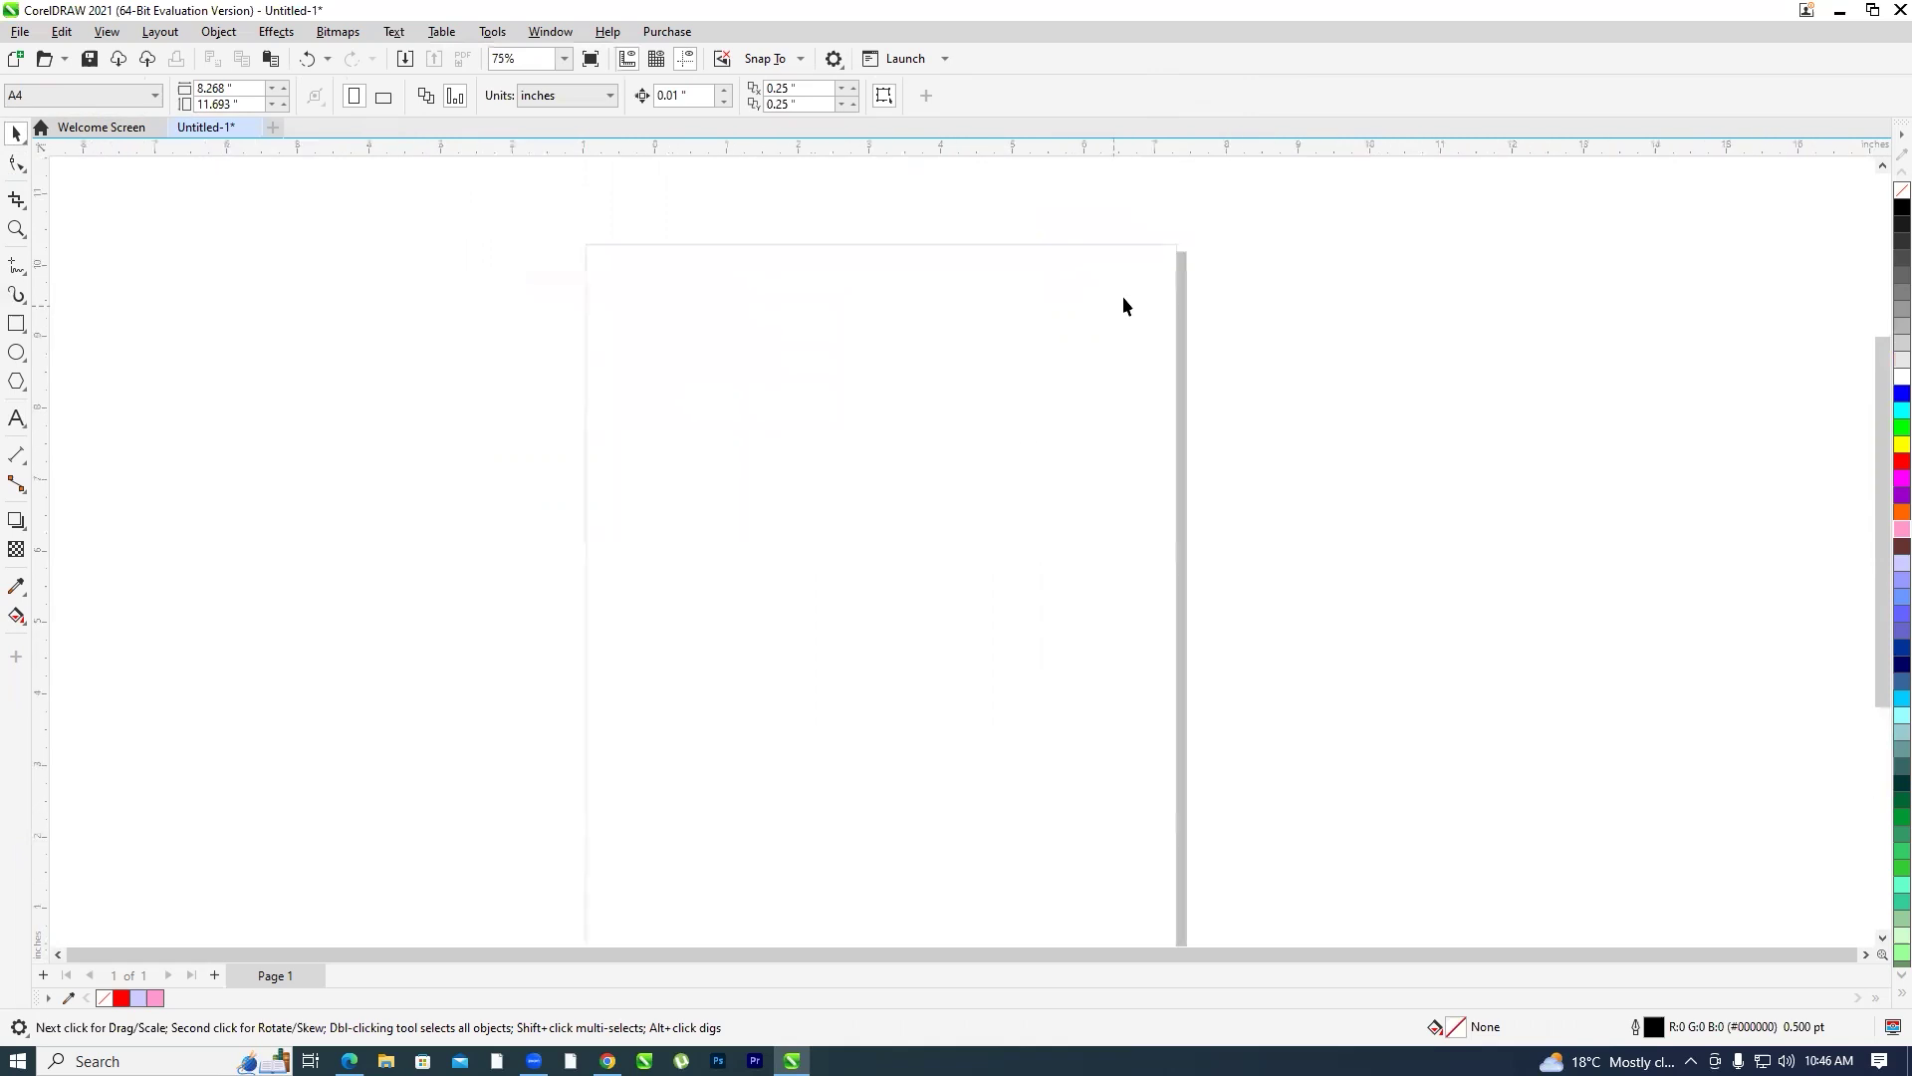
pyautogui.click(20, 420)
pyautogui.moveTo(589, 297); pyautogui.dragTo(1082, 798)
pyautogui.write('CorelDRAW')
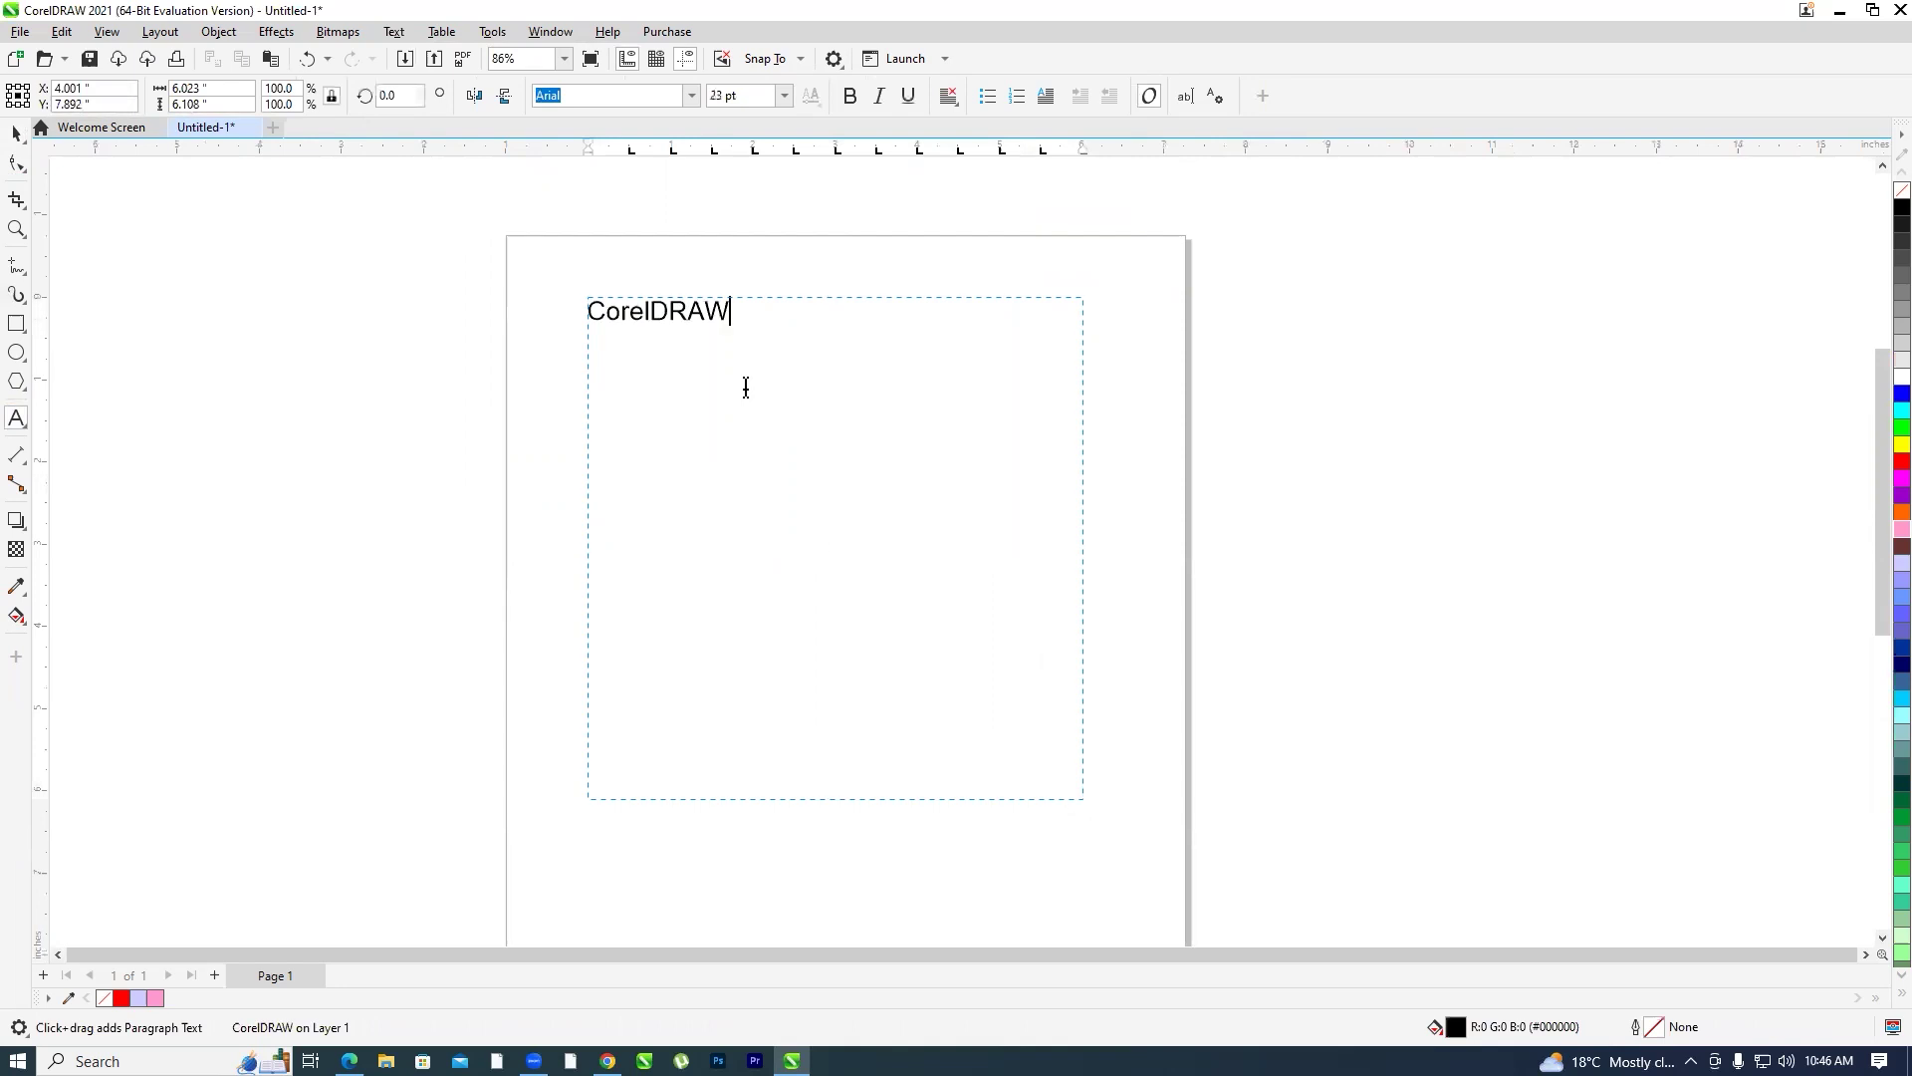
# Paste "CorelDRAW" eleven more times into the paragraph frame and finish editing the text
pyautogui.hotkey('ctrl', 'v')
pyautogui.hotkey('ctrl', 'v')
pyautogui.hotkey('ctrl', 'v')
pyautogui.hotkey('ctrl', 'v')
pyautogui.hotkey('ctrl', 'v')
pyautogui.hotkey('ctrl', 'v')
pyautogui.hotkey('ctrl', 'v')
pyautogui.hotkey('ctrl', 'v')
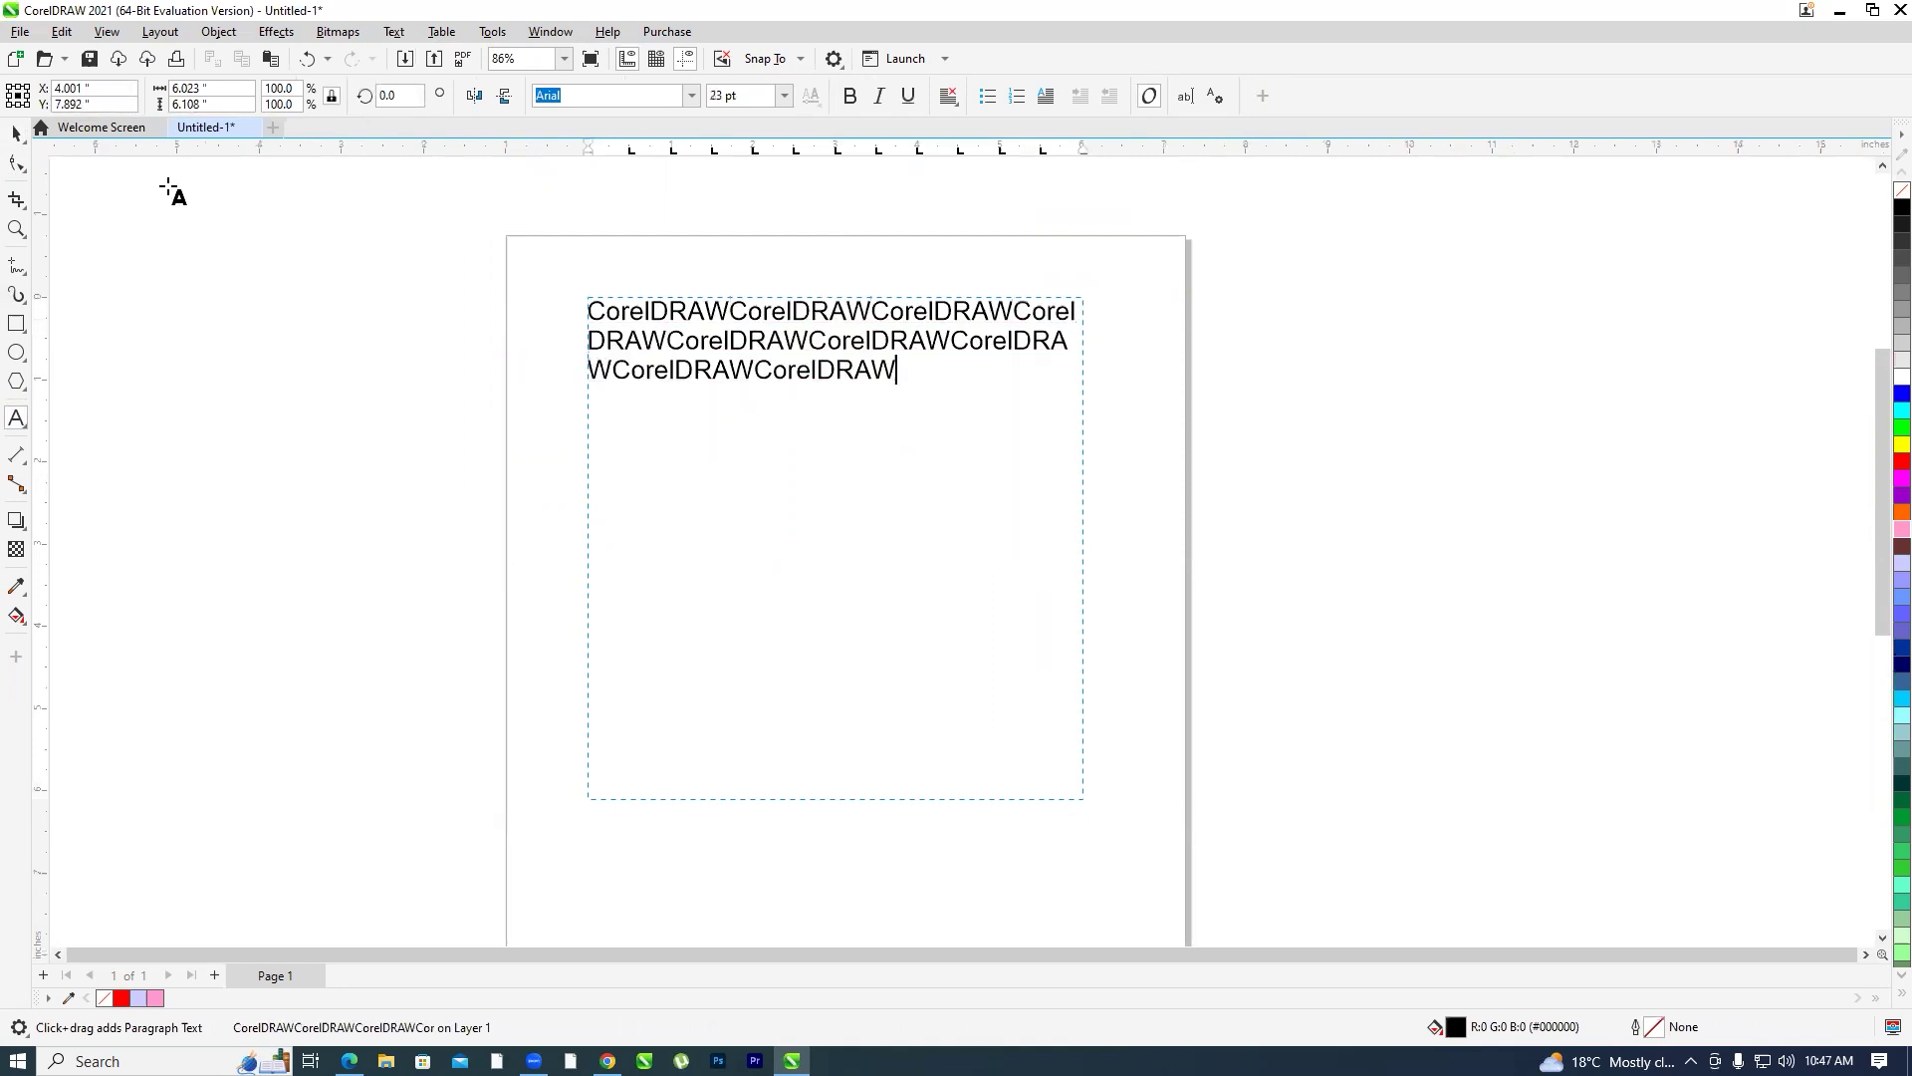
pyautogui.hotkey('ctrl', 'v')
pyautogui.hotkey('ctrl', 'v')
pyautogui.hotkey('ctrl', 'v')
pyautogui.click(16, 133)
pyautogui.click(683, 582)
# Move the CorelDRAW paragraph frame down to about X 4.09 in, Y 7.08 in
pyautogui.scroll(-2, 770, 413)
pyautogui.scroll(3, 771, 420)
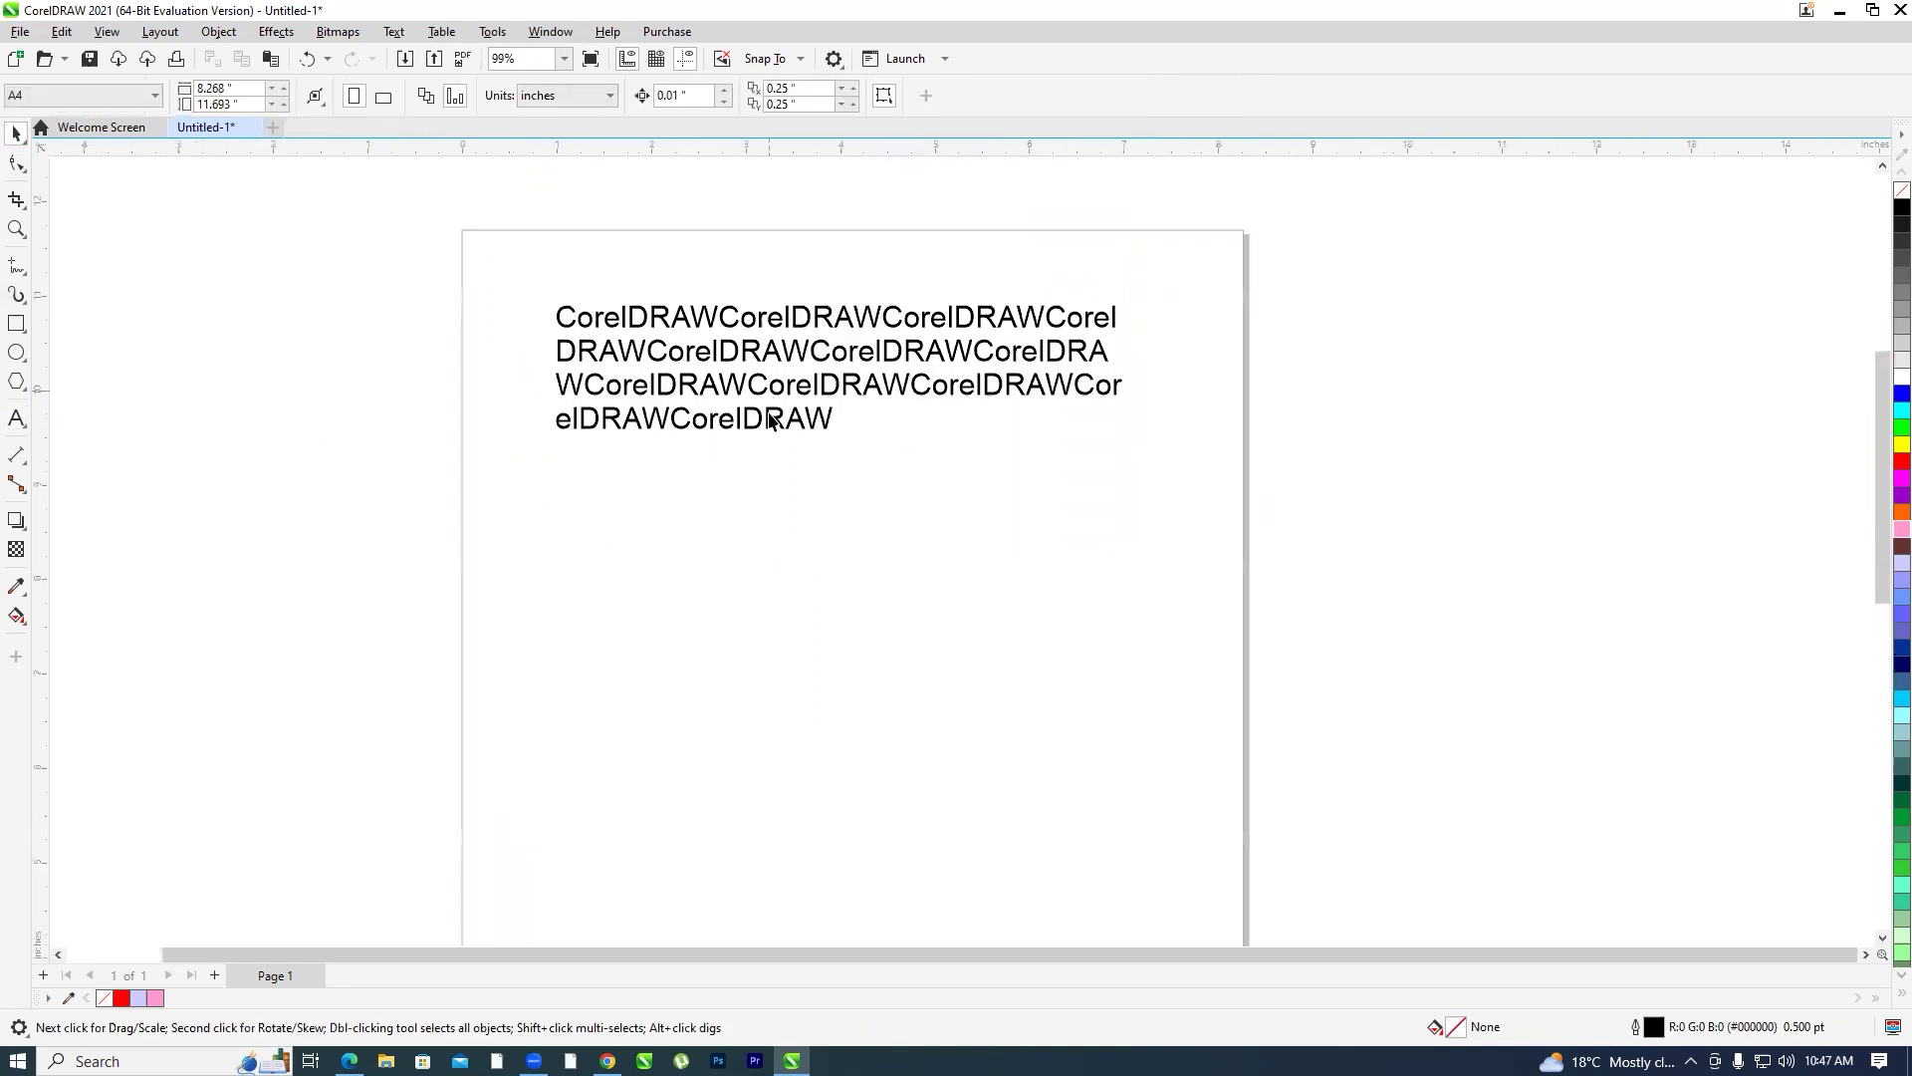
pyautogui.moveTo(770, 420); pyautogui.dragTo(770, 492)
pyautogui.scroll(3, 586, 409)
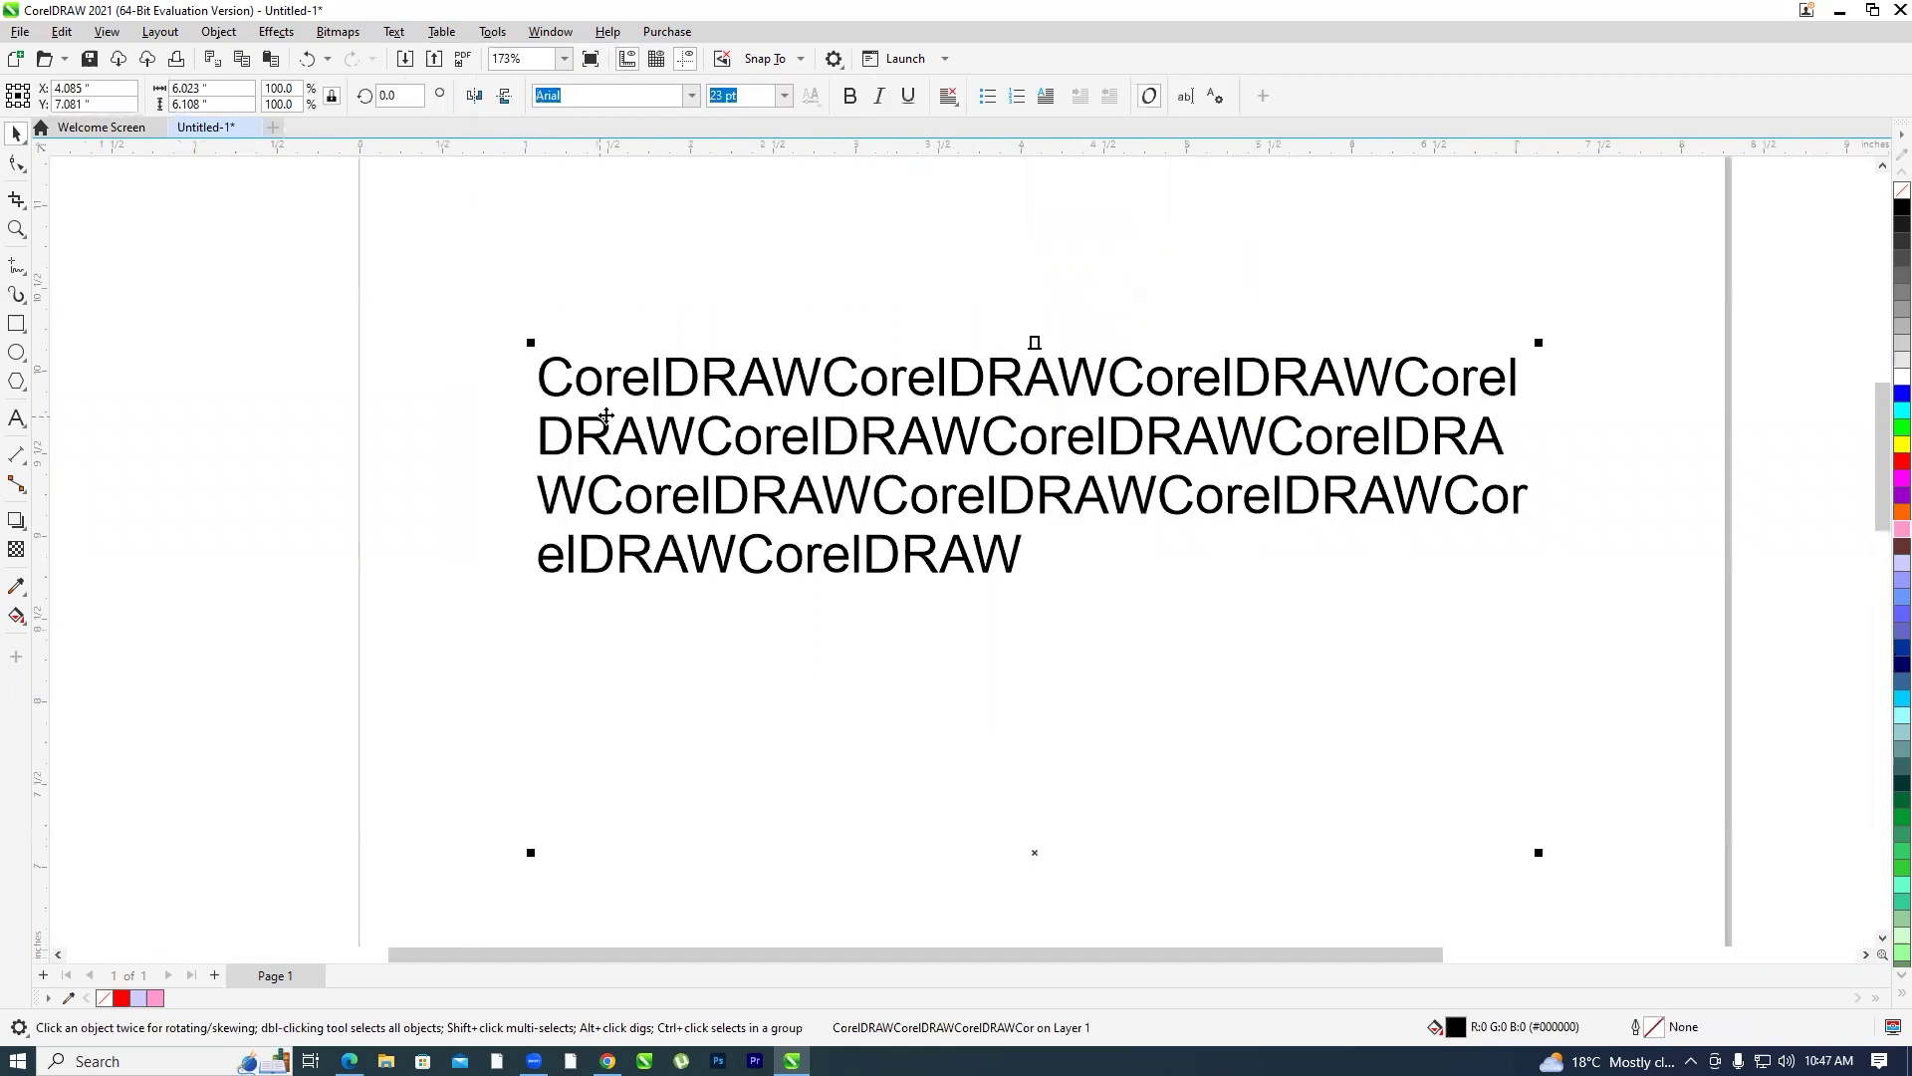
# Move the CorelDRAW paragraph frame up to about X 4.1 in, Y 7.76 in and turn on Show Text Frames
pyautogui.moveTo(811, 427); pyautogui.dragTo(813, 315)
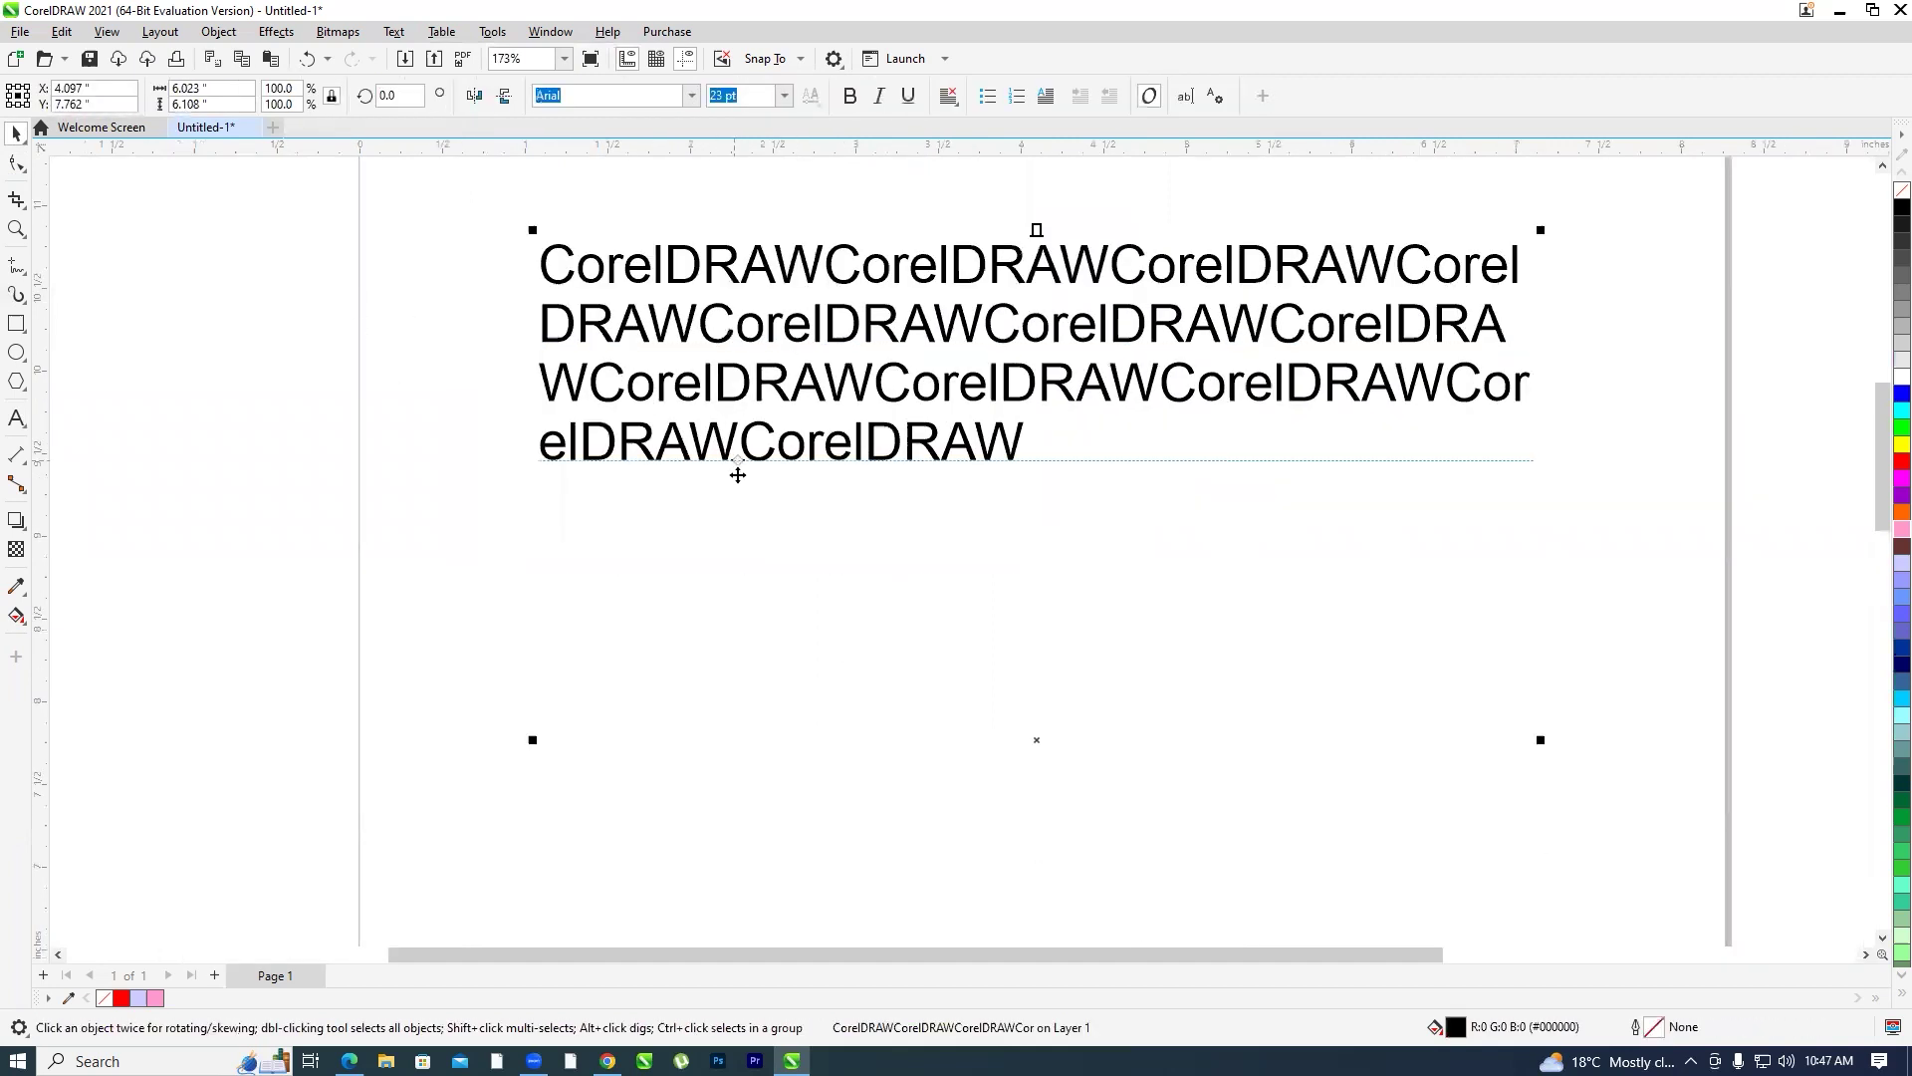
pyautogui.scroll(-2, 738, 475)
pyautogui.click(394, 31)
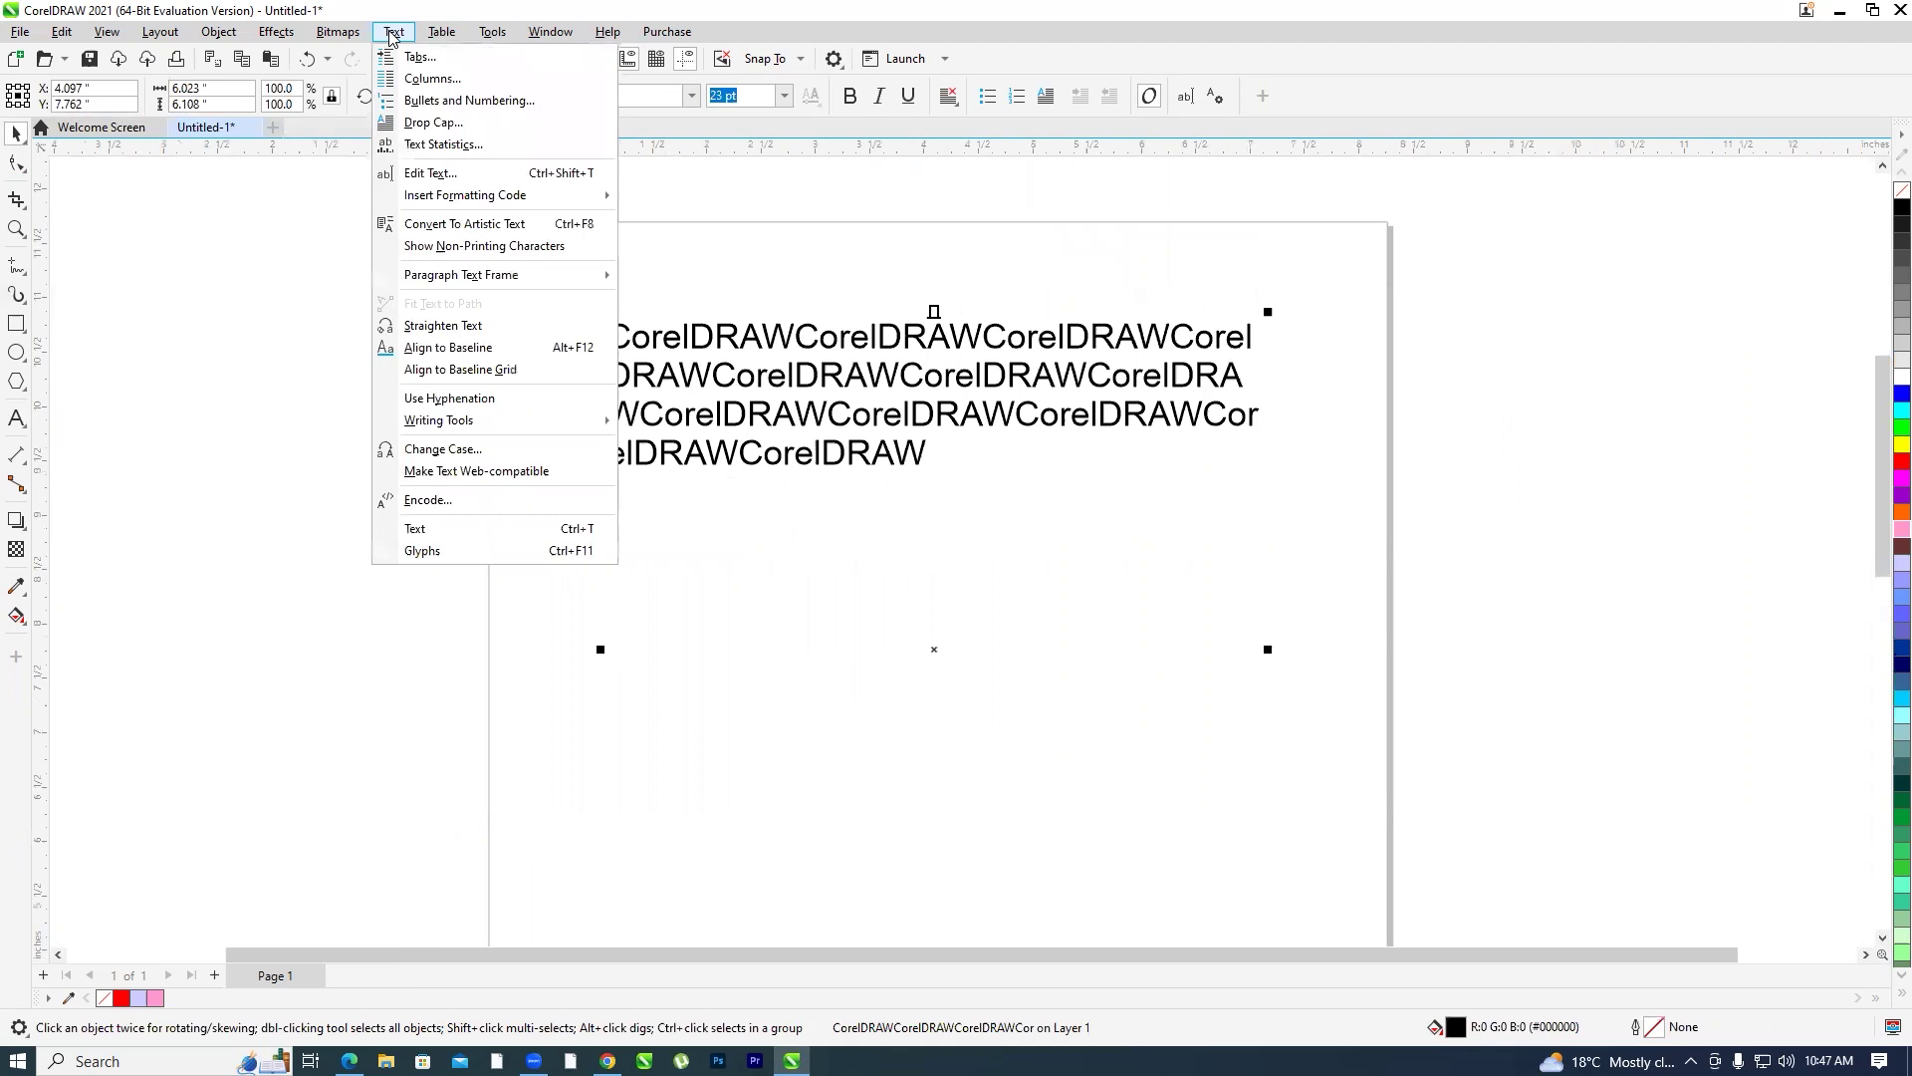
pyautogui.moveTo(481, 283)
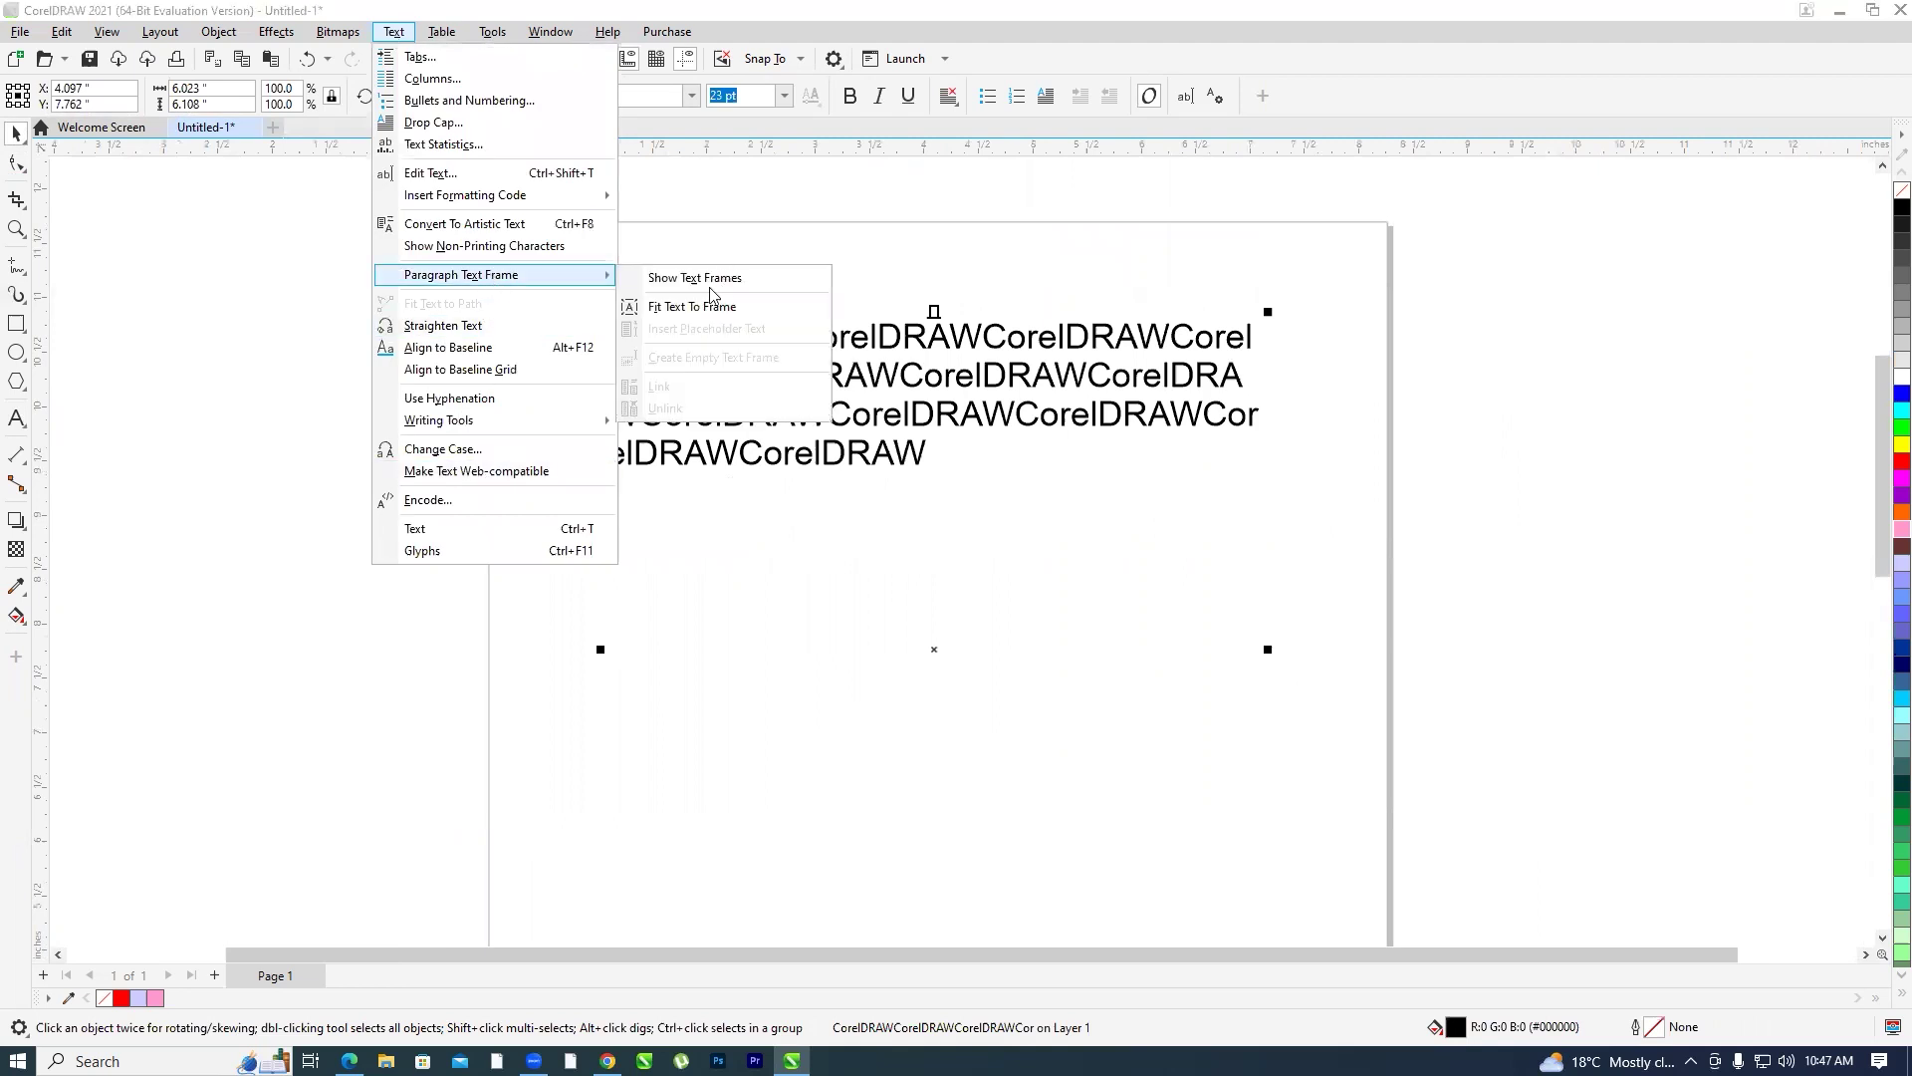
pyautogui.click(1298, 282)
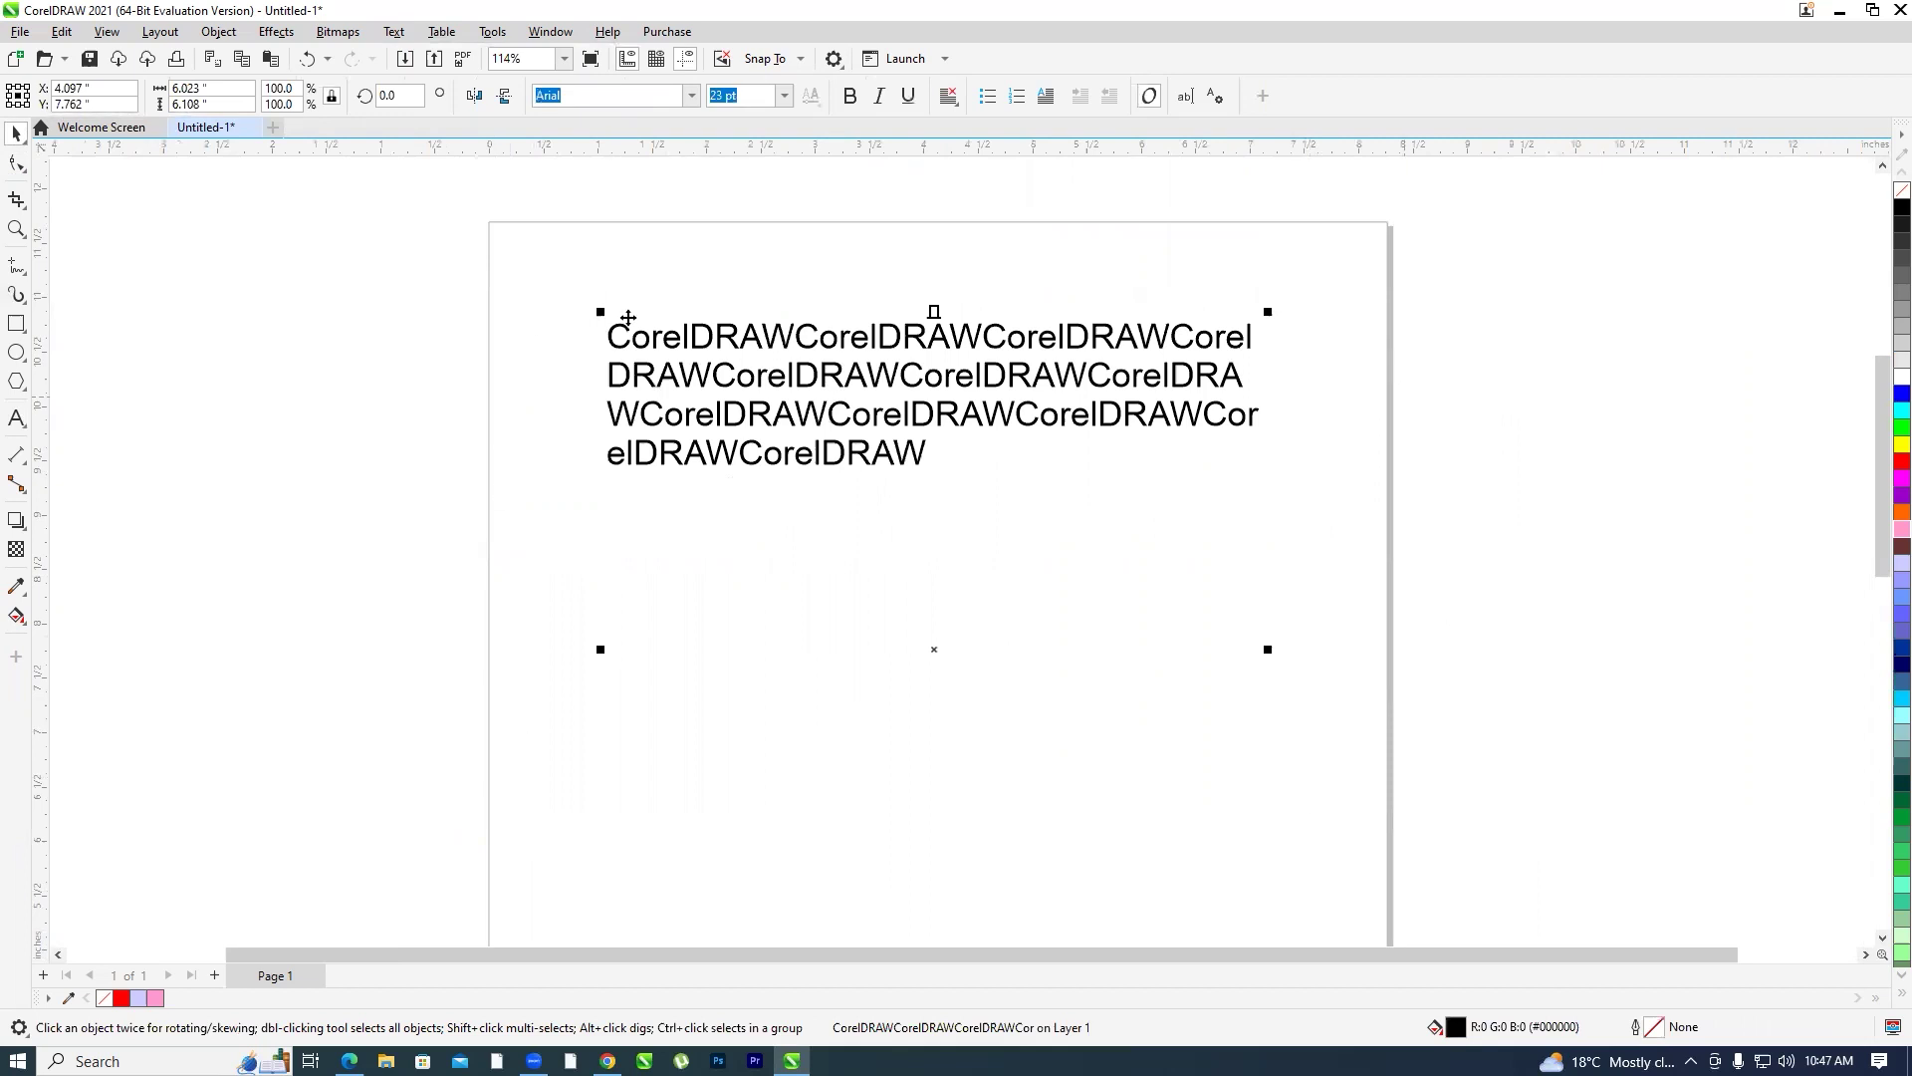
pyautogui.click(394, 32)
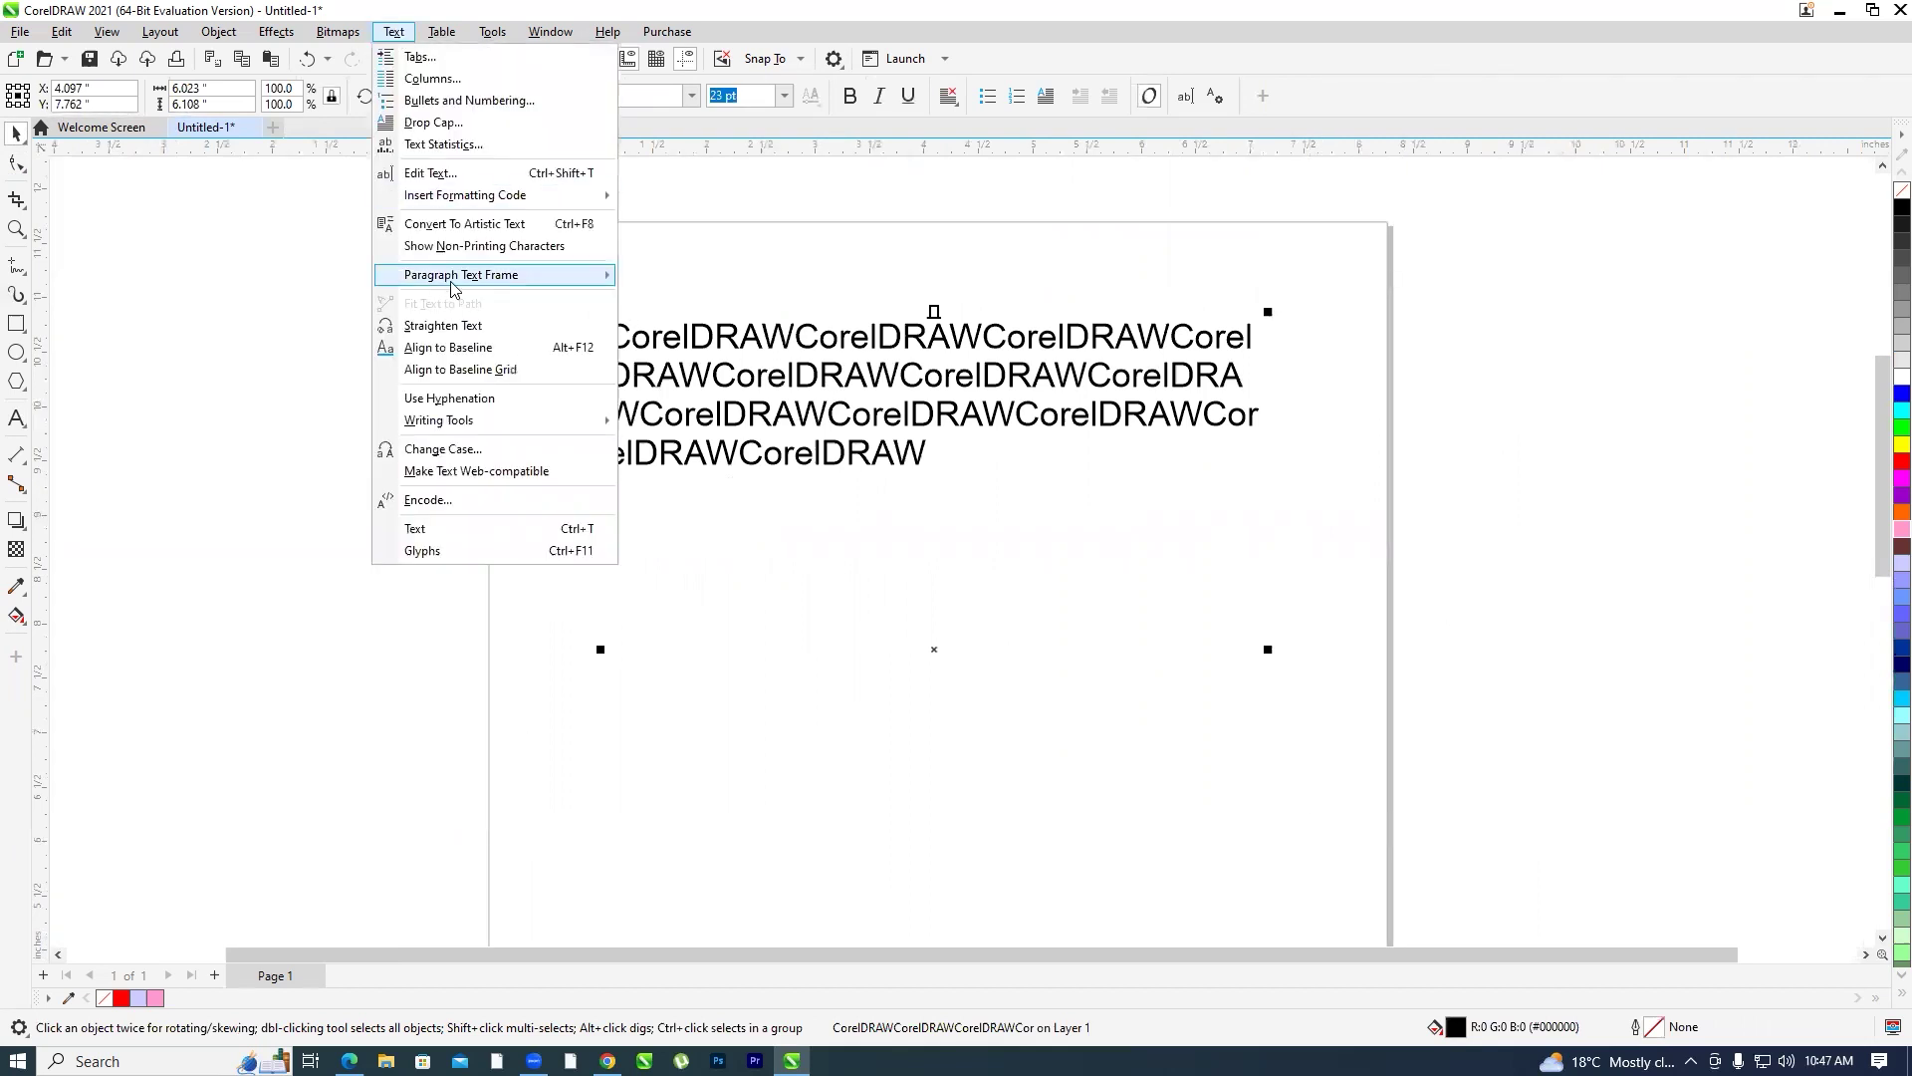
pyautogui.moveTo(453, 287)
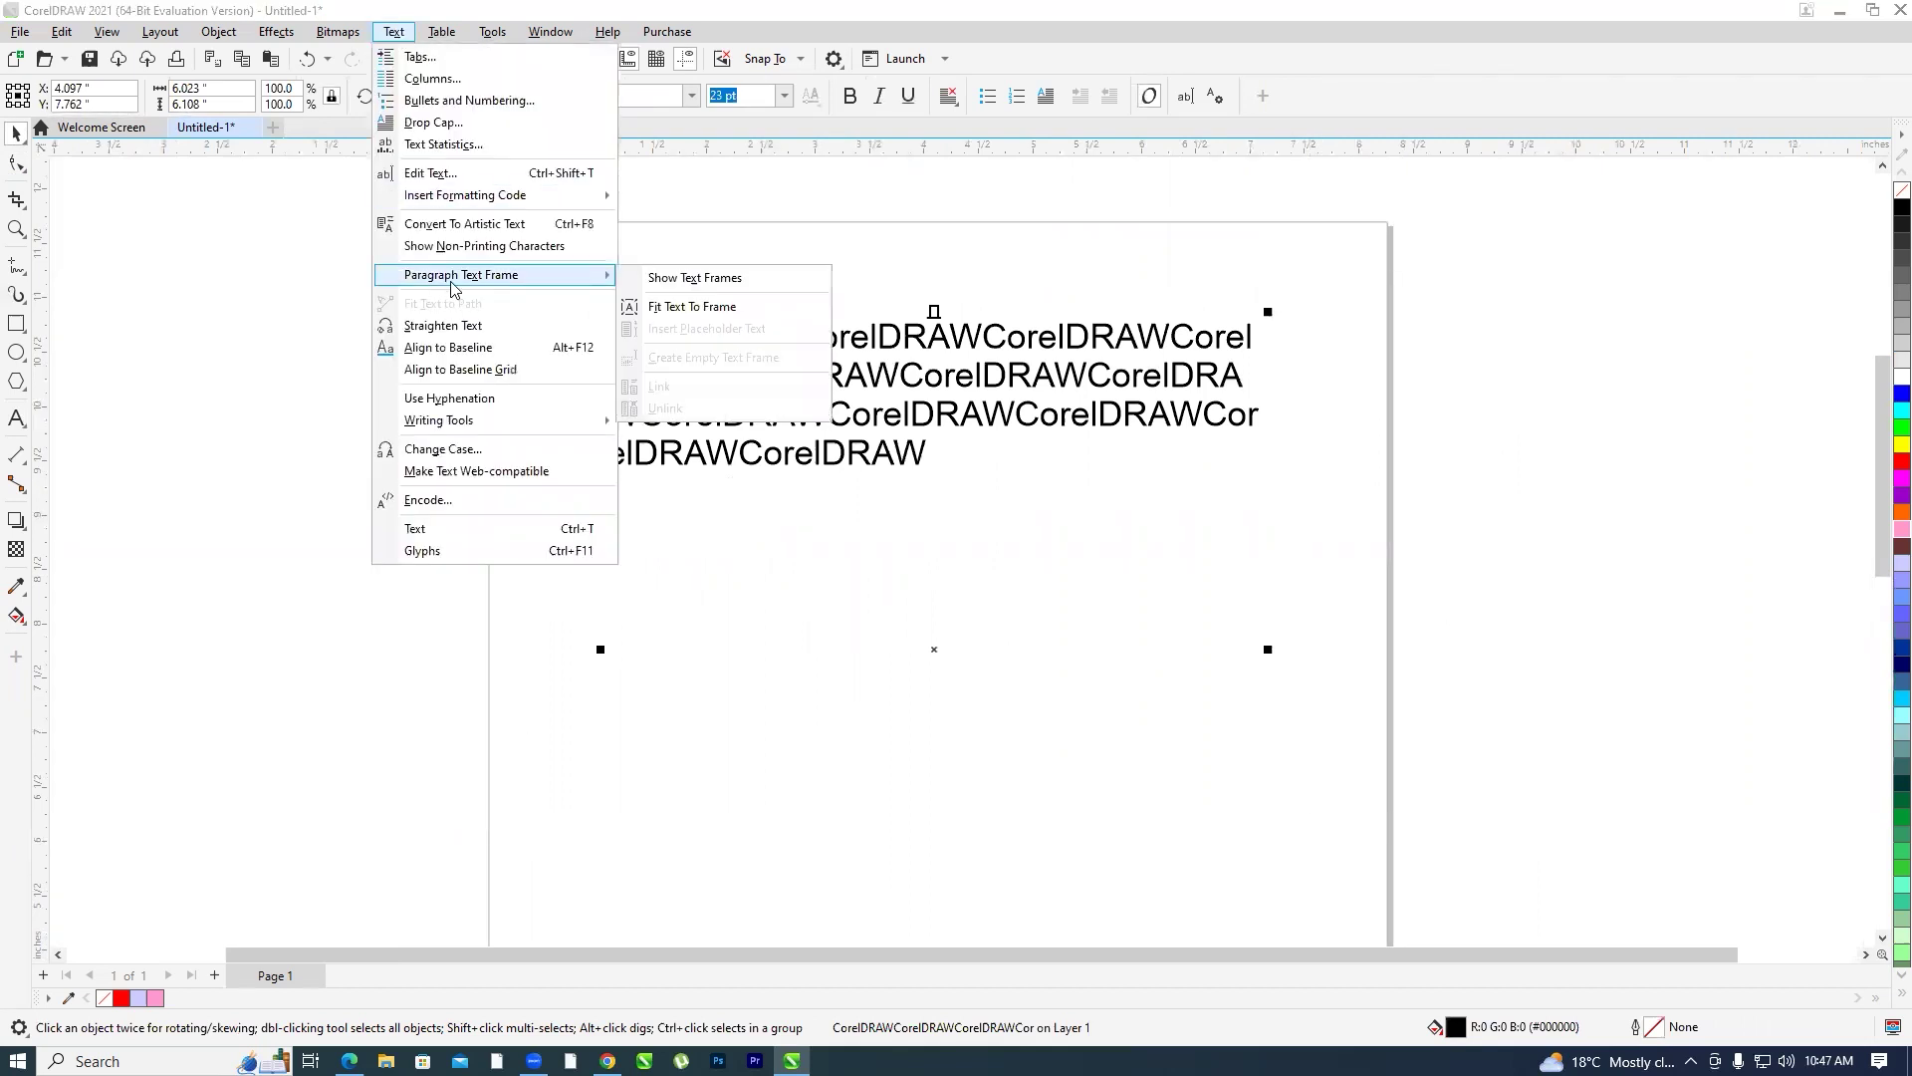
pyautogui.click(715, 286)
# Shift the paragraph frame slightly sideways on the page and shorten it to about 2.83 in high
pyautogui.moveTo(880, 443); pyautogui.dragTo(815, 449)
pyautogui.scroll(-2, 817, 383)
pyautogui.moveTo(875, 807); pyautogui.dragTo(877, 570)
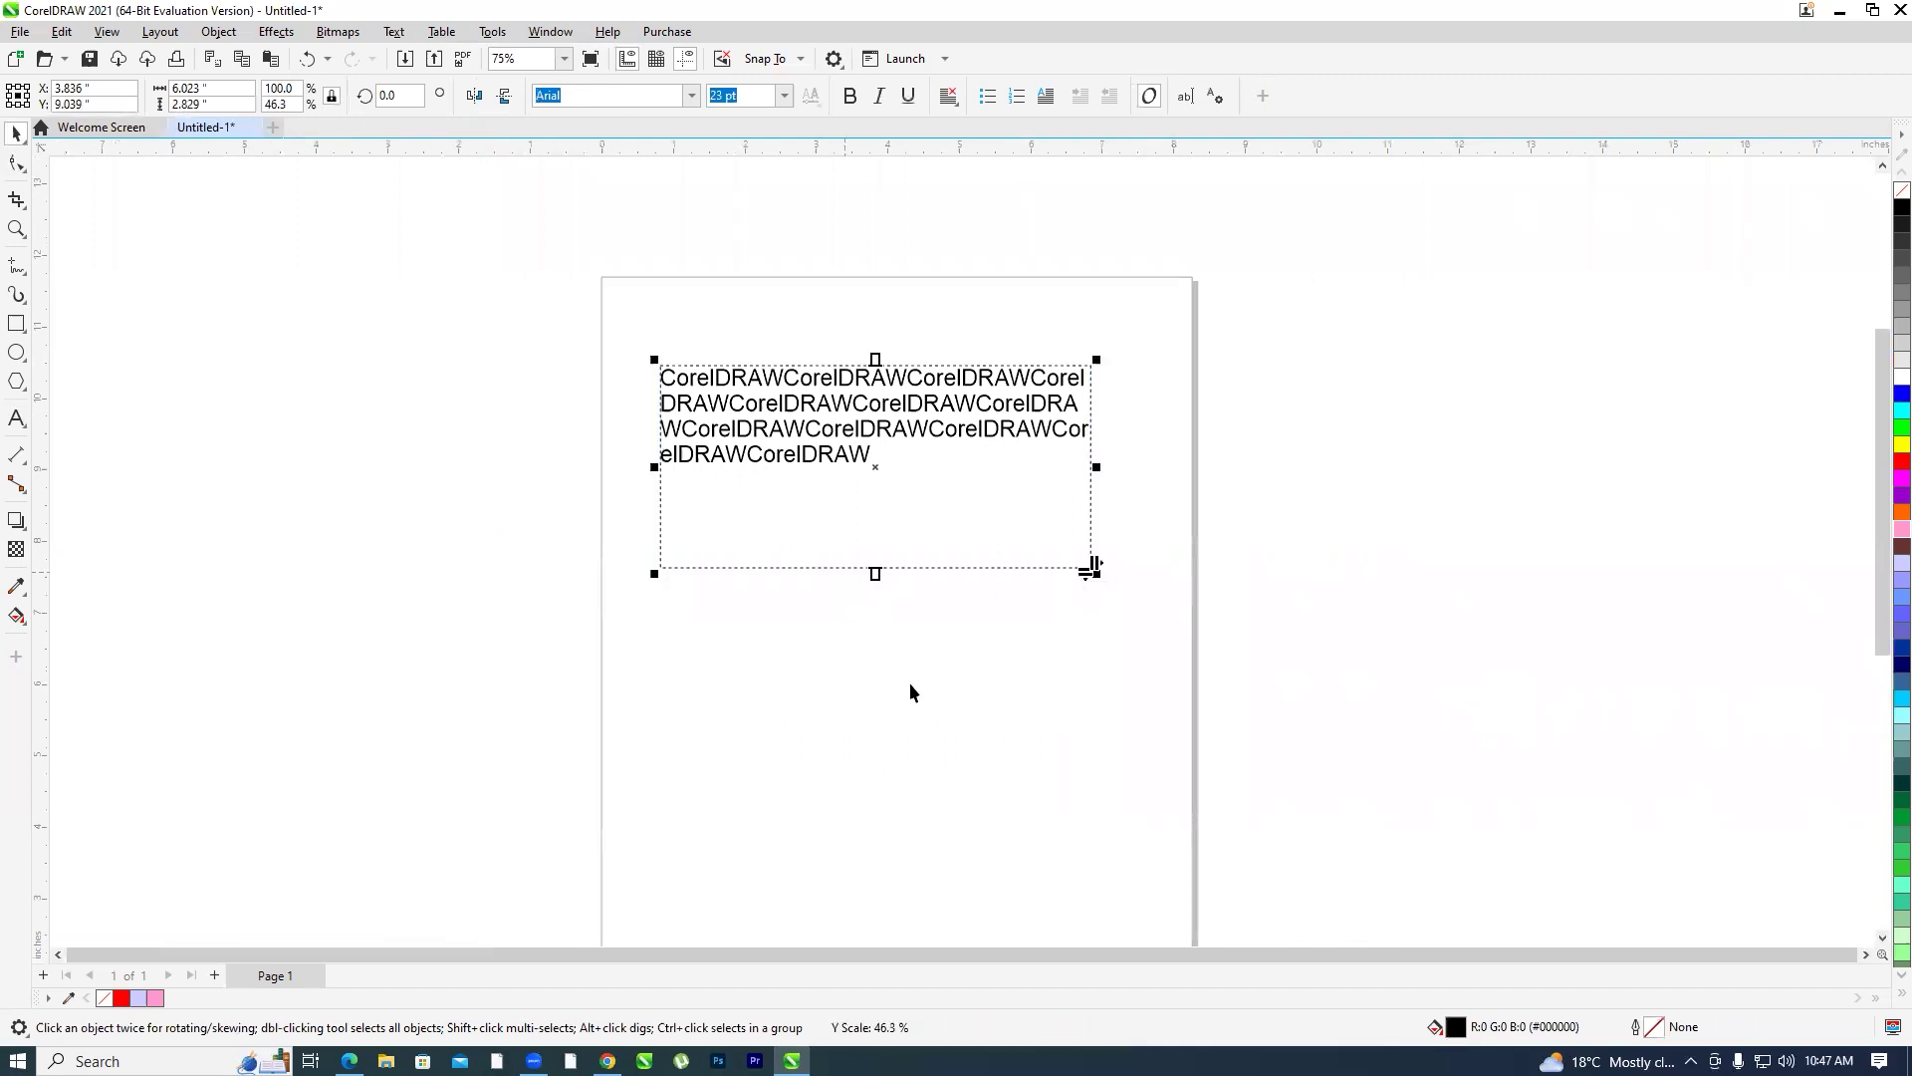
pyautogui.click(910, 683)
pyautogui.scroll(2, 849, 488)
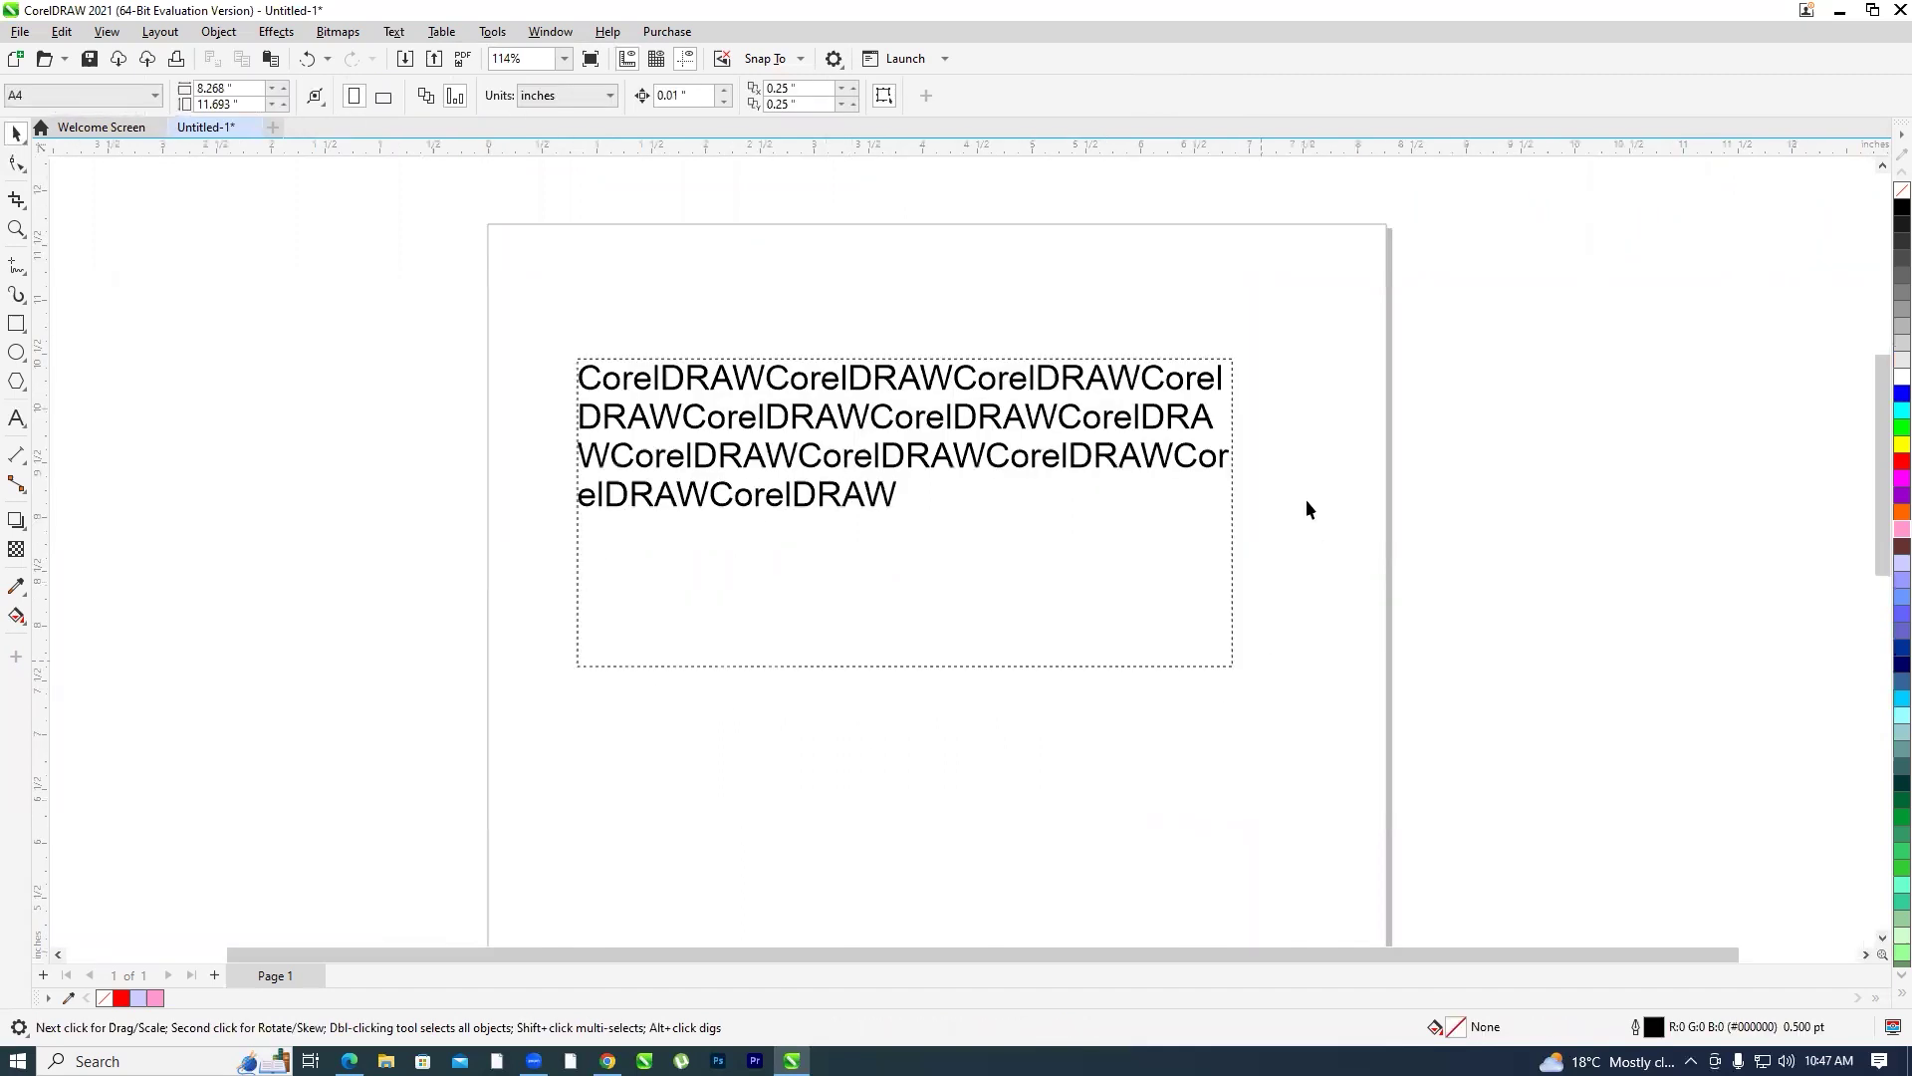
# Reposition the paragraph frame at about X 3.86 in, Y 9.22 in and turn off Show Text Frames
pyautogui.scroll(1, 894, 505)
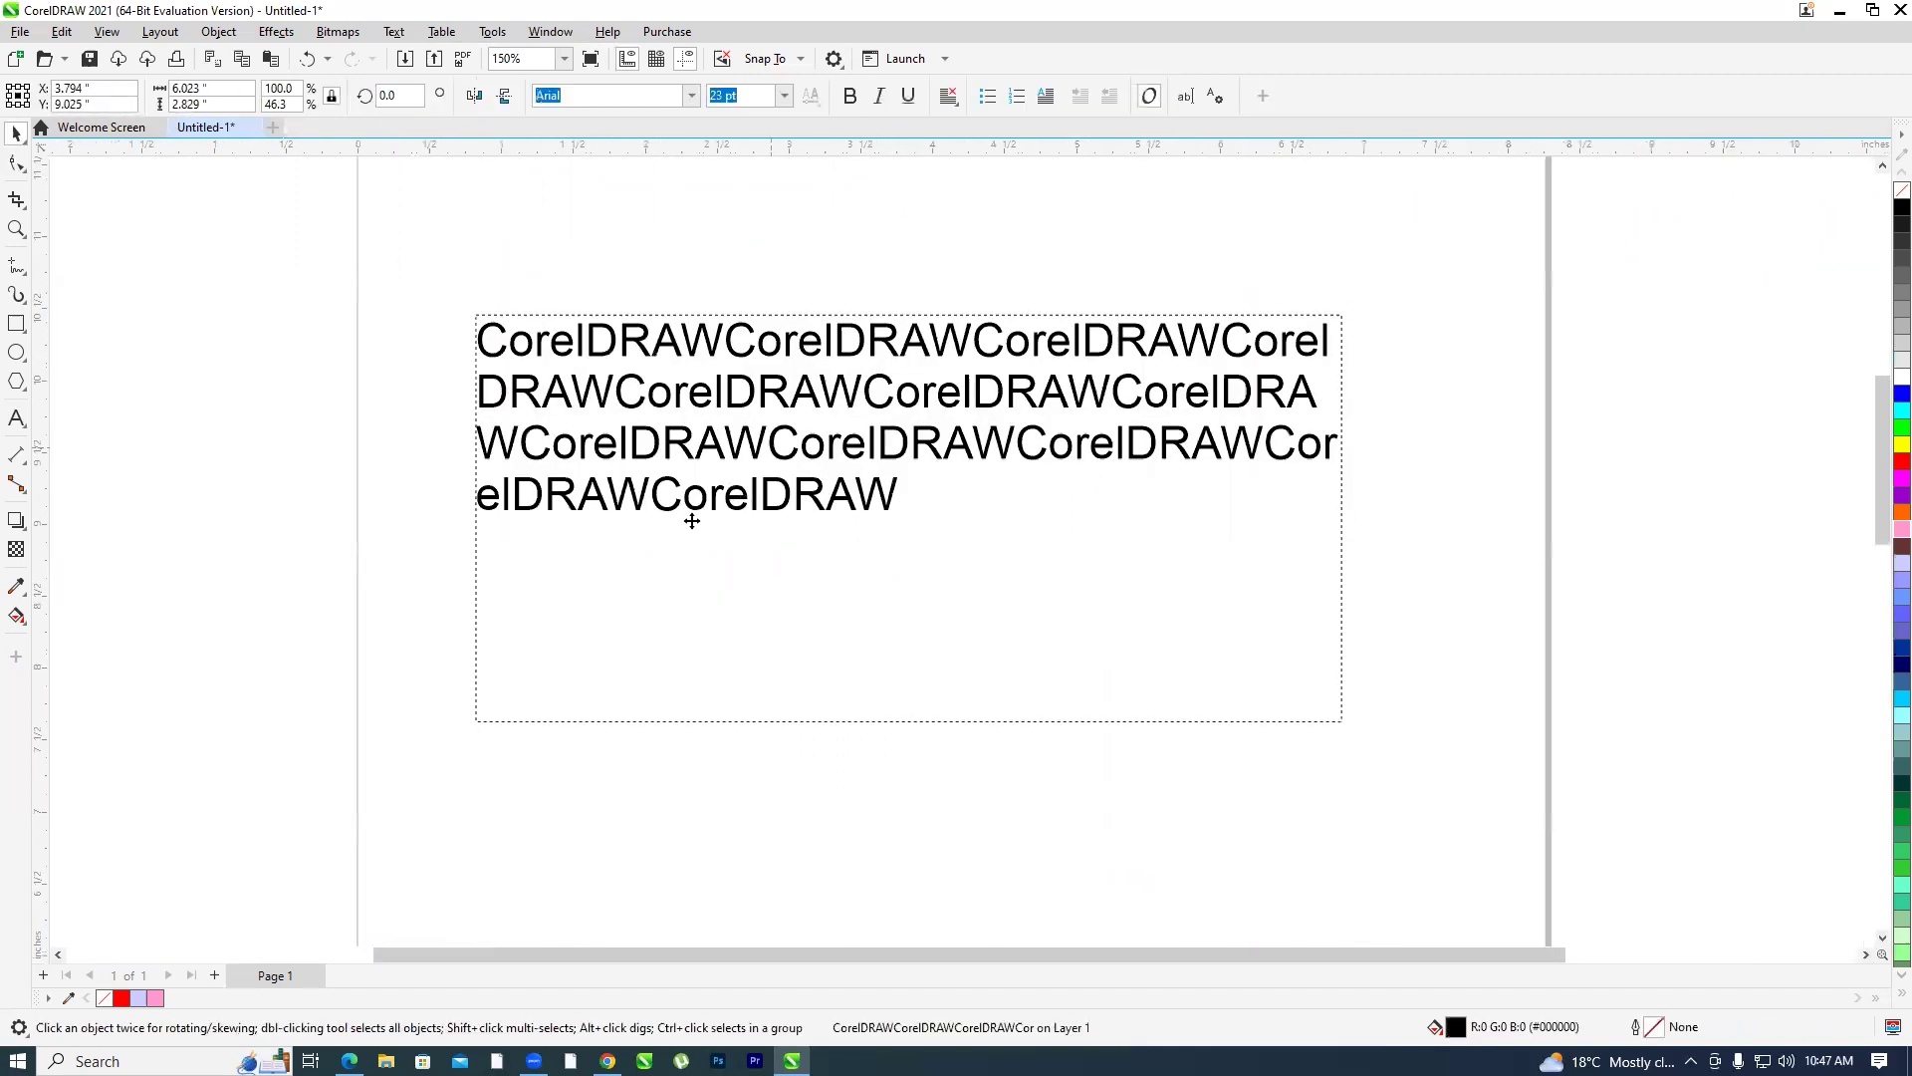
pyautogui.moveTo(499, 560); pyautogui.dragTo(483, 545)
pyautogui.moveTo(654, 629); pyautogui.dragTo(674, 618)
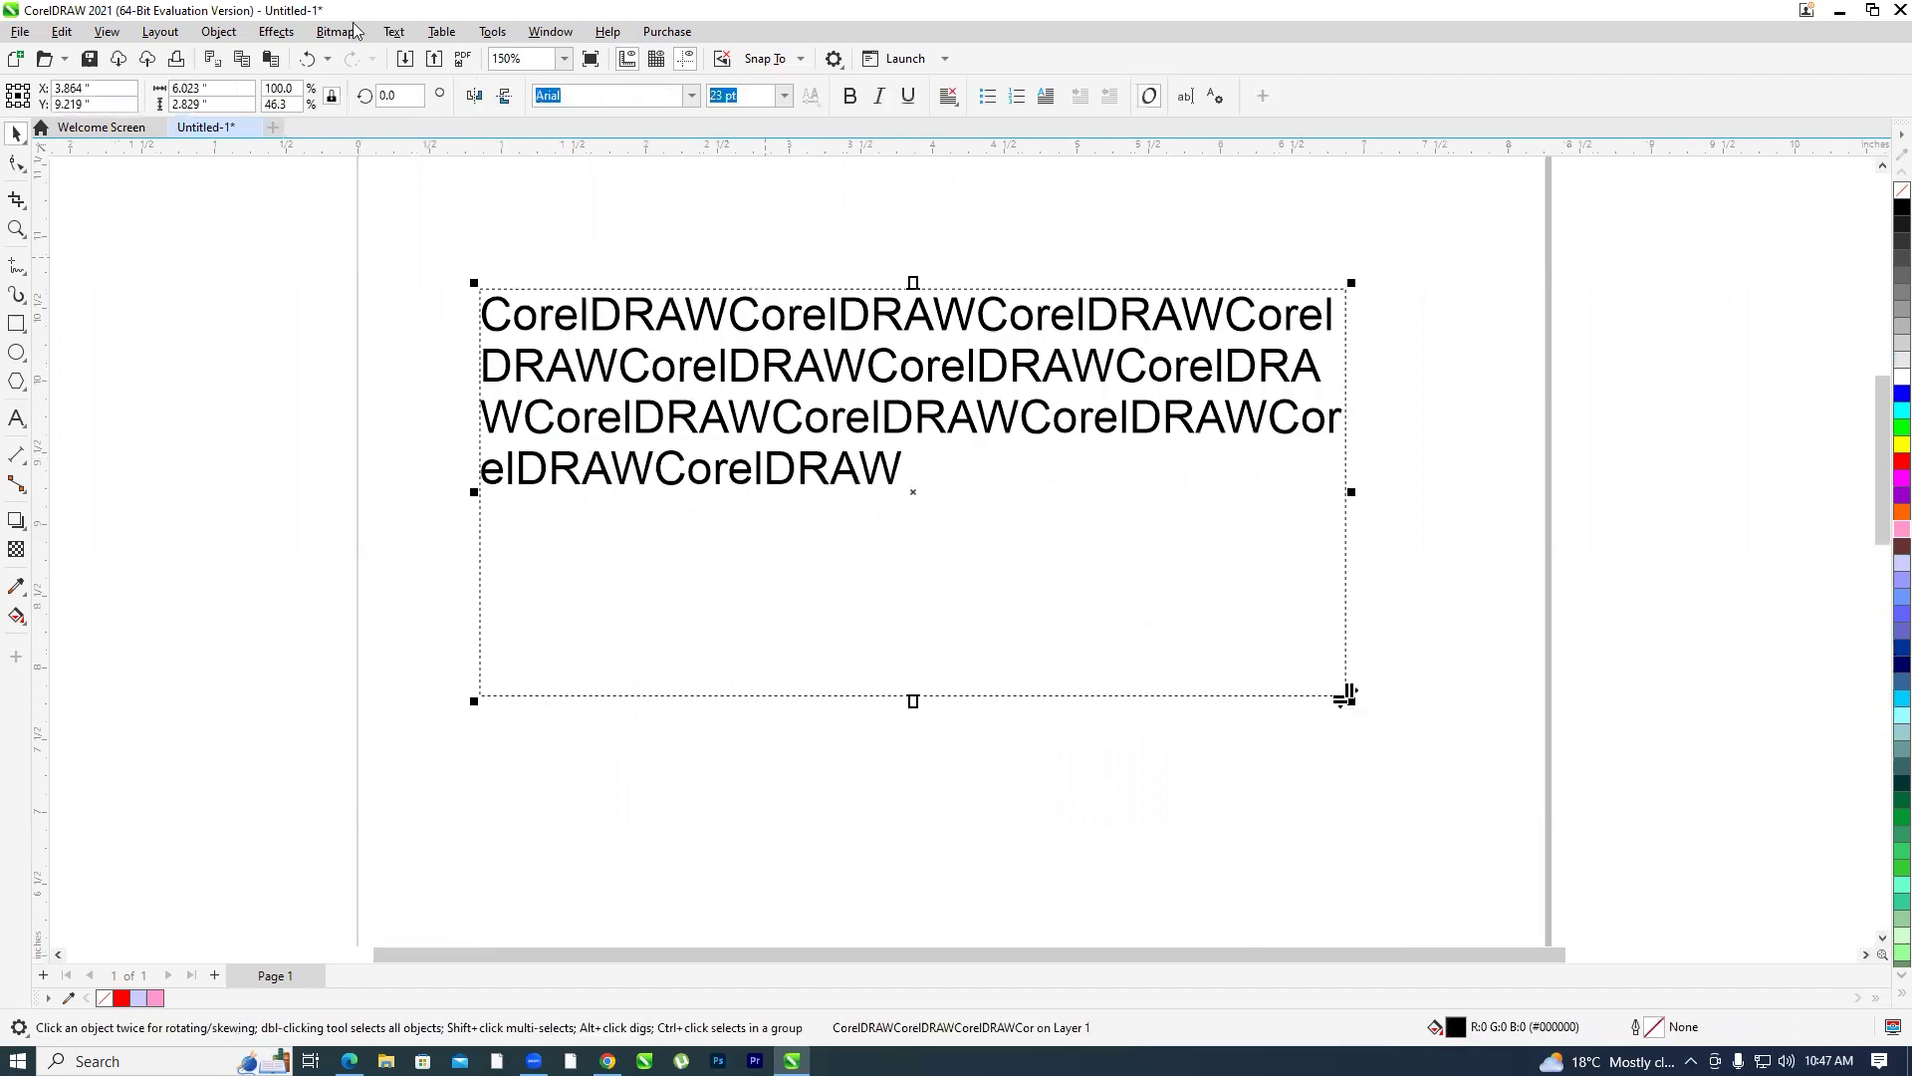
pyautogui.click(392, 33)
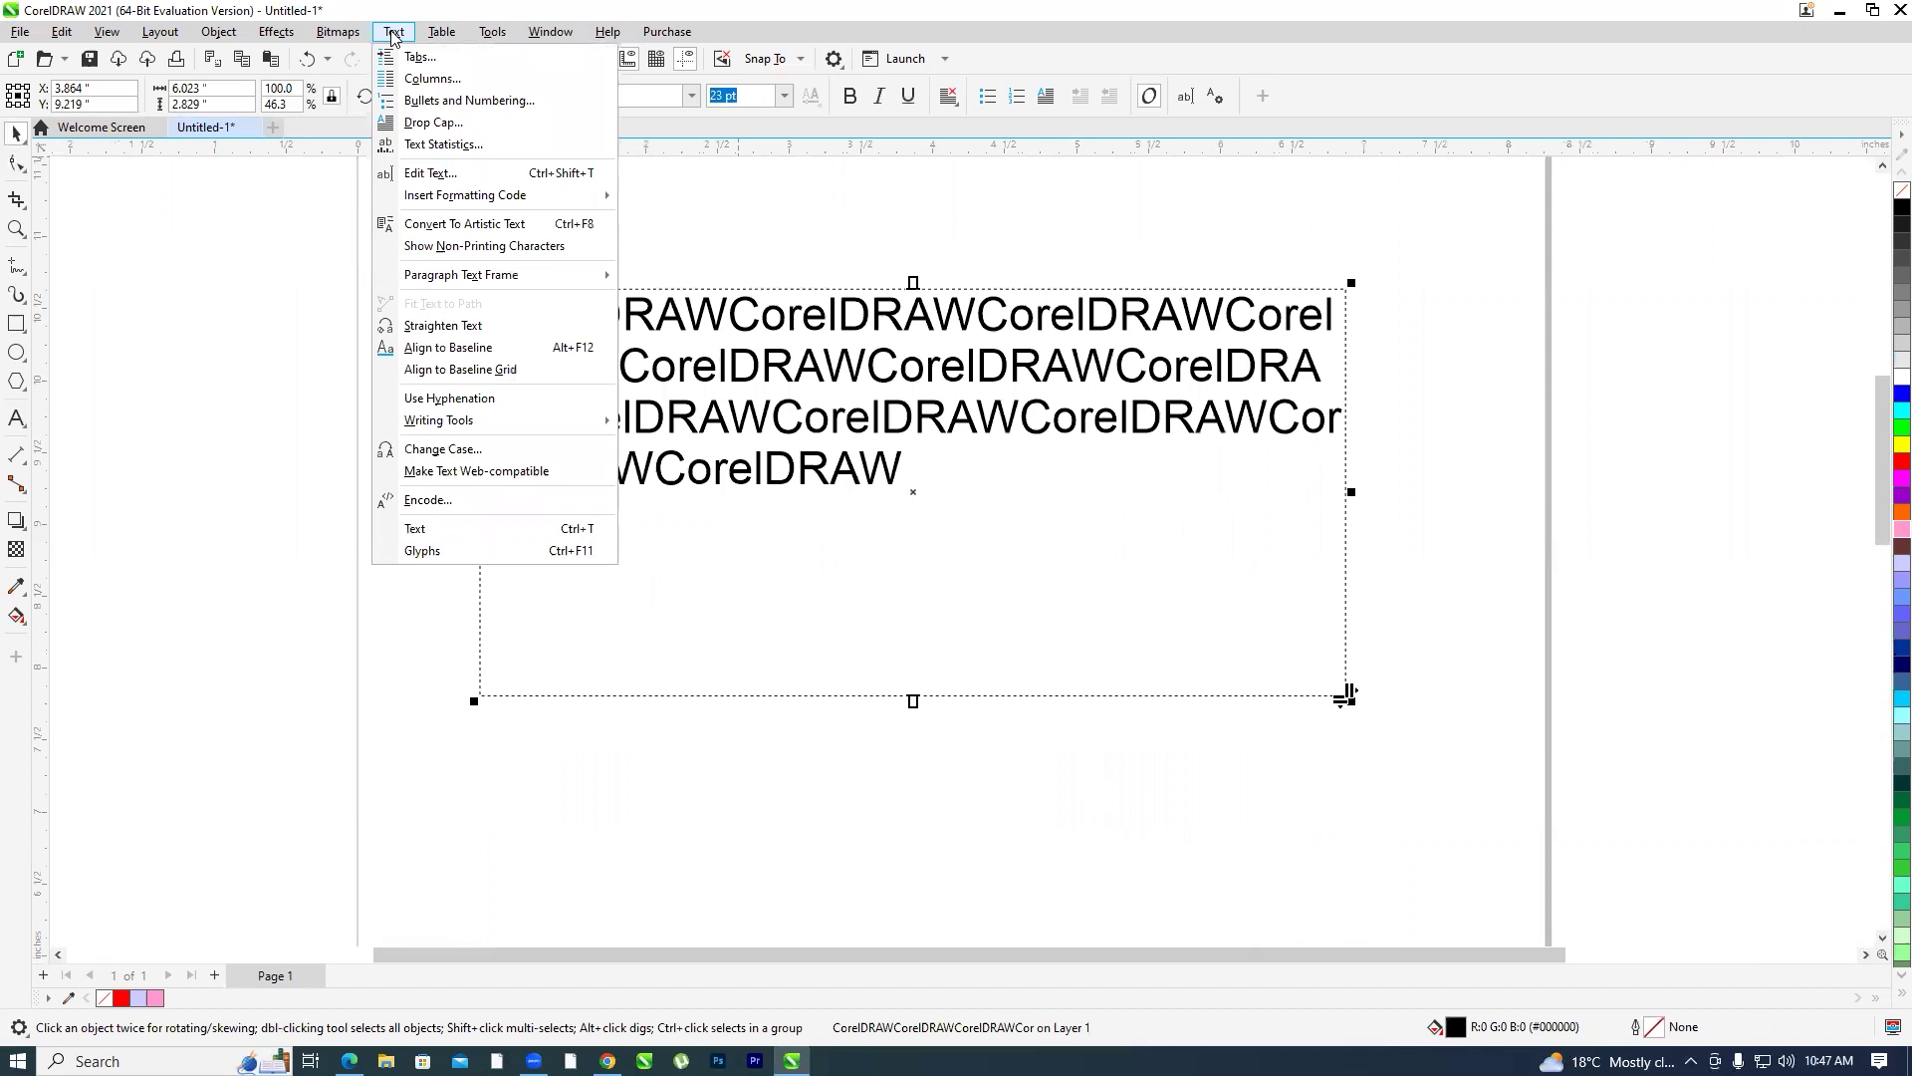
pyautogui.moveTo(453, 277)
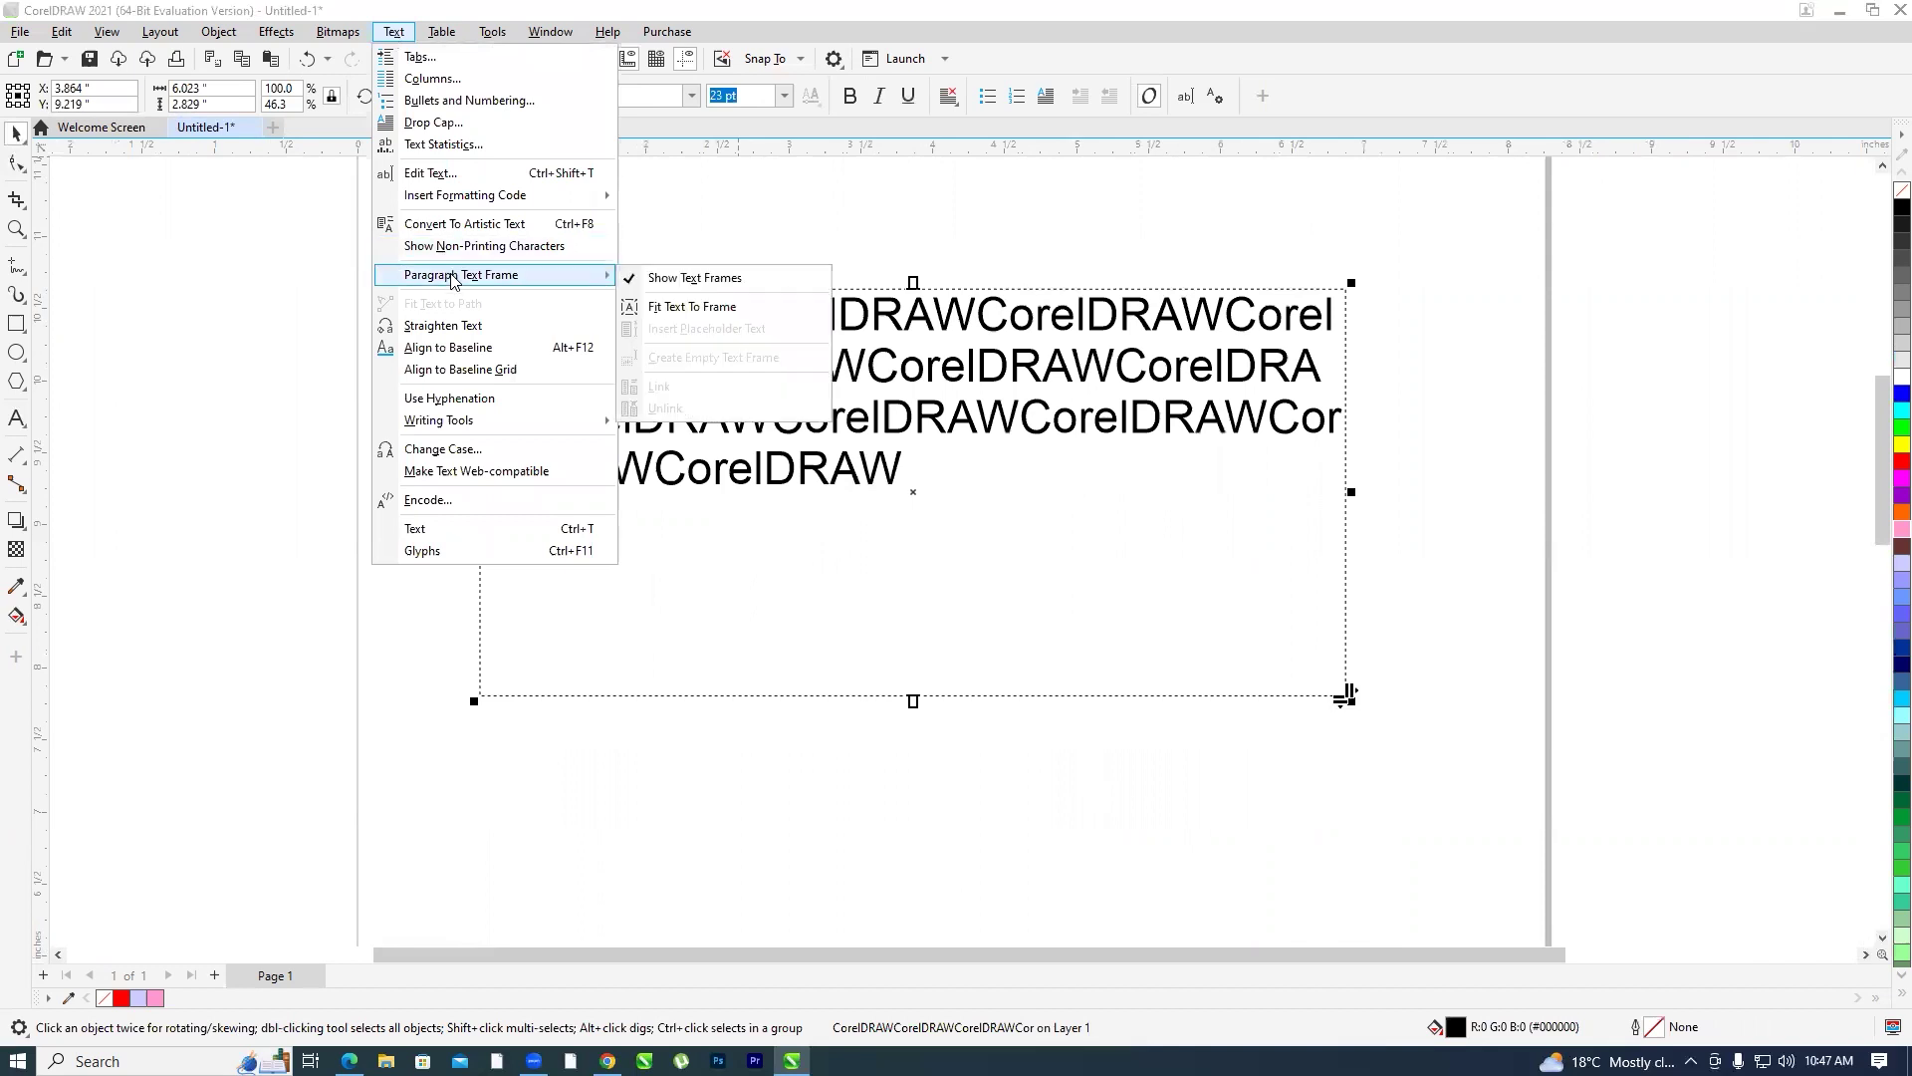
pyautogui.click(724, 278)
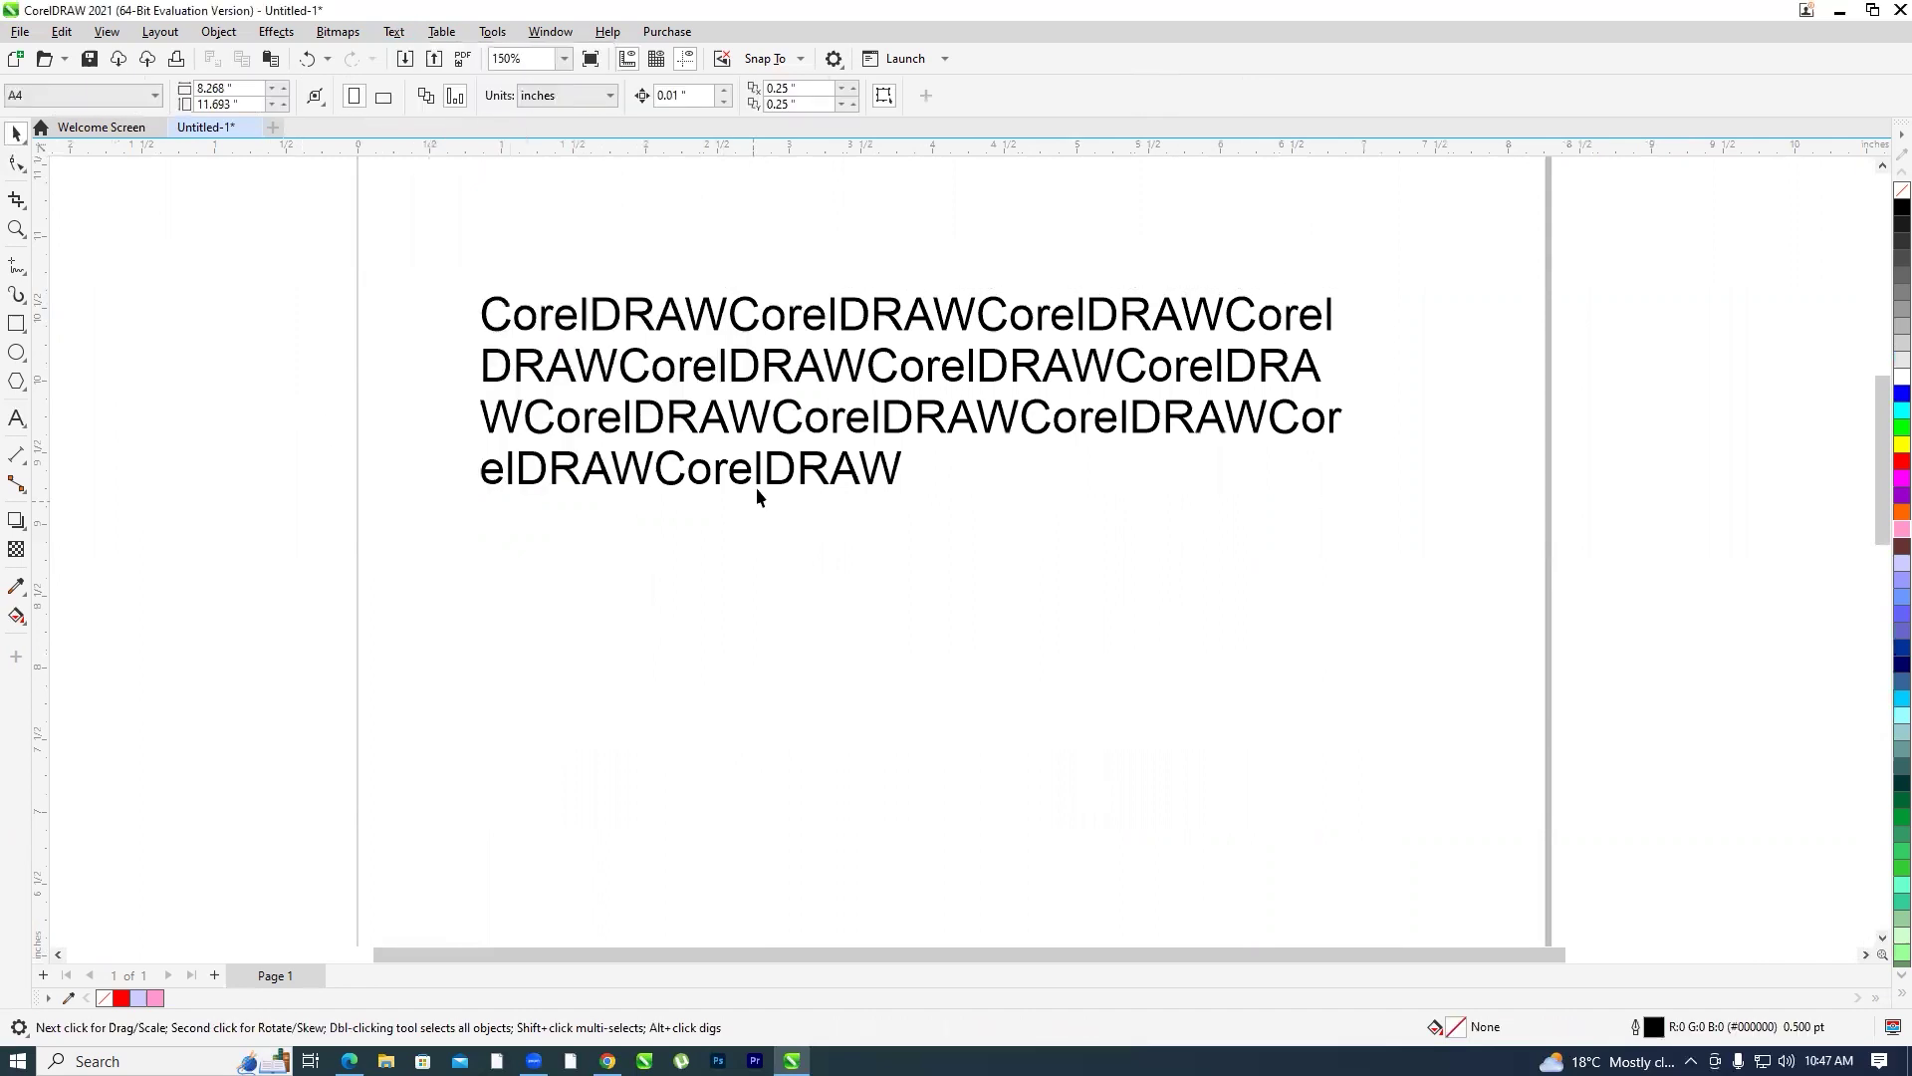
# Widen the paragraph frame to about 6.42 in, fit its text to the frame, and nudge the frame up slightly
pyautogui.moveTo(1352, 493); pyautogui.dragTo(1415, 489)
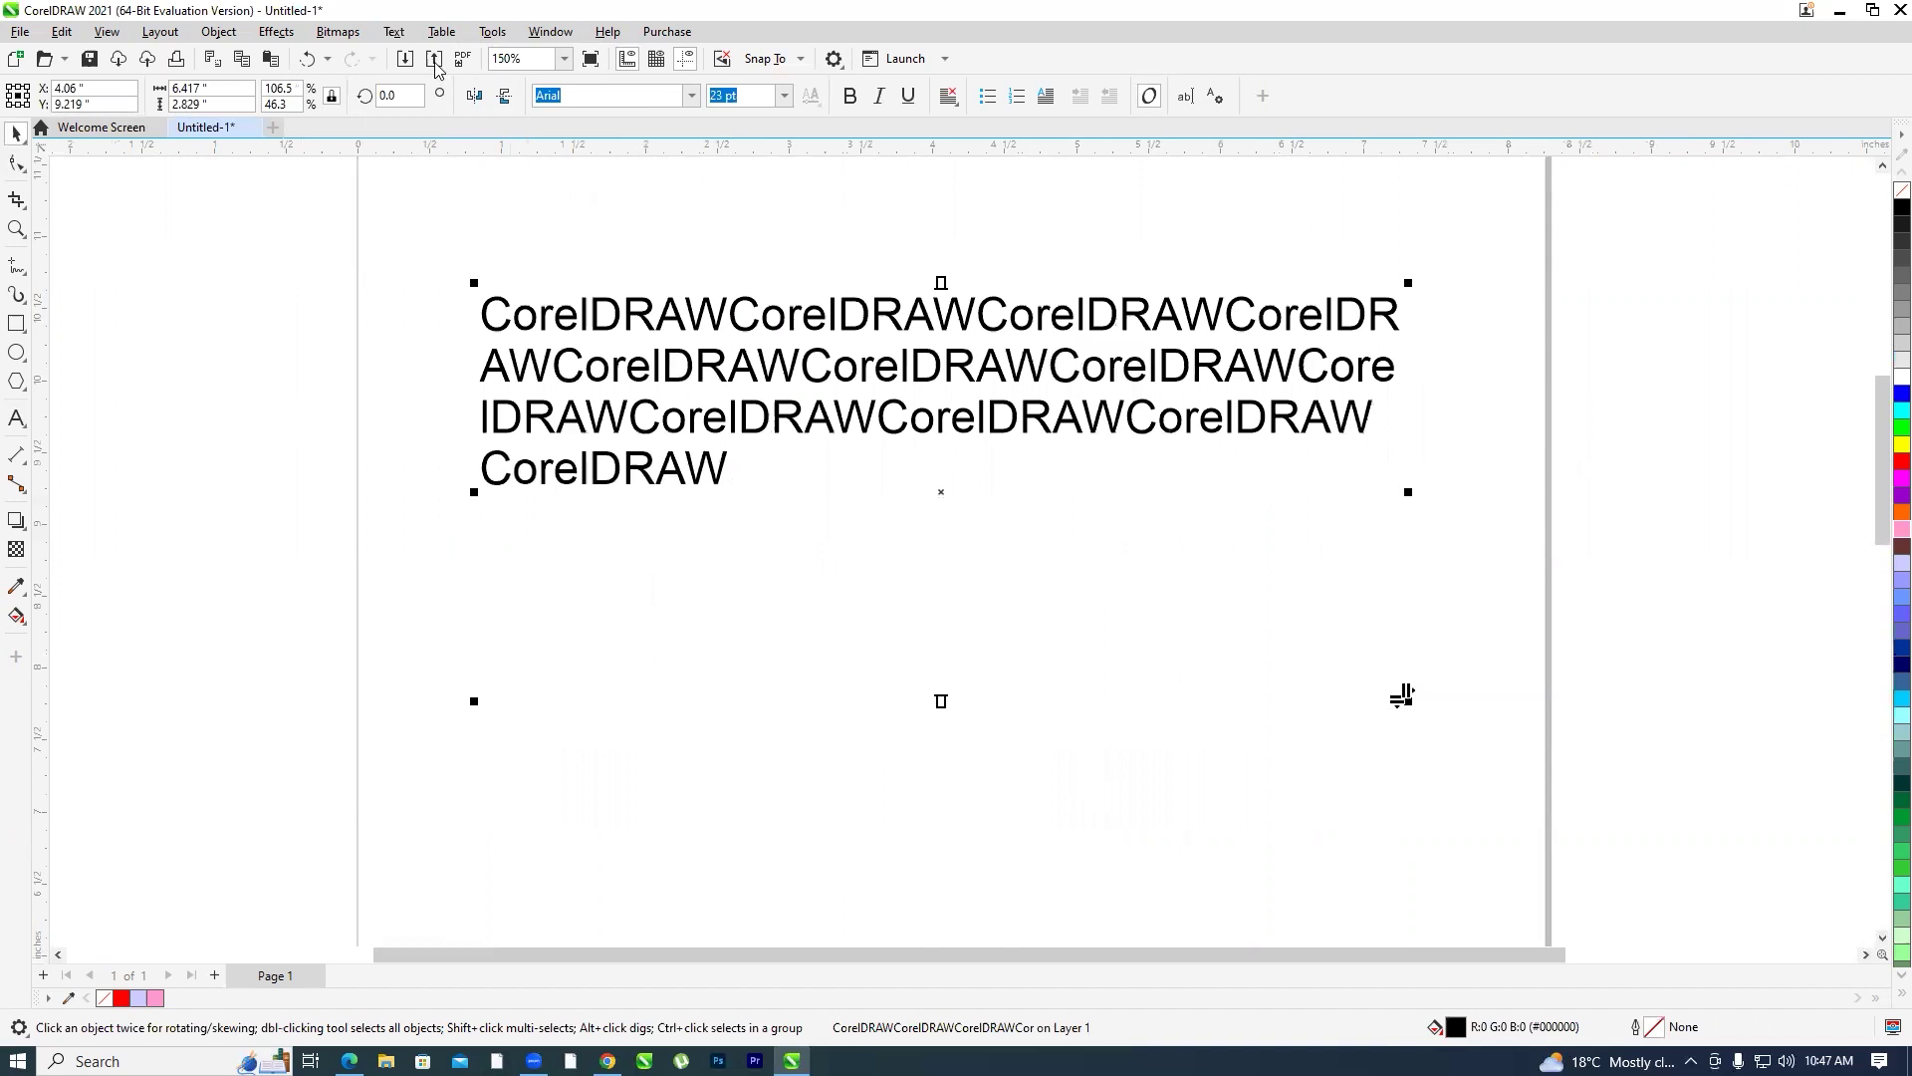
pyautogui.click(395, 31)
pyautogui.moveTo(458, 275)
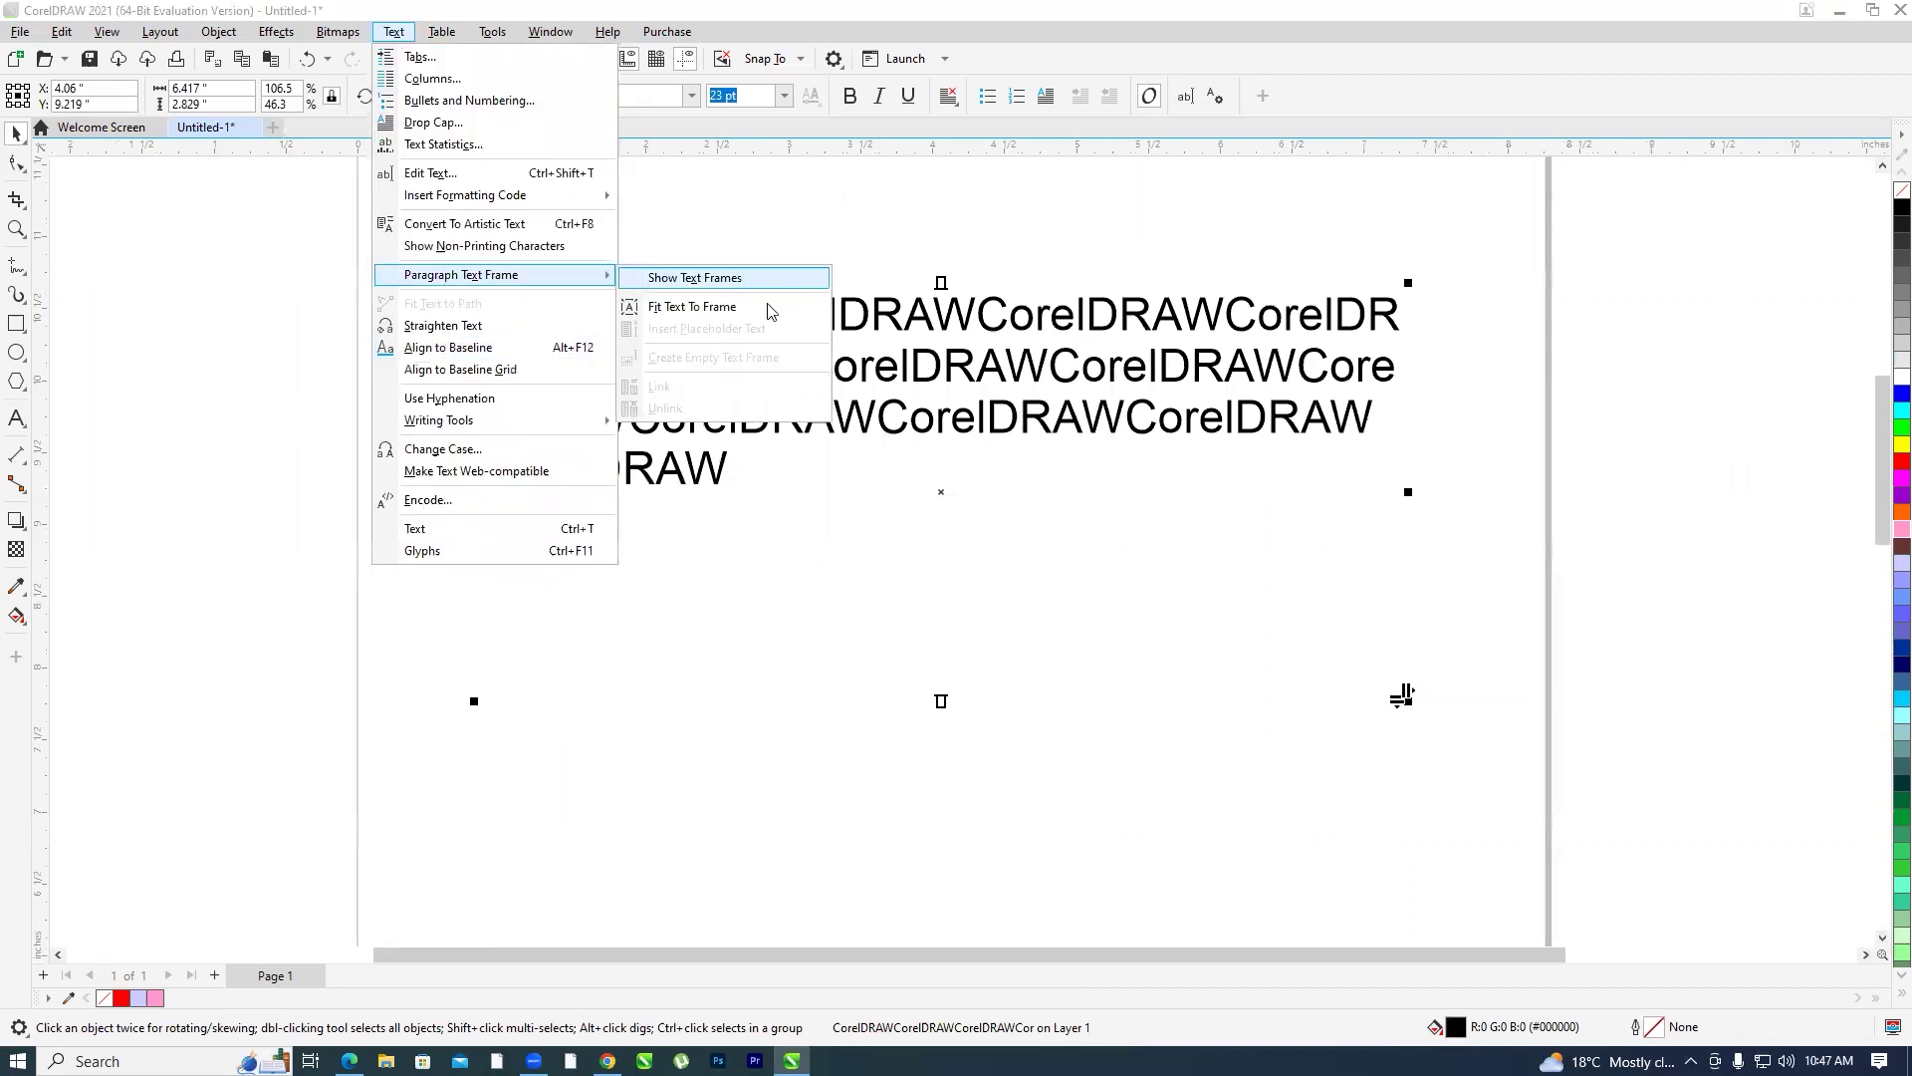
pyautogui.click(716, 317)
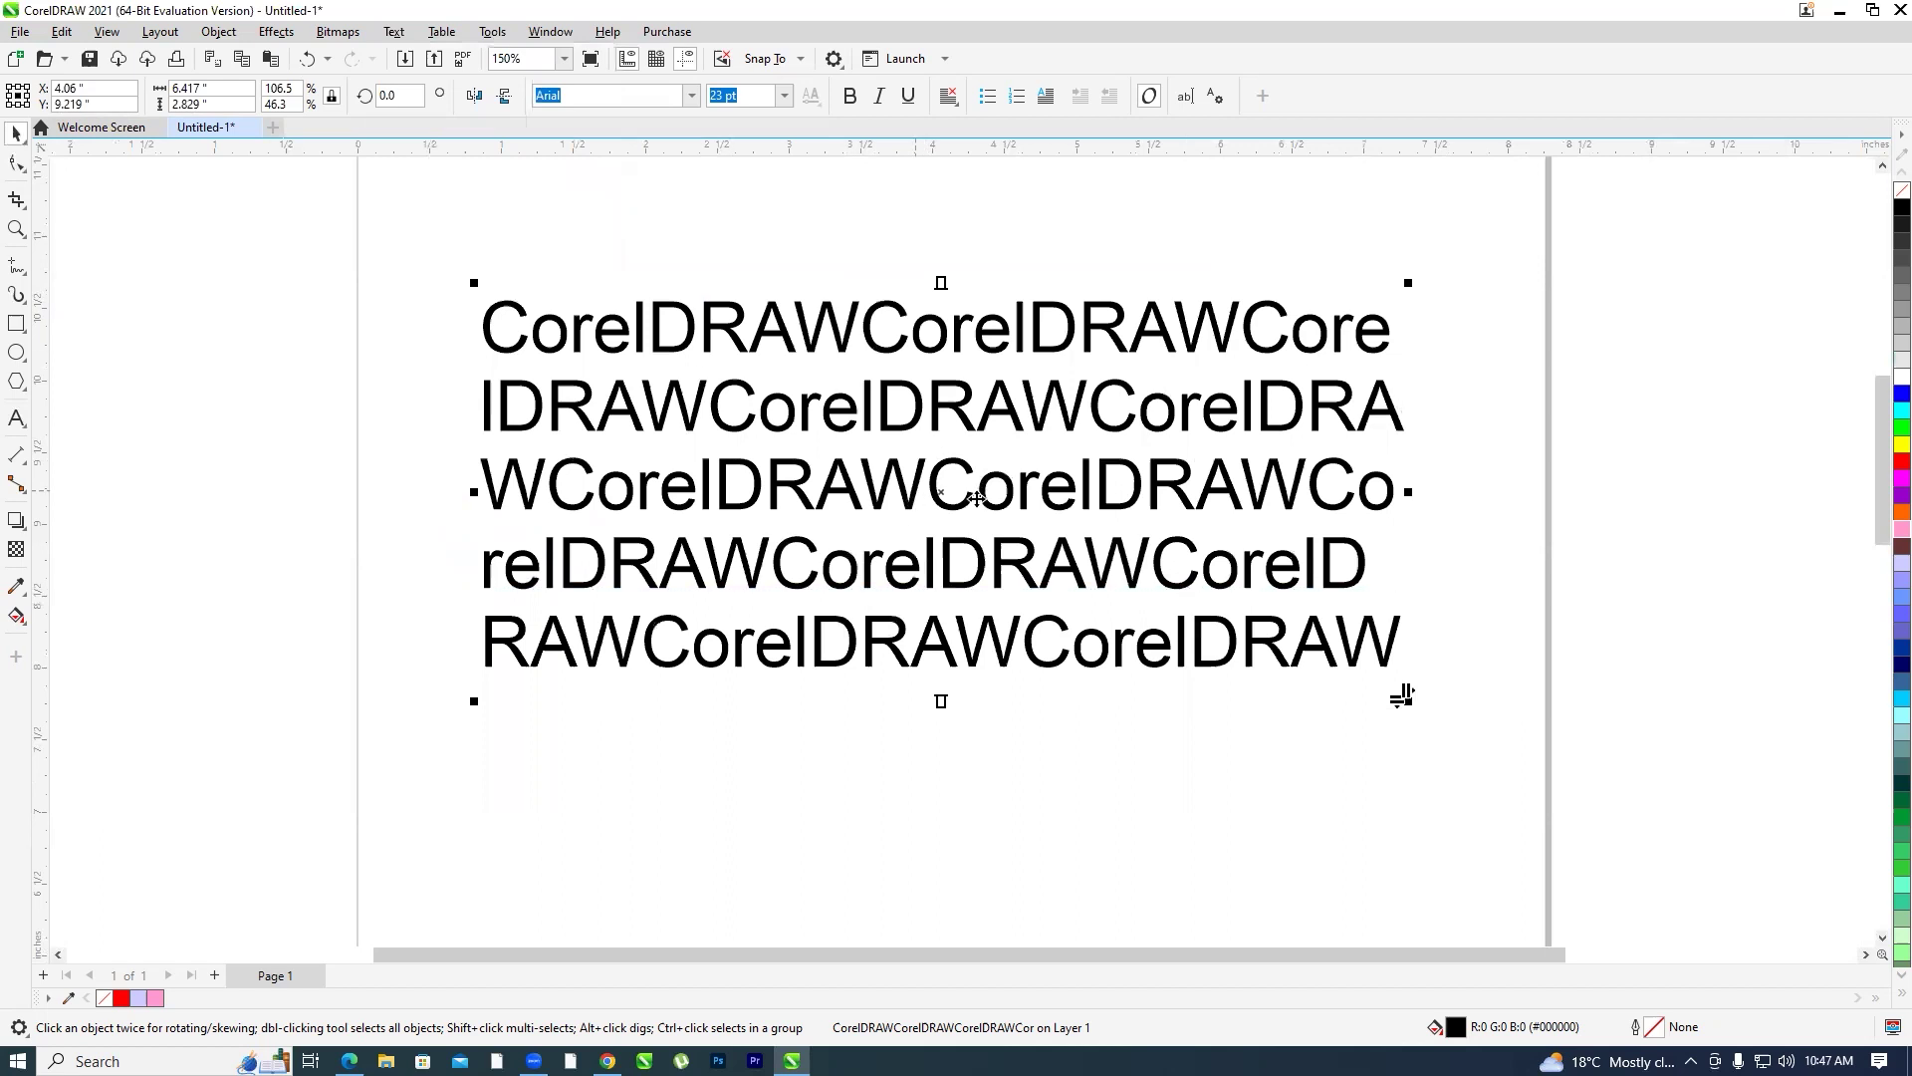
pyautogui.moveTo(942, 504)
pyautogui.mouseDown()
pyautogui.moveTo(917, 441)
pyautogui.moveTo(941, 475)
pyautogui.mouseUp()
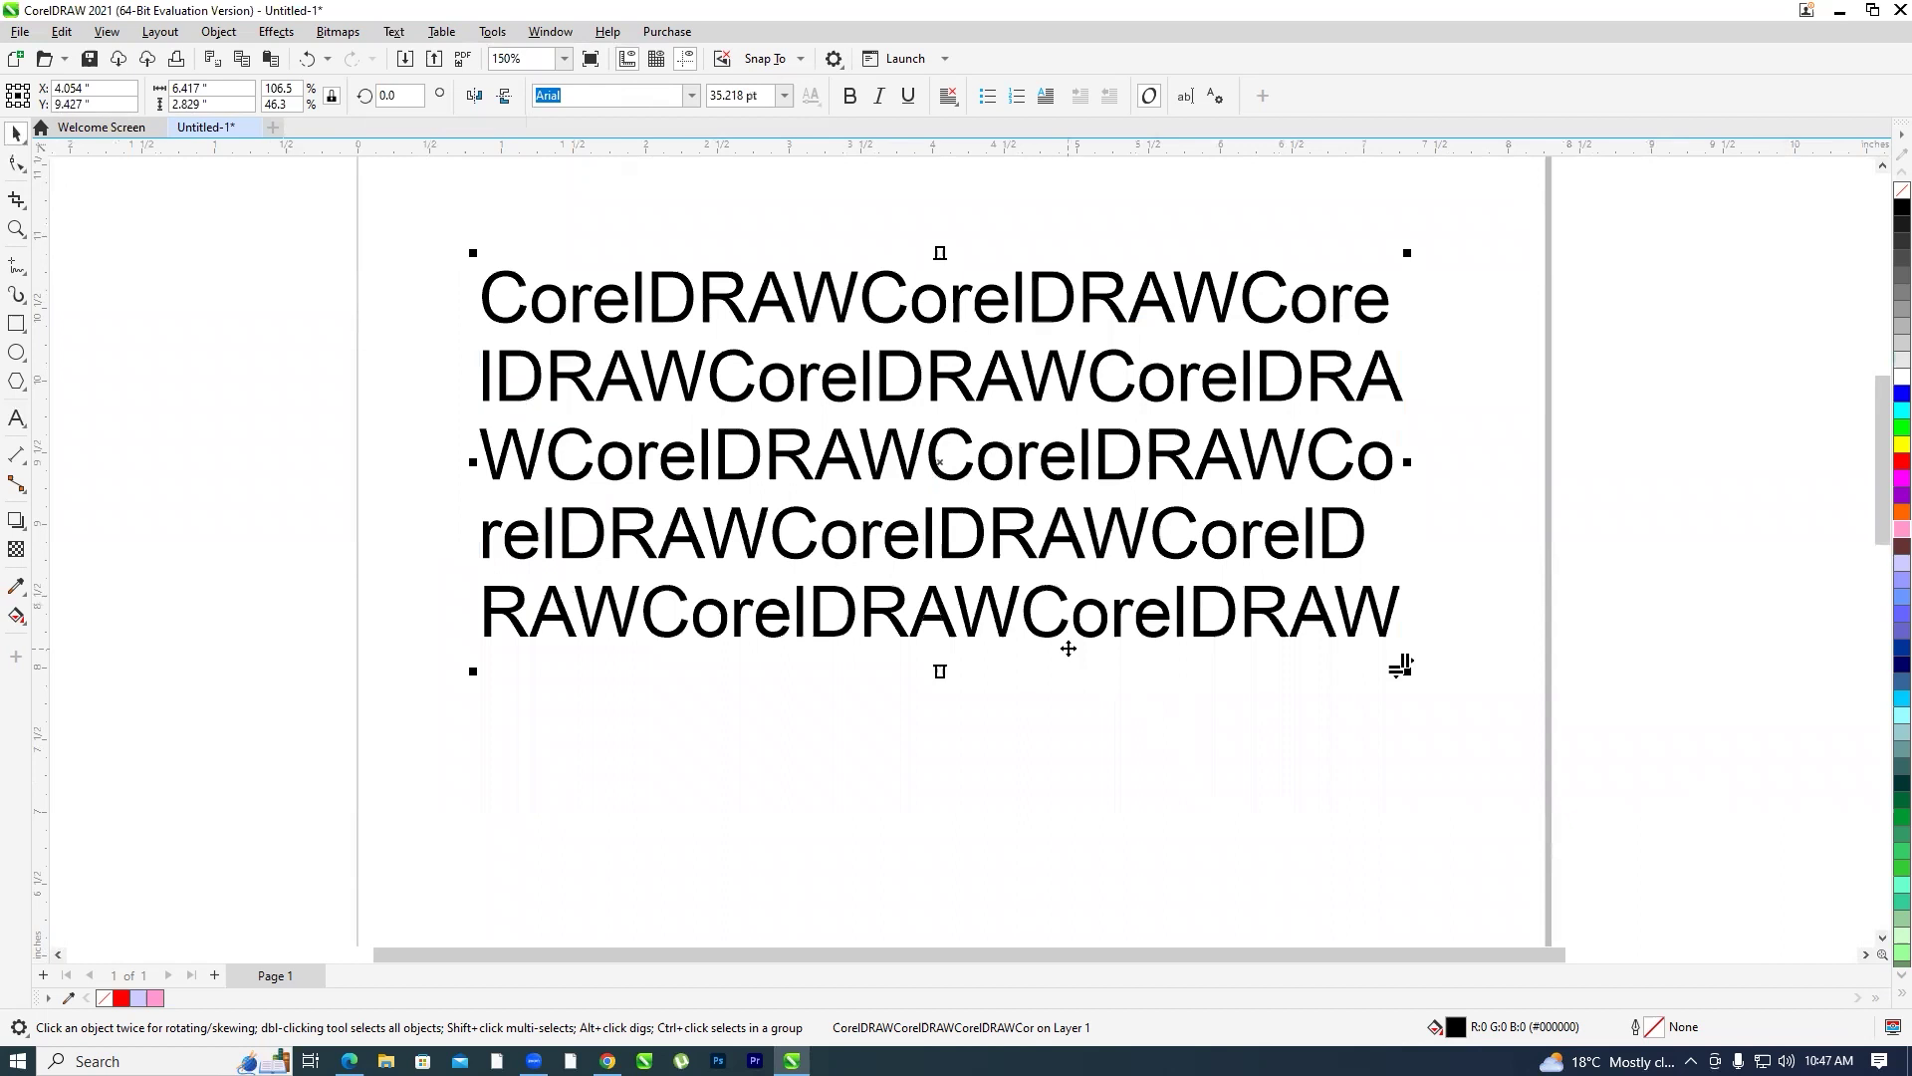
# Delete the paragraph text and draw a circle about 2.4 in across on the right half of the page
pyautogui.press('Delete')
pyautogui.hotkey('shift', 'F4')
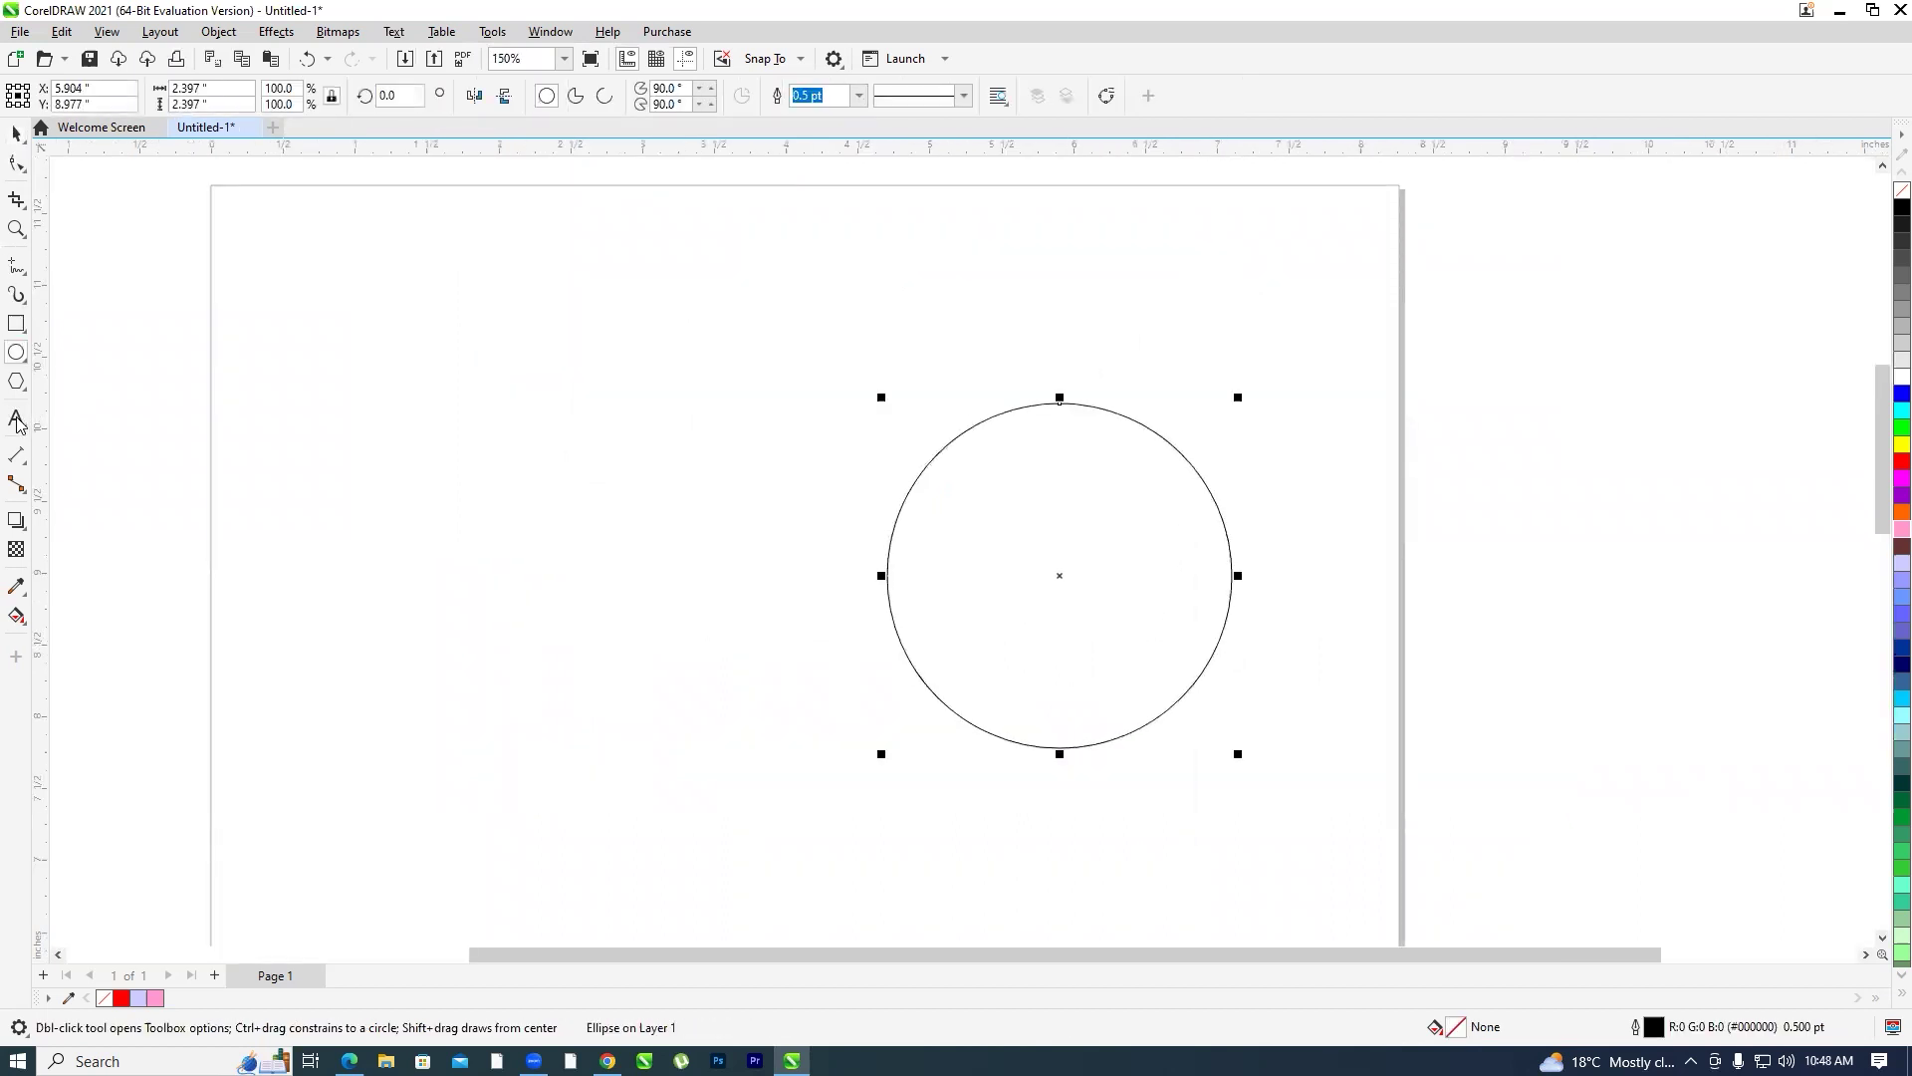
# Add the artistic text "GRAPHIC DESIGN" to the left of the circle
pyautogui.click(17, 420)
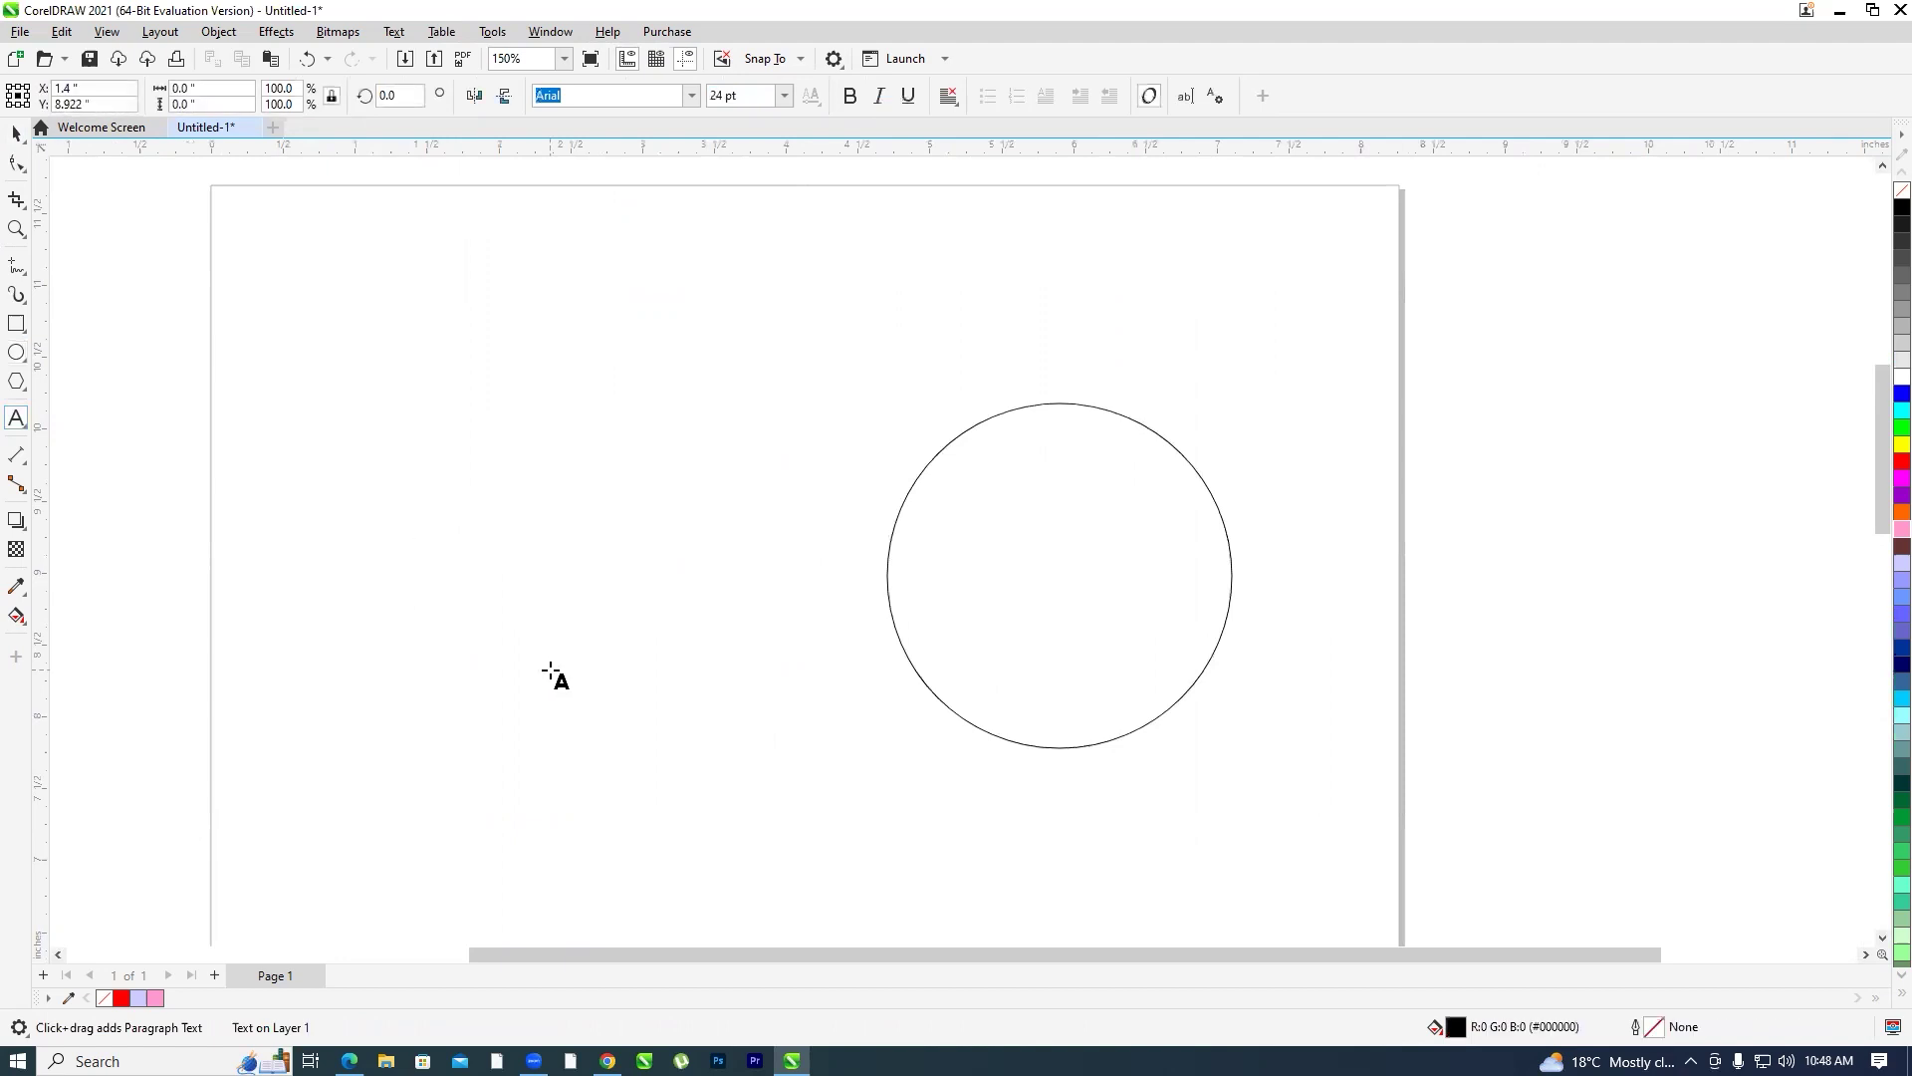
pyautogui.write('GRAP')
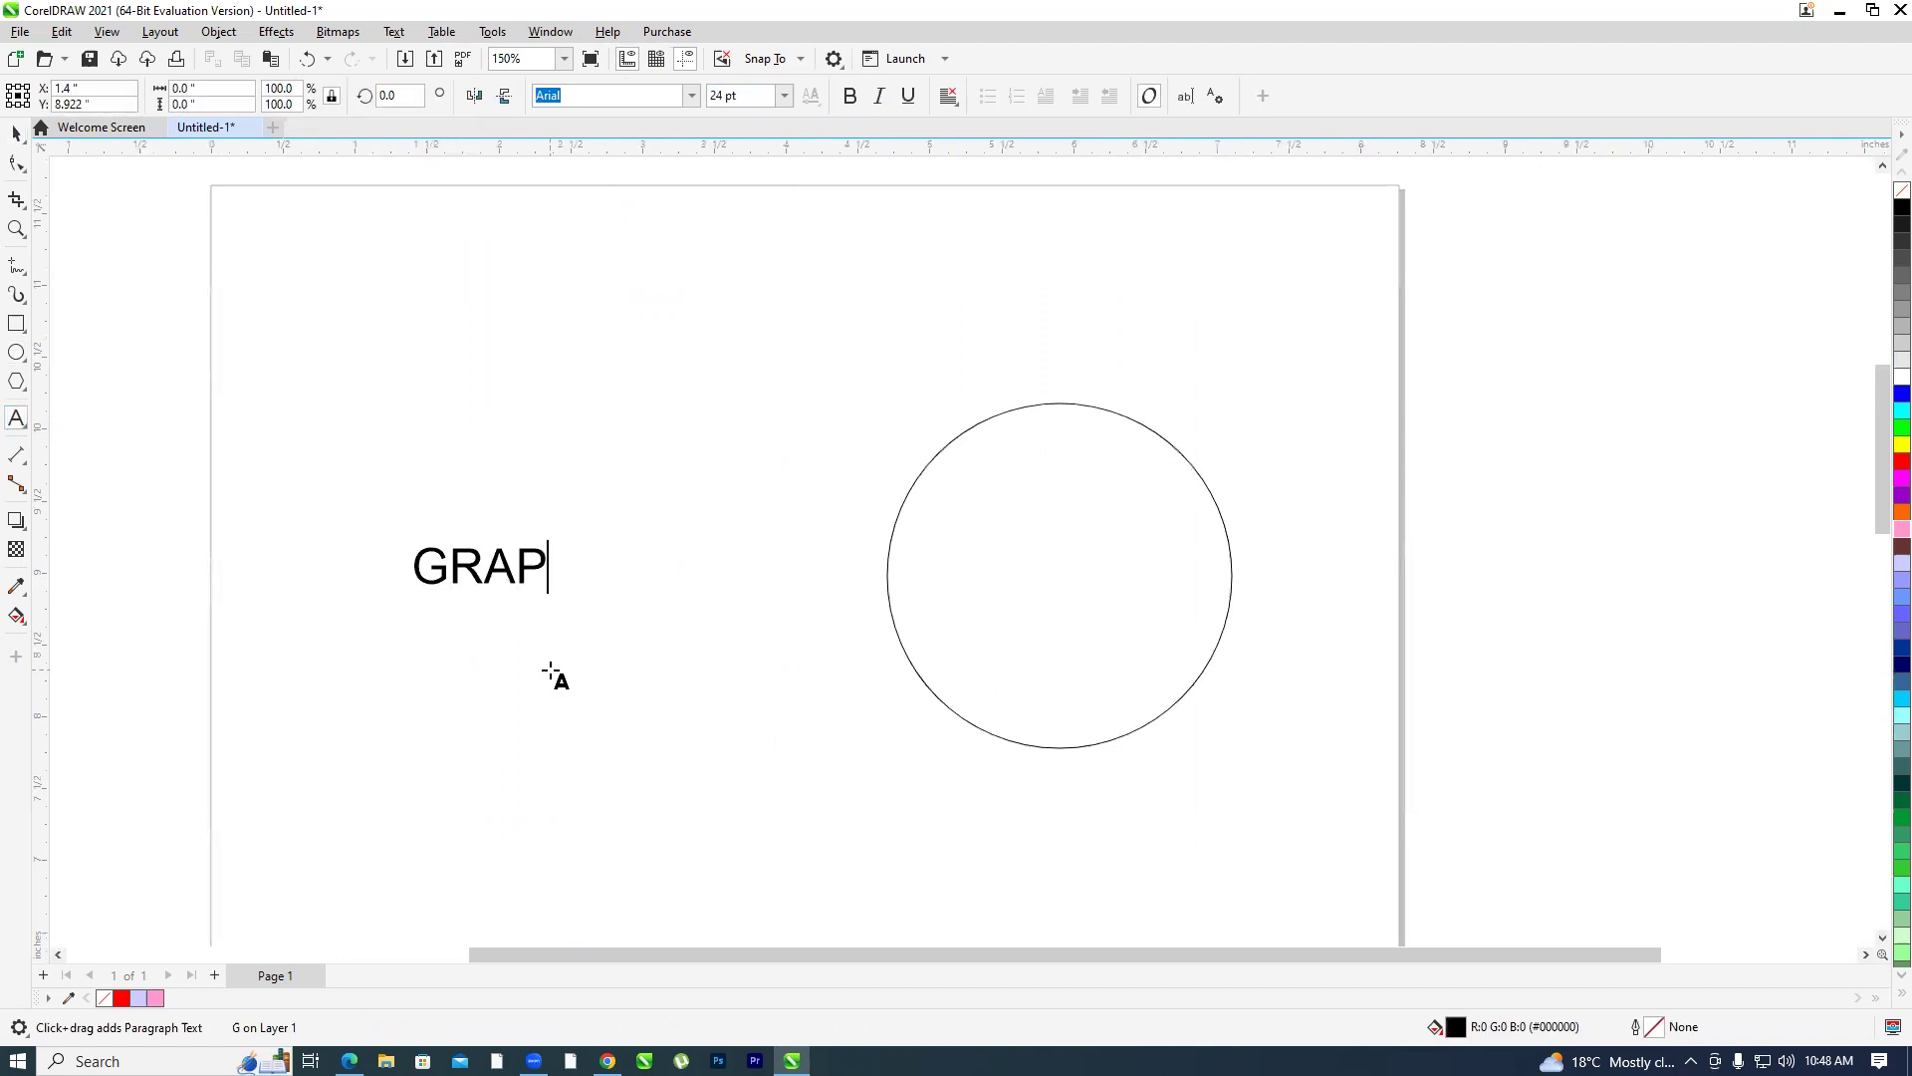
pyautogui.write('HIC DESIGN')
pyautogui.hotkey('ctrl', 'space')
pyautogui.hotkey('ctrl', 'space')
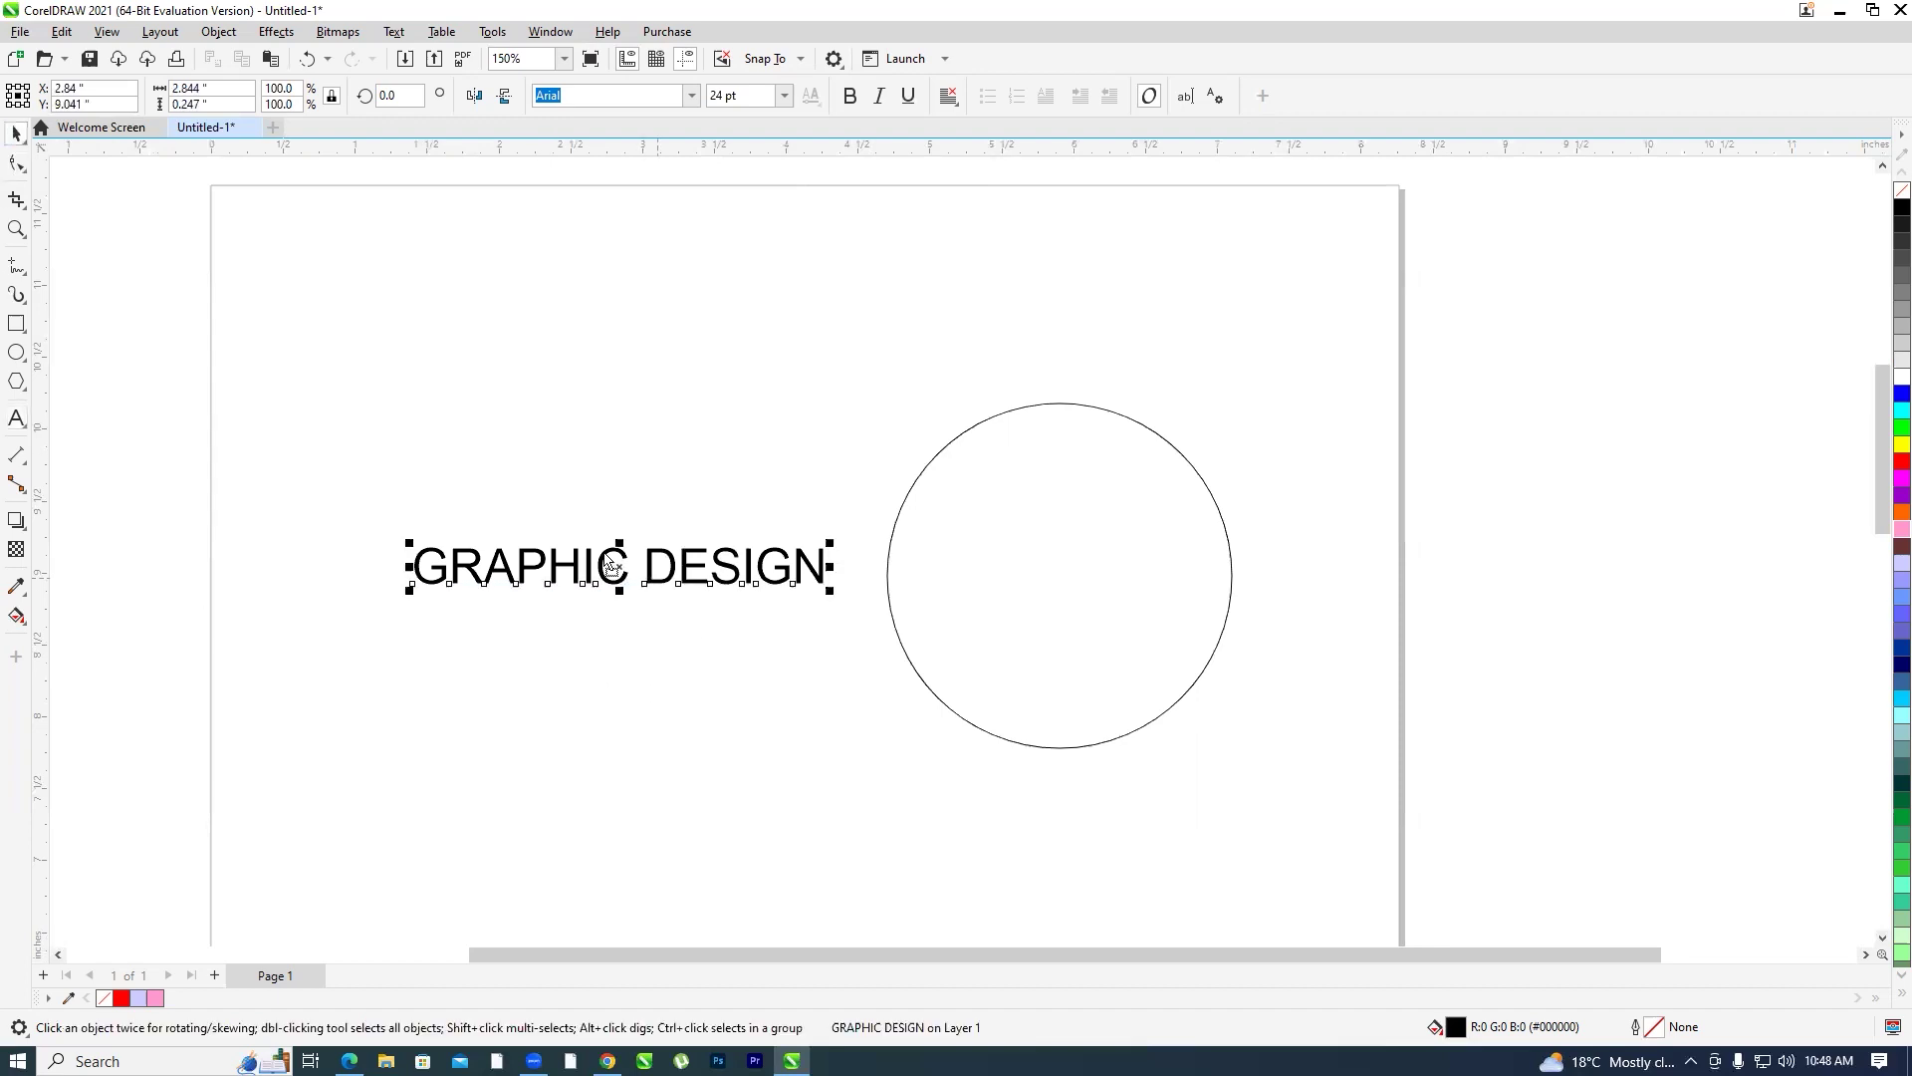
# Move the GRAPHIC DESIGN text up and left, and place the circle to its right with its center at about Y 9.09 in
pyautogui.moveTo(670, 596); pyautogui.dragTo(587, 542)
pyautogui.moveTo(1058, 593); pyautogui.dragTo(1081, 530)
pyautogui.click(797, 704)
pyautogui.click(1109, 558)
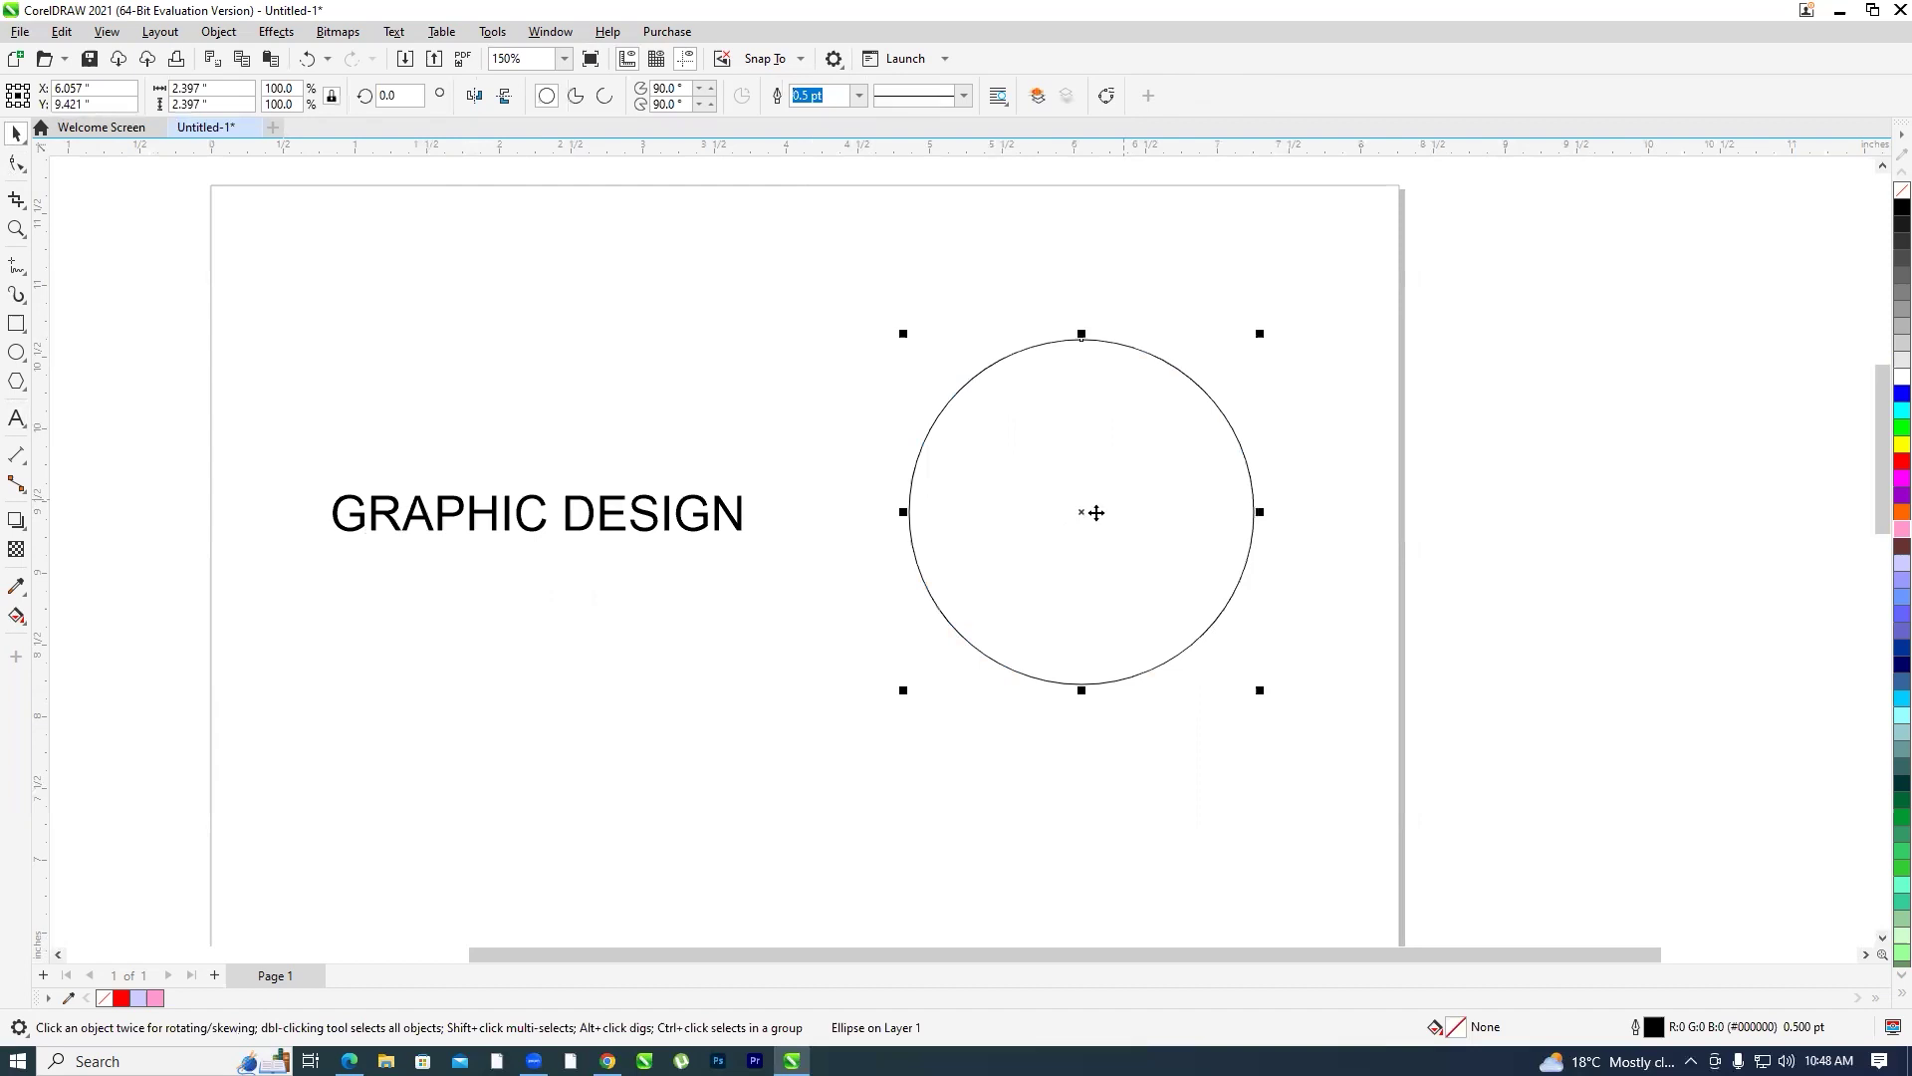
pyautogui.moveTo(1068, 562); pyautogui.dragTo(1072, 611)
pyautogui.click(698, 578)
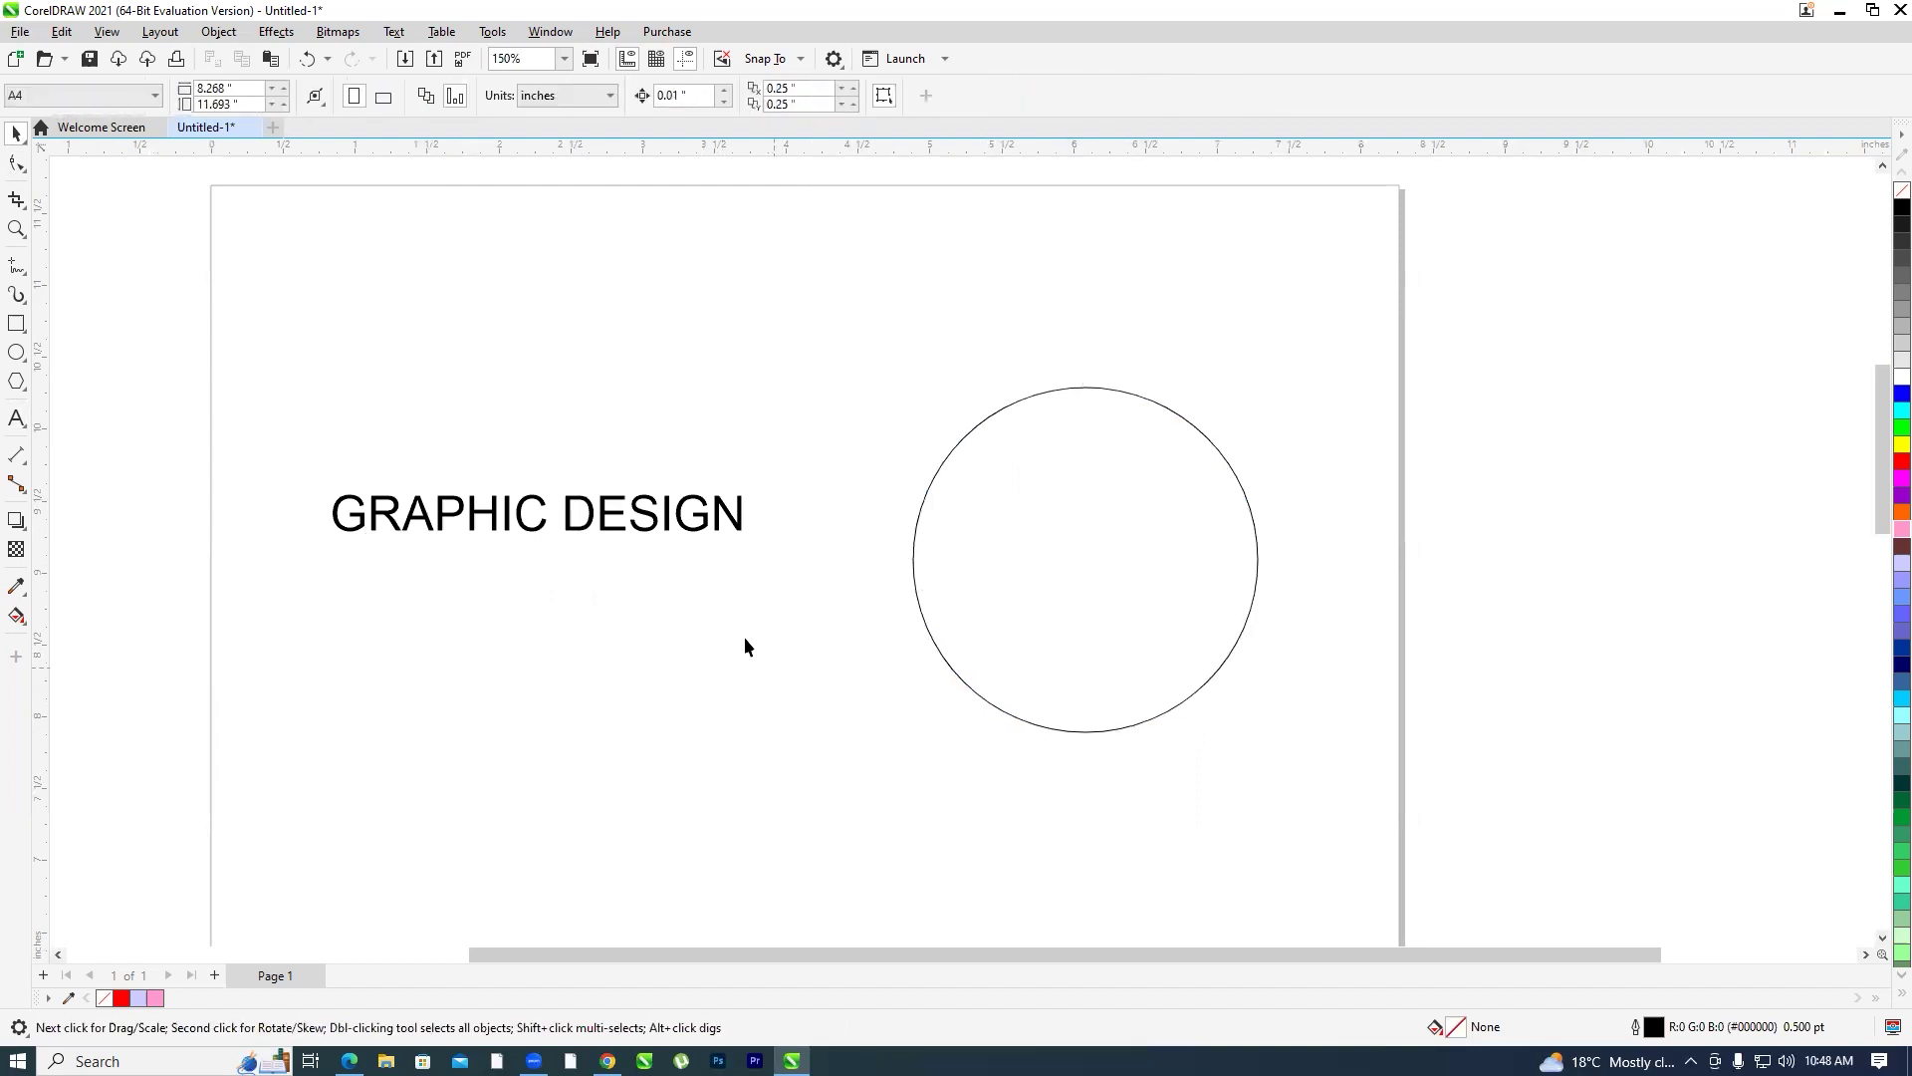
# Fit the GRAPHIC DESIGN text to the circle as its path
pyautogui.click(582, 538)
pyautogui.keyDown('shift'); pyautogui.click(1042, 521); pyautogui.keyUp('shift')
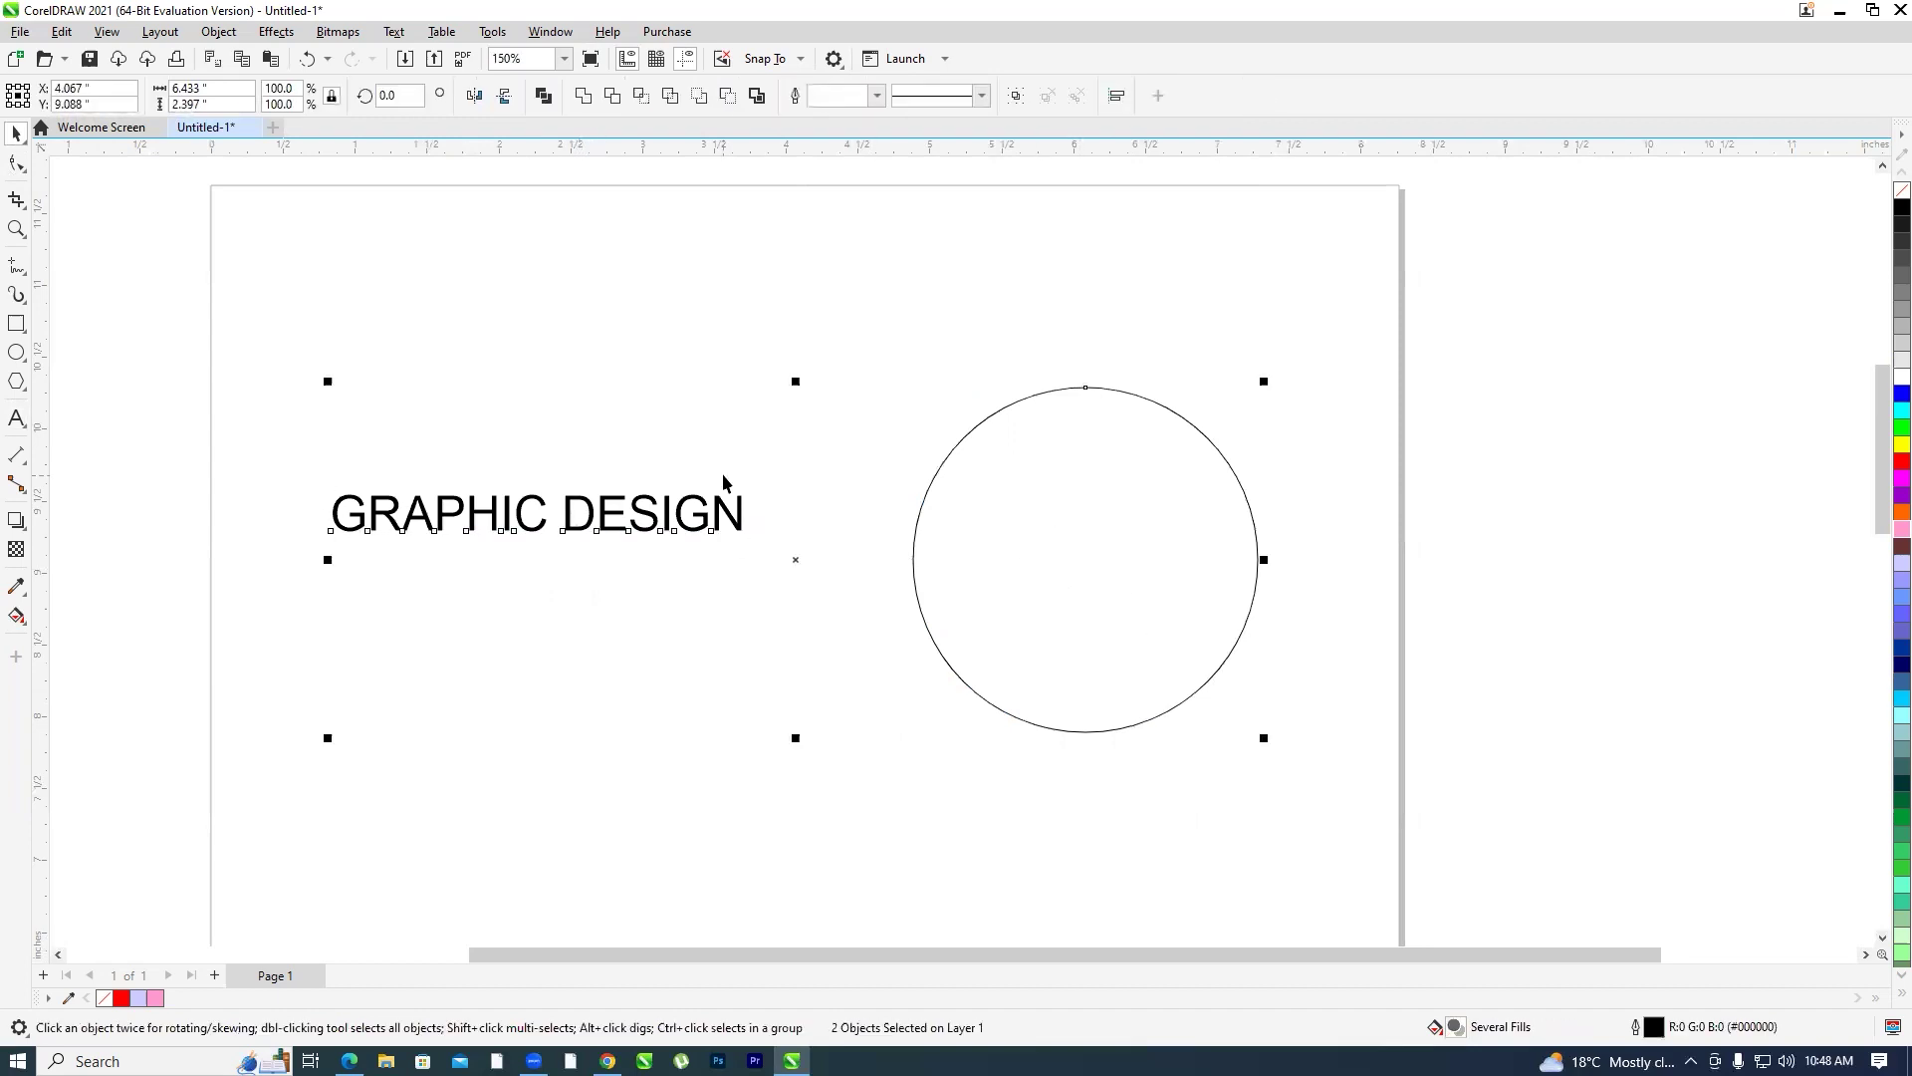
pyautogui.click(388, 33)
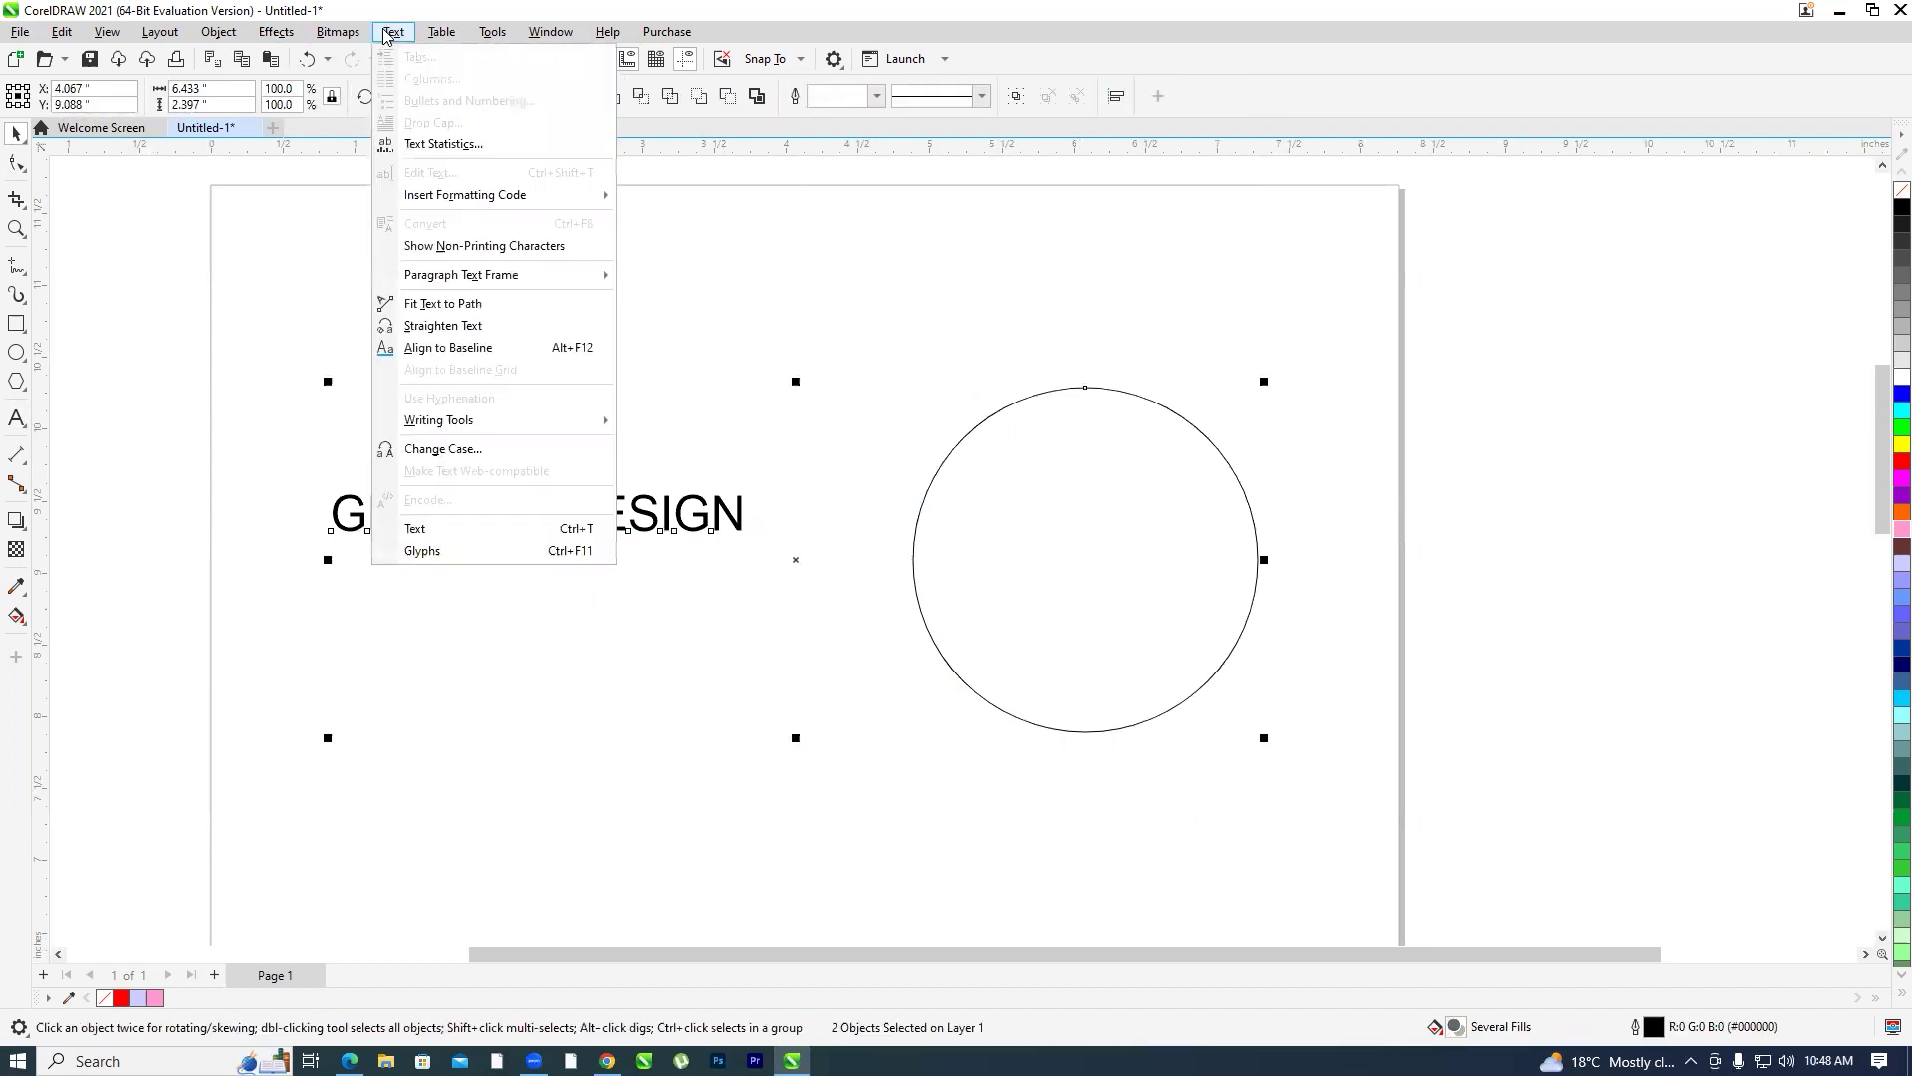
pyautogui.click(477, 307)
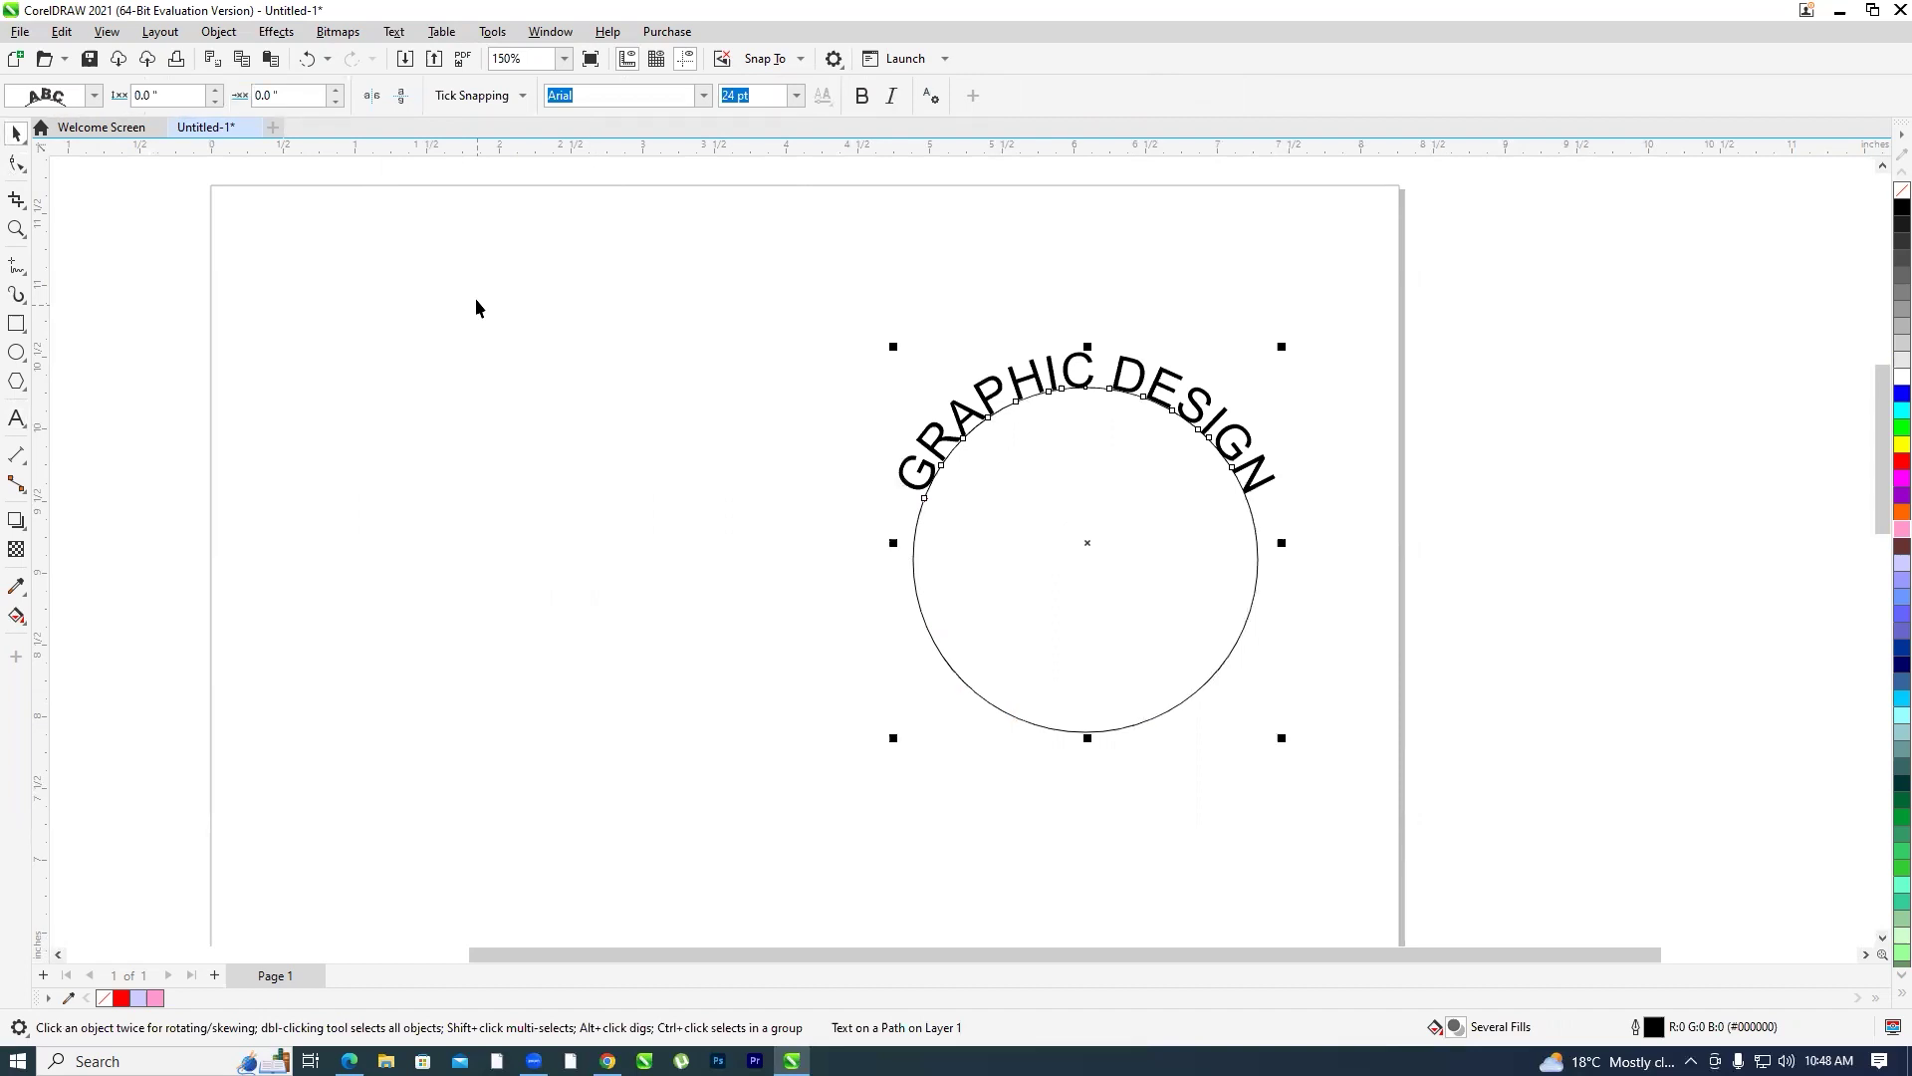
pyautogui.click(476, 306)
# Move the text on its circle toward the page's middle, to about X 4.87 in, Y 8.78 in, and break them apart
pyautogui.moveTo(1100, 398); pyautogui.dragTo(1003, 375)
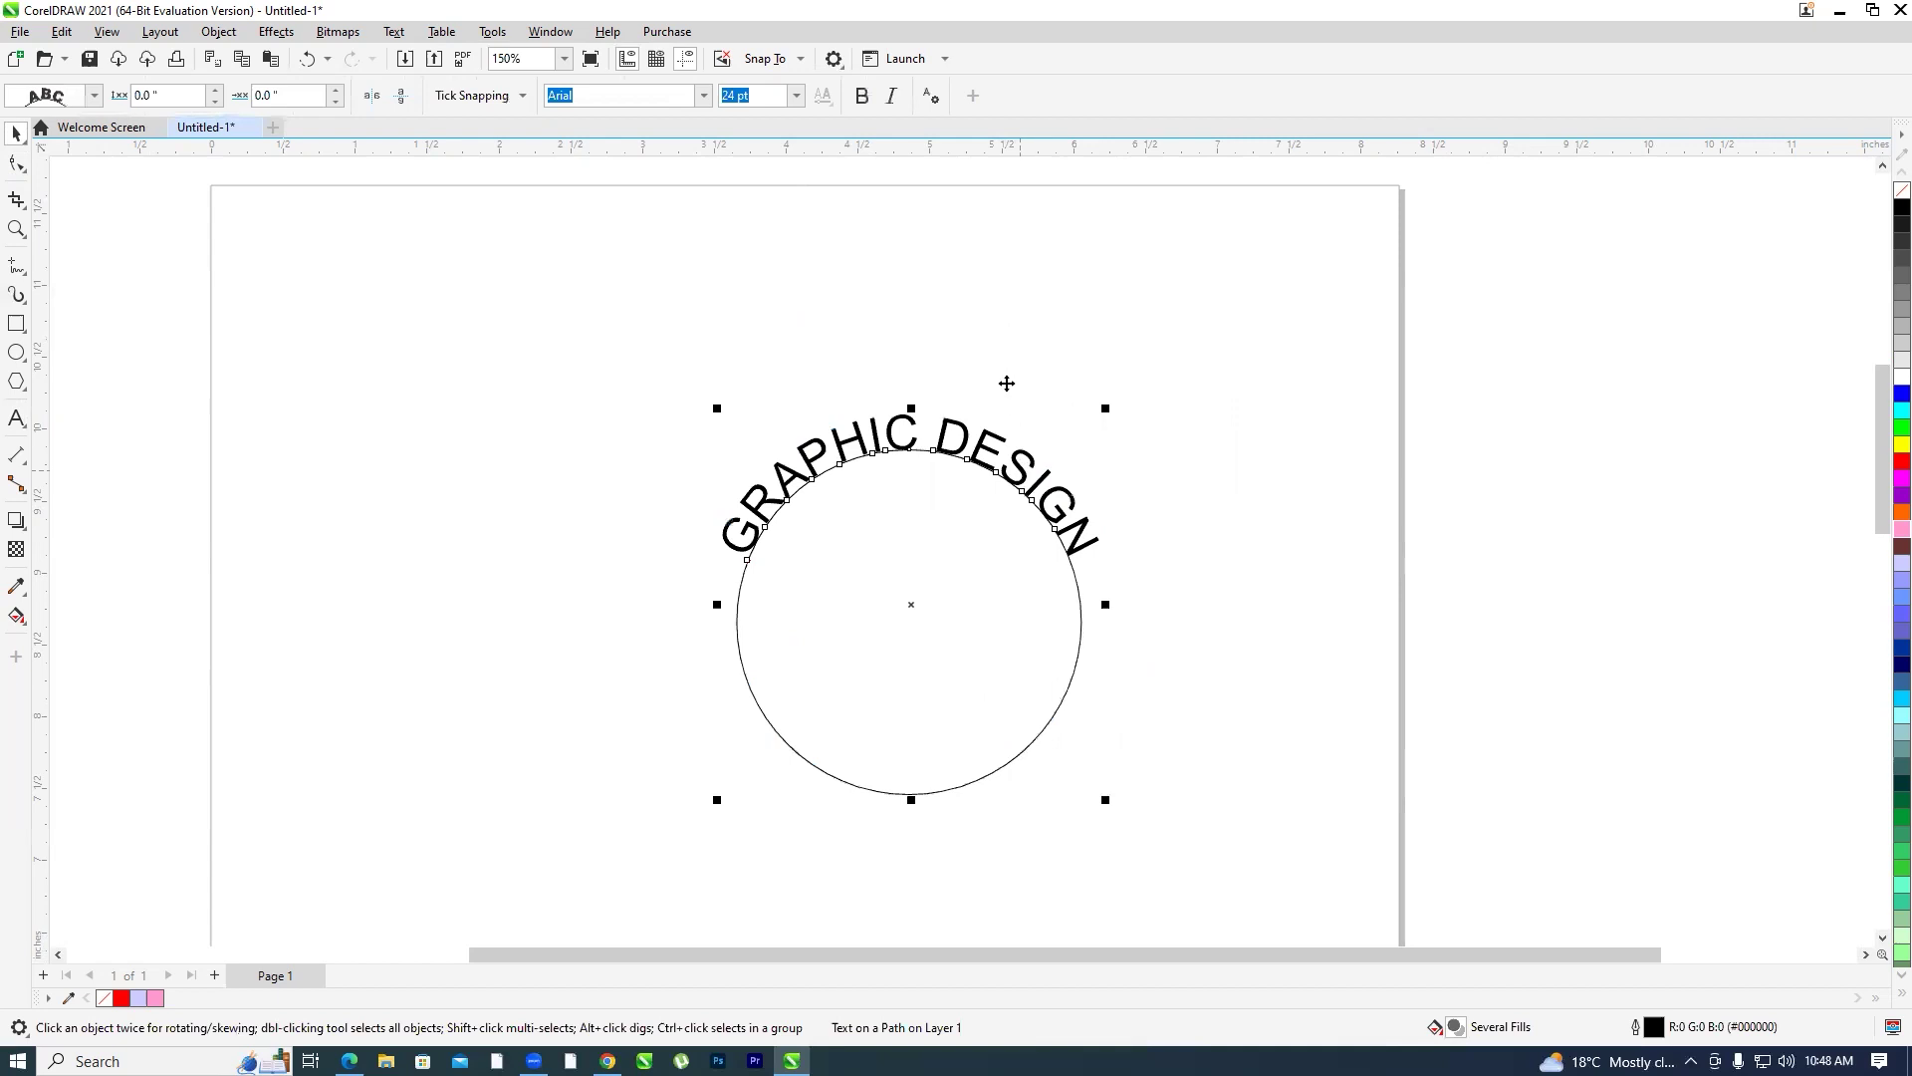
pyautogui.hotkey('ctrl', 'z')
pyautogui.click(944, 461)
pyautogui.hotkey('ctrl', 'k')
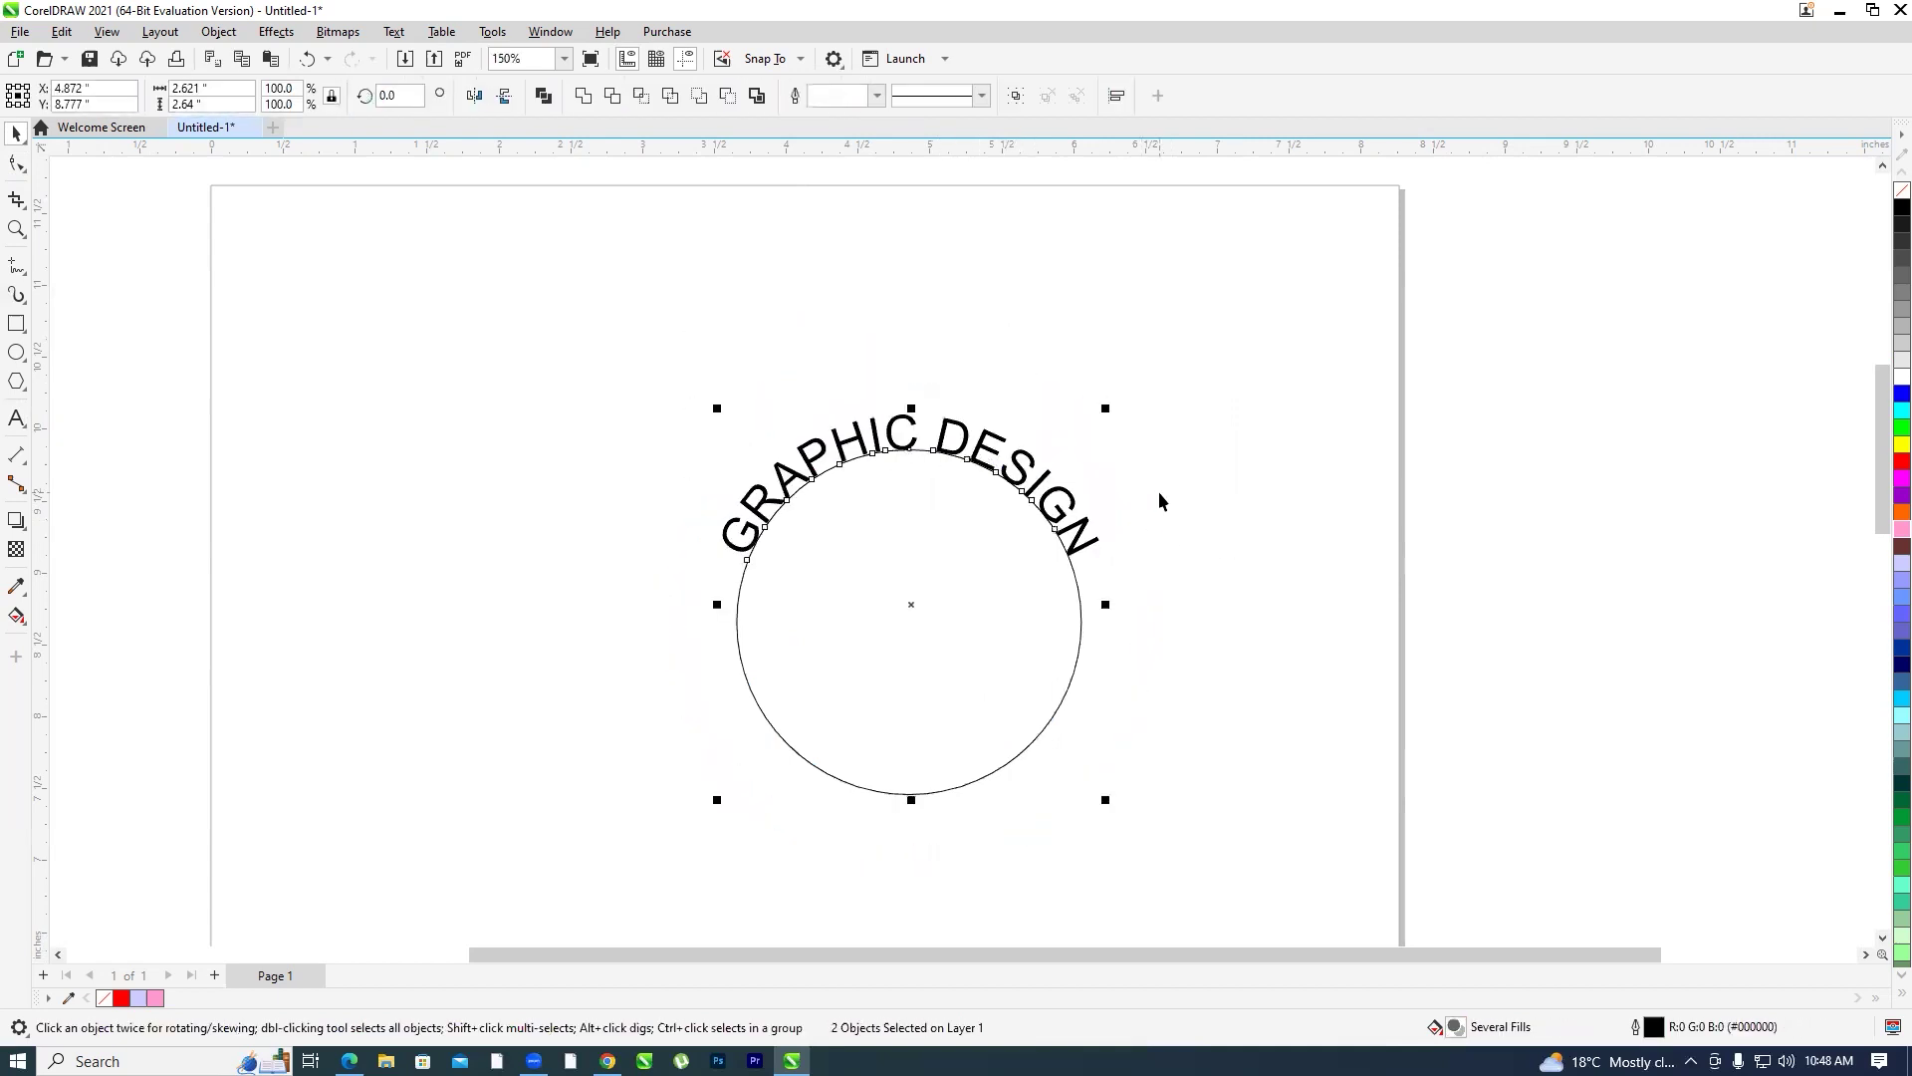
# Separate the curved text from the circle, placing the text at about X 2.46 in, Y 9.58 in and the circle at the page's right
pyautogui.moveTo(996, 476); pyautogui.dragTo(481, 507)
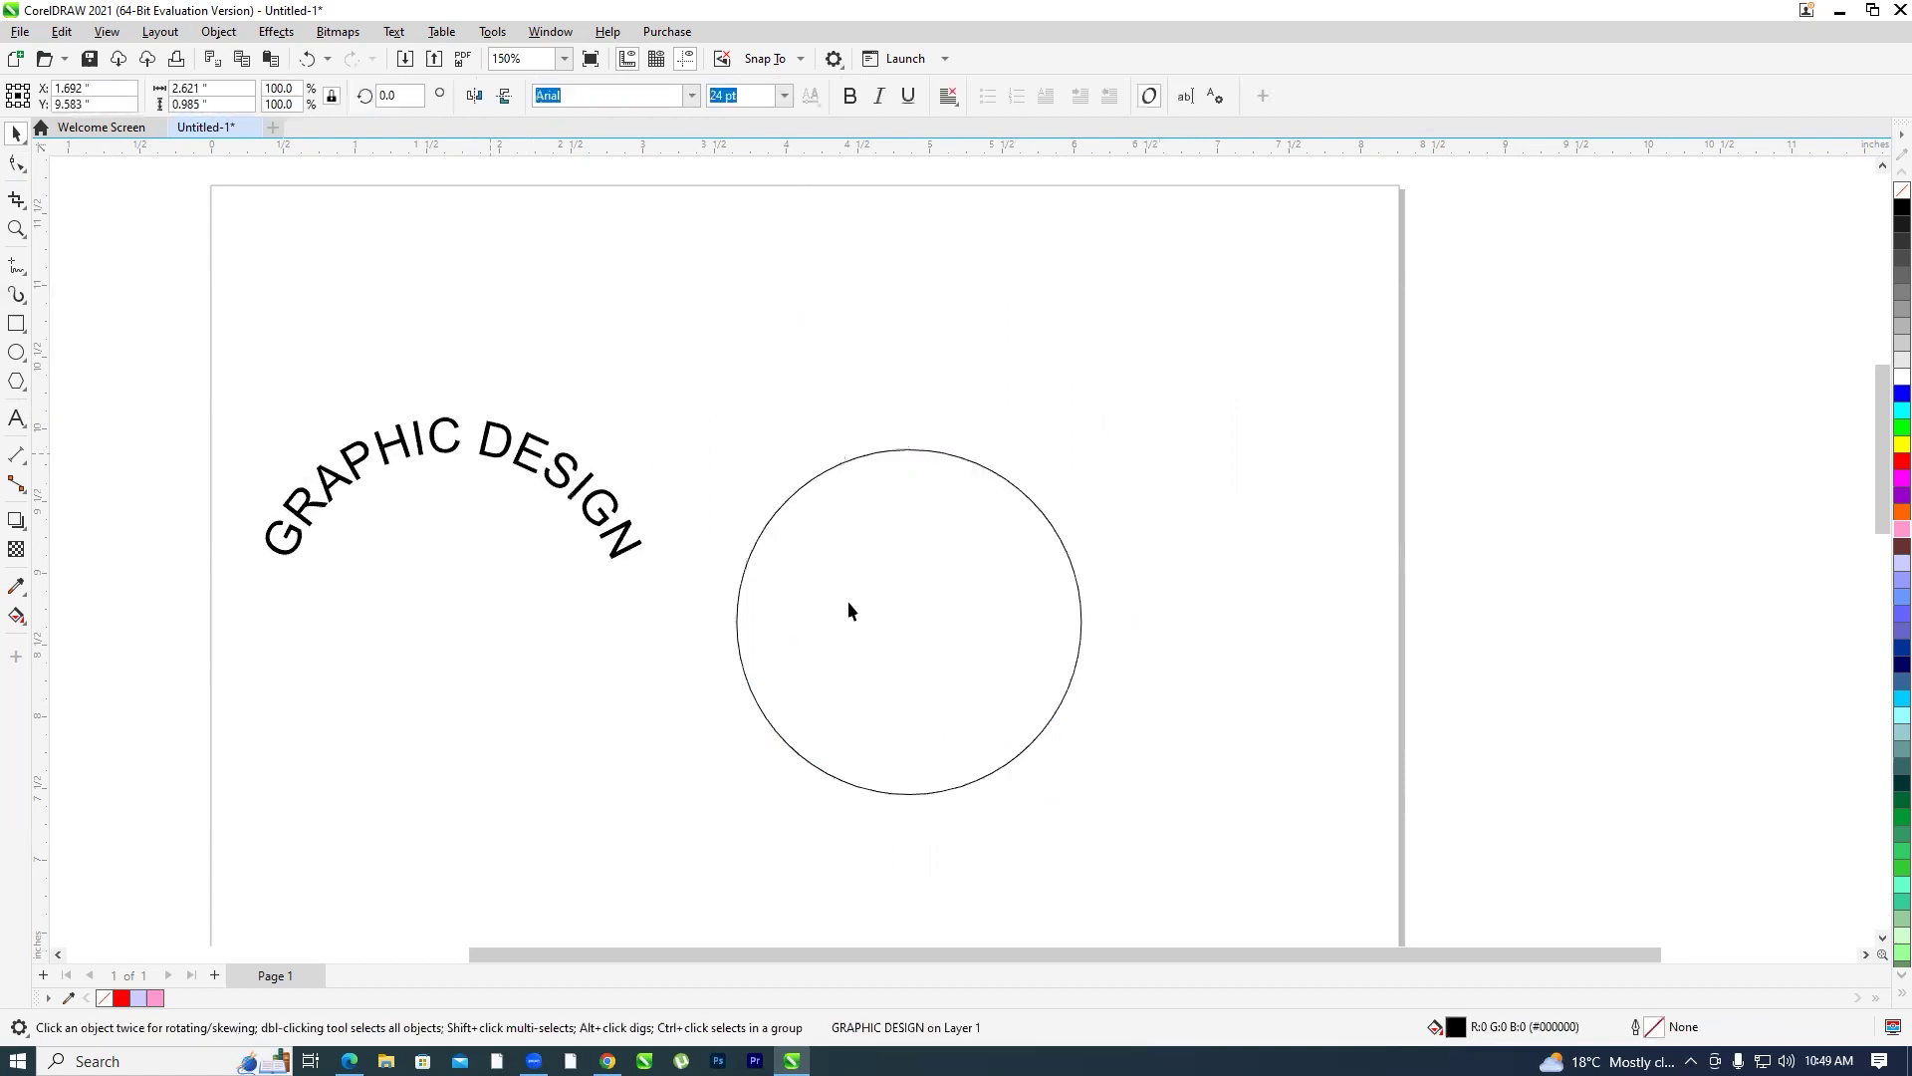
pyautogui.moveTo(850, 611); pyautogui.dragTo(1093, 435)
pyautogui.moveTo(687, 543); pyautogui.dragTo(742, 583)
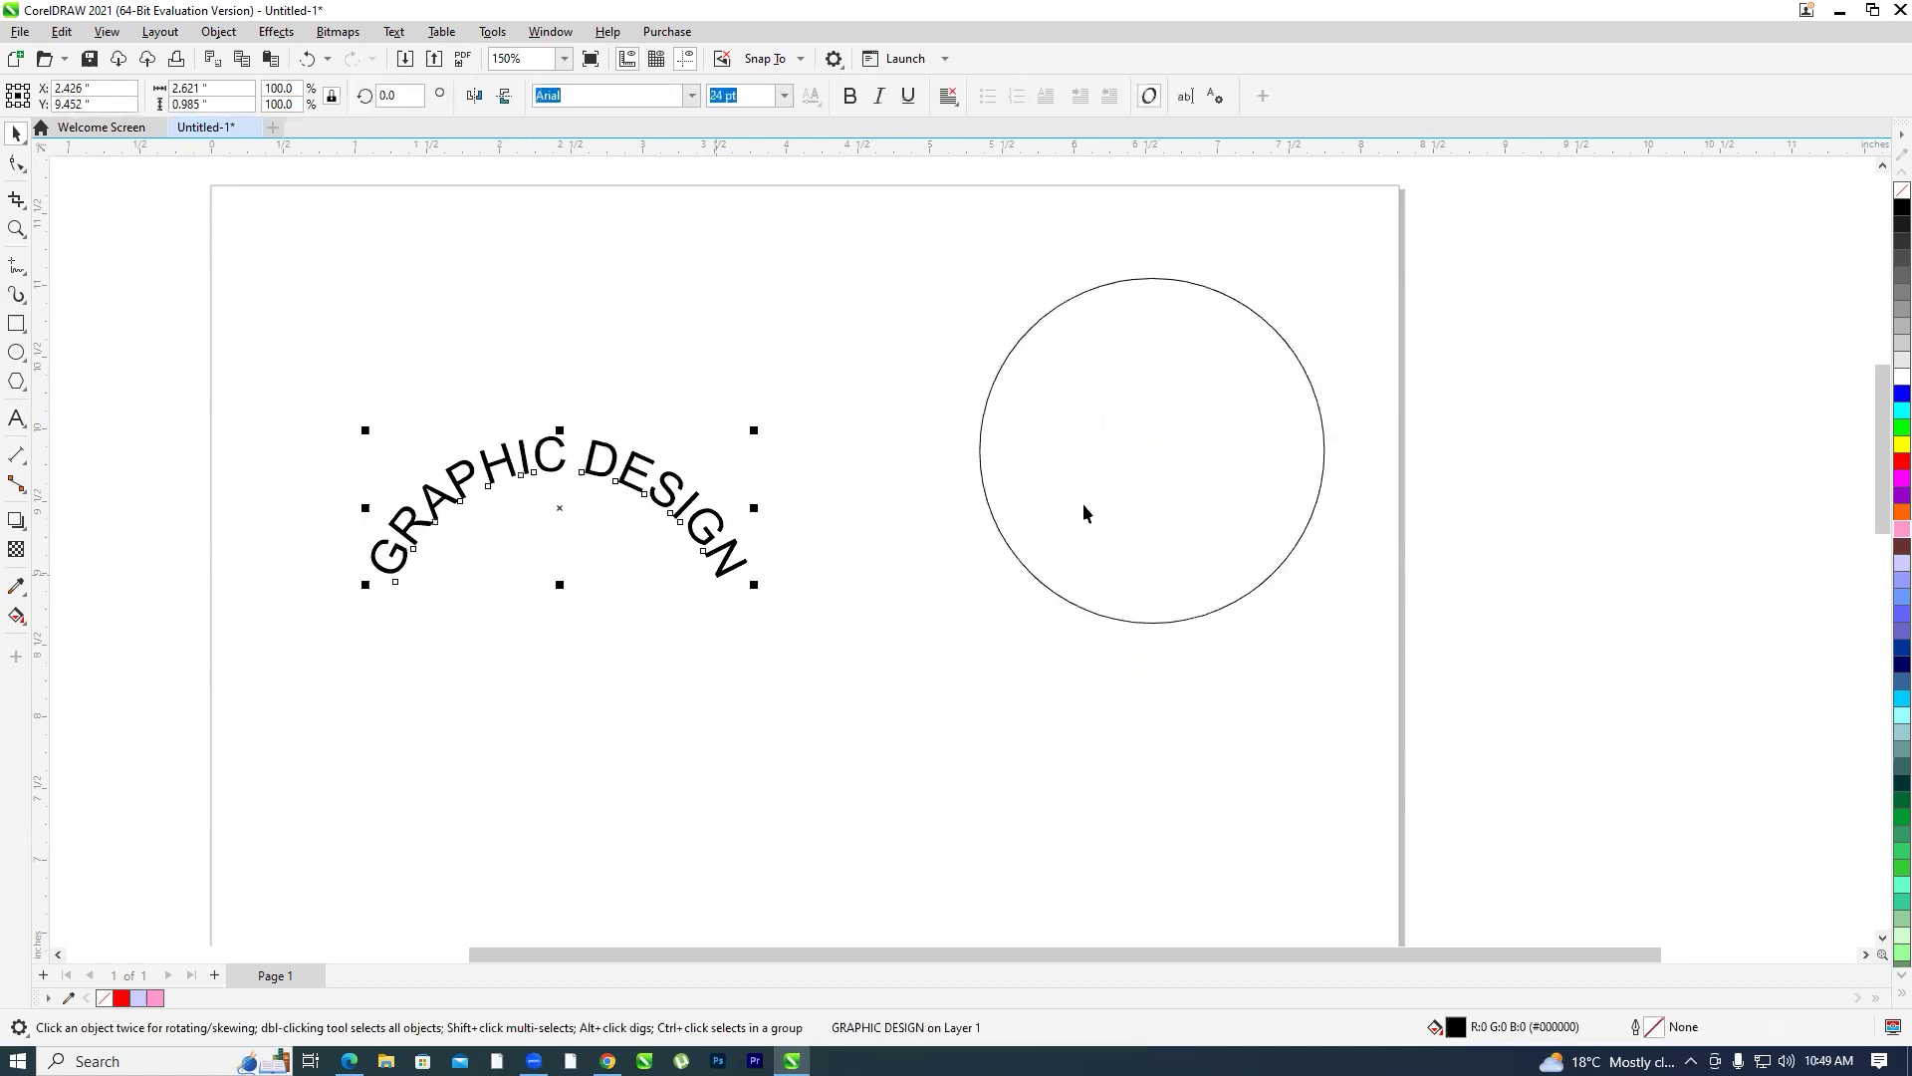
pyautogui.moveTo(1080, 512); pyautogui.dragTo(1054, 607)
pyautogui.click(694, 554)
pyautogui.moveTo(694, 554); pyautogui.dragTo(693, 553)
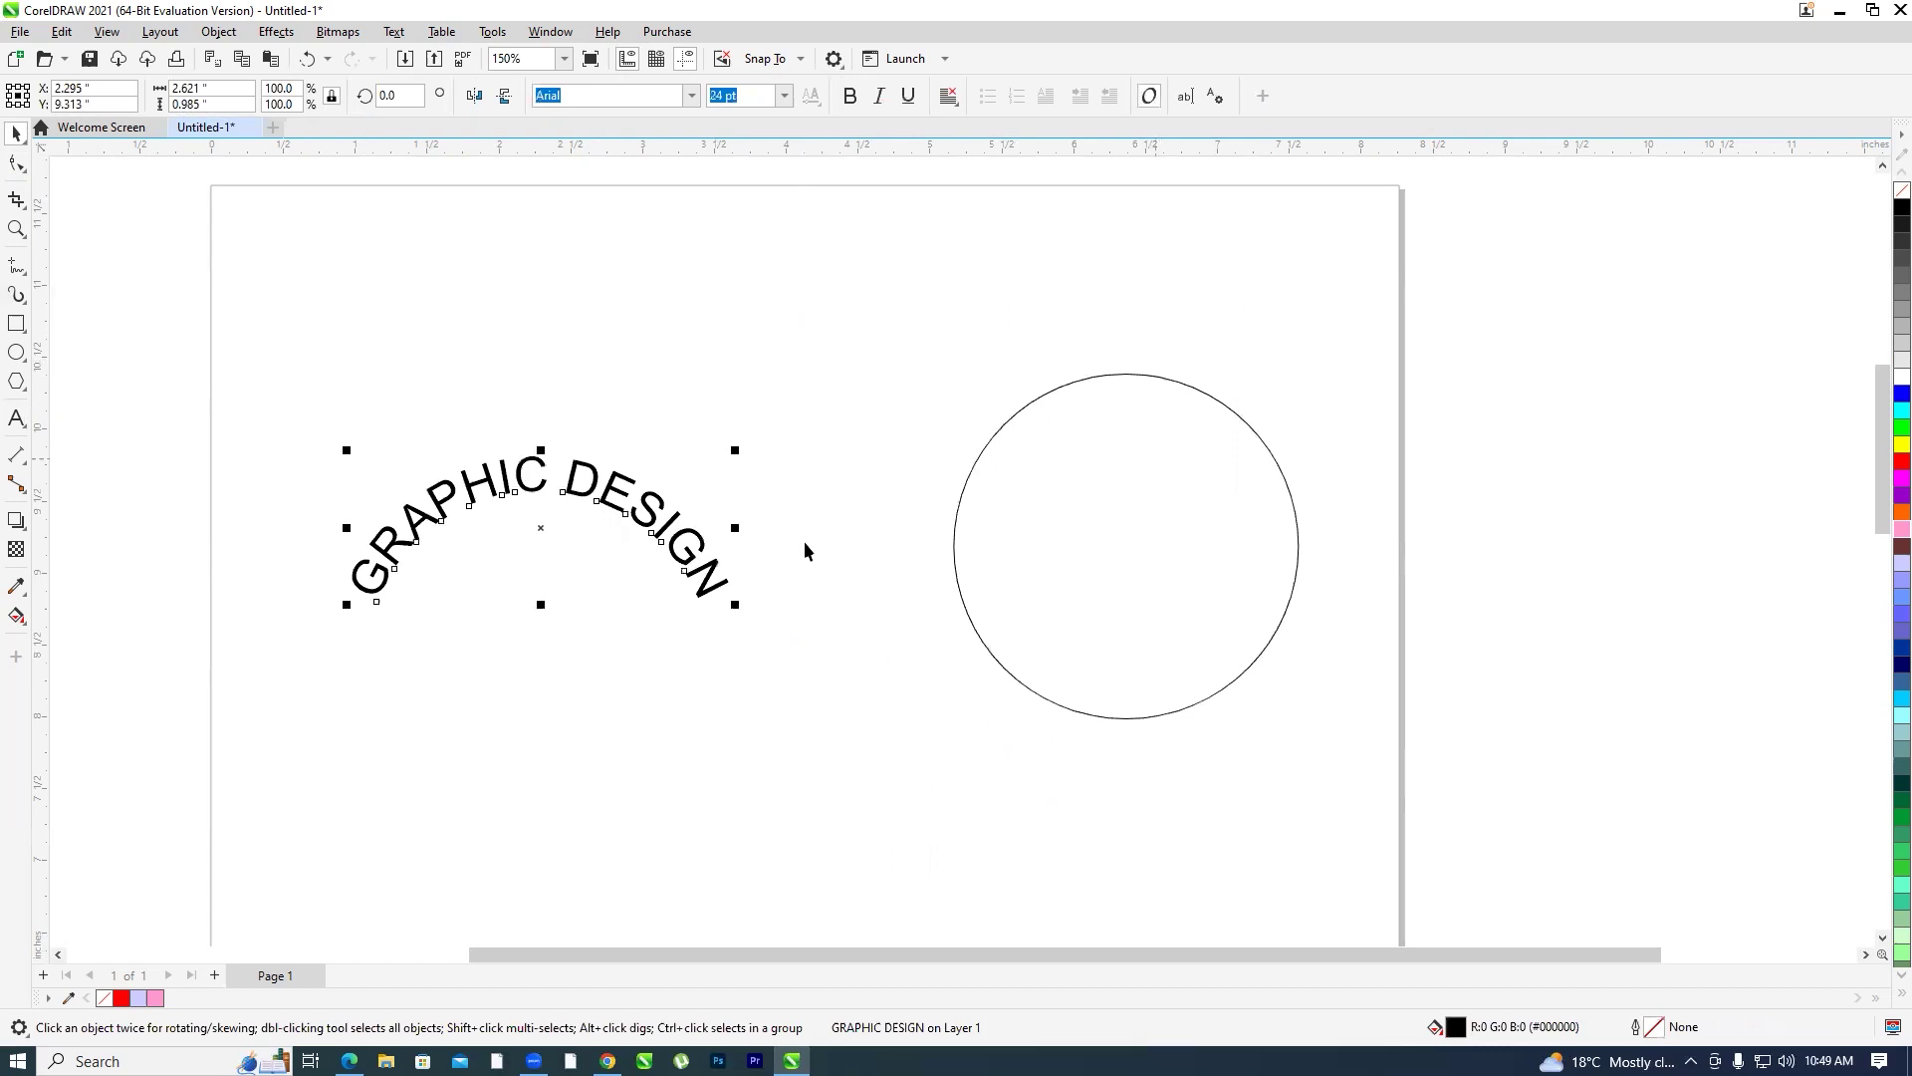
pyautogui.moveTo(628, 504); pyautogui.dragTo(653, 467)
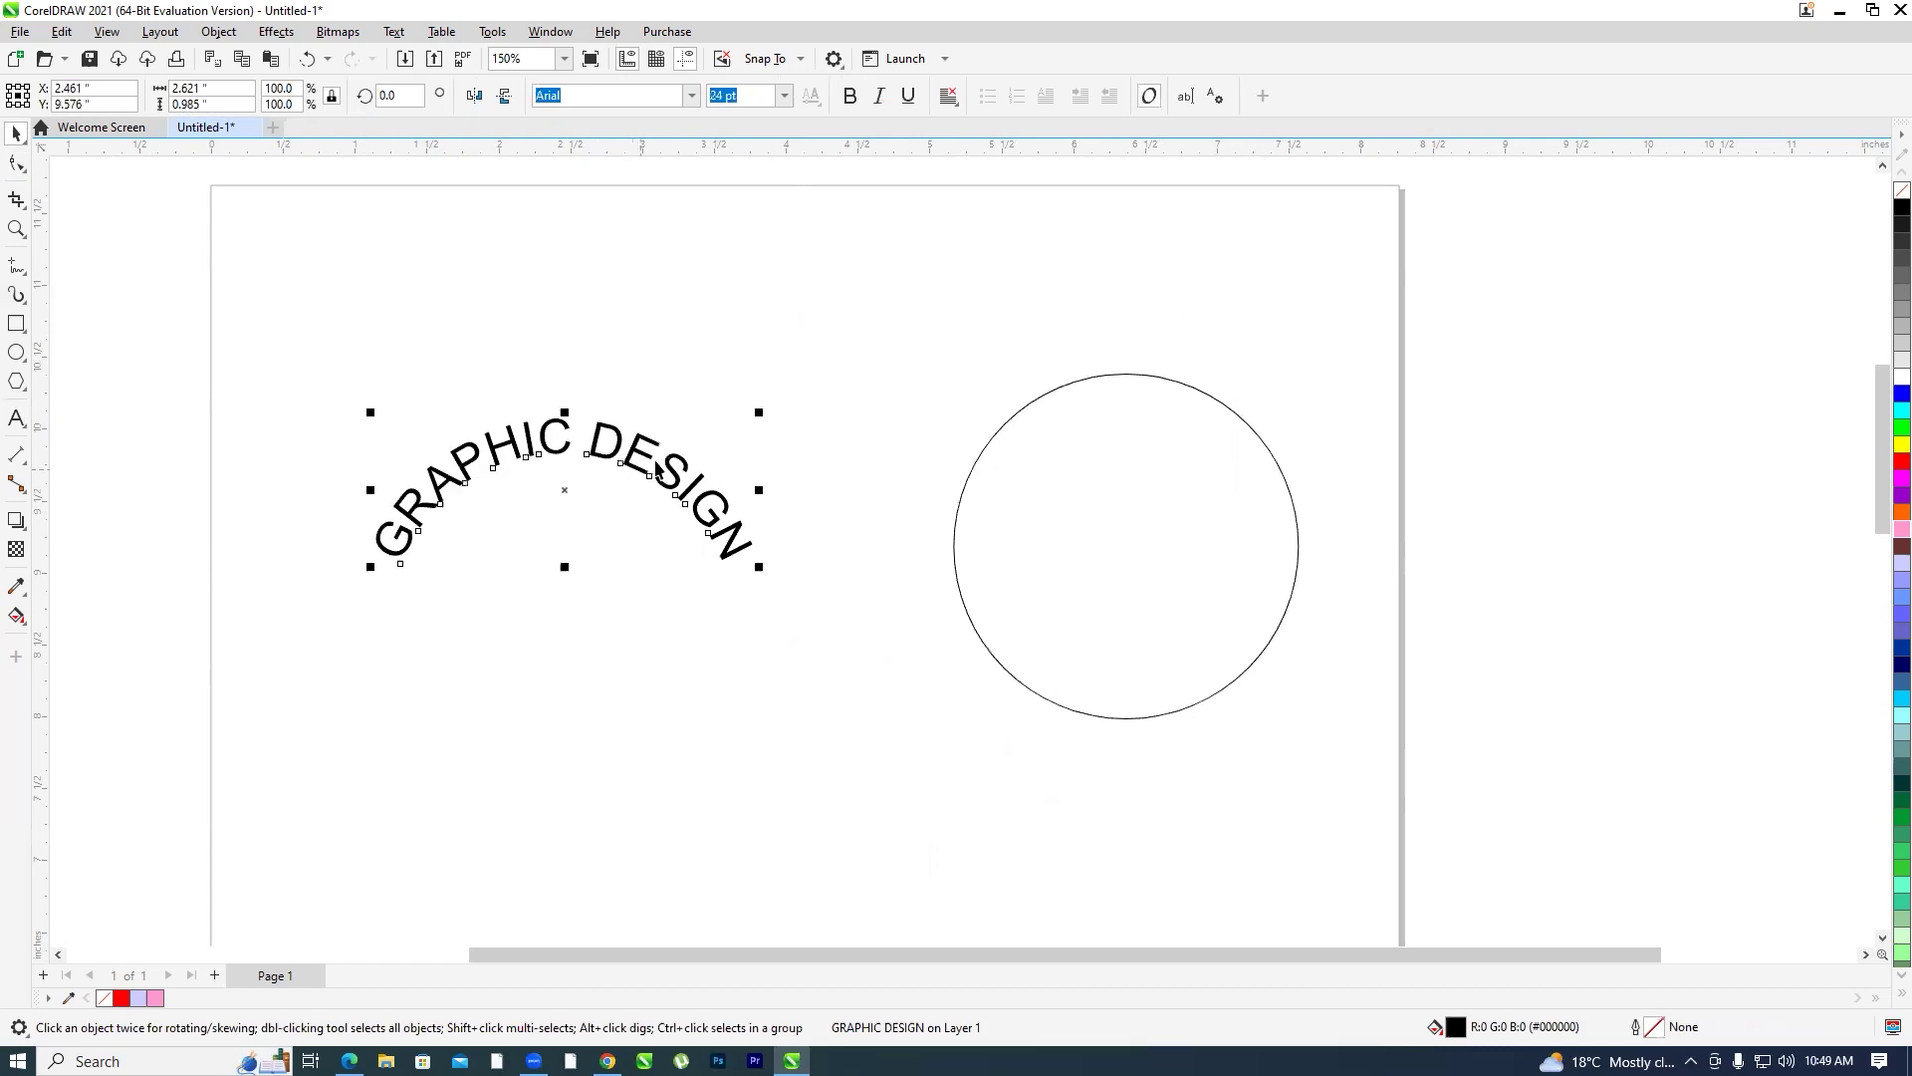
# Straighten the curved GRAPHIC DESIGN text and place it at about X 2.72 in, Y 9.24 in, left of the circle
pyautogui.click(398, 31)
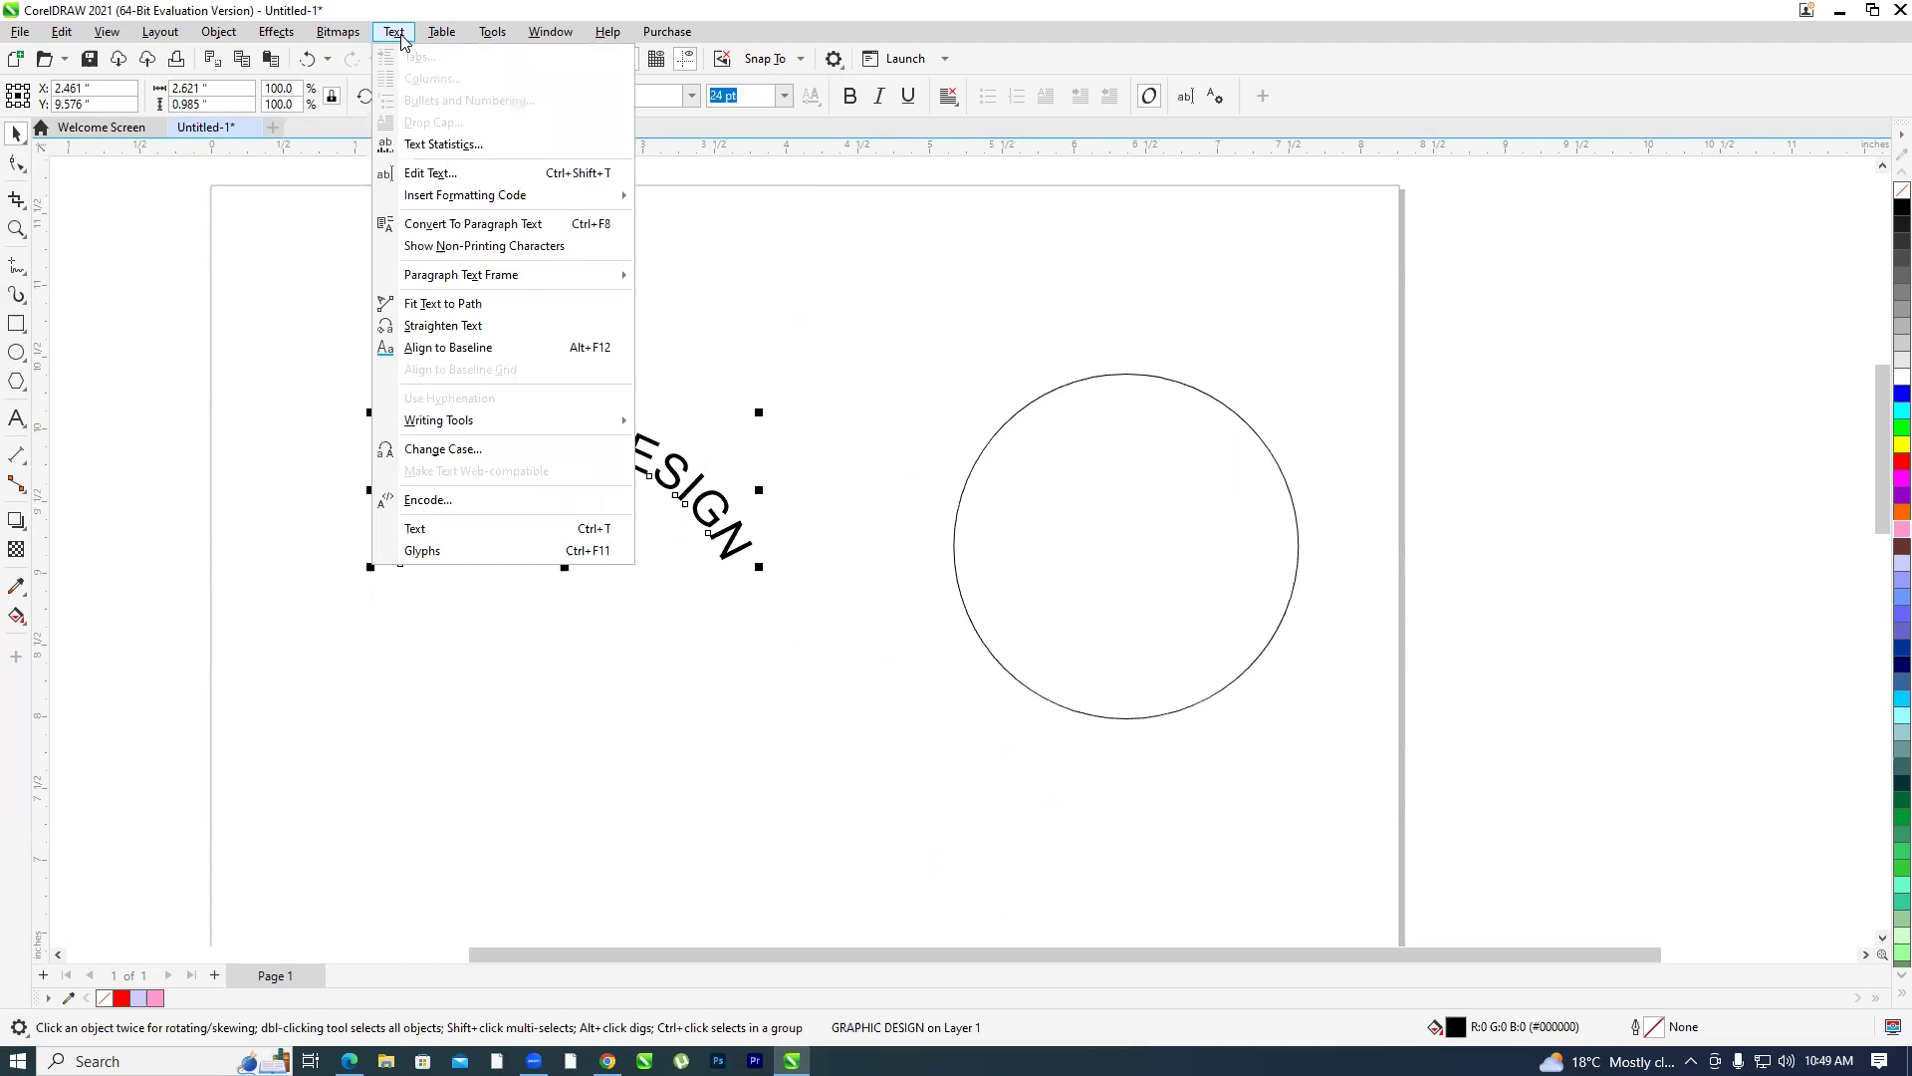
pyautogui.click(488, 329)
pyautogui.moveTo(191, 591); pyautogui.dragTo(782, 550)
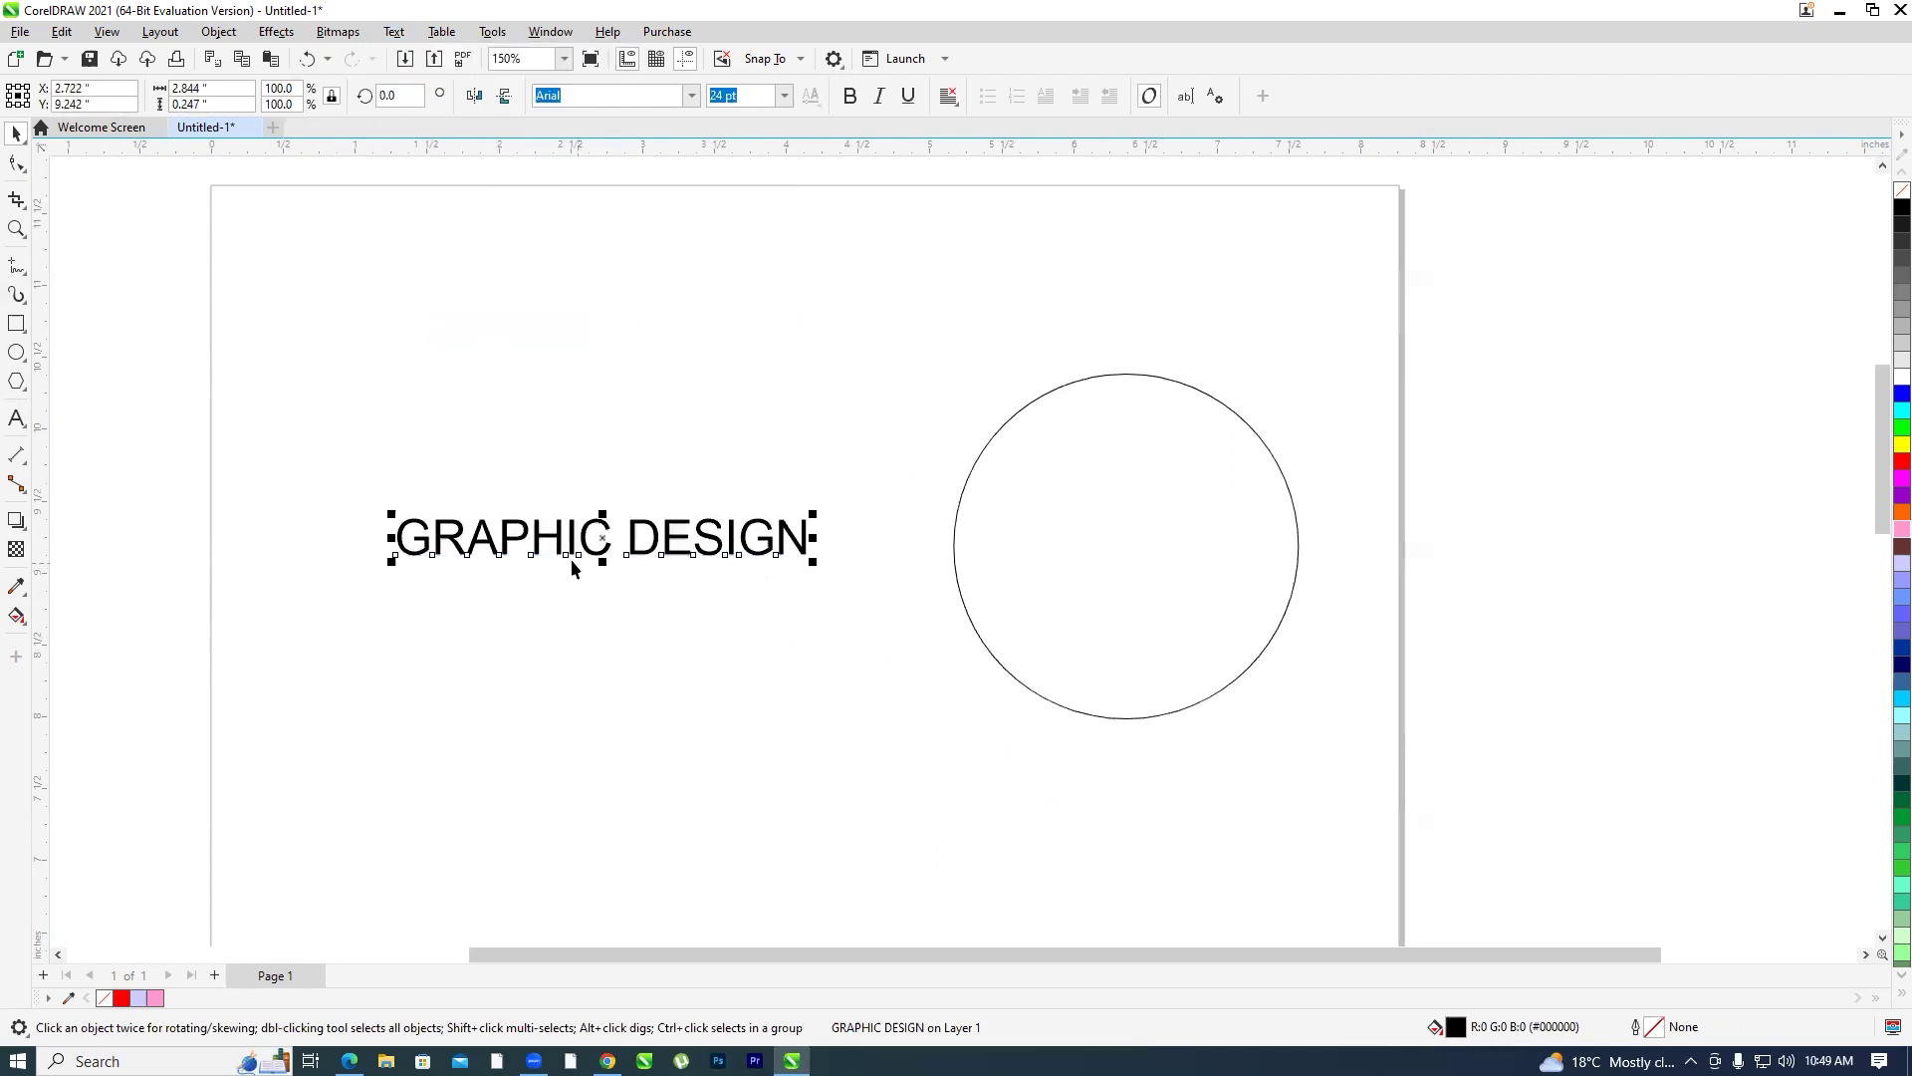
pyautogui.scroll(3, 543, 553)
pyautogui.scroll(-2, 715, 560)
pyautogui.scroll(3, 715, 559)
pyautogui.scroll(-2, 643, 543)
pyautogui.scroll(2, 644, 542)
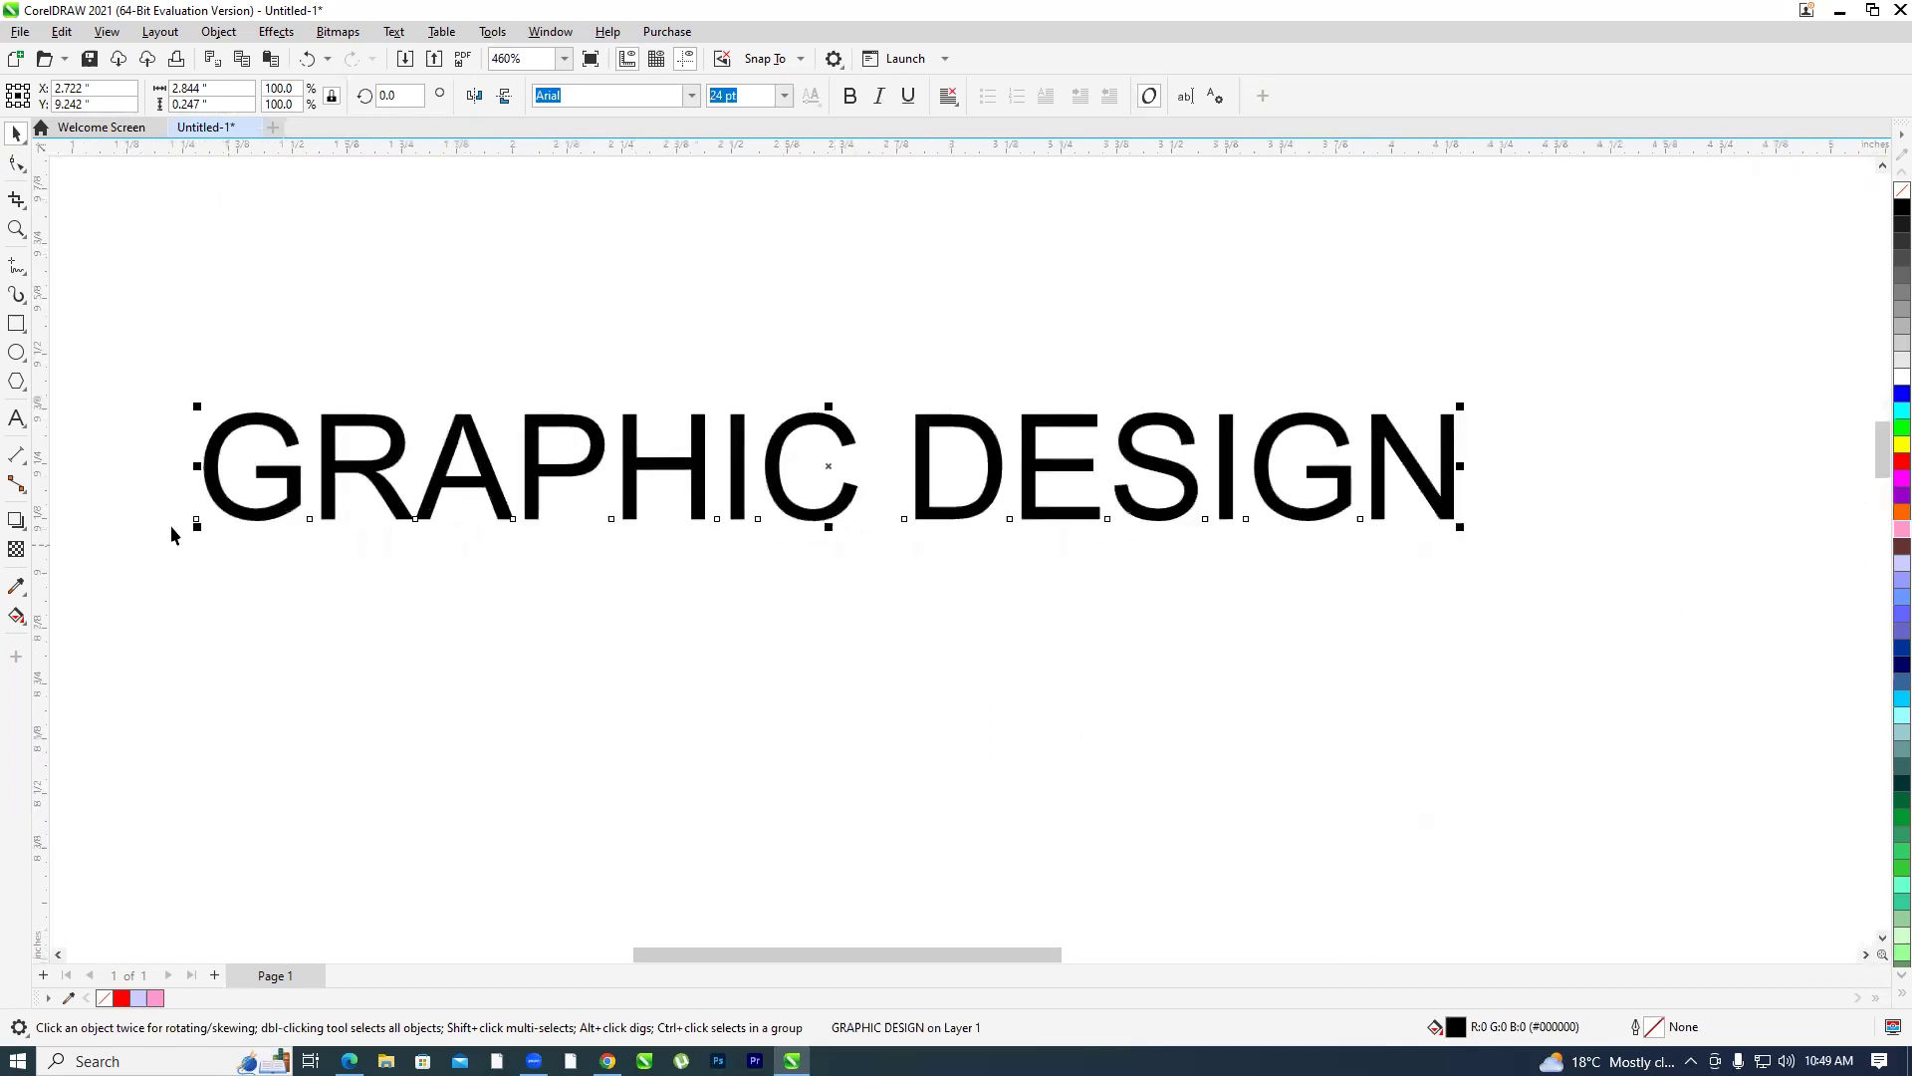
# Place a horizontal guideline along the baseline of the GRAPHIC DESIGN text
pyautogui.moveTo(247, 146); pyautogui.dragTo(184, 517)
pyautogui.click(404, 655)
pyautogui.click(528, 488)
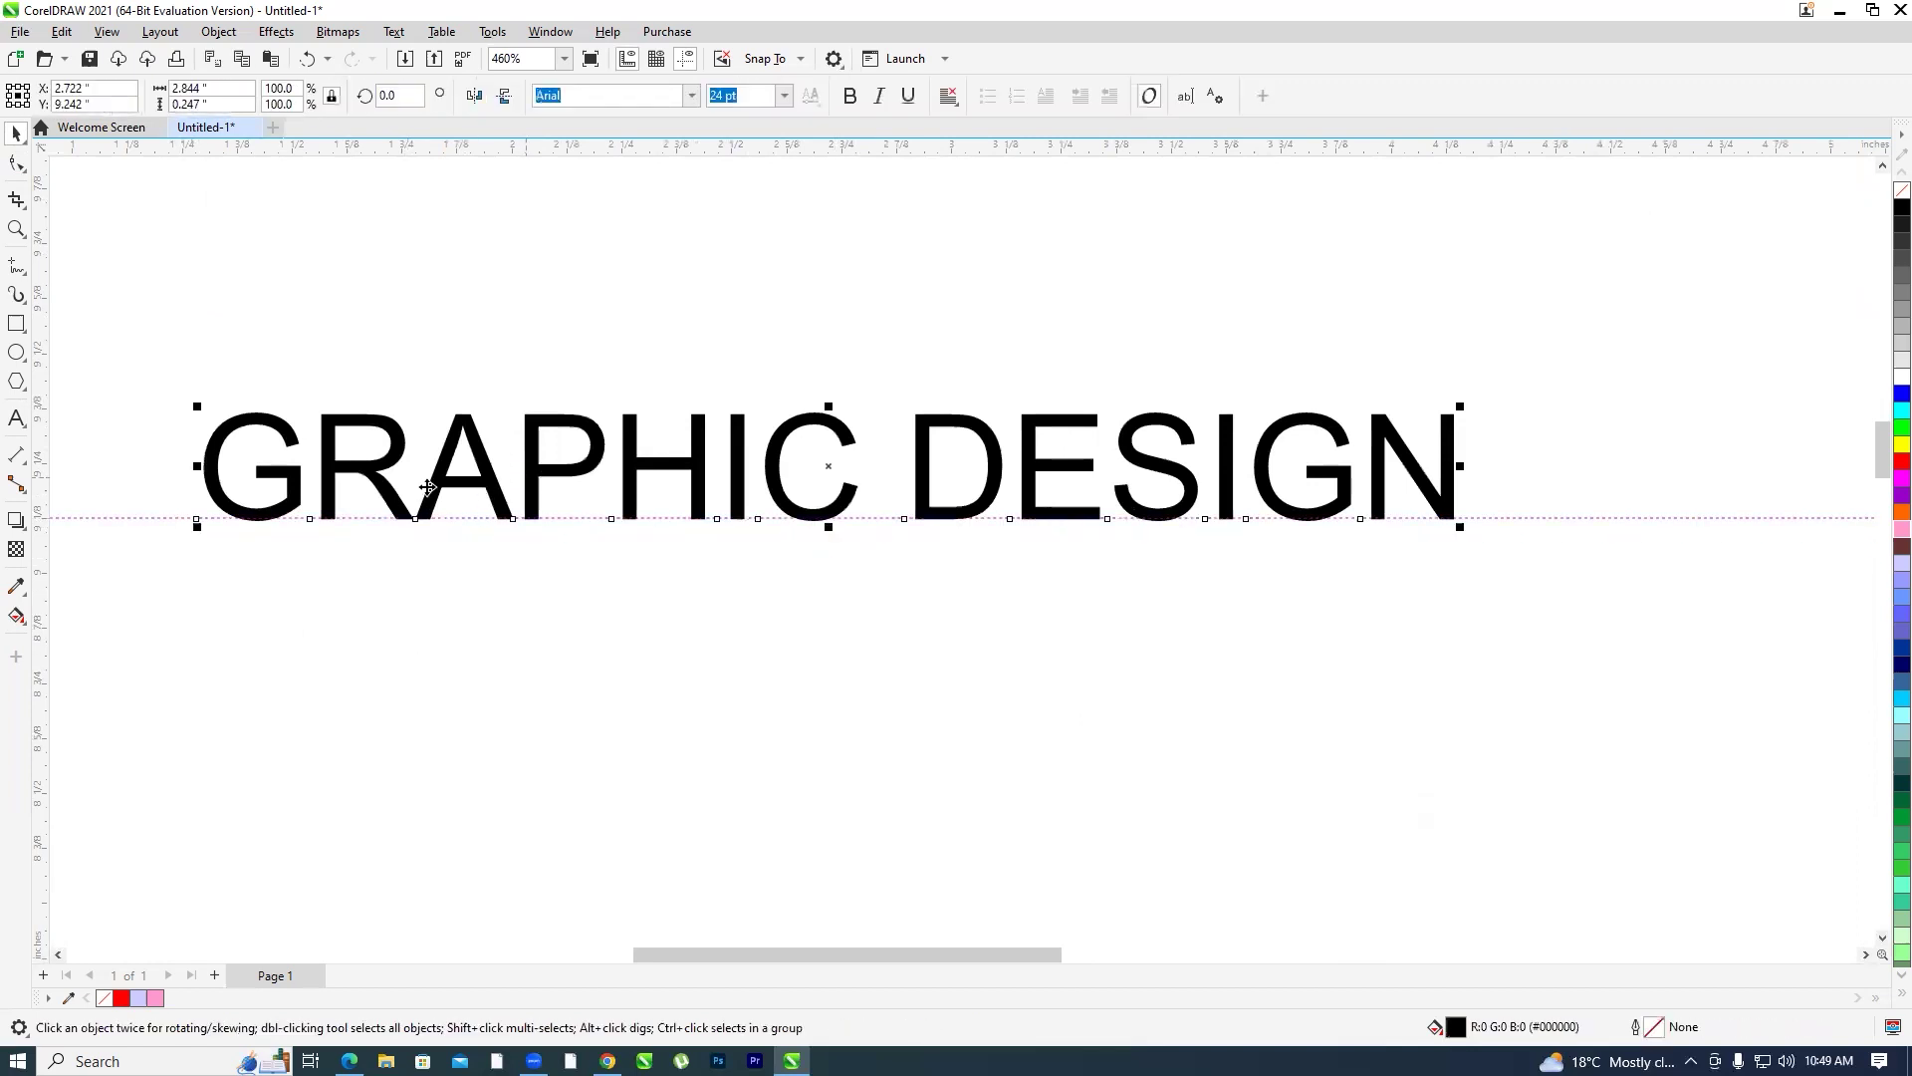
# Raise the letters PHIC of GRAPHIC DESIGN about 0.04 in above the guideline with the Shape tool
pyautogui.click(16, 163)
pyautogui.moveTo(665, 639); pyautogui.dragTo(759, 529)
pyautogui.press('Up')
pyautogui.press('Up')
pyautogui.press('Up')
pyautogui.press('Up')
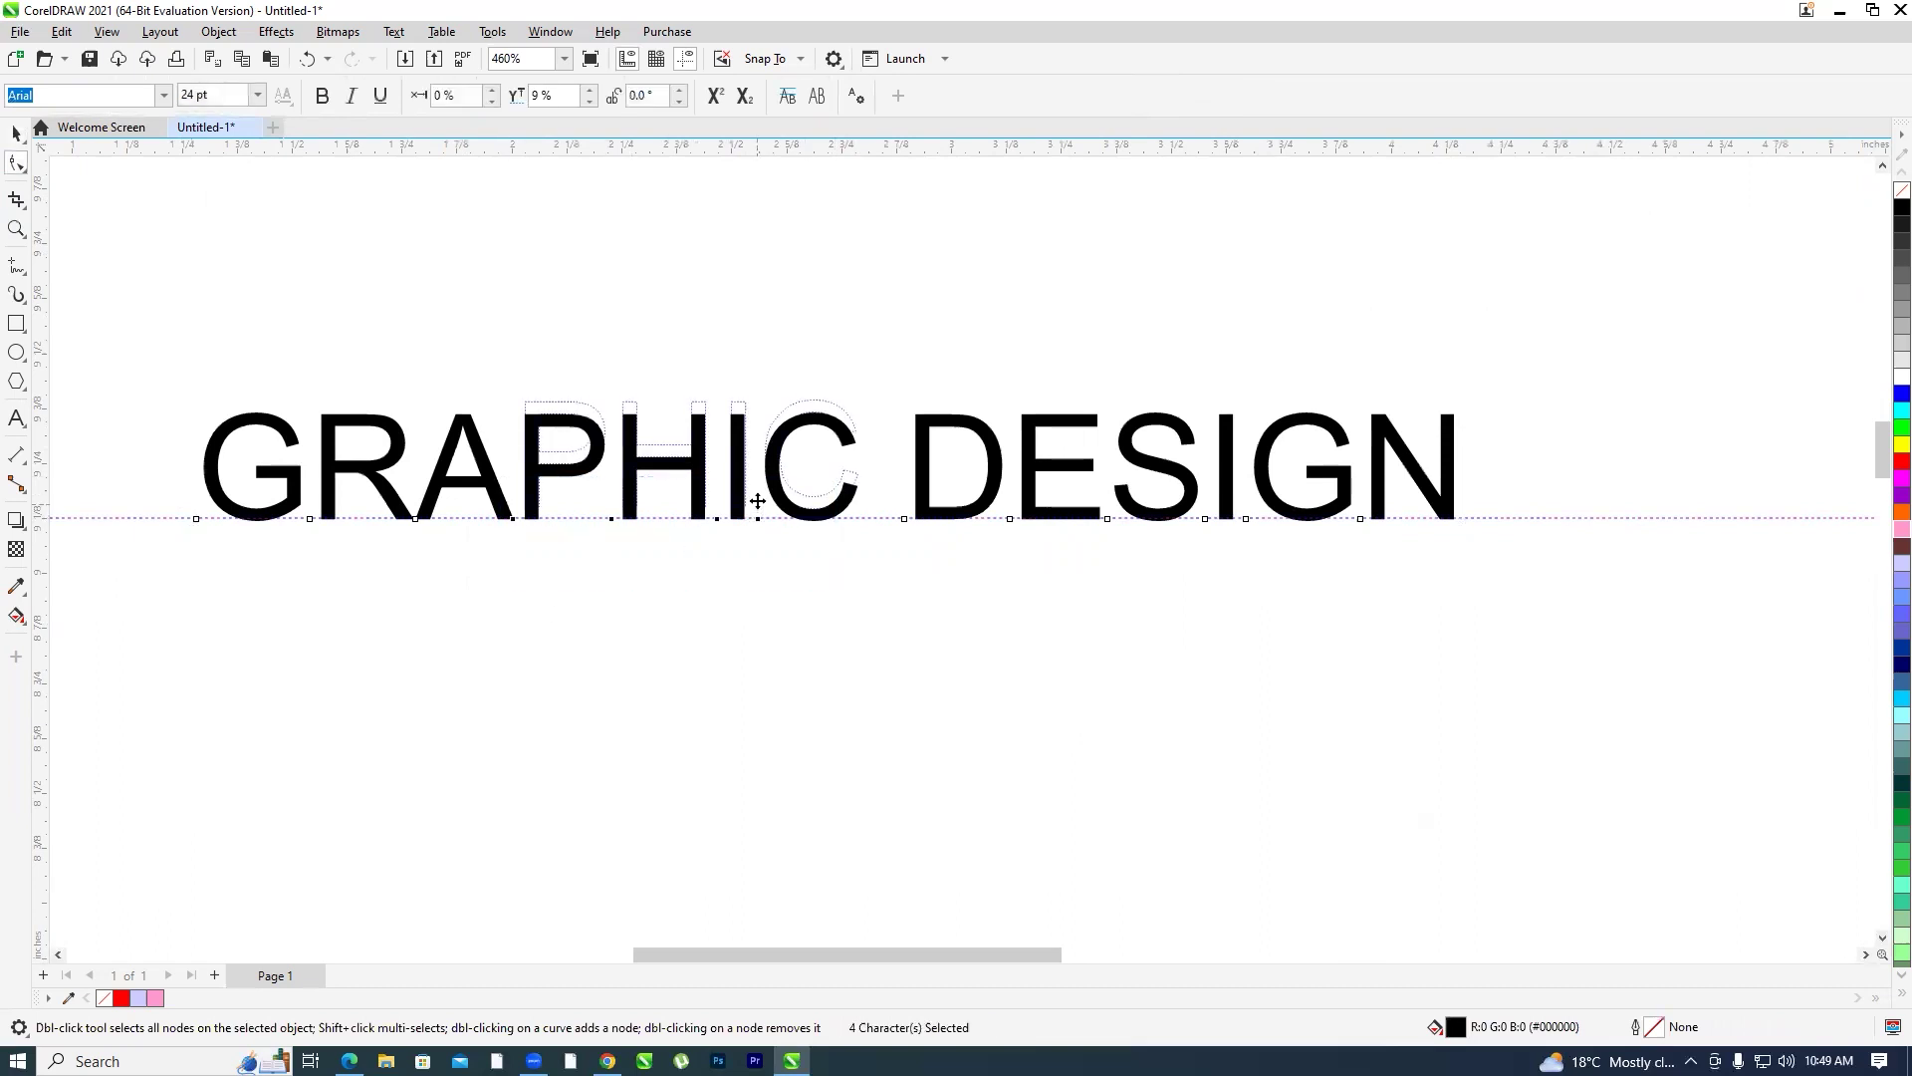
pyautogui.click(12, 131)
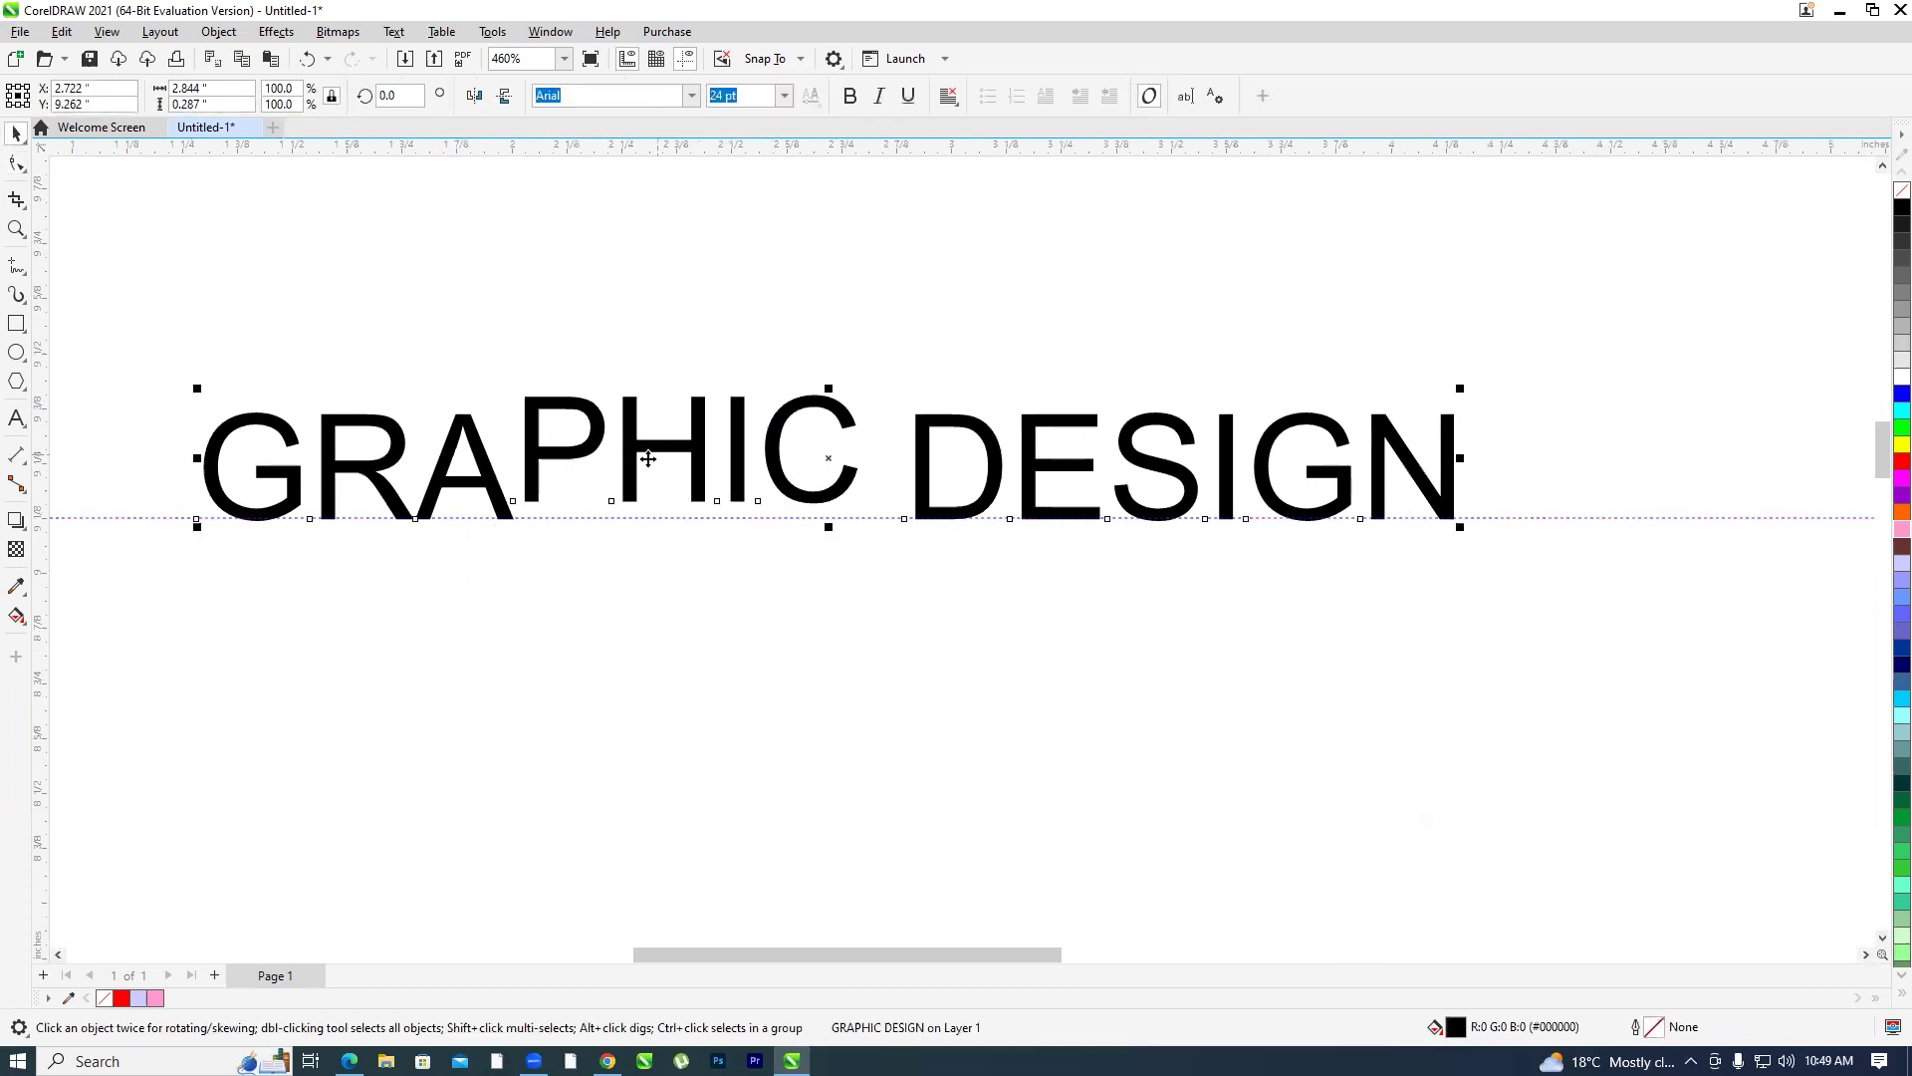
# Align the shifted letters of GRAPHIC DESIGN back to the text's baseline and deselect the text
pyautogui.click(393, 31)
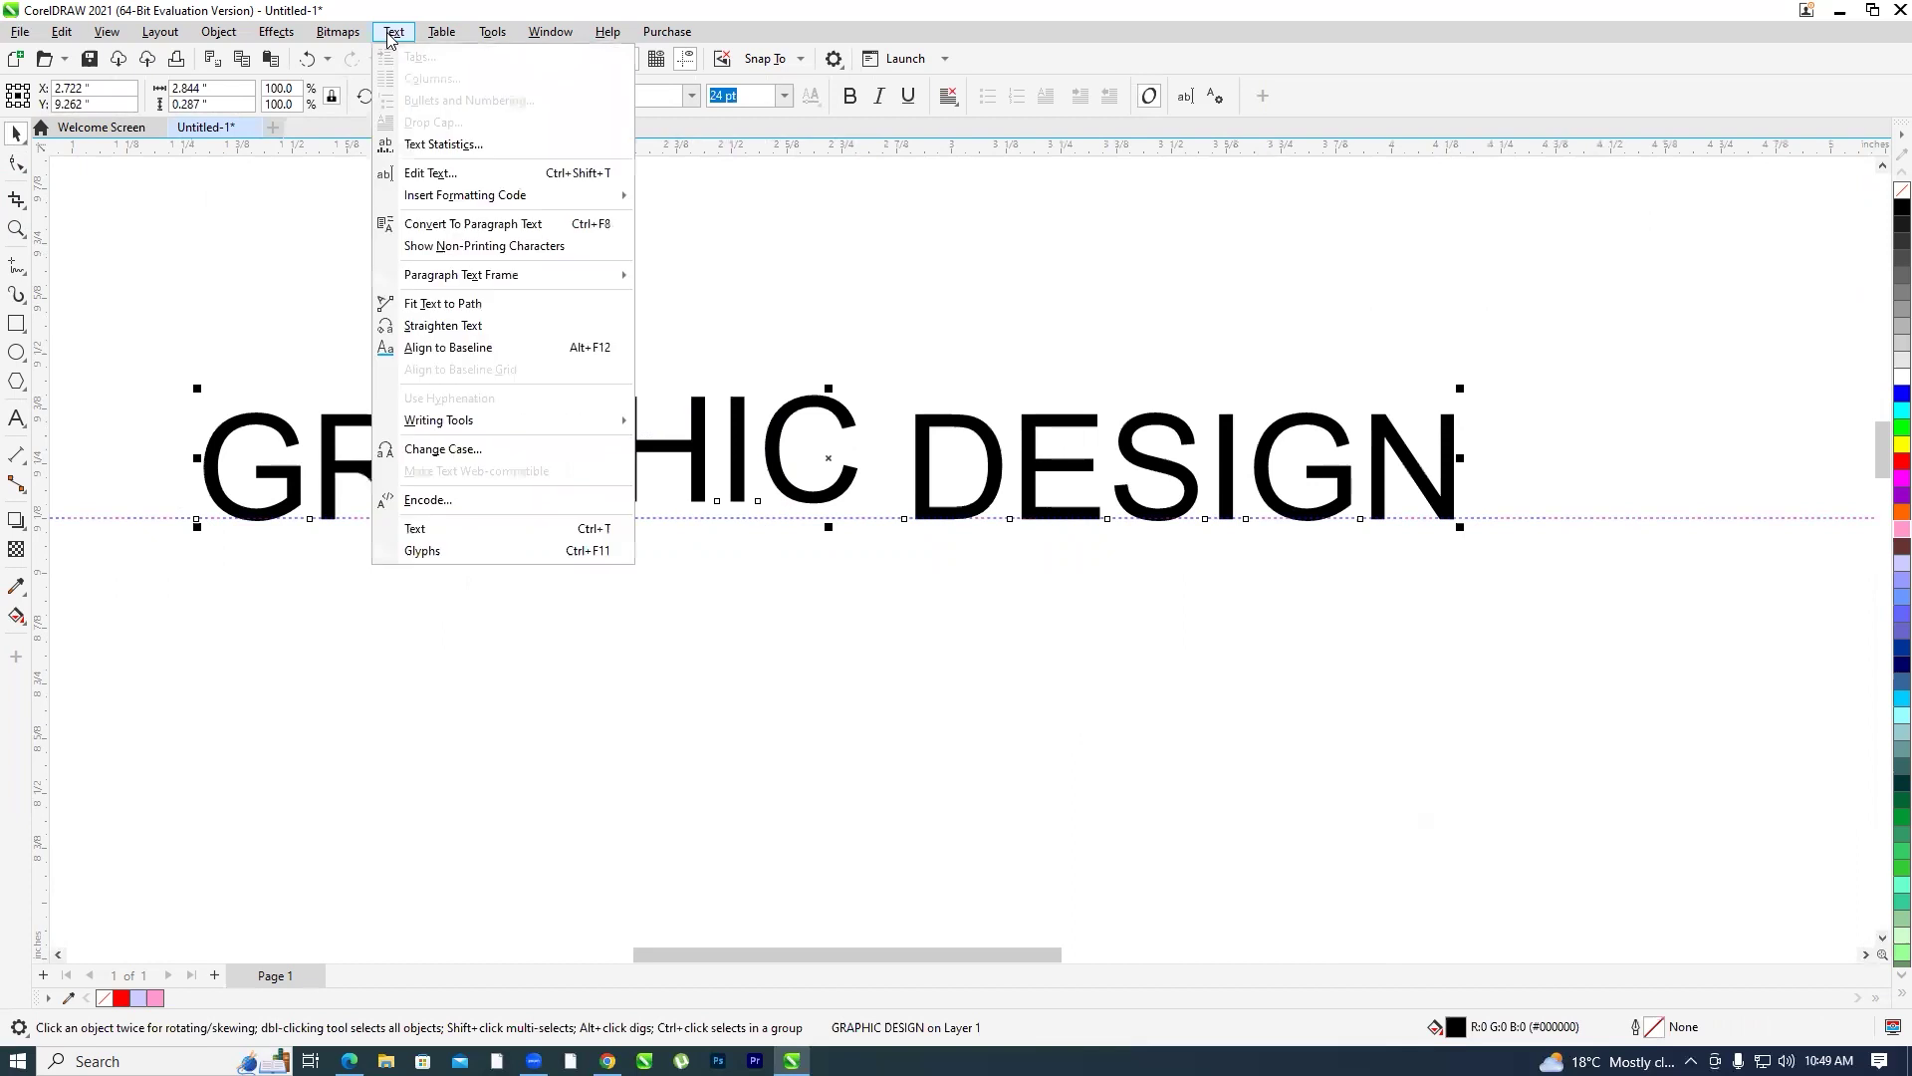
pyautogui.click(534, 348)
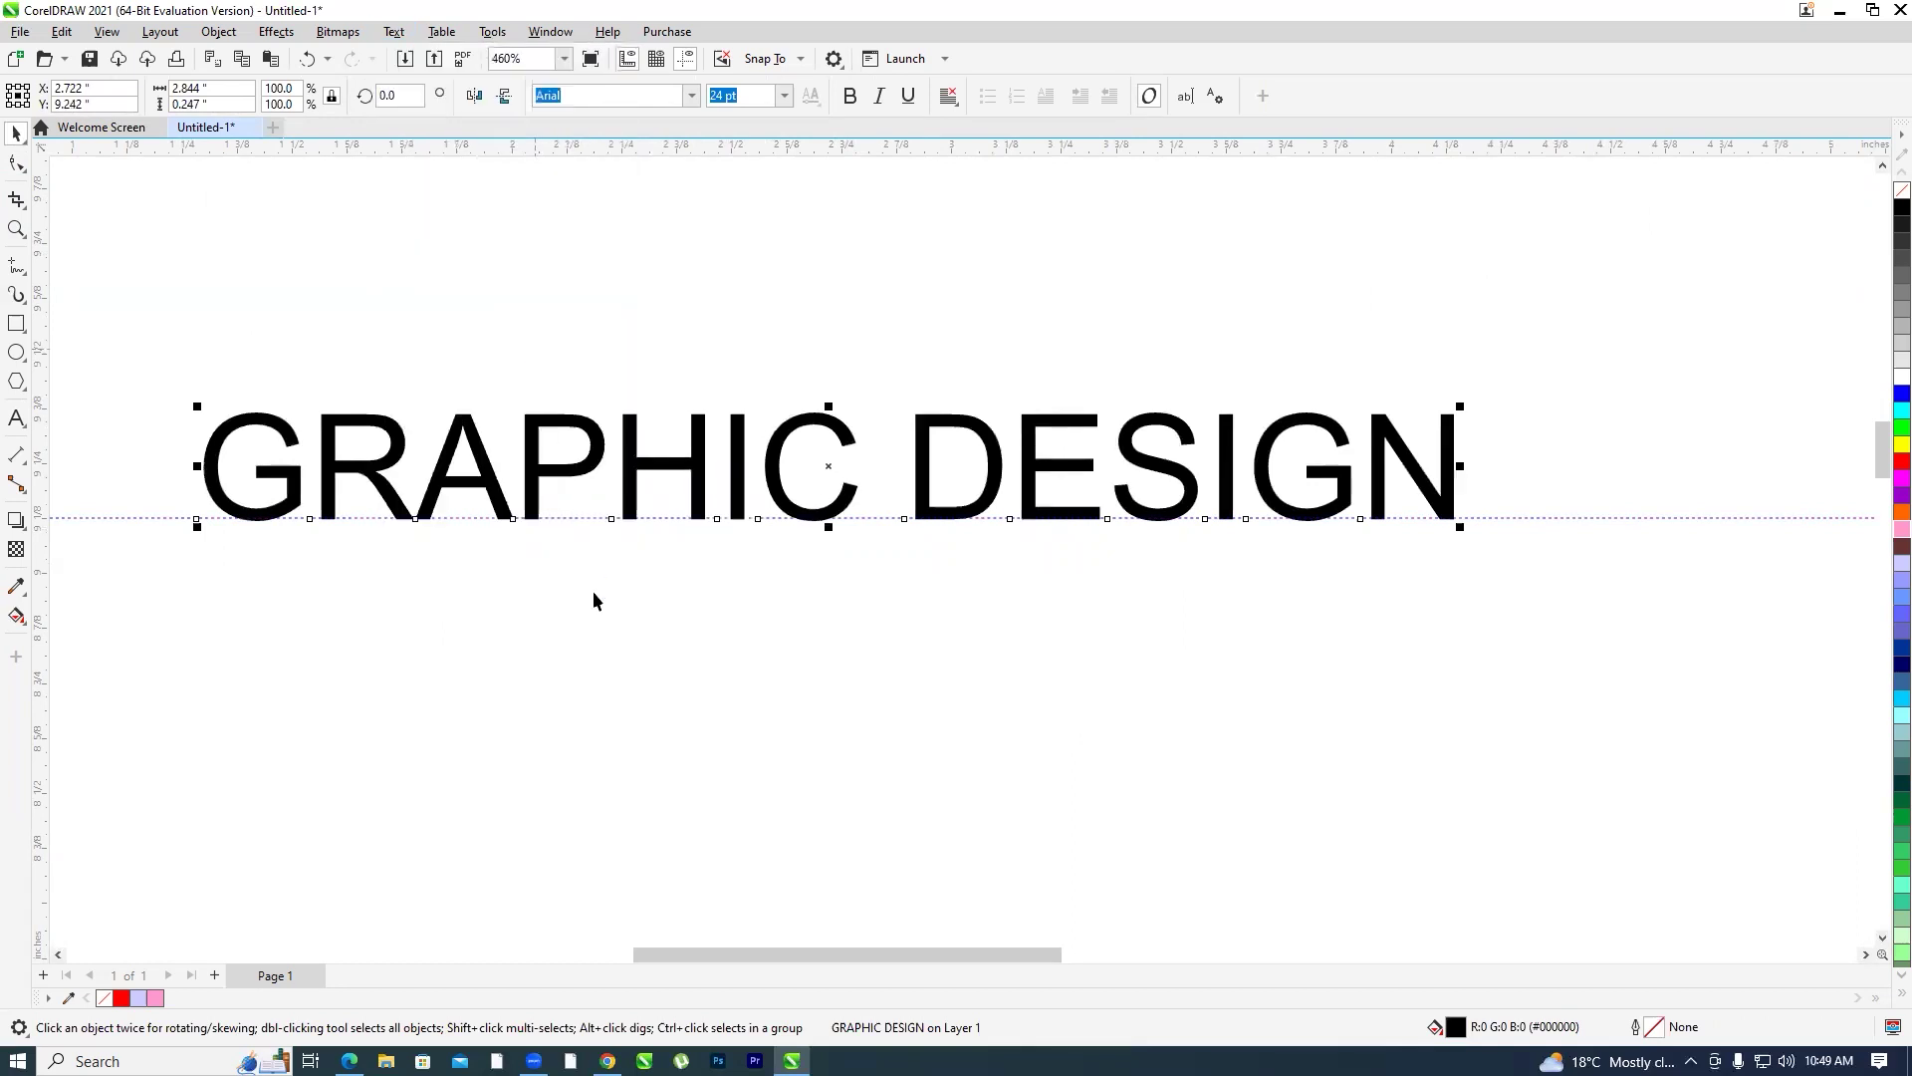
pyautogui.click(837, 593)
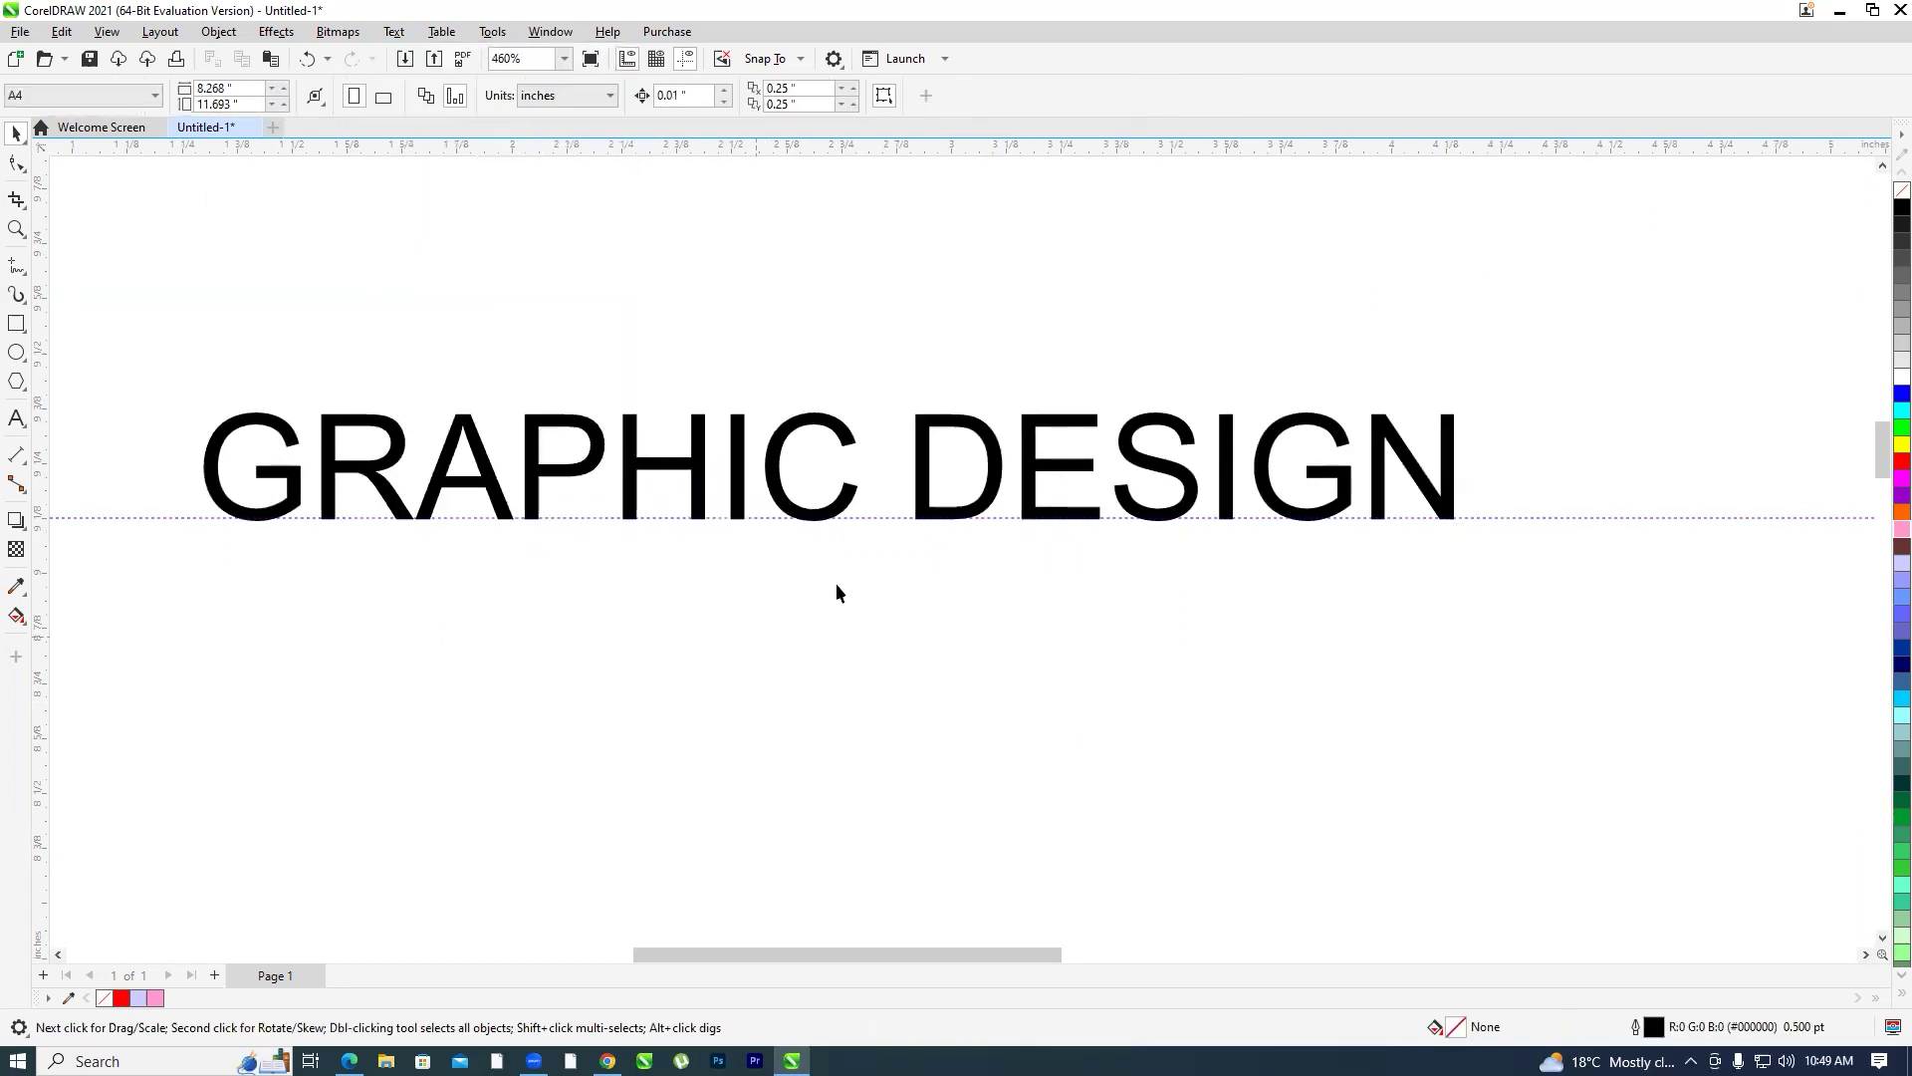
# Replace the whole GRAPHIC DESIGN text with "Graphic Design" in mixed case
pyautogui.click(747, 514)
pyautogui.click(16, 418)
pyautogui.click(463, 485)
pyautogui.hotkey('ctrl', 'a')
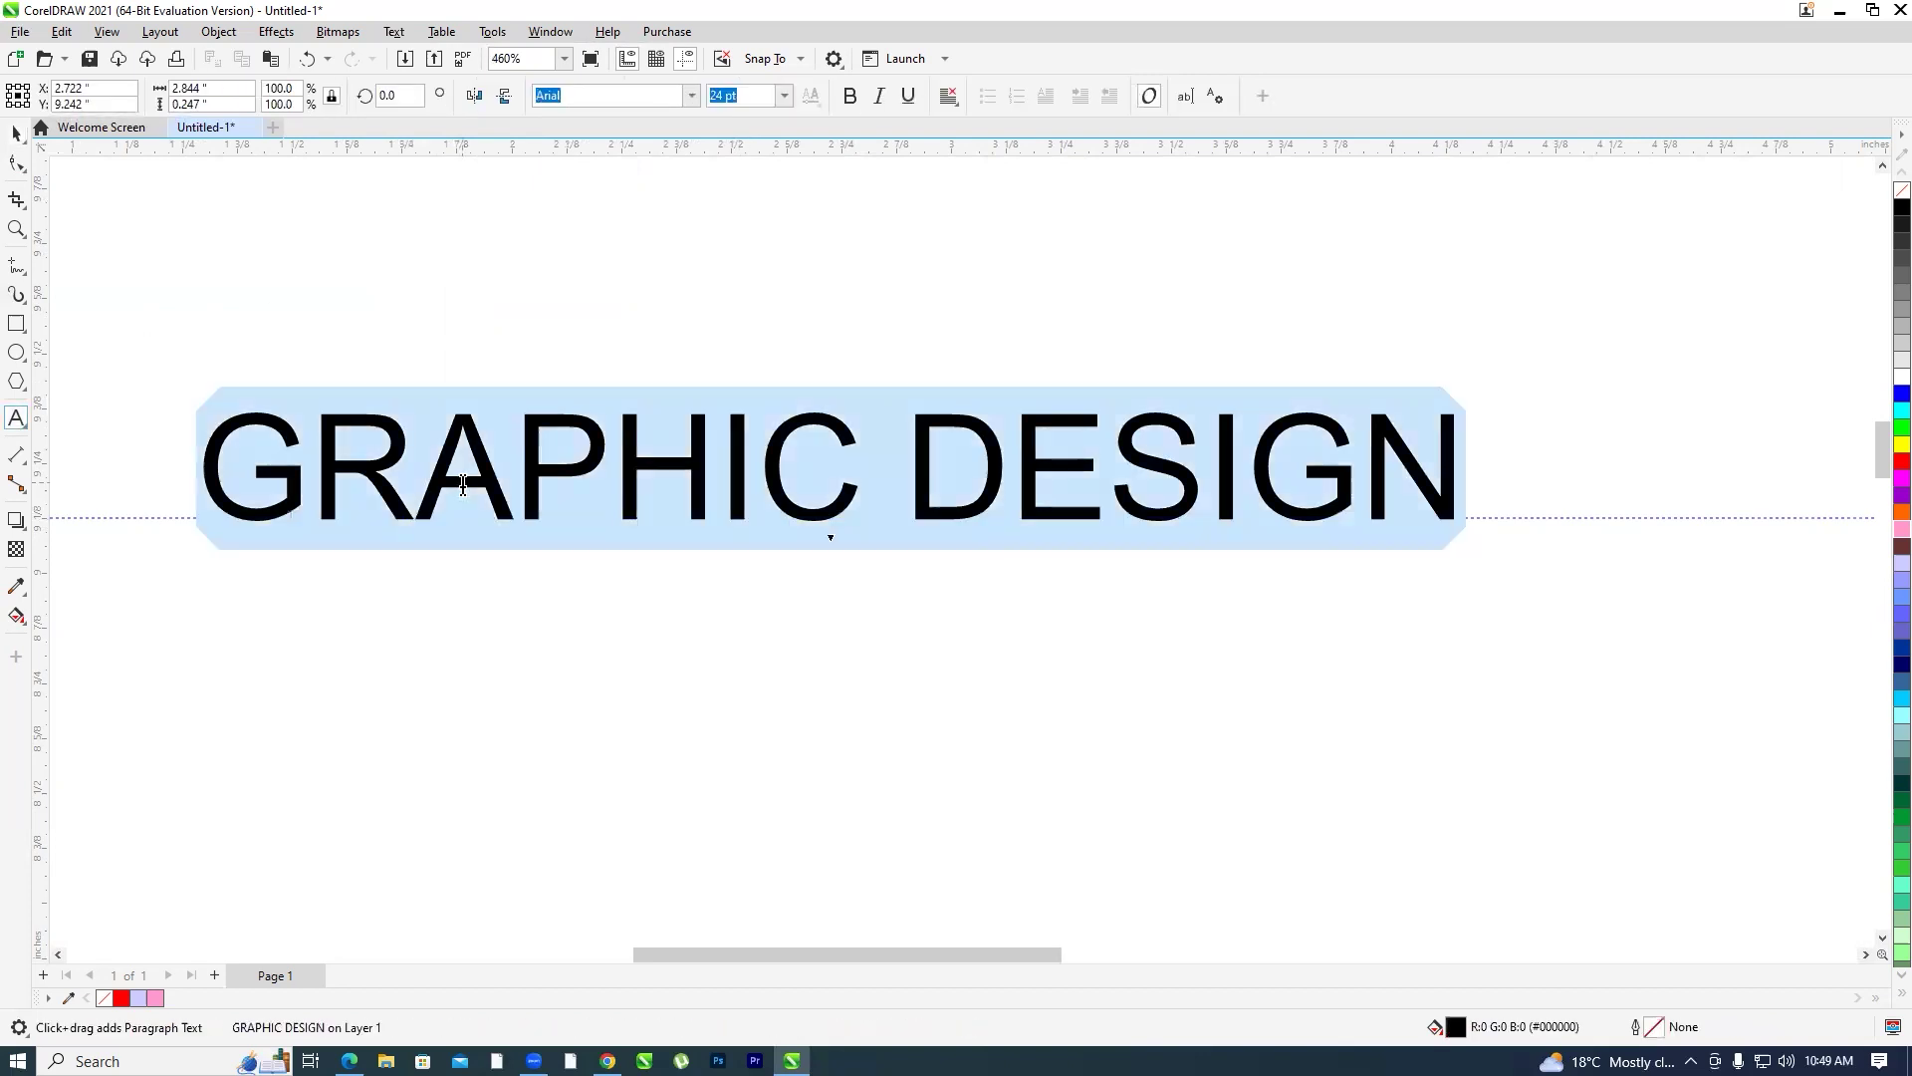
pyautogui.write('Graphic De')
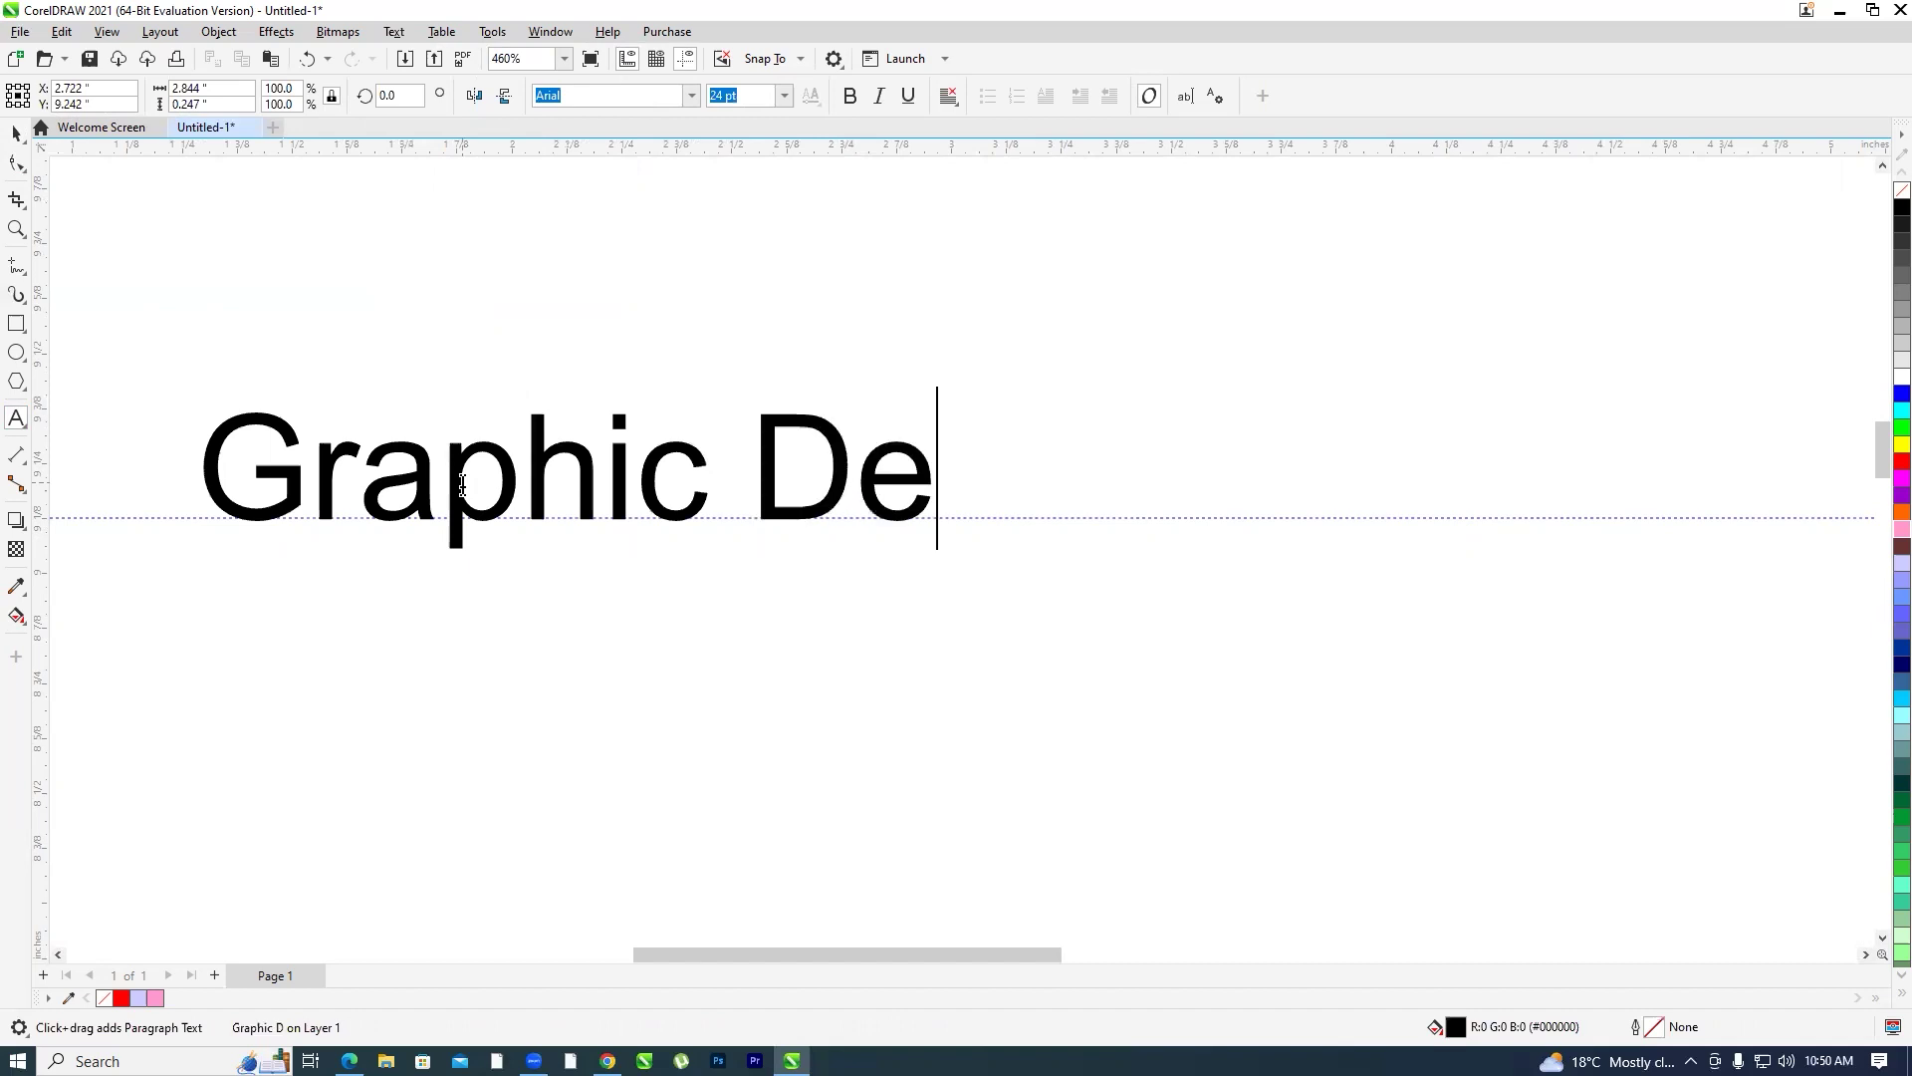
pyautogui.write('sign')
# Change the case of the entire "Graphic Design" text to lowercase, keeping the Change Case dialog clear of the text
pyautogui.click(463, 485)
pyautogui.hotkey('ctrl', 'a')
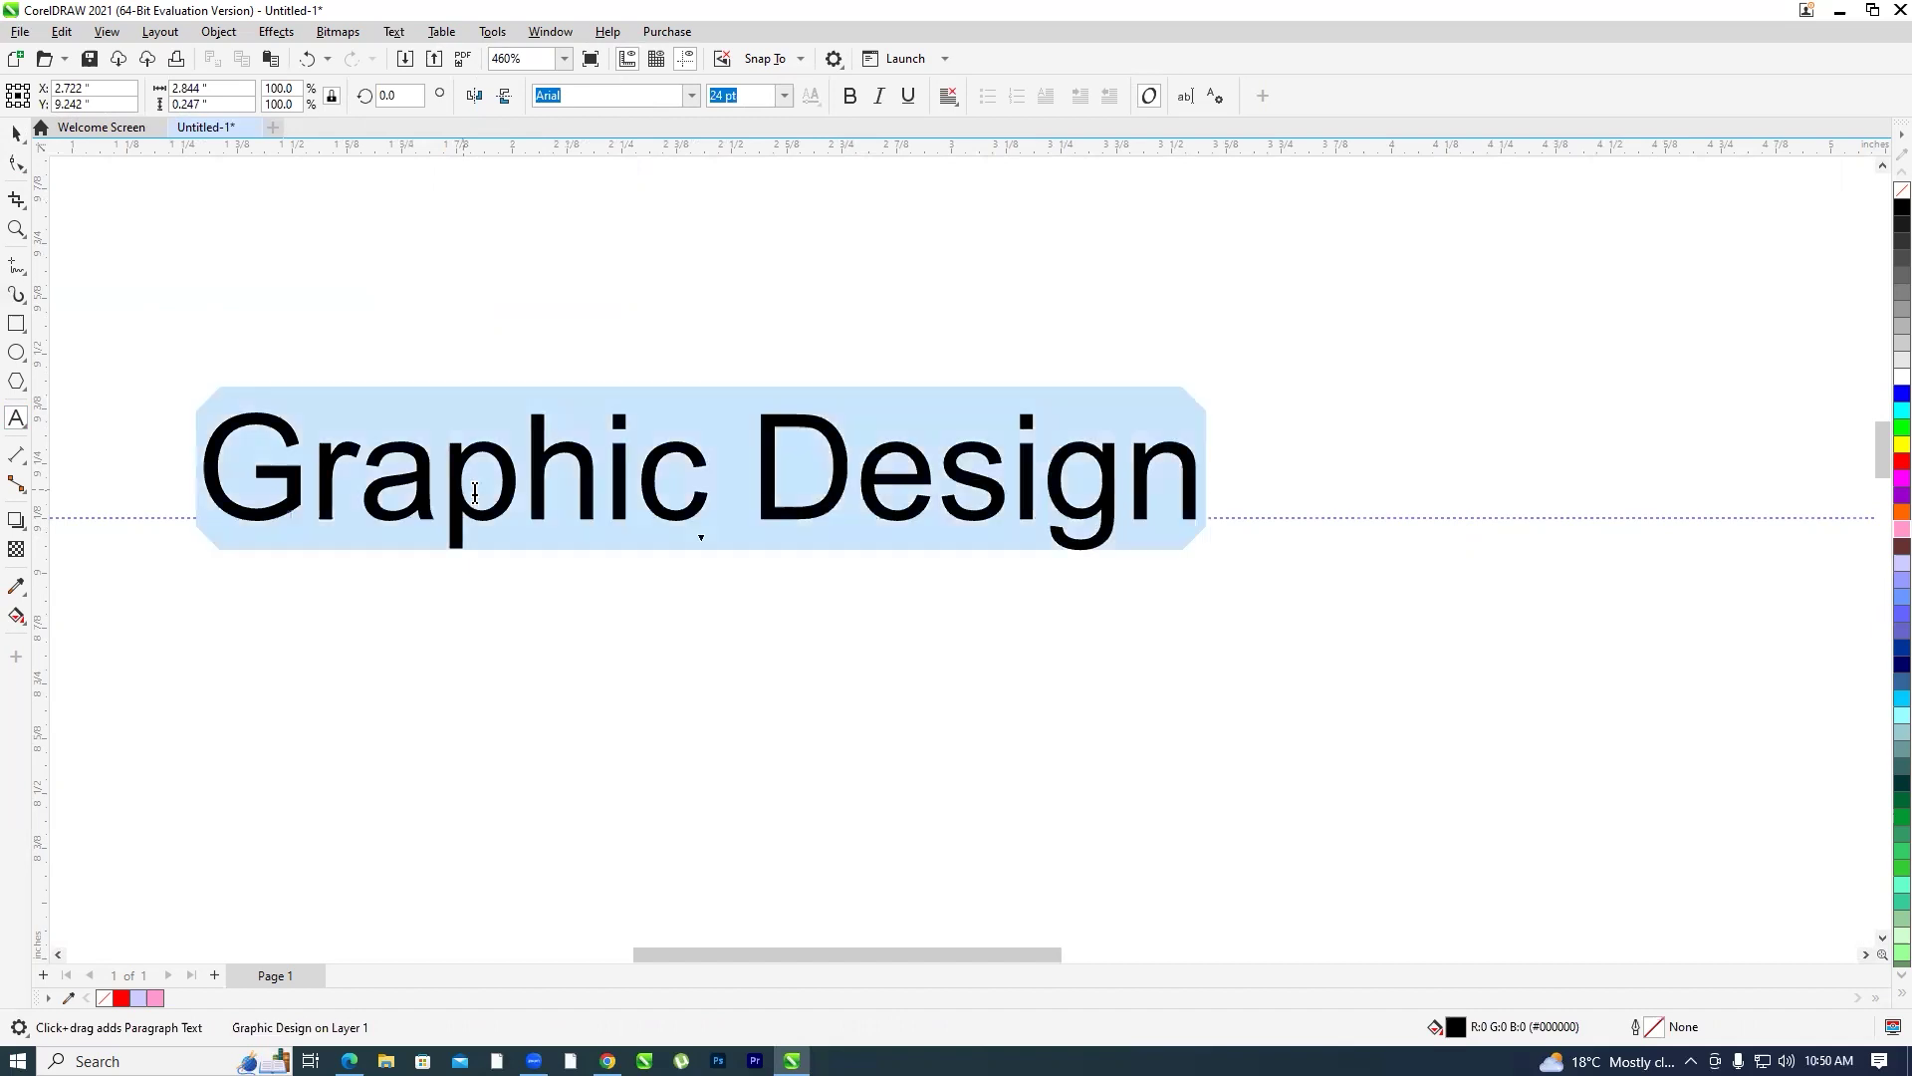
pyautogui.click(392, 31)
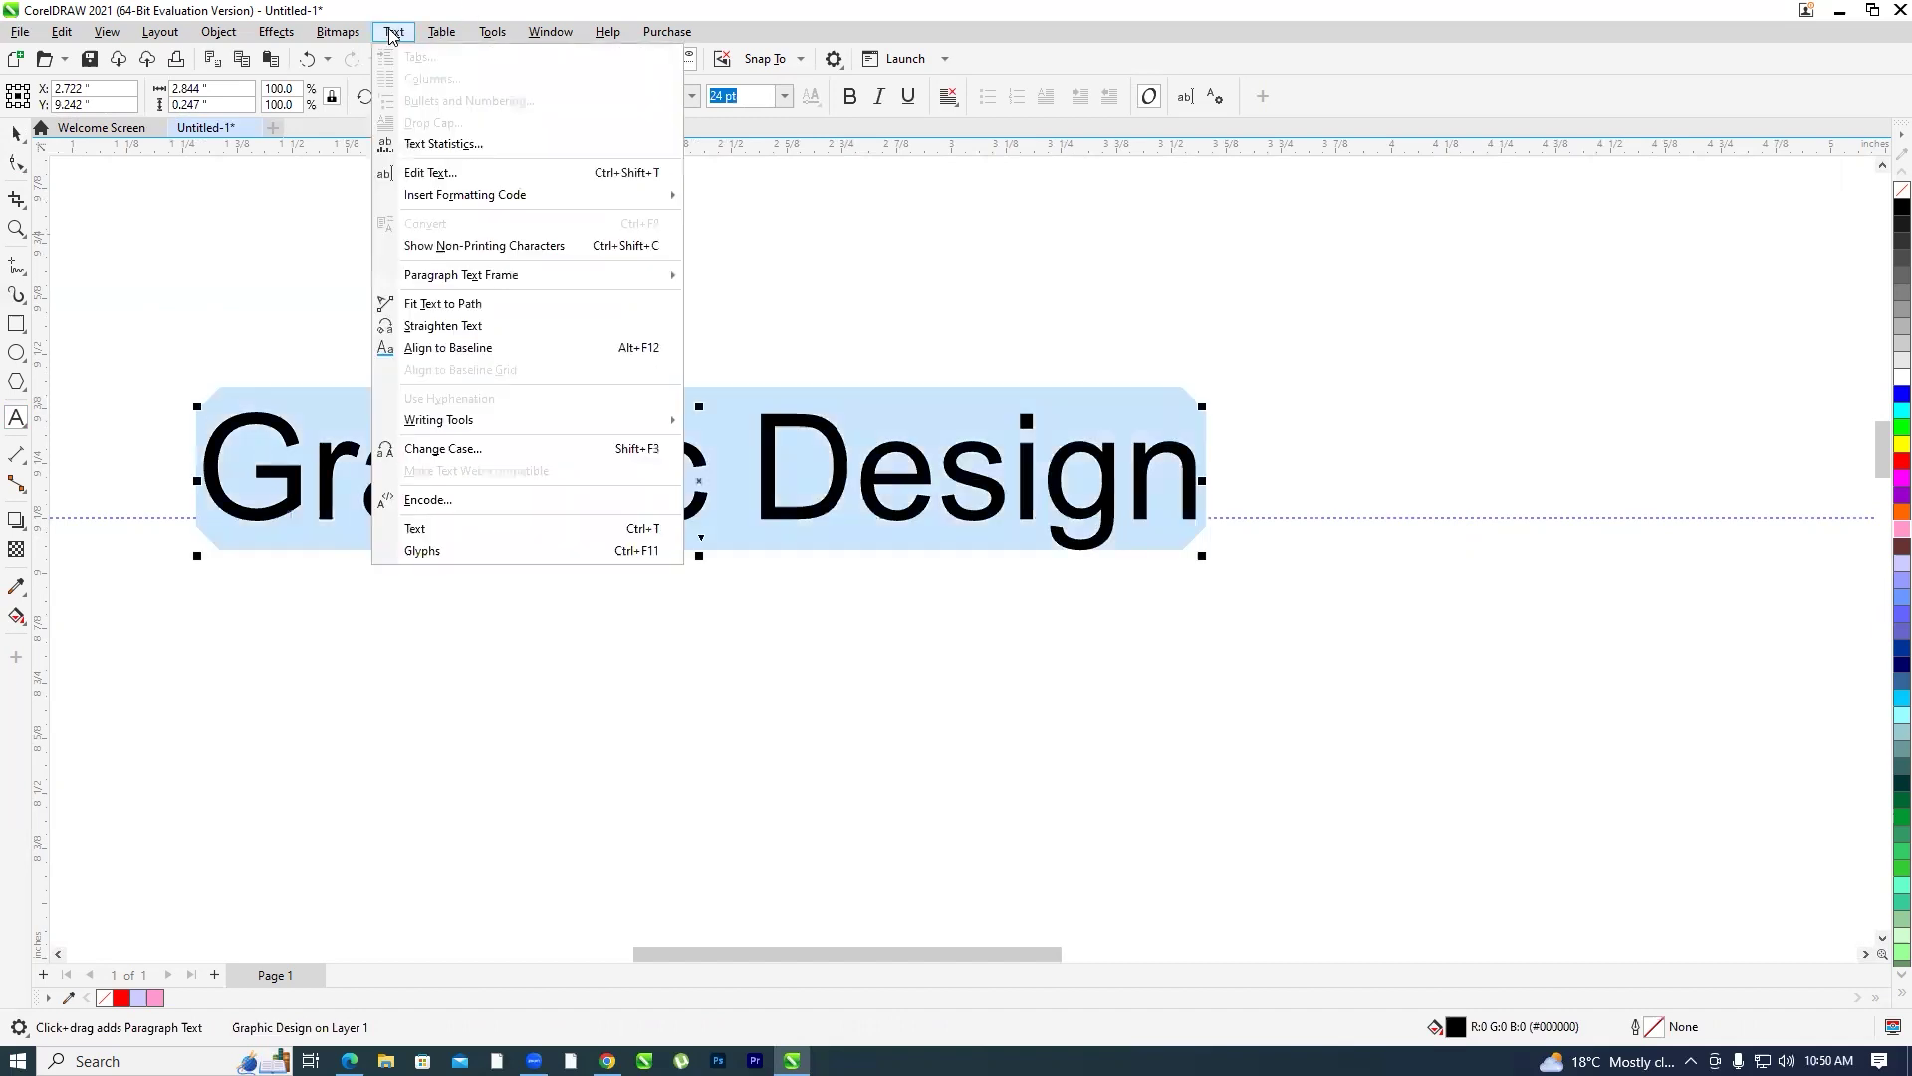
pyautogui.click(623, 453)
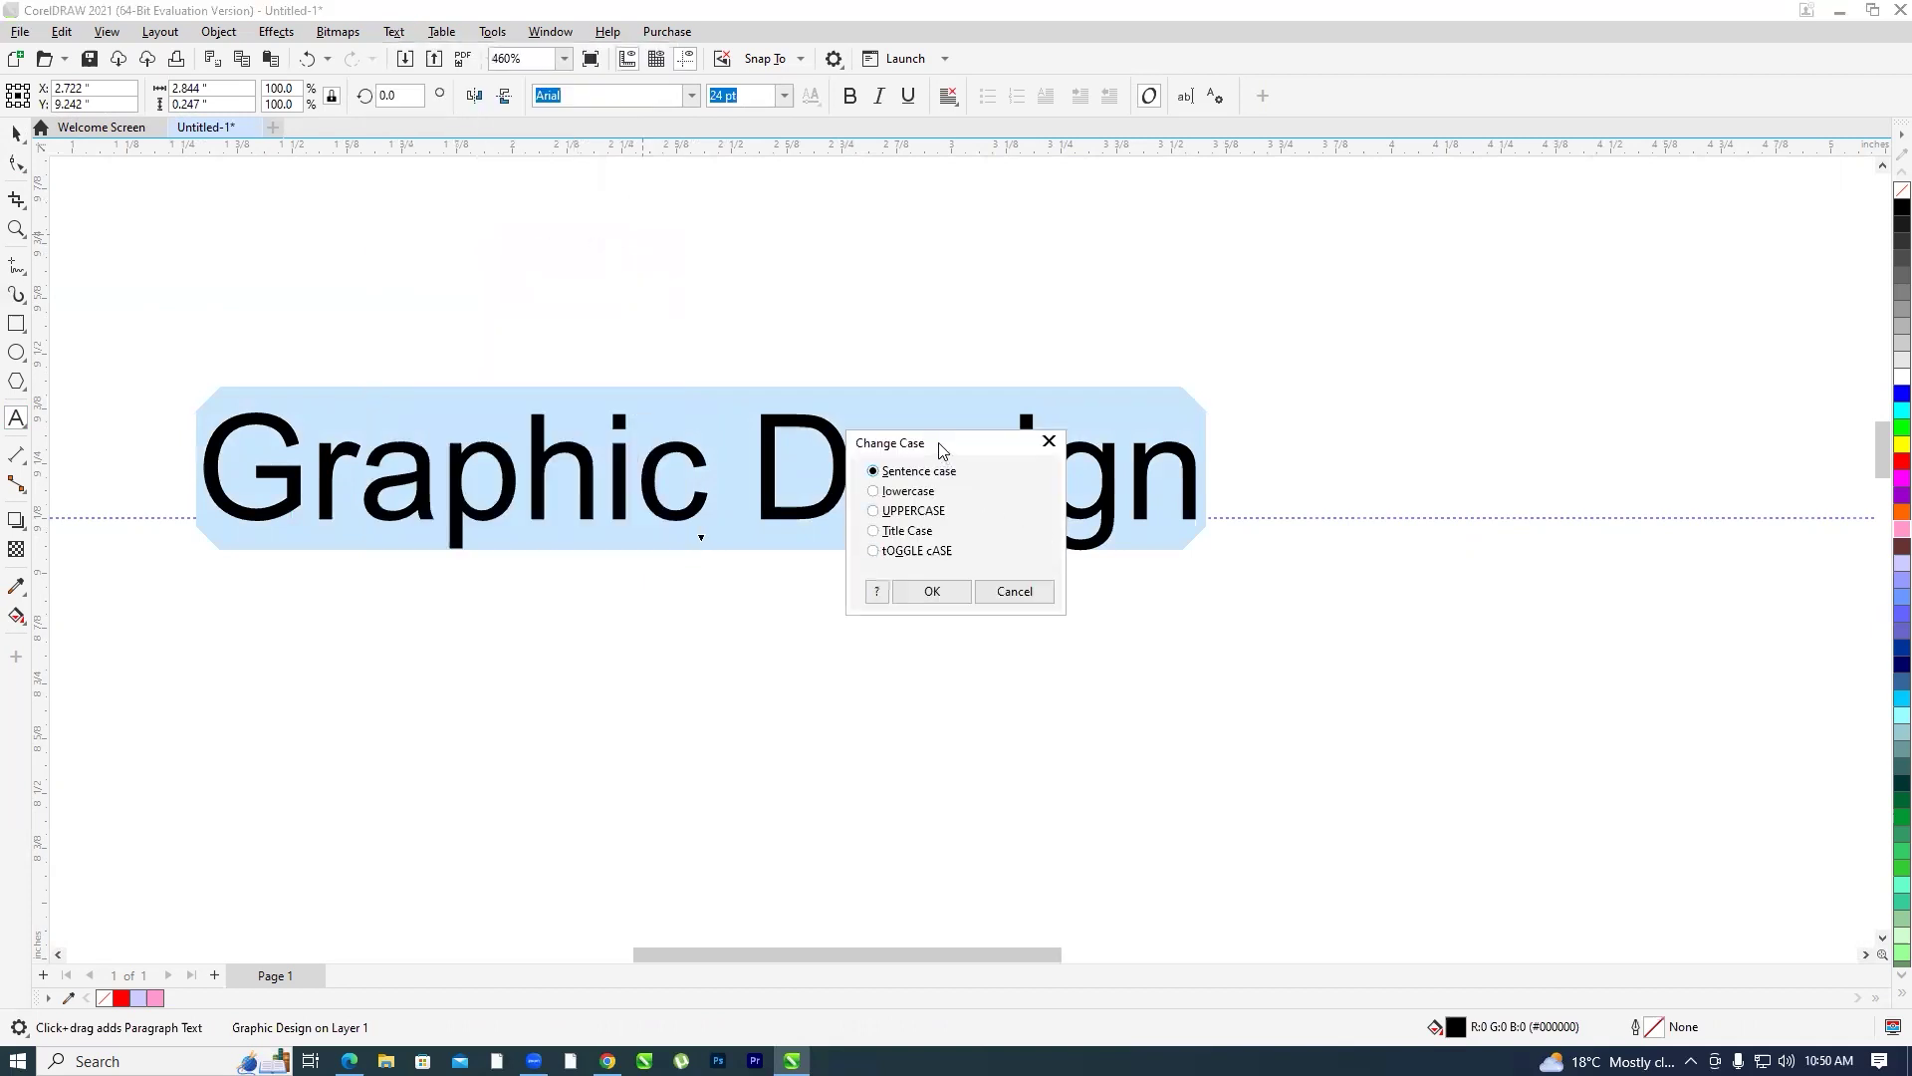
pyautogui.moveTo(939, 449); pyautogui.dragTo(1423, 233)
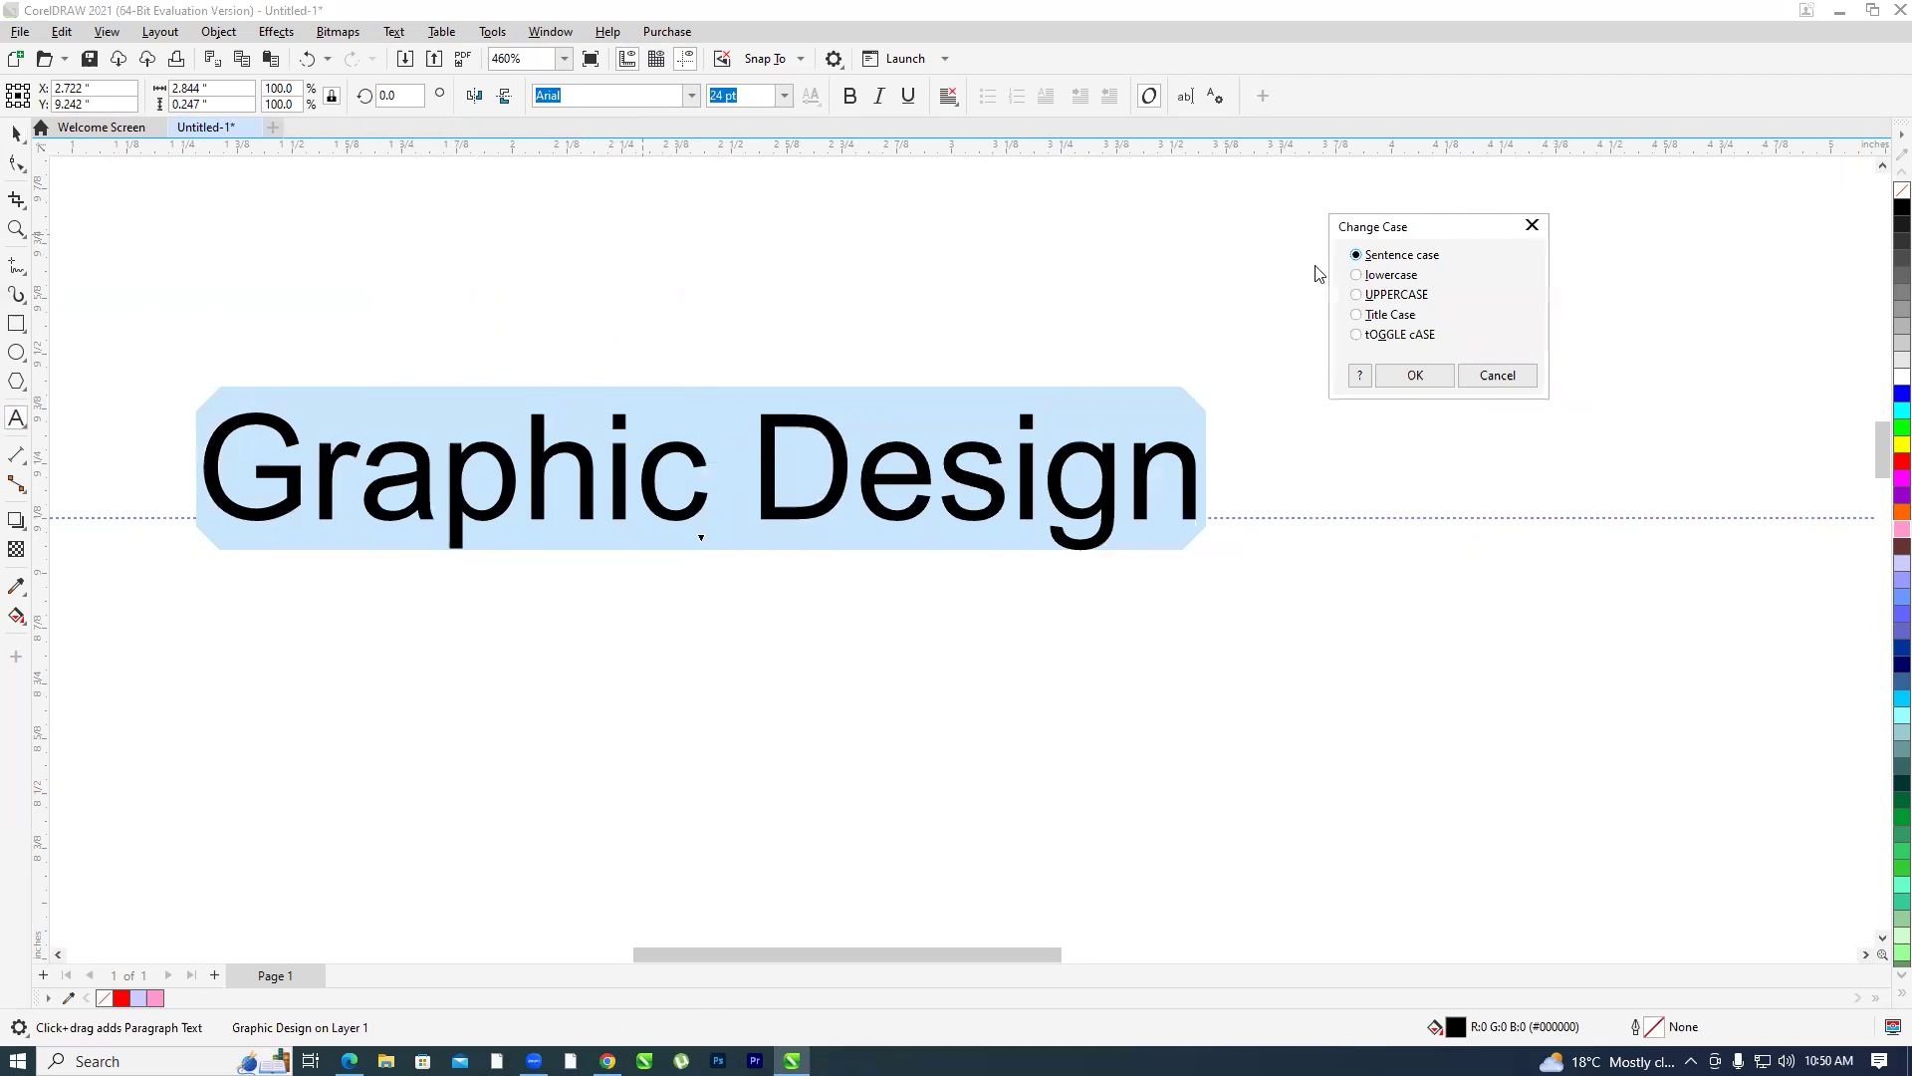
pyautogui.click(1370, 277)
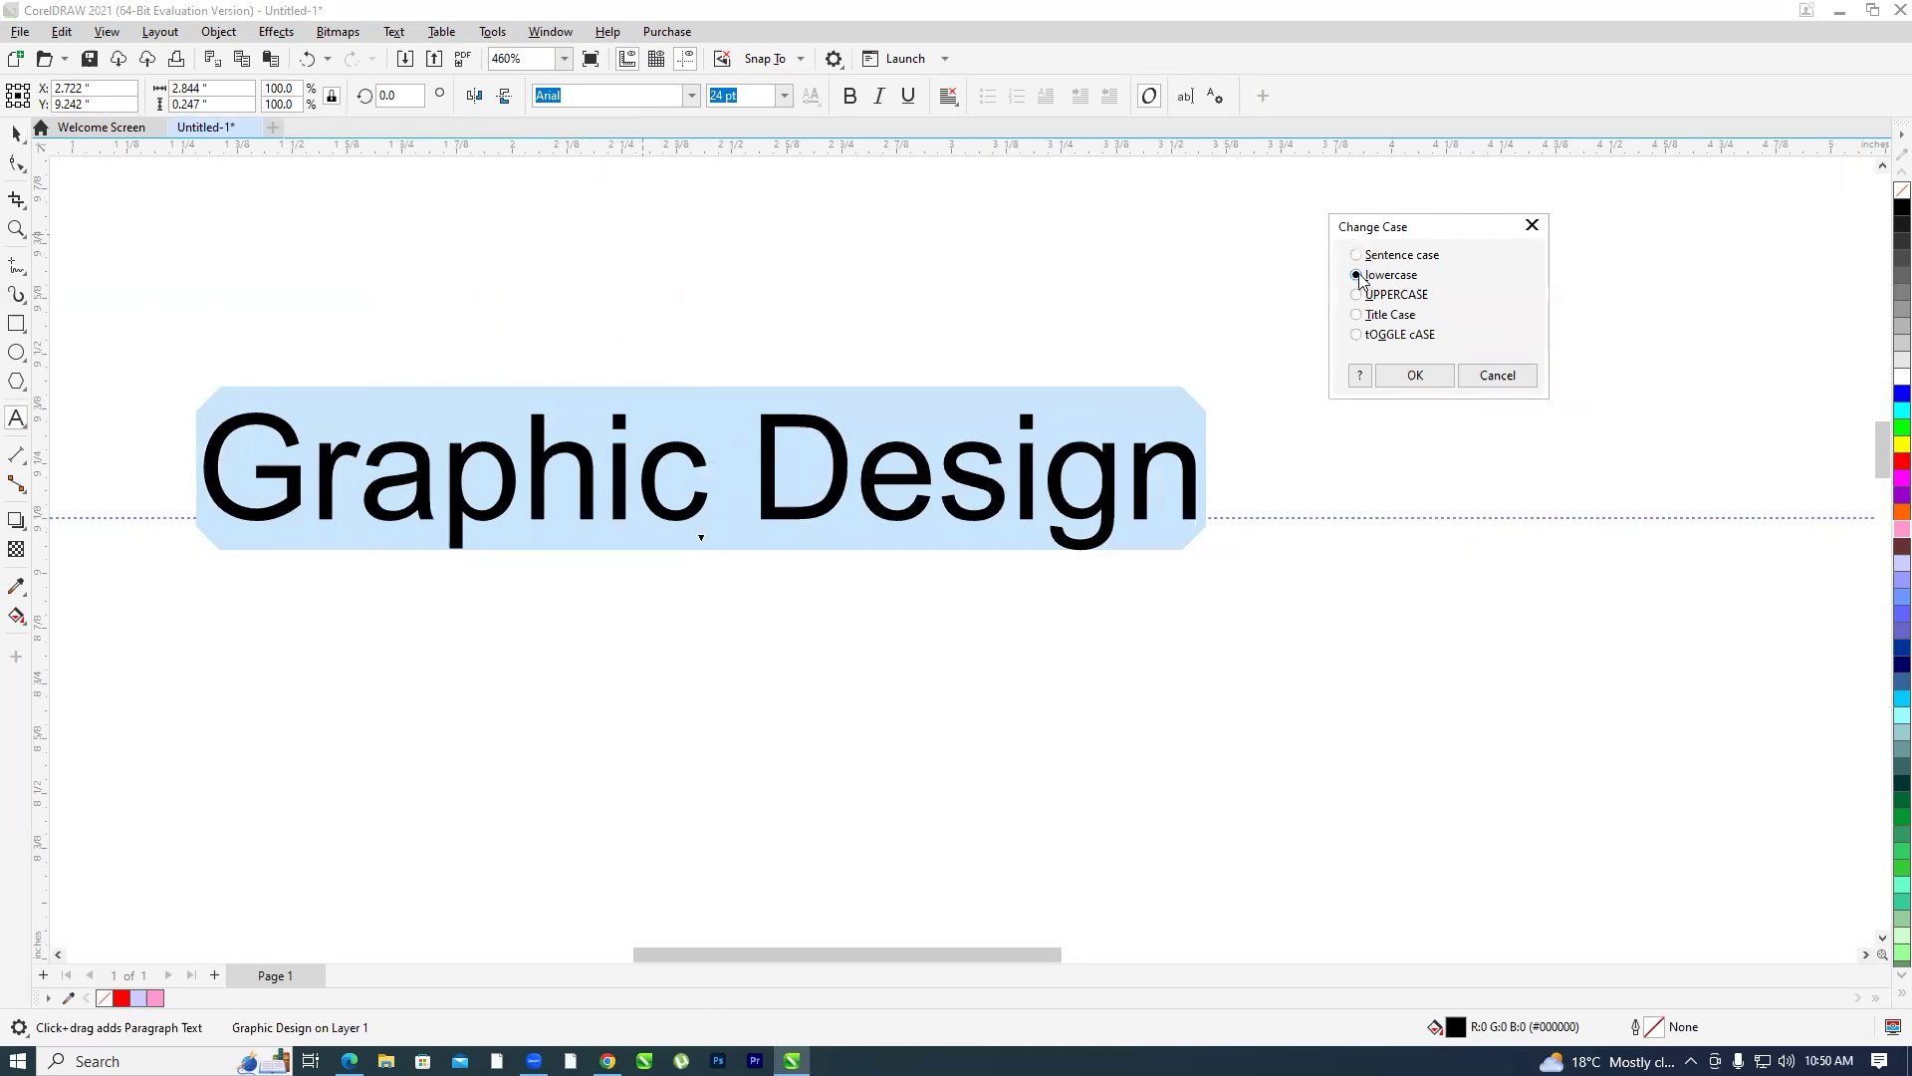
pyautogui.click(1415, 377)
# Change the case of the selected text to UPPERCASE
pyautogui.scroll(-2, 828, 474)
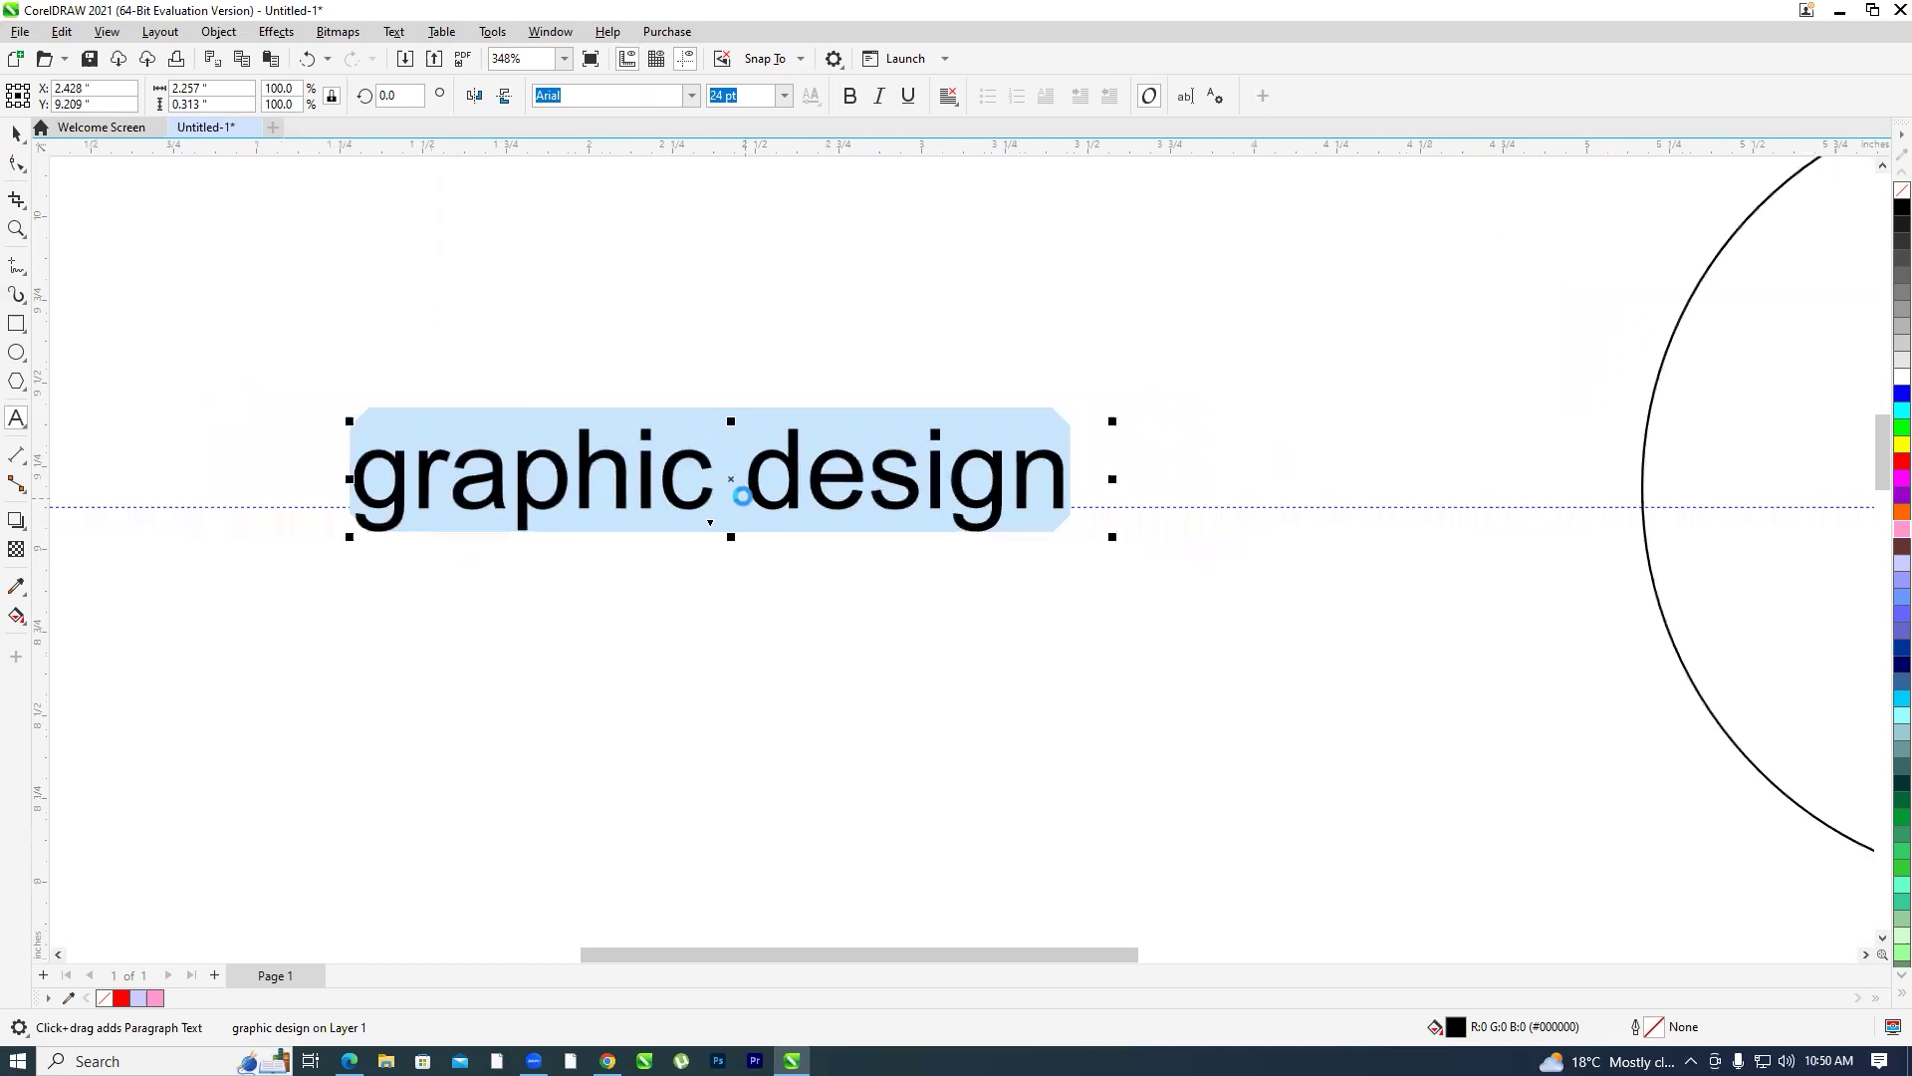
pyautogui.scroll(3, 512, 554)
pyautogui.scroll(1, 479, 490)
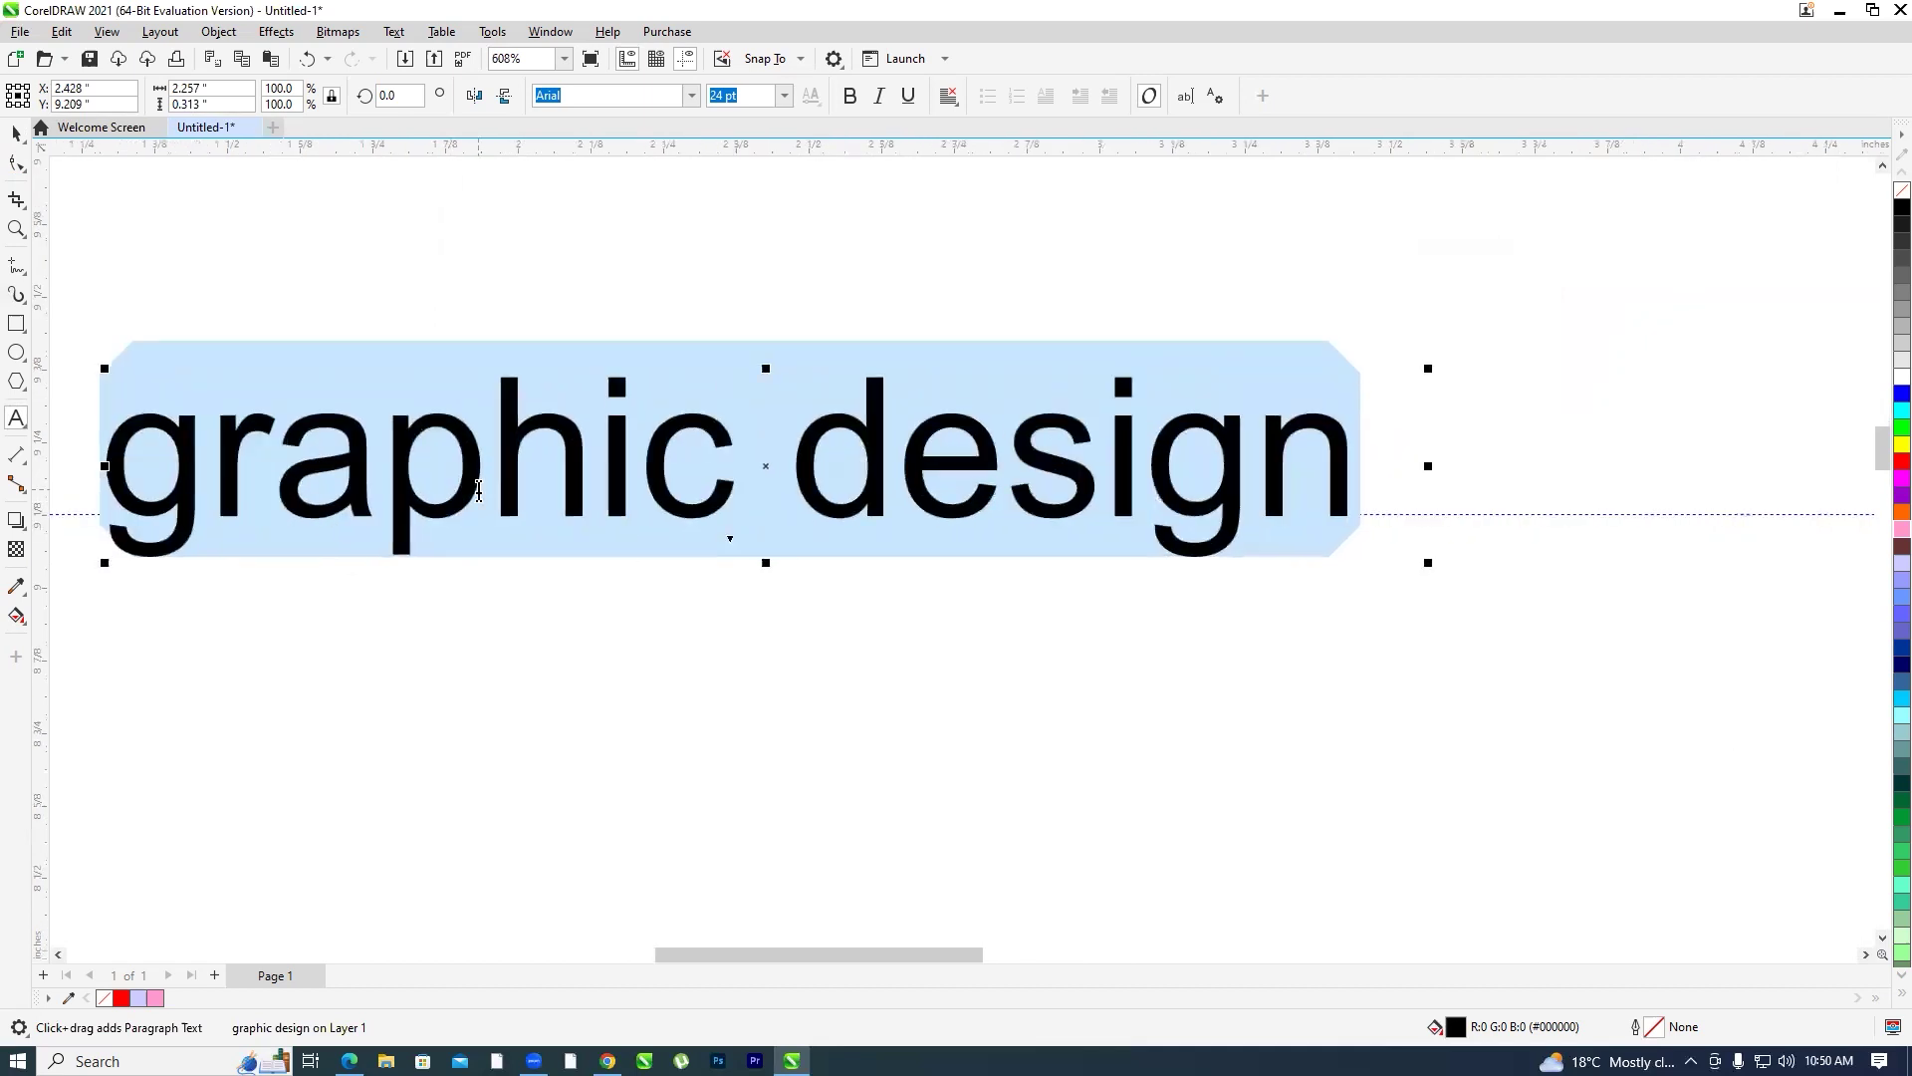
pyautogui.hotkey('shift', 'F3')
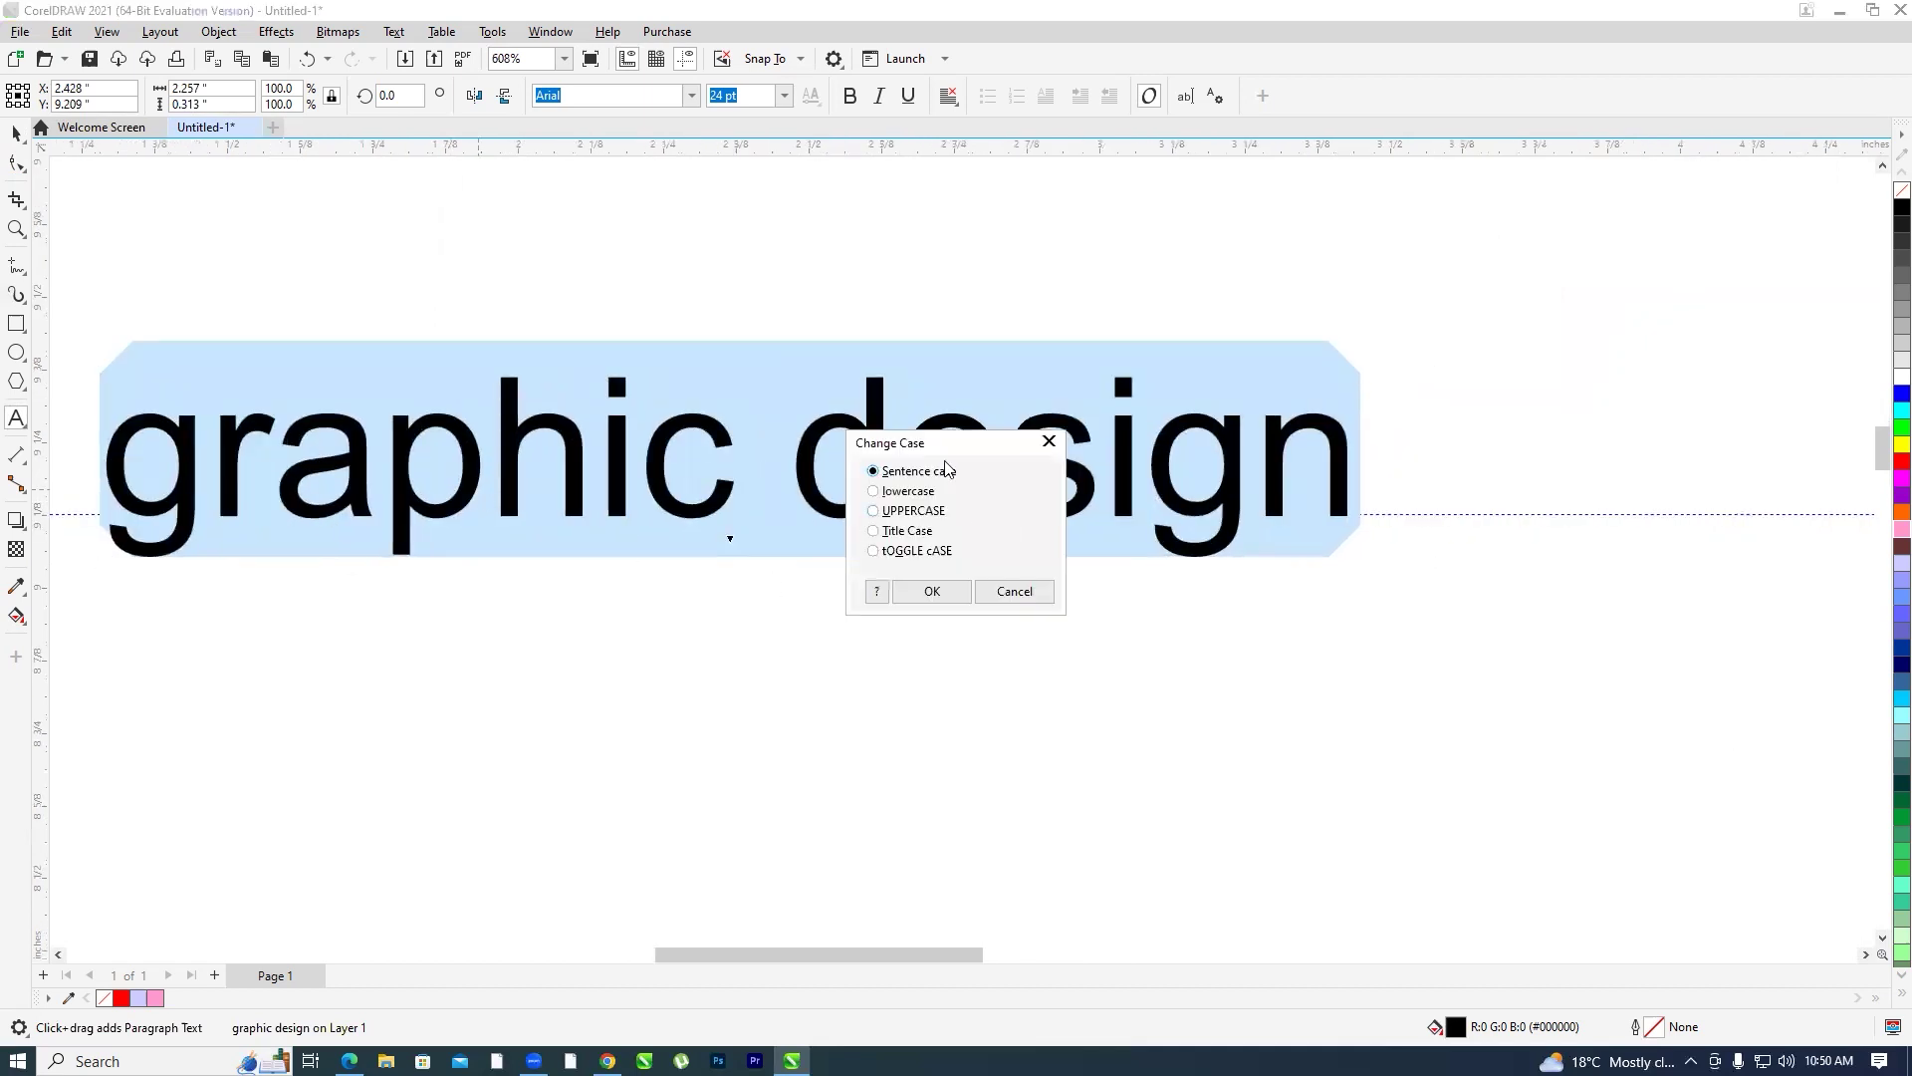
pyautogui.moveTo(946, 451); pyautogui.dragTo(1539, 187)
pyautogui.click(1468, 249)
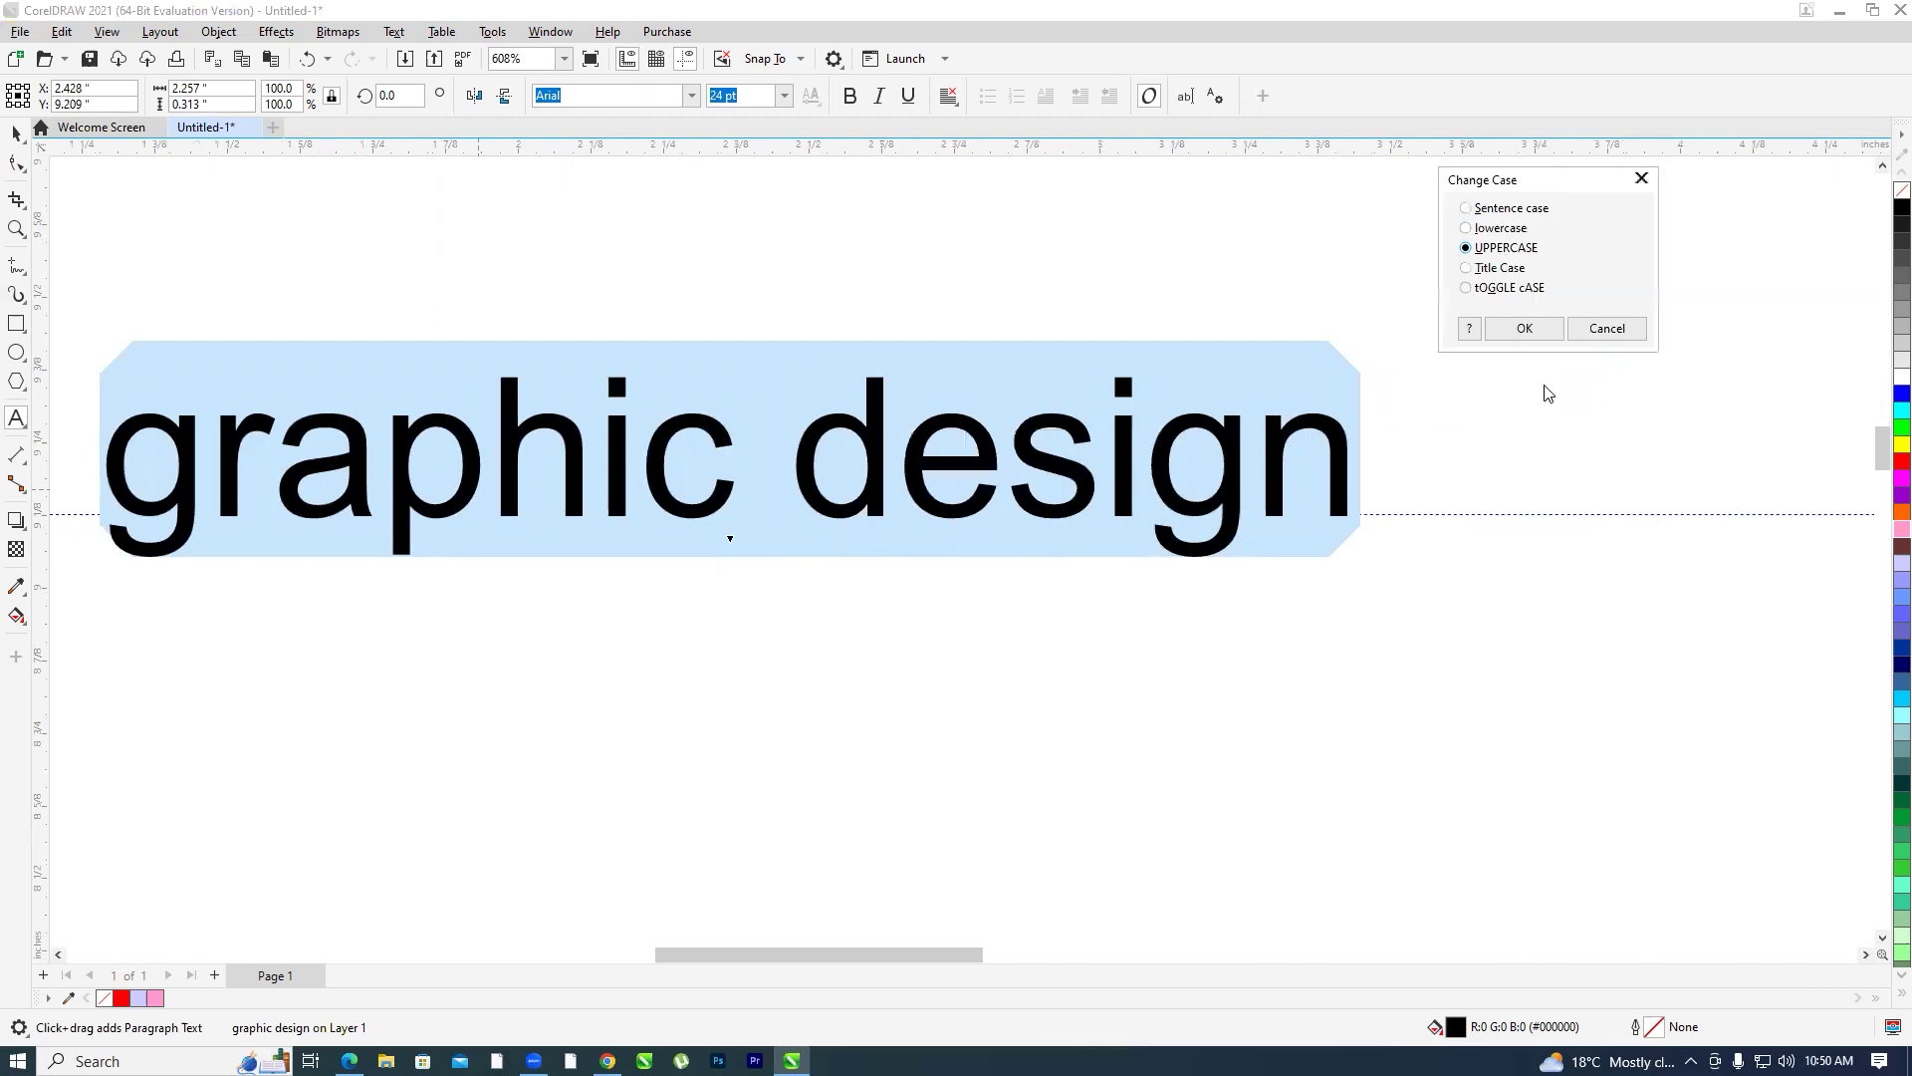
pyautogui.click(1521, 330)
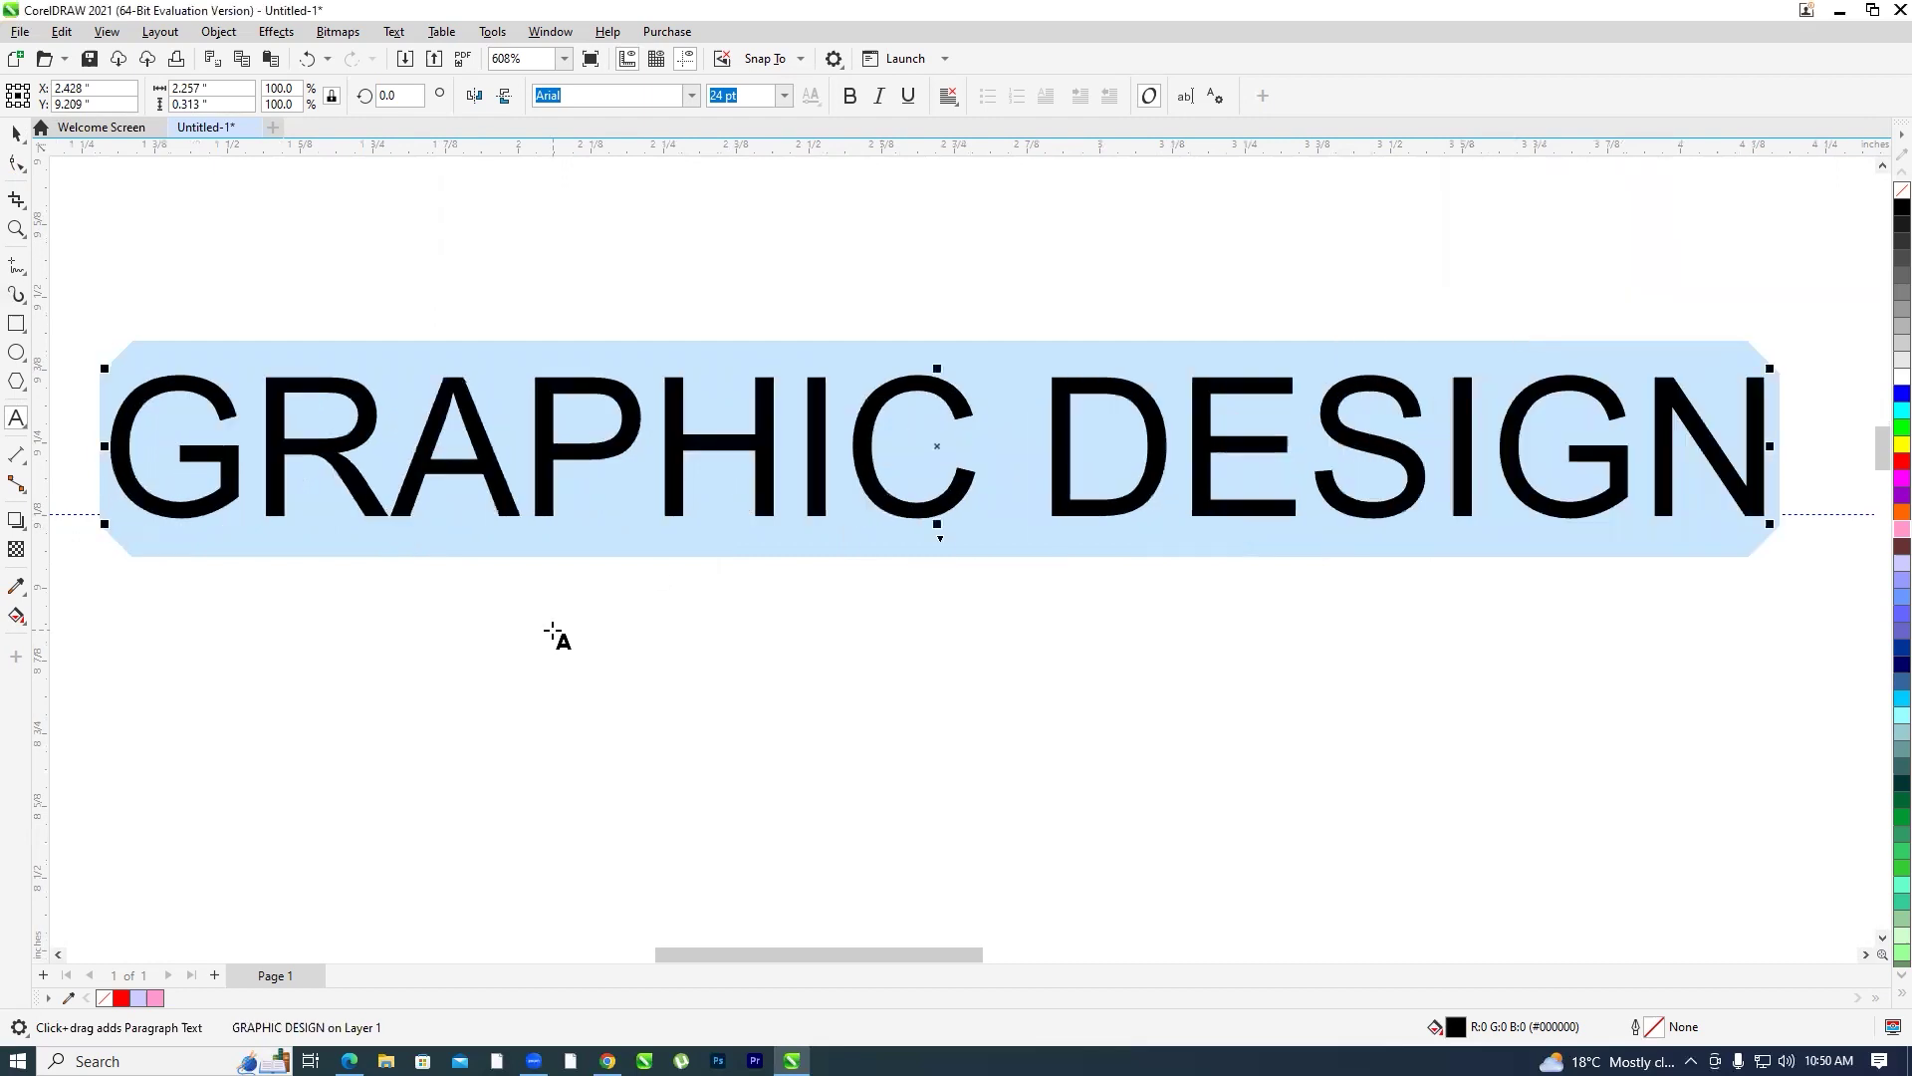
# Change the case of the selected GRAPHIC DESIGN text to Title Case
pyautogui.hotkey('shift', 'F3')
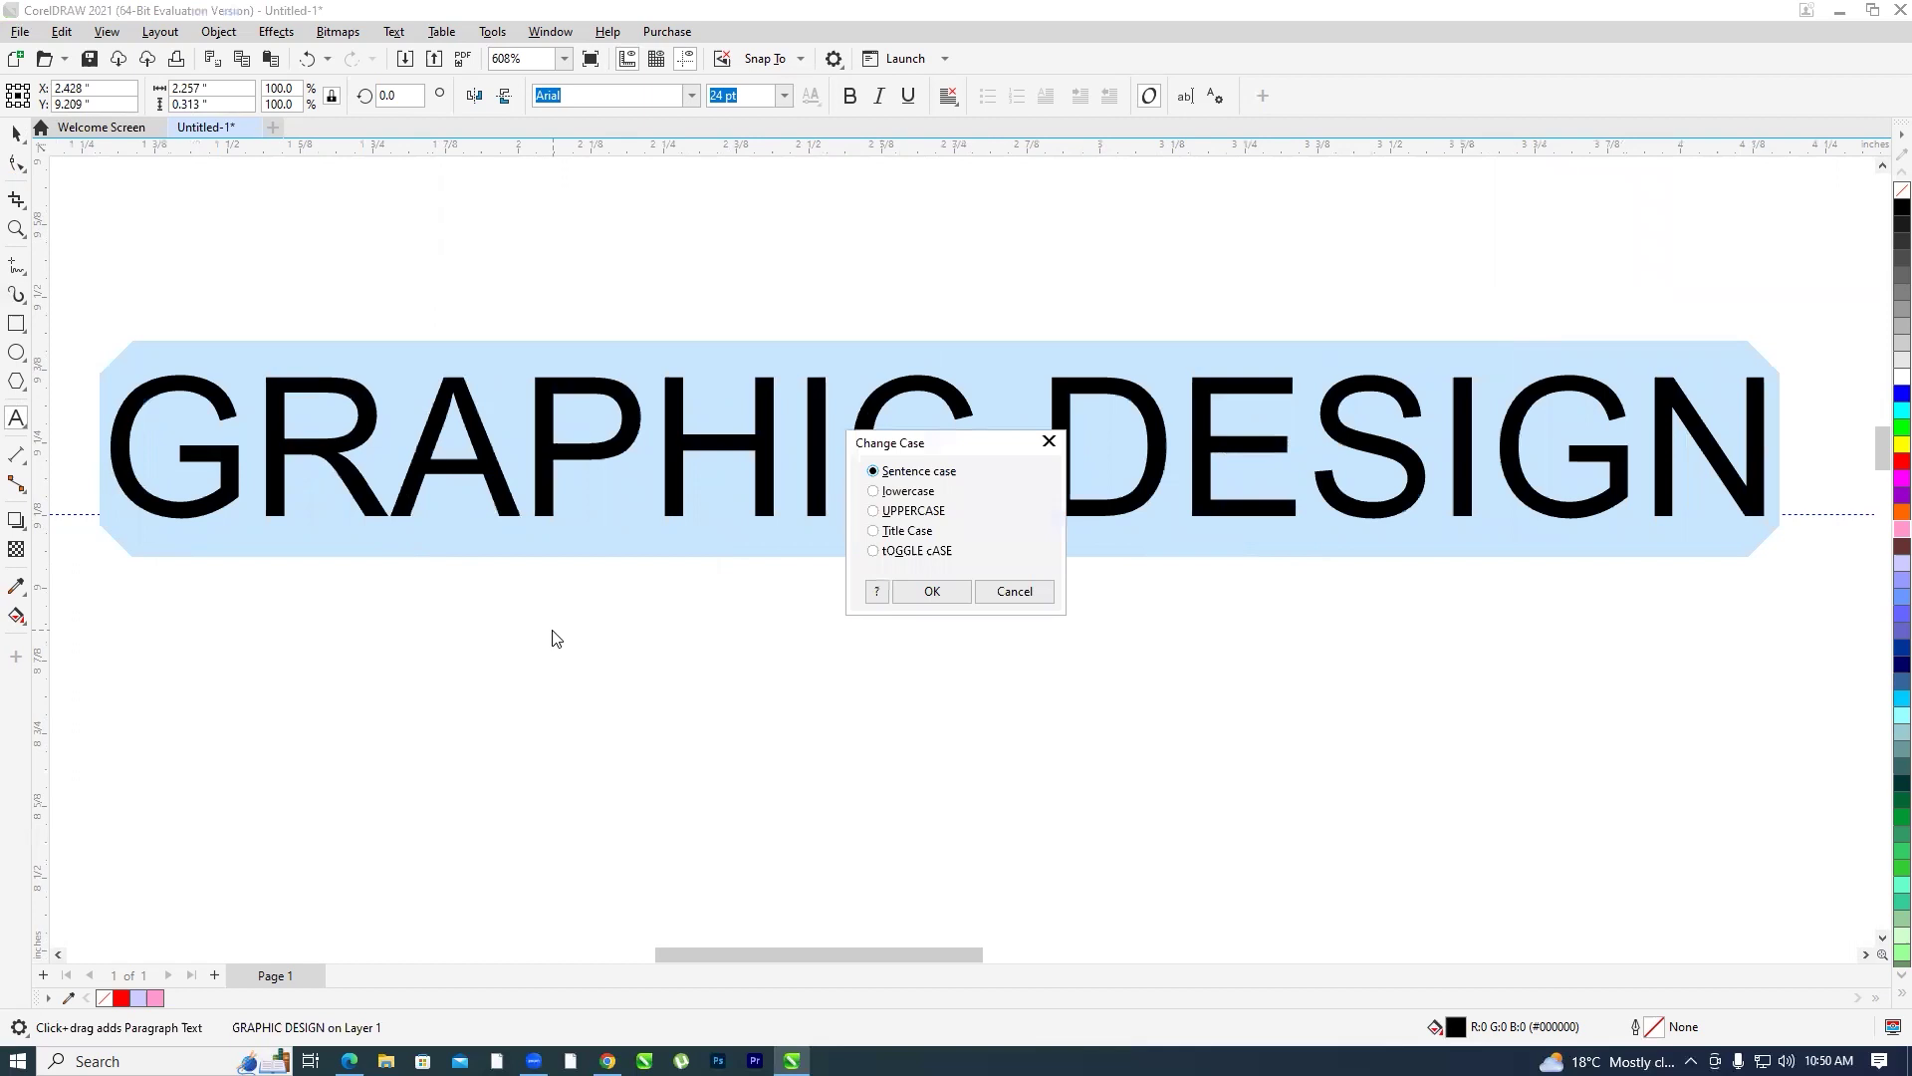
pyautogui.moveTo(934, 446); pyautogui.dragTo(1517, 180)
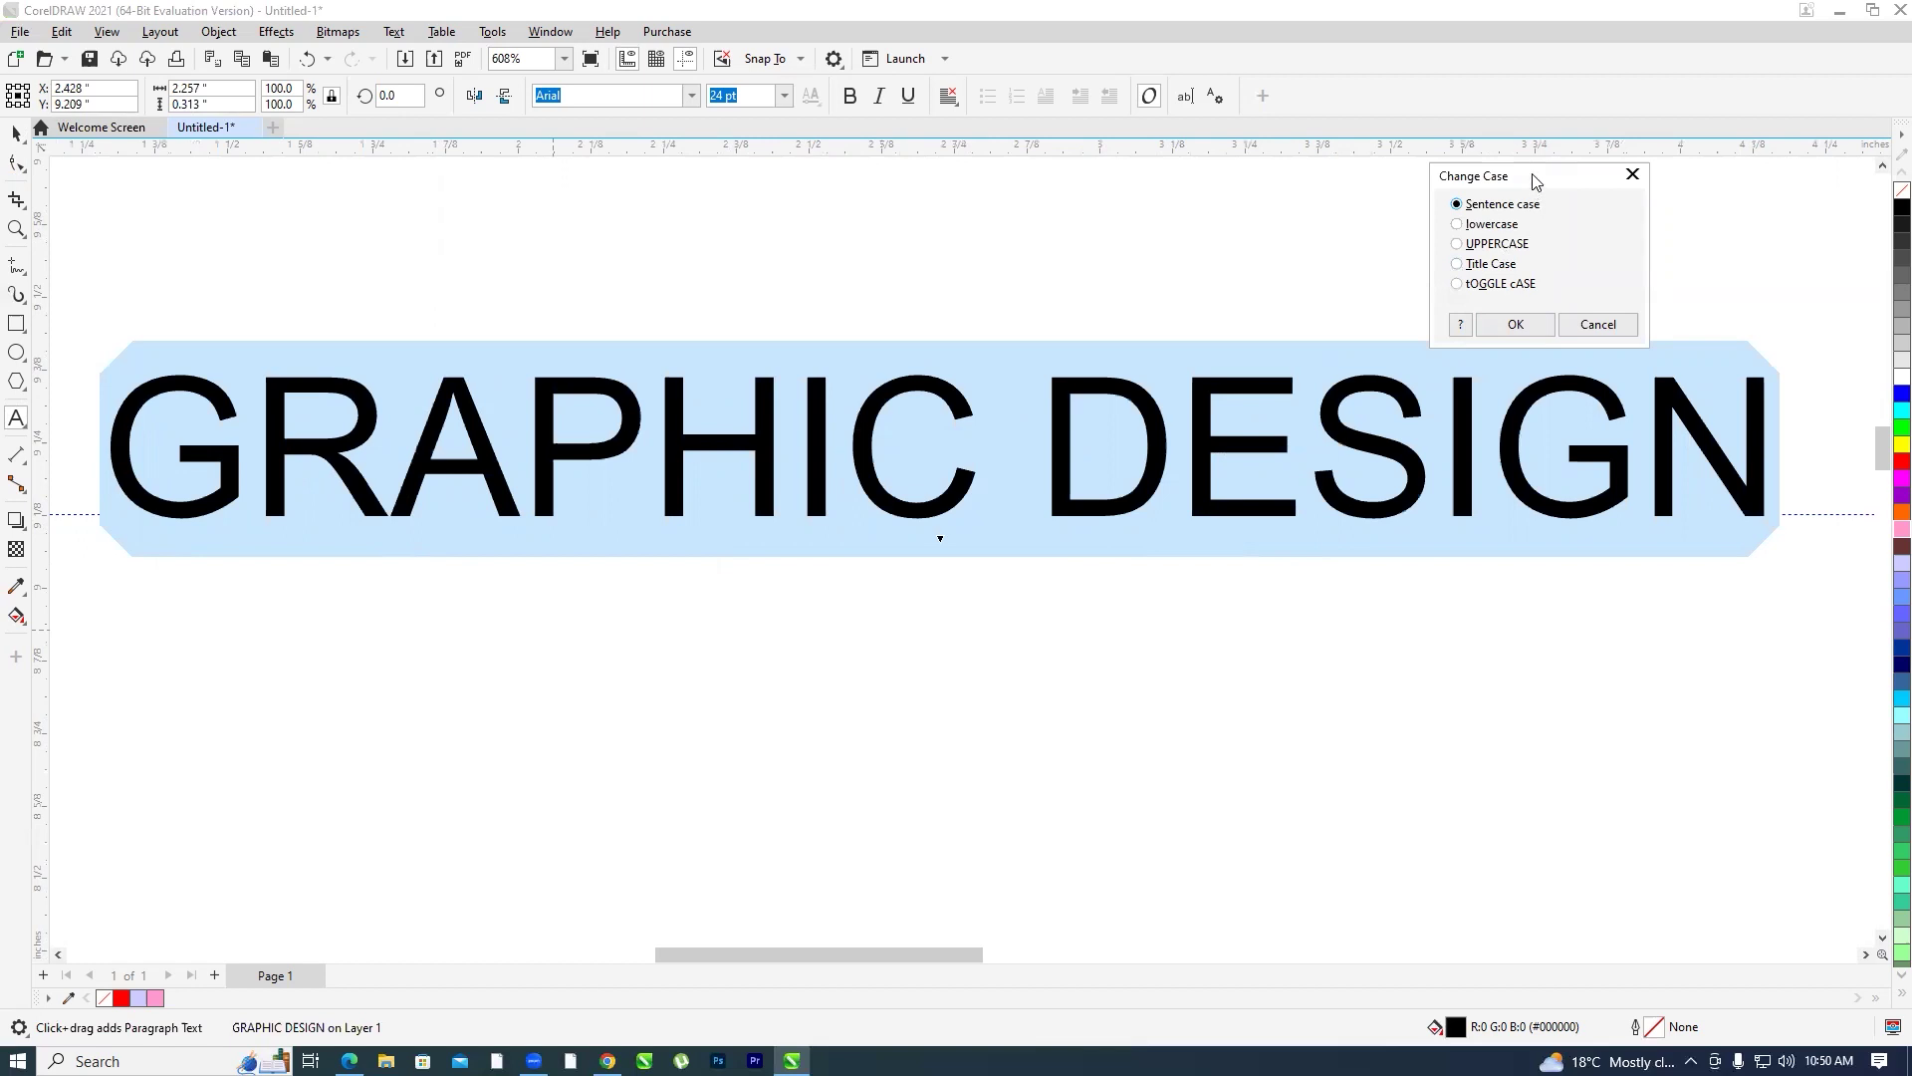
pyautogui.moveTo(1536, 181); pyautogui.dragTo(1366, 132)
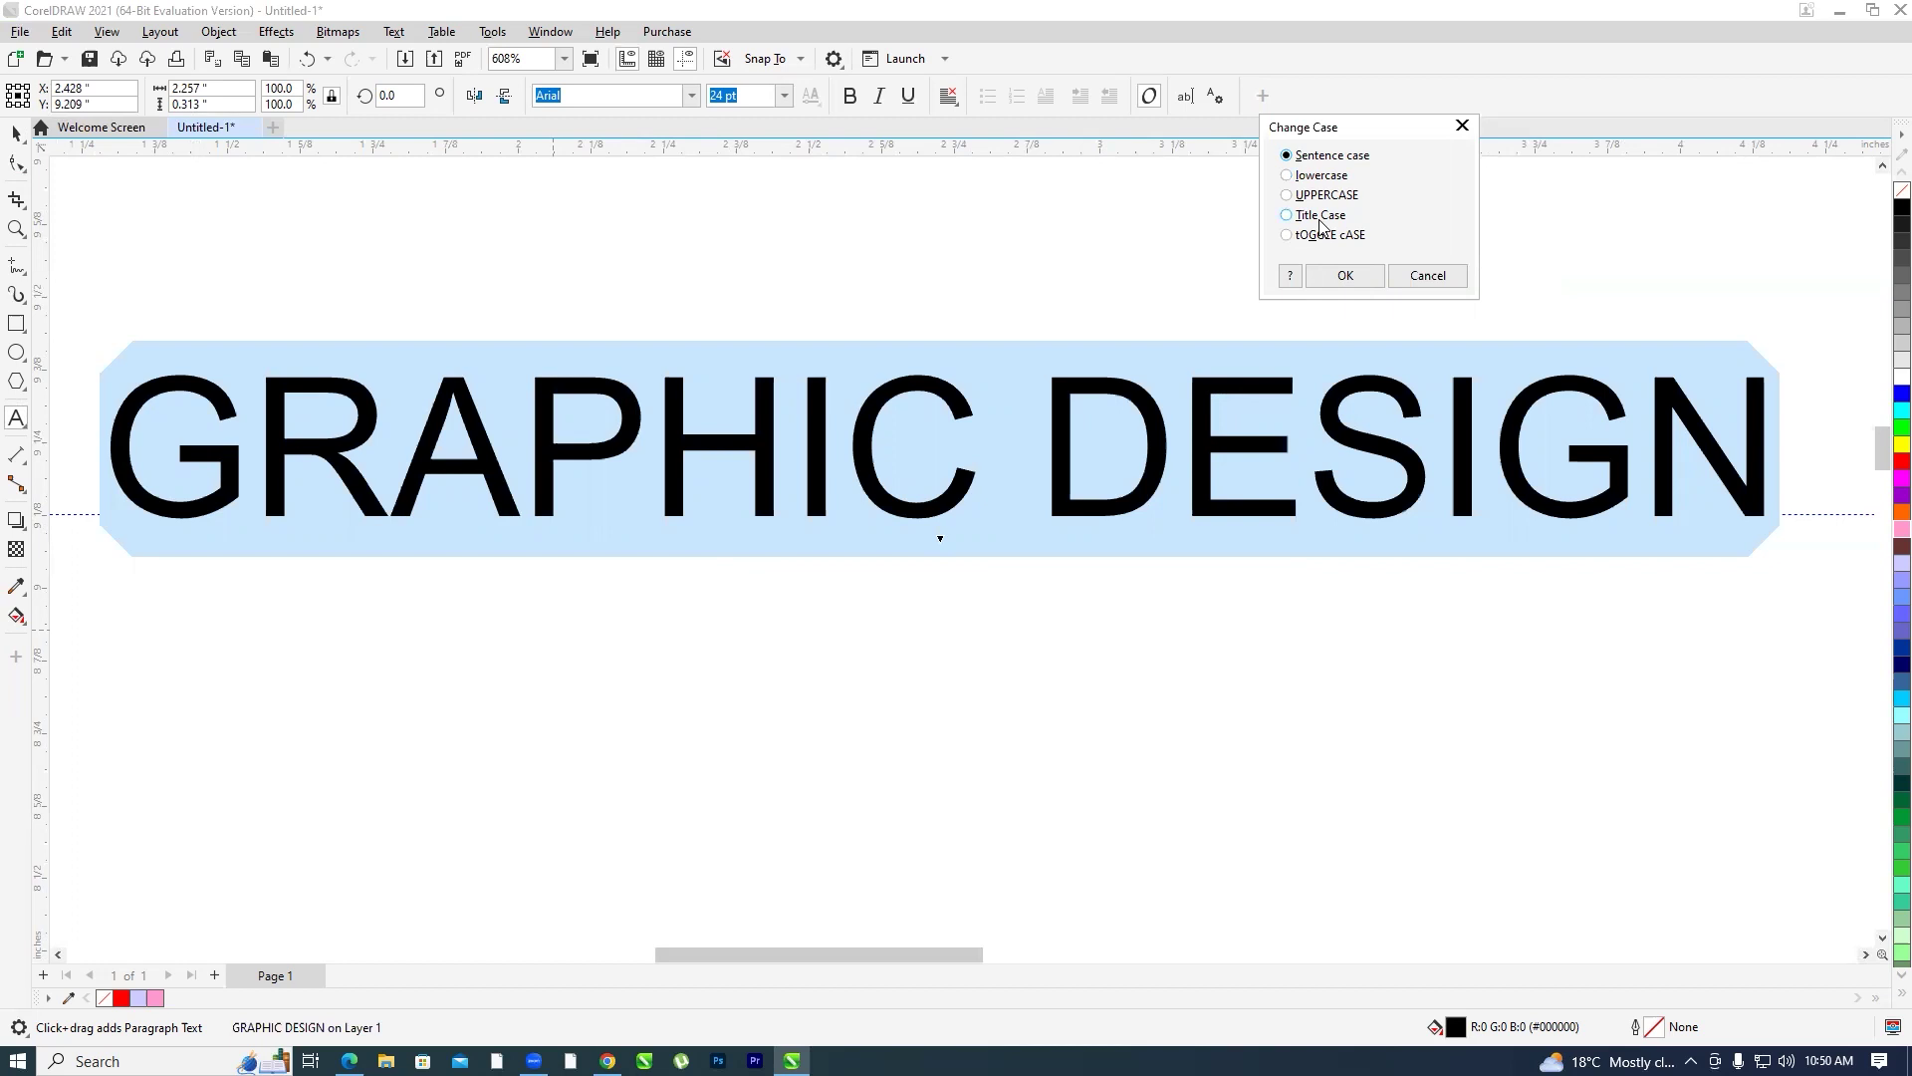
pyautogui.click(1320, 217)
pyautogui.click(1341, 274)
# Open the Glyphs docker for the "Graphic Design" text
pyautogui.scroll(-2, 1090, 513)
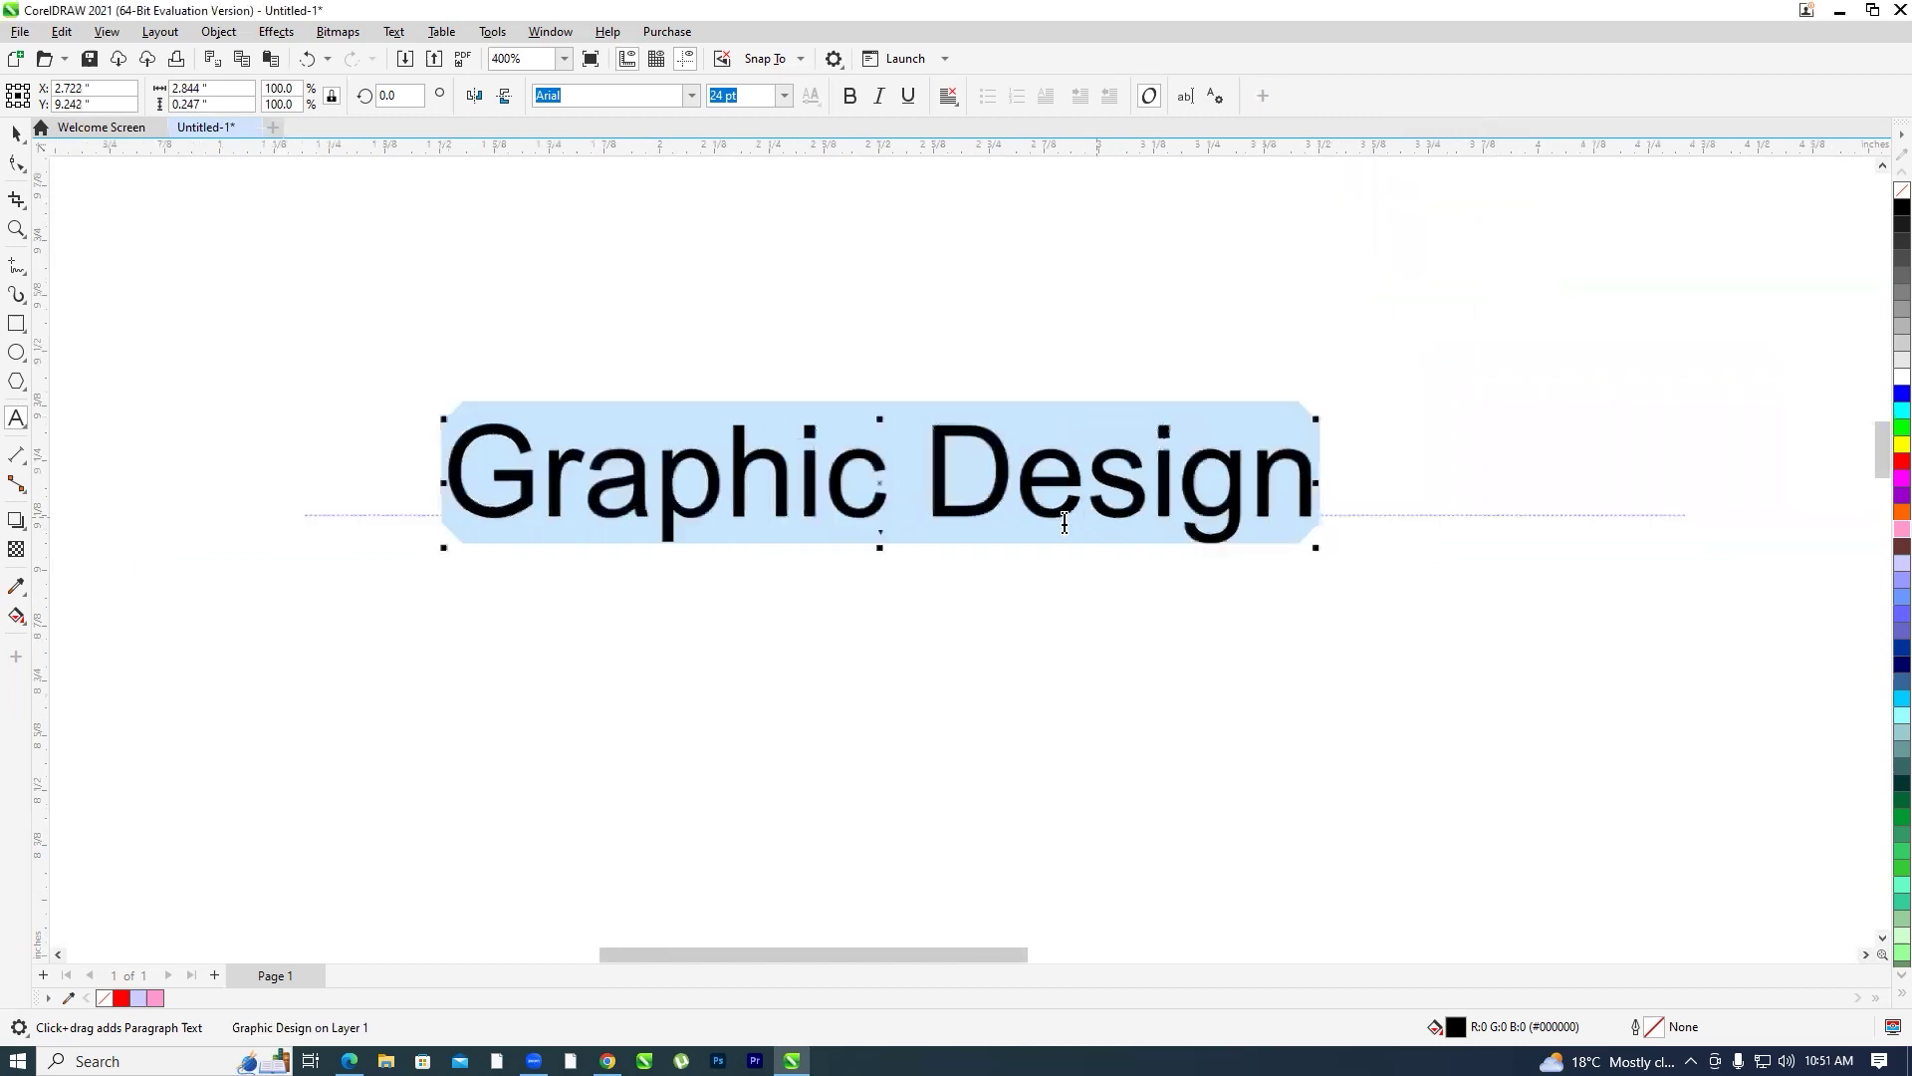
pyautogui.scroll(1, 981, 508)
pyautogui.click(395, 32)
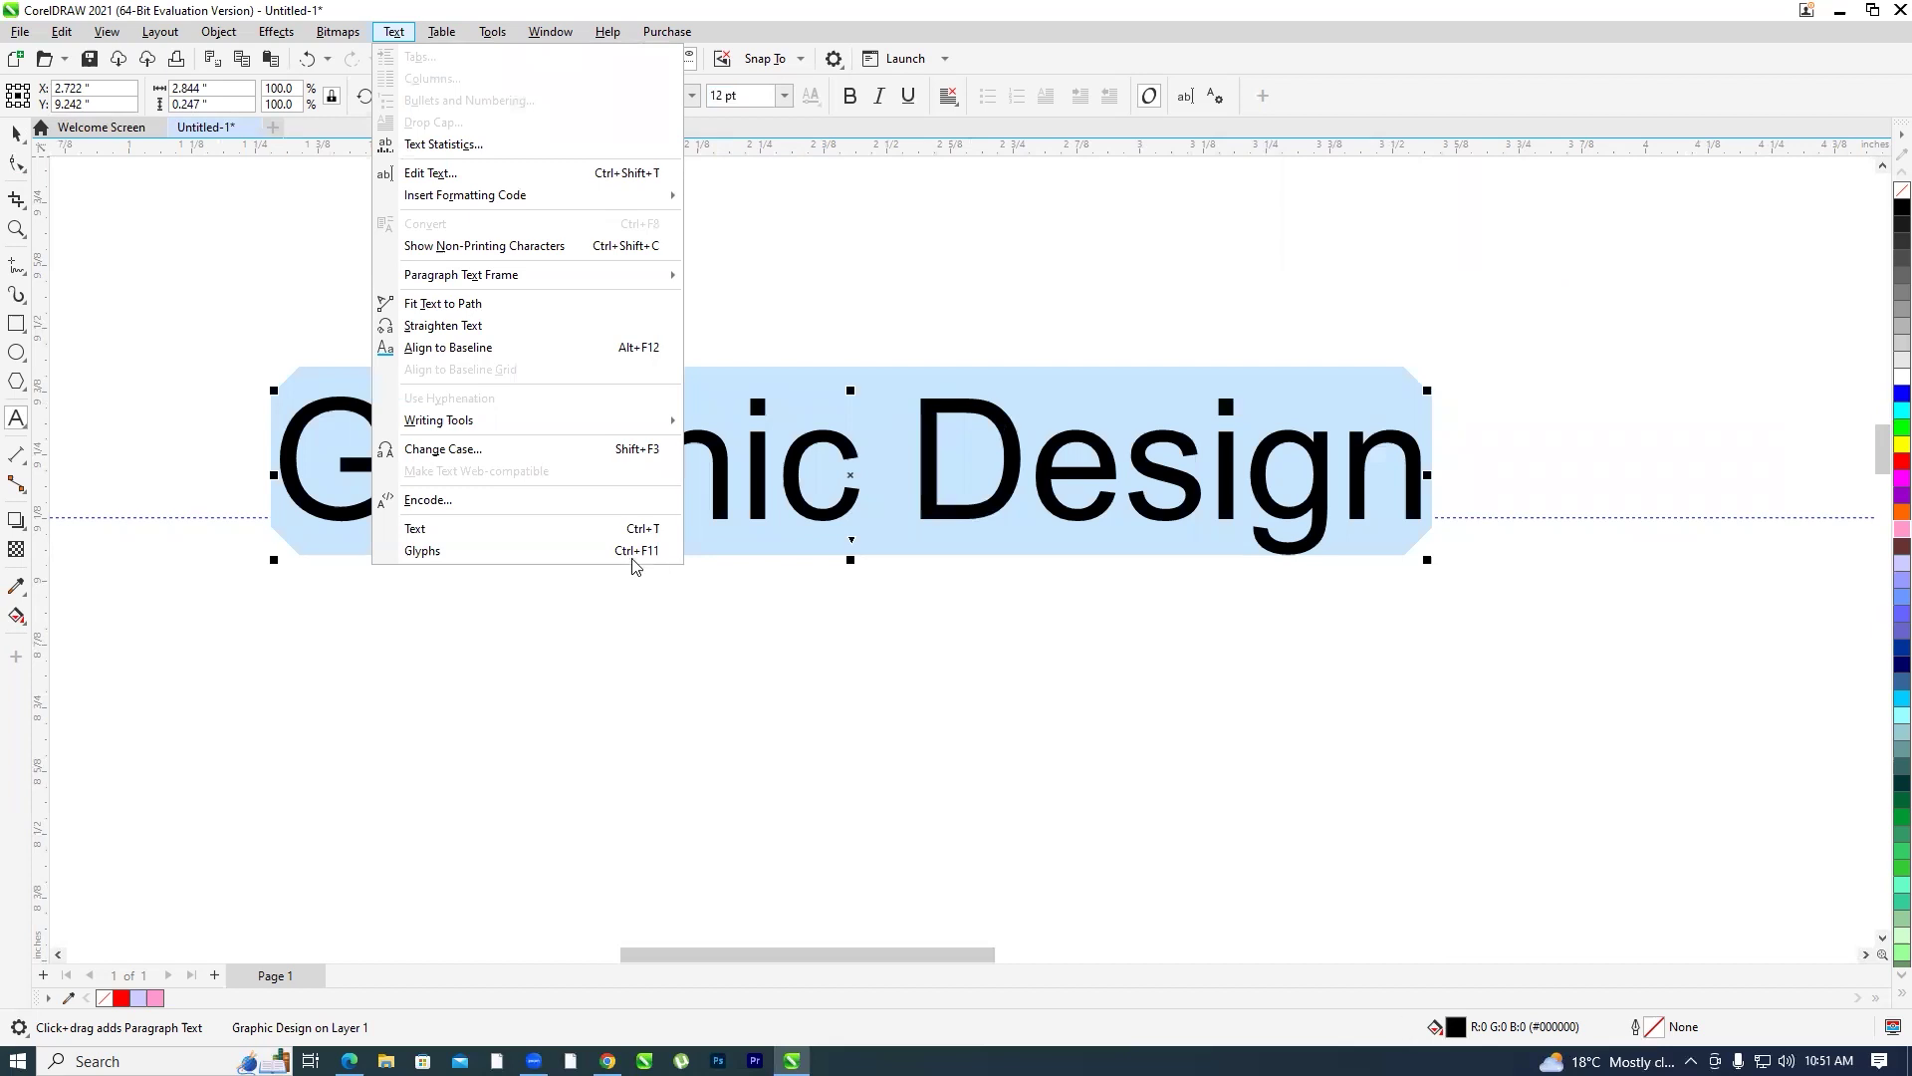
pyautogui.click(633, 551)
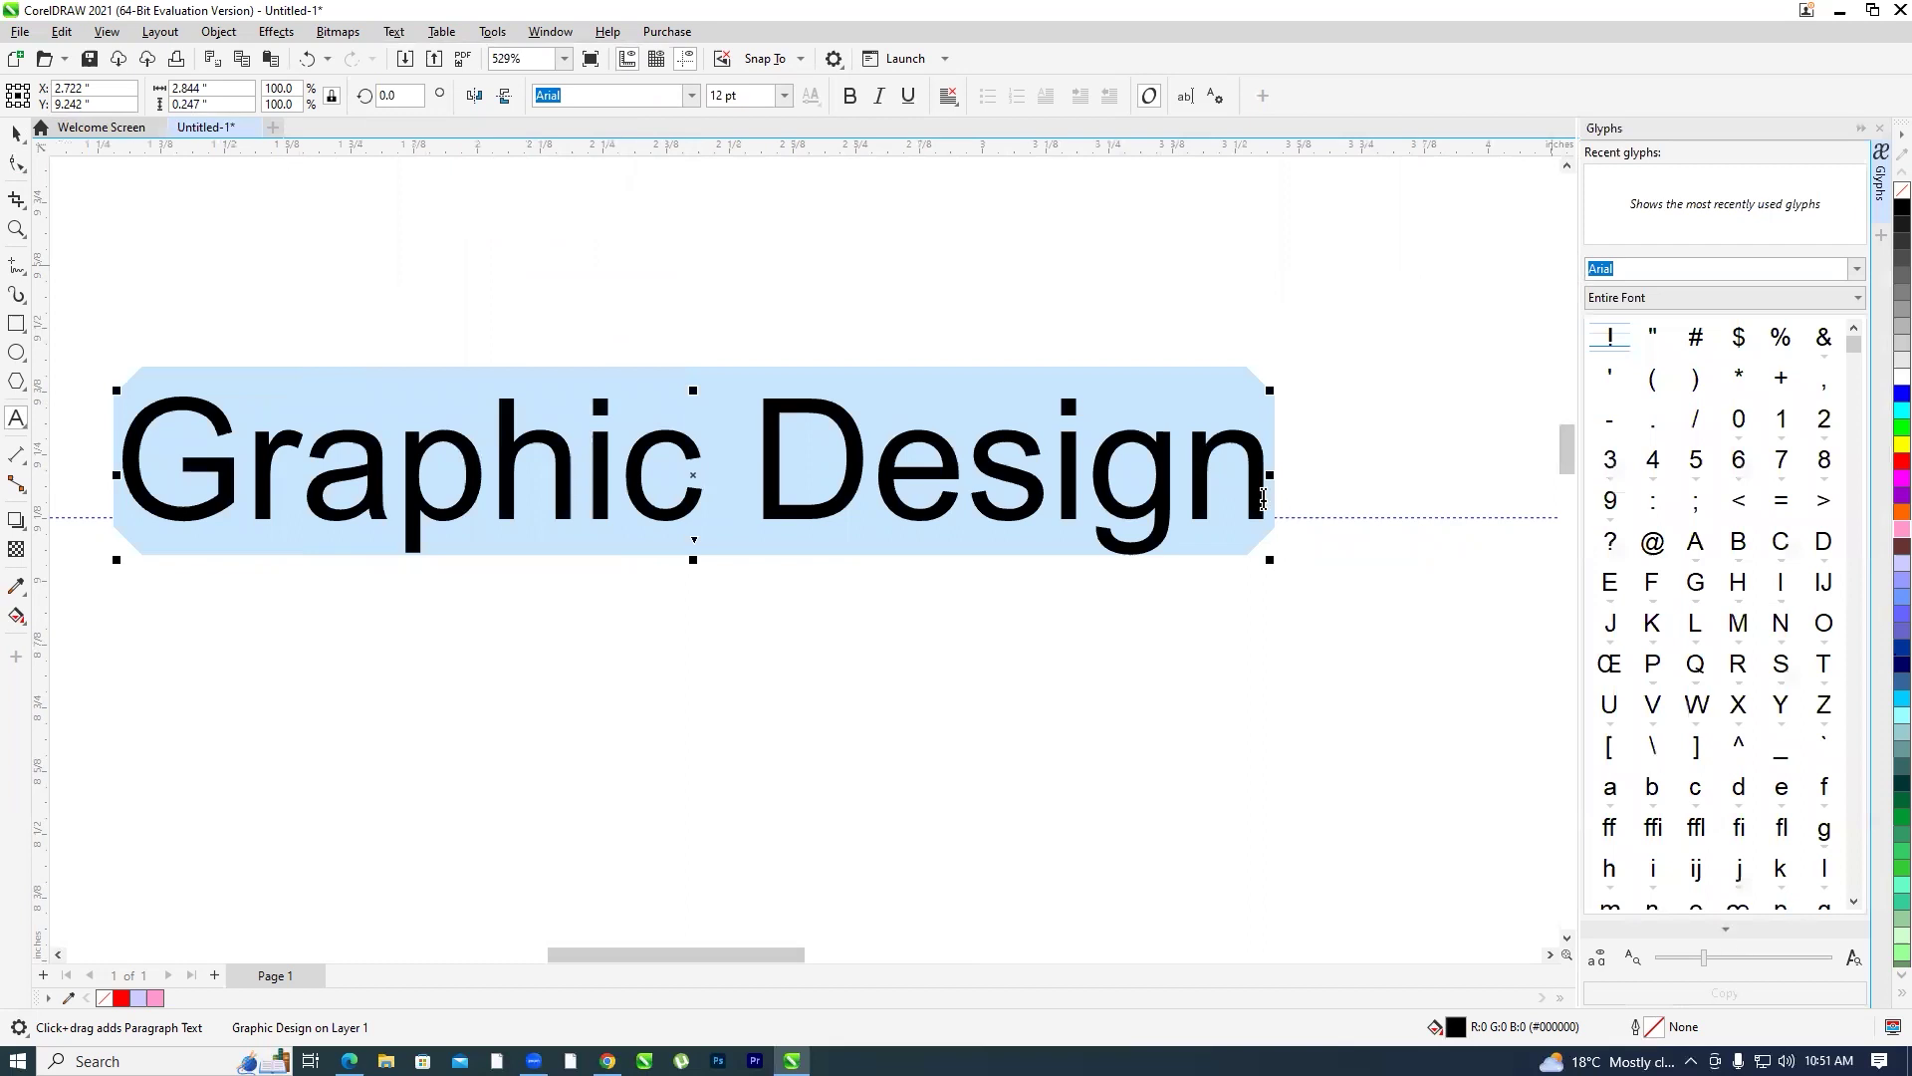
# Insert the Arial glyphs ®, © and ¼ at the end of the "Graphic Design" text
pyautogui.press('End')
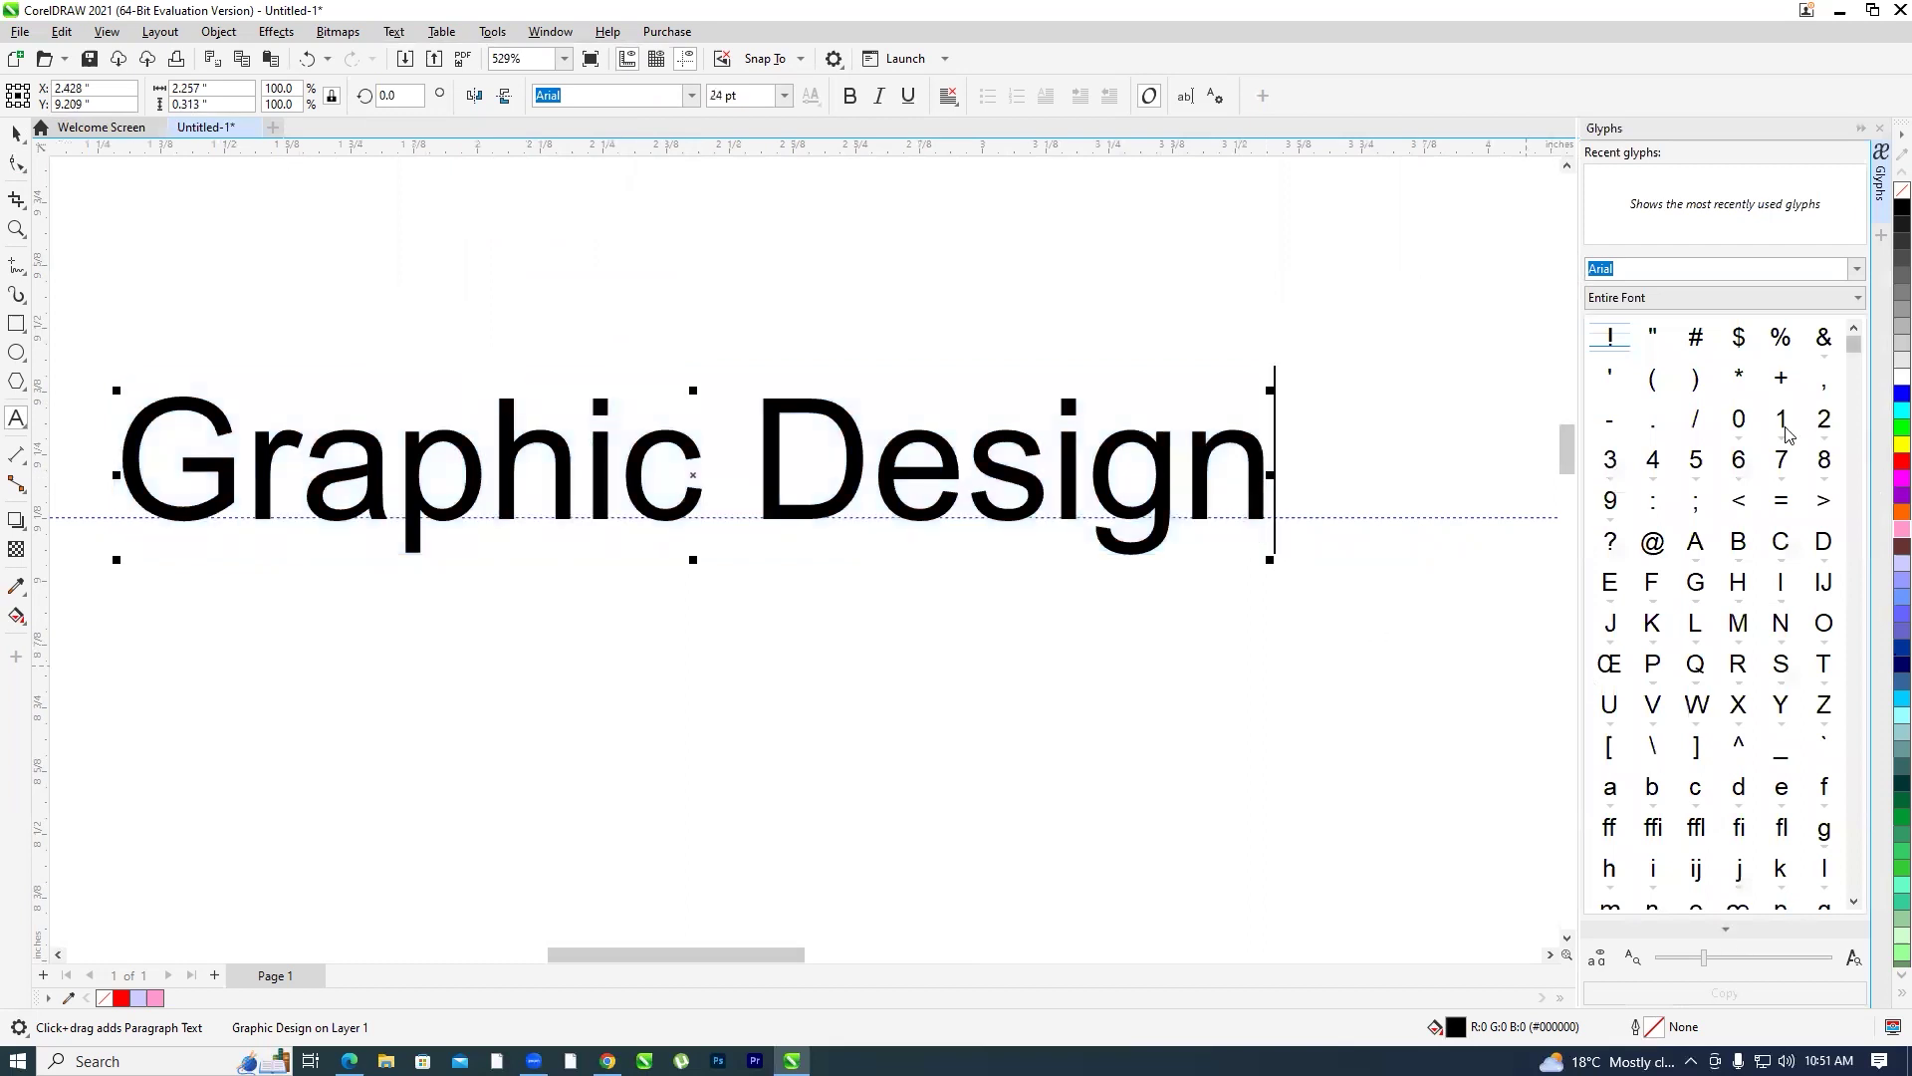
pyautogui.scroll(-3, 1788, 435)
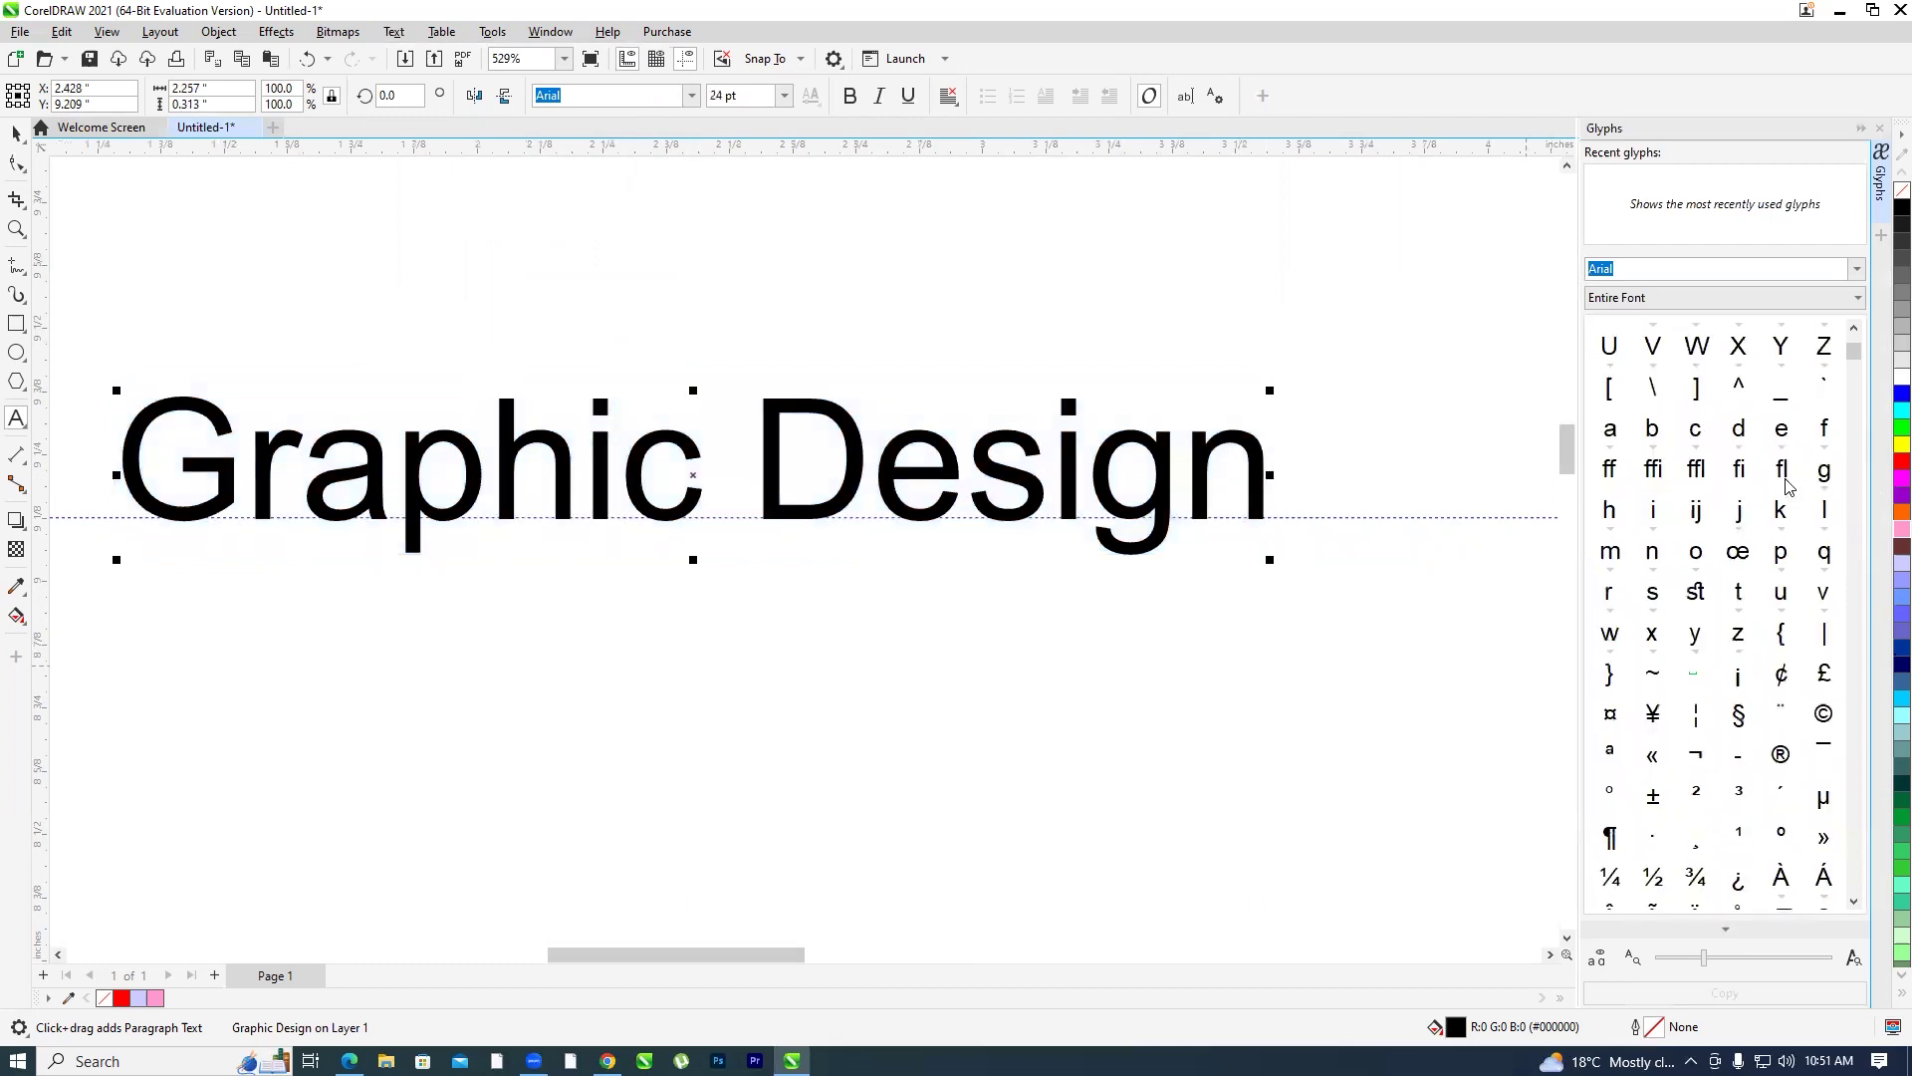
pyautogui.scroll(-1, 1788, 486)
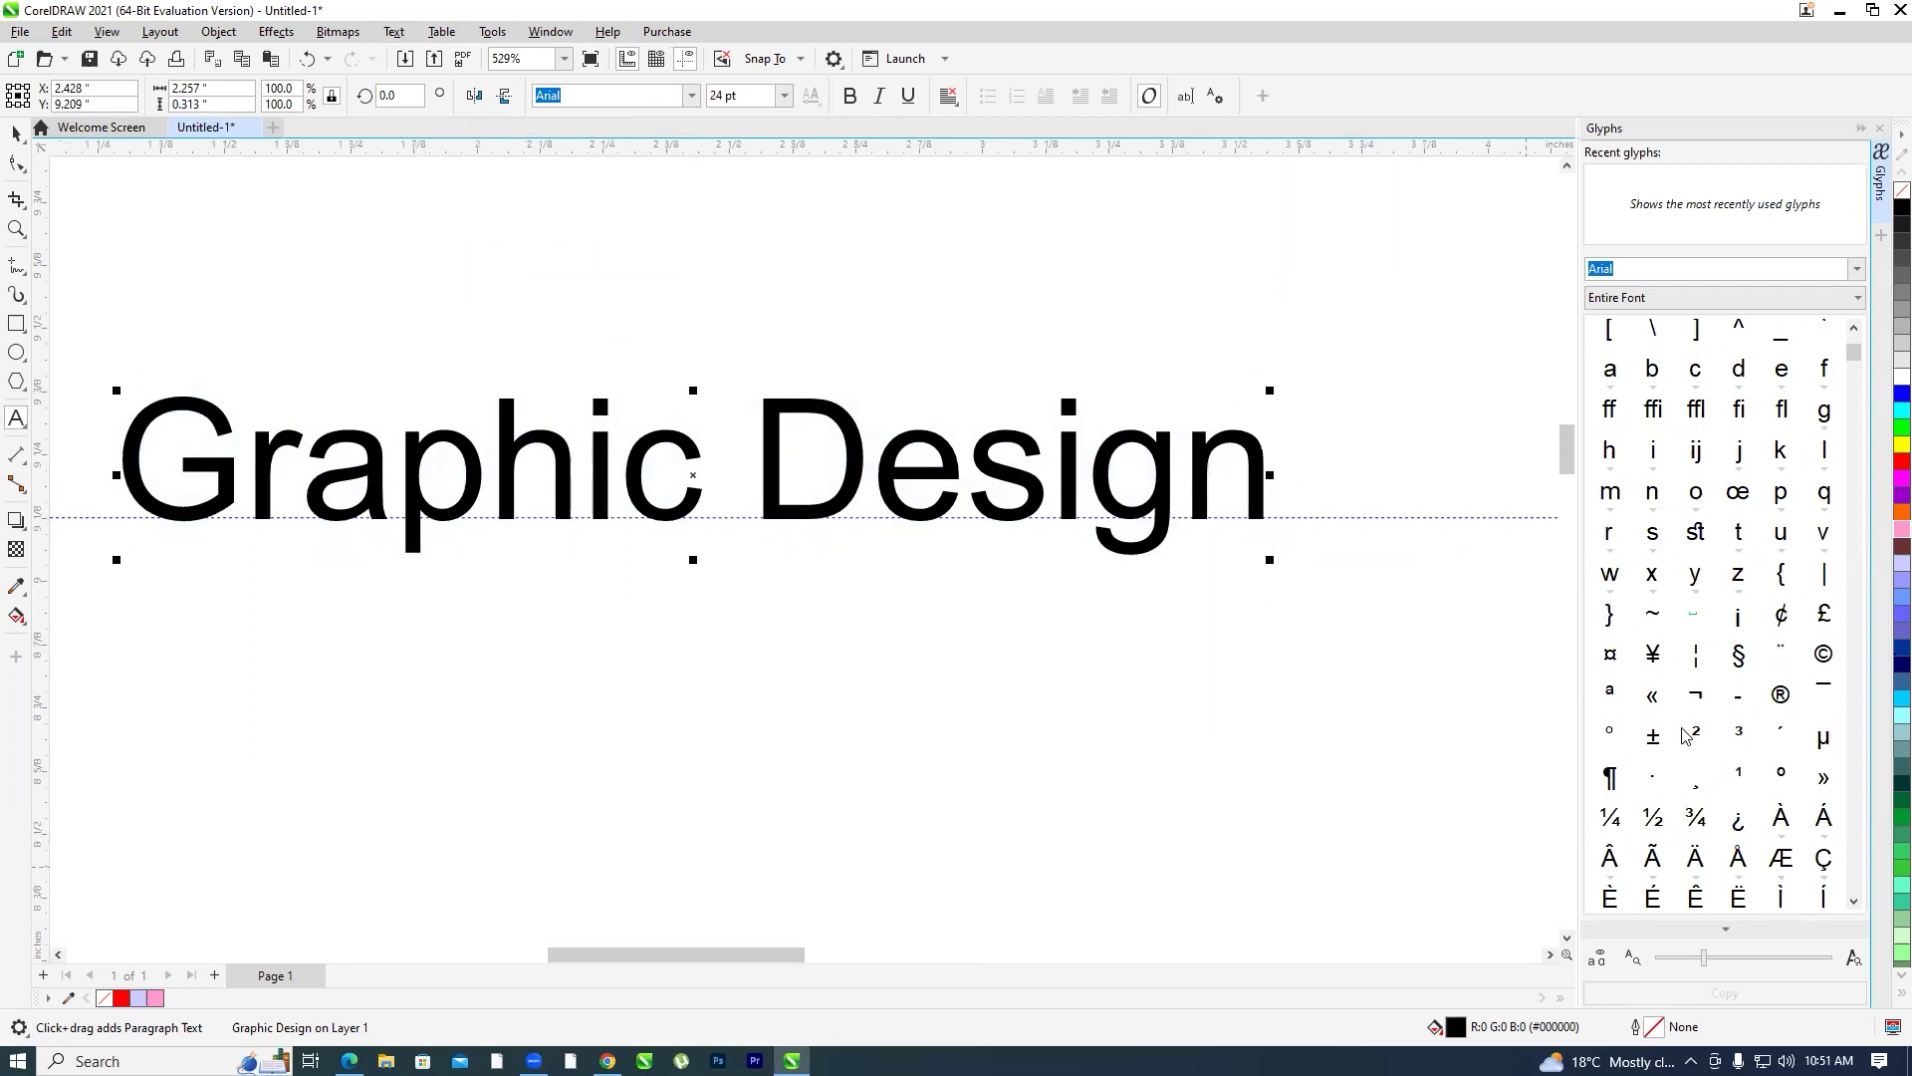
pyautogui.doubleClick(1781, 698)
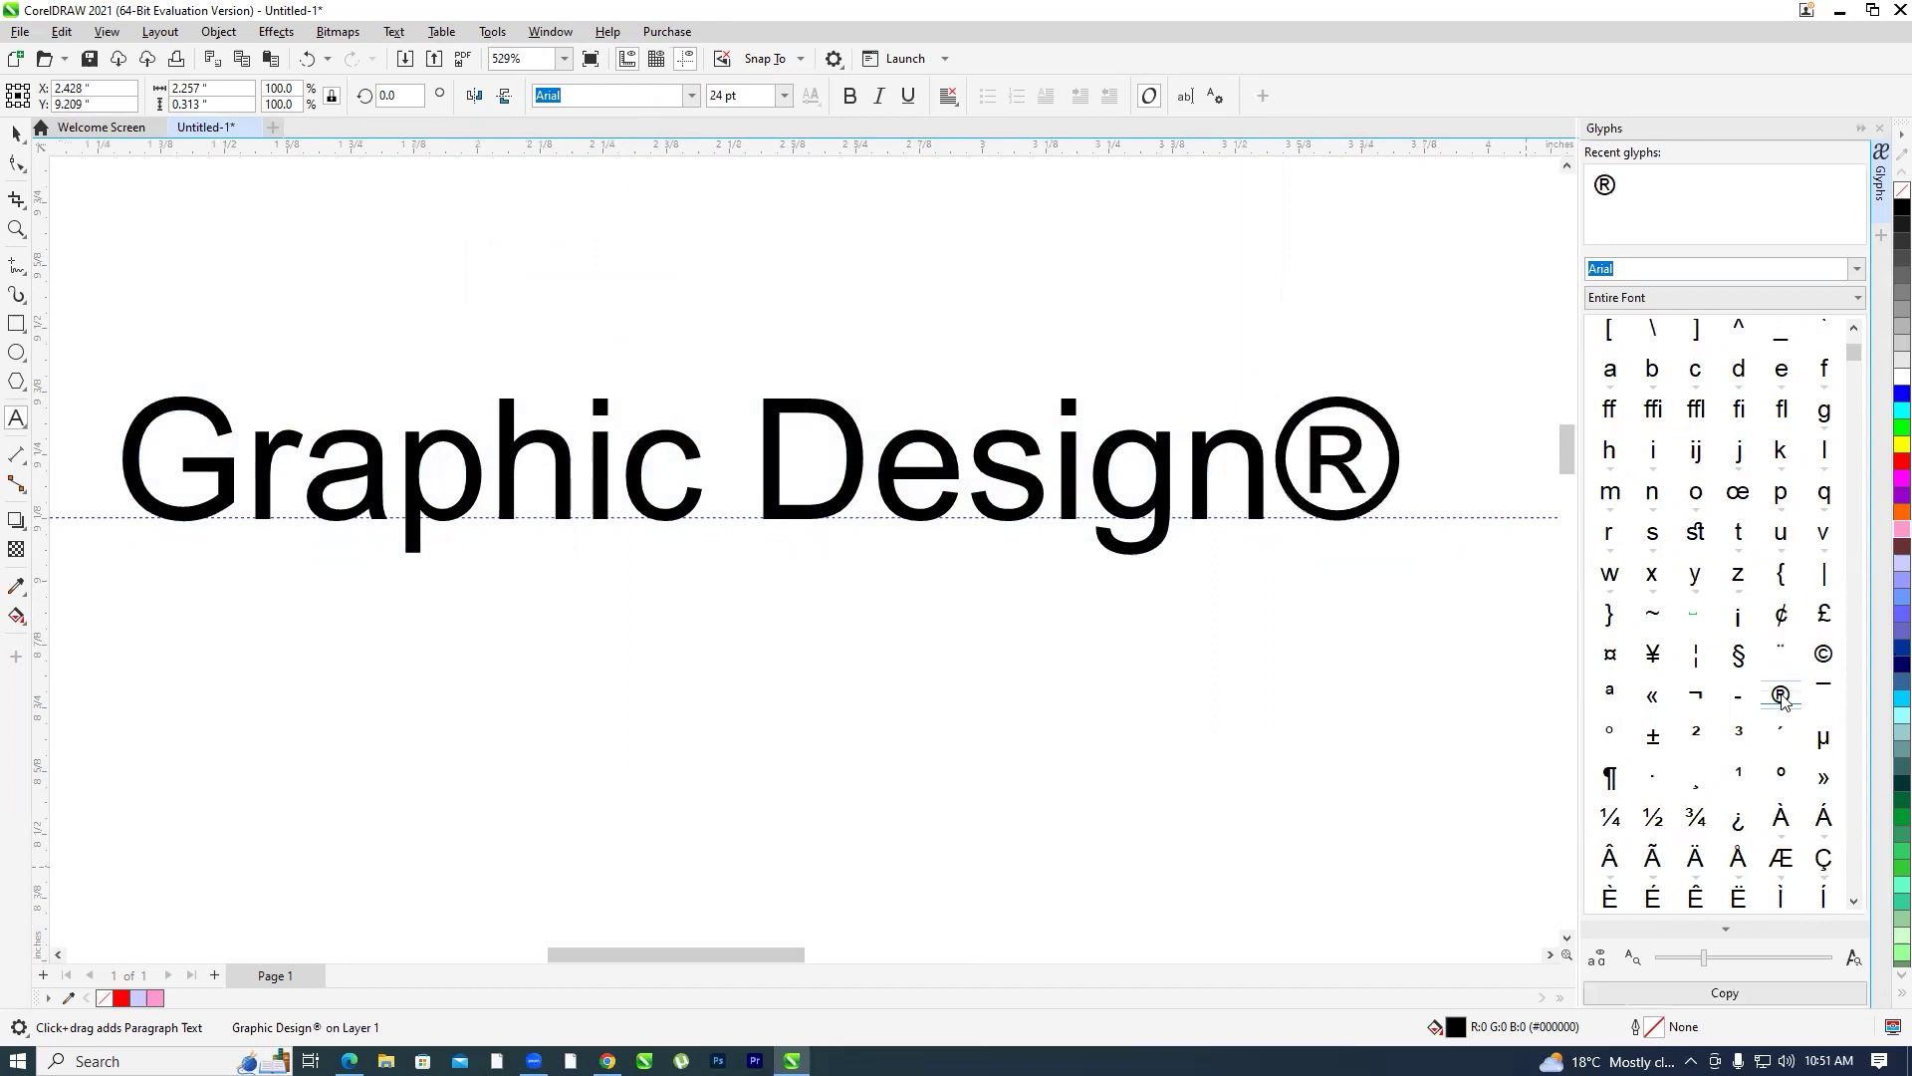
pyautogui.doubleClick(1824, 656)
pyautogui.scroll(-1, 1016, 538)
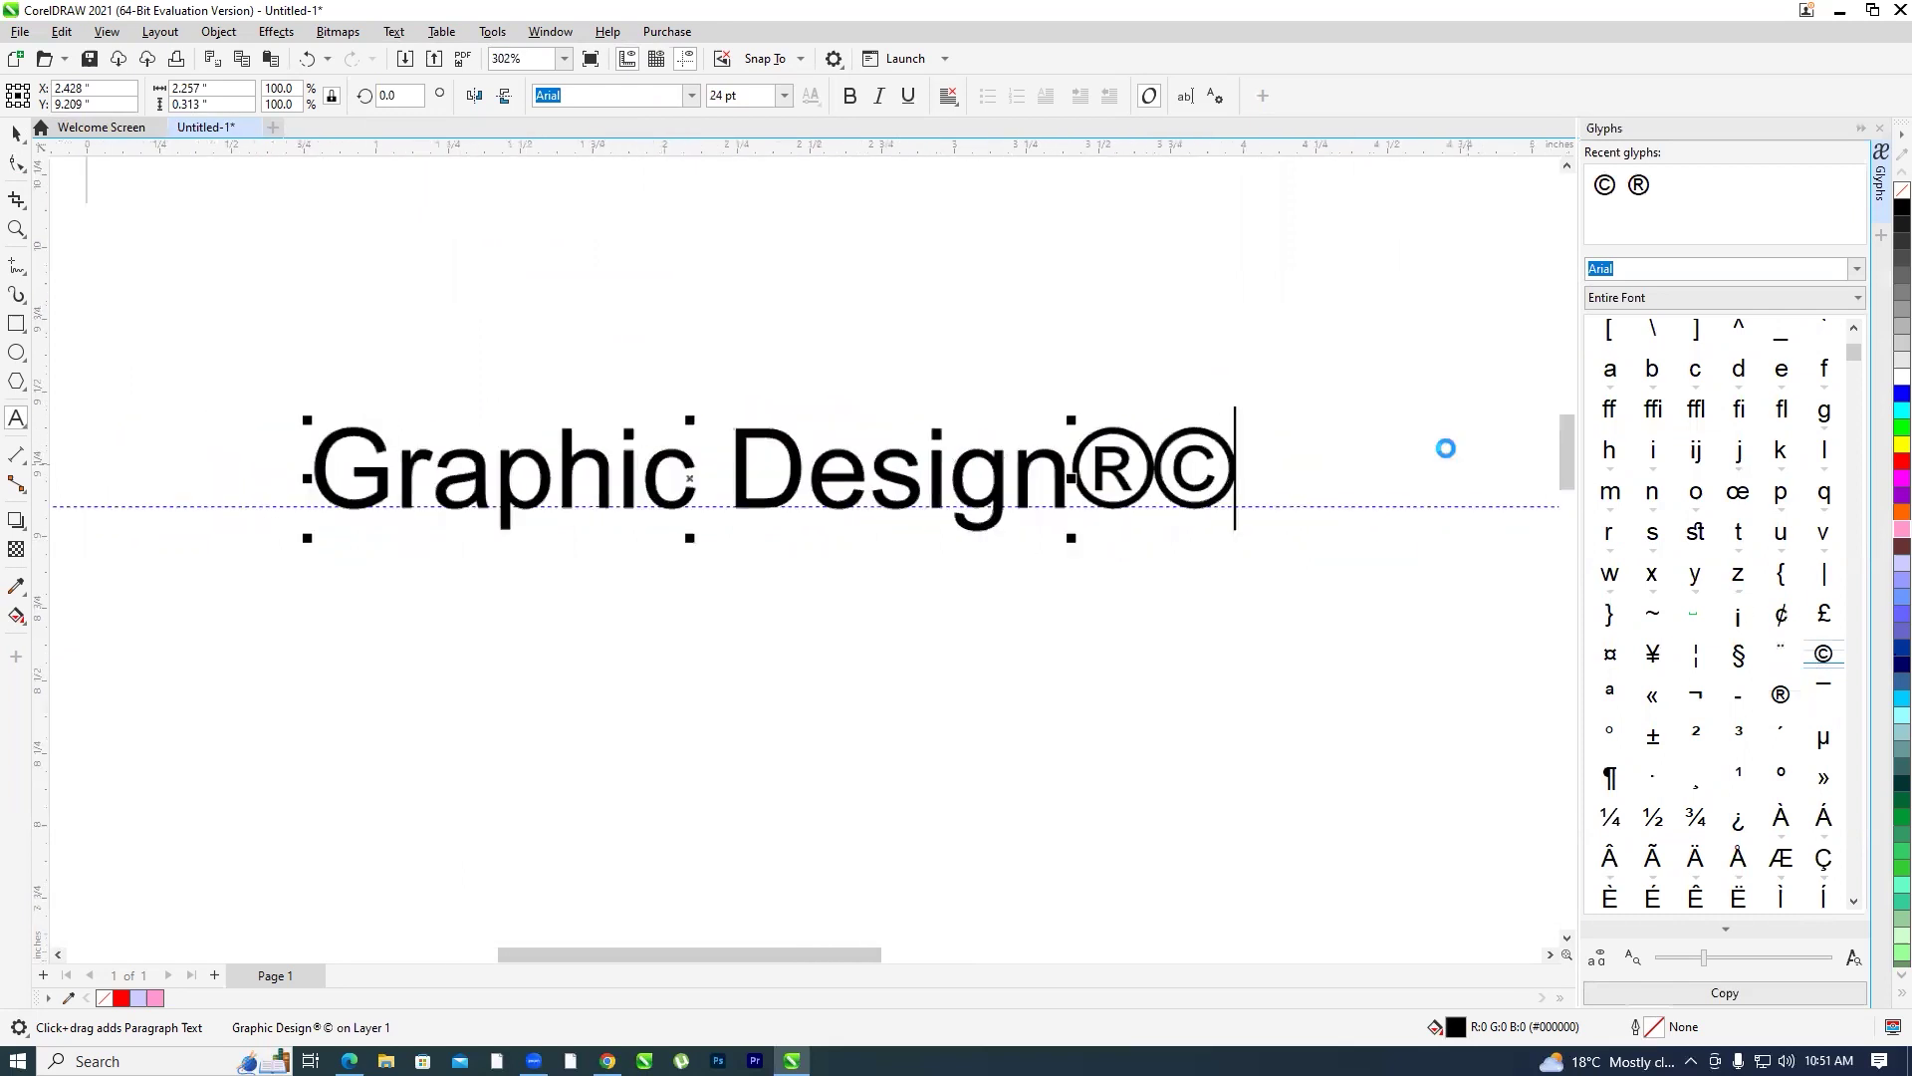
pyautogui.scroll(1, 1443, 444)
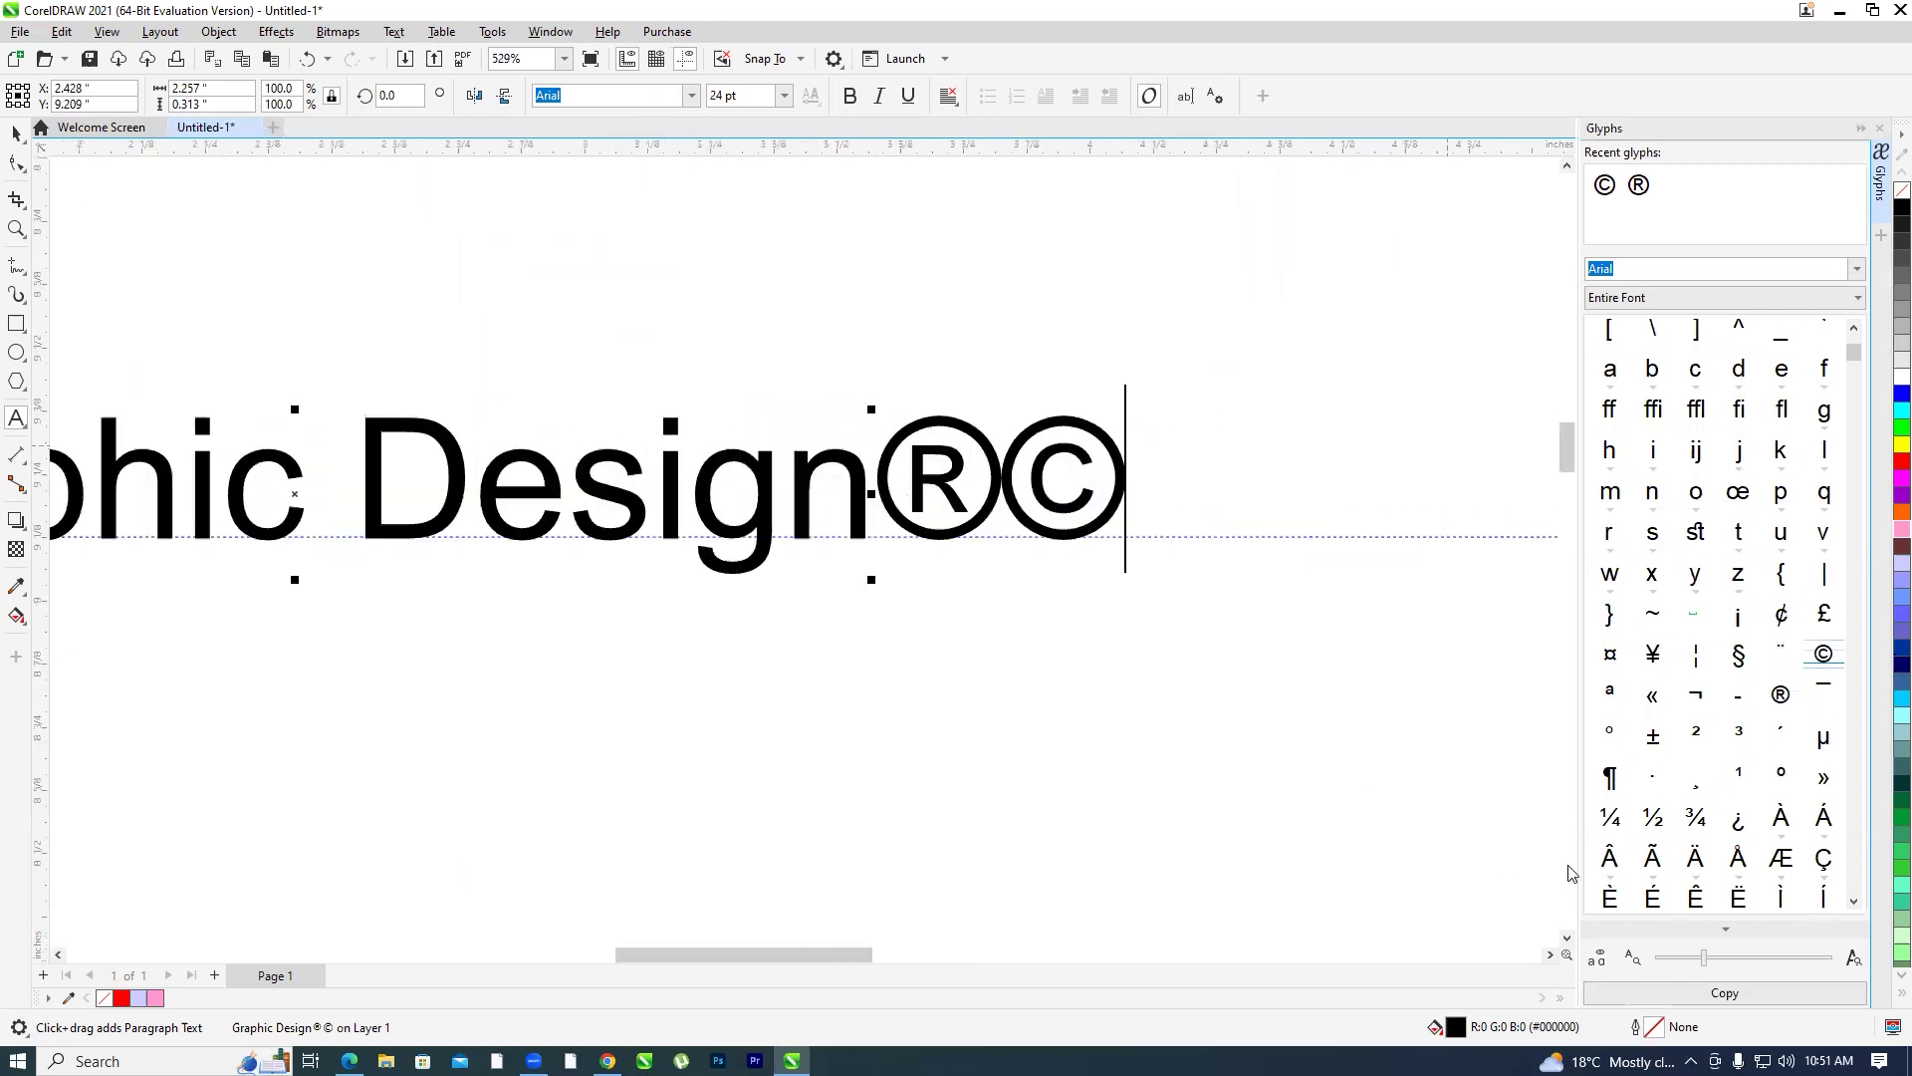
pyautogui.doubleClick(1611, 818)
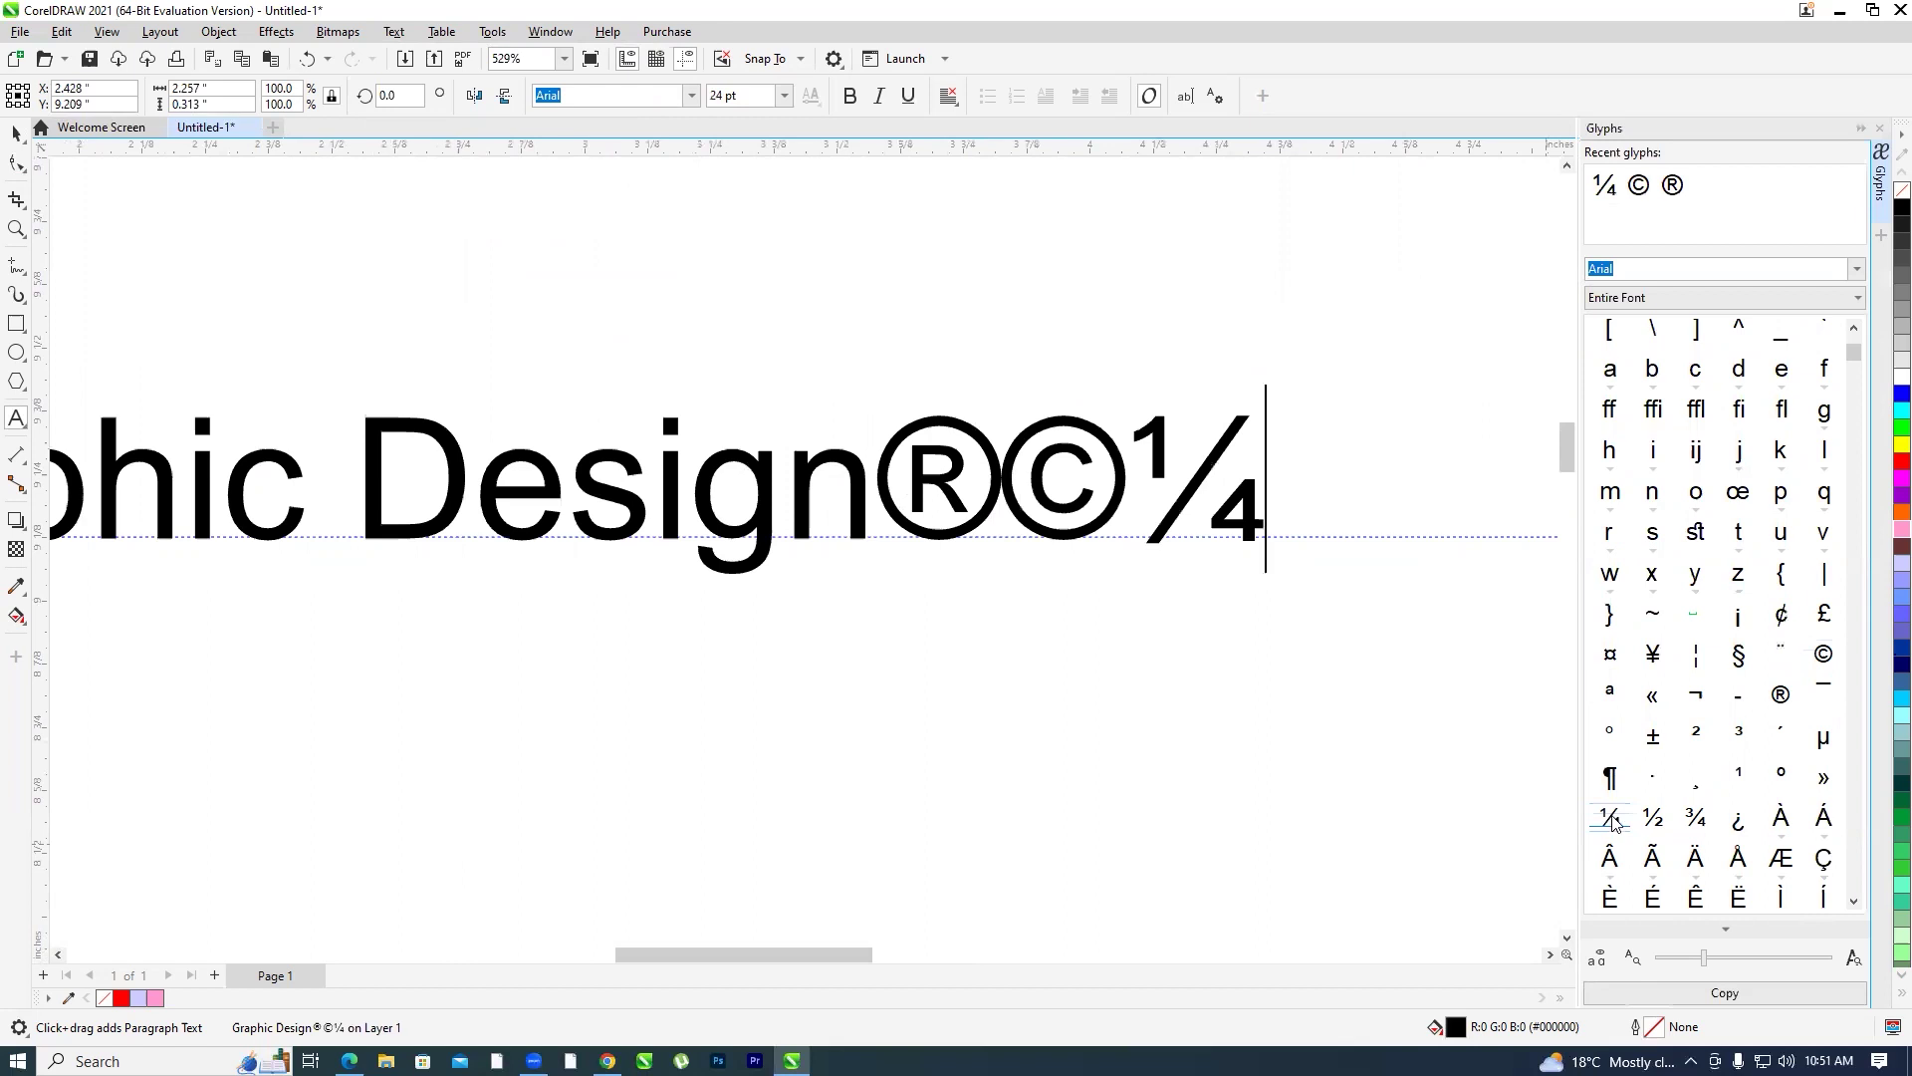
# Insert the Webdings beamed music note glyph at the end of the "Graphic Design®©¼" text and finish editing
pyautogui.scroll(-2, 1144, 542)
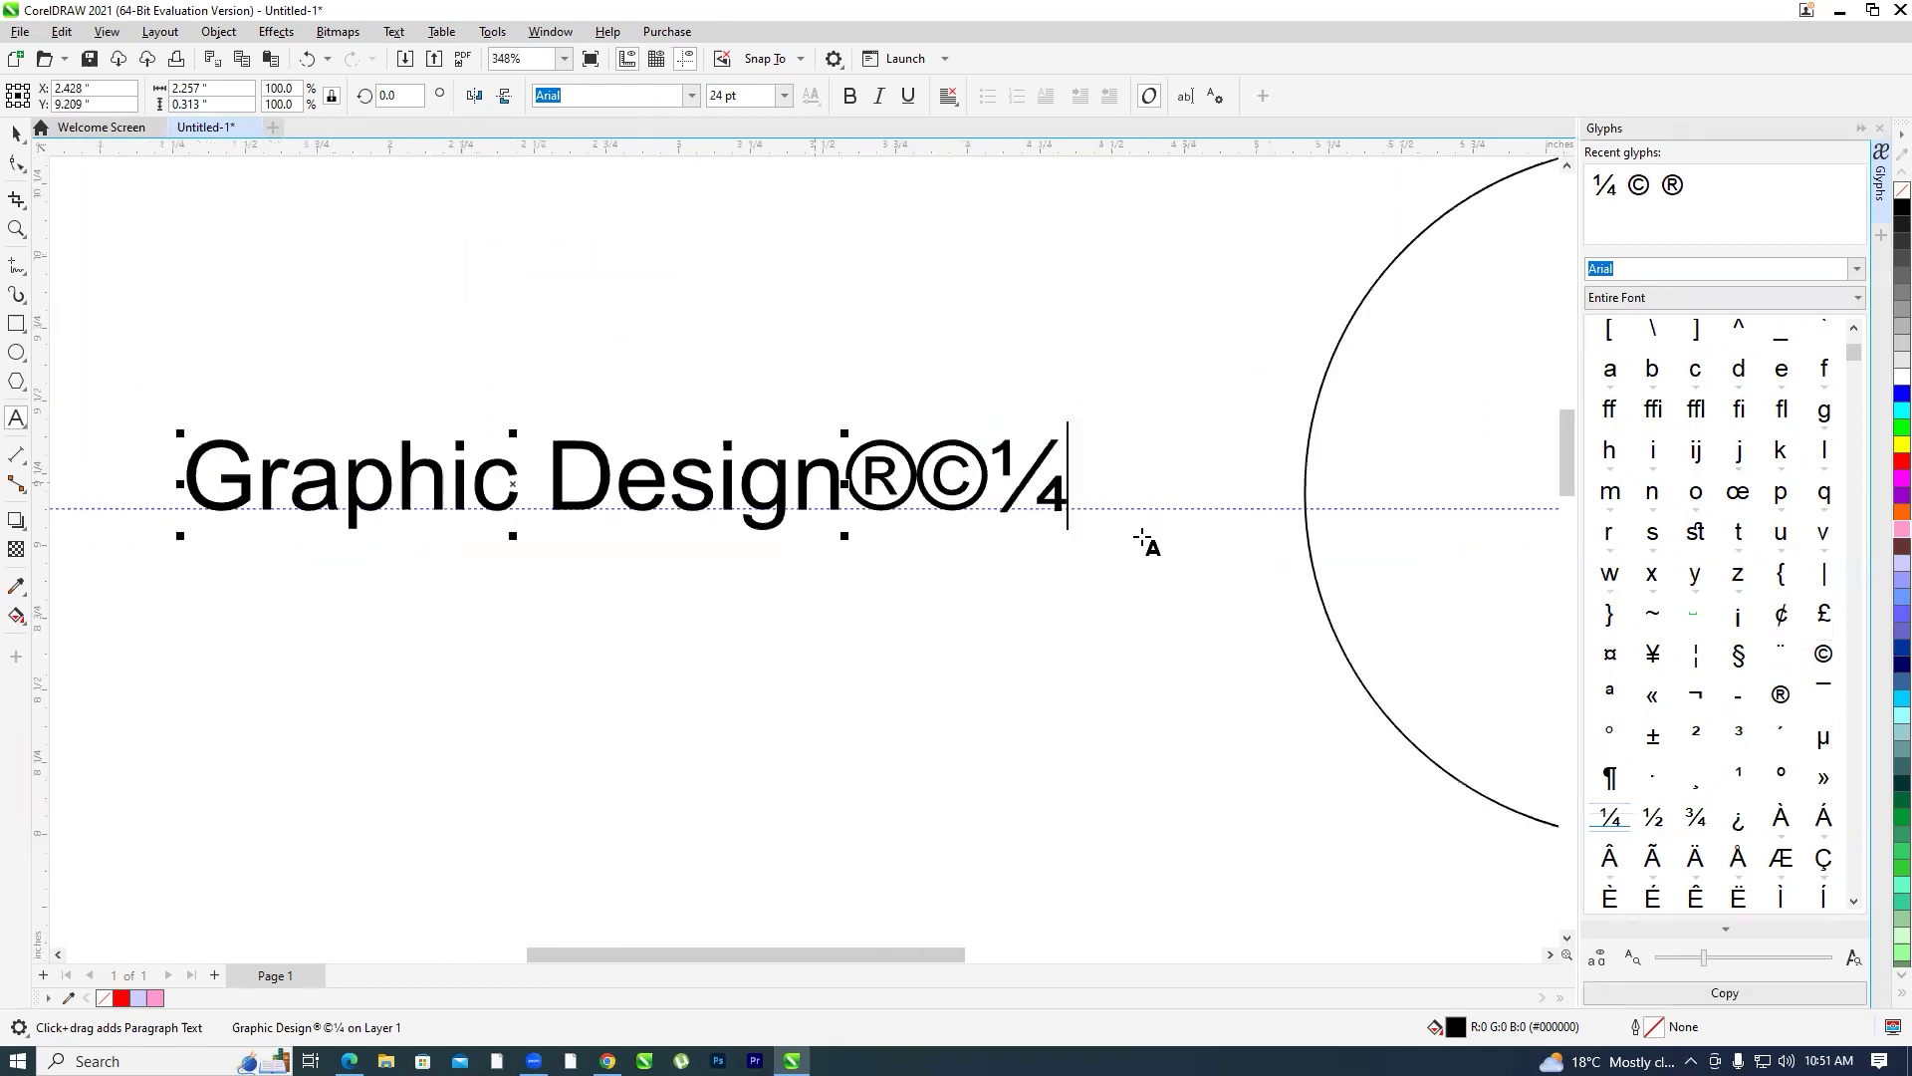
pyautogui.scroll(-2, 1011, 419)
pyautogui.scroll(2, 996, 438)
pyautogui.scroll(2, 896, 436)
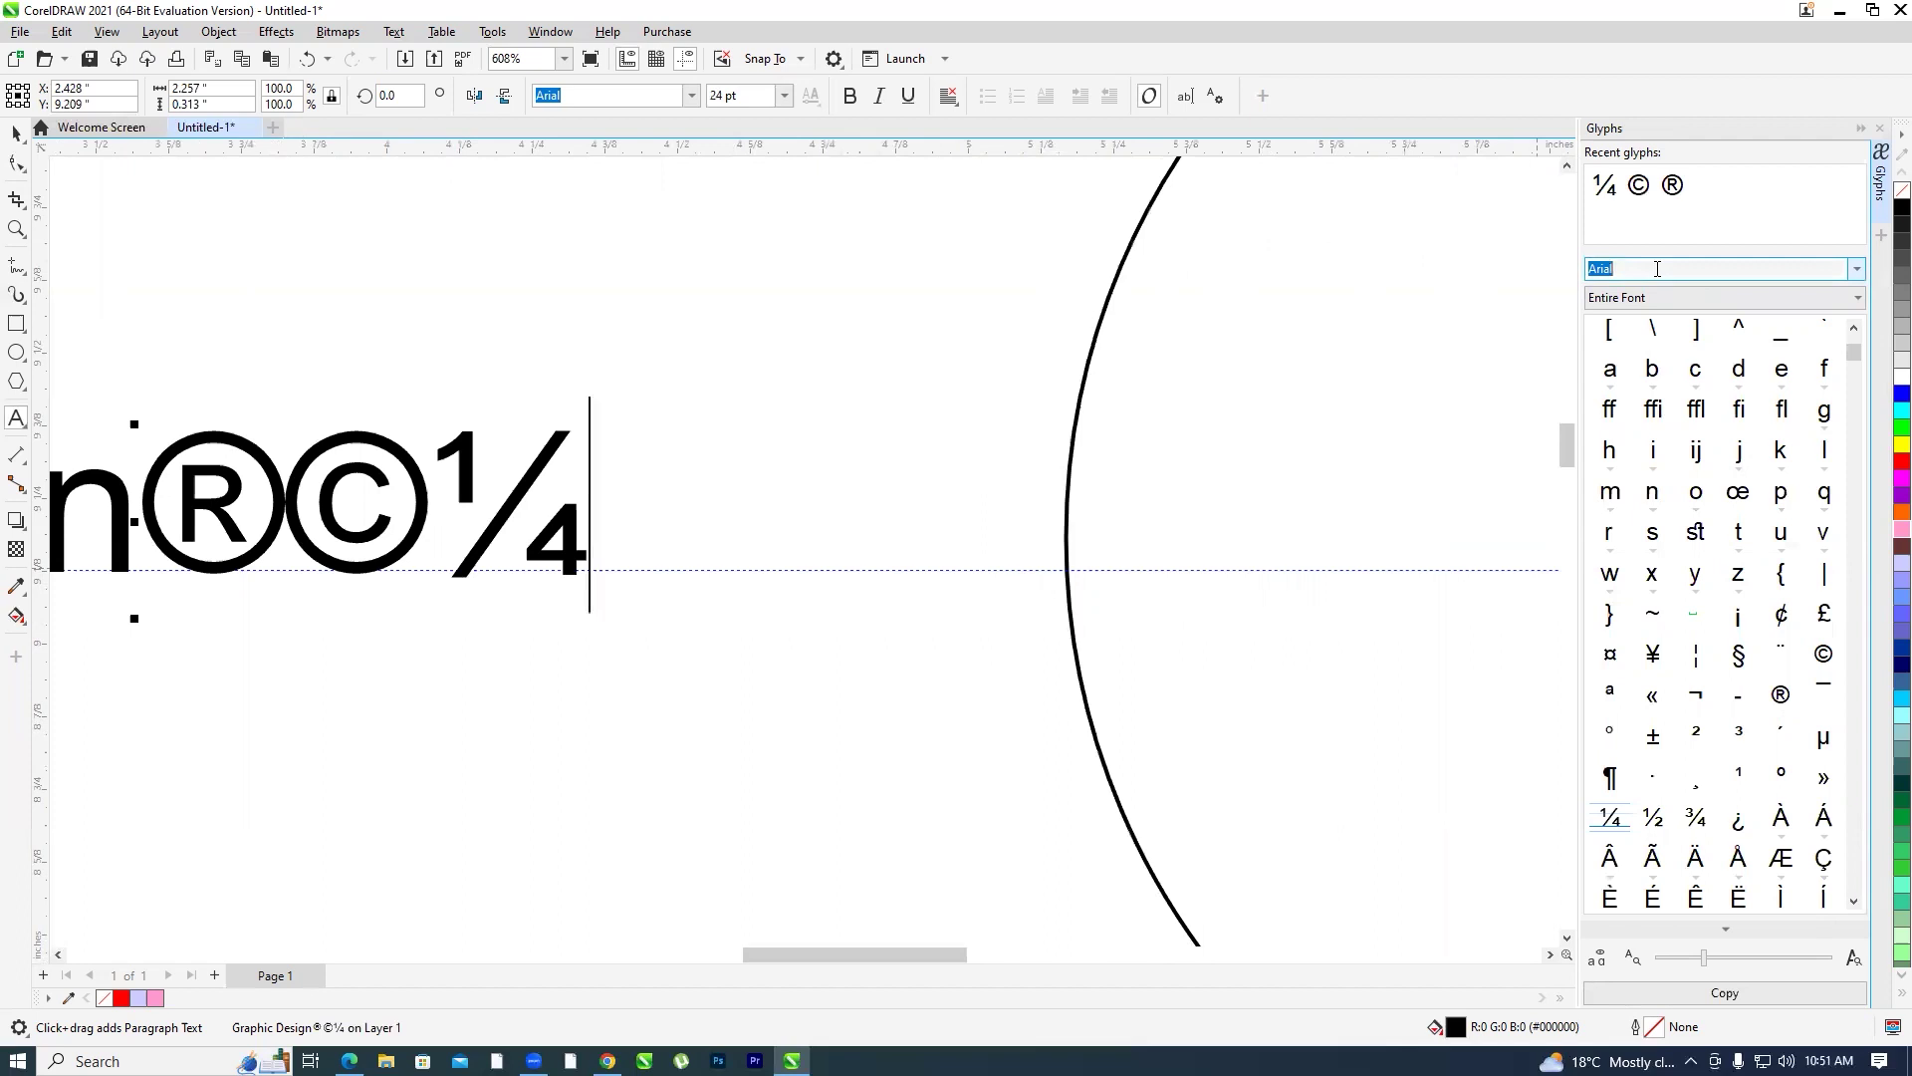
pyautogui.write('Webdings')
pyautogui.press('Tab')
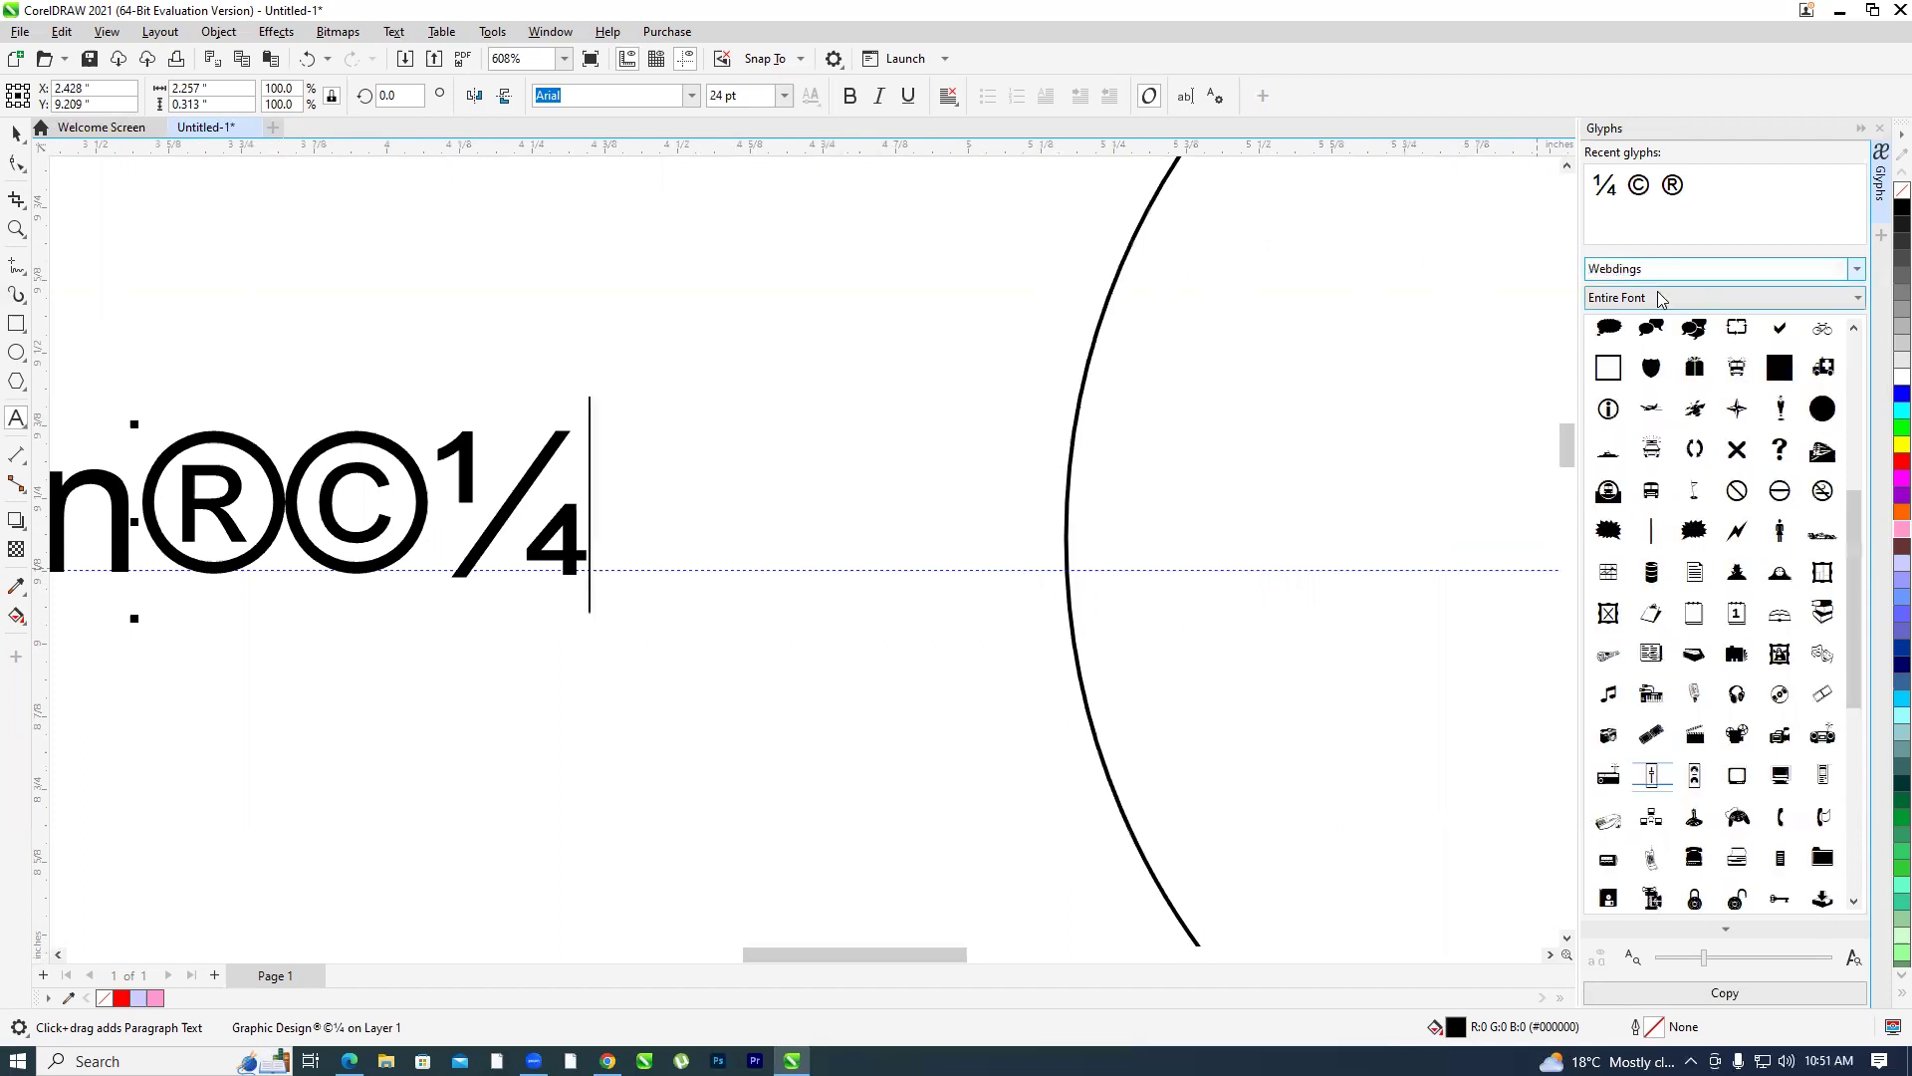
pyautogui.scroll(-3, 1723, 561)
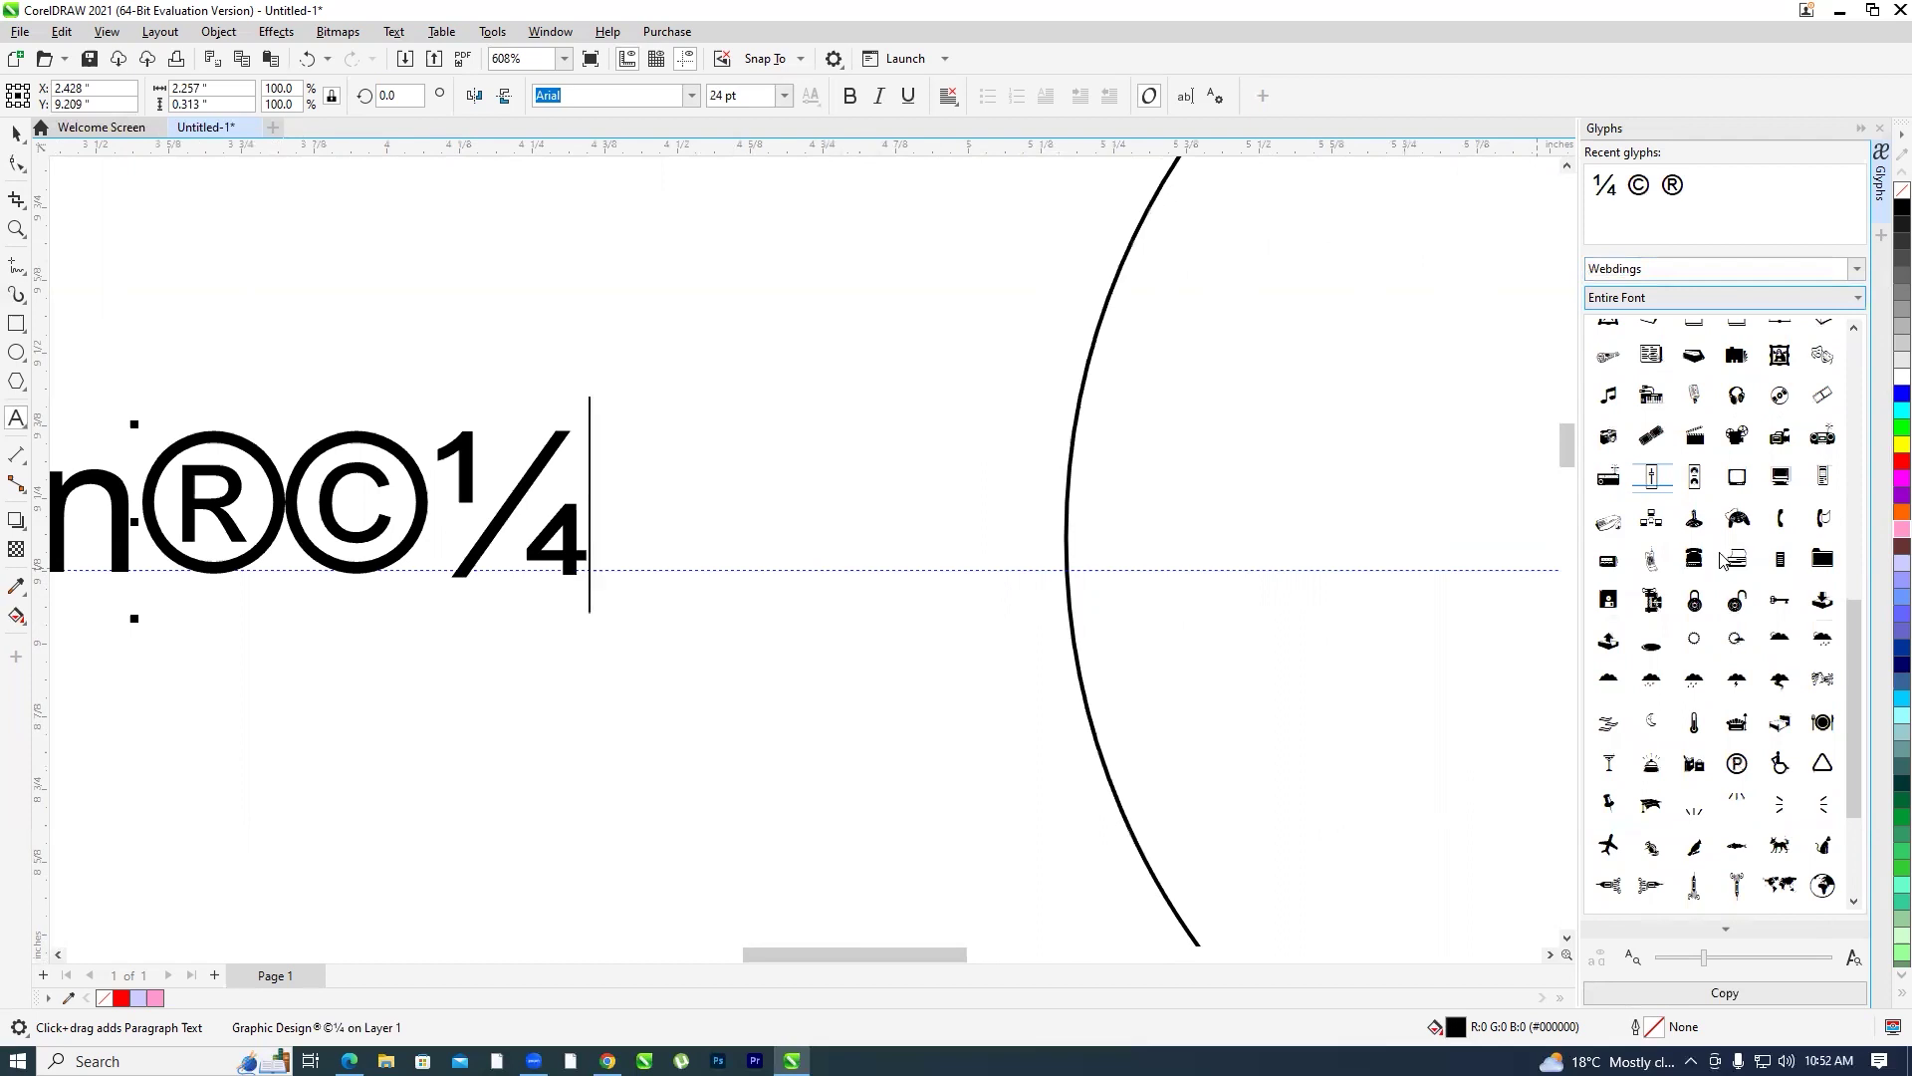
pyautogui.doubleClick(1610, 400)
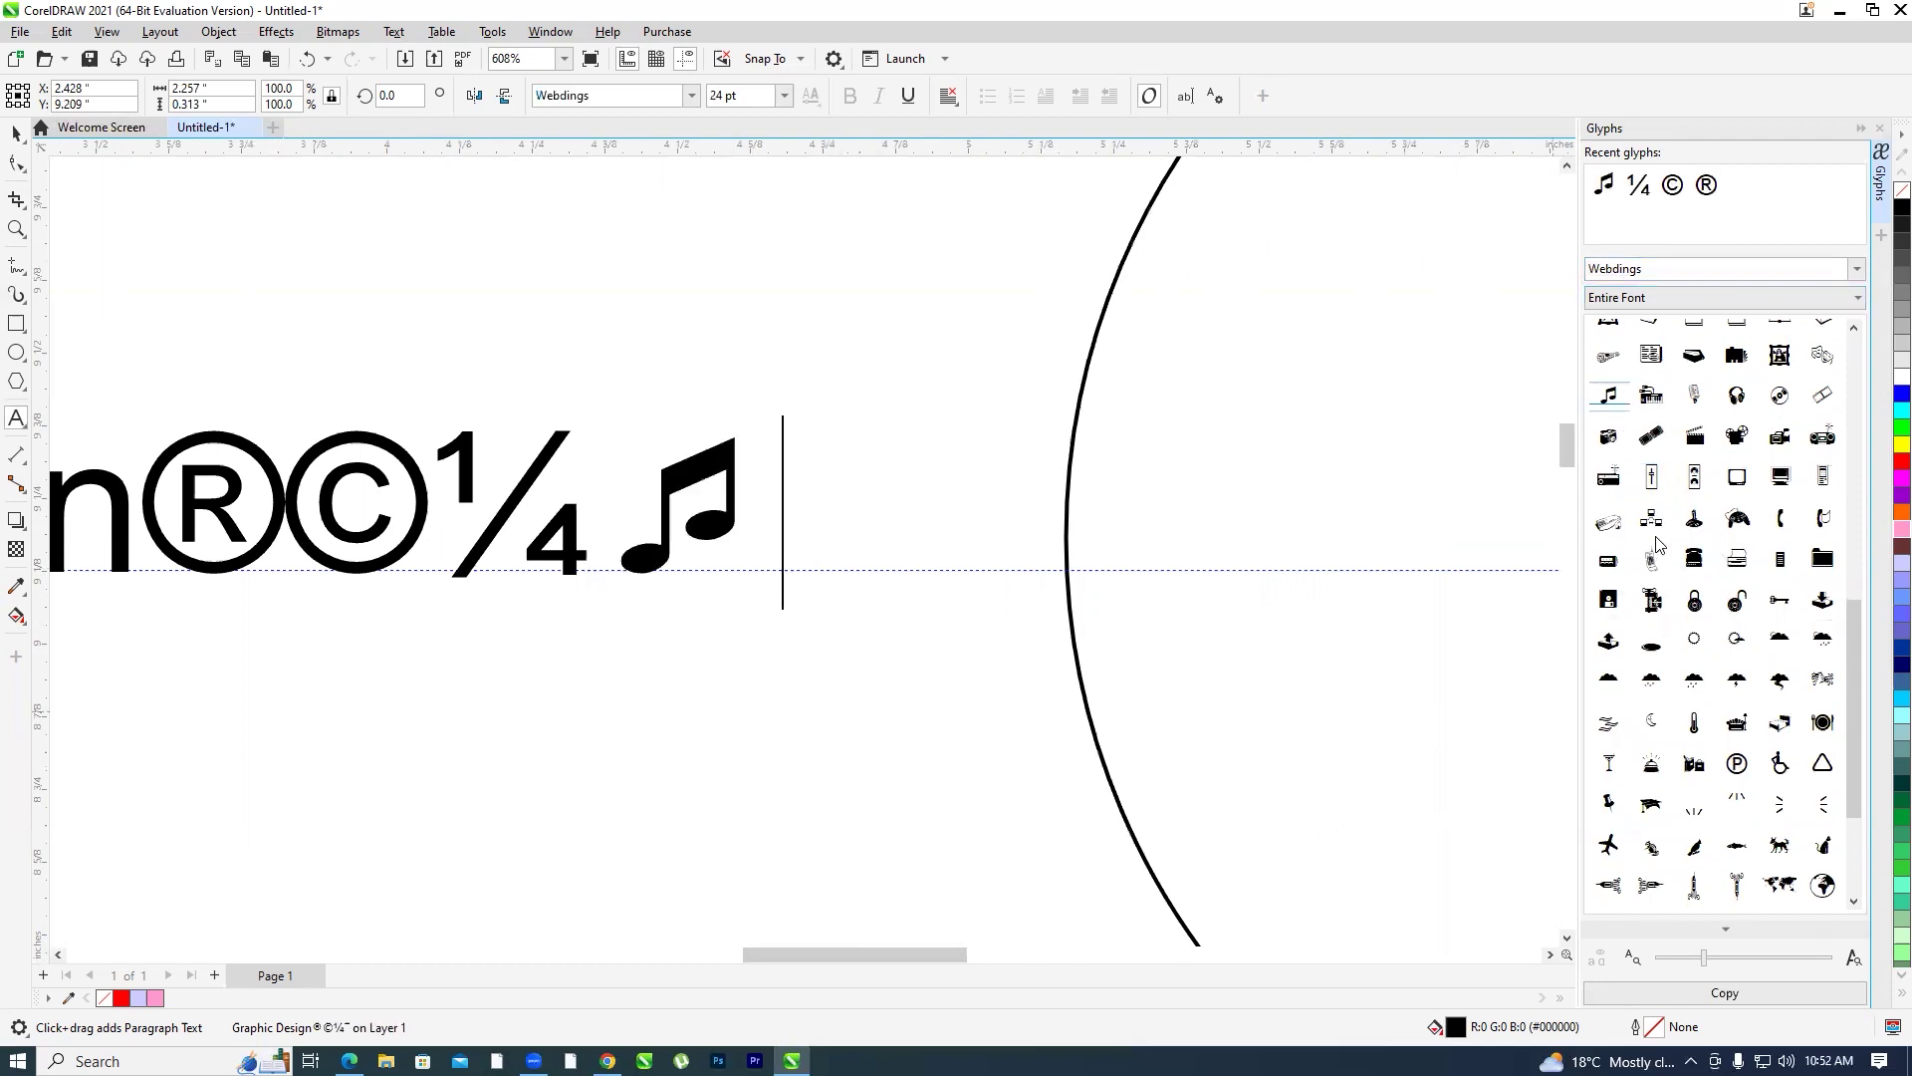
pyautogui.press('Escape')
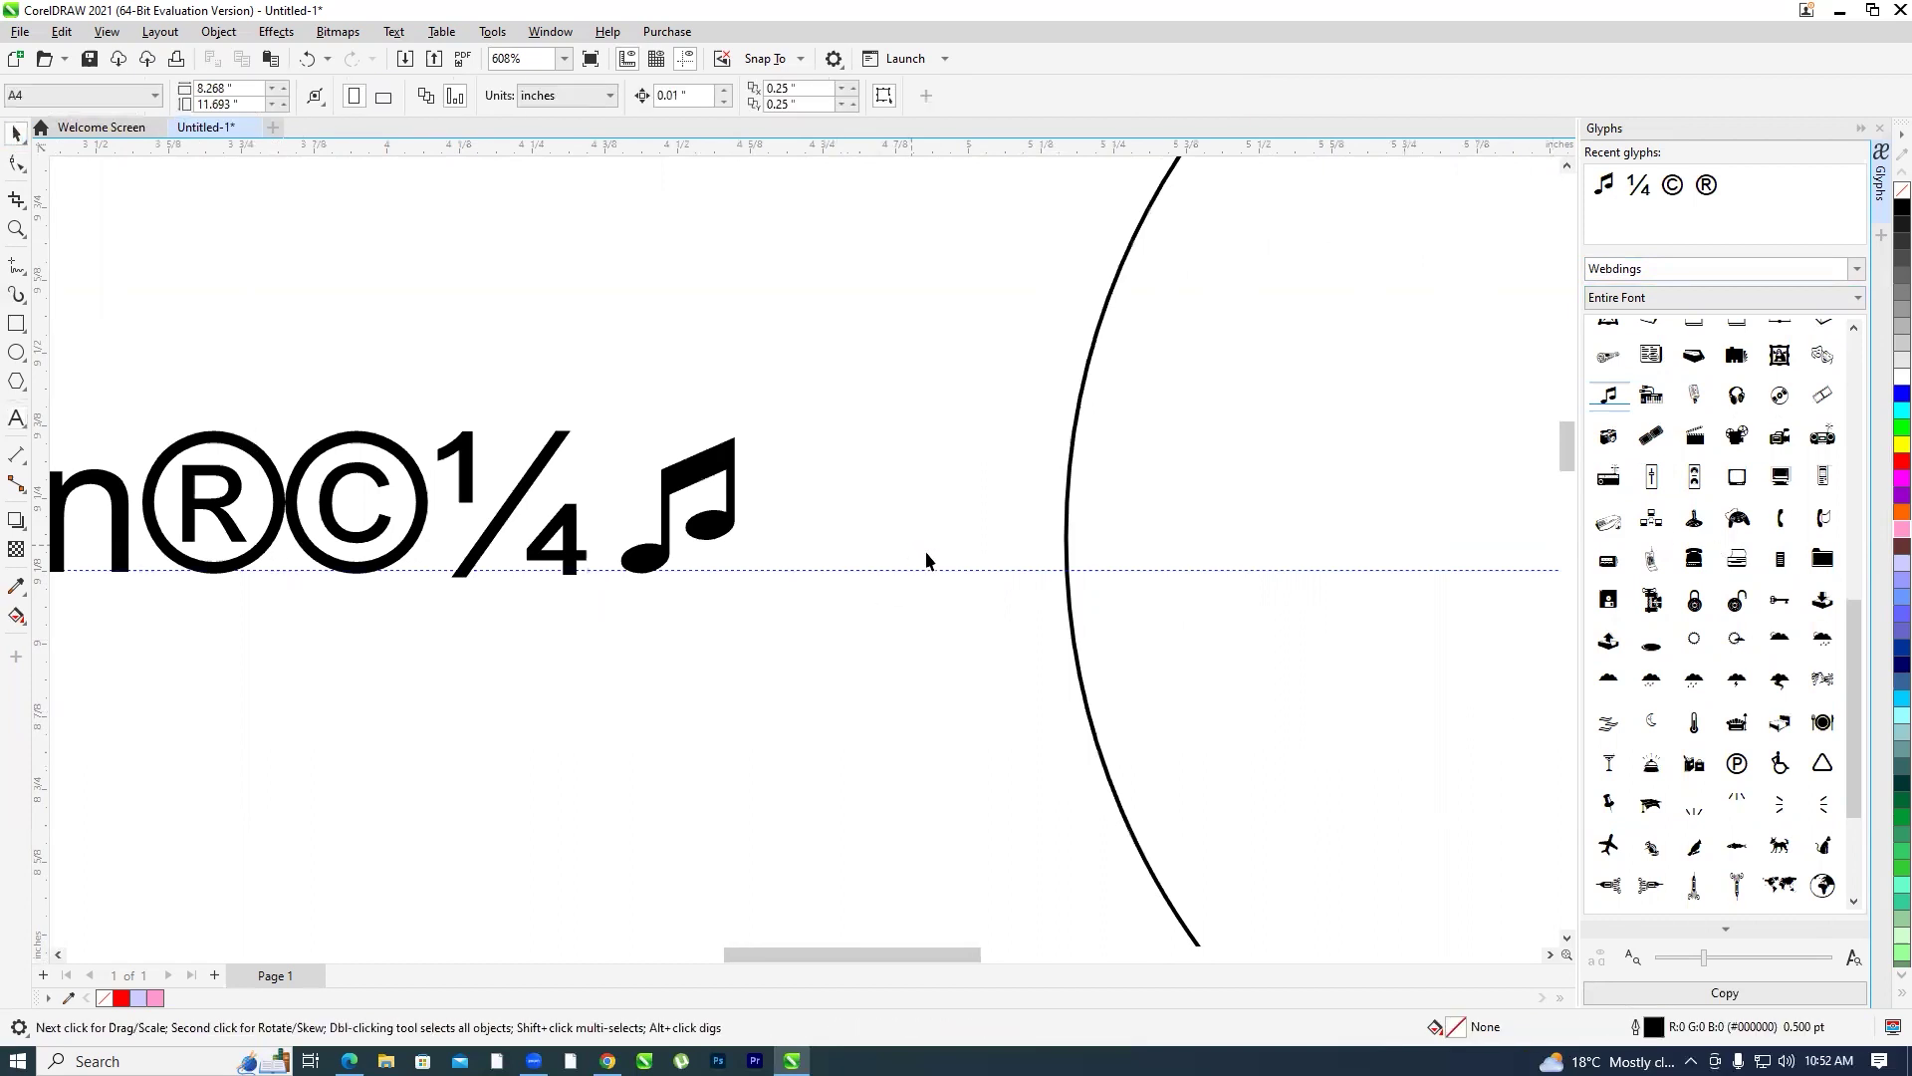
# Move the "Graphic Design" text with its glyphs up above the horizontal guideline
pyautogui.scroll(-3, 924, 552)
pyautogui.scroll(2, 883, 513)
pyautogui.scroll(-2, 883, 513)
pyautogui.moveTo(655, 502); pyautogui.dragTo(822, 385)
pyautogui.scroll(-1, 714, 308)
pyautogui.scroll(2, 714, 308)
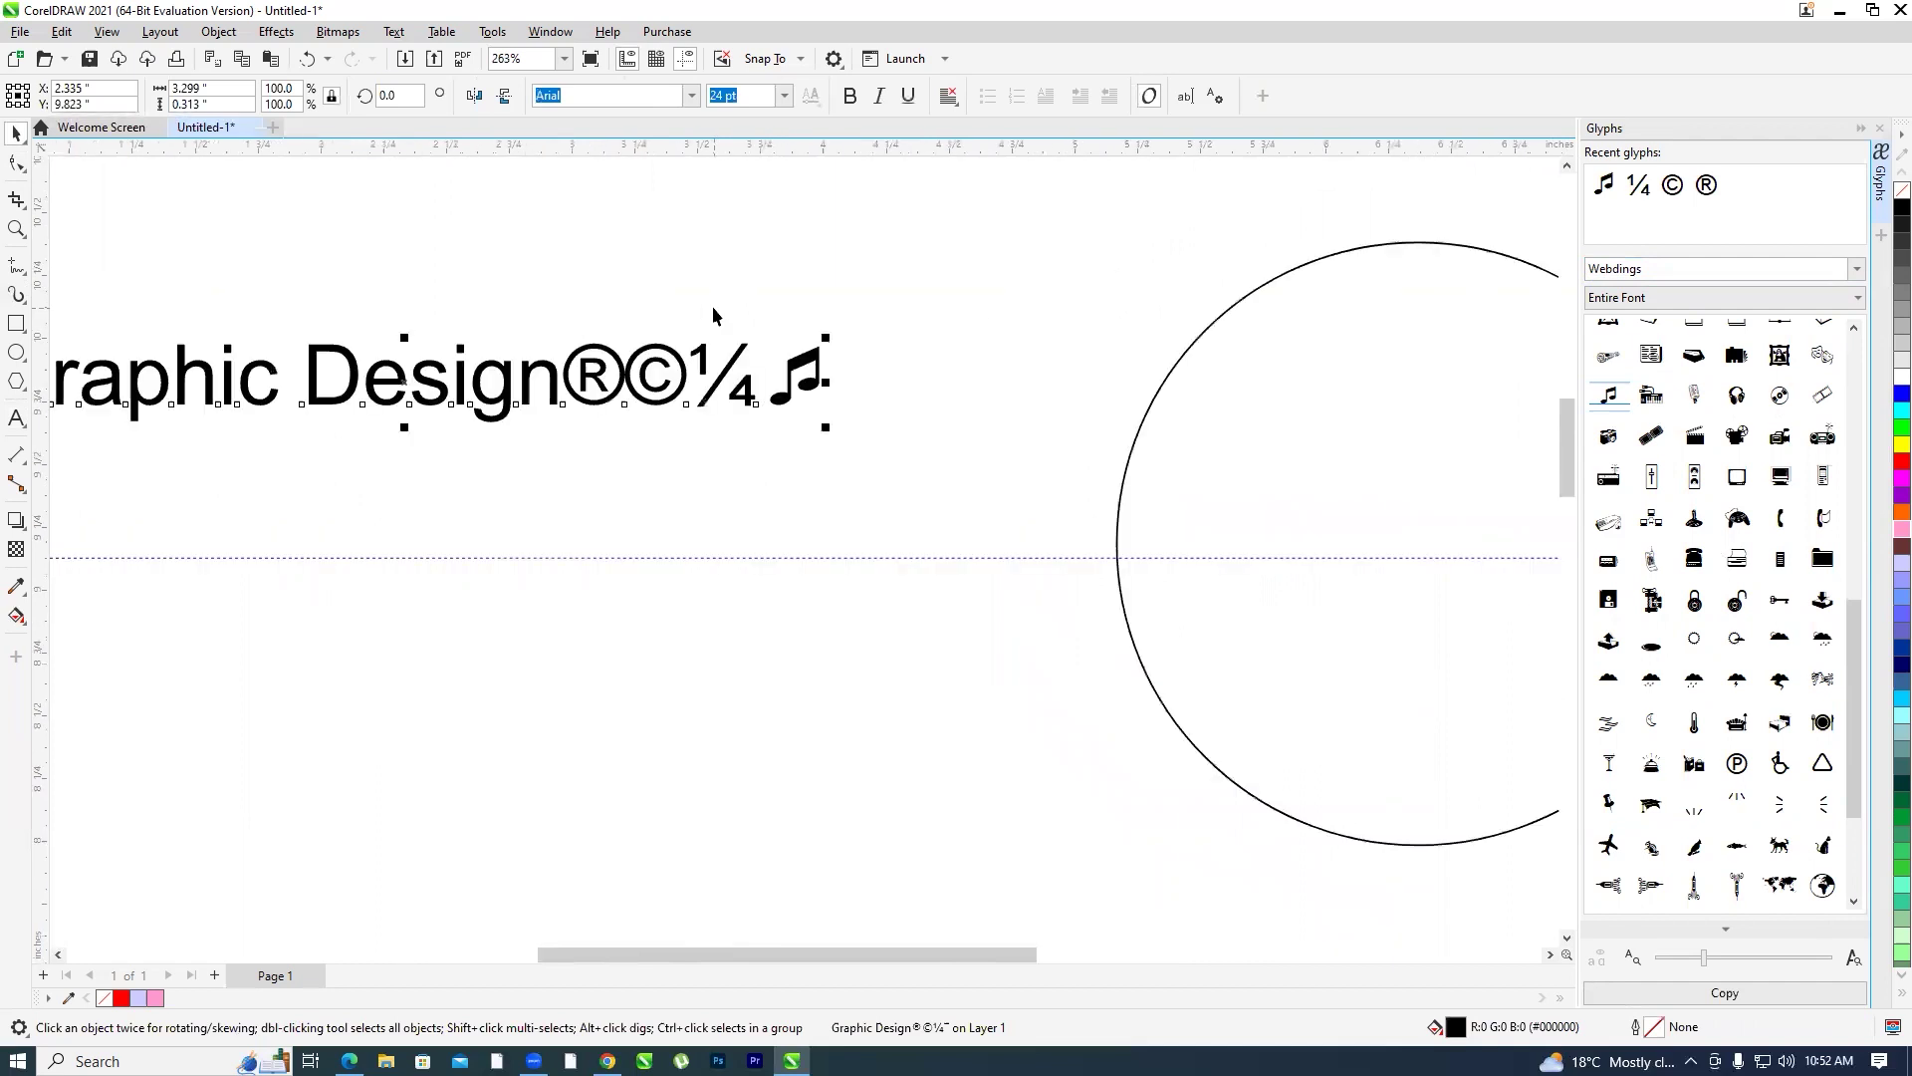
pyautogui.scroll(5, 835, 391)
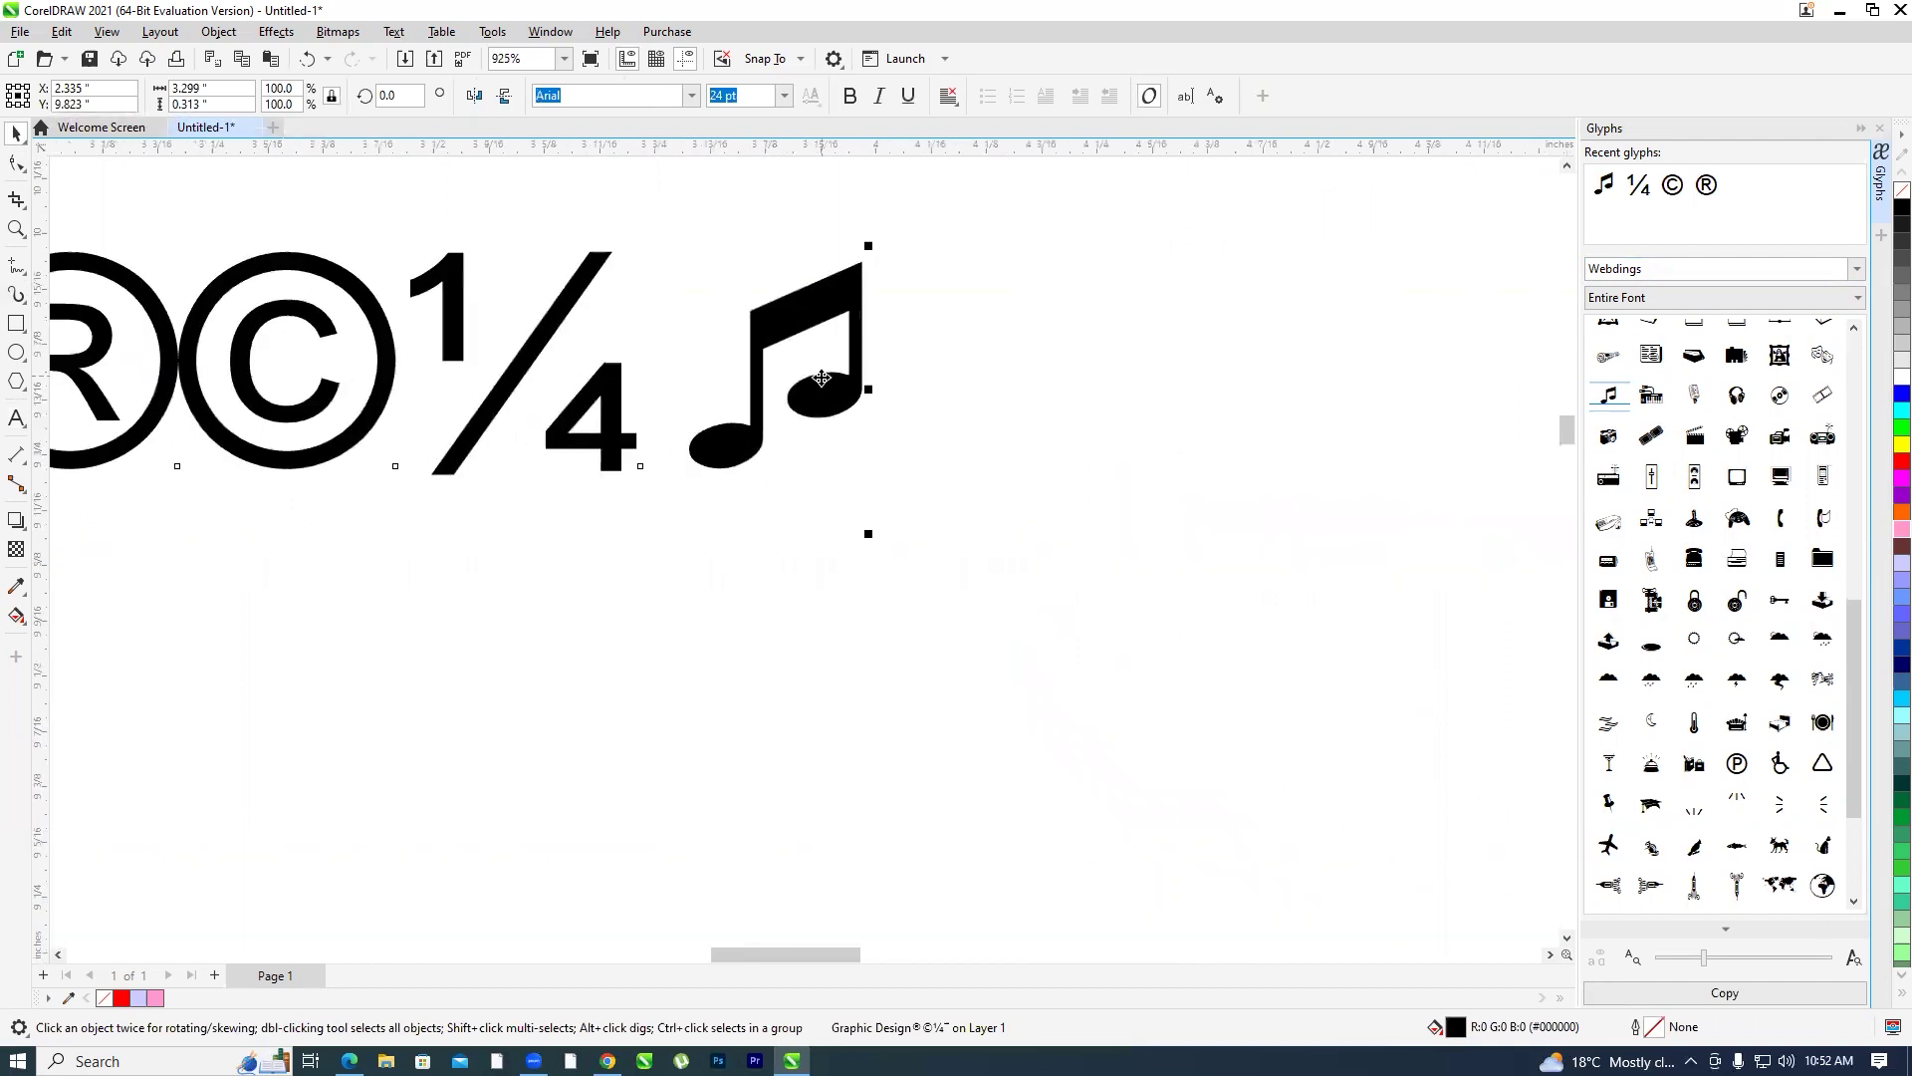
pyautogui.moveTo(816, 509); pyautogui.dragTo(813, 581)
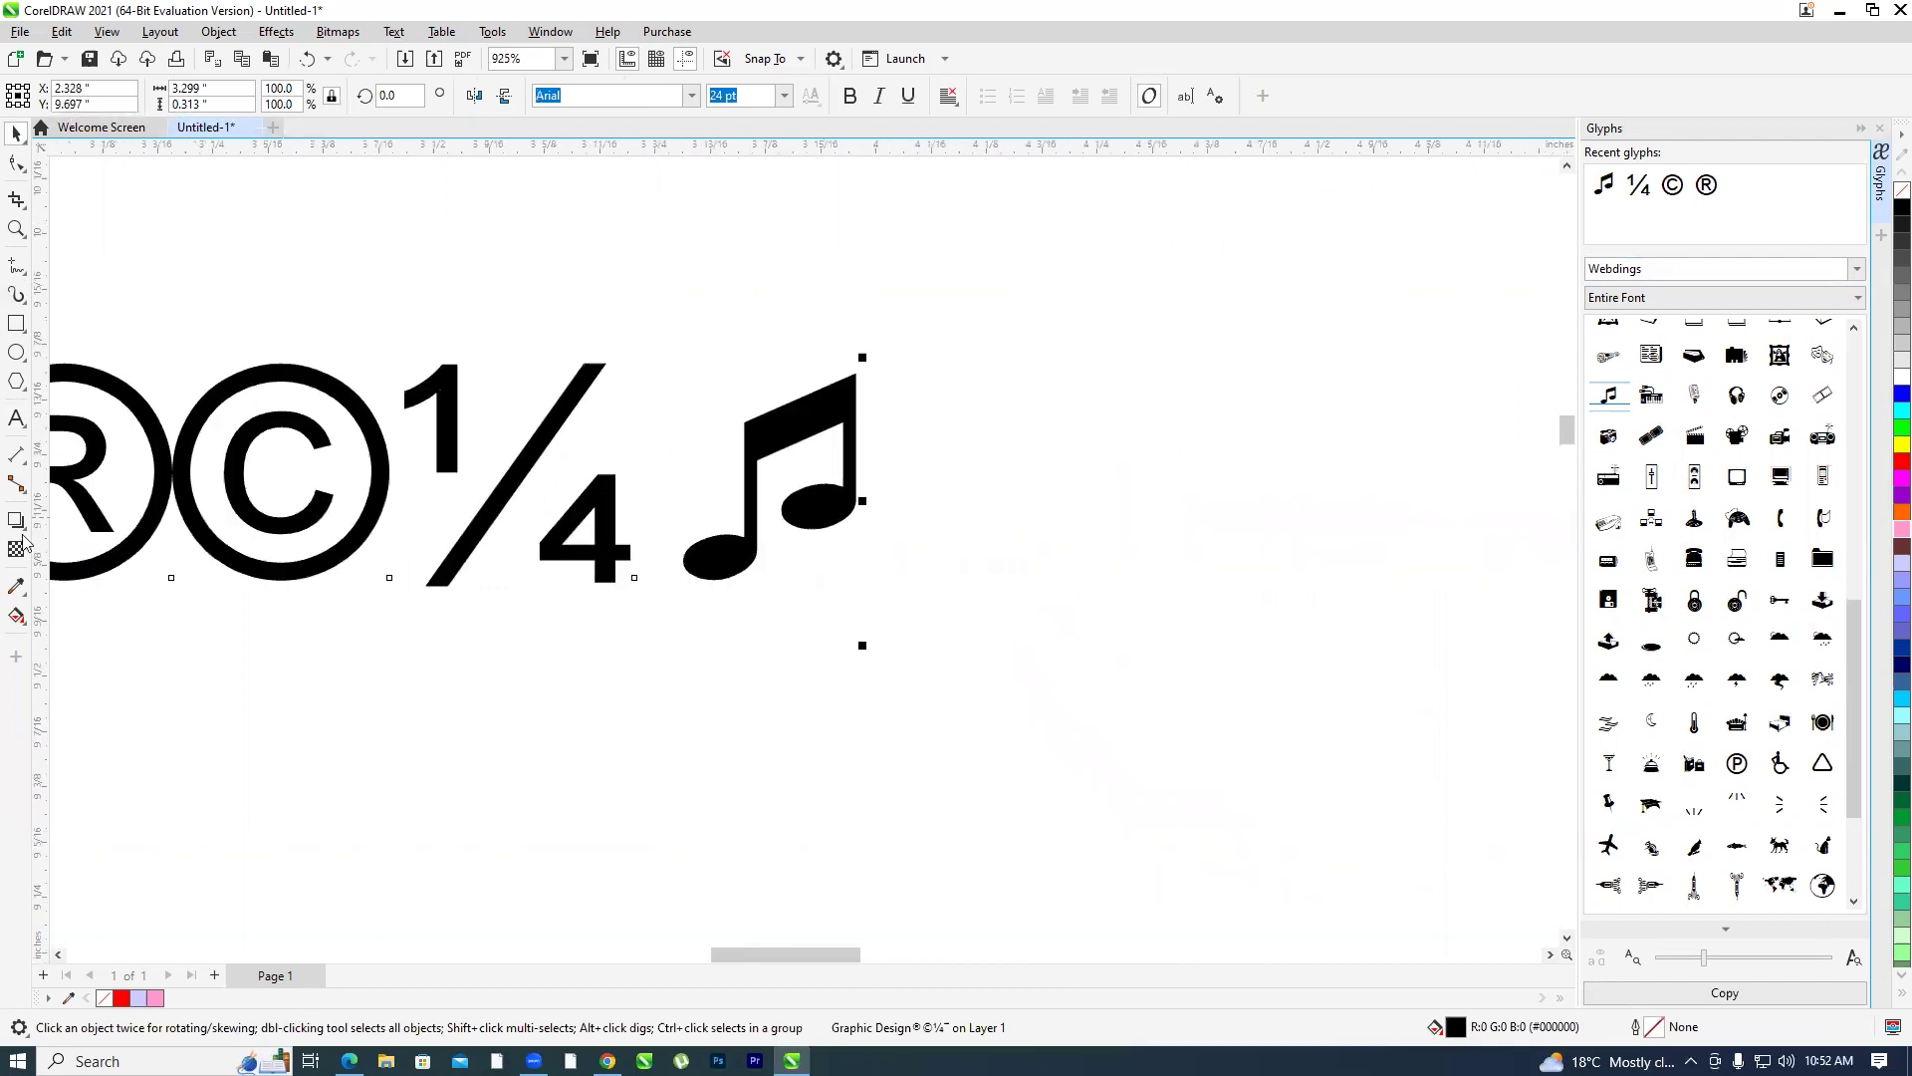
# Select the music note character inside the text with the Text tool, and return to the Pick tool
pyautogui.click(17, 424)
pyautogui.doubleClick(803, 479)
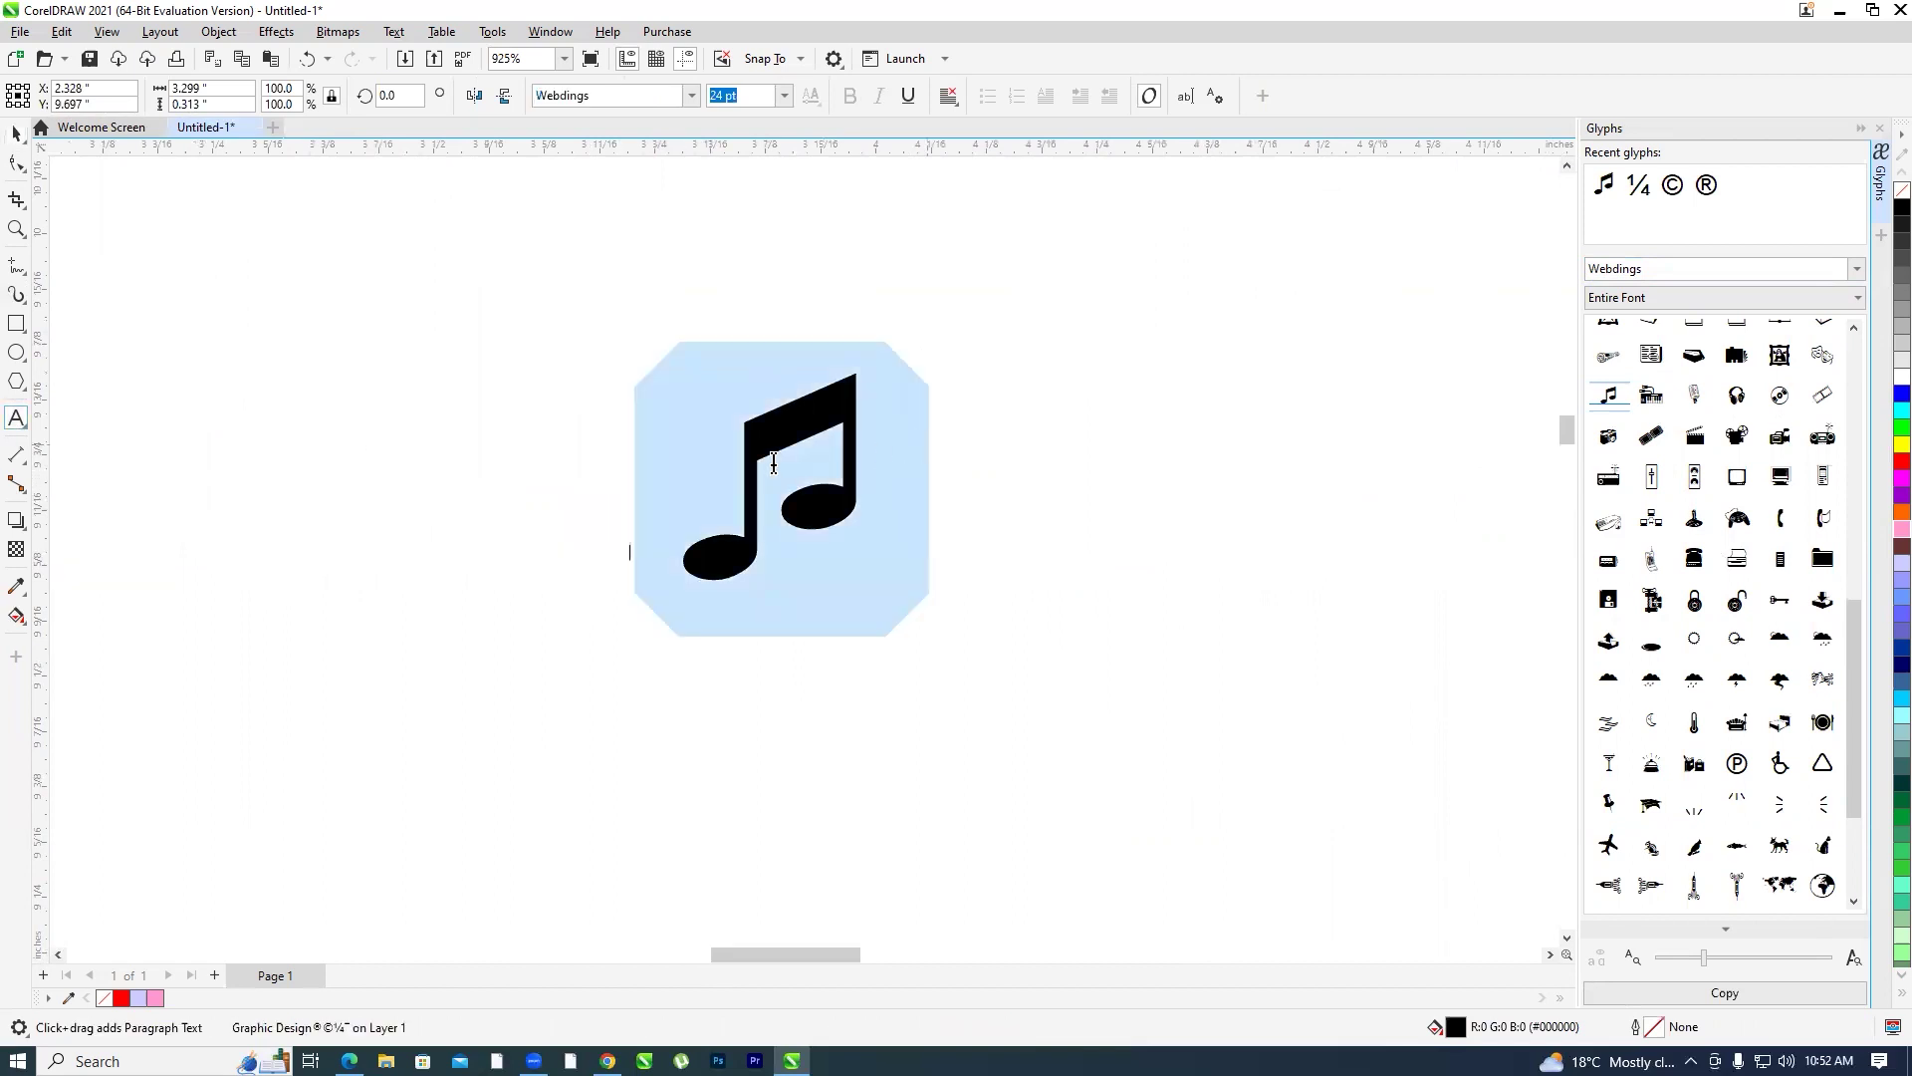
pyautogui.click(802, 482)
pyautogui.click(16, 132)
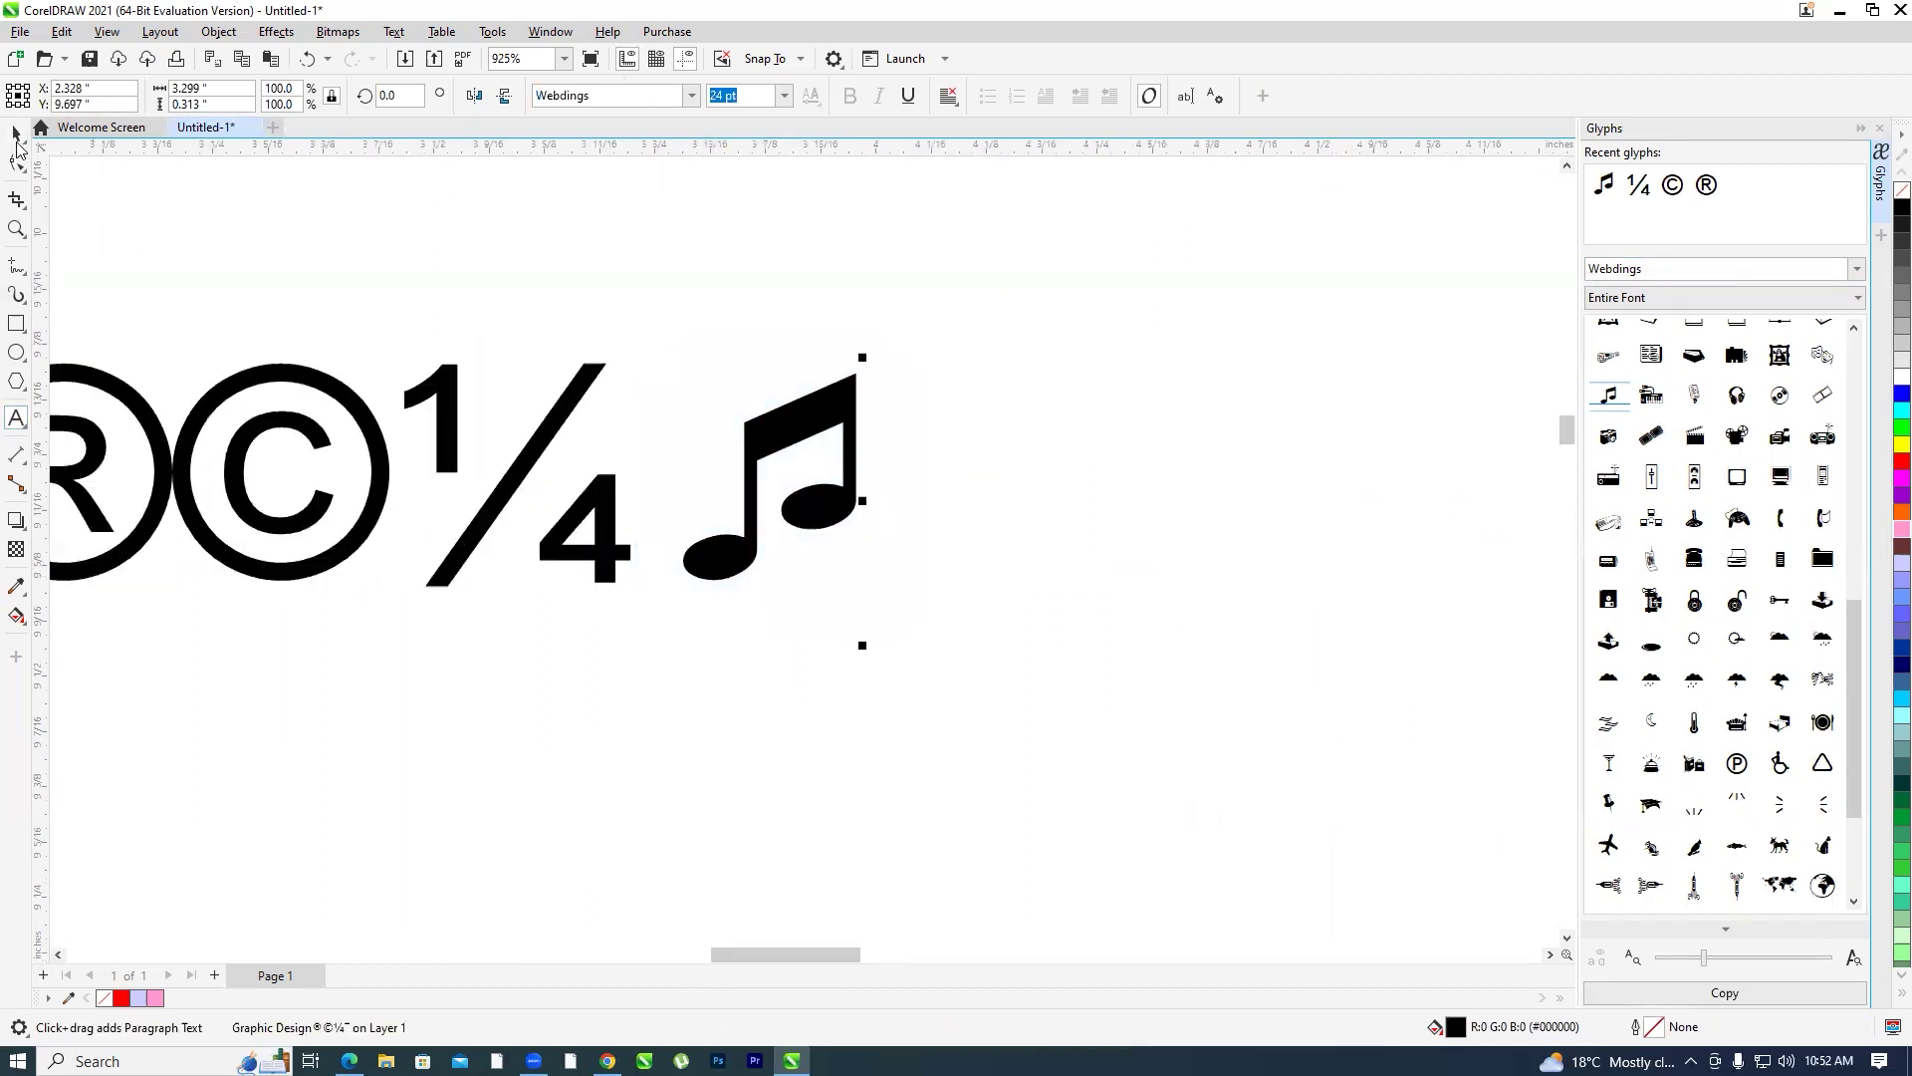
pyautogui.scroll(-5, 747, 517)
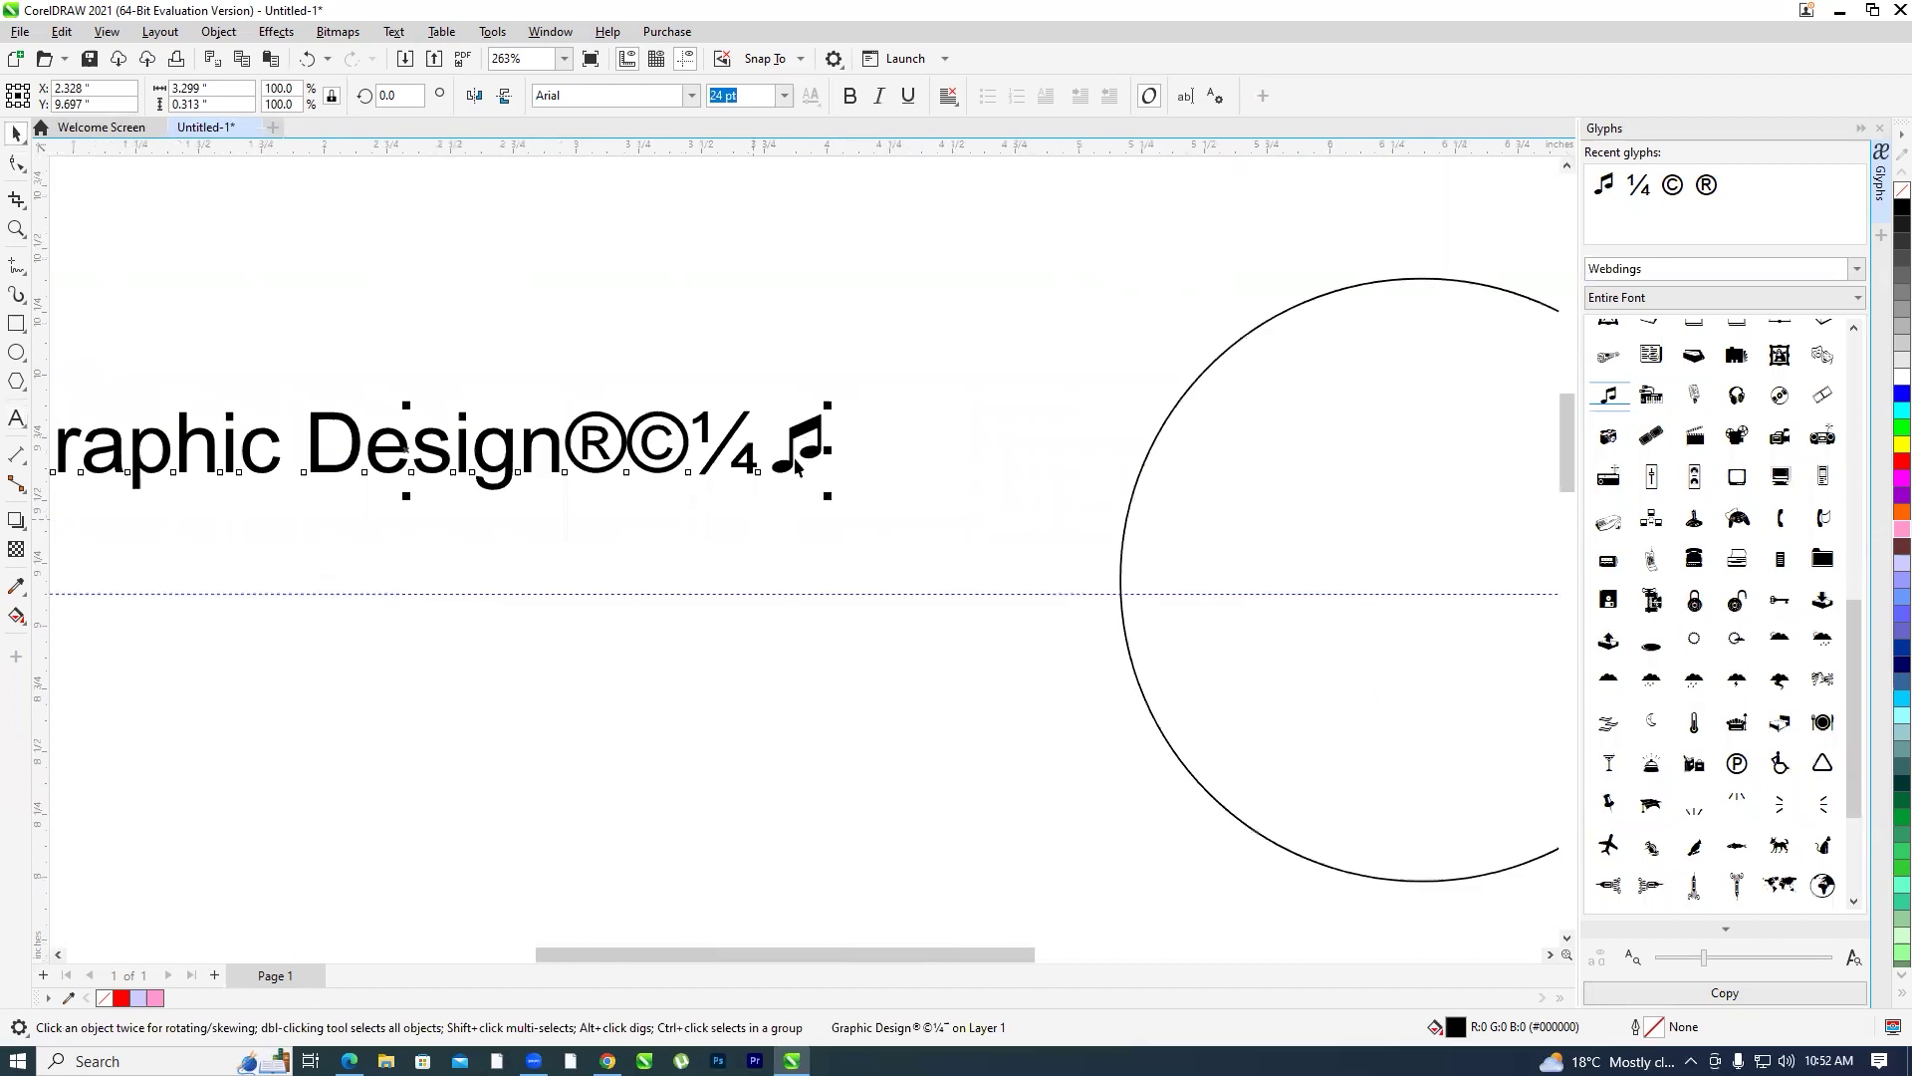
# Move the "Graphic Design" text slightly to the right and close the Glyphs docker
pyautogui.scroll(2, 542, 466)
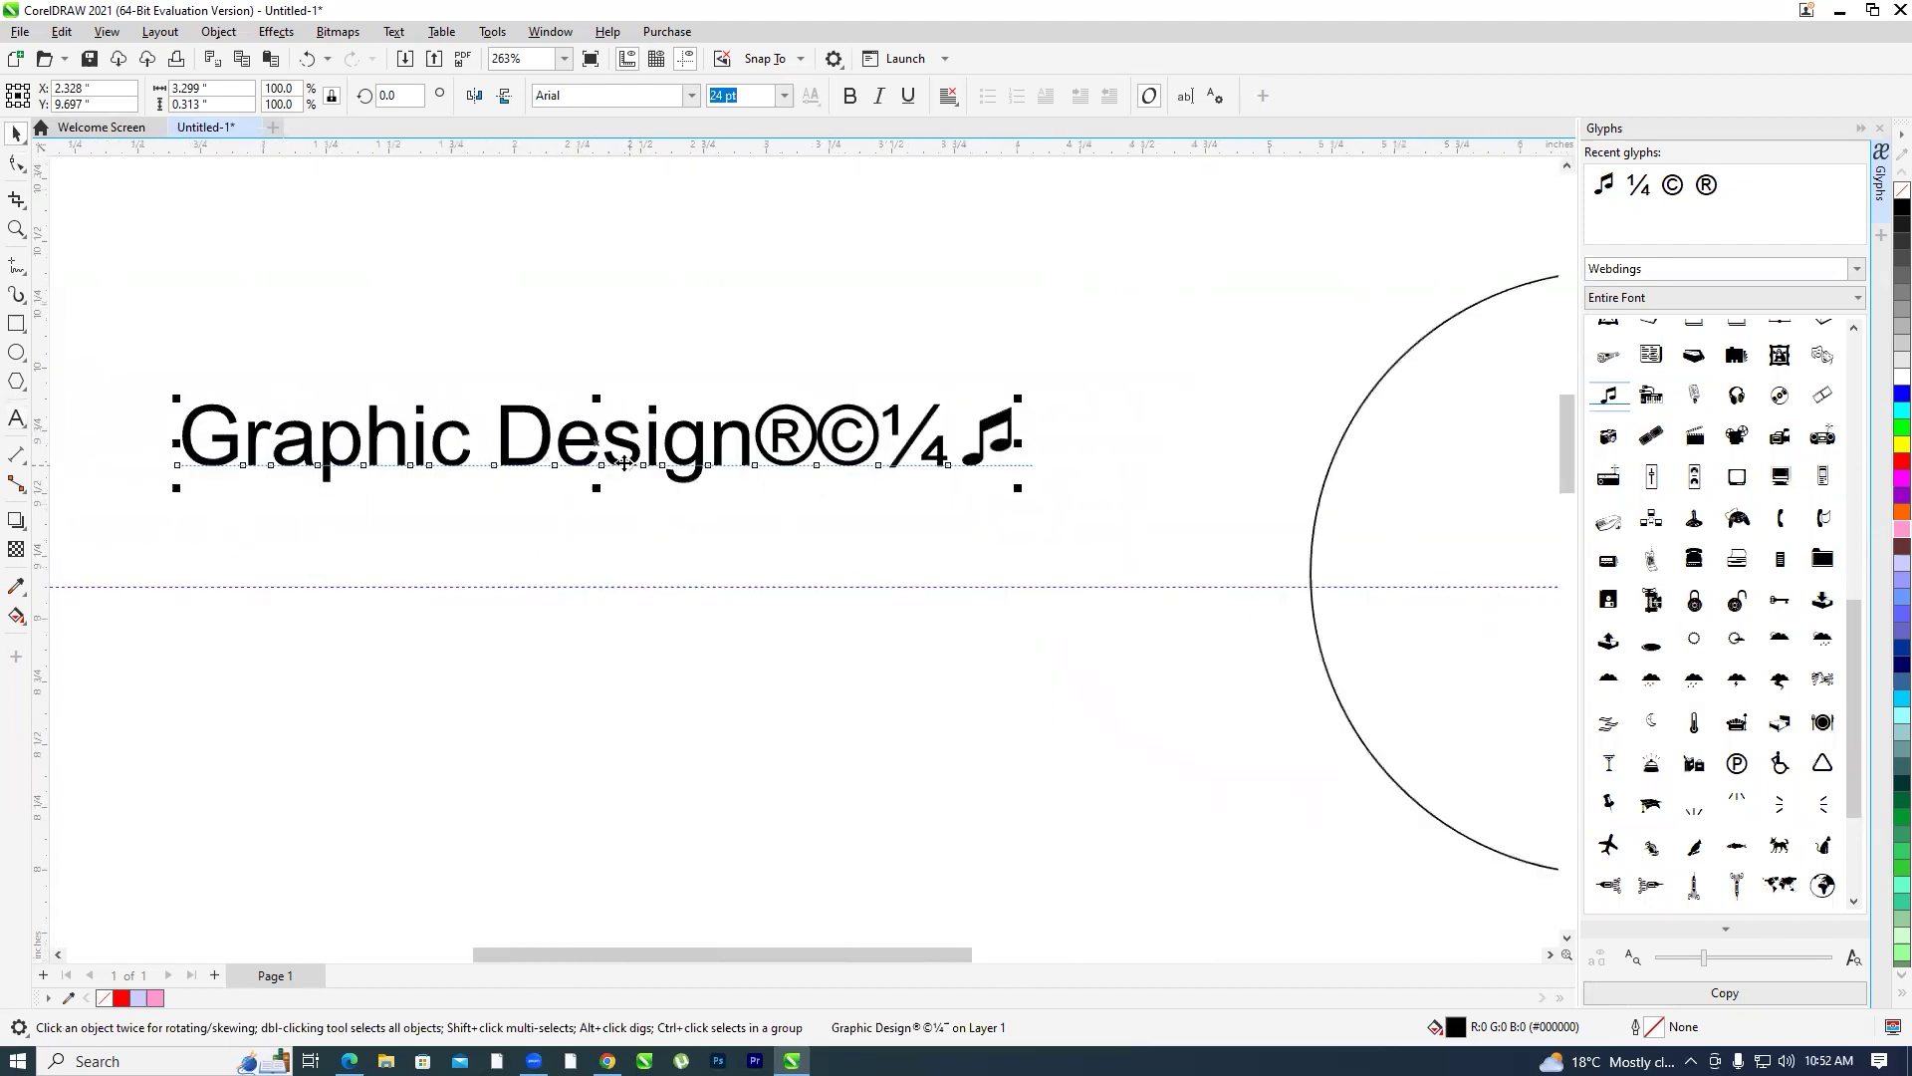
pyautogui.moveTo(674, 415); pyautogui.dragTo(760, 486)
pyautogui.click(687, 624)
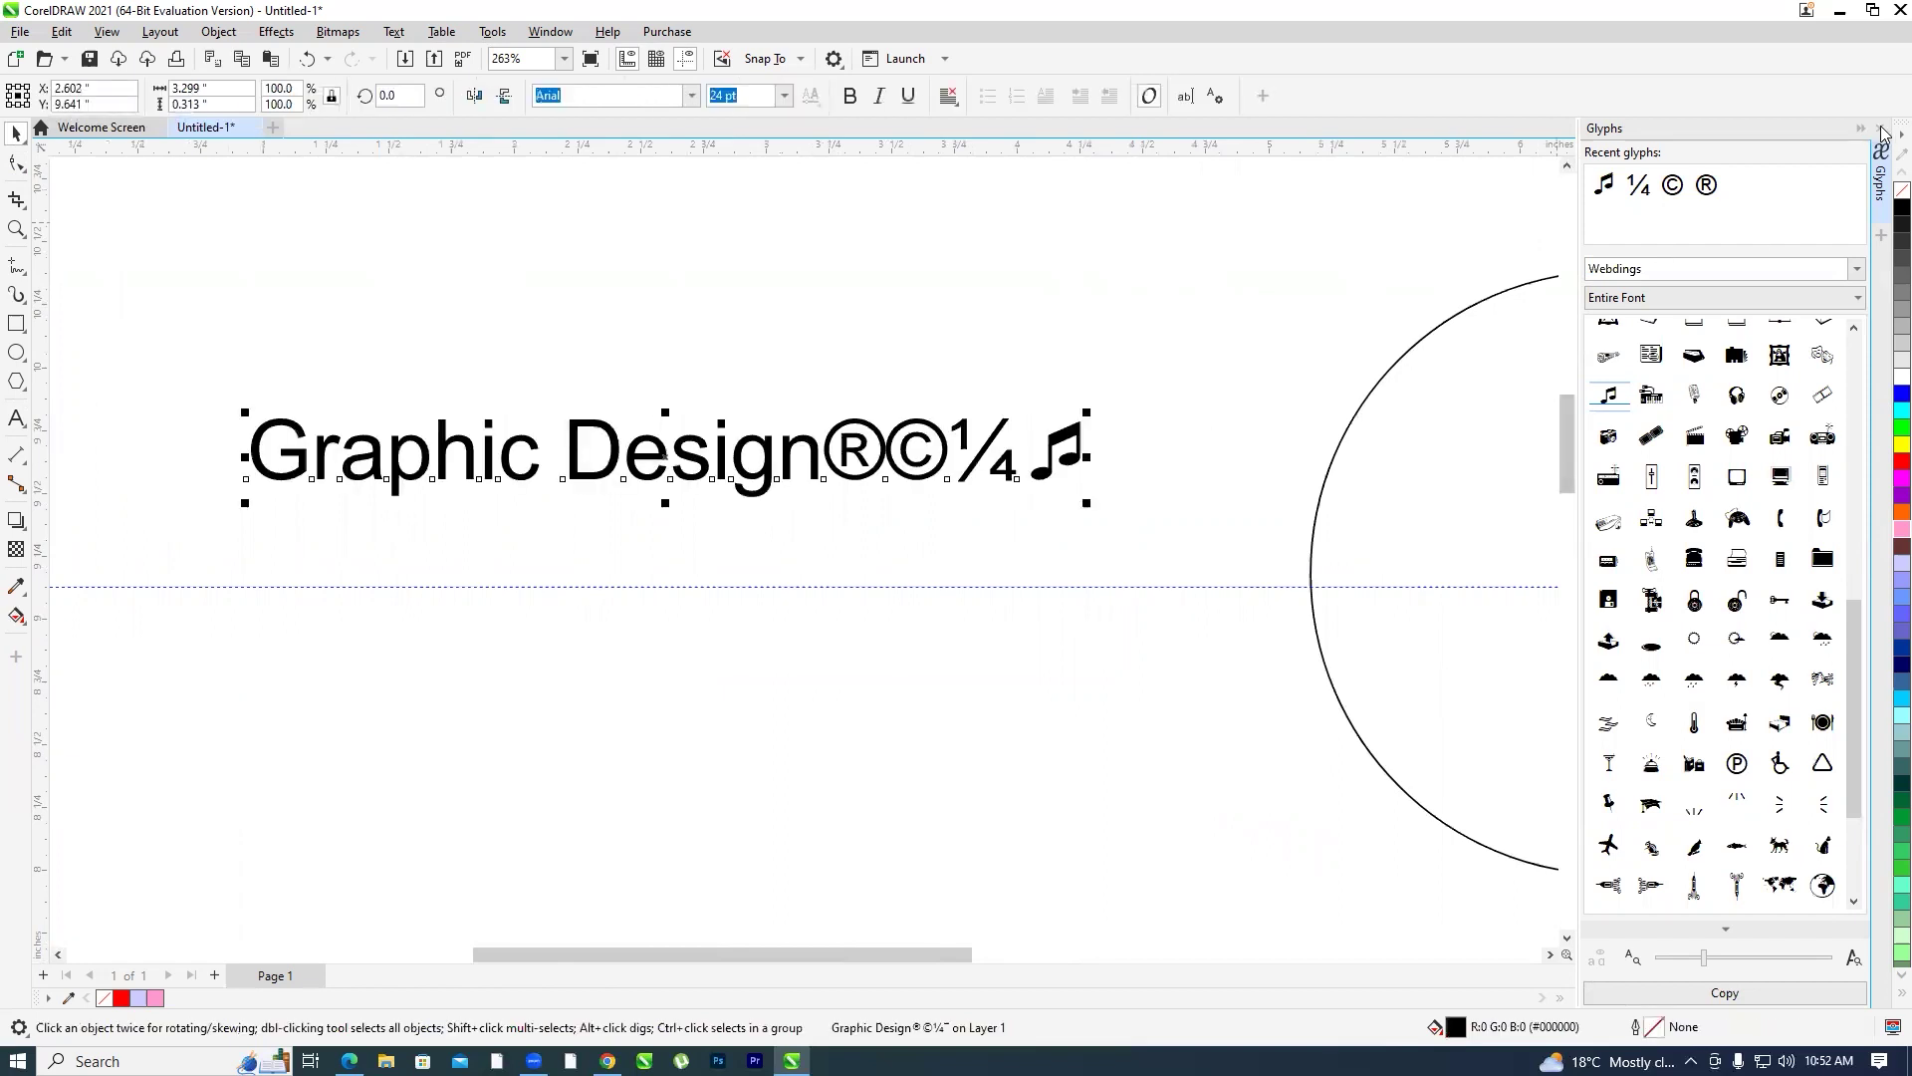
pyautogui.hotkey('ctrl', 'F11')
# Convert the "Graphic Design" text with its glyphs to curves and deselect it
pyautogui.scroll(2, 926, 485)
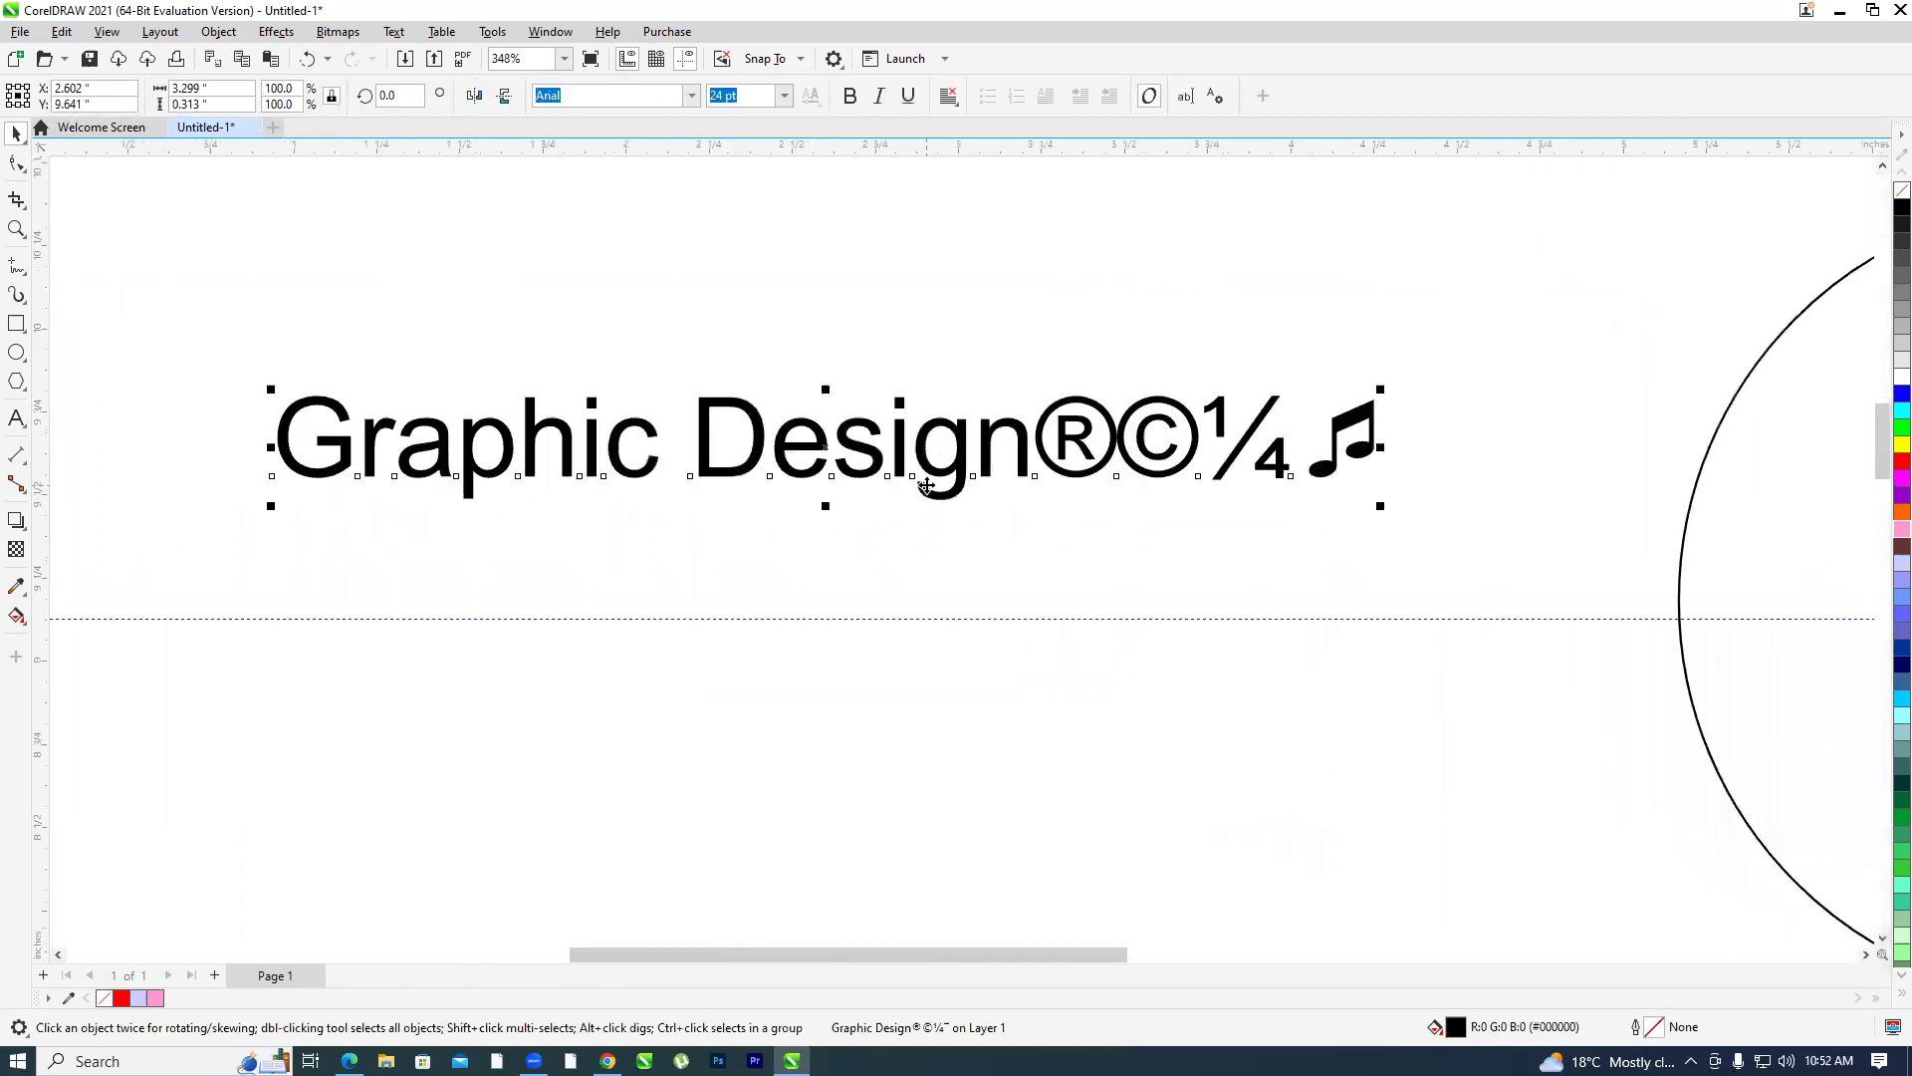
pyautogui.hotkey('ctrl', 'q')
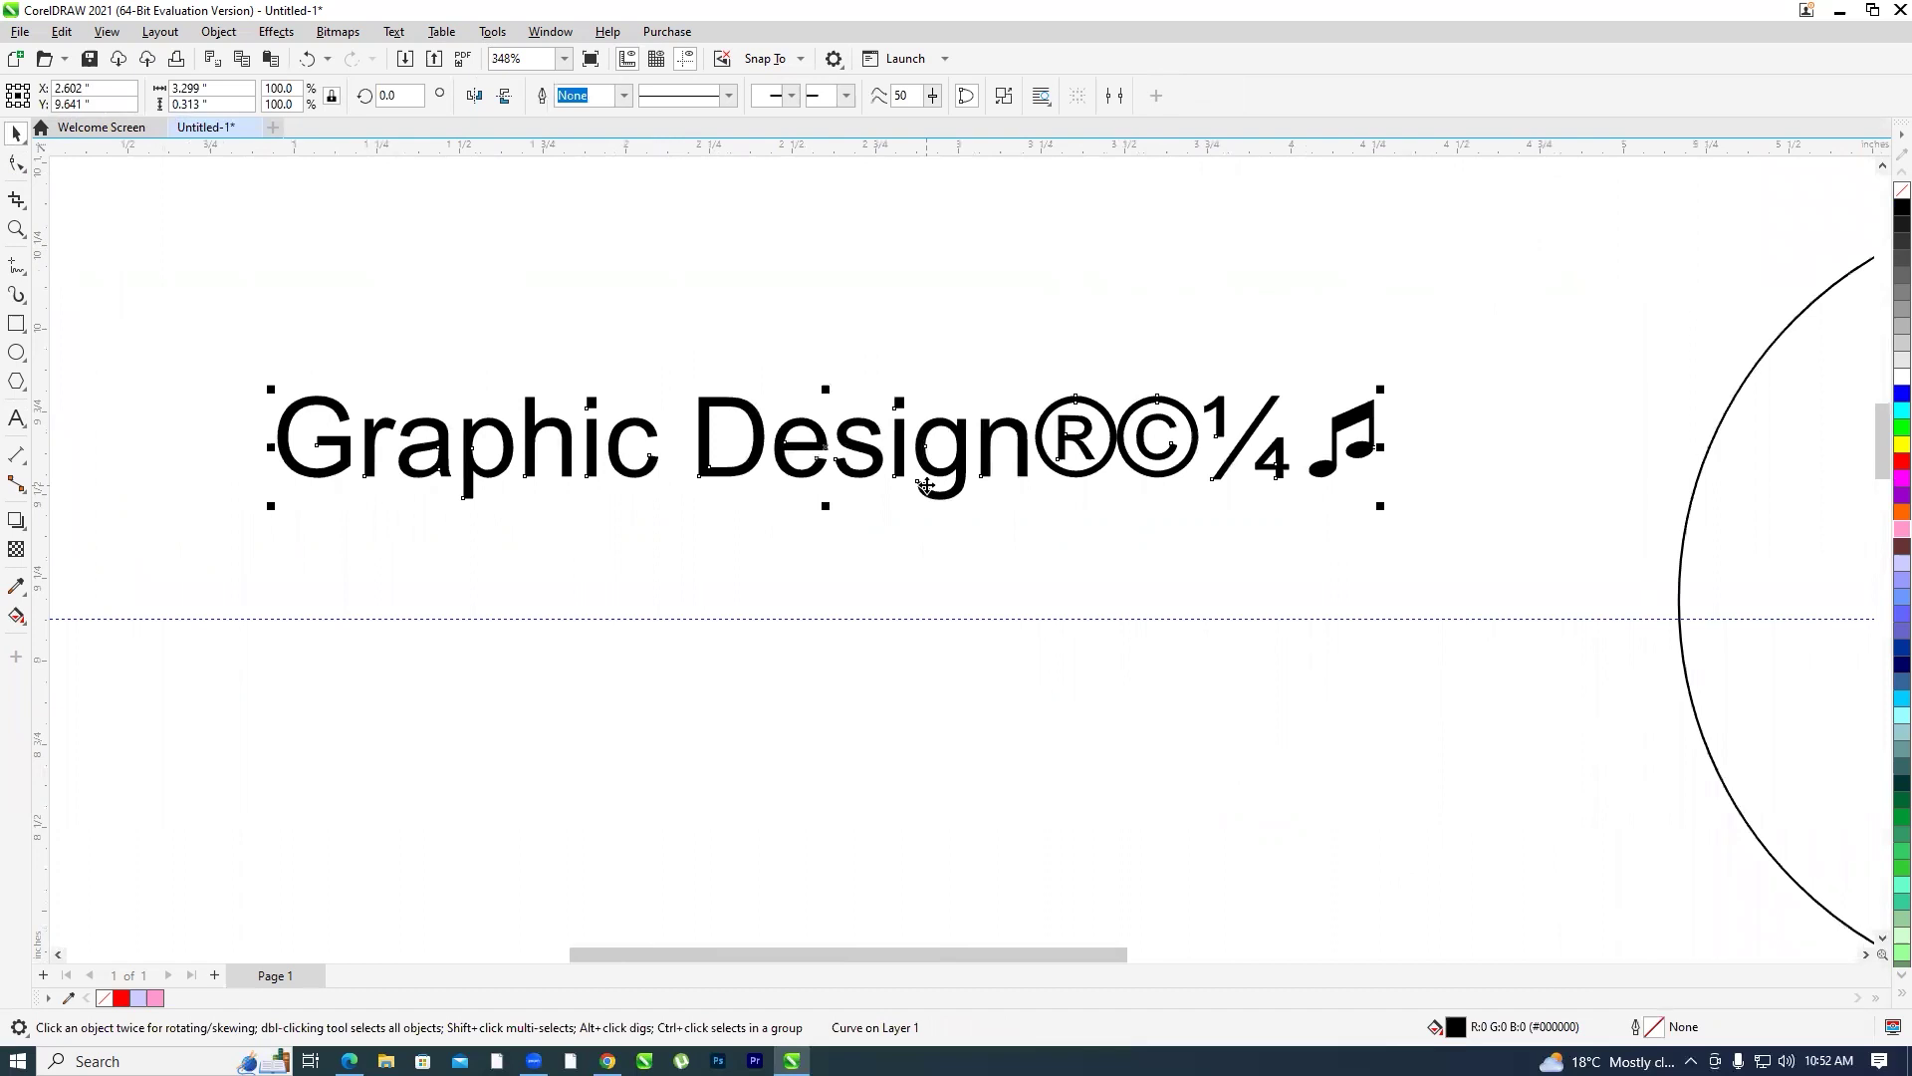
pyautogui.click(928, 660)
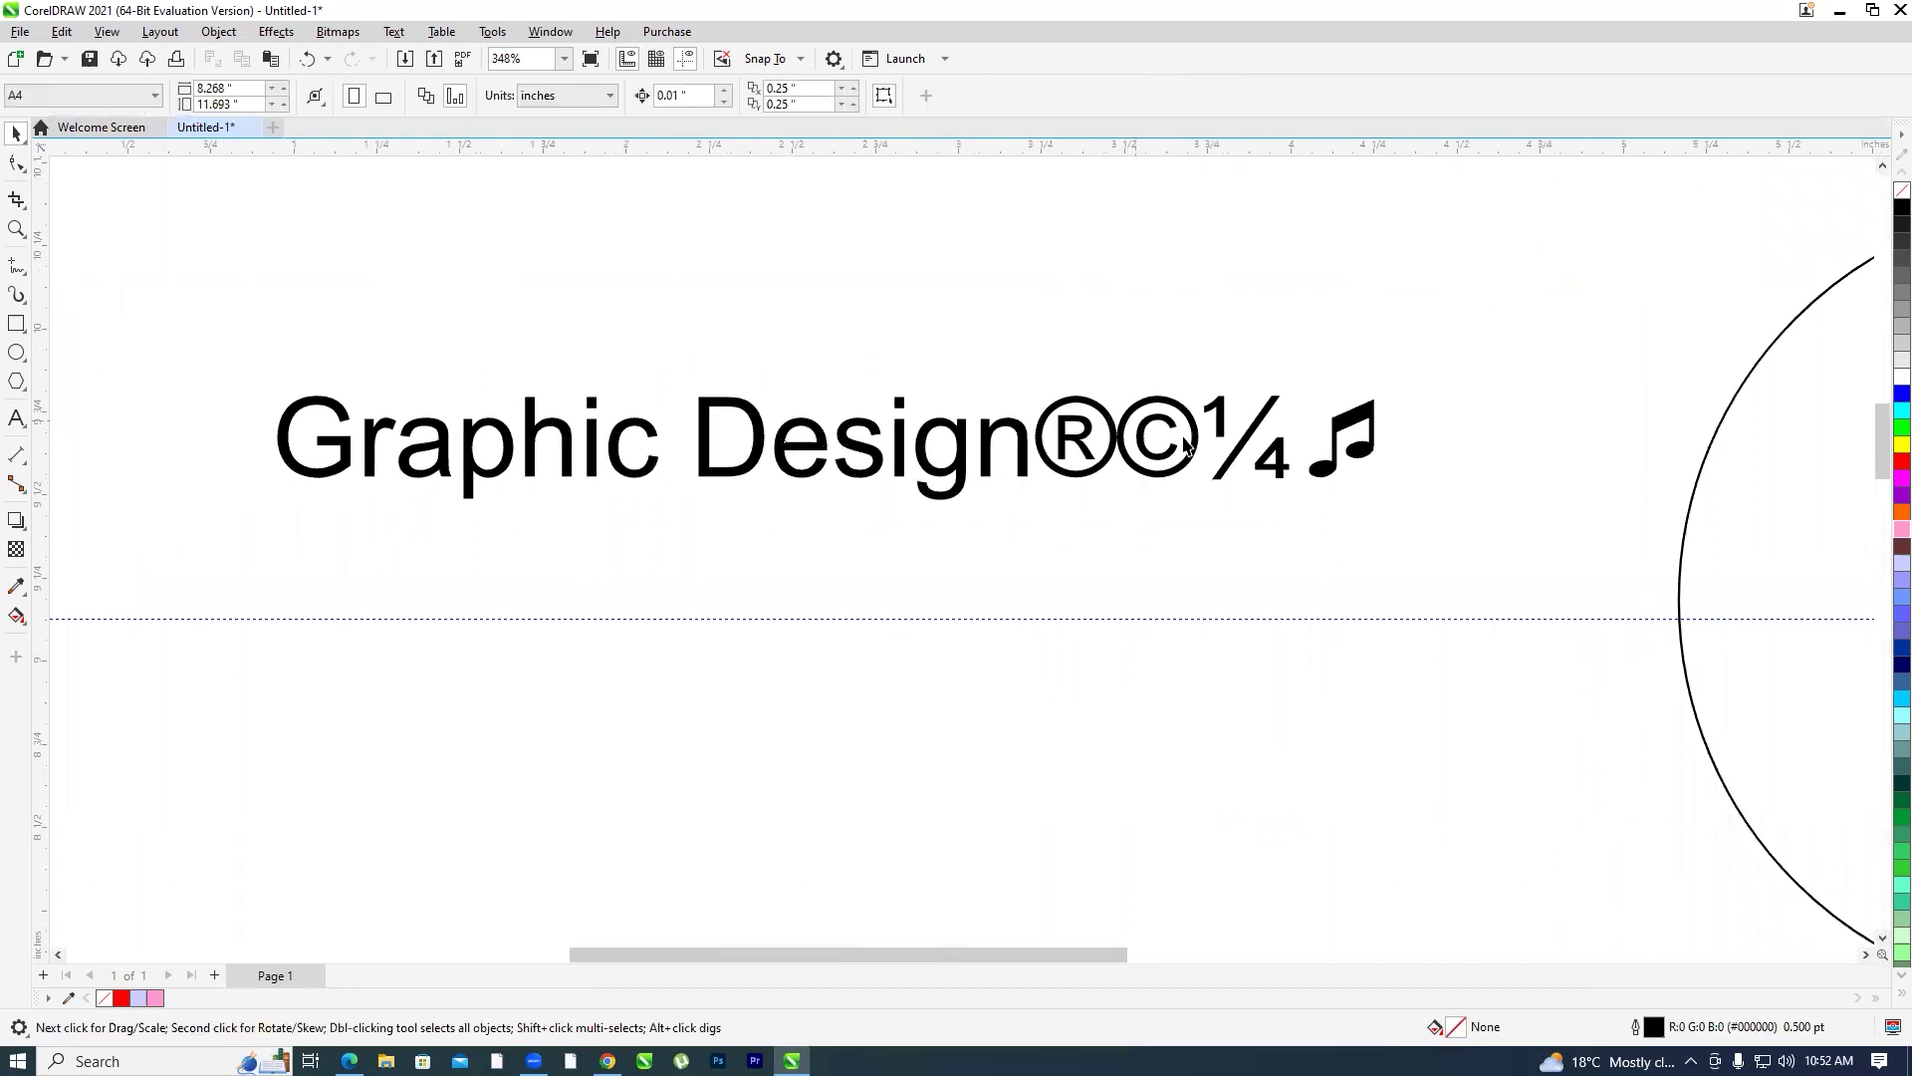
# Break the converted text curve apart and move the music note away from the lettering, up and to the right
pyautogui.moveTo(1361, 466); pyautogui.dragTo(1286, 429)
pyautogui.hotkey('ctrl', 'k')
pyautogui.click(1216, 611)
pyautogui.click(1281, 461)
pyautogui.moveTo(1281, 461); pyautogui.dragTo(1408, 398)
pyautogui.scroll(-1, 863, 385)
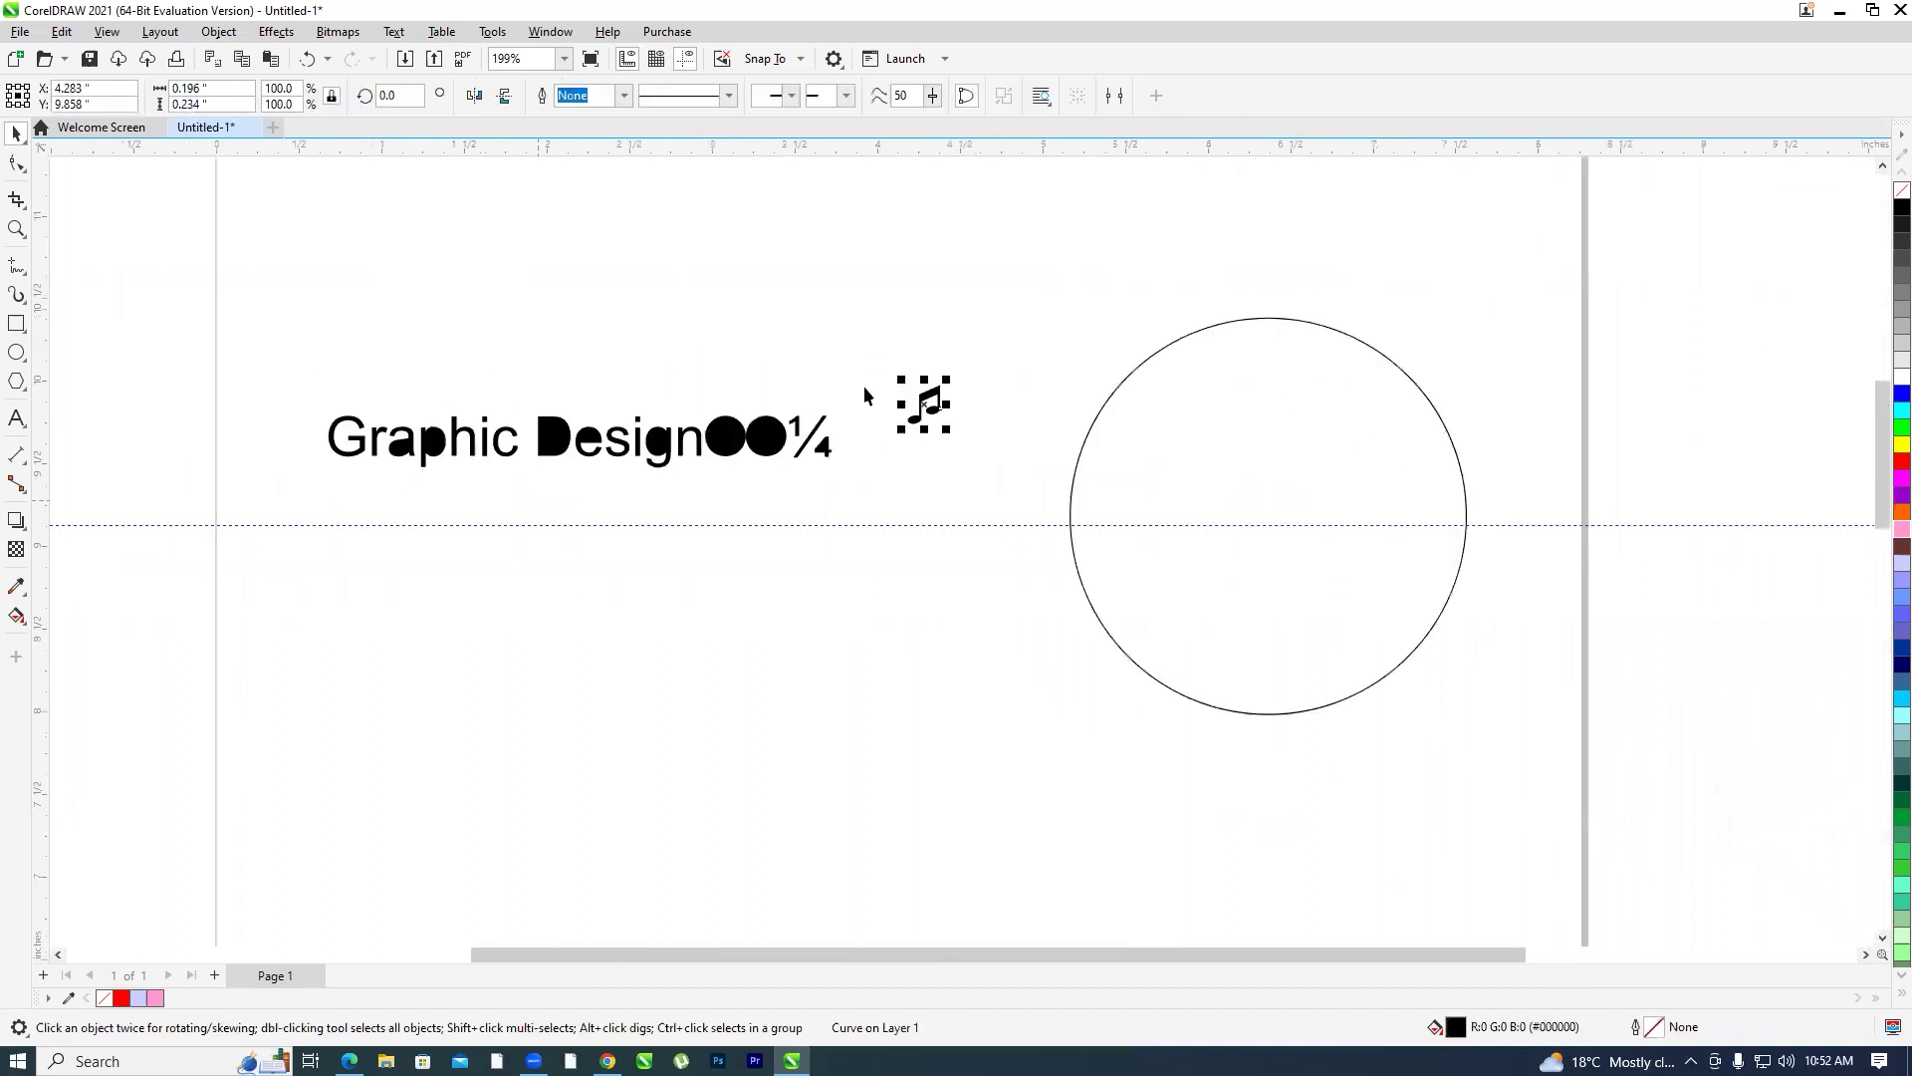
# Stretch the music note's beam upward by moving its two top corner nodes with the Shape tool
pyautogui.scroll(5, 1000, 416)
pyautogui.scroll(1, 880, 424)
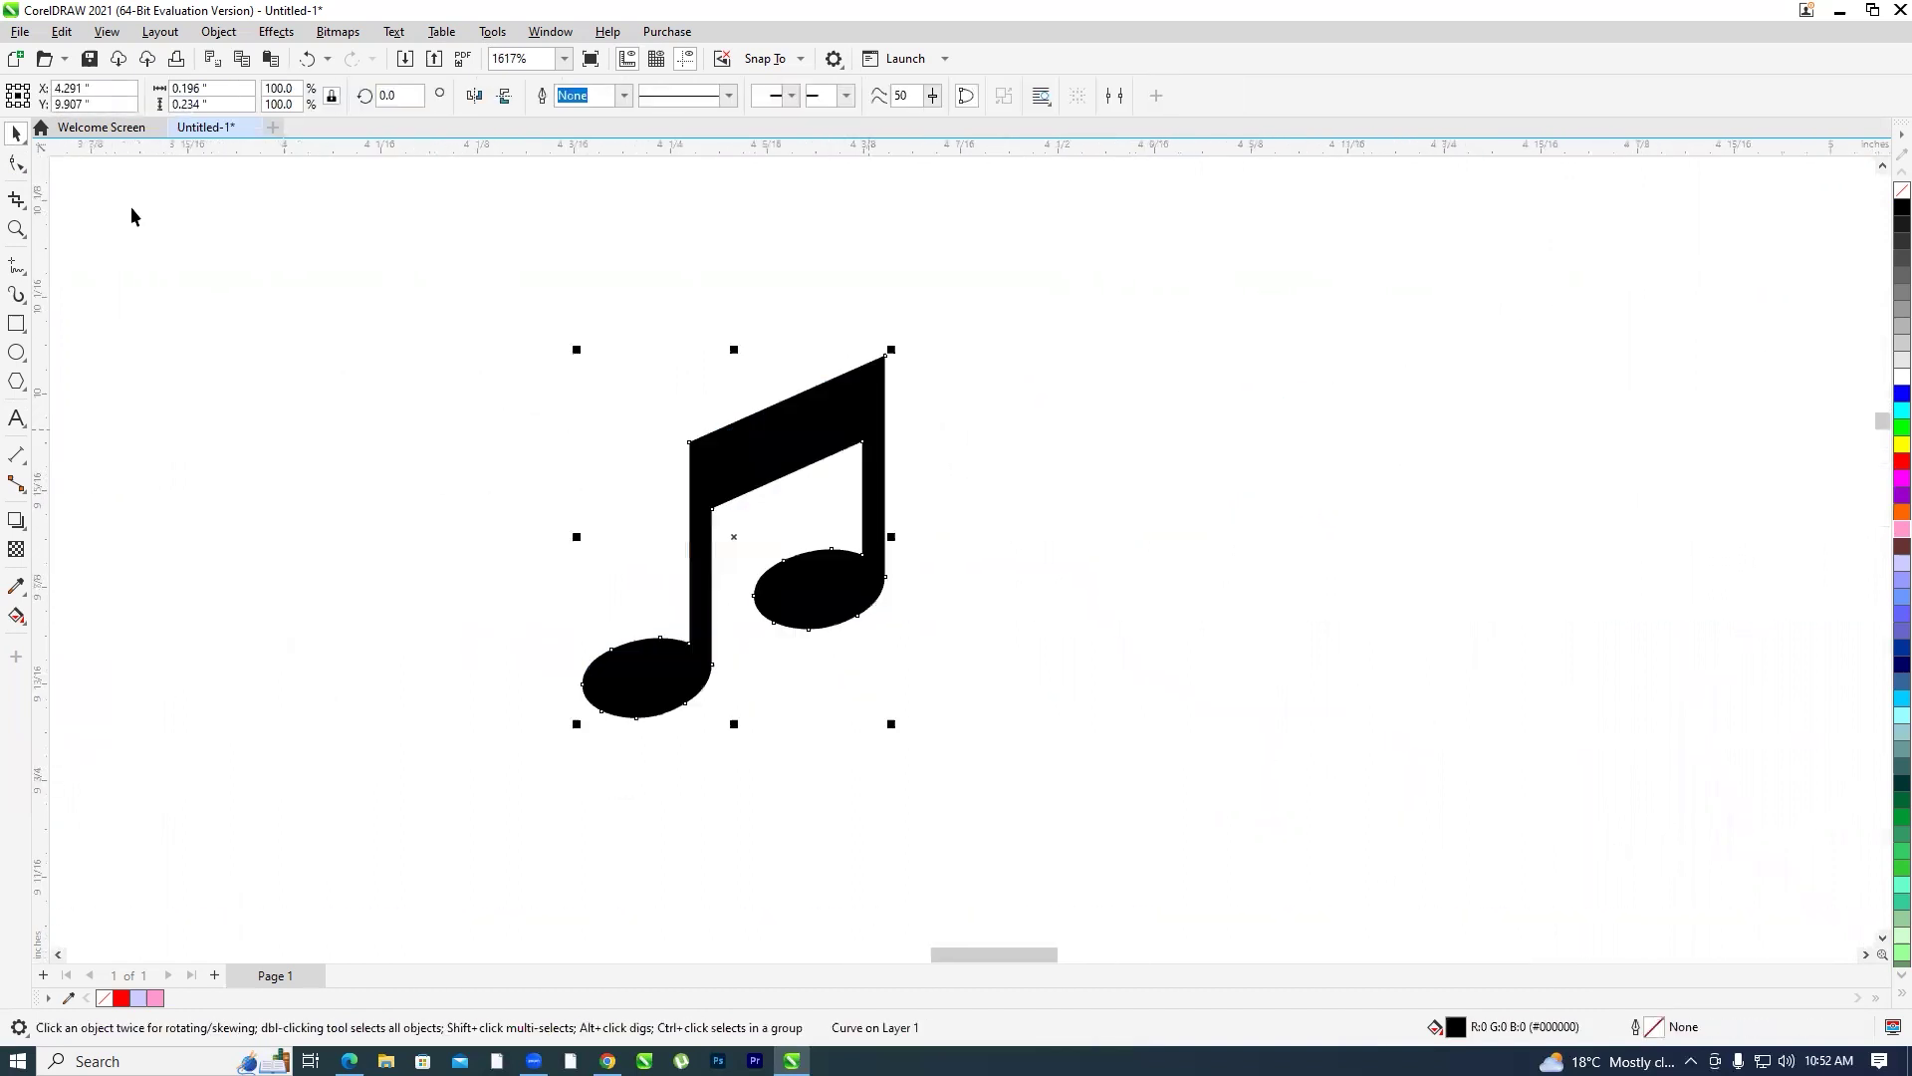
pyautogui.click(15, 165)
pyautogui.moveTo(914, 386); pyautogui.dragTo(914, 387)
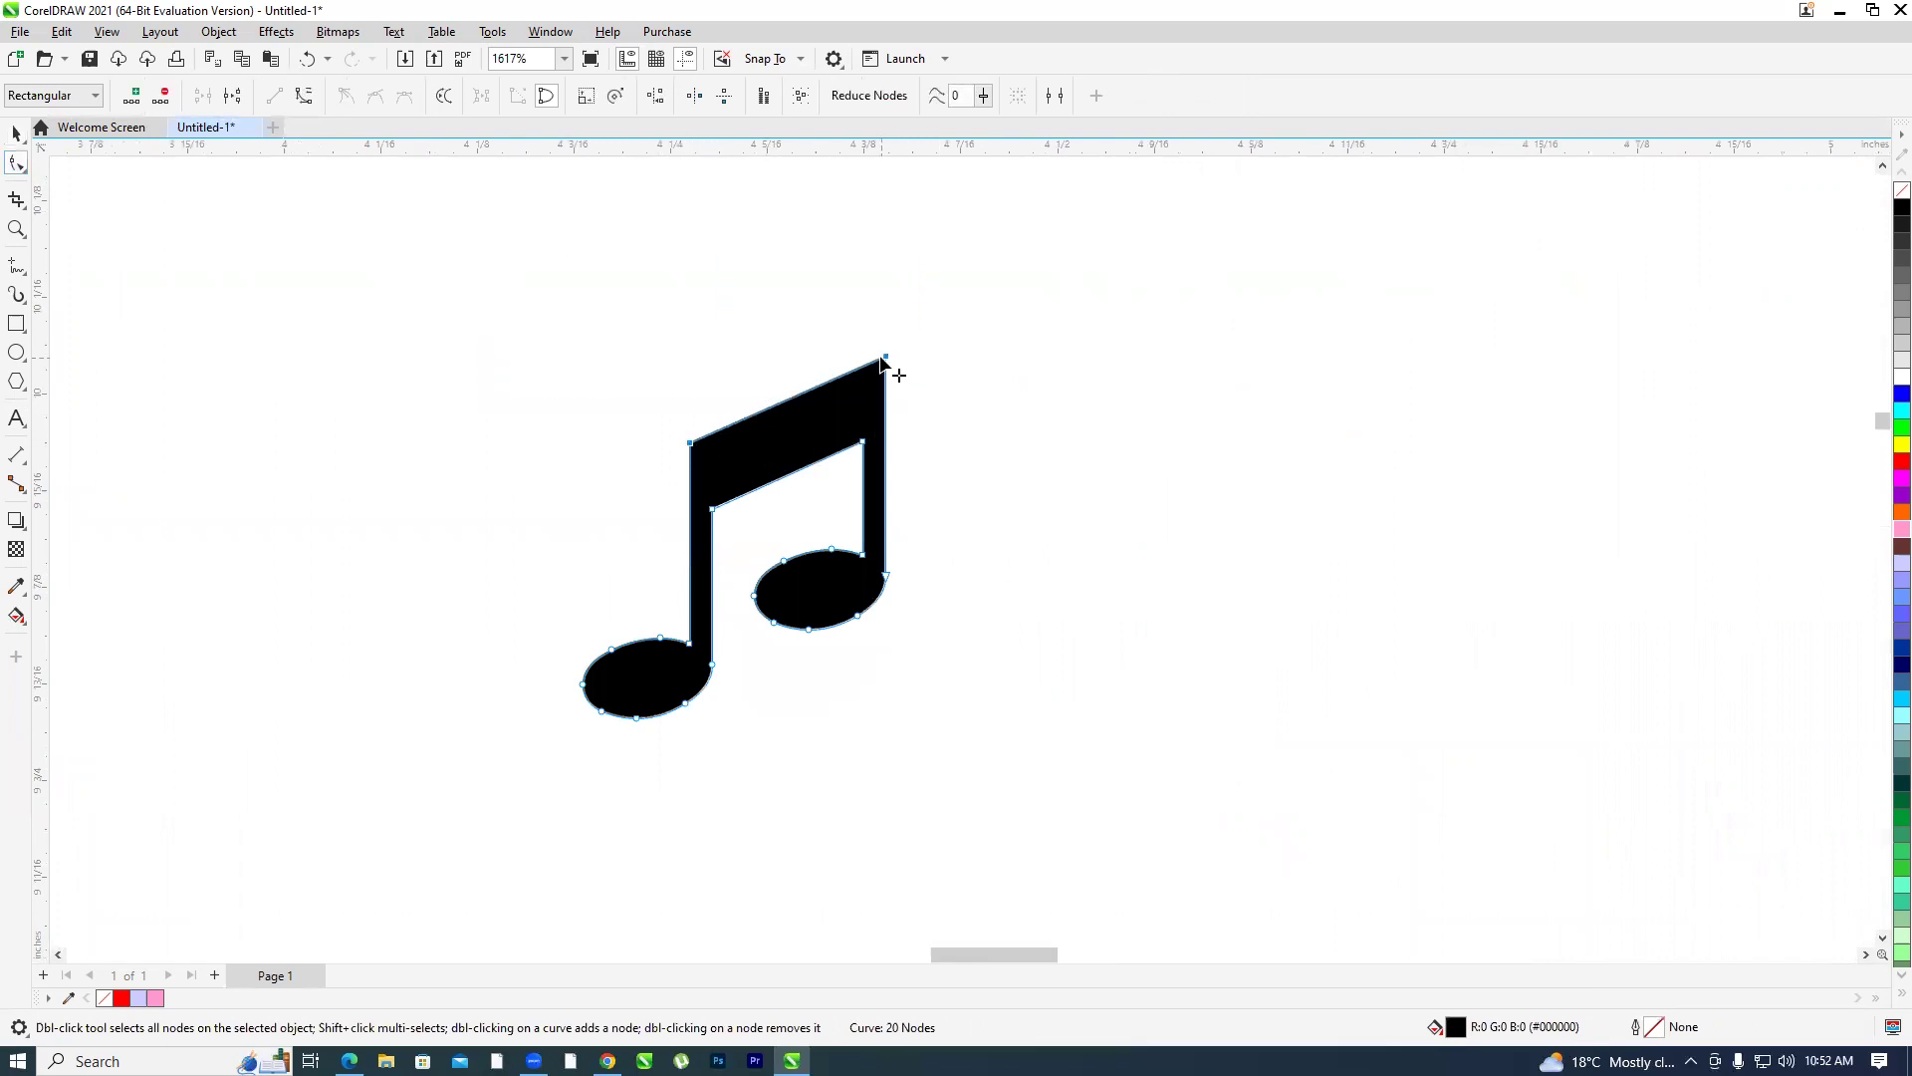
pyautogui.moveTo(885, 359); pyautogui.dragTo(885, 195)
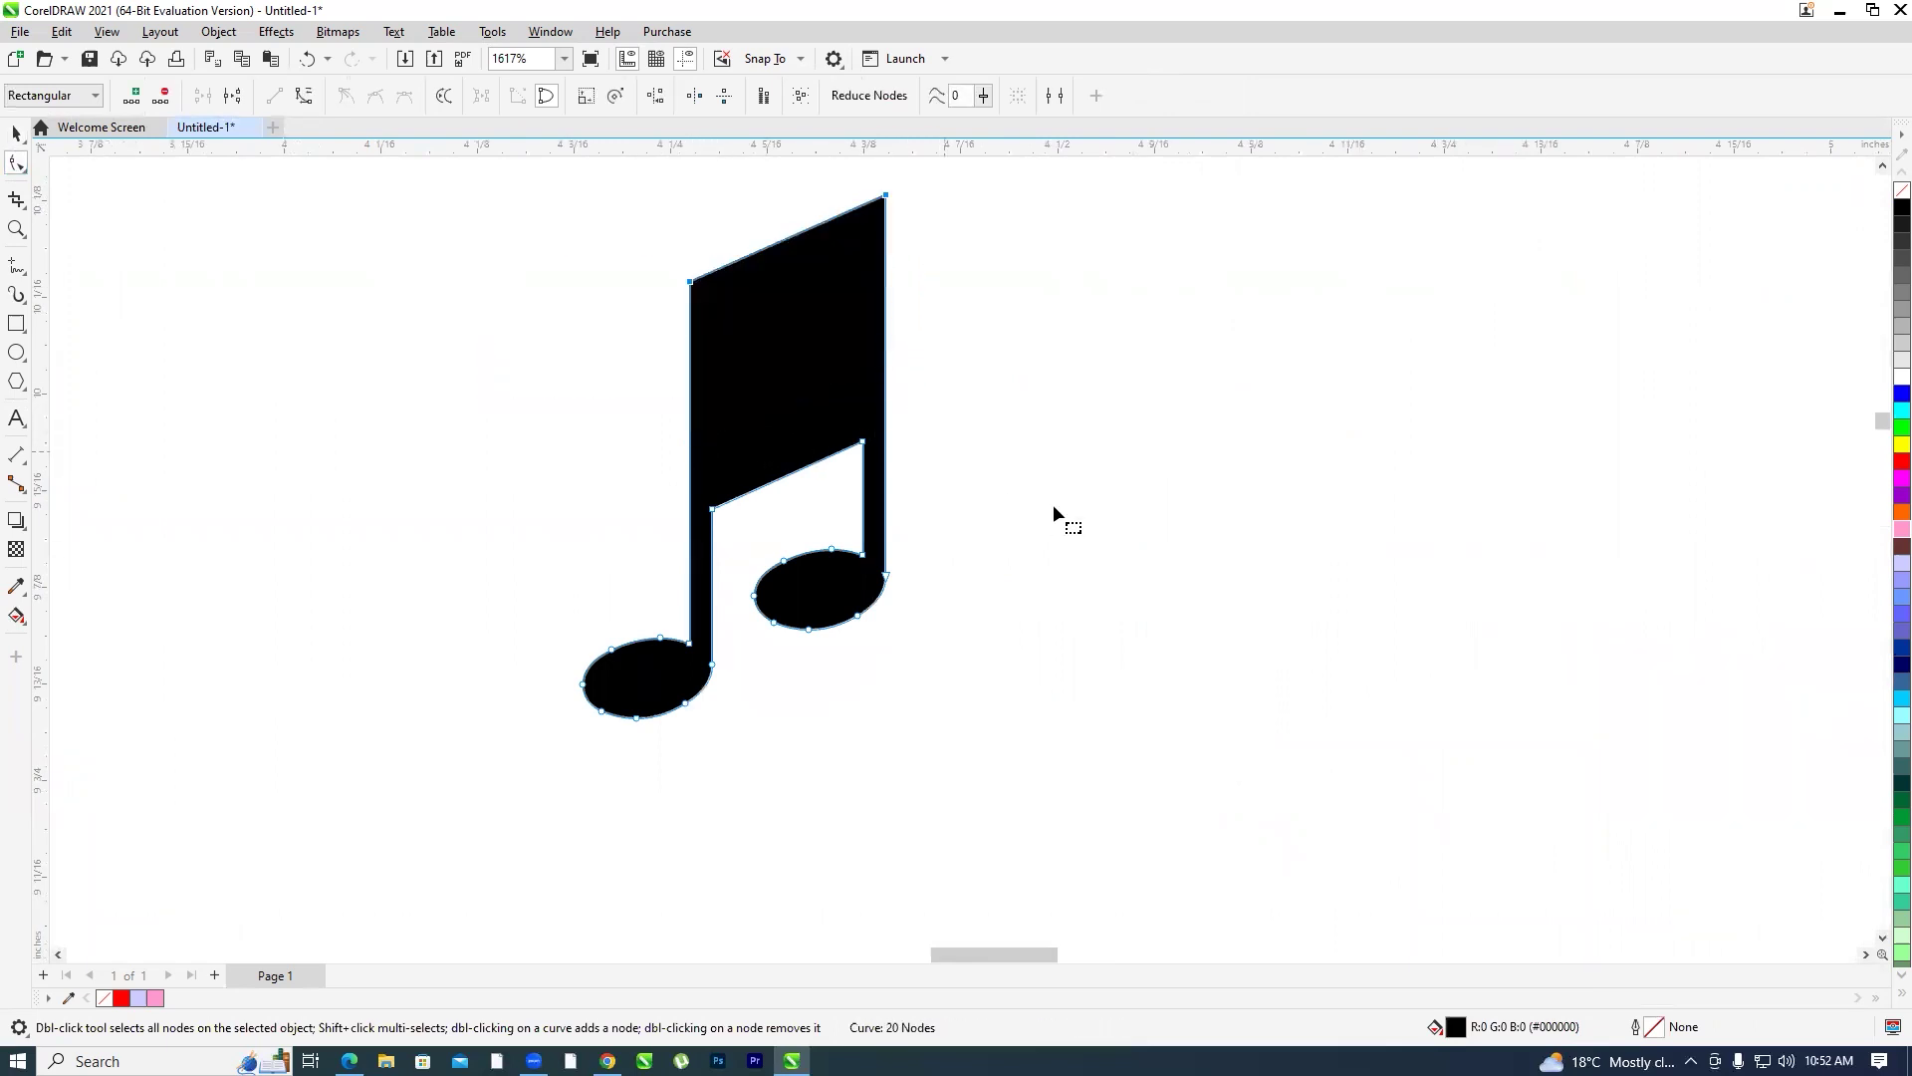
pyautogui.click(16, 132)
# Move the letter G up and to the left, away from the rest of "Graphic"
pyautogui.scroll(-5, 1145, 361)
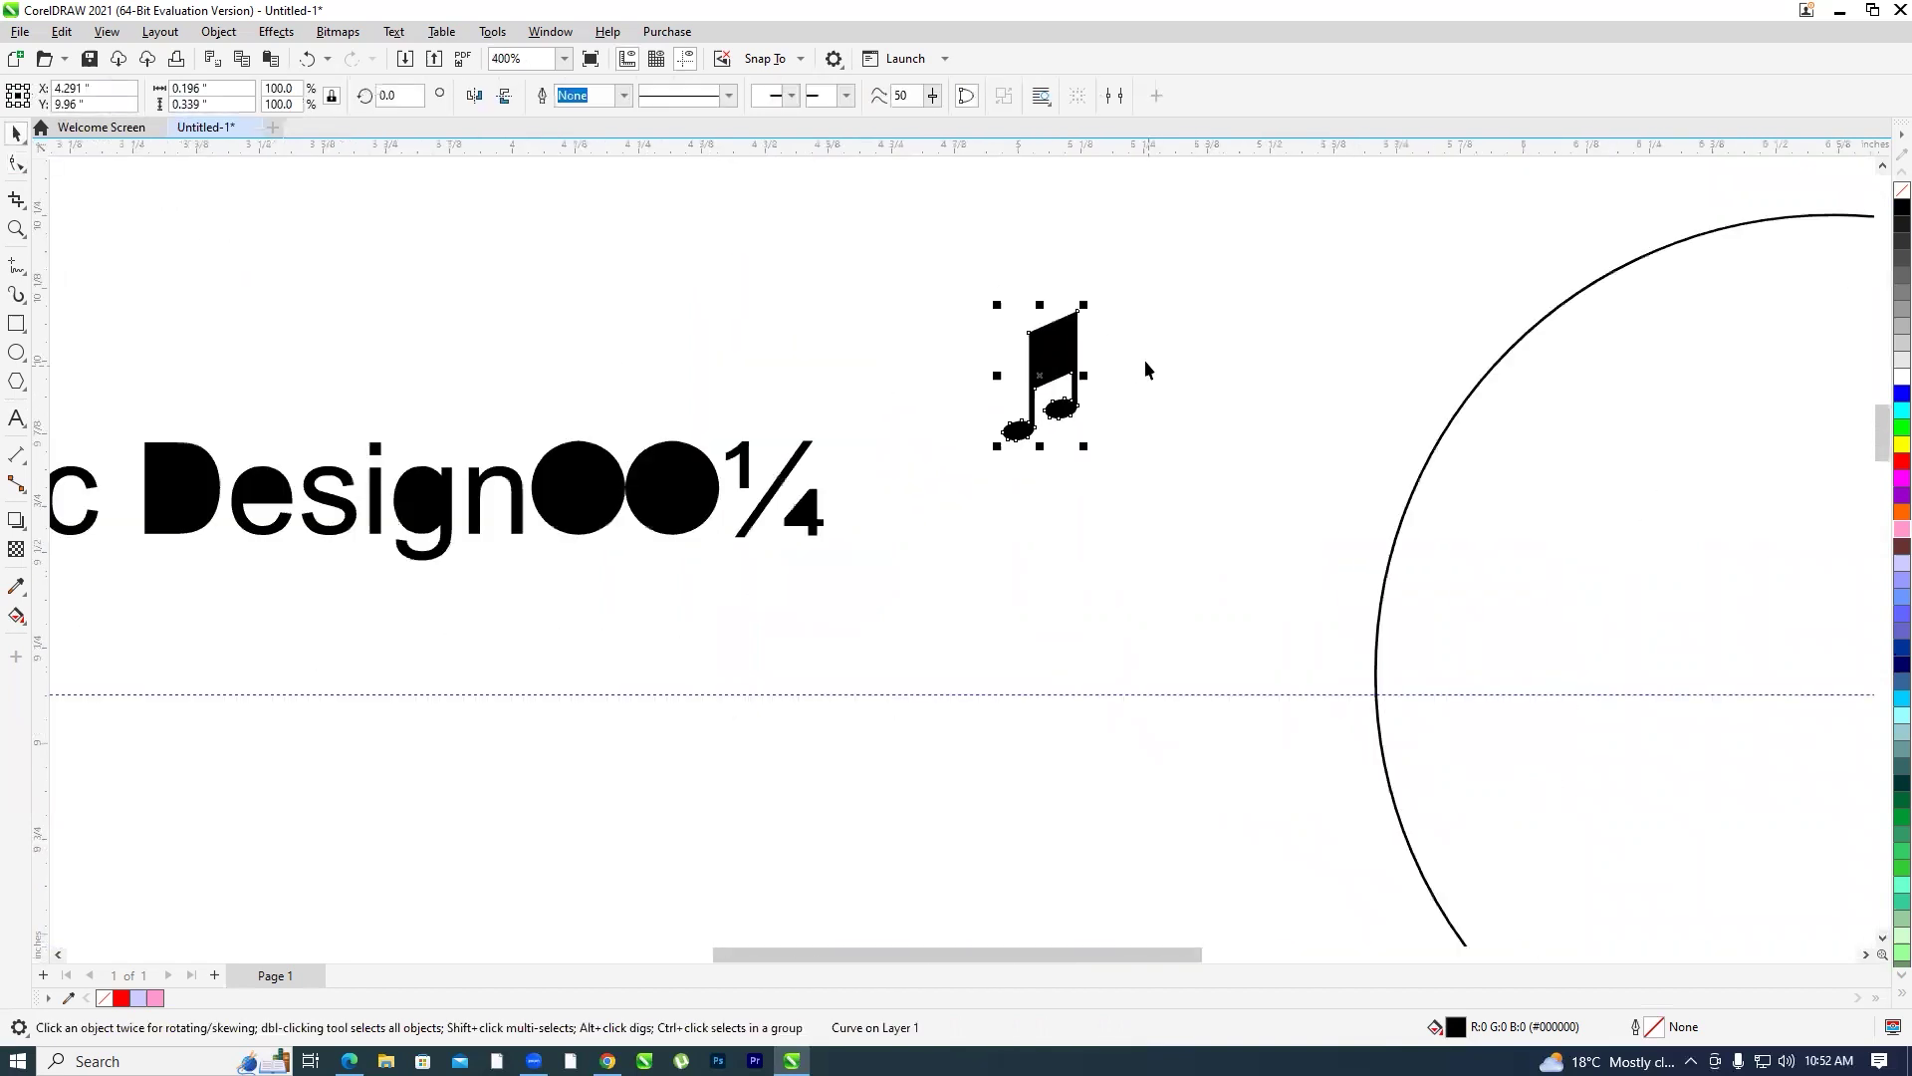
pyautogui.scroll(4, 601, 451)
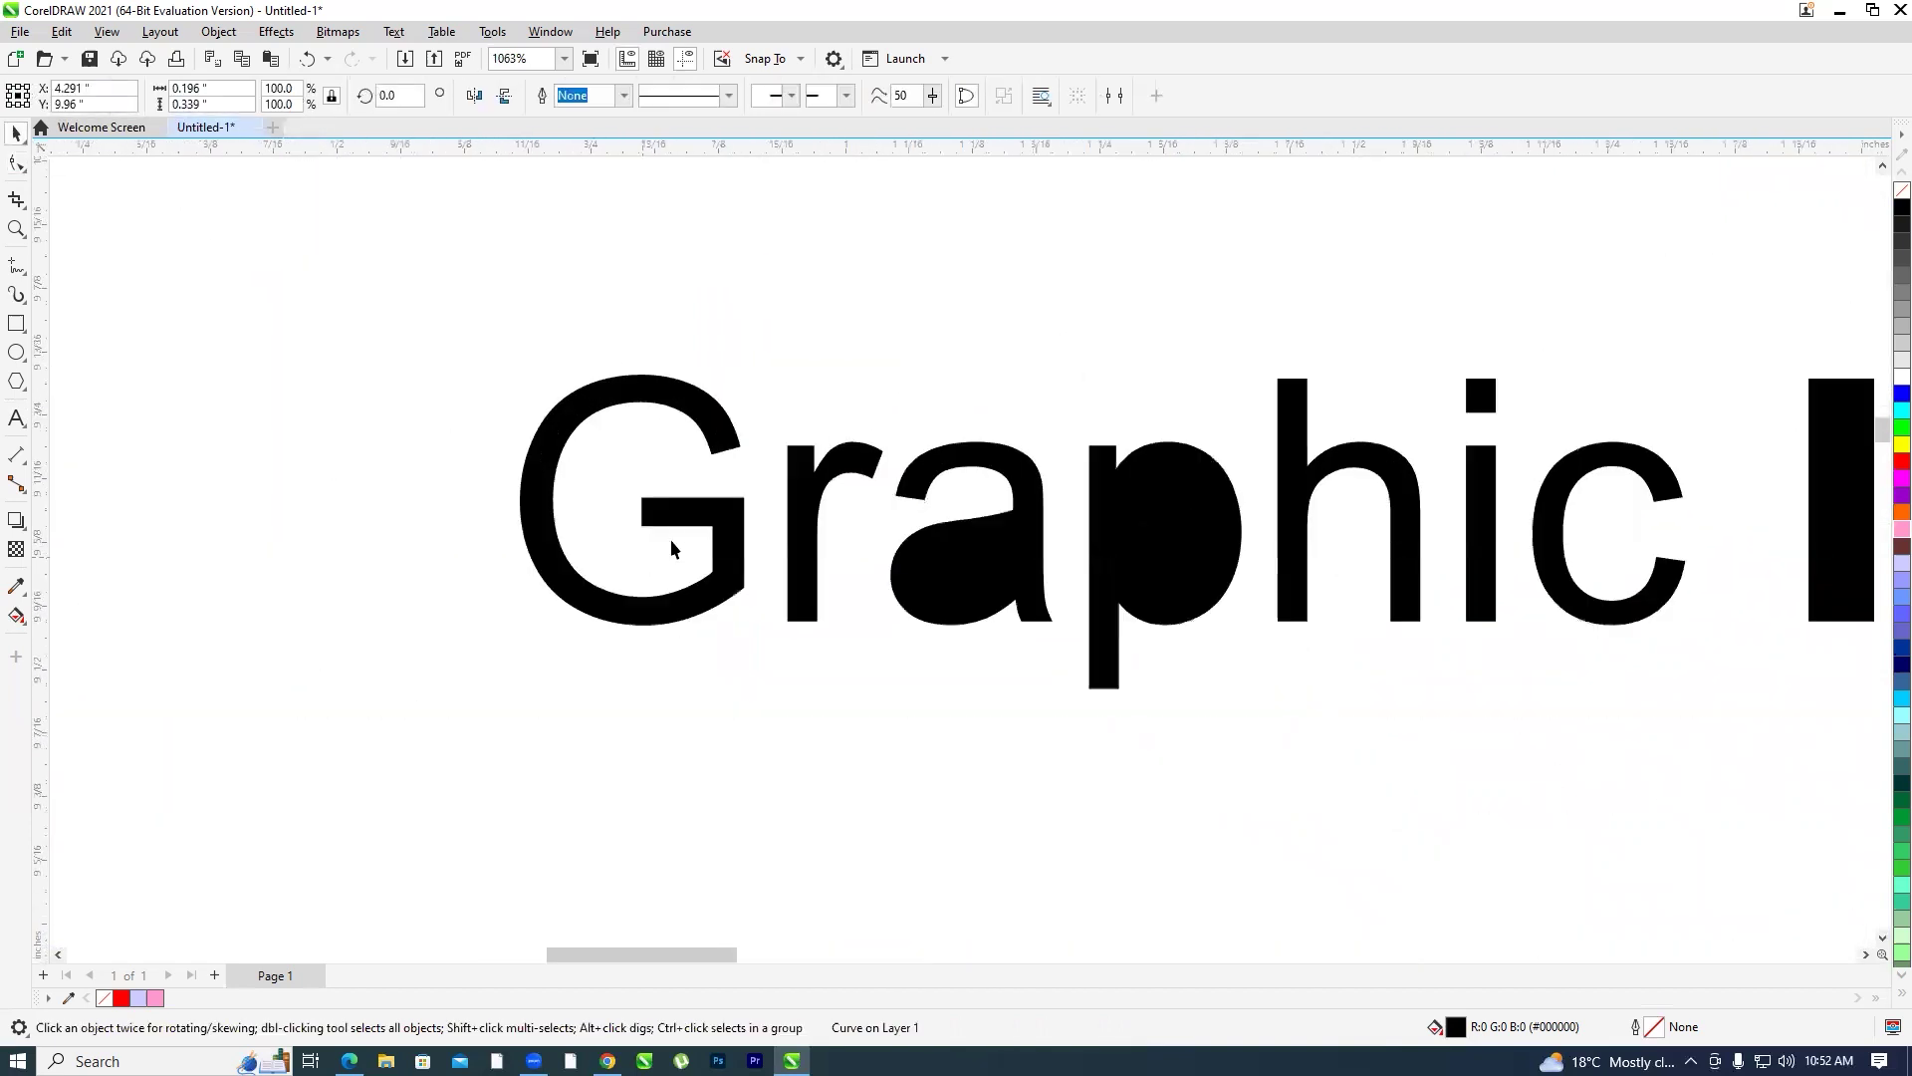
pyautogui.moveTo(694, 516); pyautogui.dragTo(429, 461)
pyautogui.scroll(1, 583, 447)
# Reshape the letter G with the Shape tool by moving its top, tip and crossbar nodes and deleting the crossbar's inner corner node
pyautogui.click(16, 164)
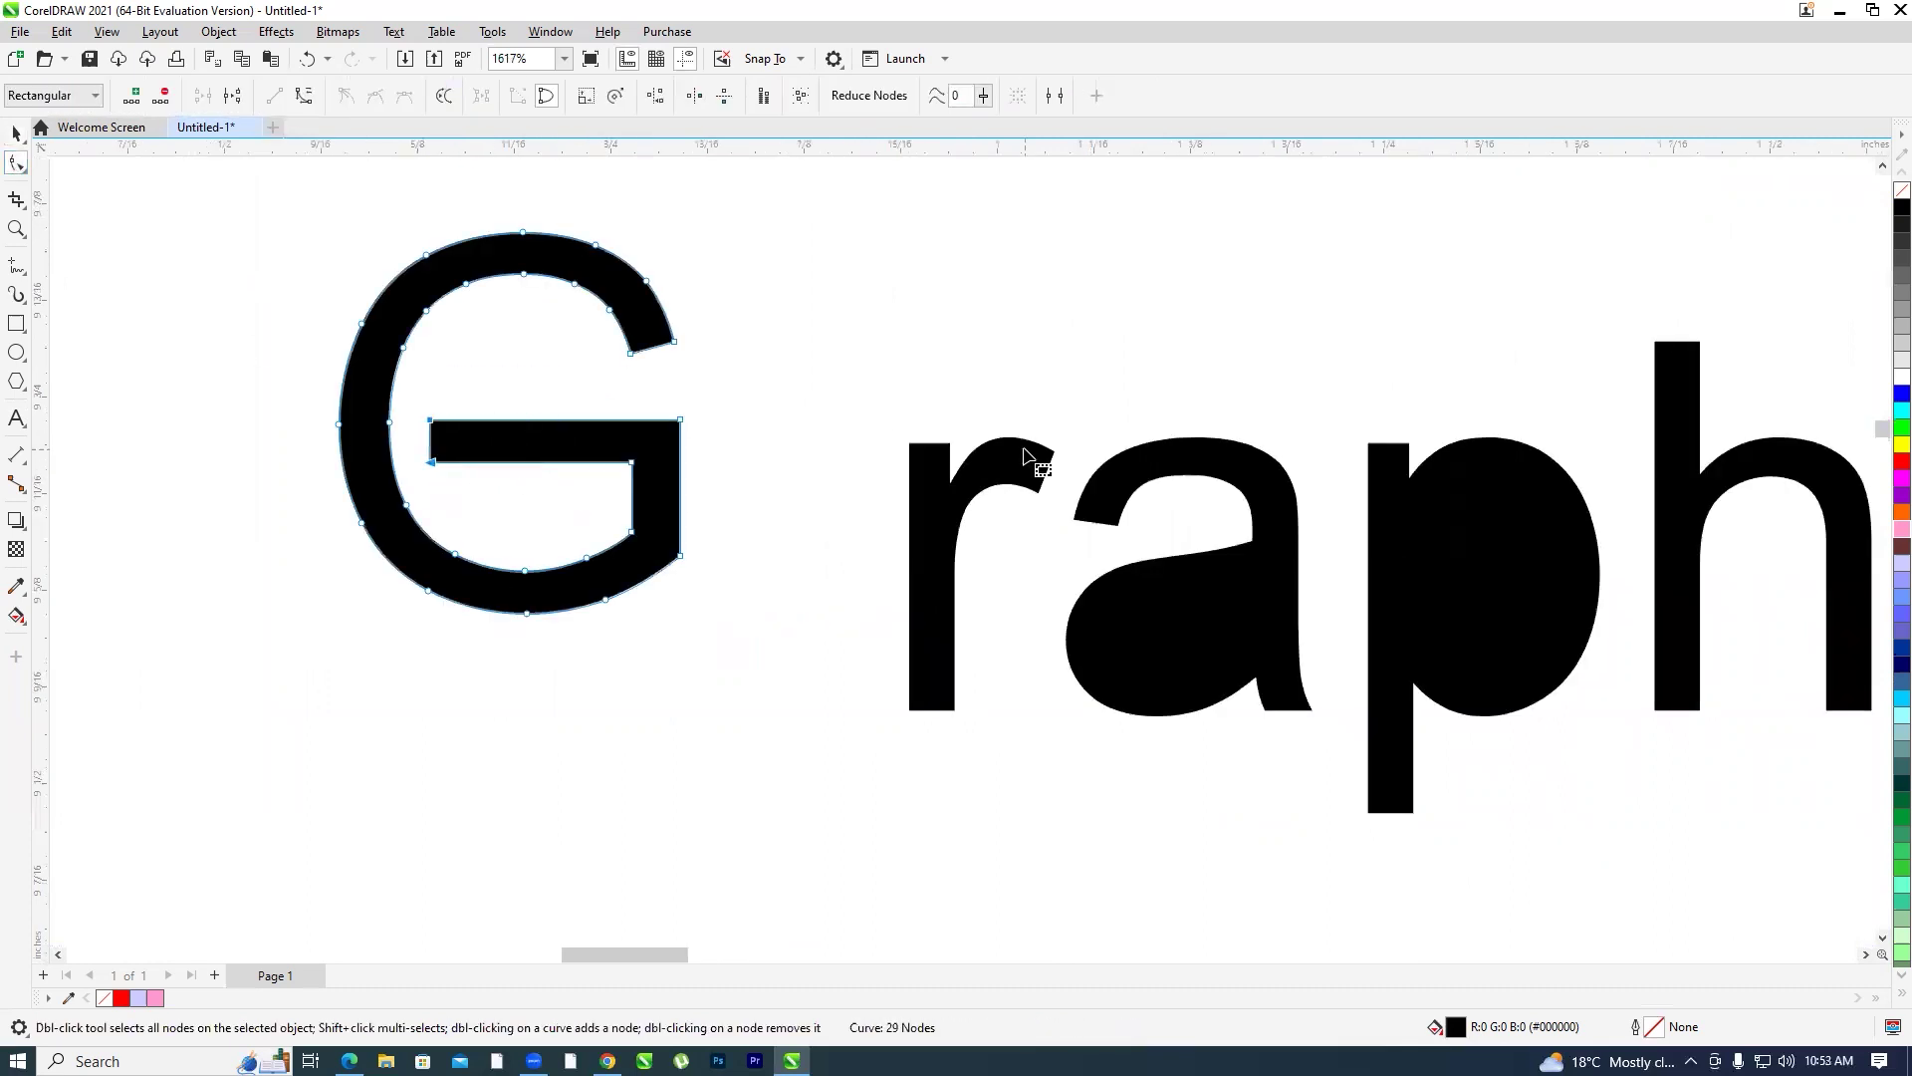
pyautogui.click(527, 670)
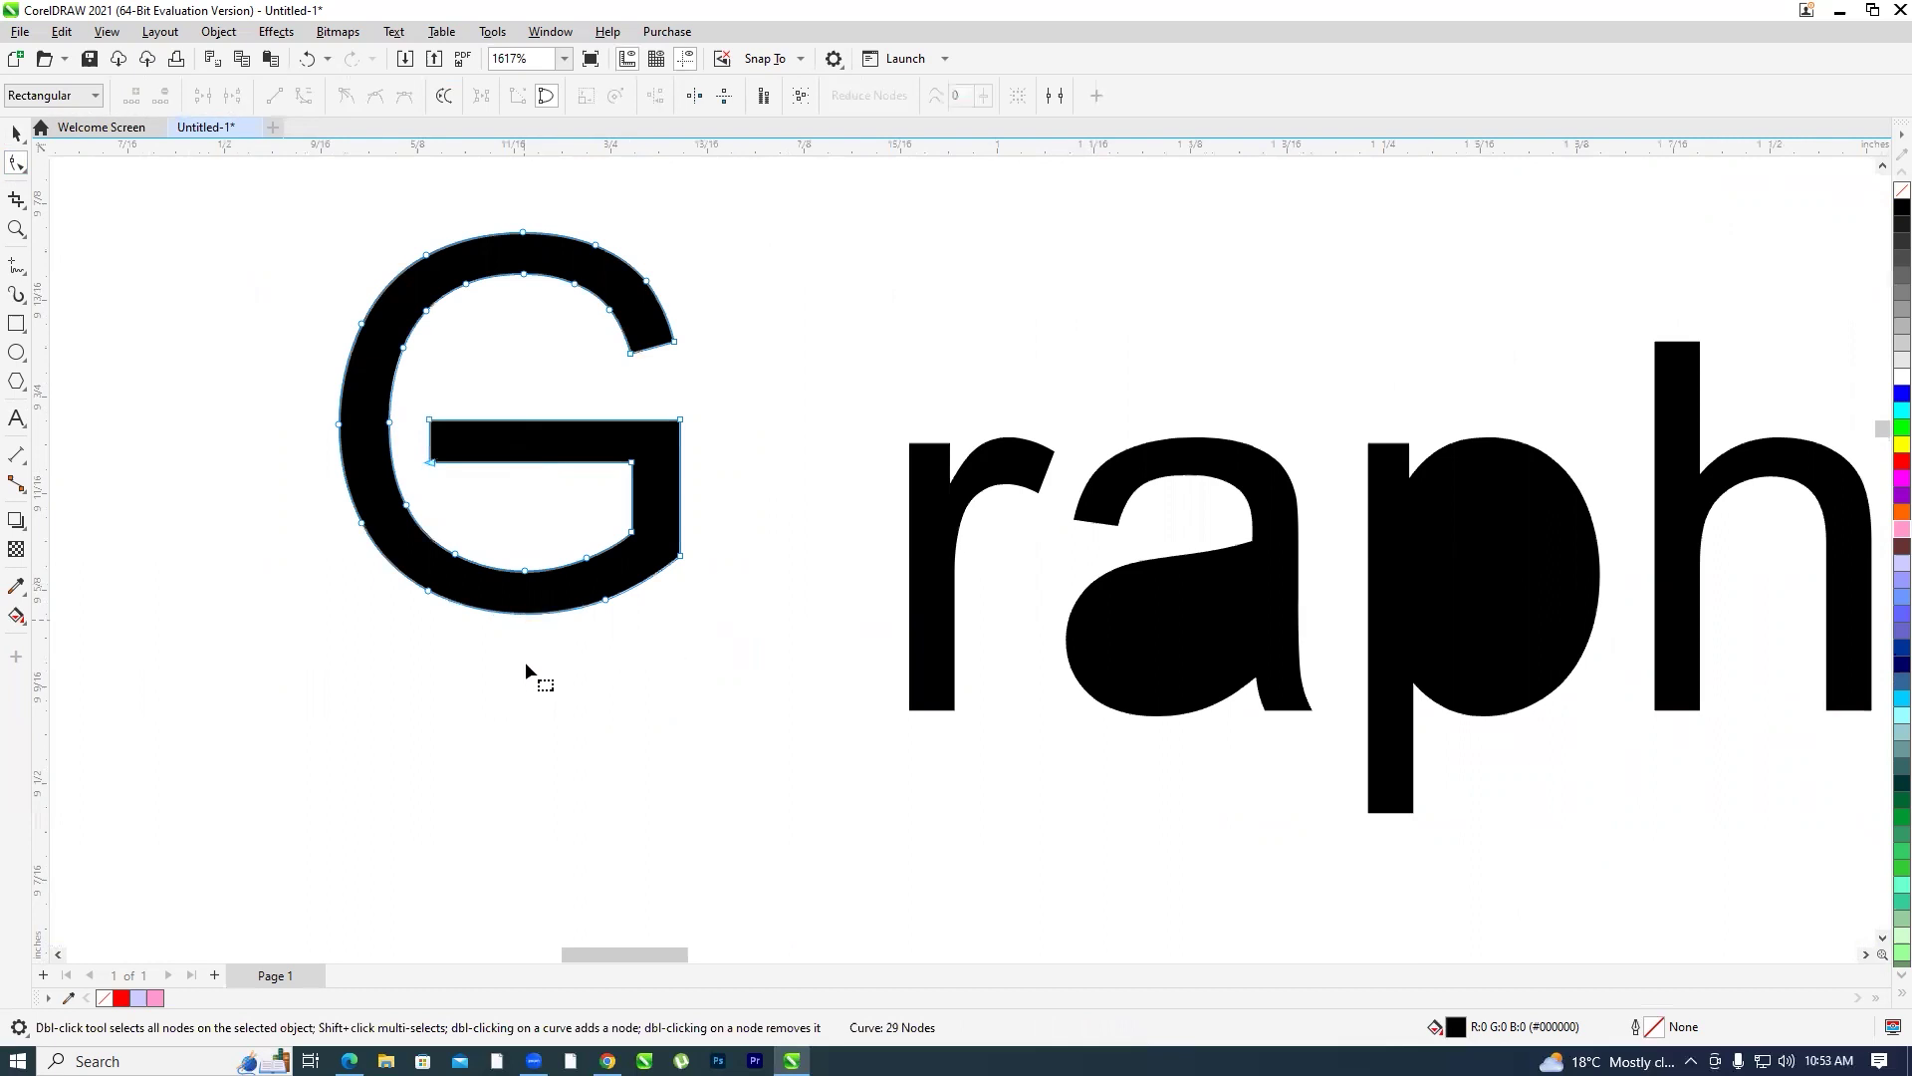
pyautogui.moveTo(525, 236); pyautogui.dragTo(528, 208)
pyautogui.moveTo(524, 276); pyautogui.dragTo(525, 328)
pyautogui.moveTo(676, 342); pyautogui.dragTo(724, 374)
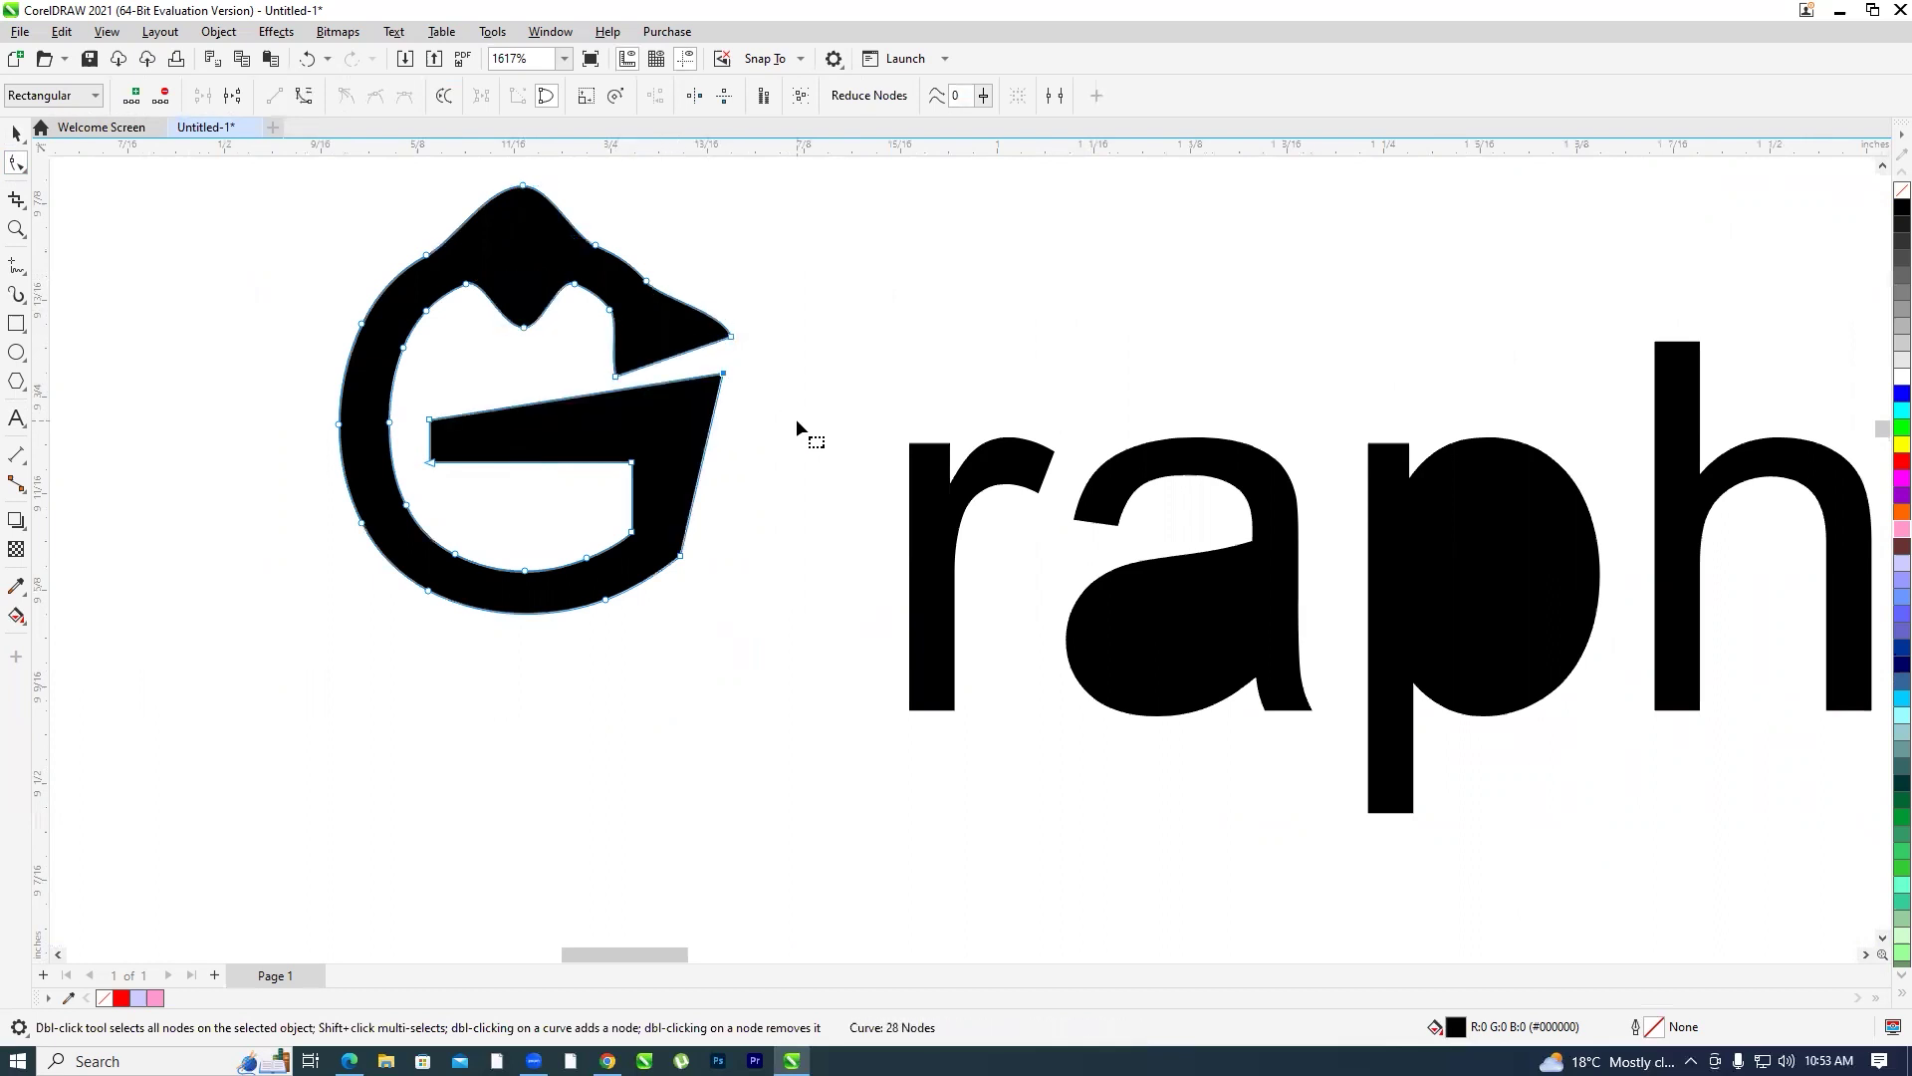
pyautogui.doubleClick(633, 463)
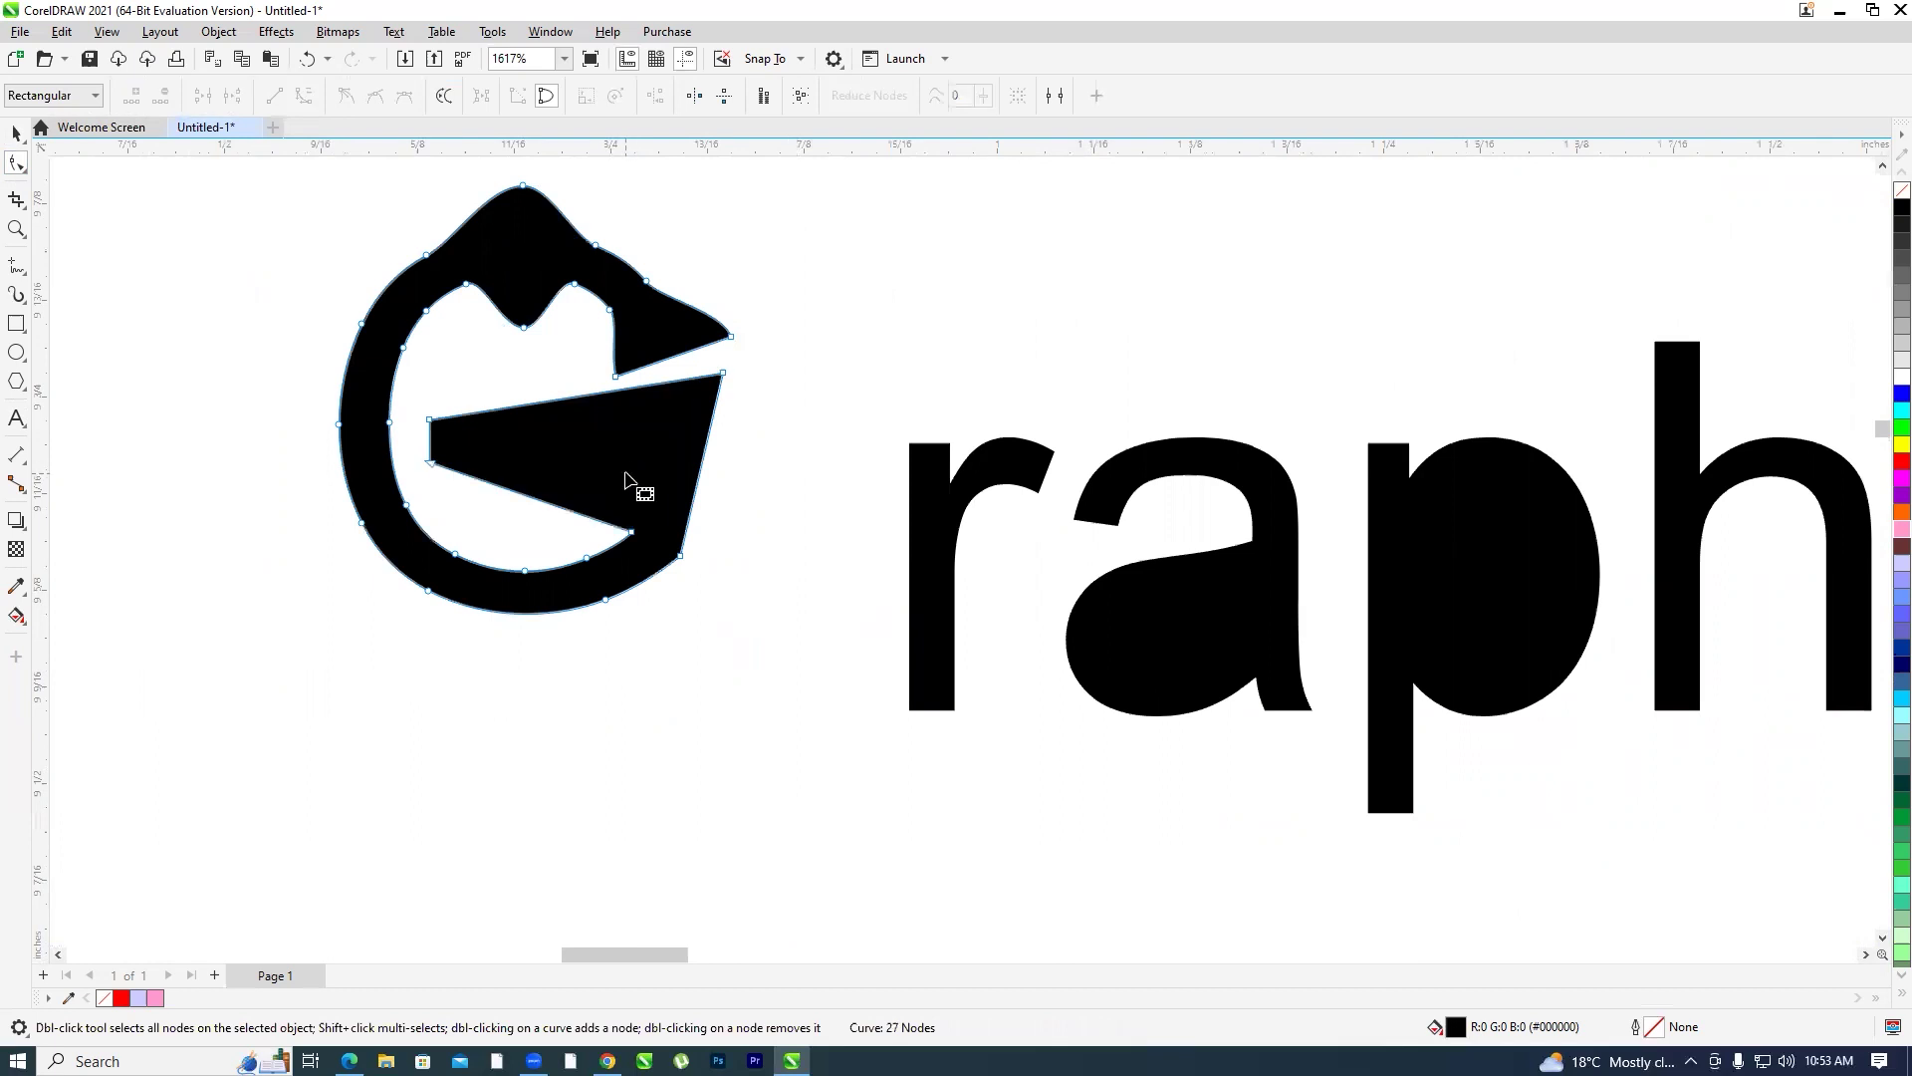
# Clear the page by deleting all the objects and the horizontal guideline
pyautogui.scroll(-5, 625, 486)
pyautogui.scroll(-3, 481, 430)
pyautogui.click(16, 132)
pyautogui.click(378, 313)
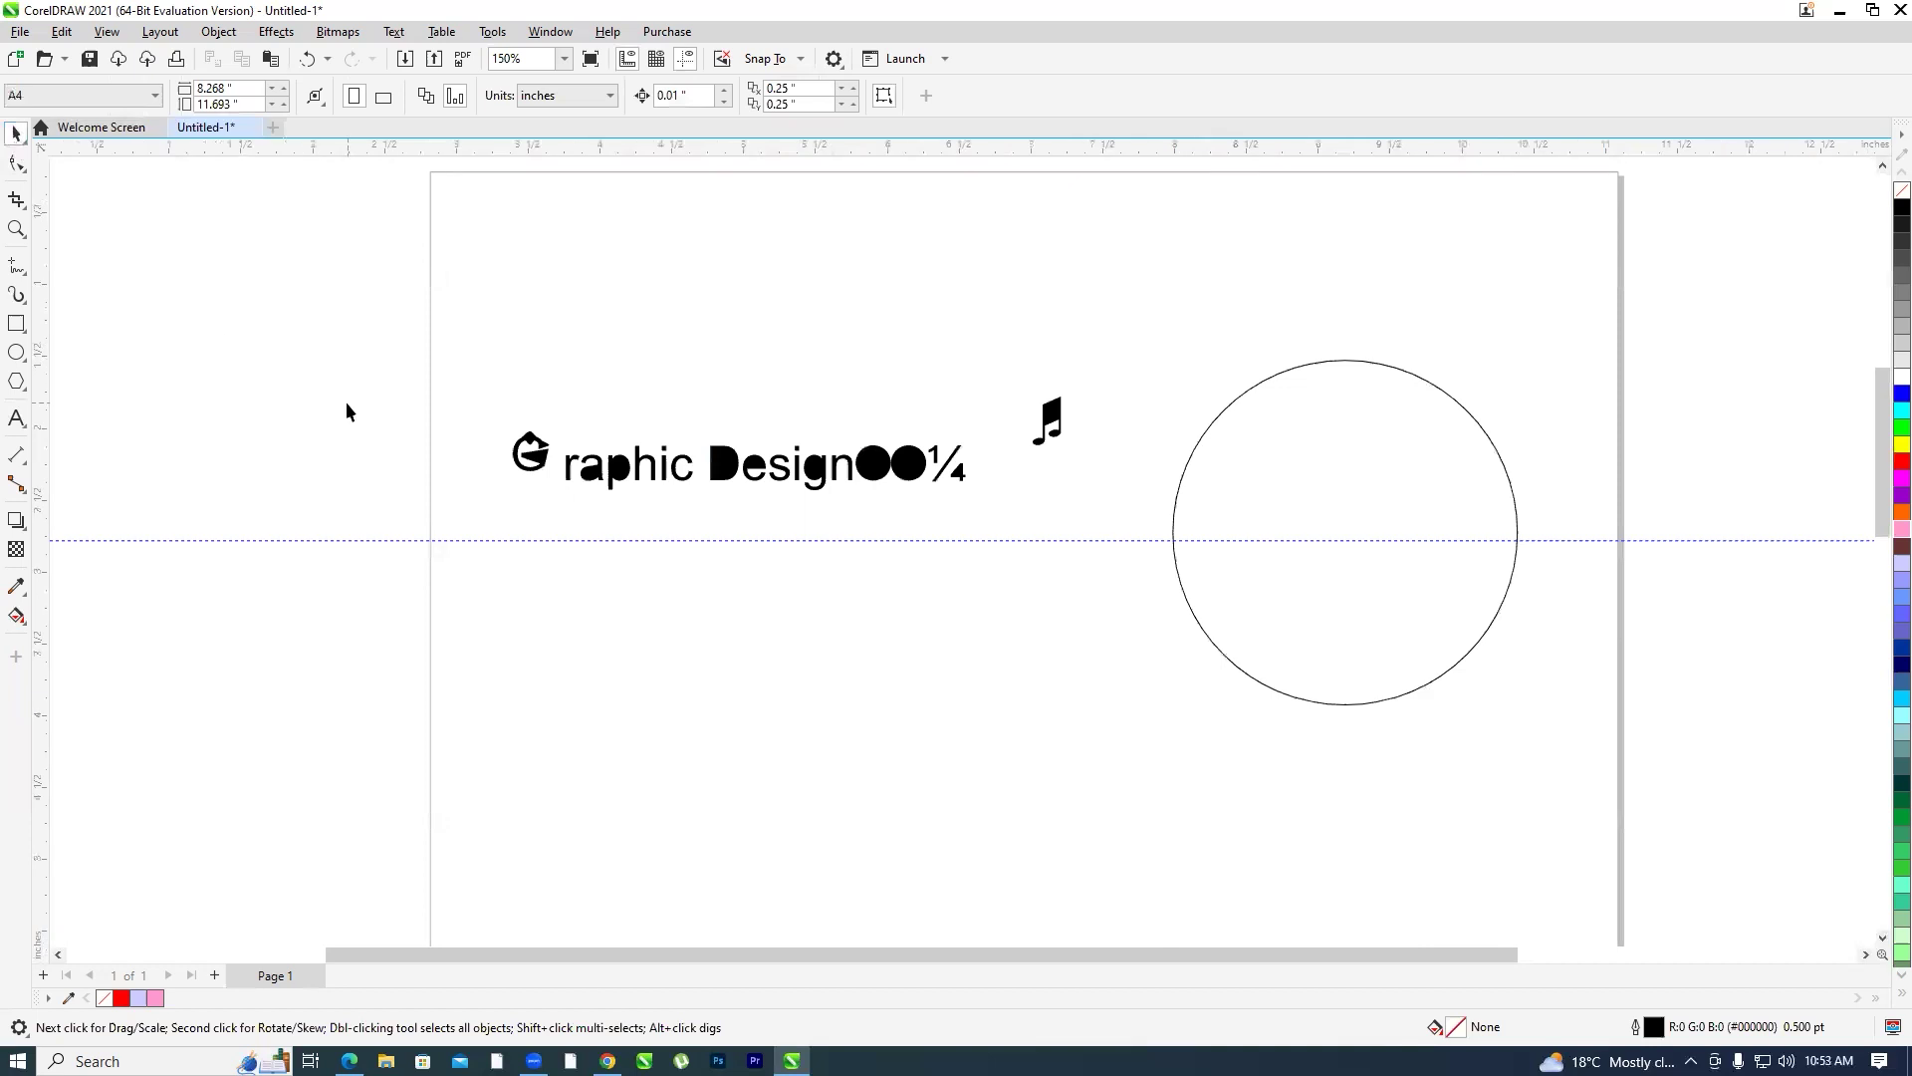
pyautogui.hotkey('ctrl', 'a')
pyautogui.press('Delete')
pyautogui.hotkey('shift', 'F4')
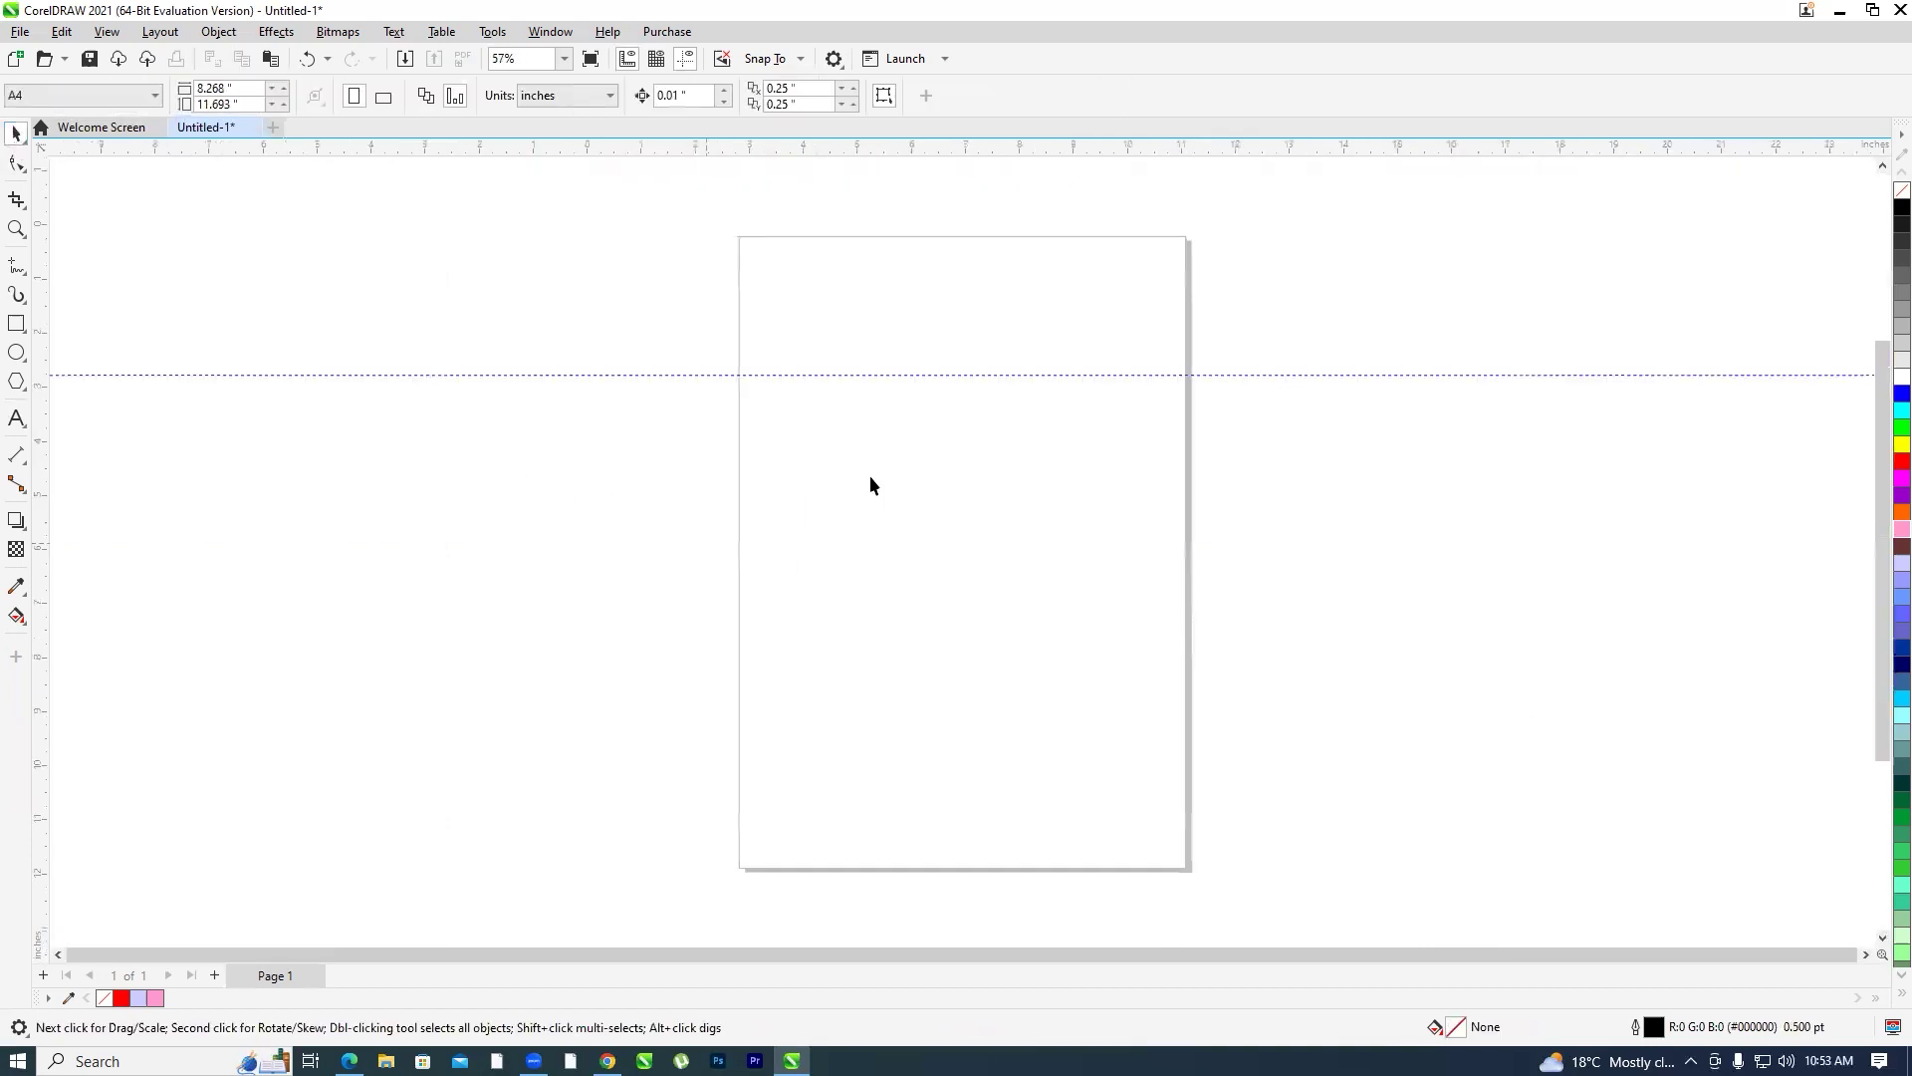
pyautogui.click(867, 375)
pyautogui.press('Delete')
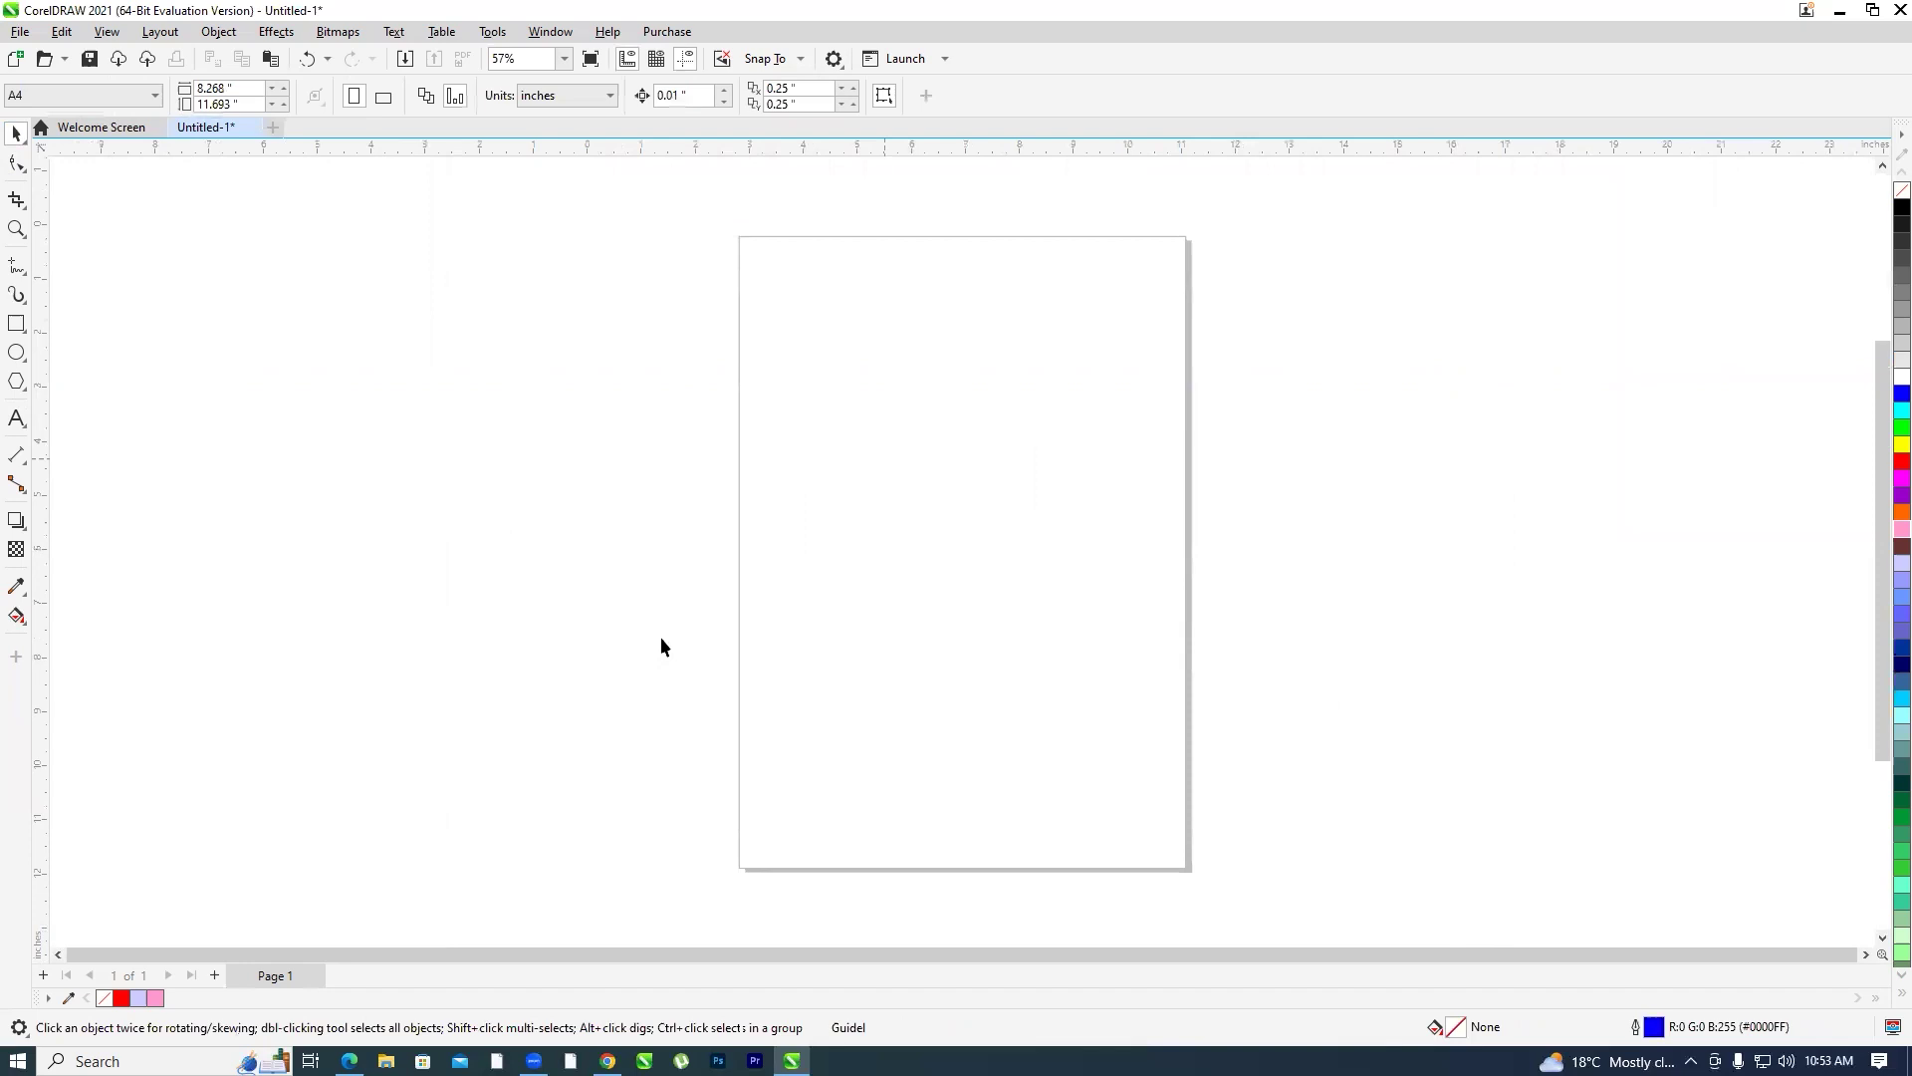